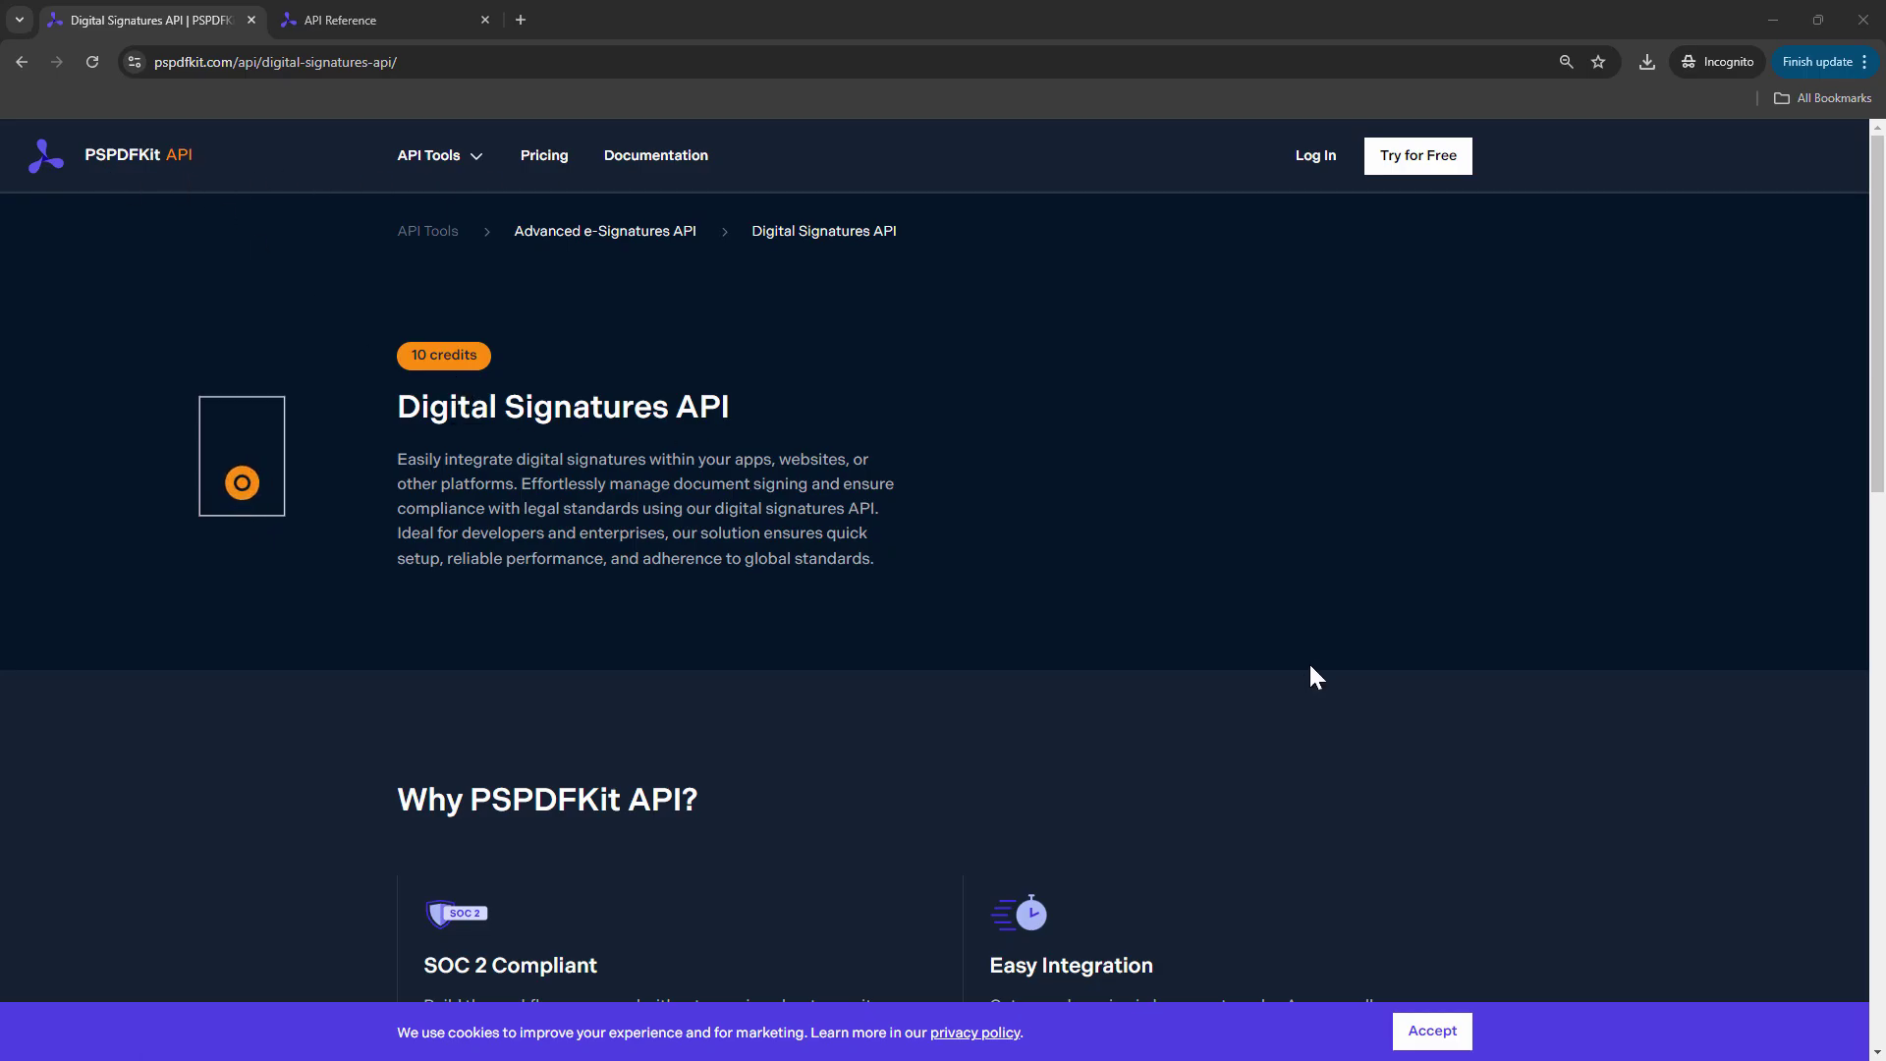
Scroll the Digital Signatures API page to the Try It Out code sample and back
scroll(1307, 652, down, 14)
scroll(1309, 651, up, 1)
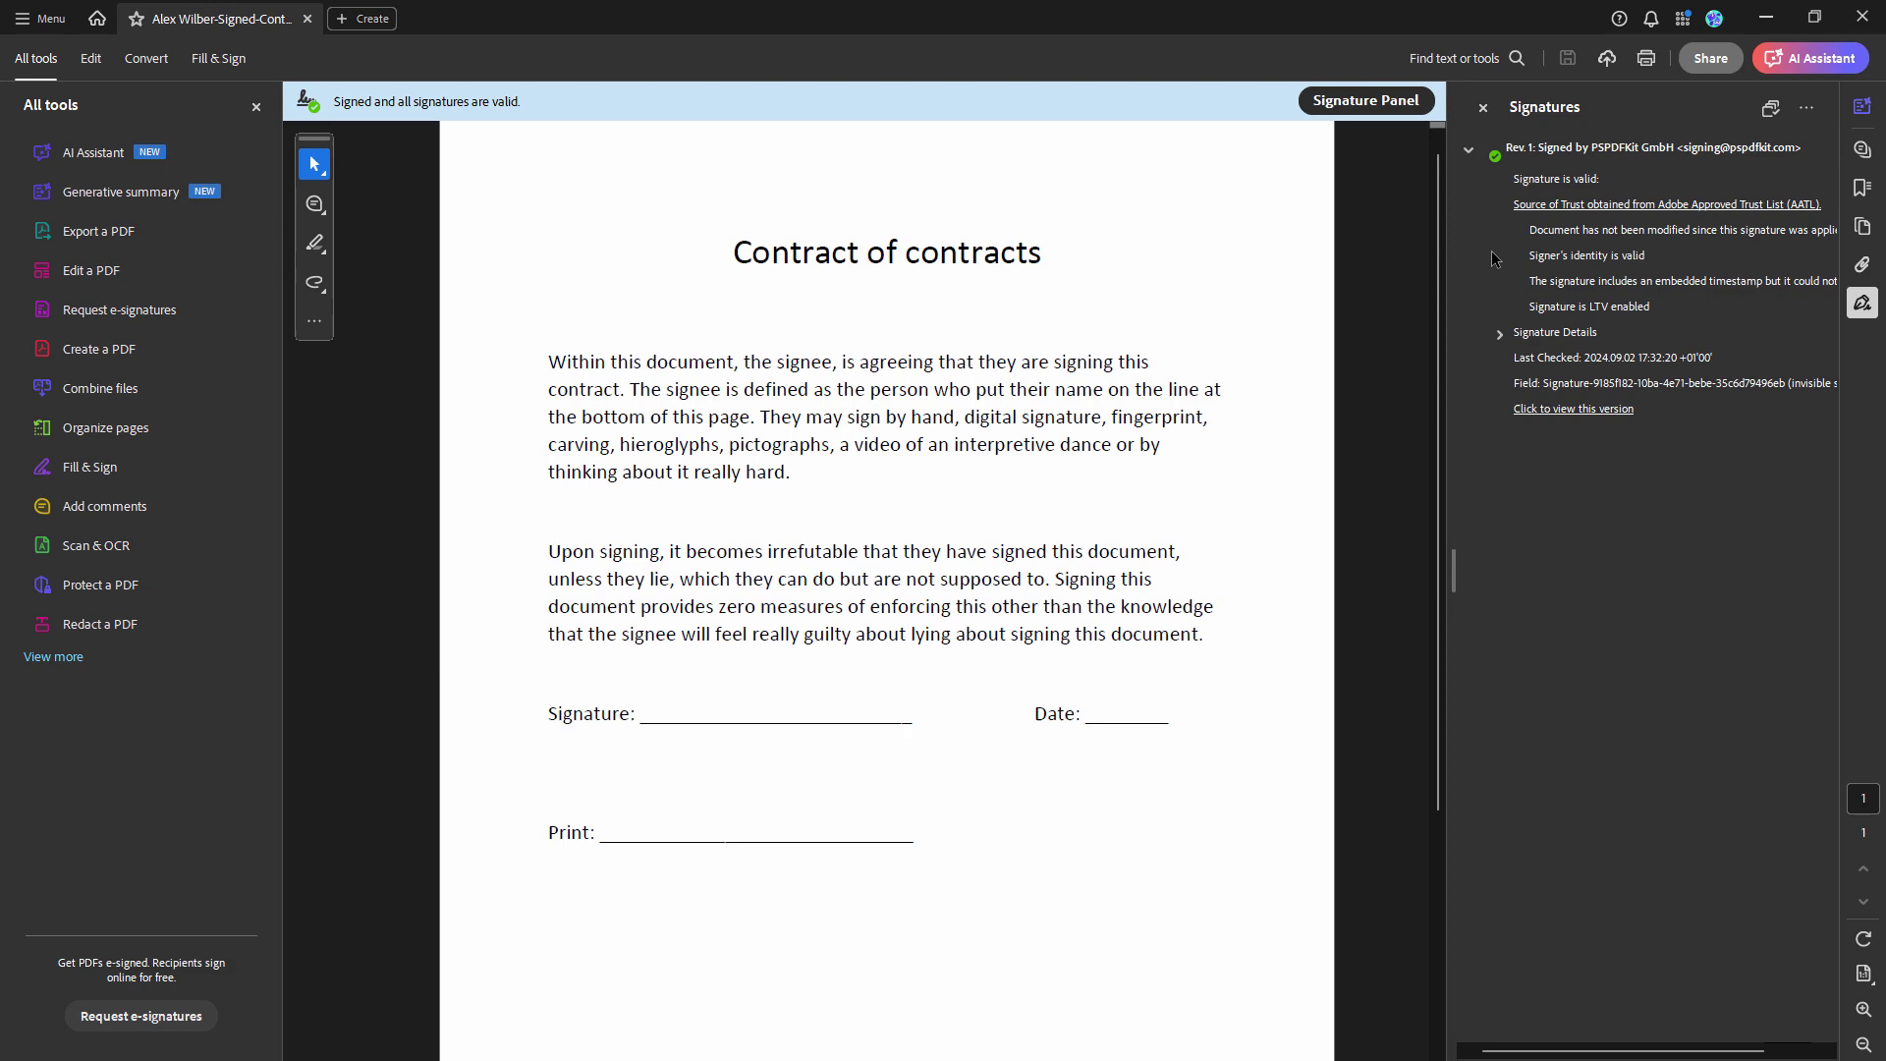
click(1785, 24)
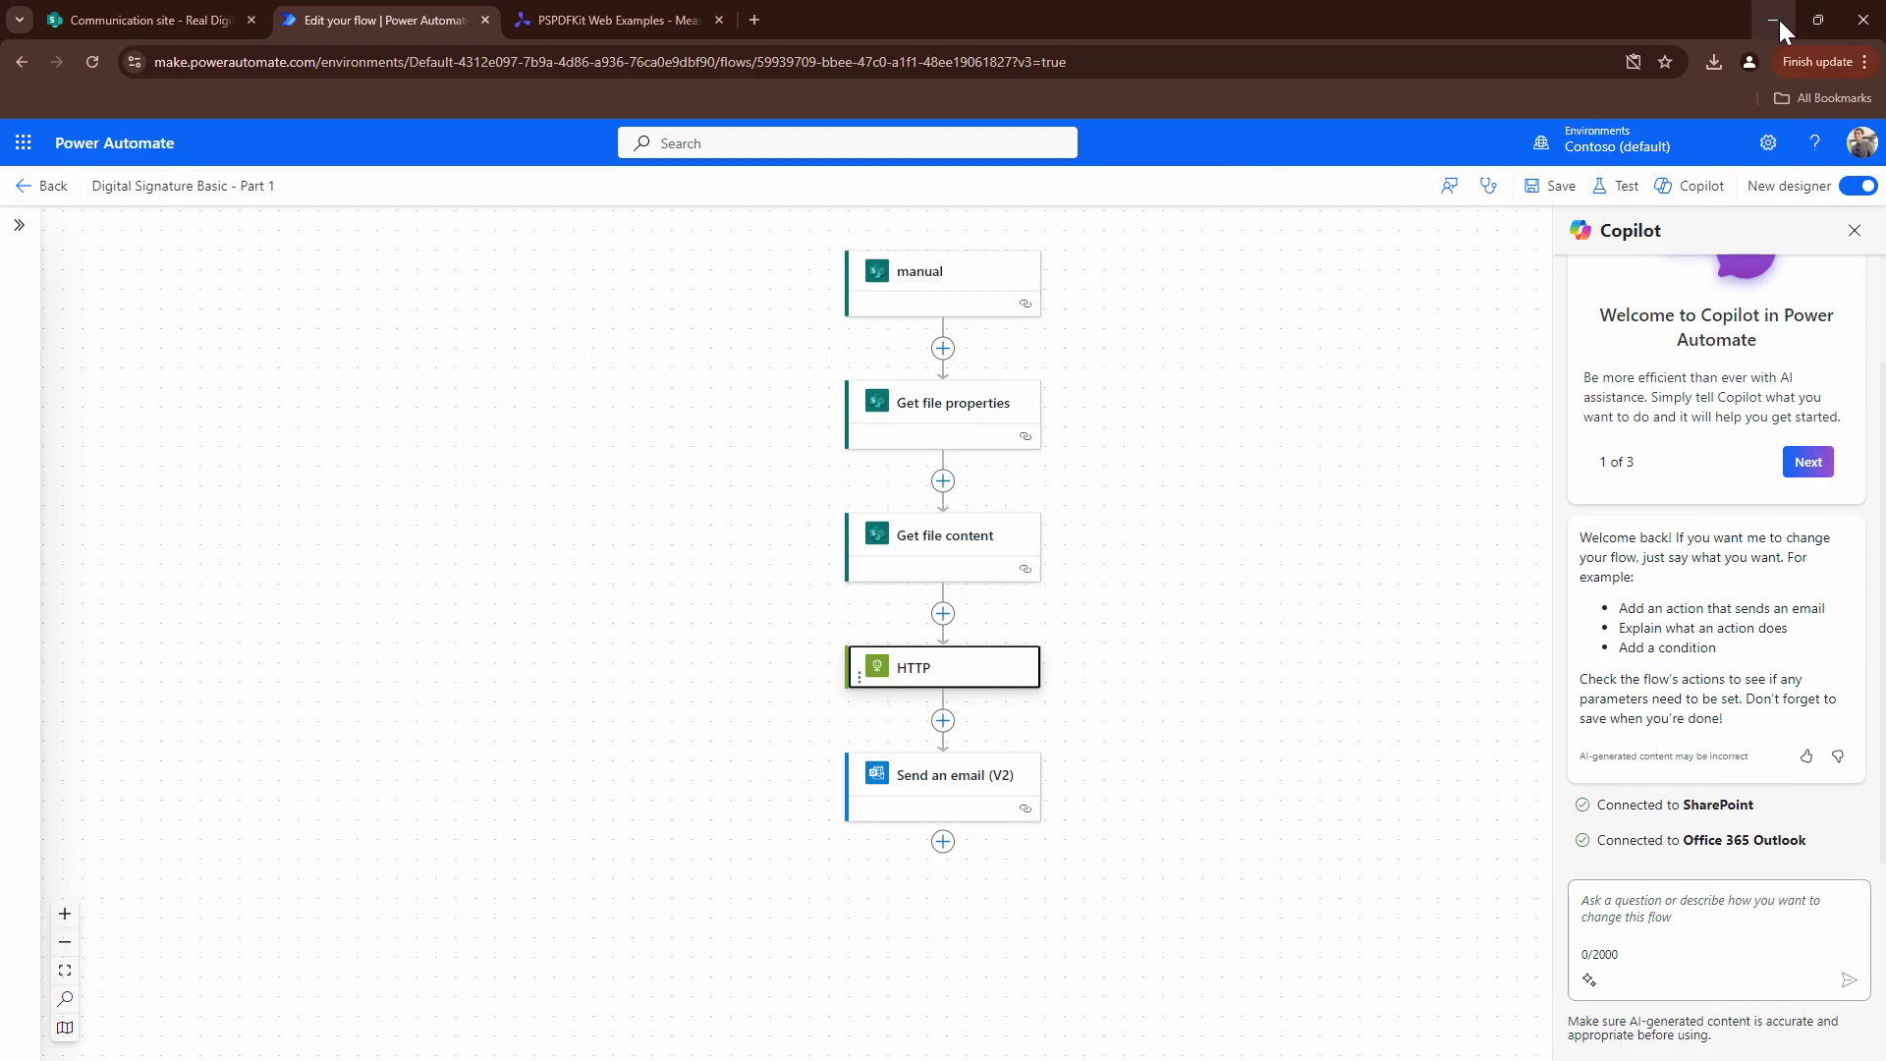
click(19, 189)
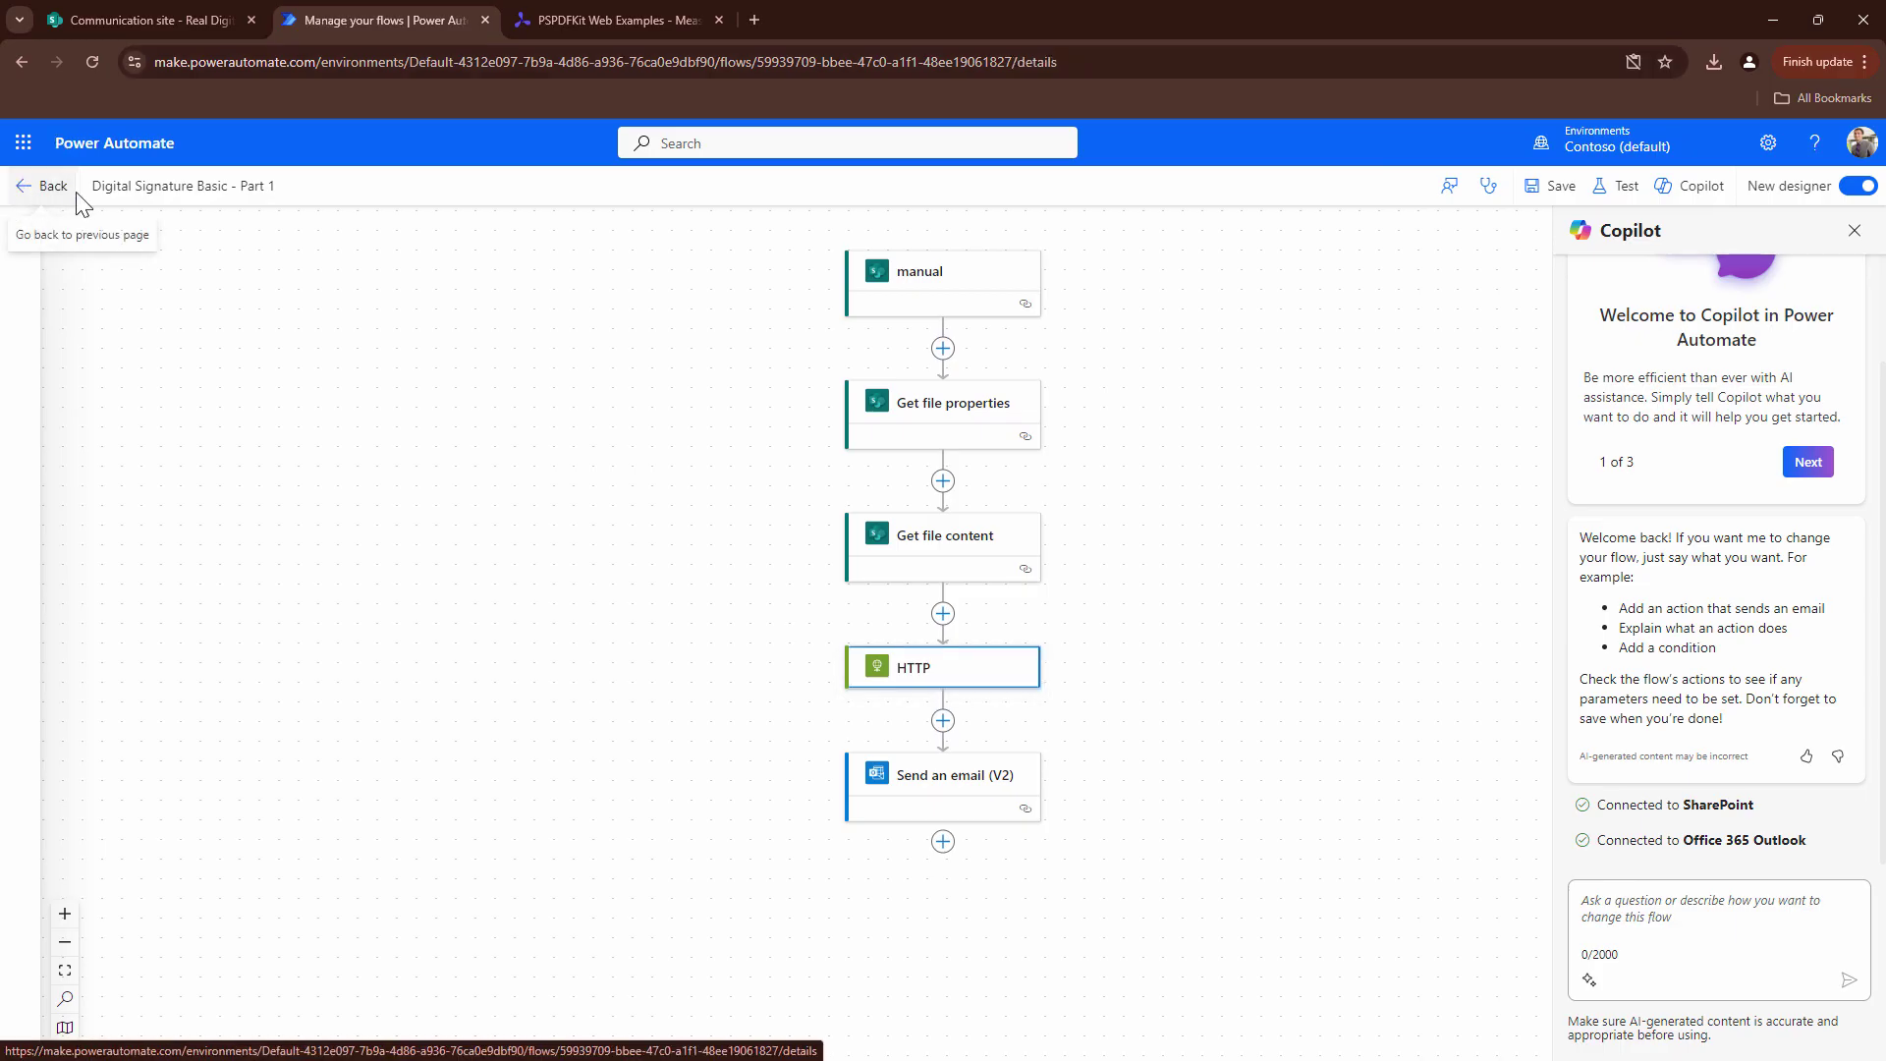
key(alt+Tab)
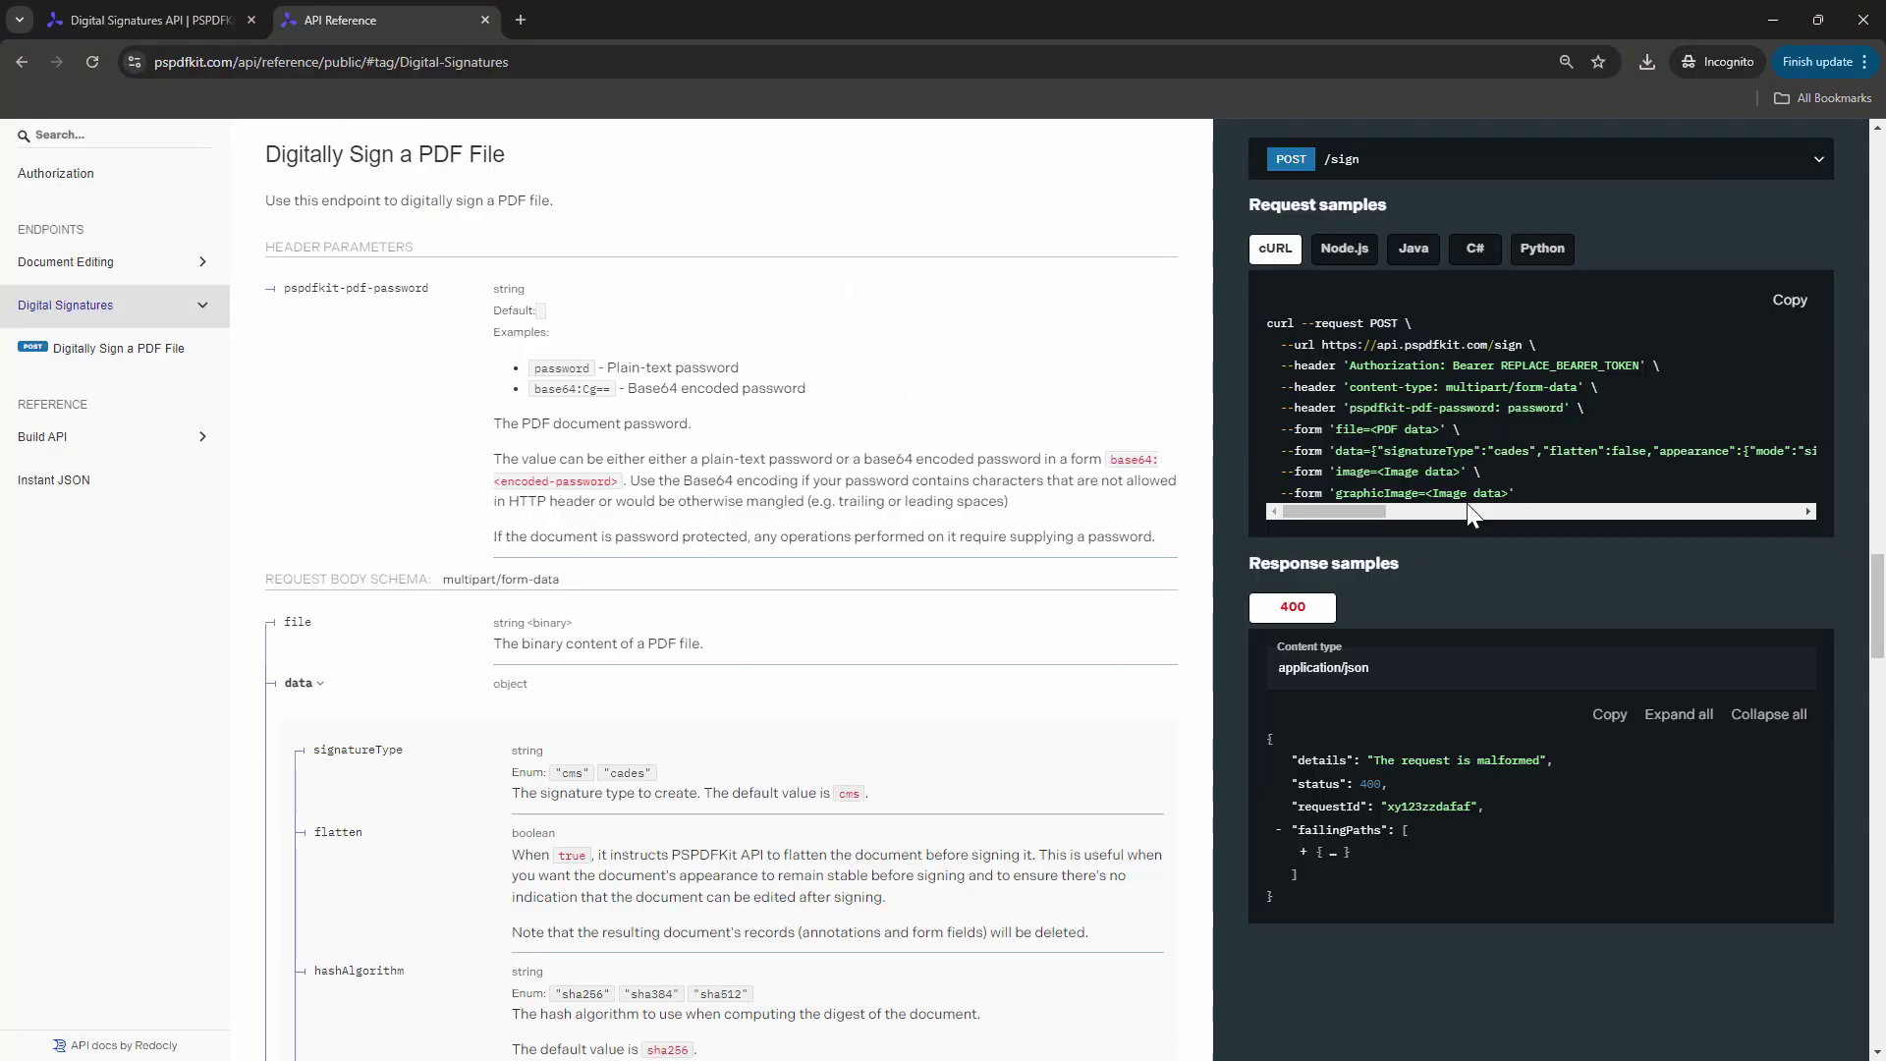
drag(1373, 507, 1389, 504)
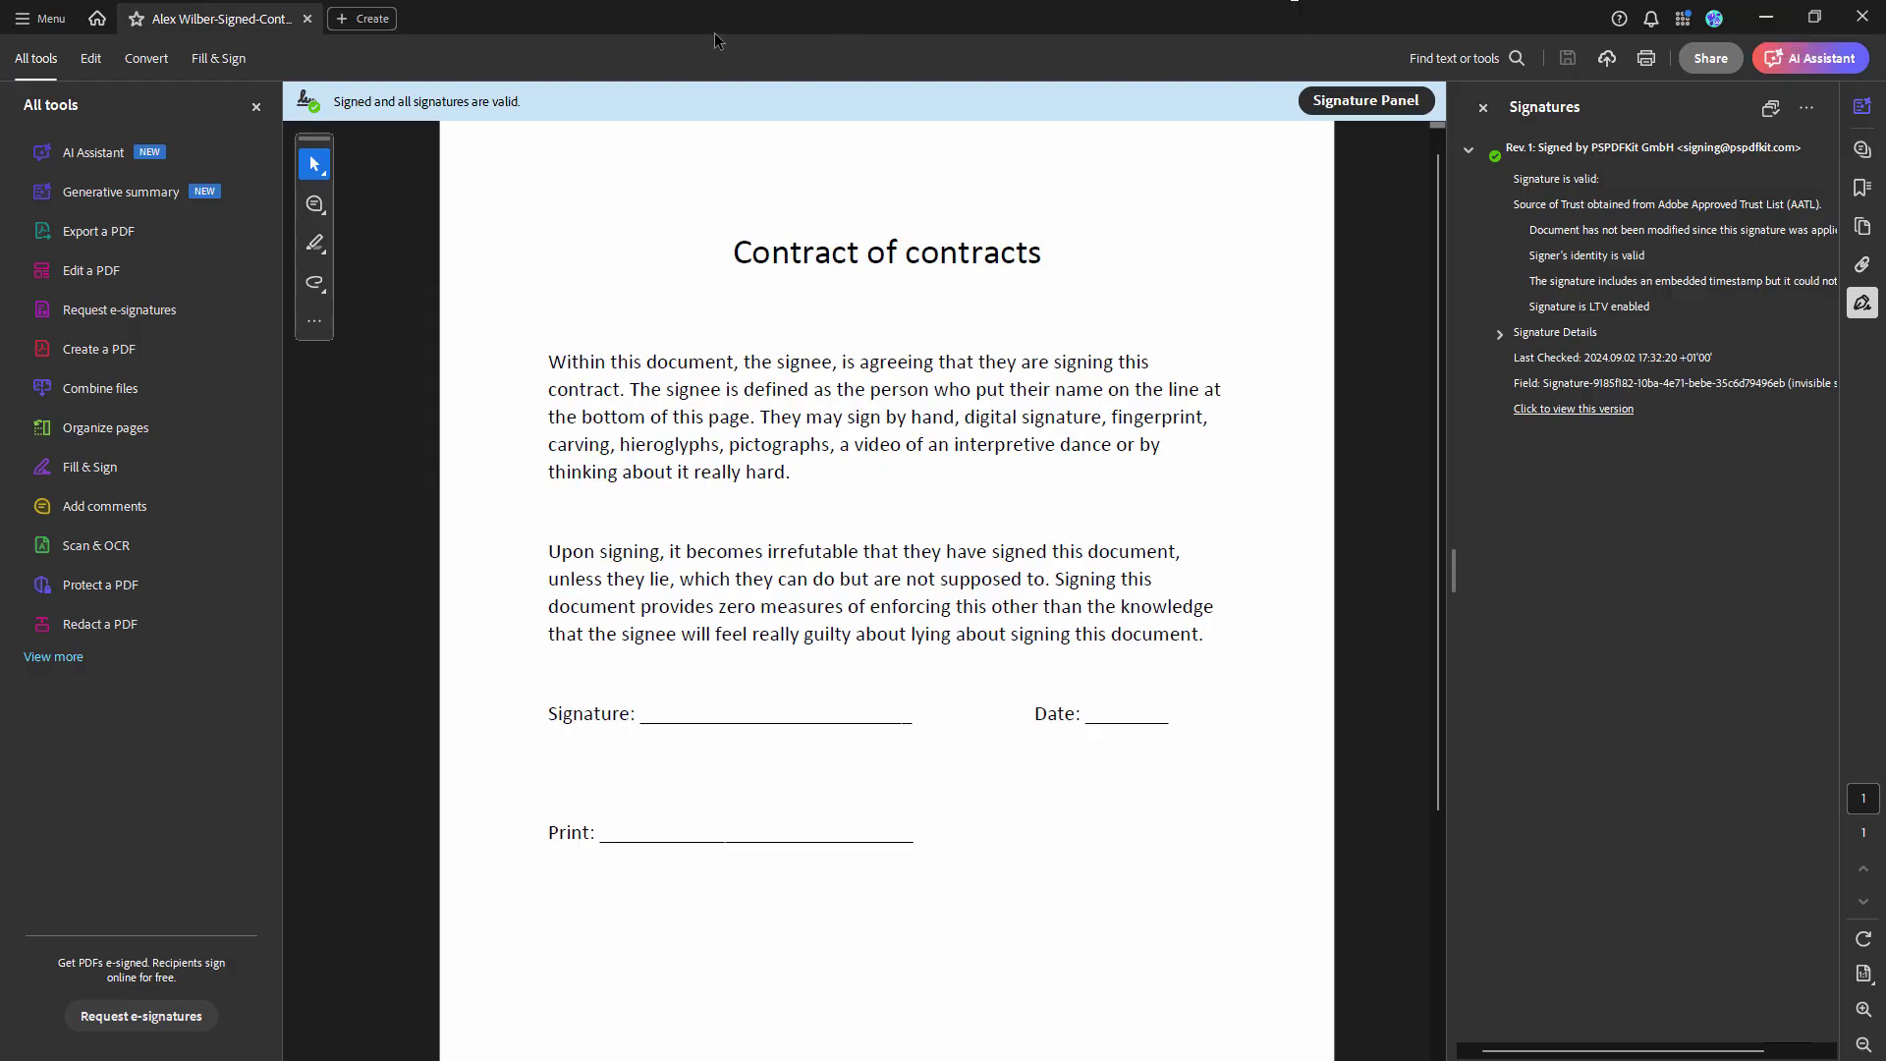
Minimize Acrobat and drag-select the cURL POST /sign request sample in the API Reference
click(1765, 17)
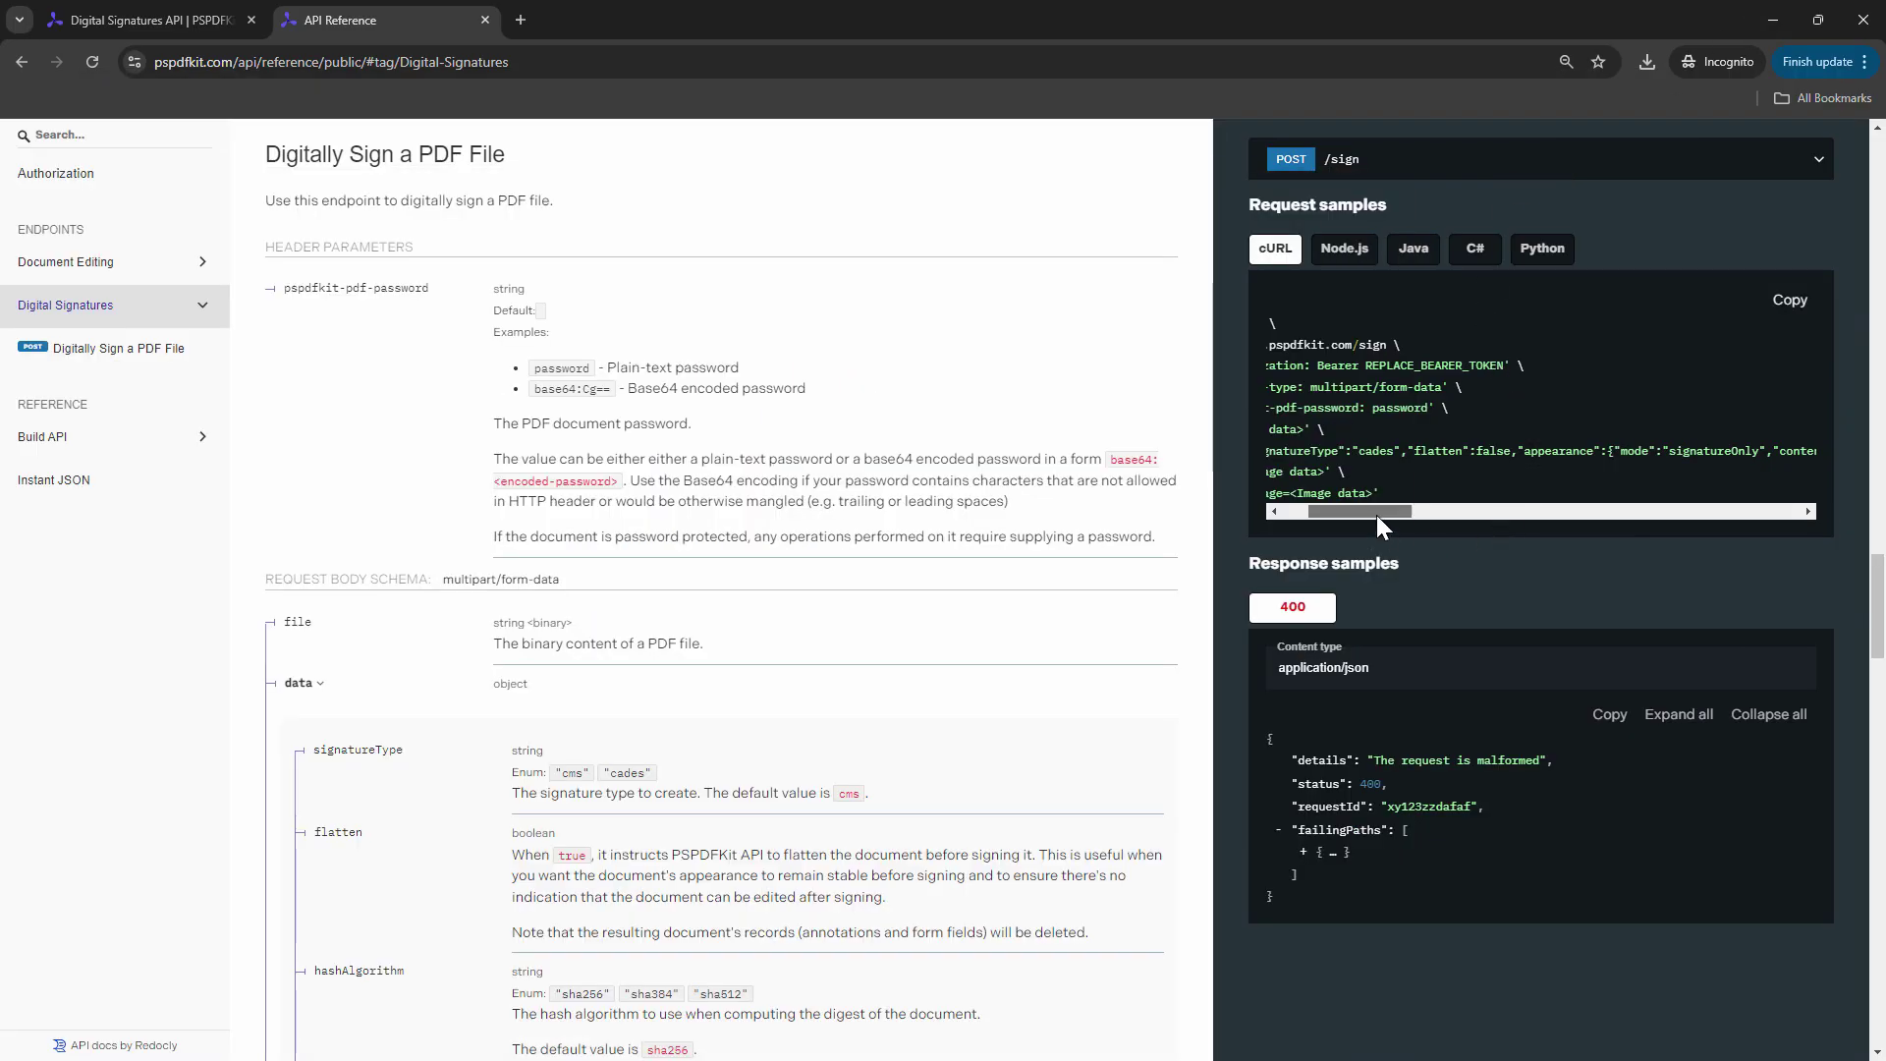
drag(1376, 512, 1335, 515)
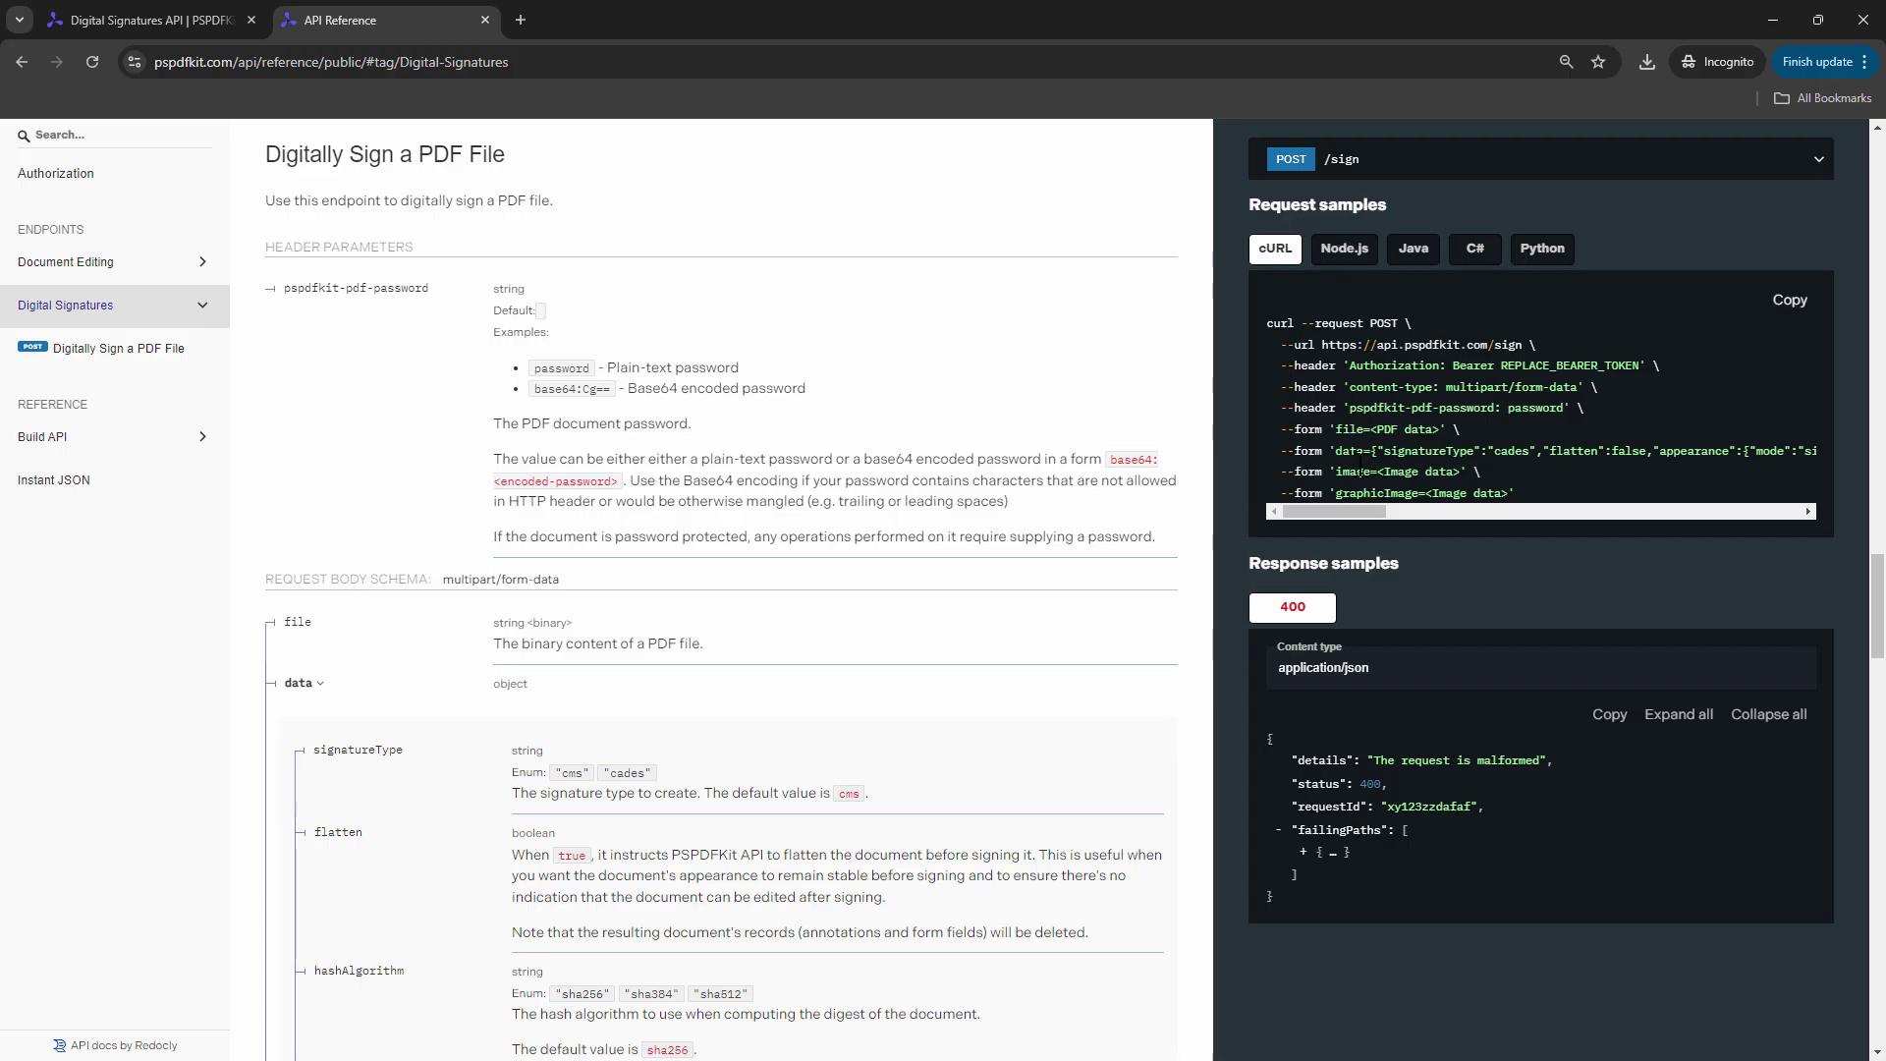
drag(1337, 454, 1819, 450)
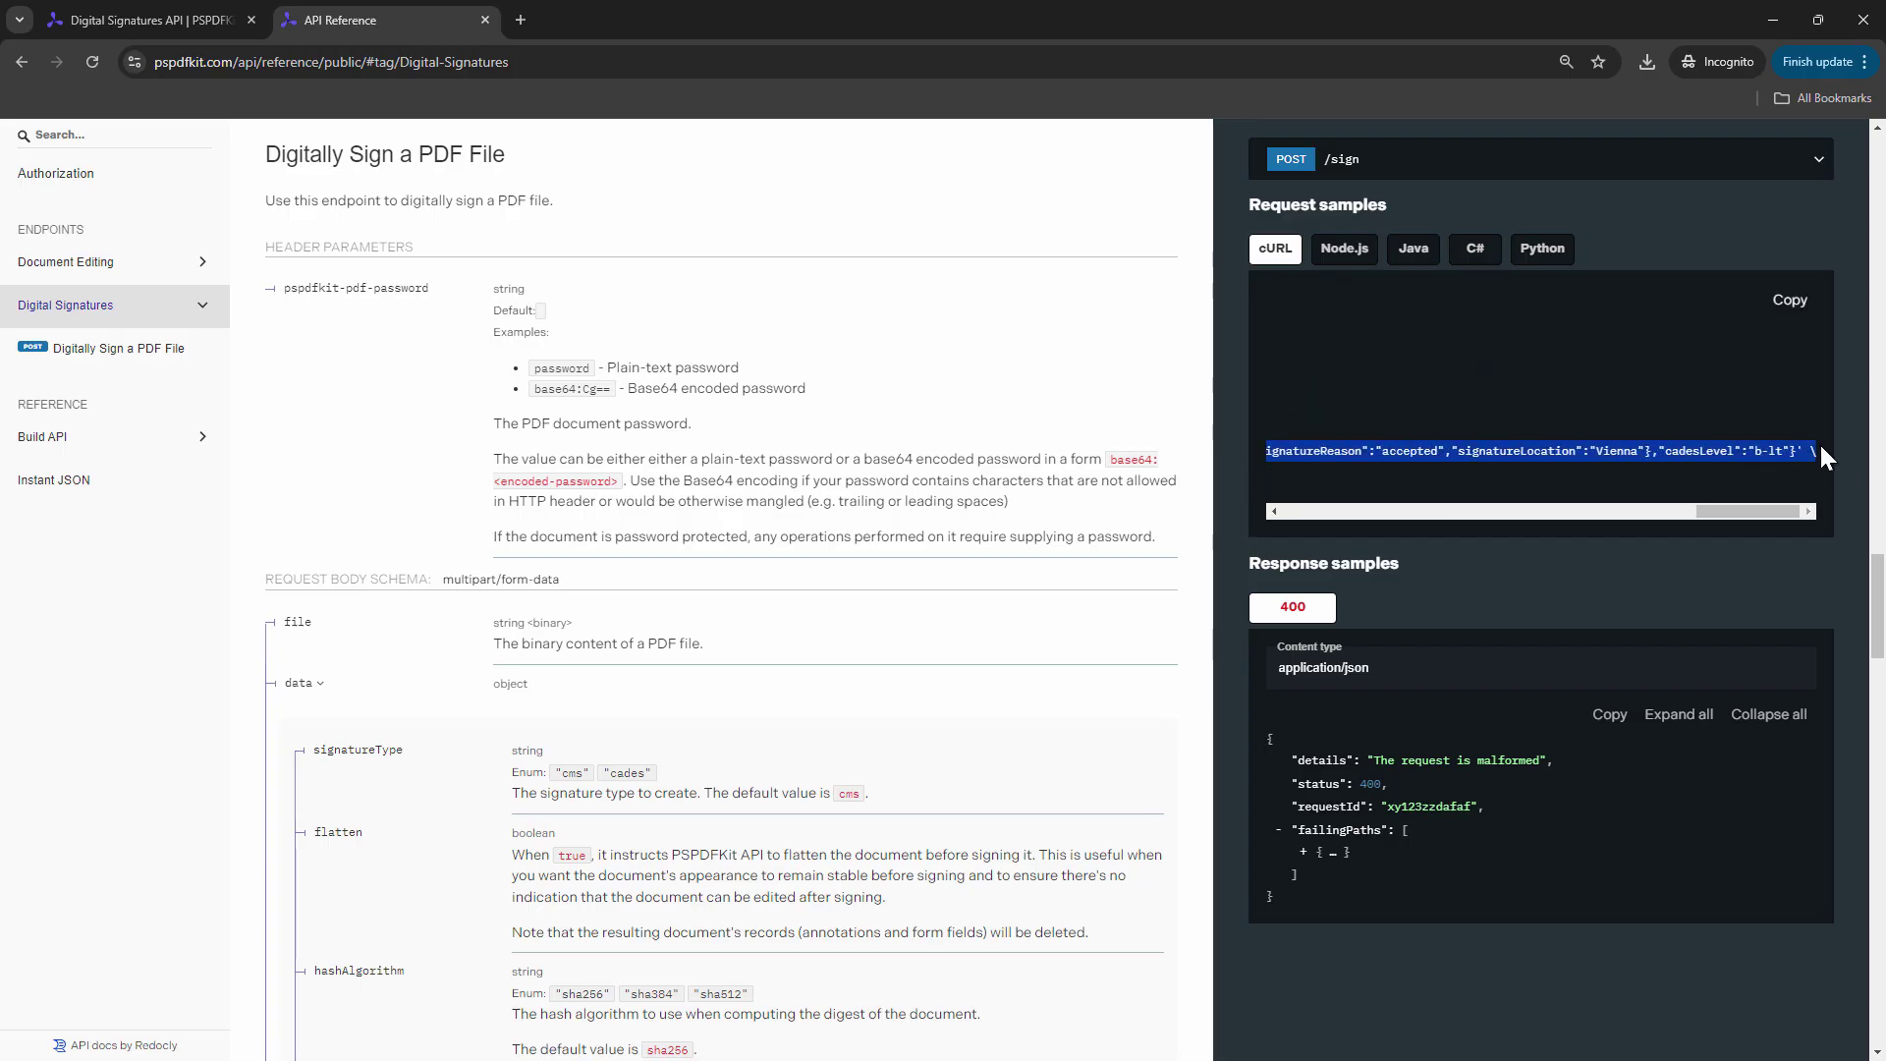
Finish selecting the sample, then turn Notepad's word wrap off and back on
click(1824, 591)
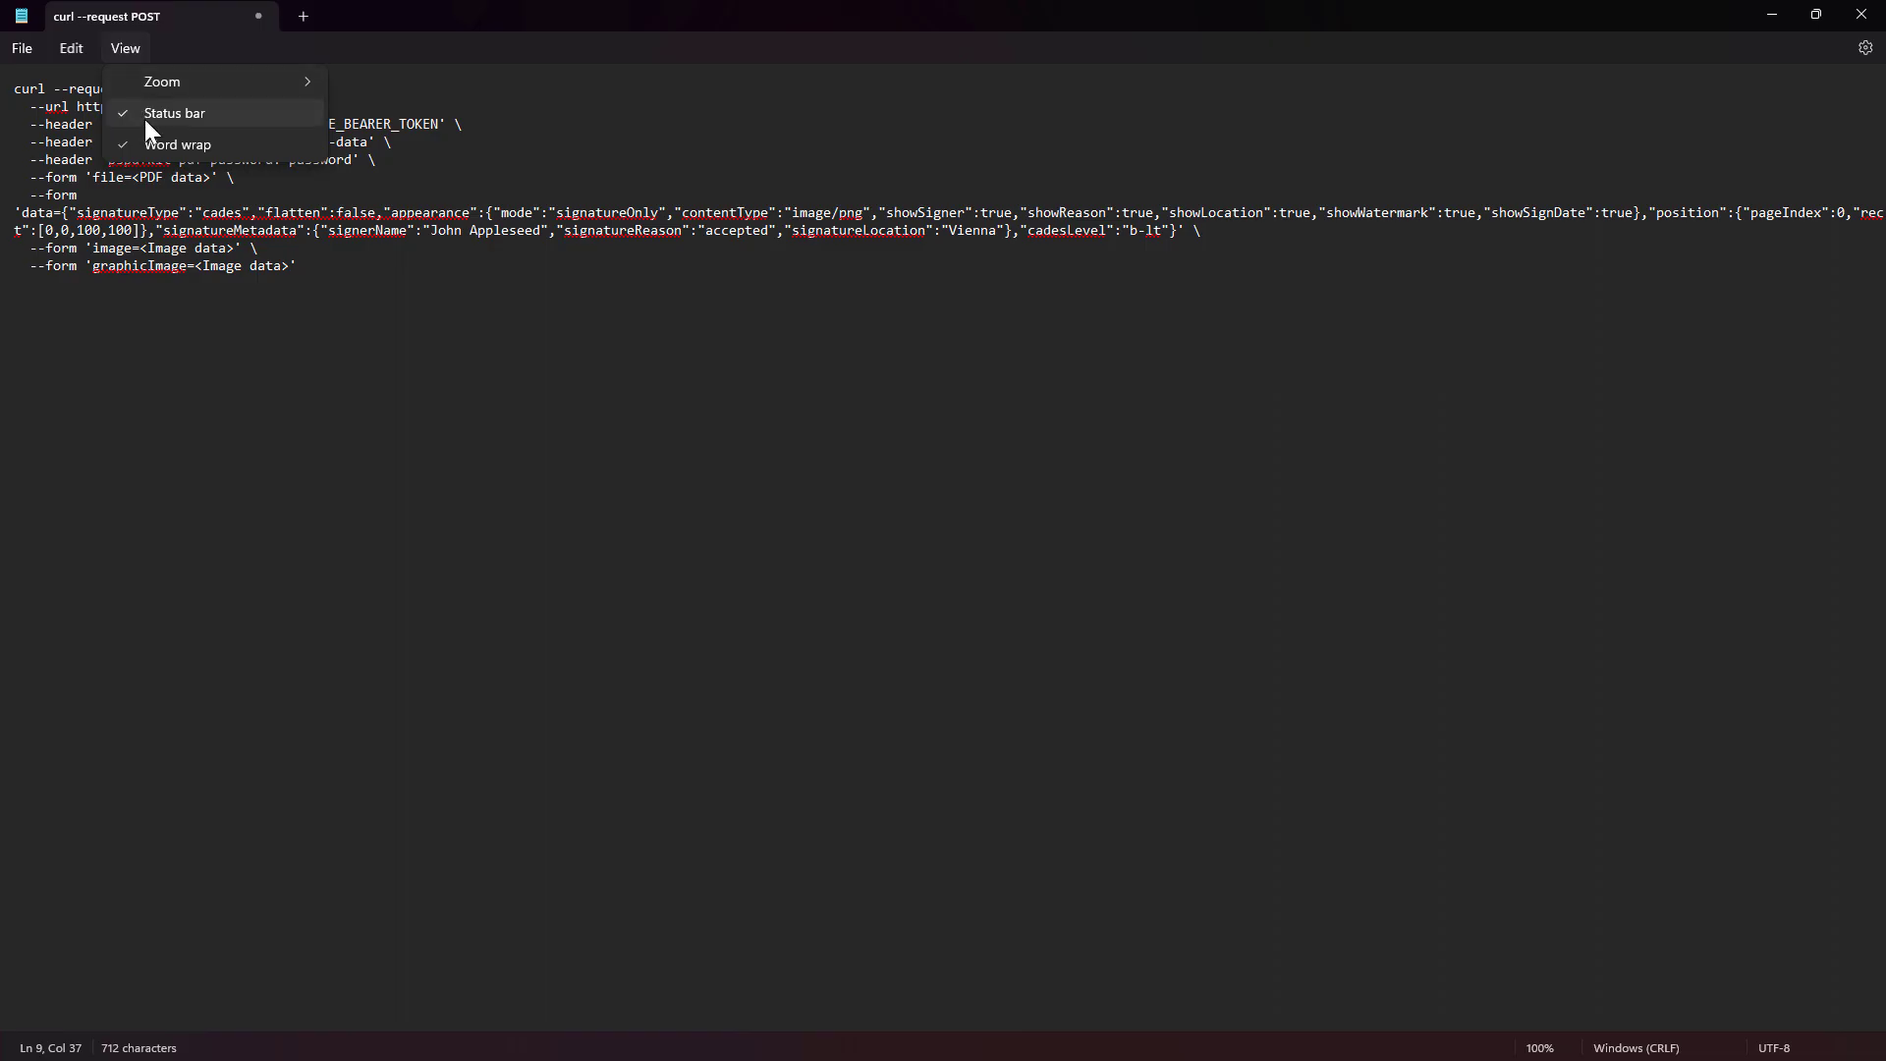
click(150, 150)
click(125, 48)
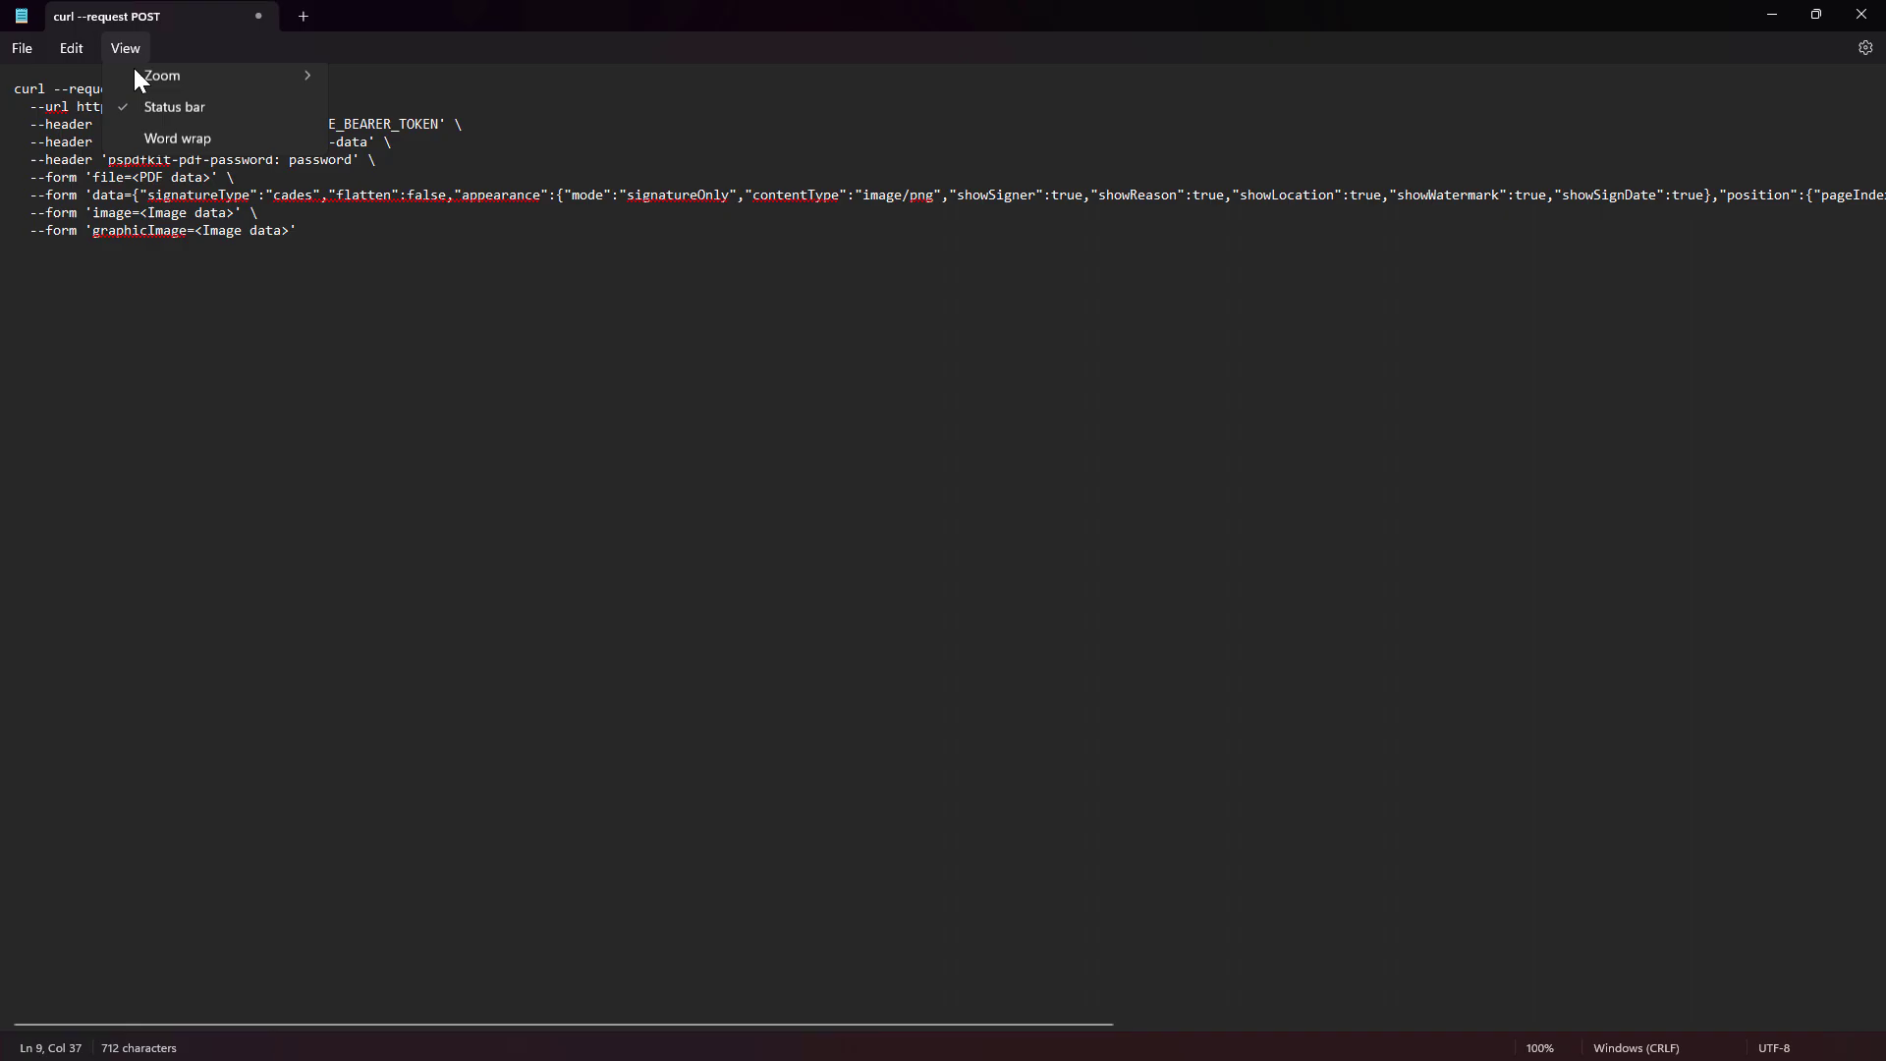
click(179, 143)
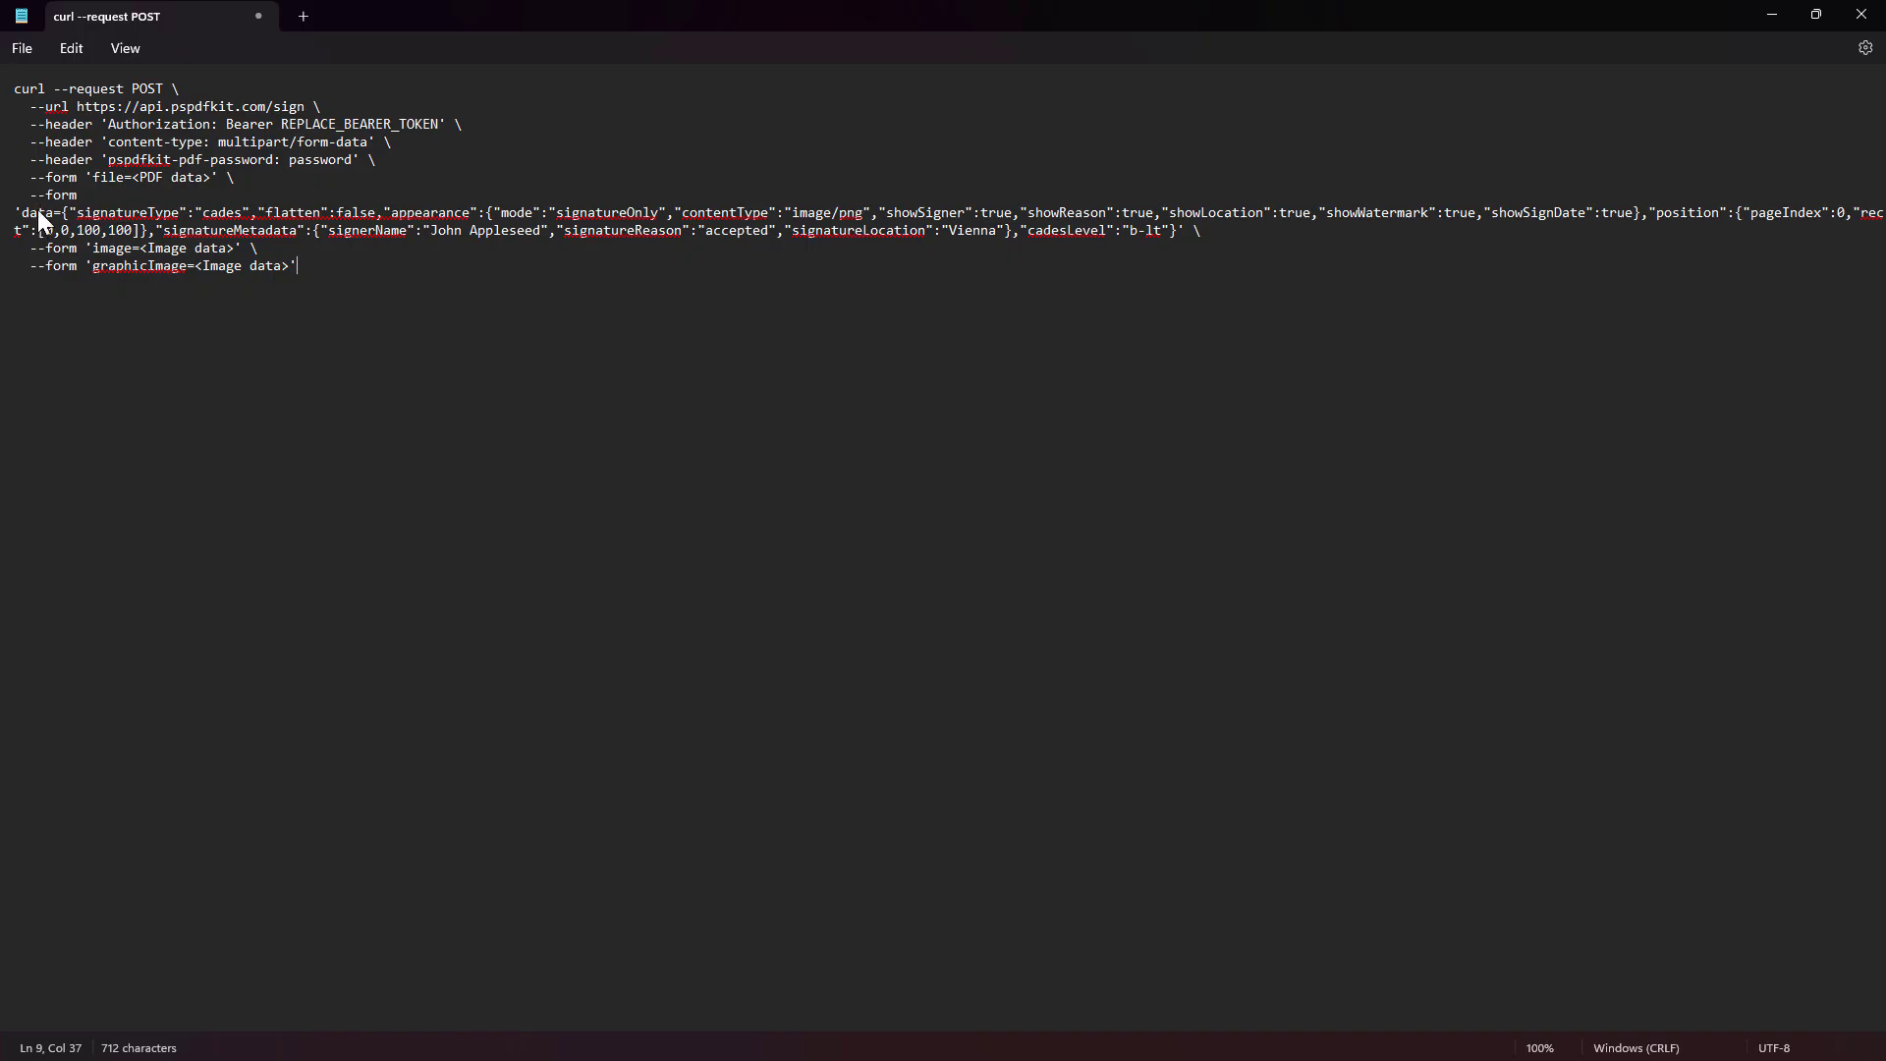
Highlight the data parameter, appearance, signatureType, image and graphicImage fields
drag(38, 212, 53, 212)
drag(470, 204, 478, 212)
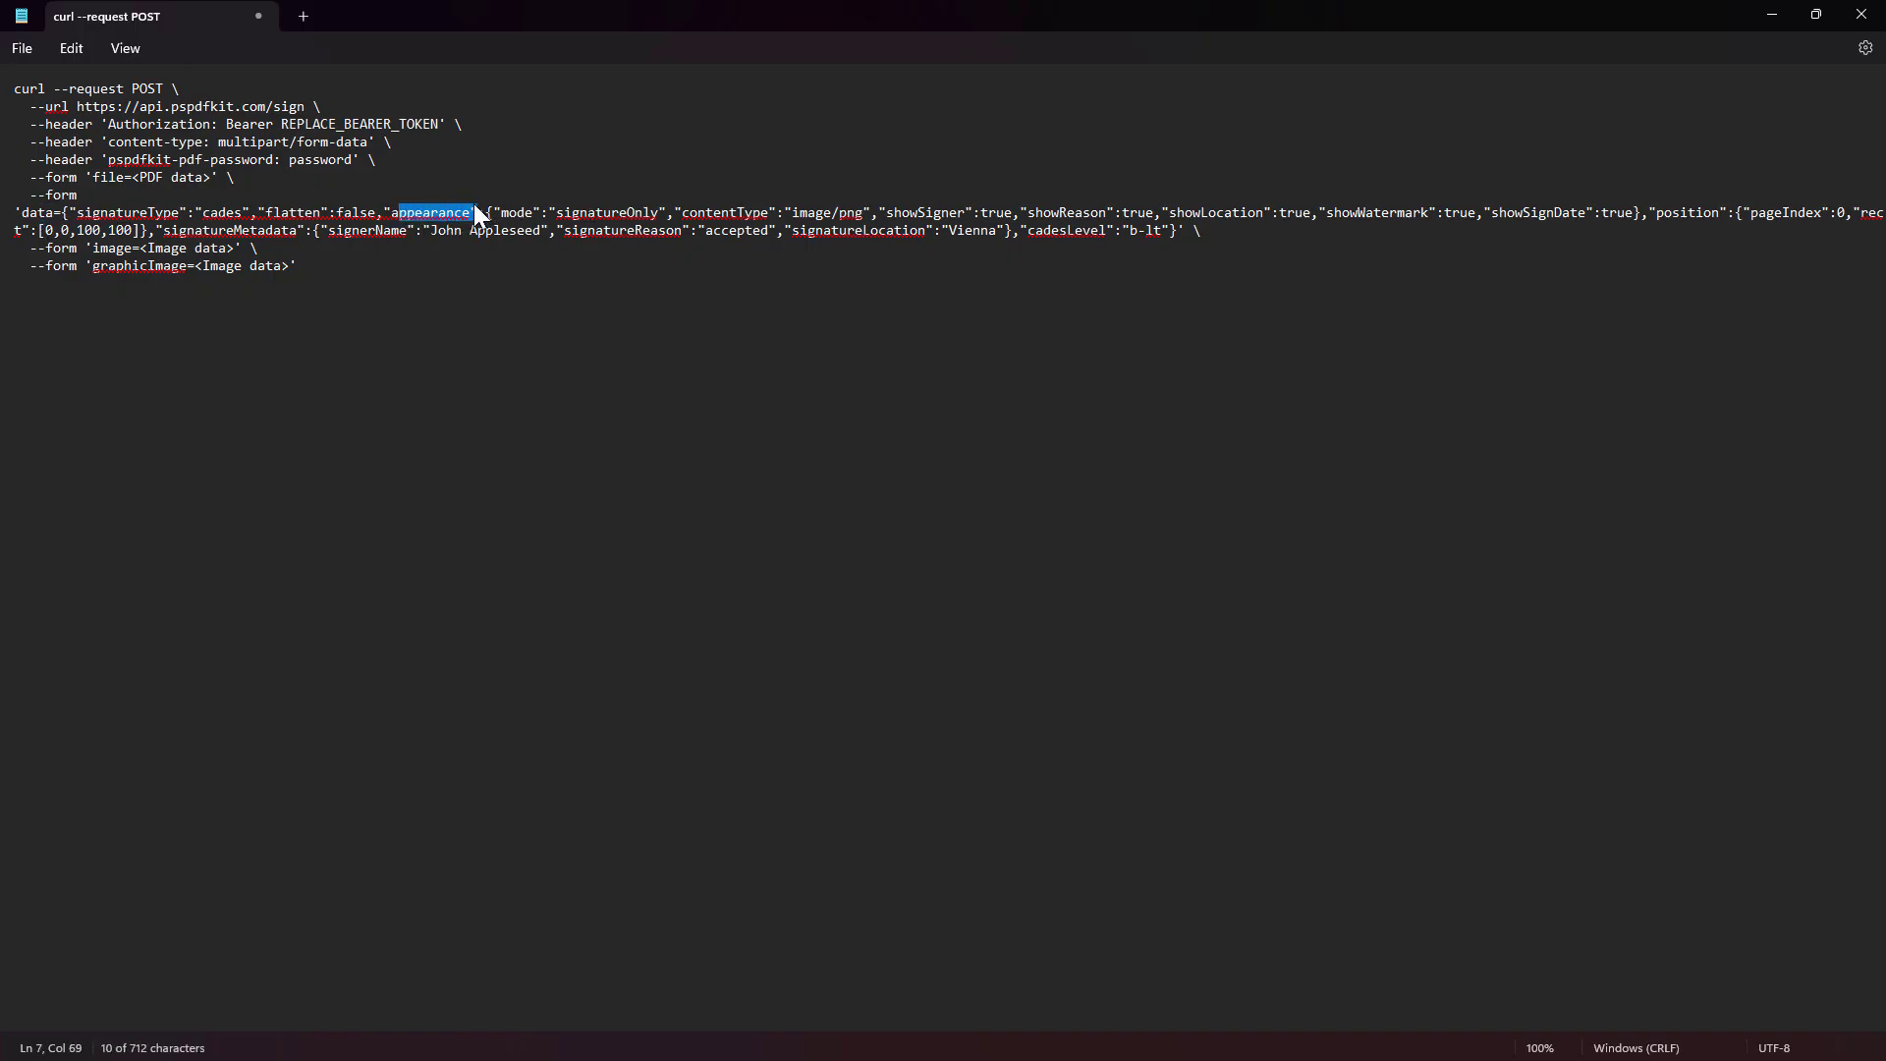
click(148, 213)
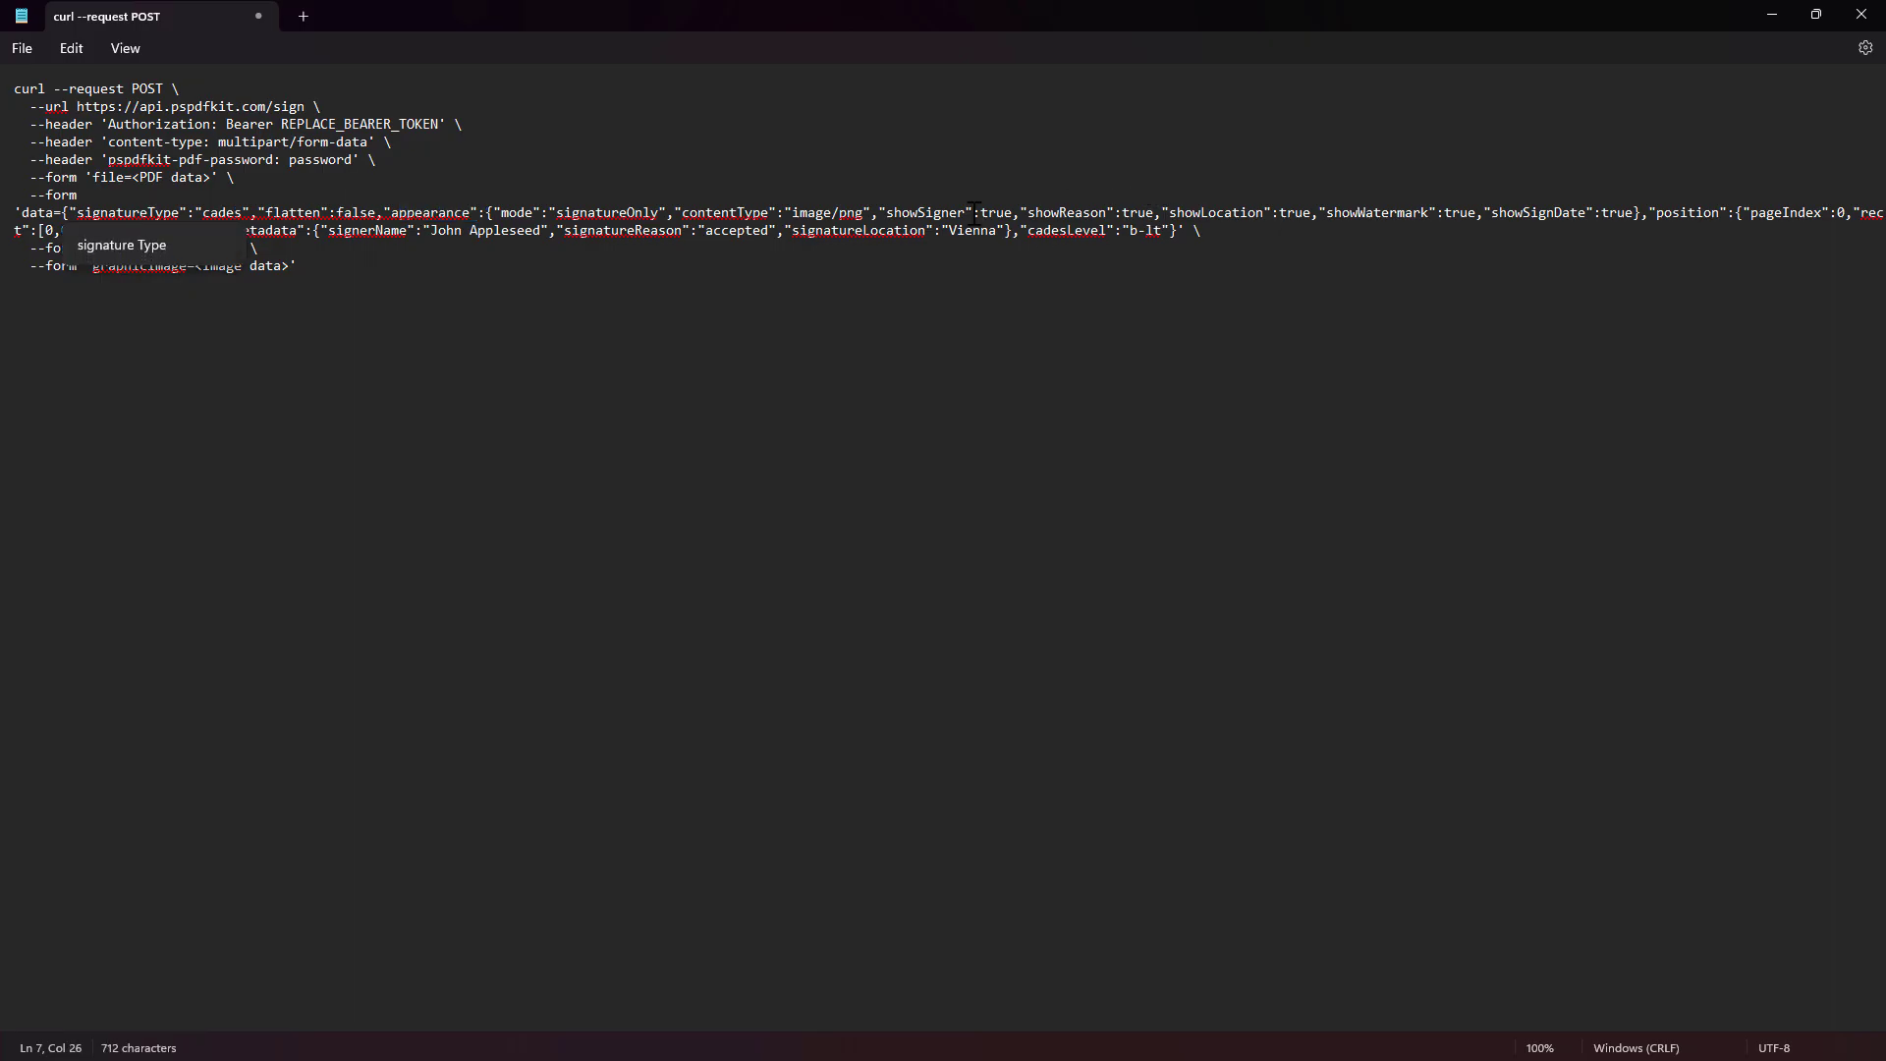
click(712, 337)
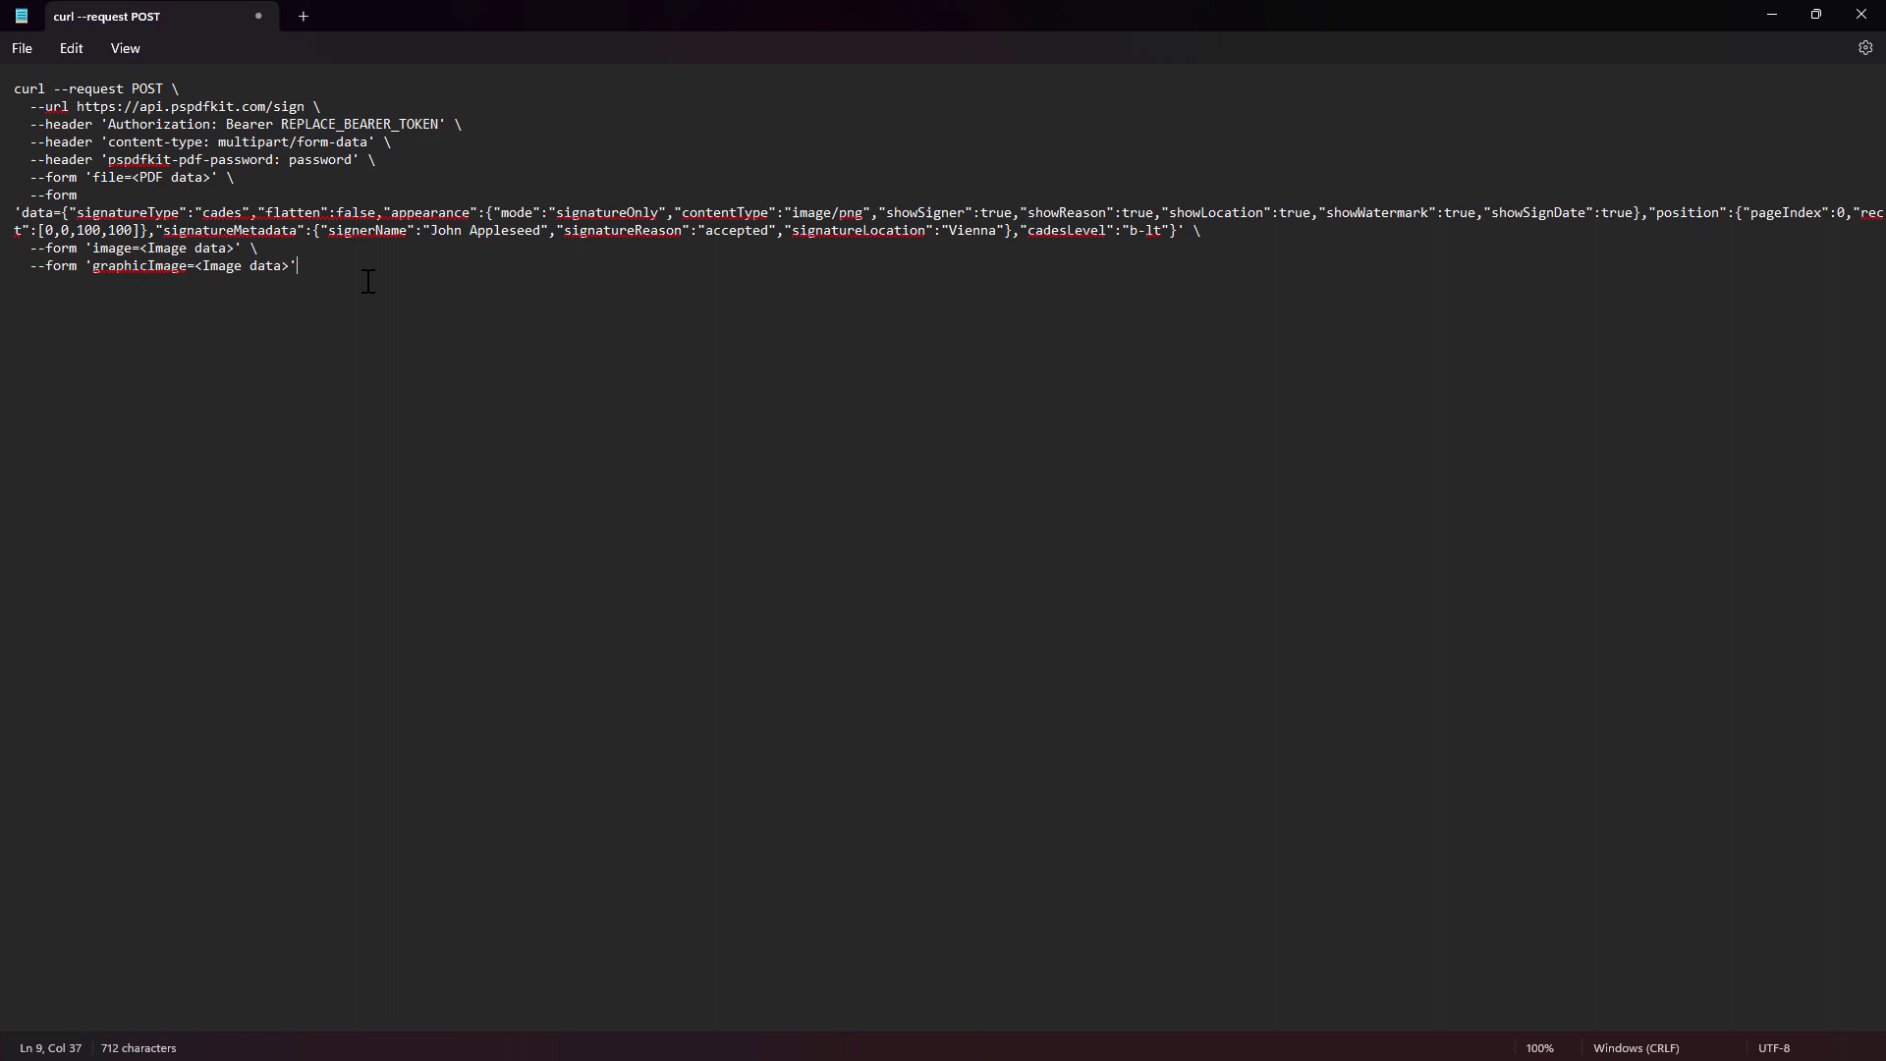
shift+click(115, 255)
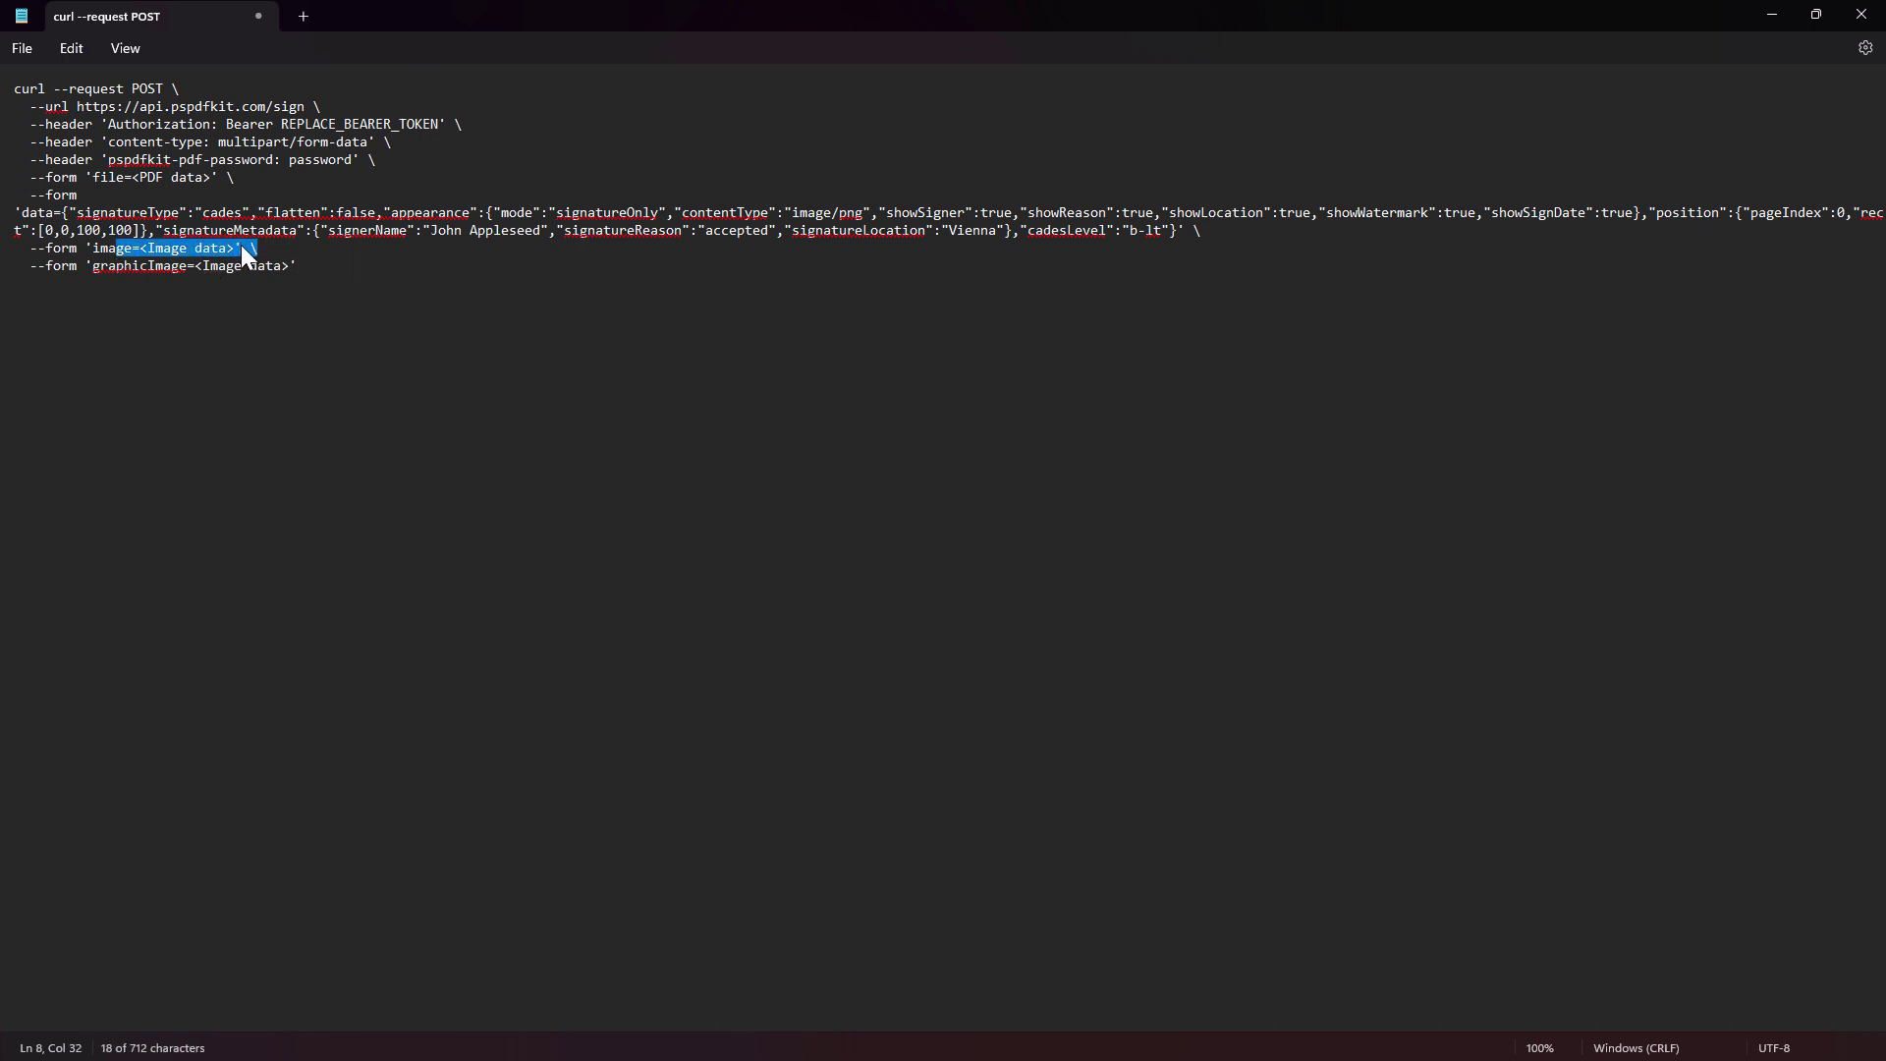
key(Right)
drag(340, 265, 112, 269)
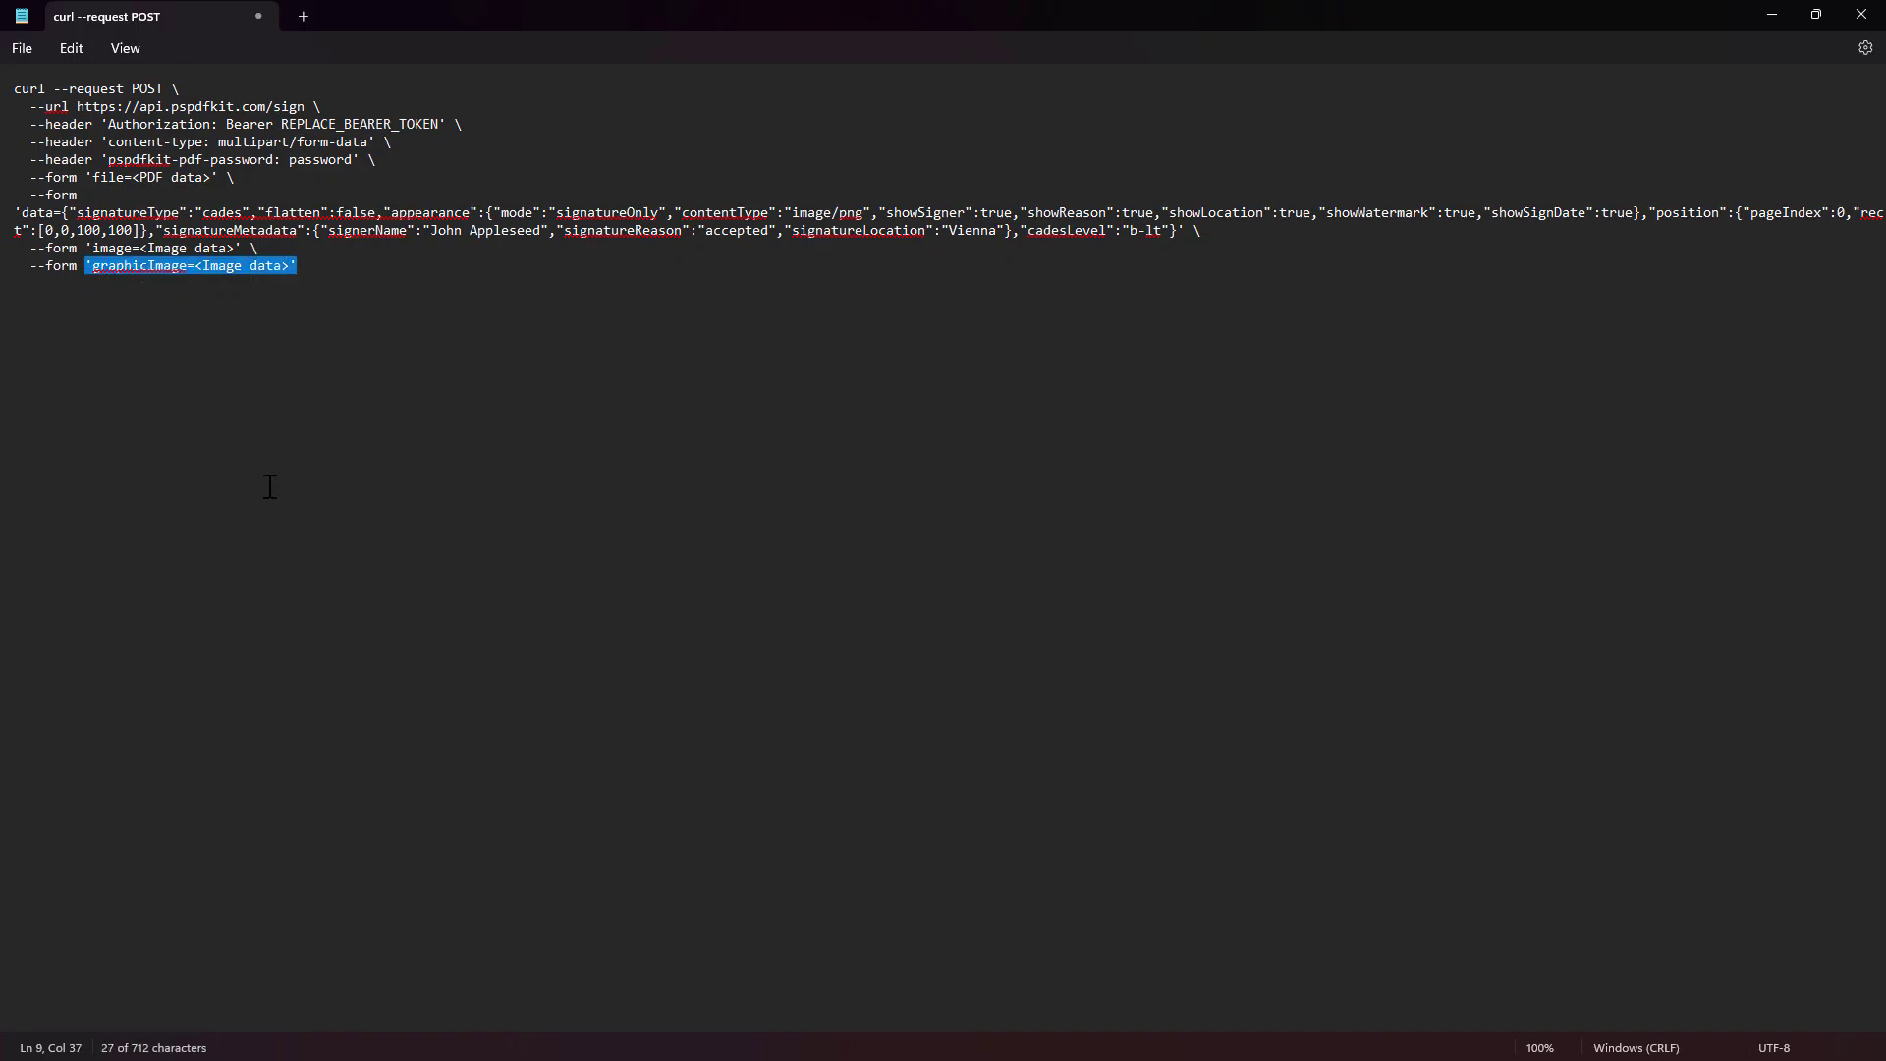
click(314, 266)
drag(306, 266, 80, 274)
Highlight the showReason, signatureReason, signer name and signatureLocation 'Vienna' values
double_click(1063, 212)
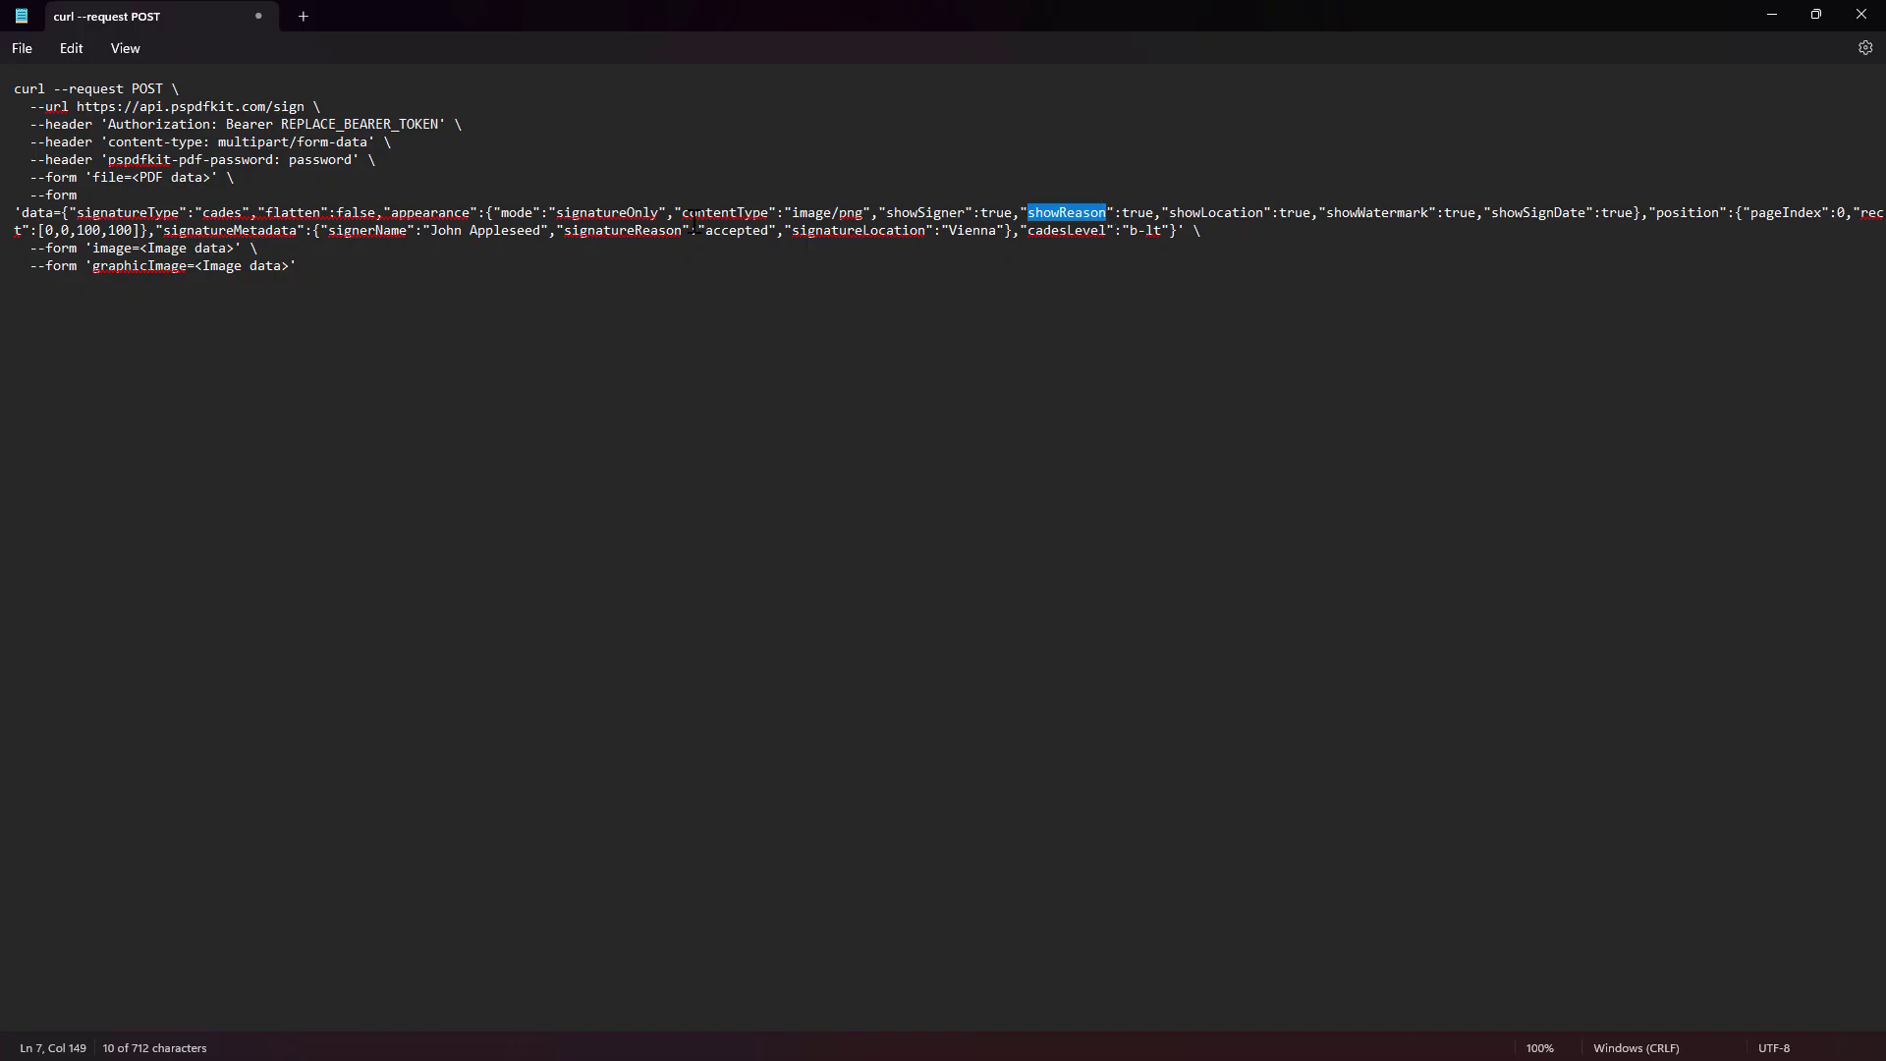
double_click(728, 230)
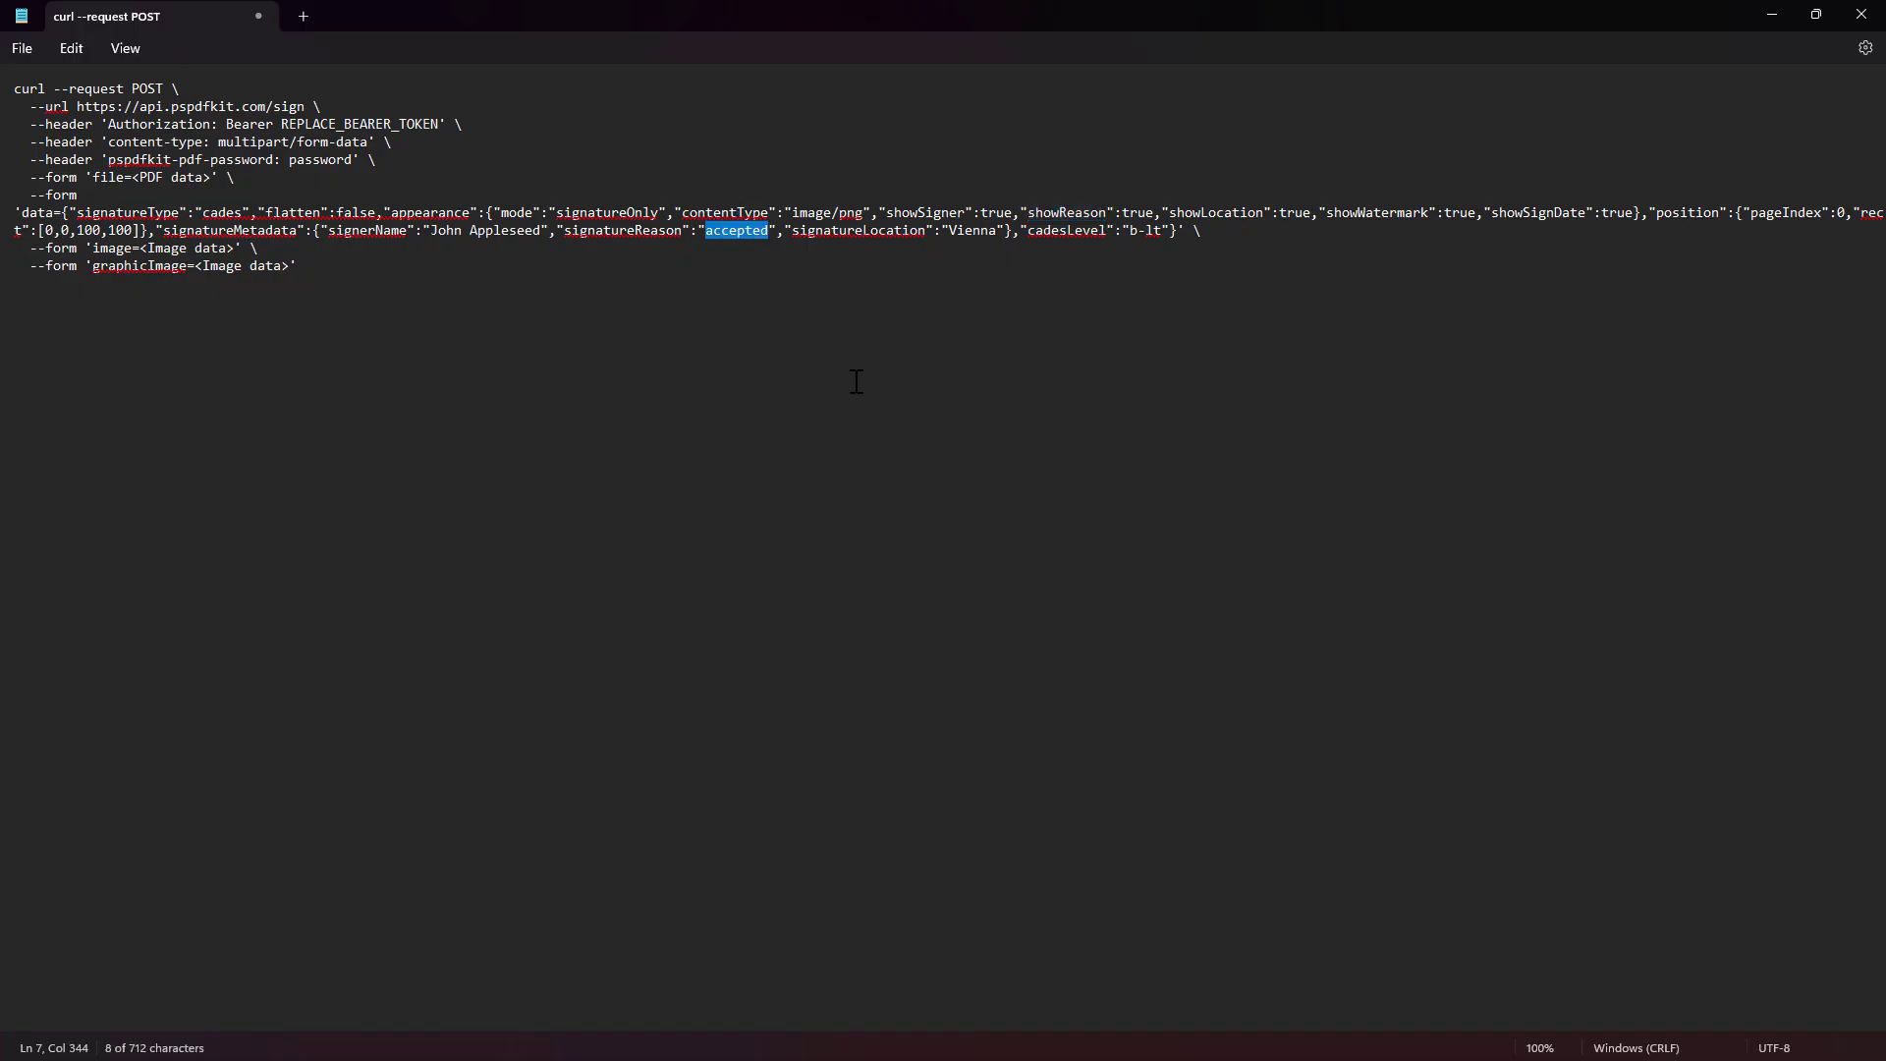
drag(433, 232, 536, 230)
double_click(983, 231)
Import the copied cURL into a new Postman request and review its headers
key(alt+Tab)
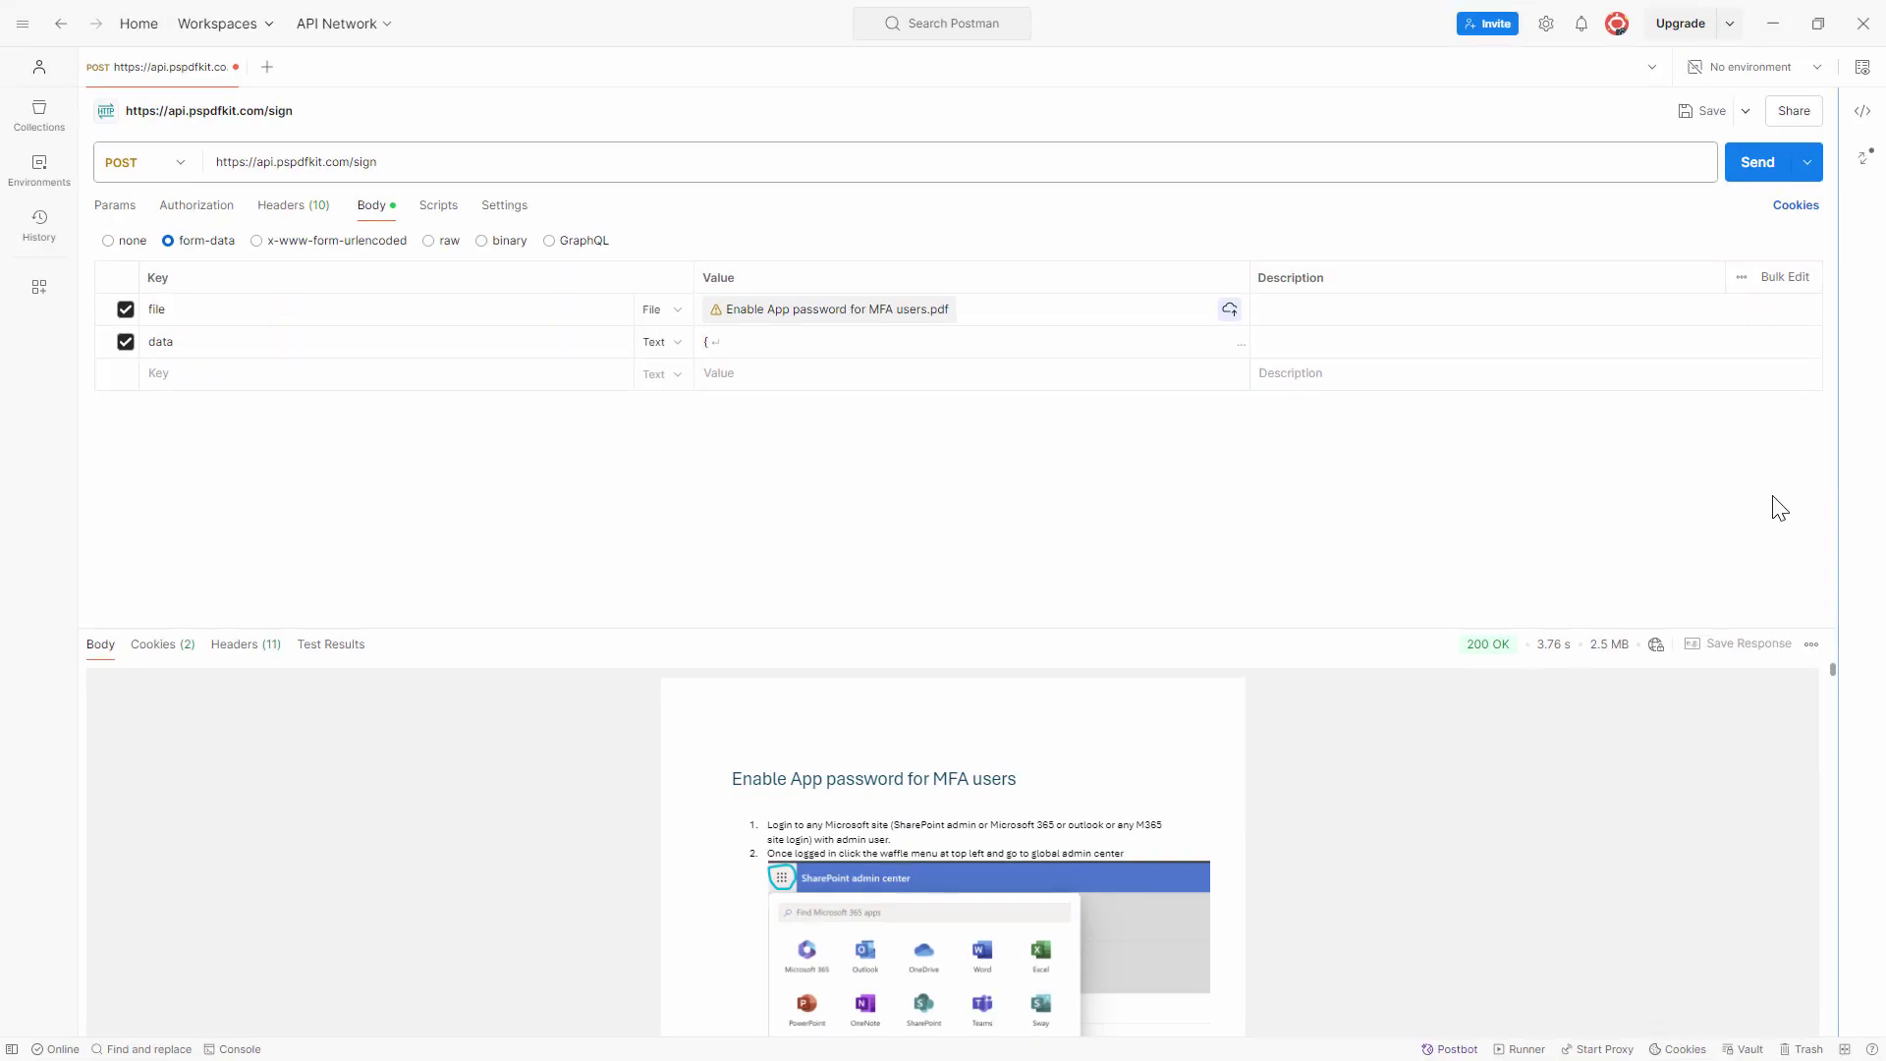
click(267, 67)
key(ctrl+v)
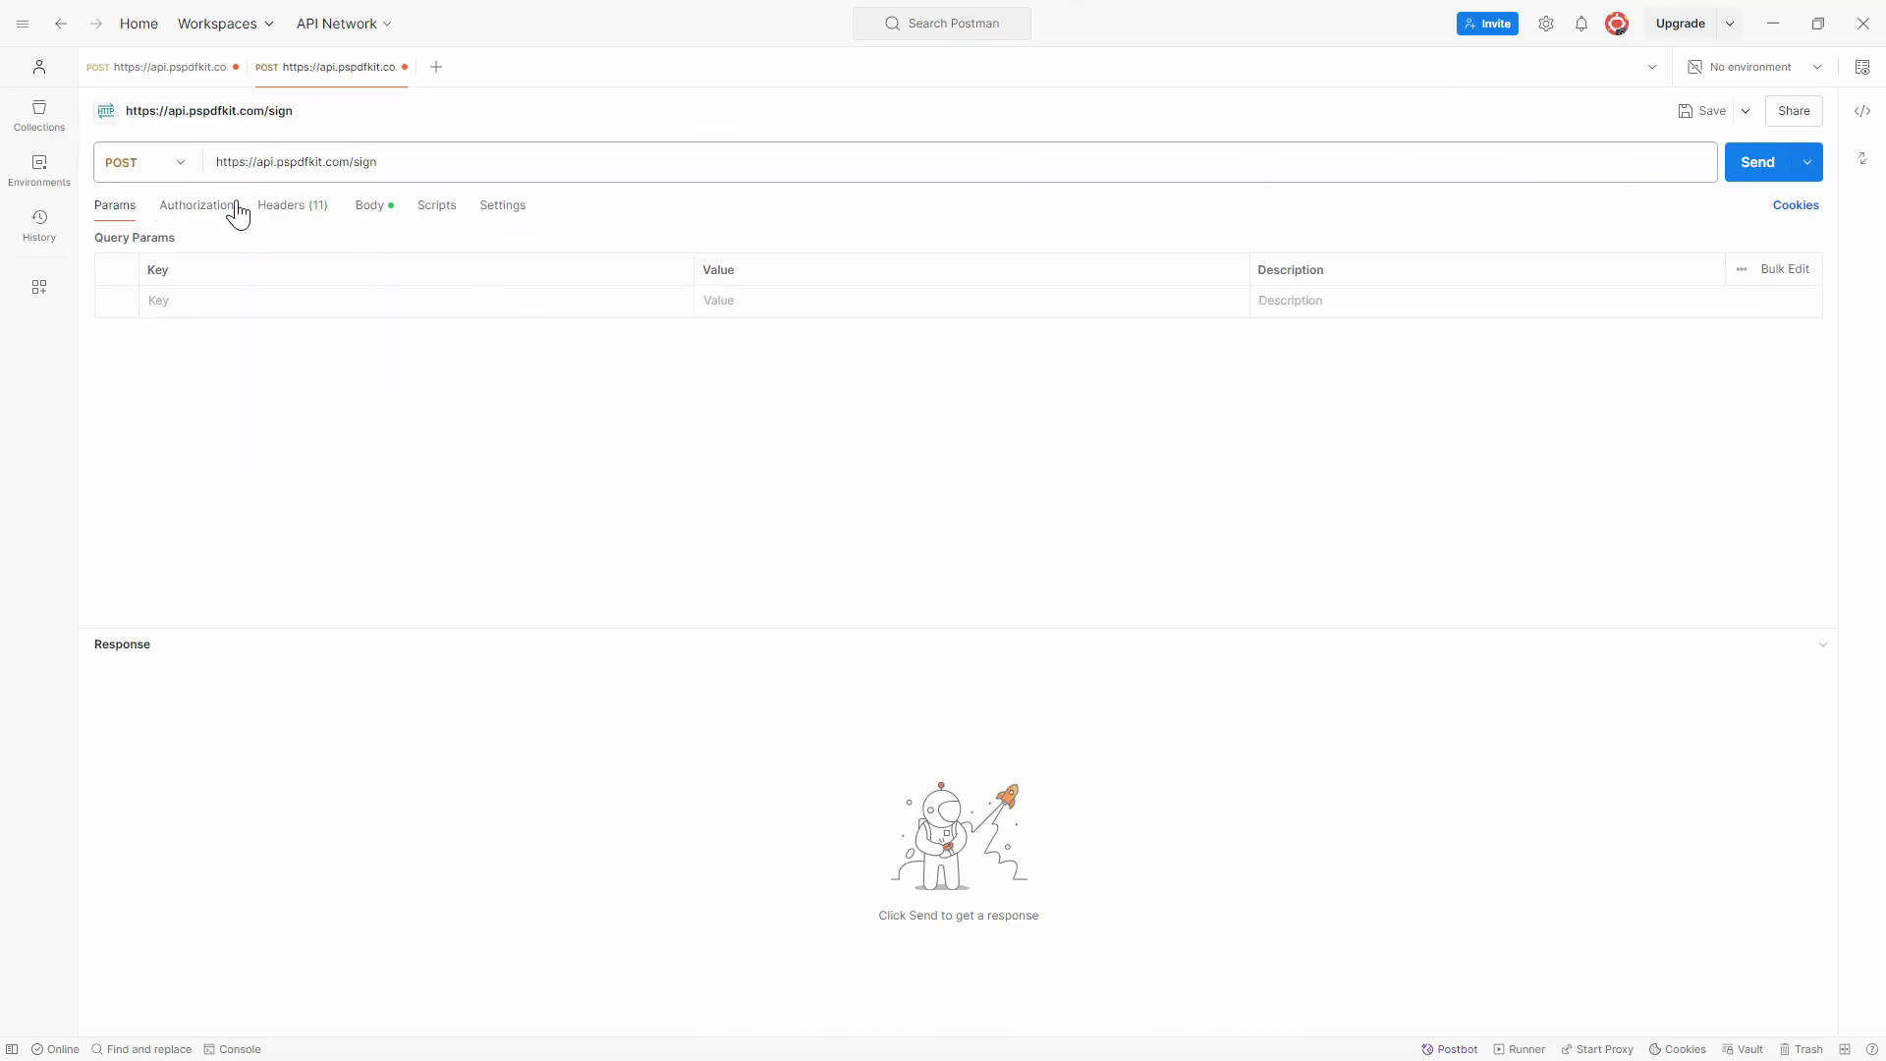
click(292, 205)
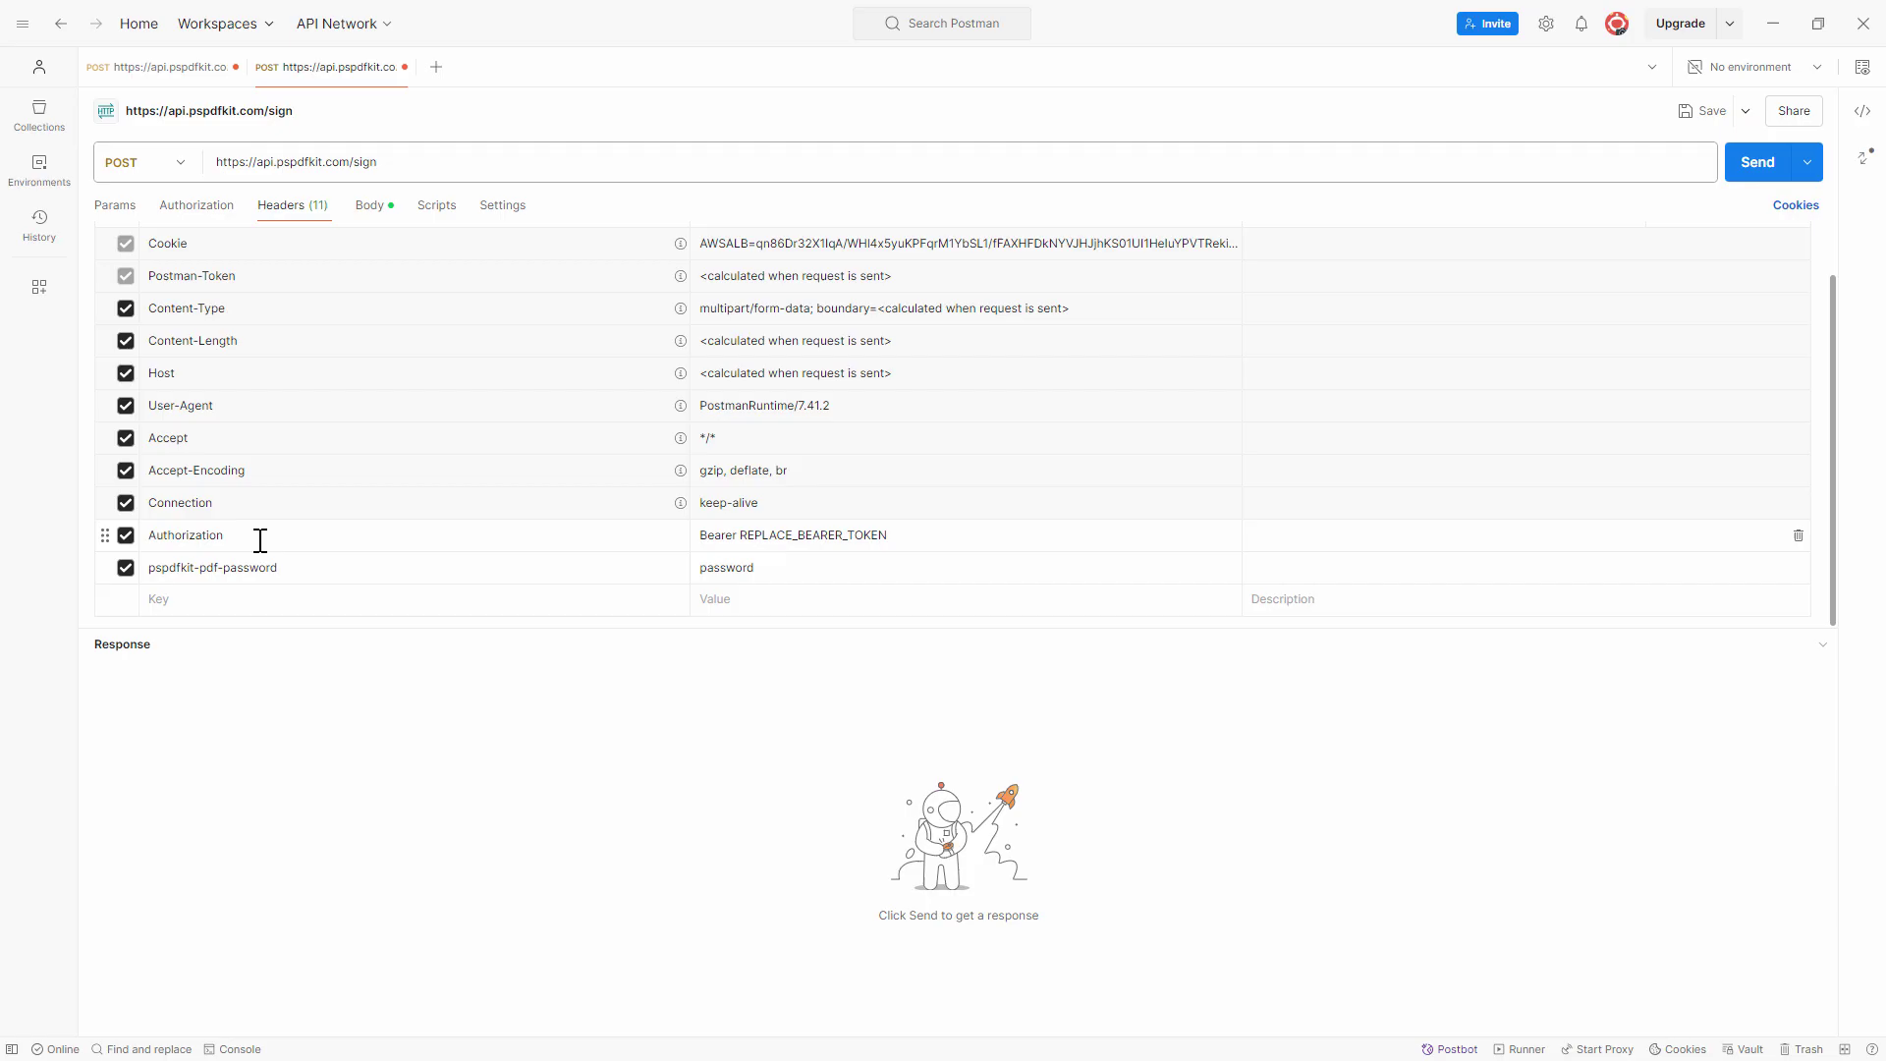
click(366, 567)
drag(366, 576, 168, 580)
key(BackSpace)
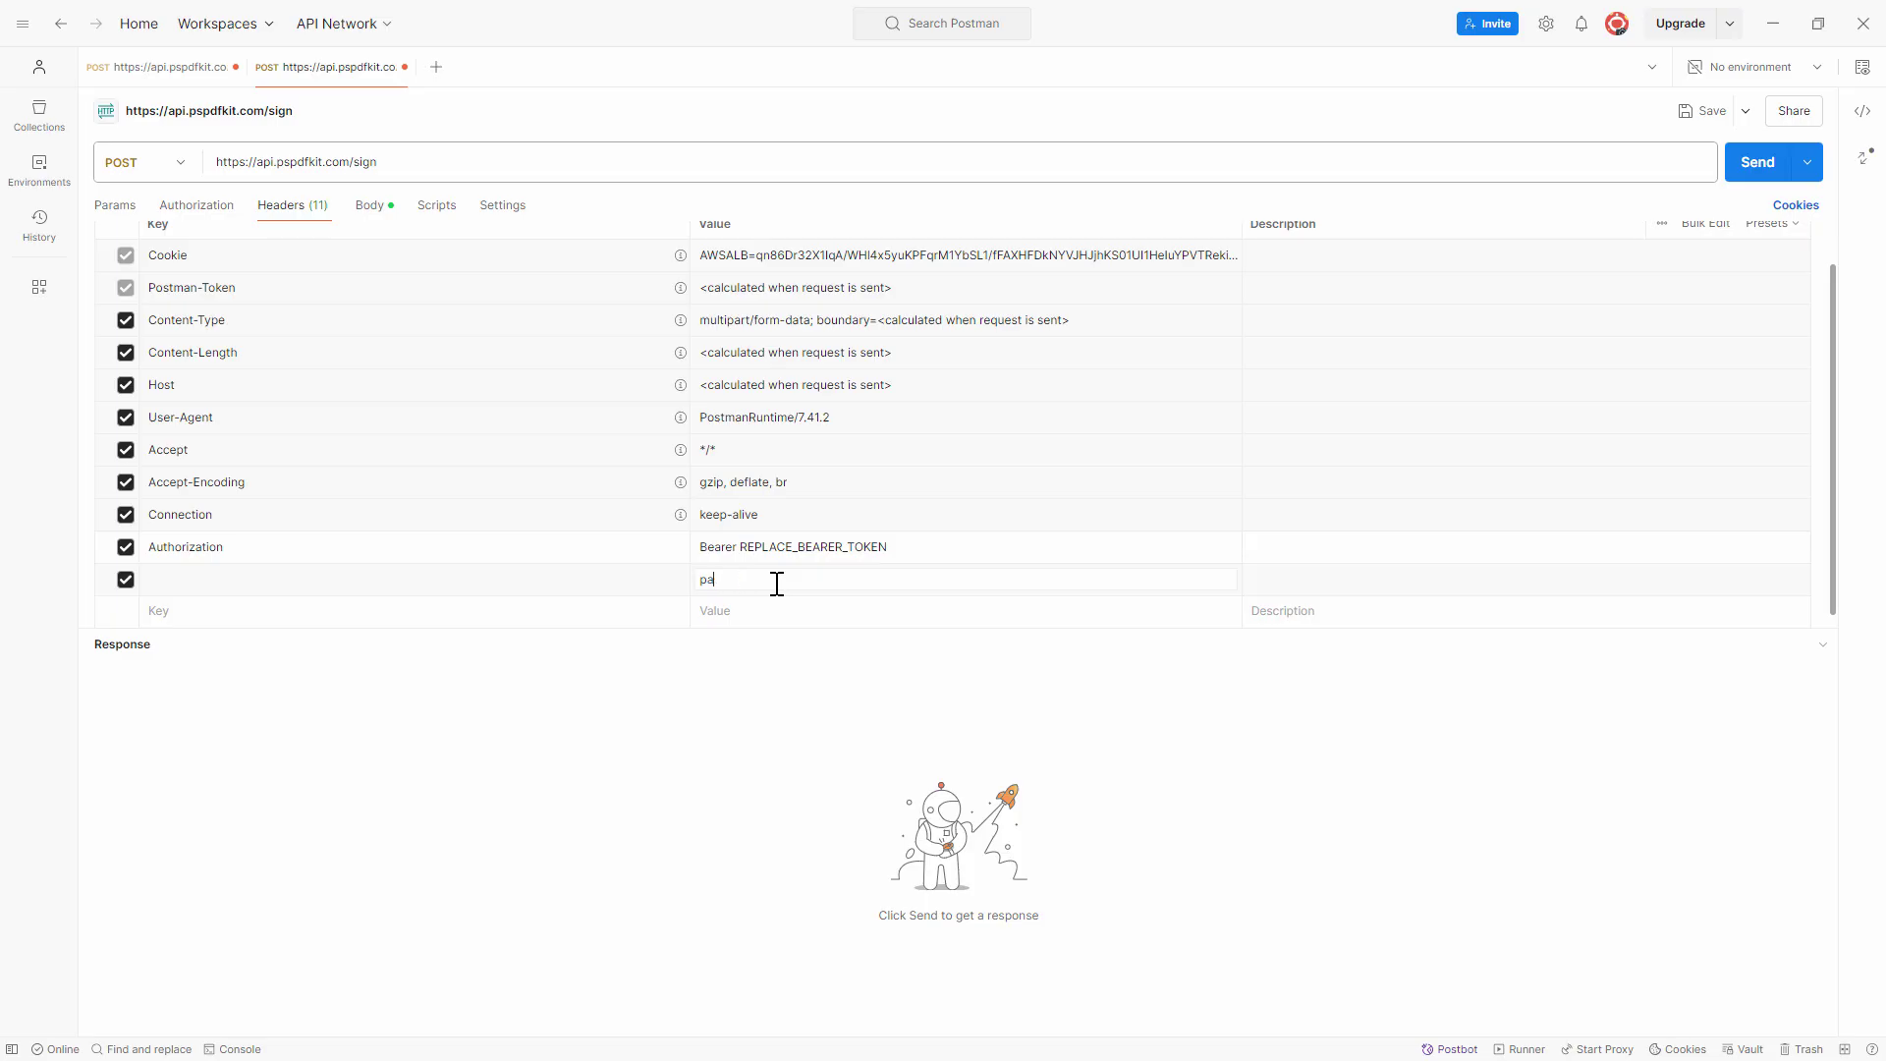
key(BackSpace)
key(BackSpace)
Inspect the form-data body's data, file and graphicImage values, then hide Postman
click(387, 218)
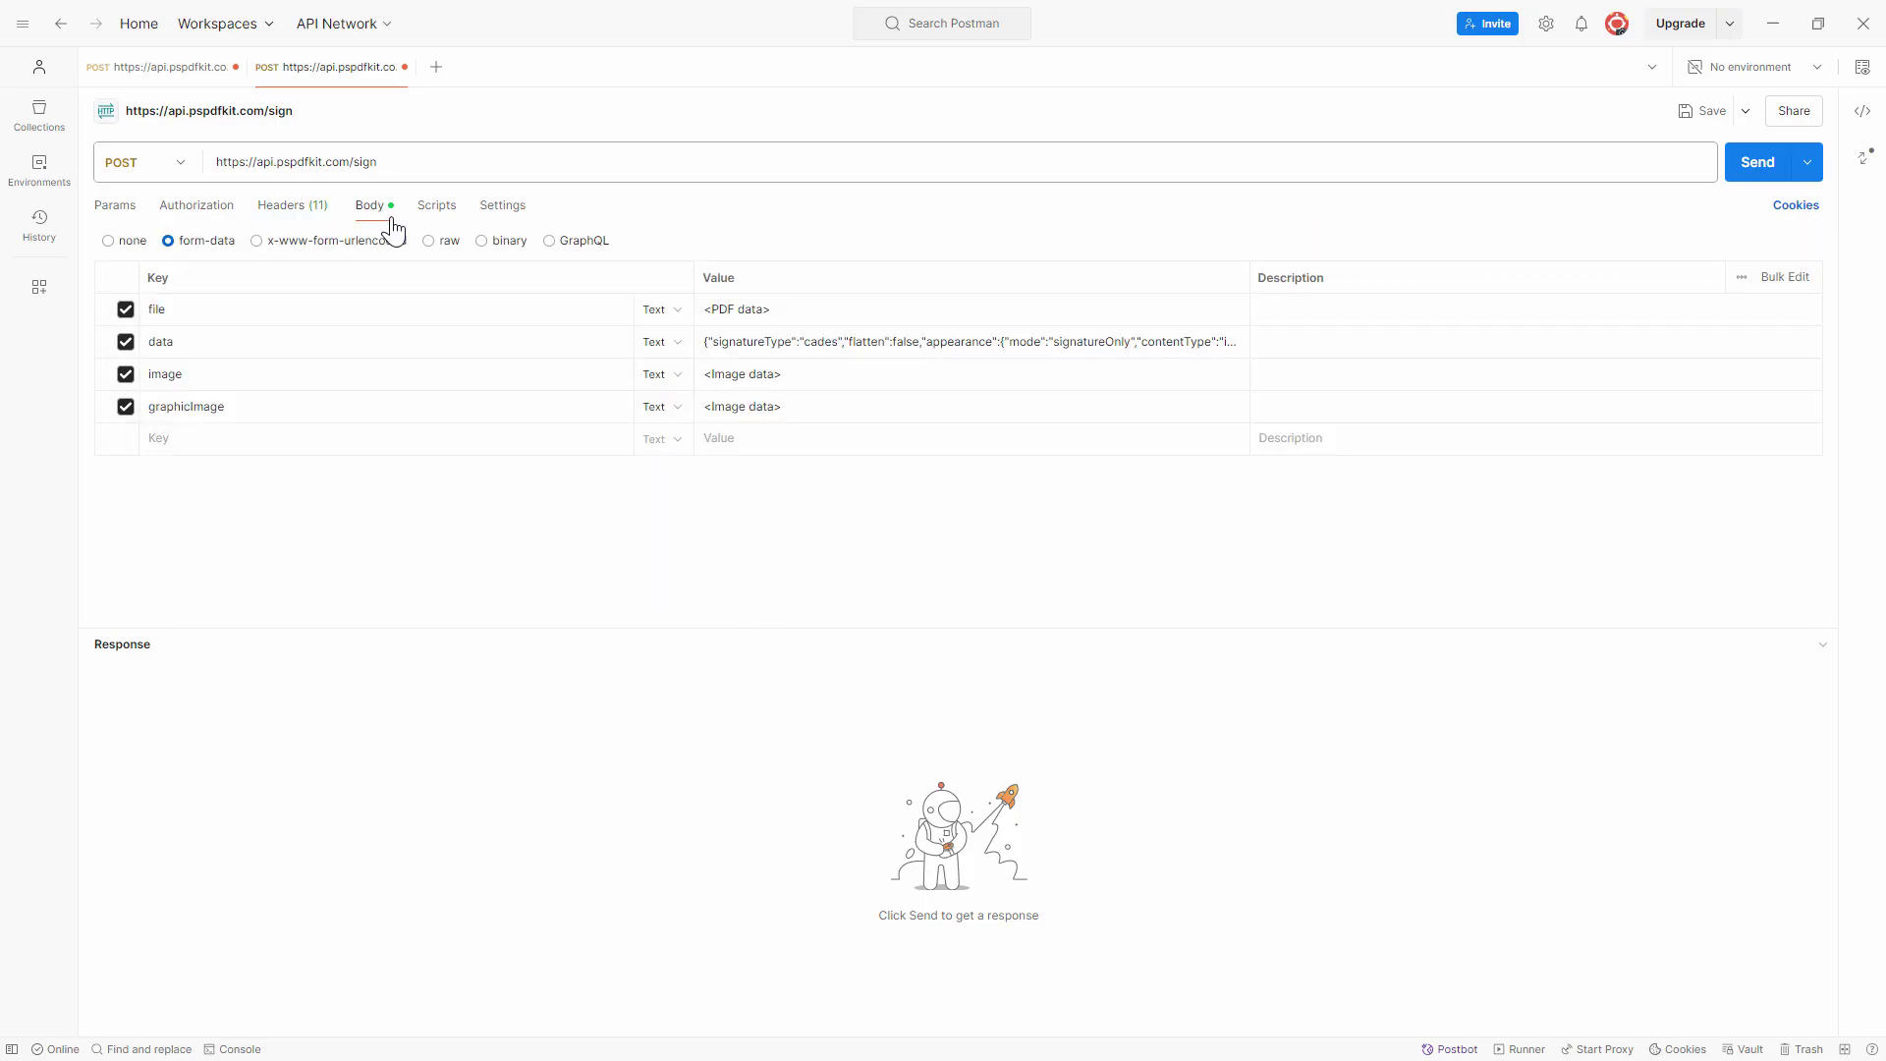
click(894, 345)
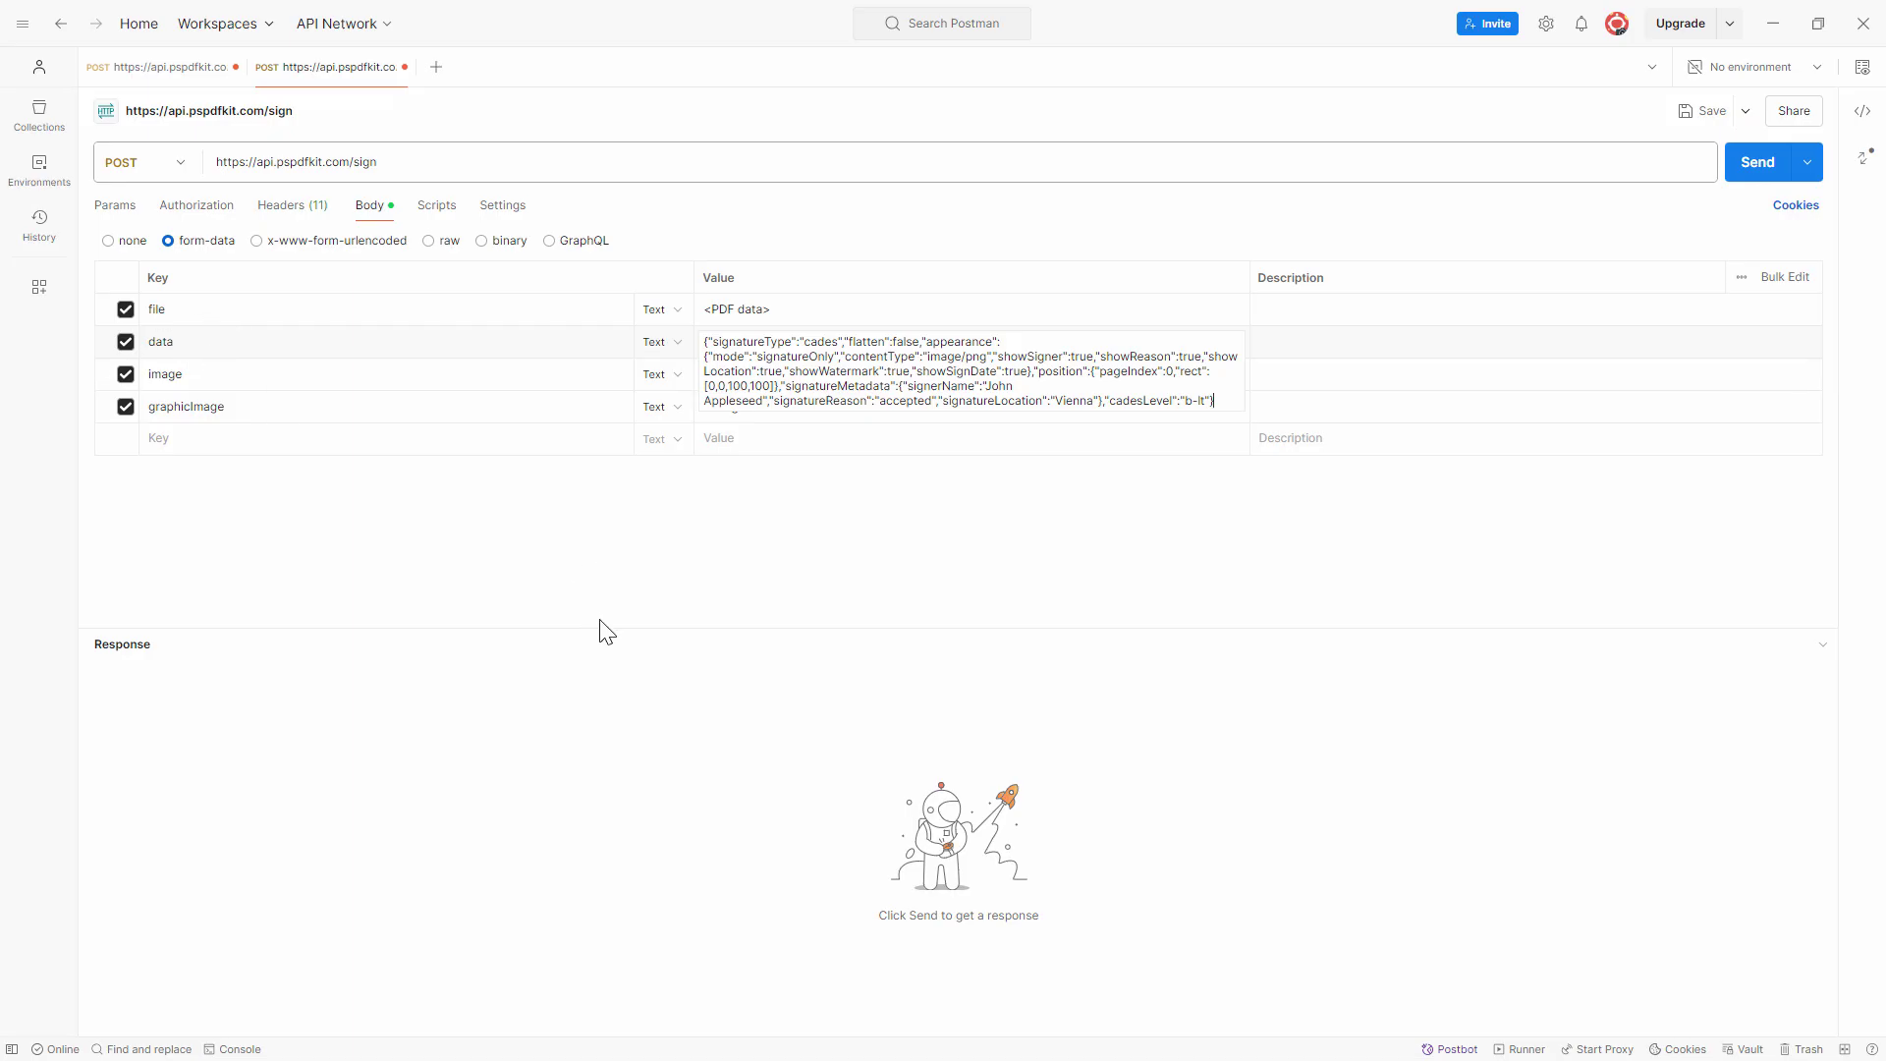
click(797, 308)
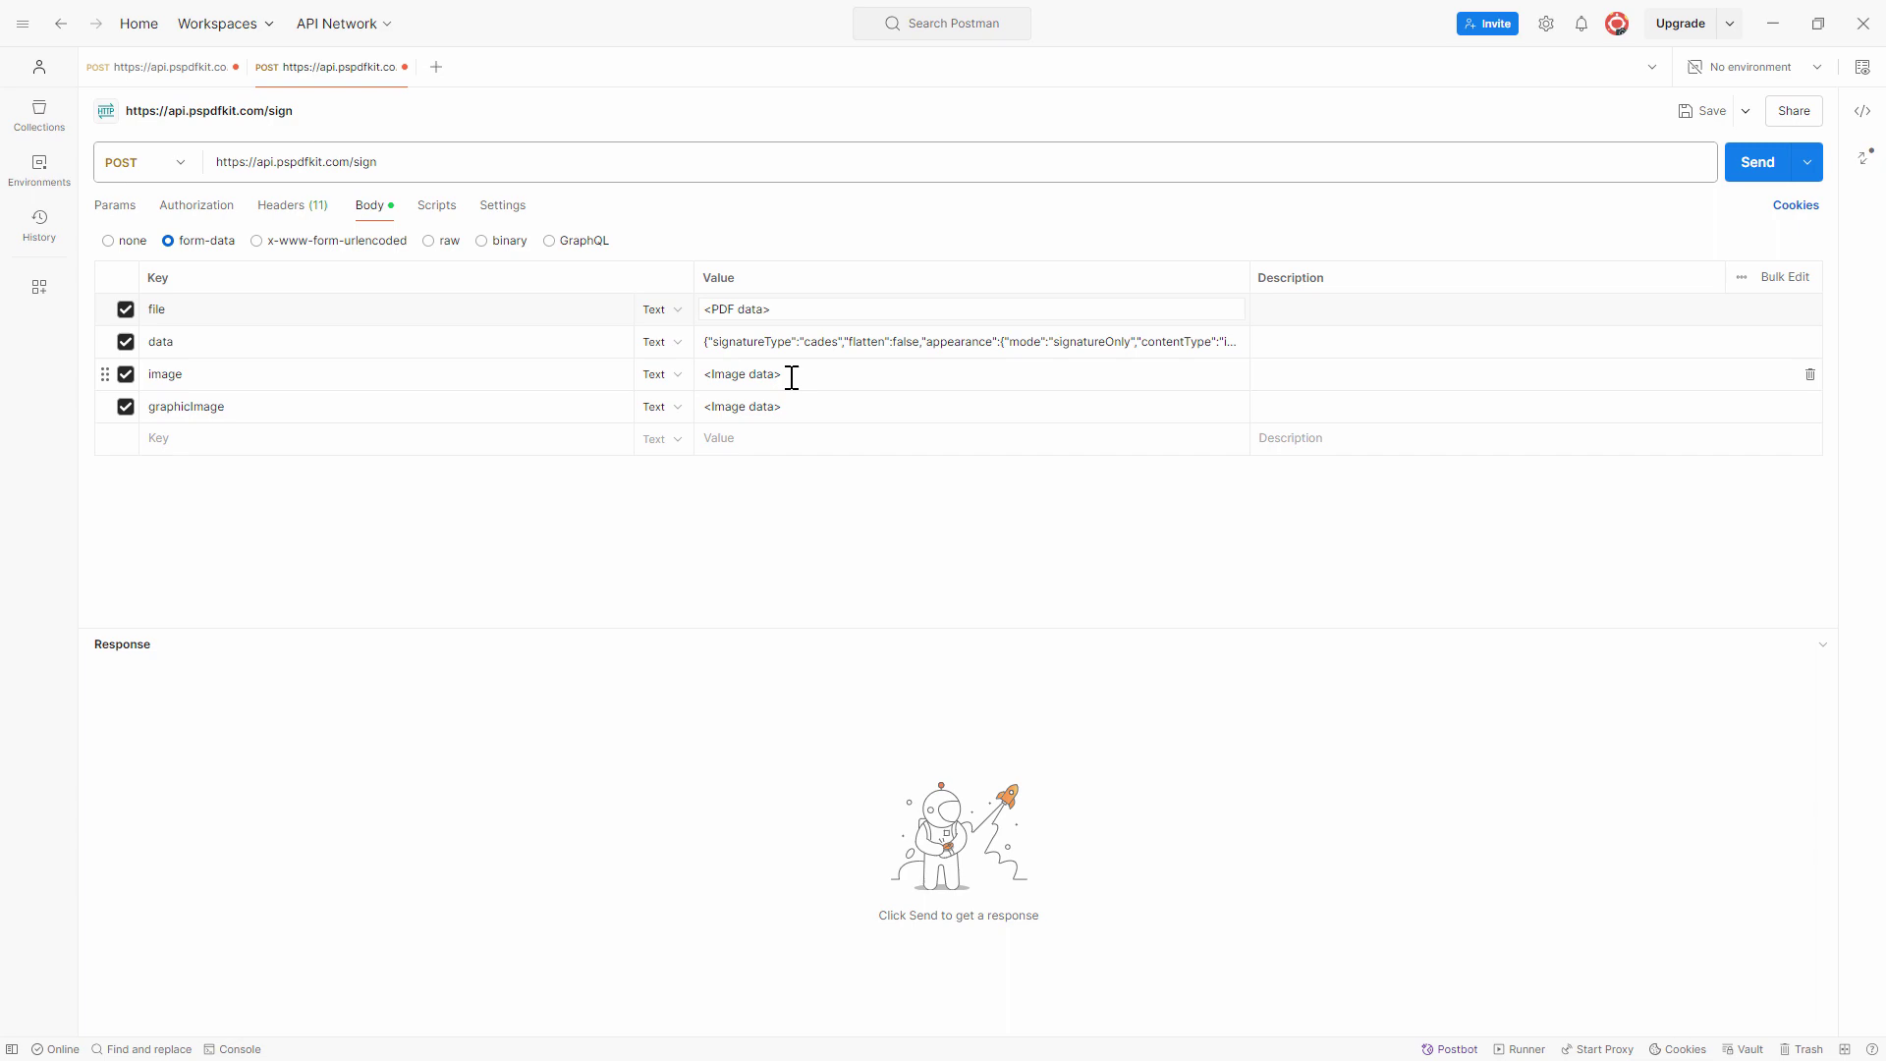
click(796, 407)
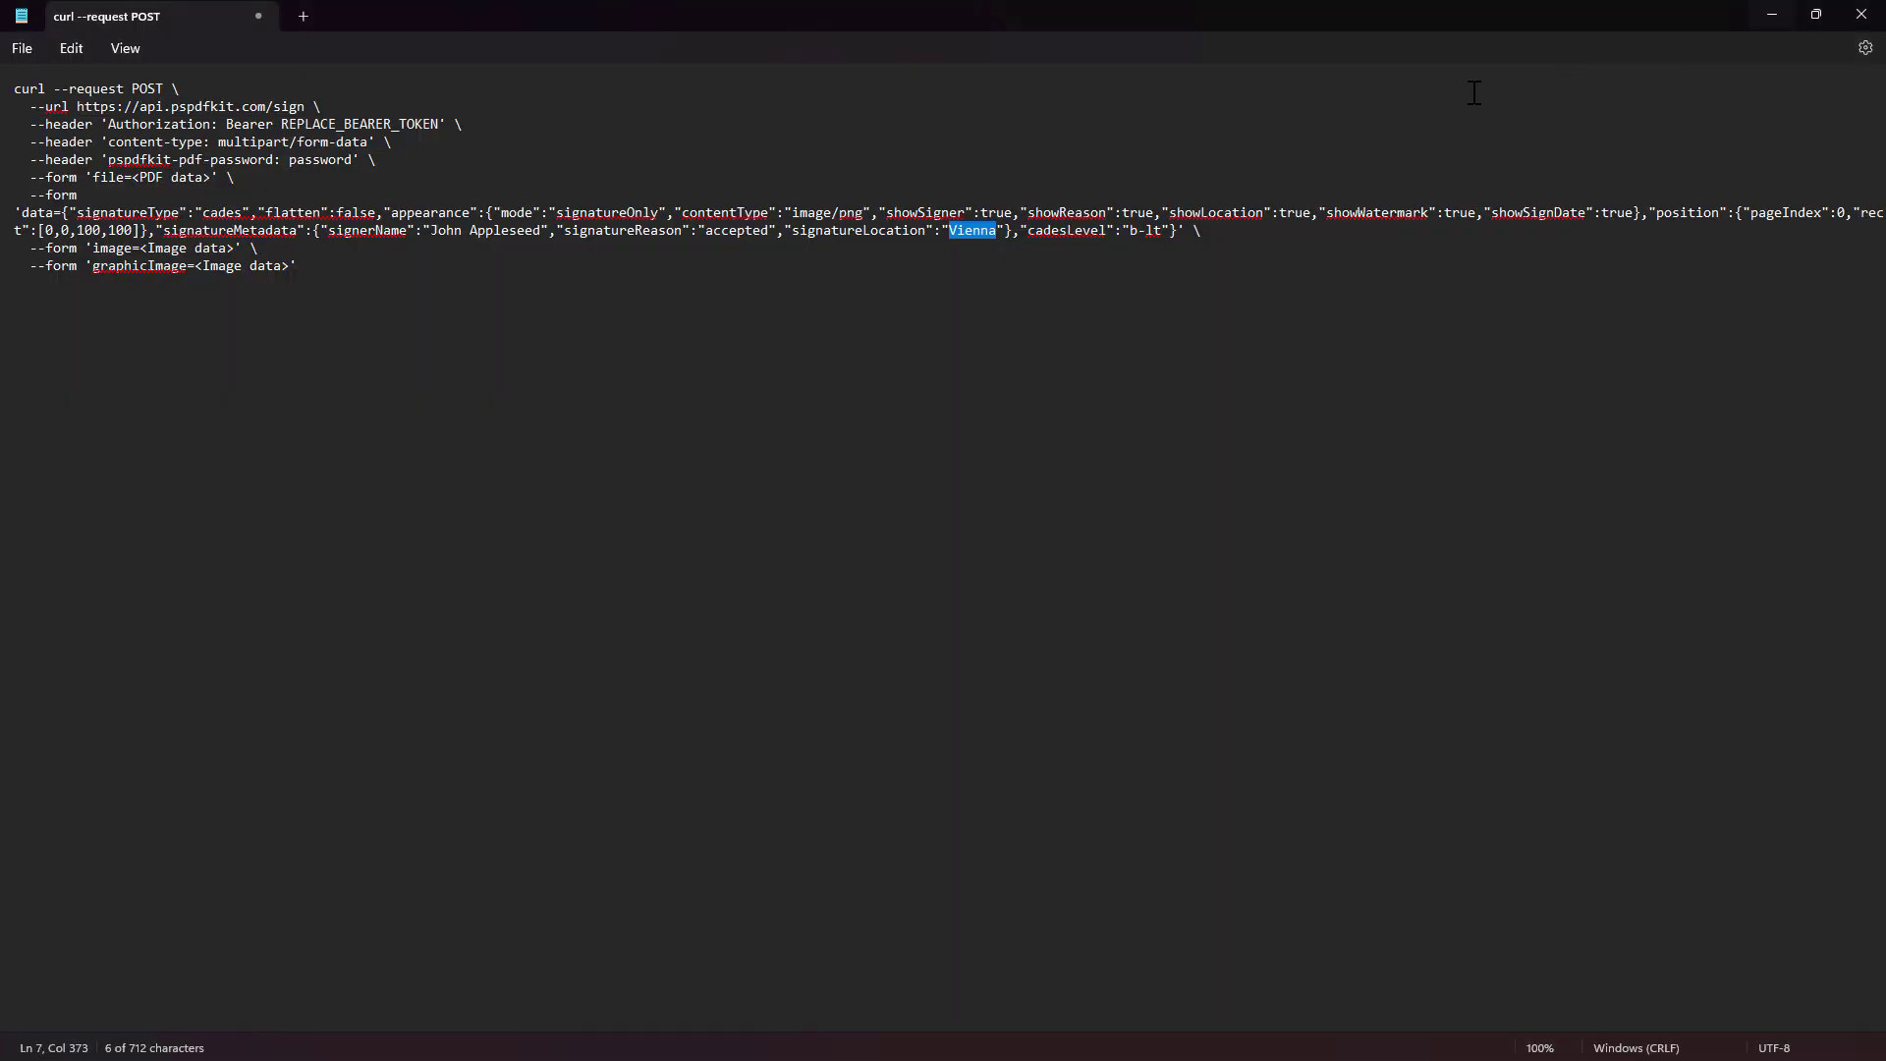
click(1774, 22)
Start a new blank instant cloud flow in Power Automate
click(1774, 14)
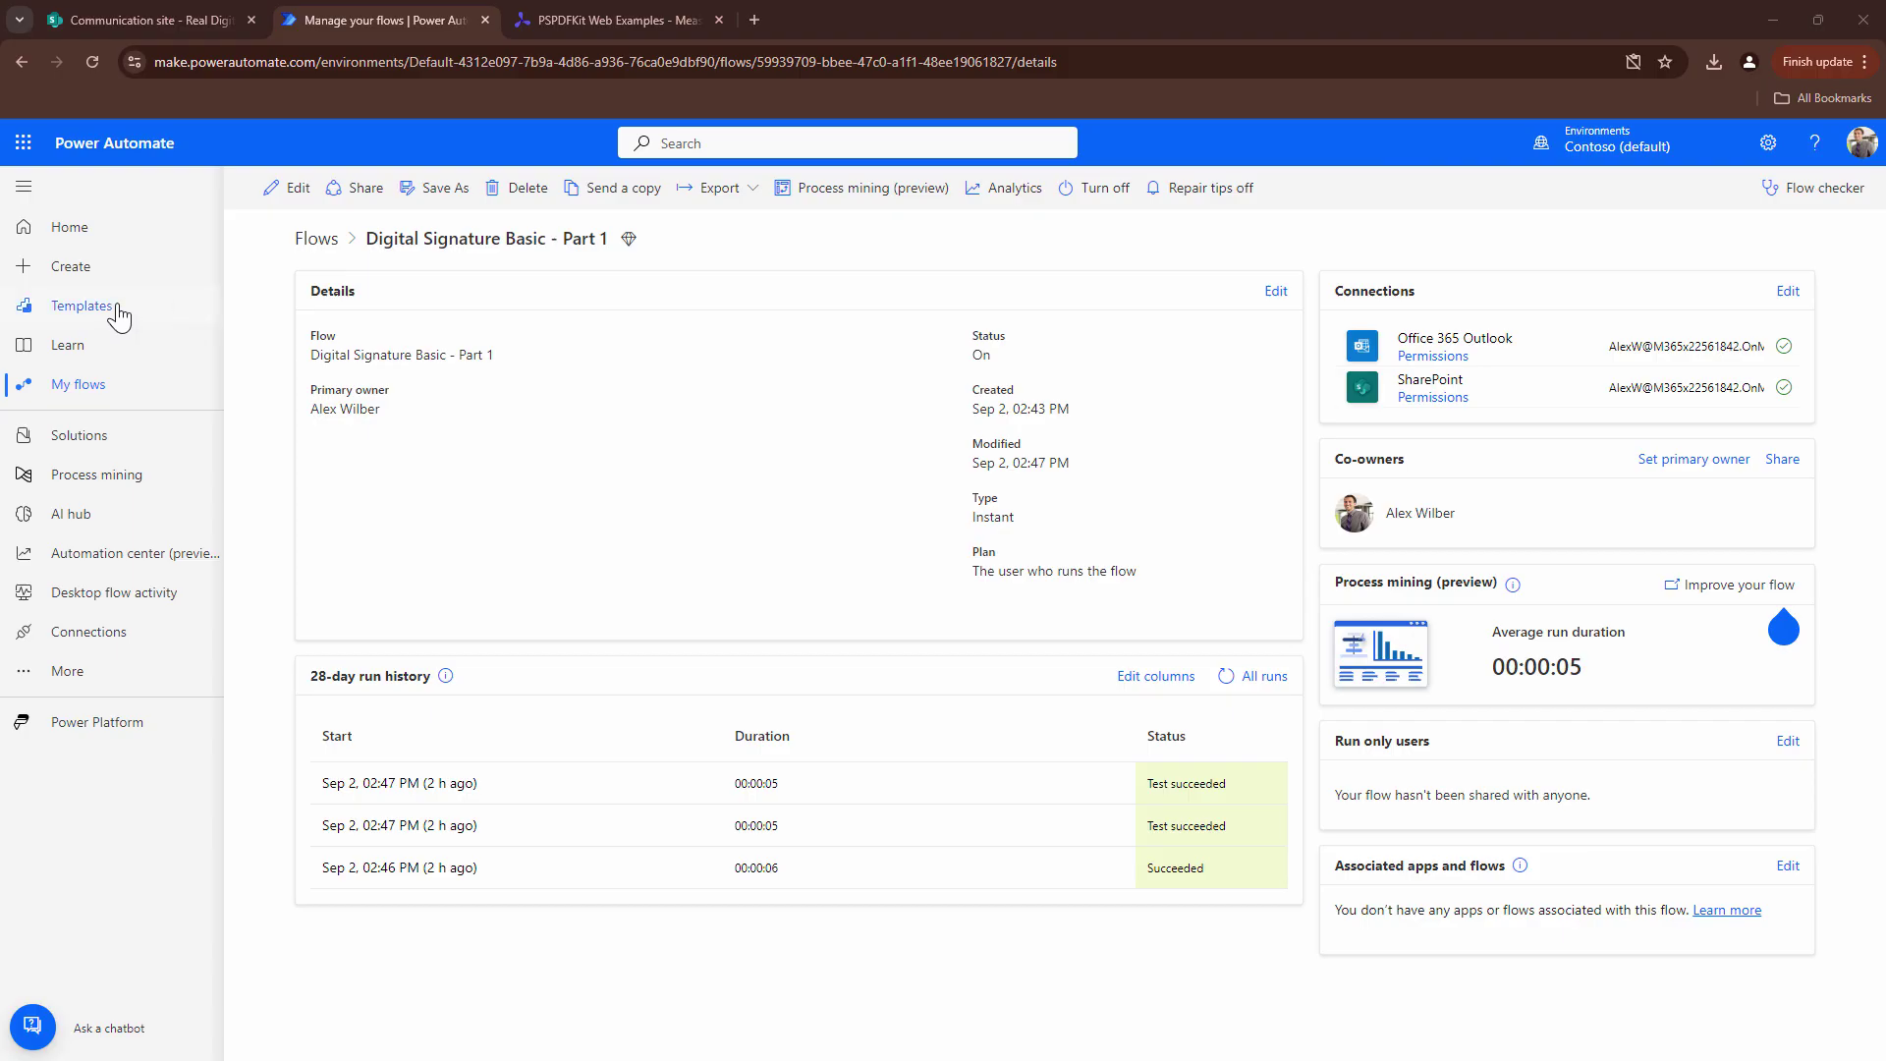
click(74, 263)
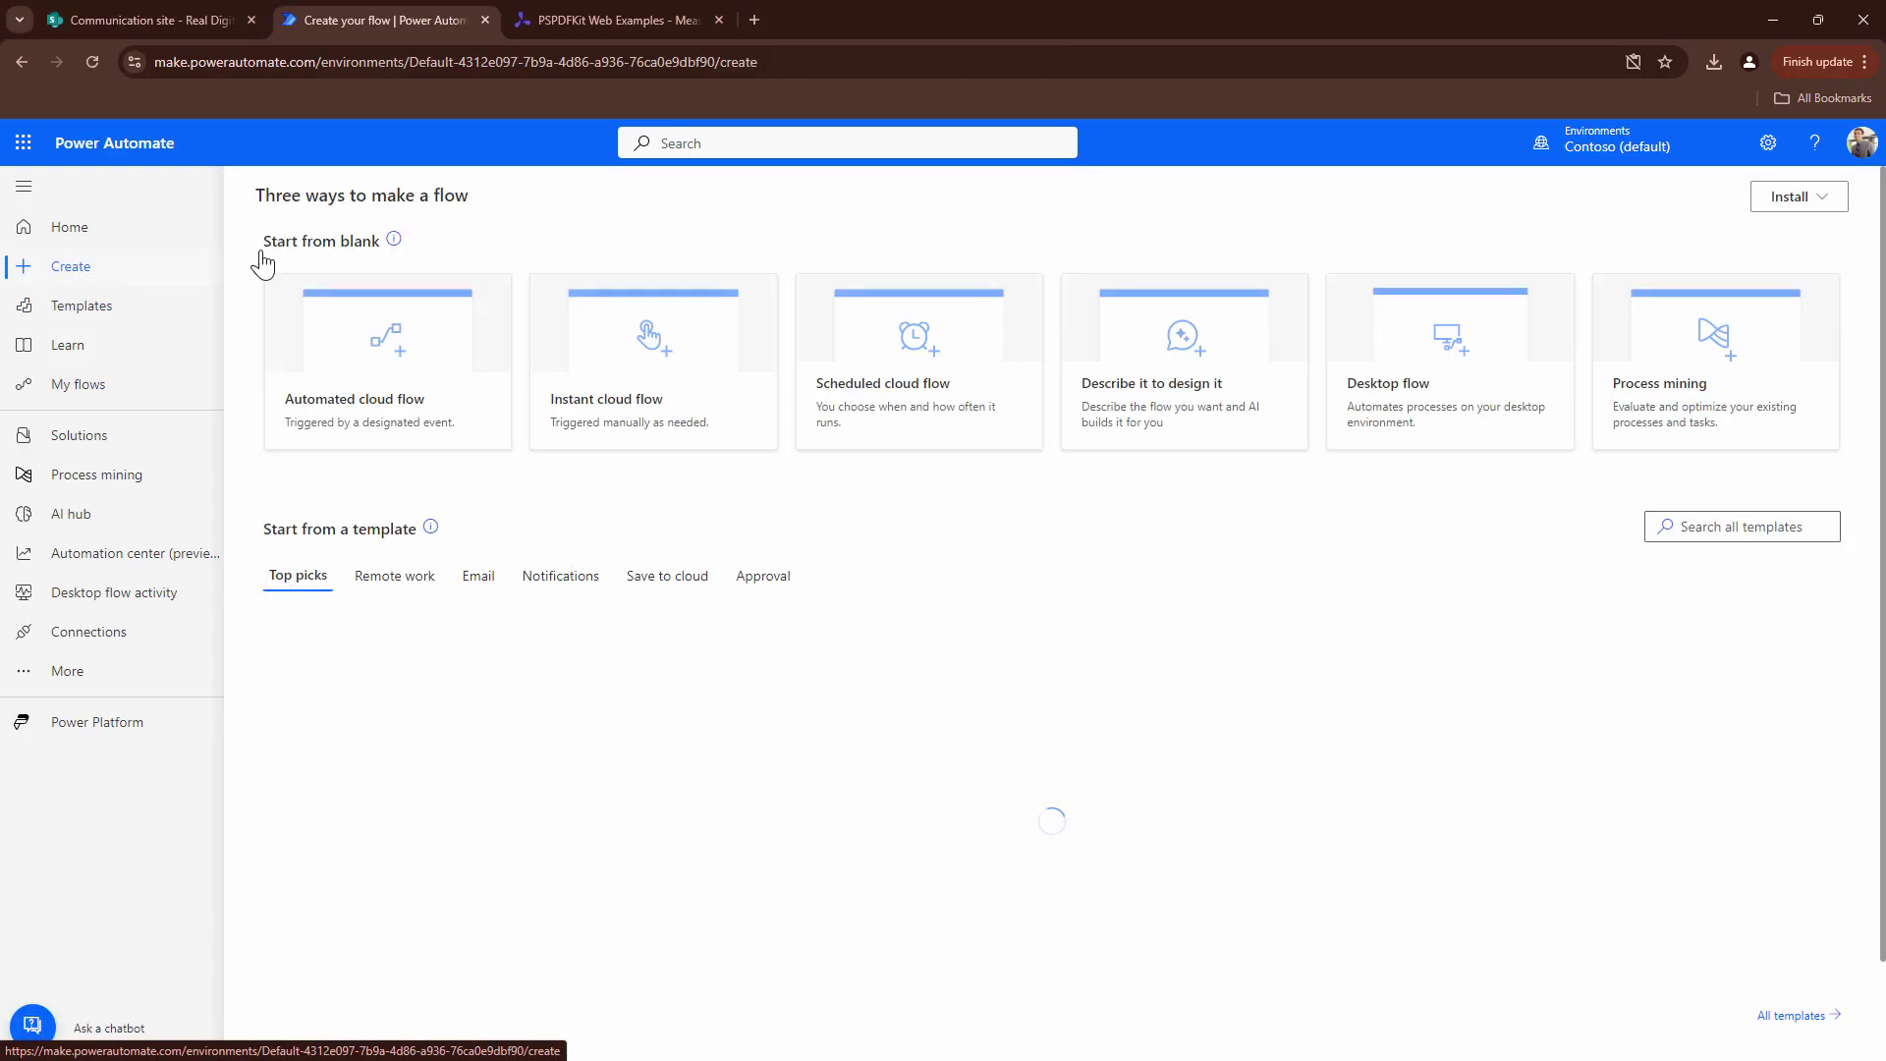
click(631, 391)
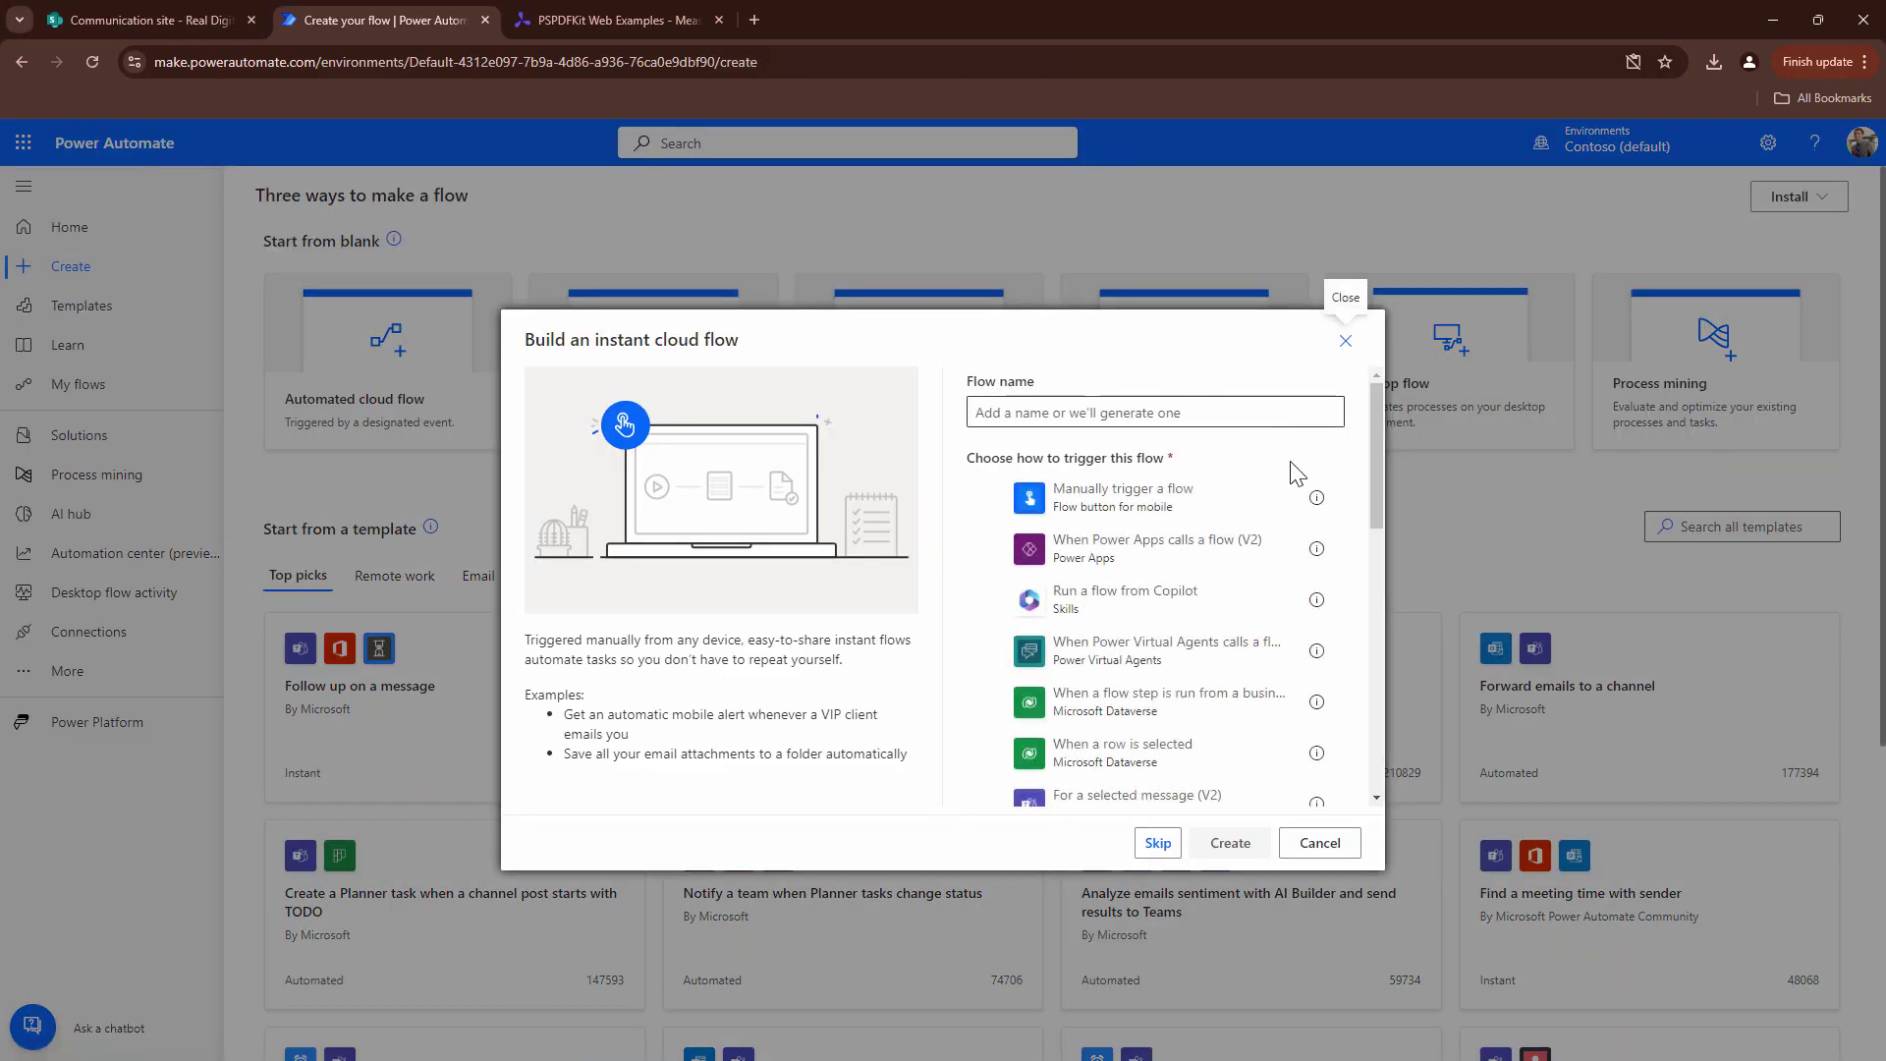
click(1155, 841)
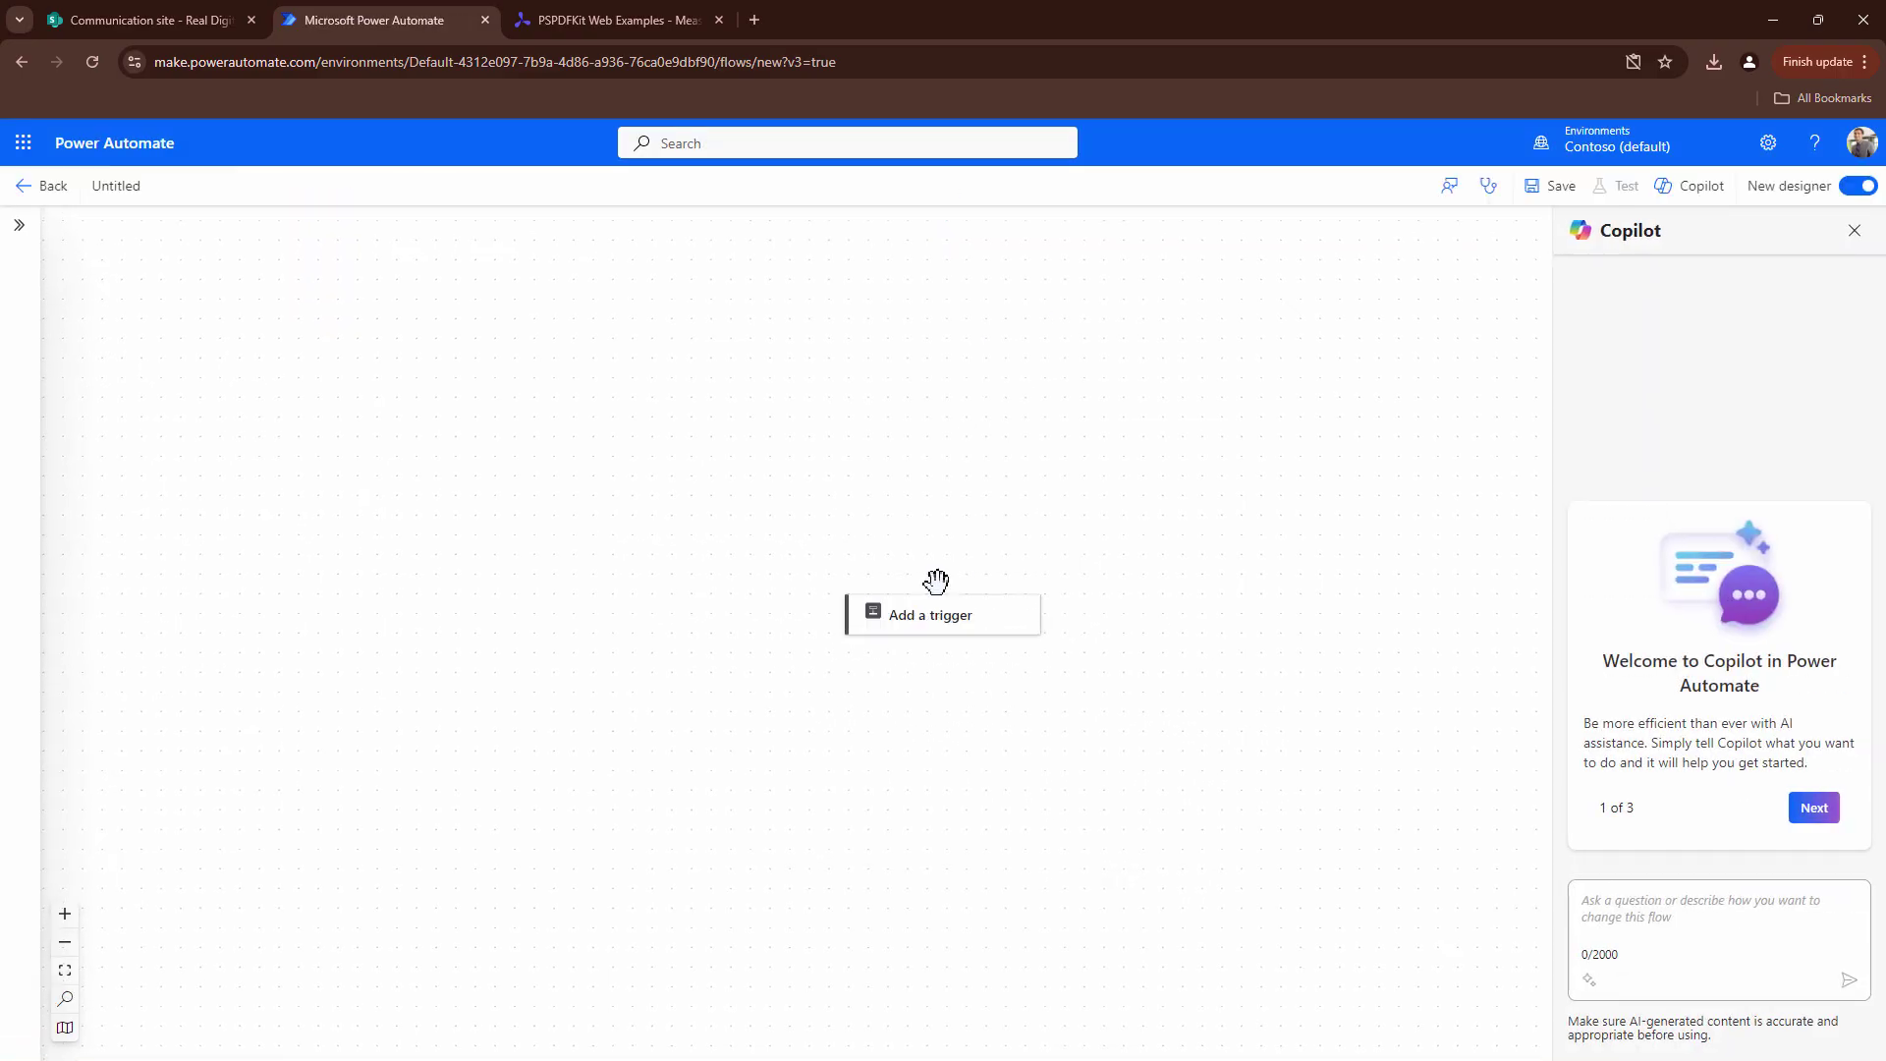
Add the 'For a selected file' trigger on Communication site's Real Digital Signatures Demo library
click(938, 620)
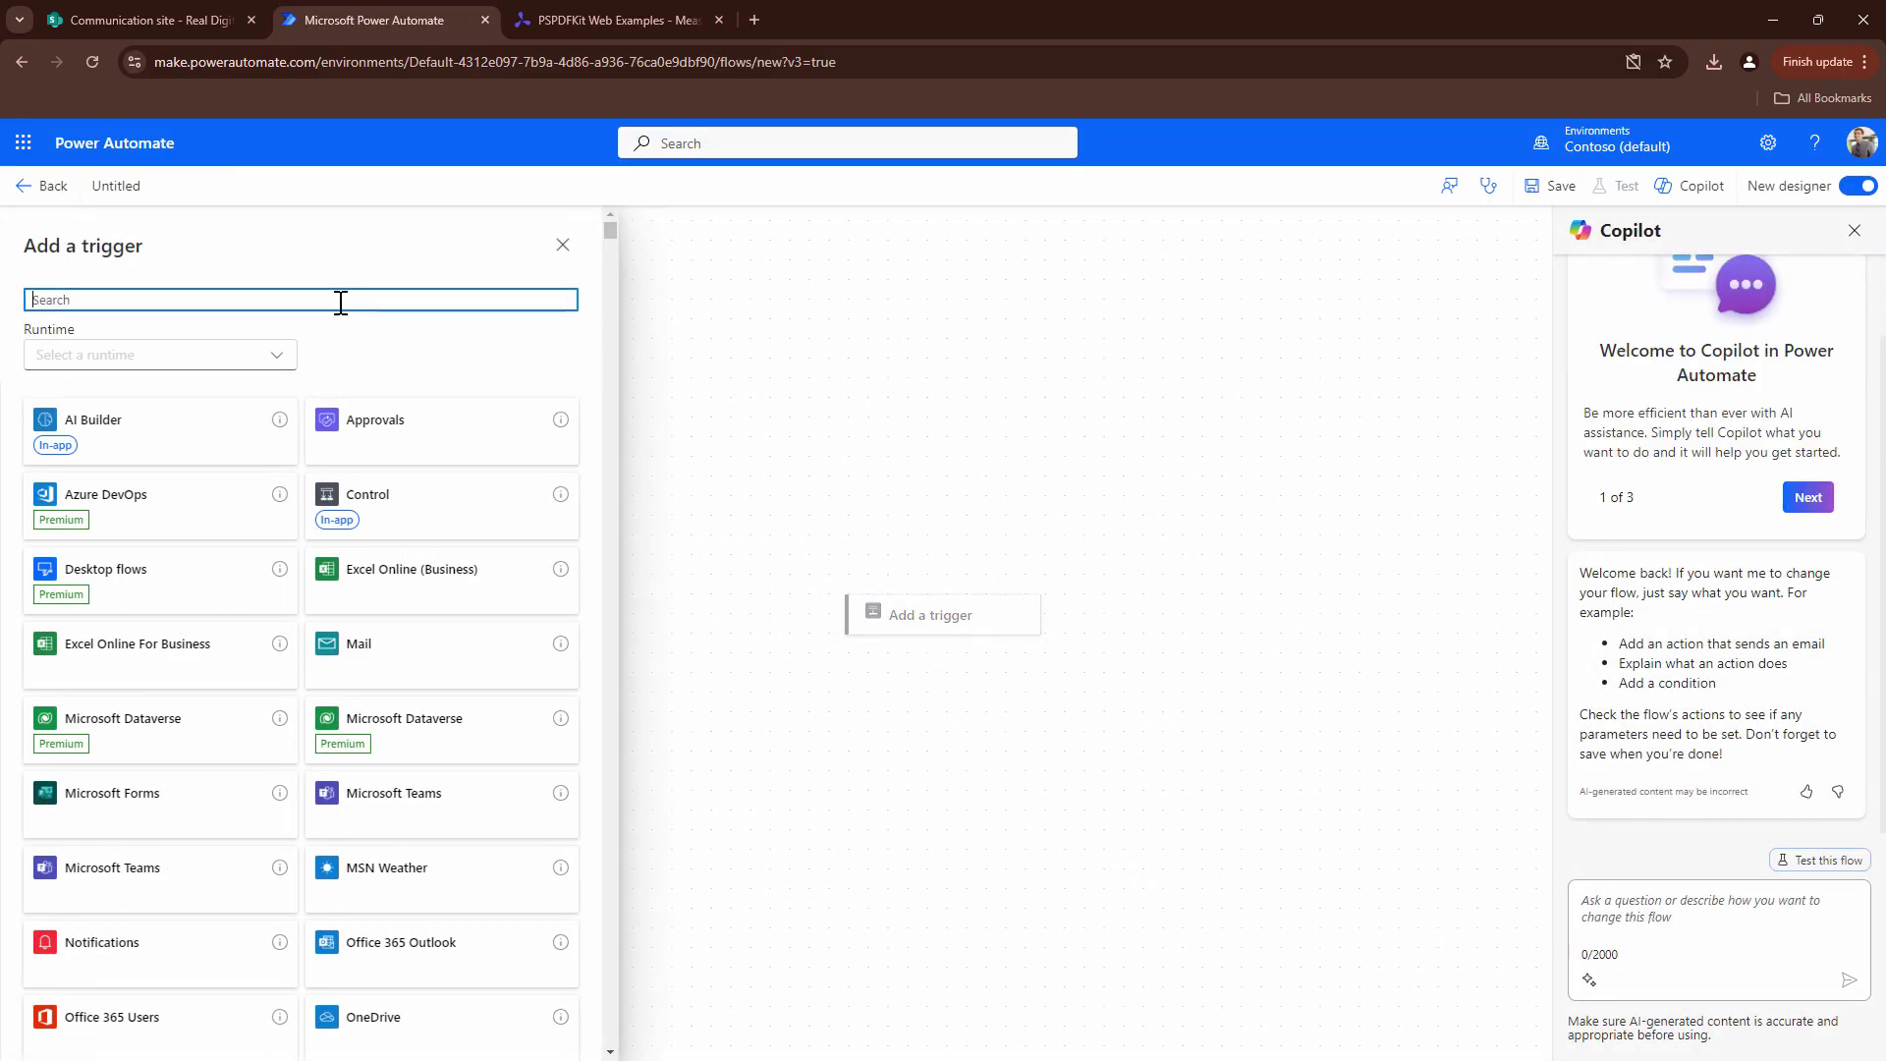
text(onedrive)
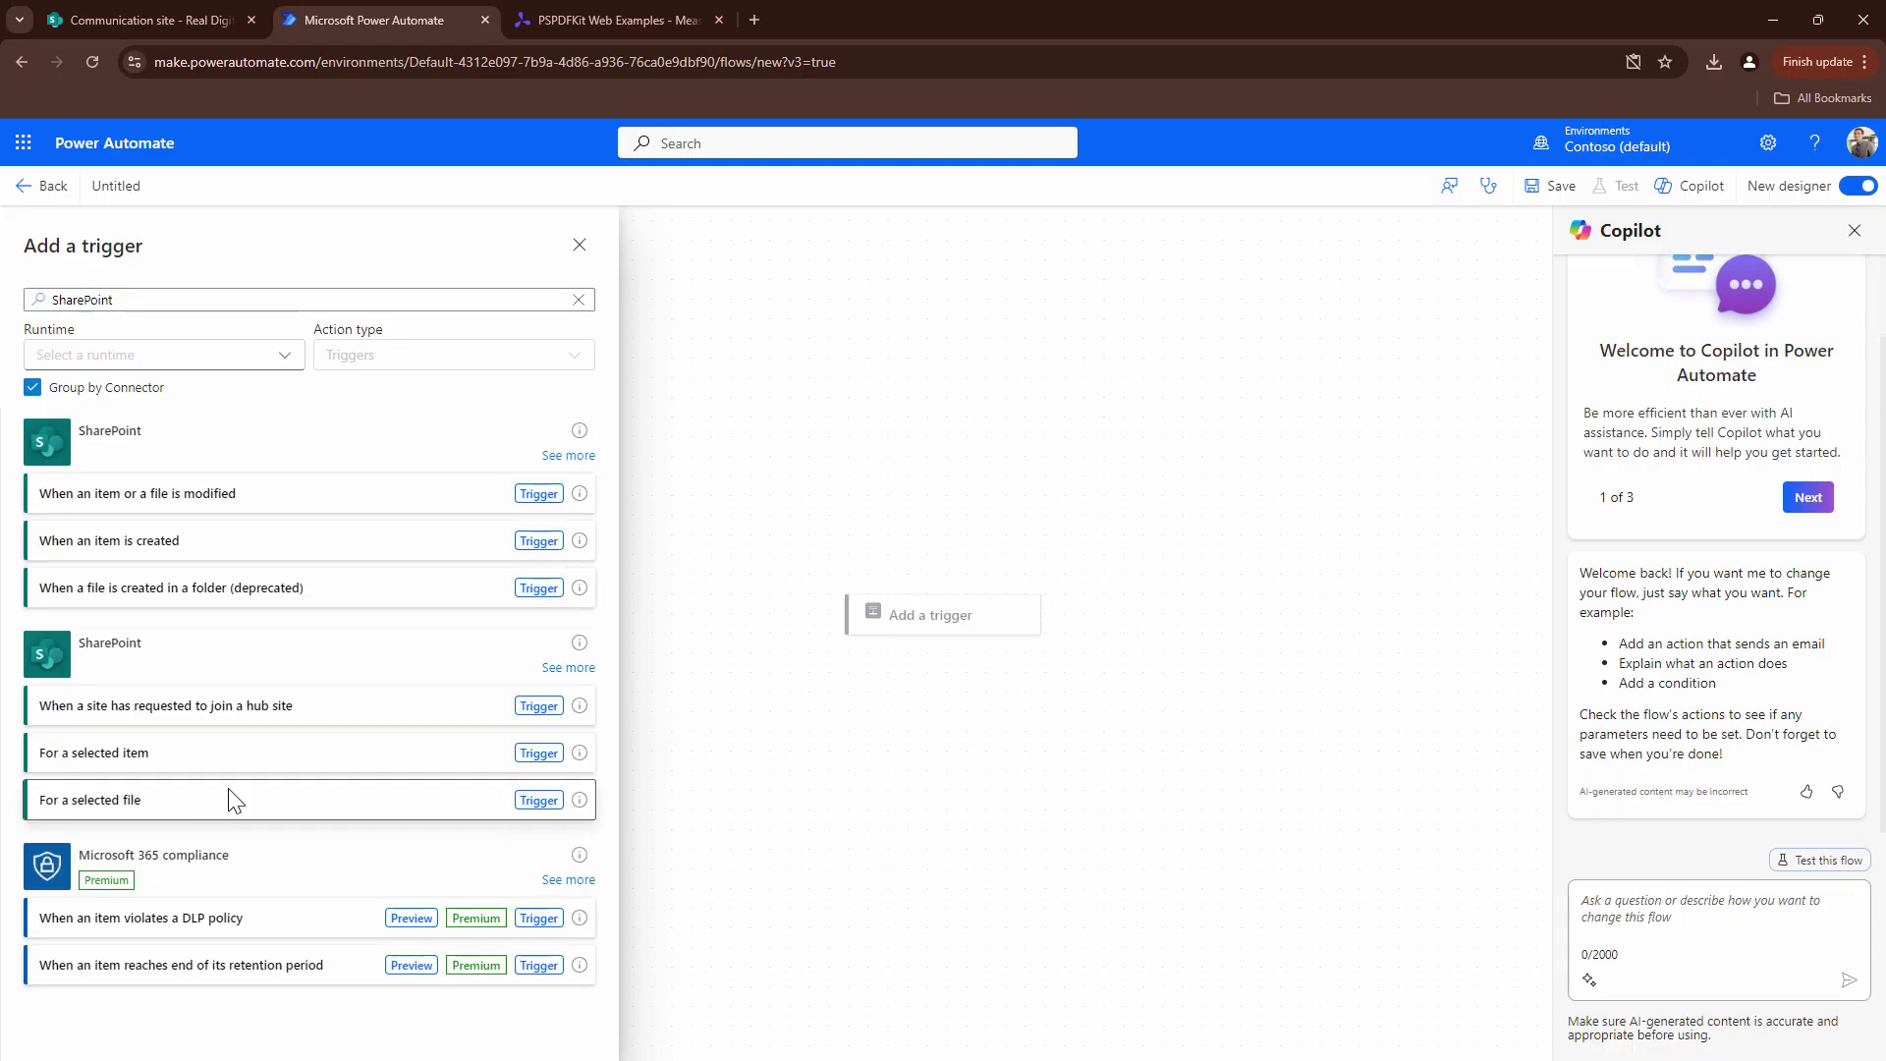
click(232, 792)
click(585, 355)
click(241, 450)
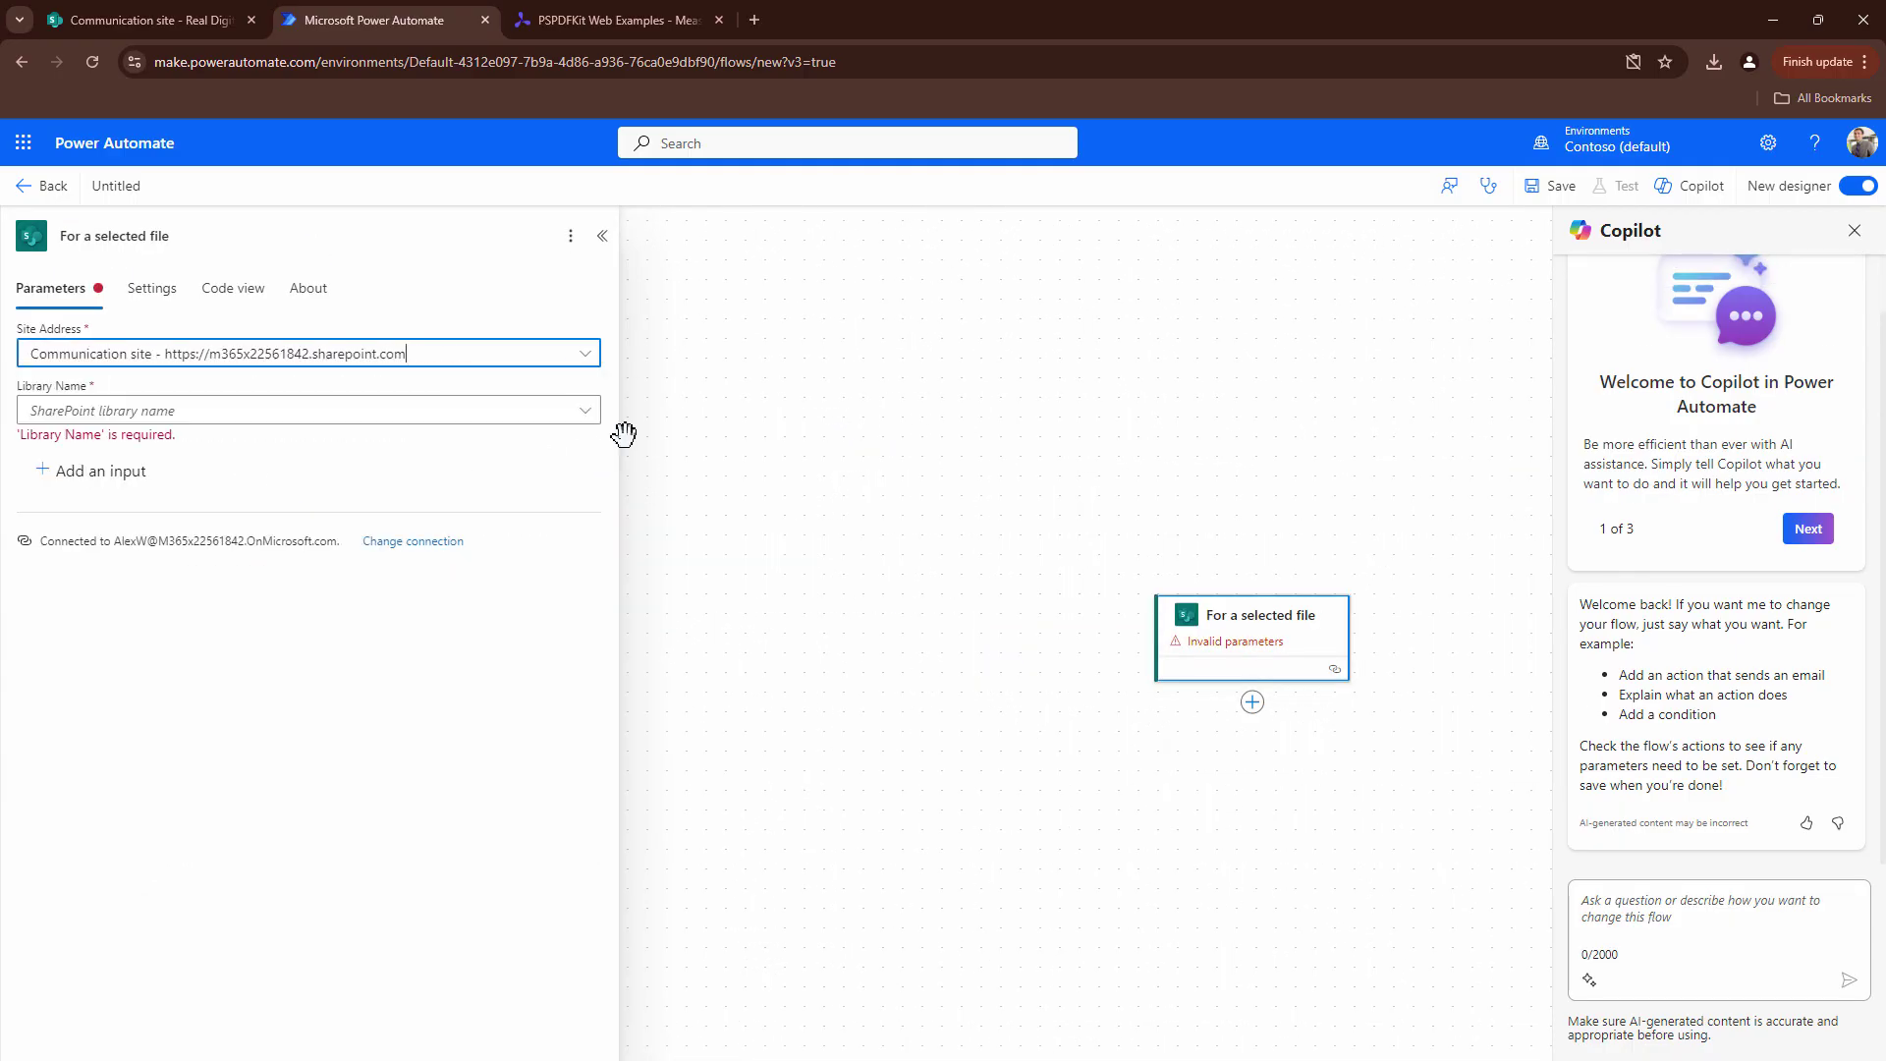
click(583, 410)
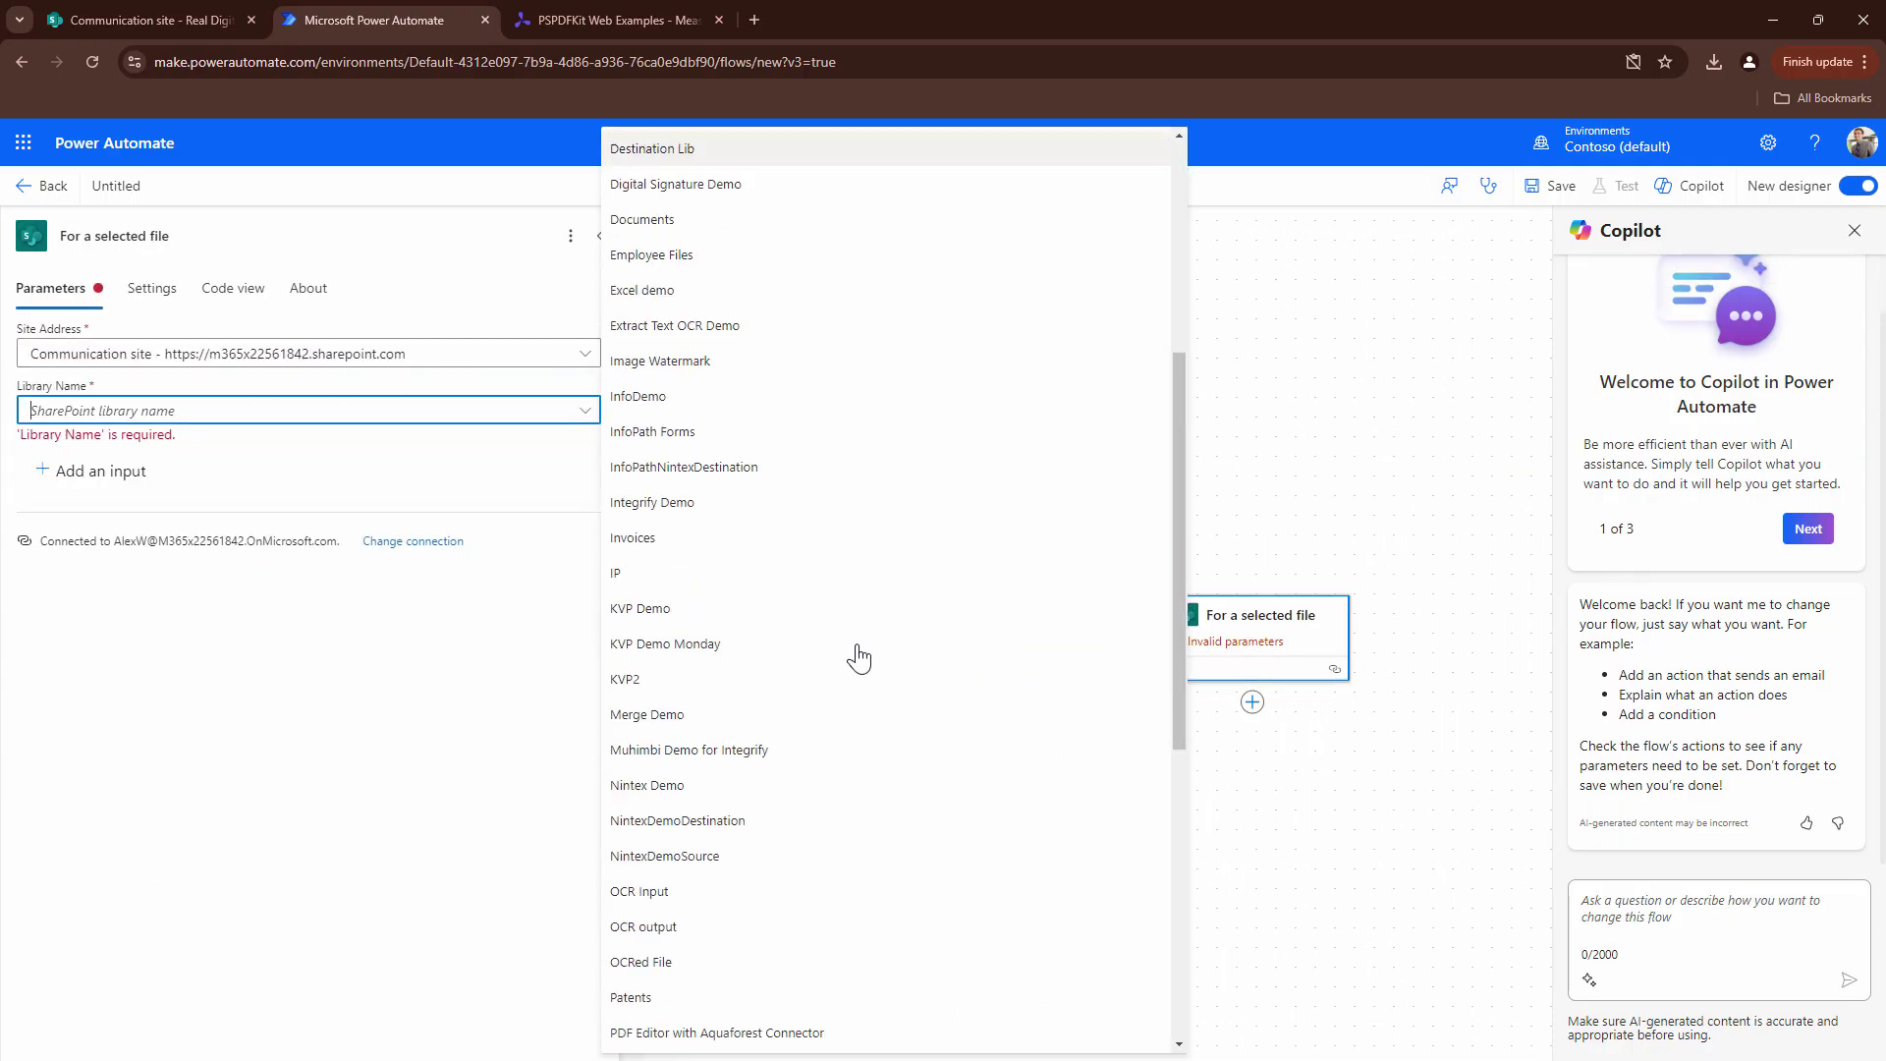
scroll(891, 677, down, 5)
scroll(892, 678, down, 2)
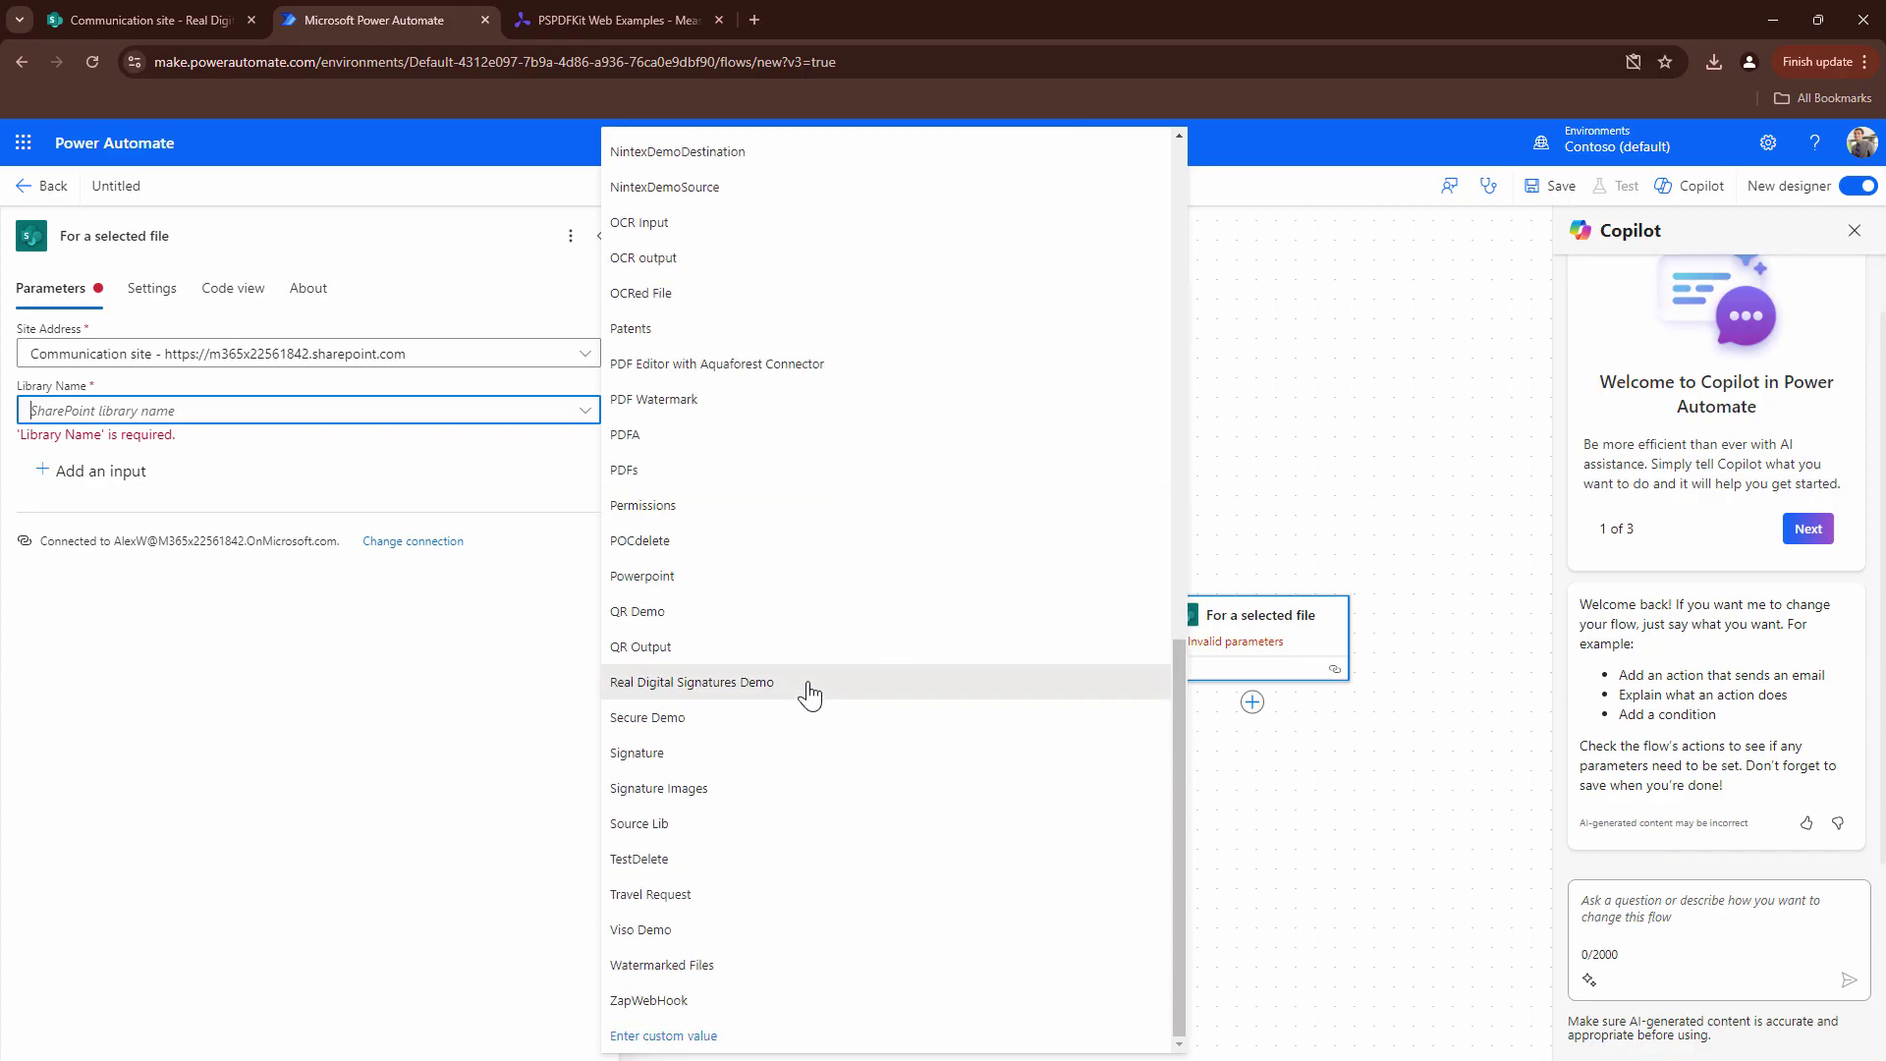
click(852, 678)
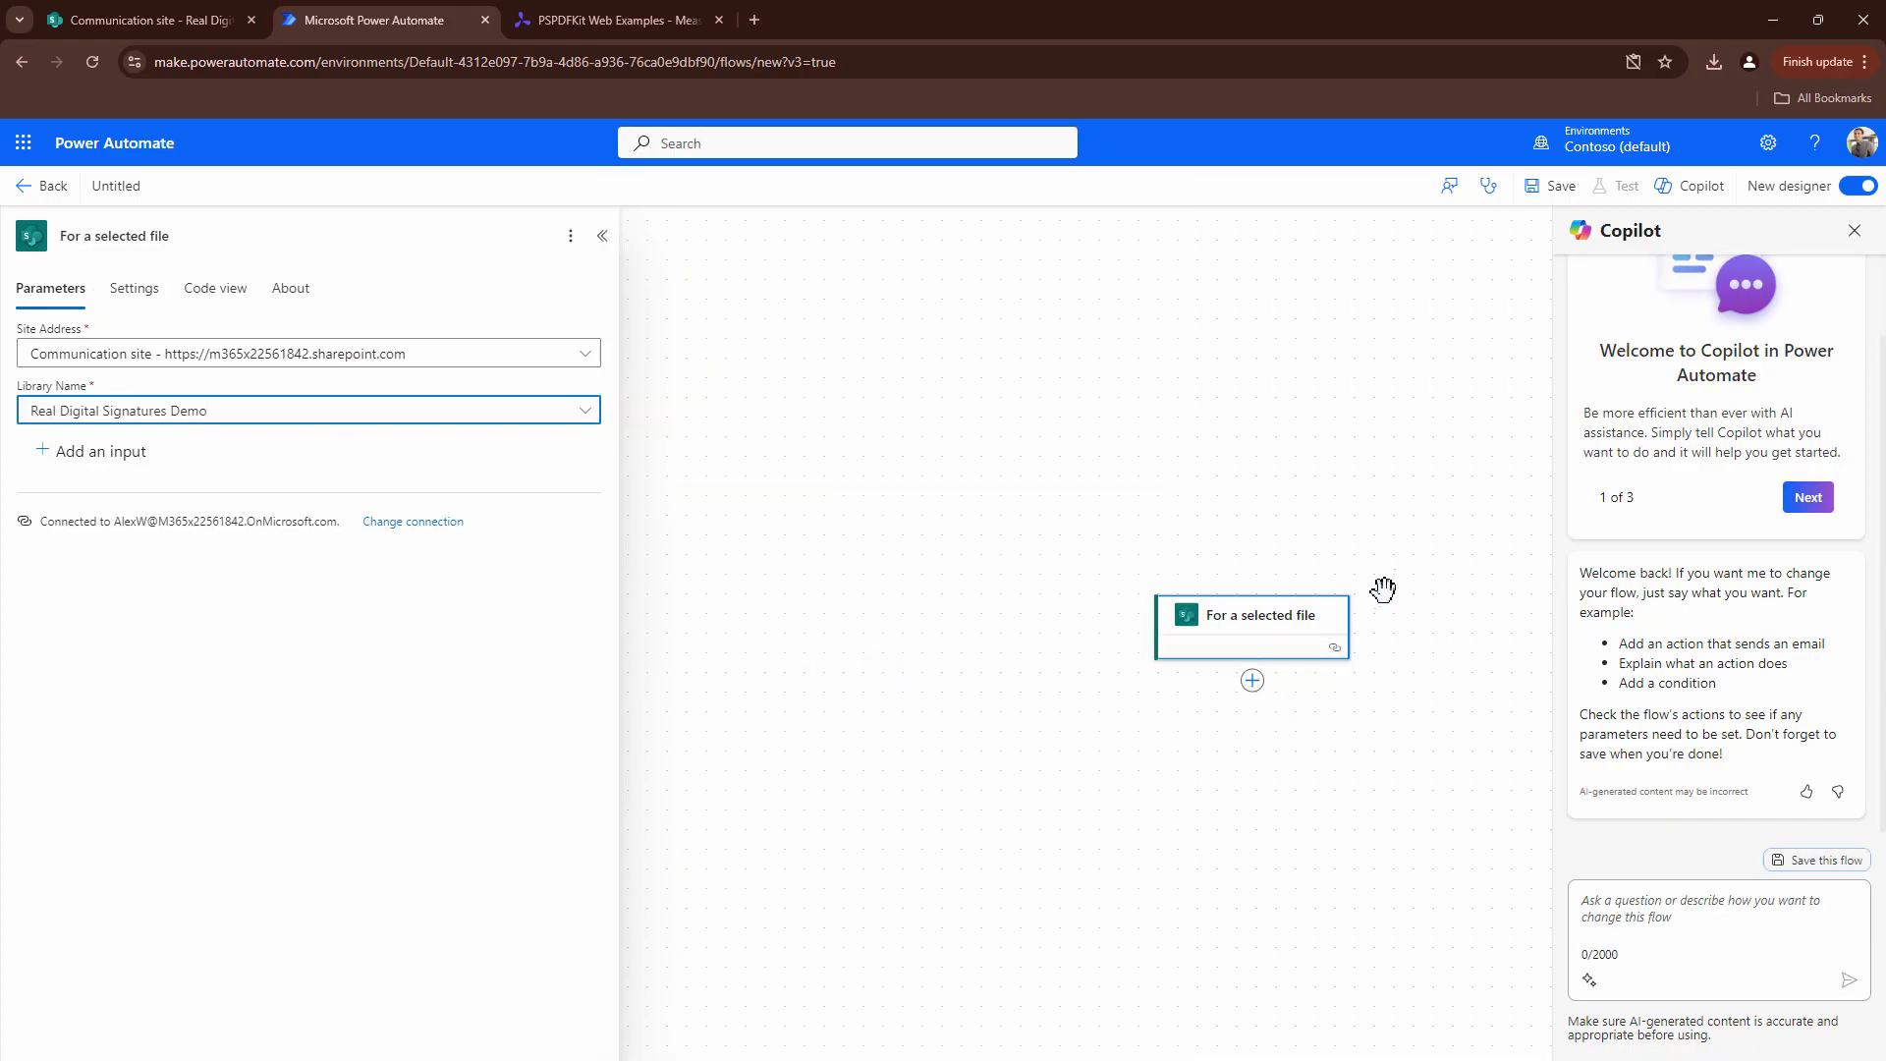
drag(1391, 480, 1307, 168)
click(1166, 368)
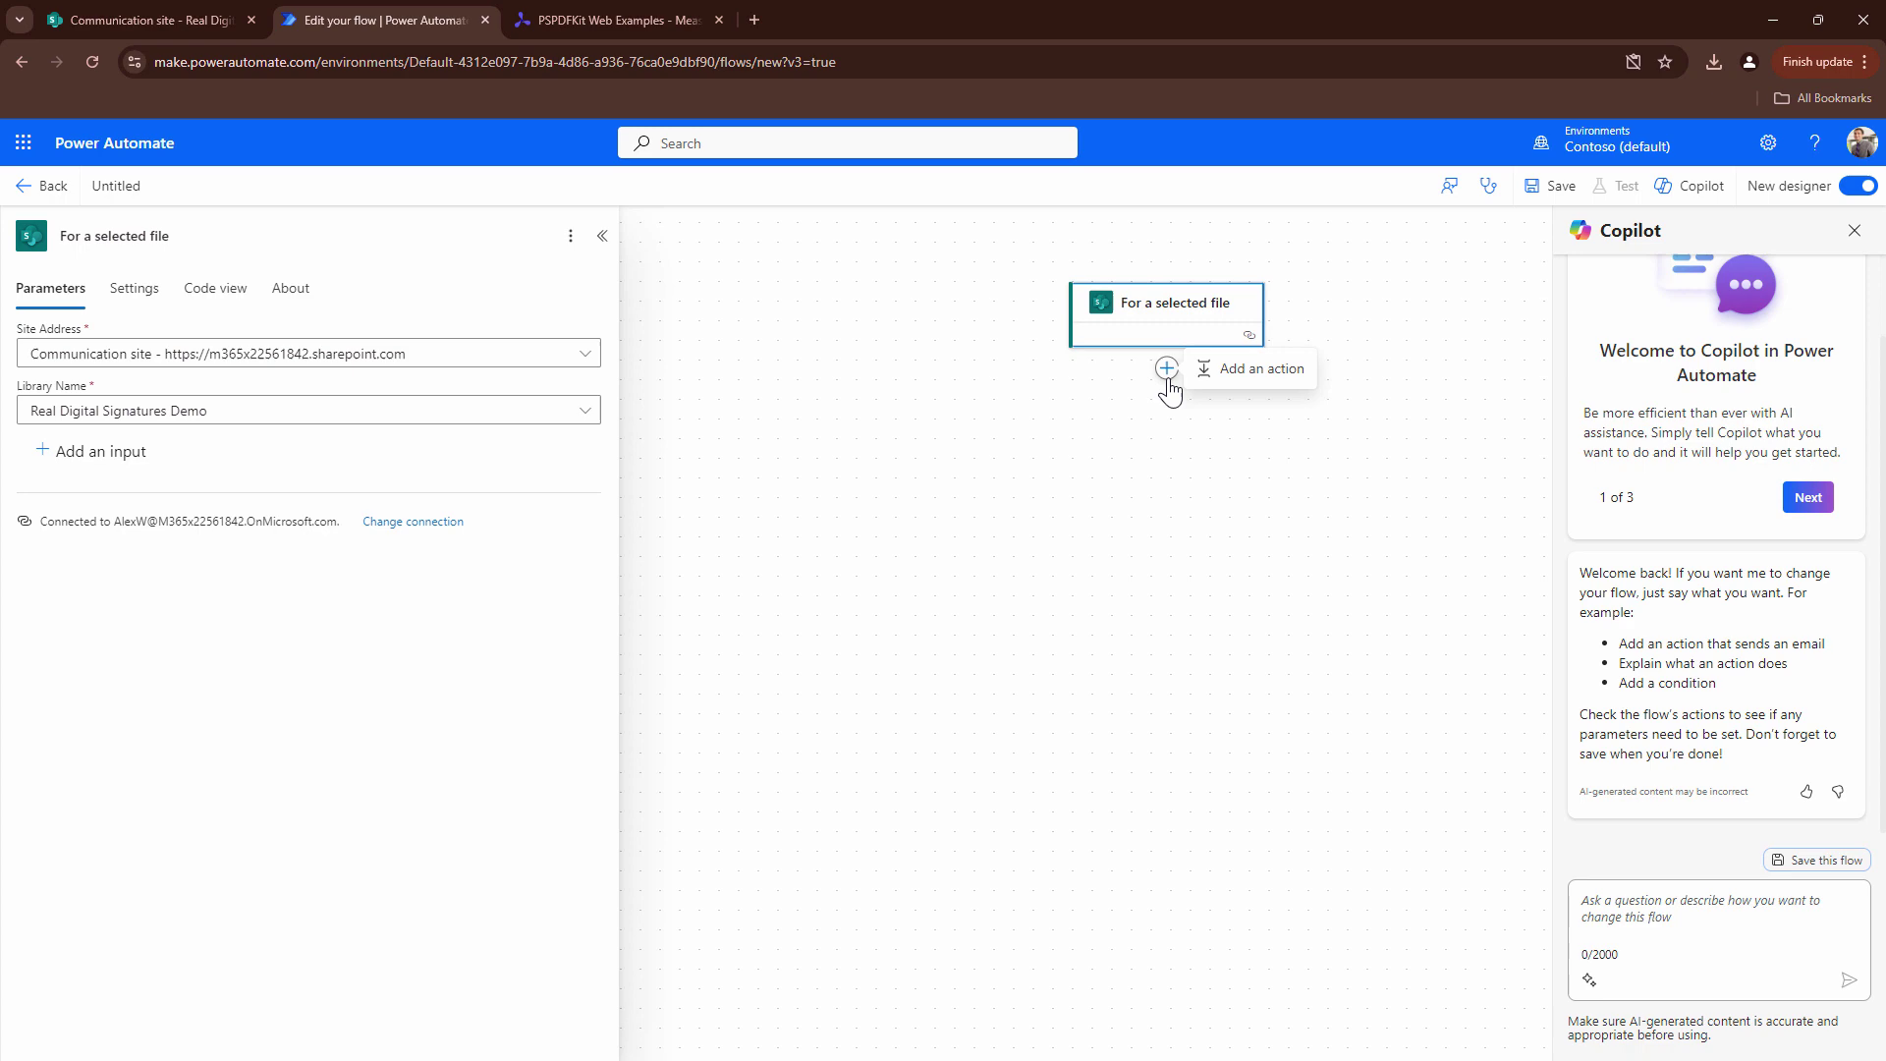
Add an HTTP action with Get file properties before it (Communication site, Real Digital Signatures Demo, file ID)
click(1218, 371)
text(HTTP)
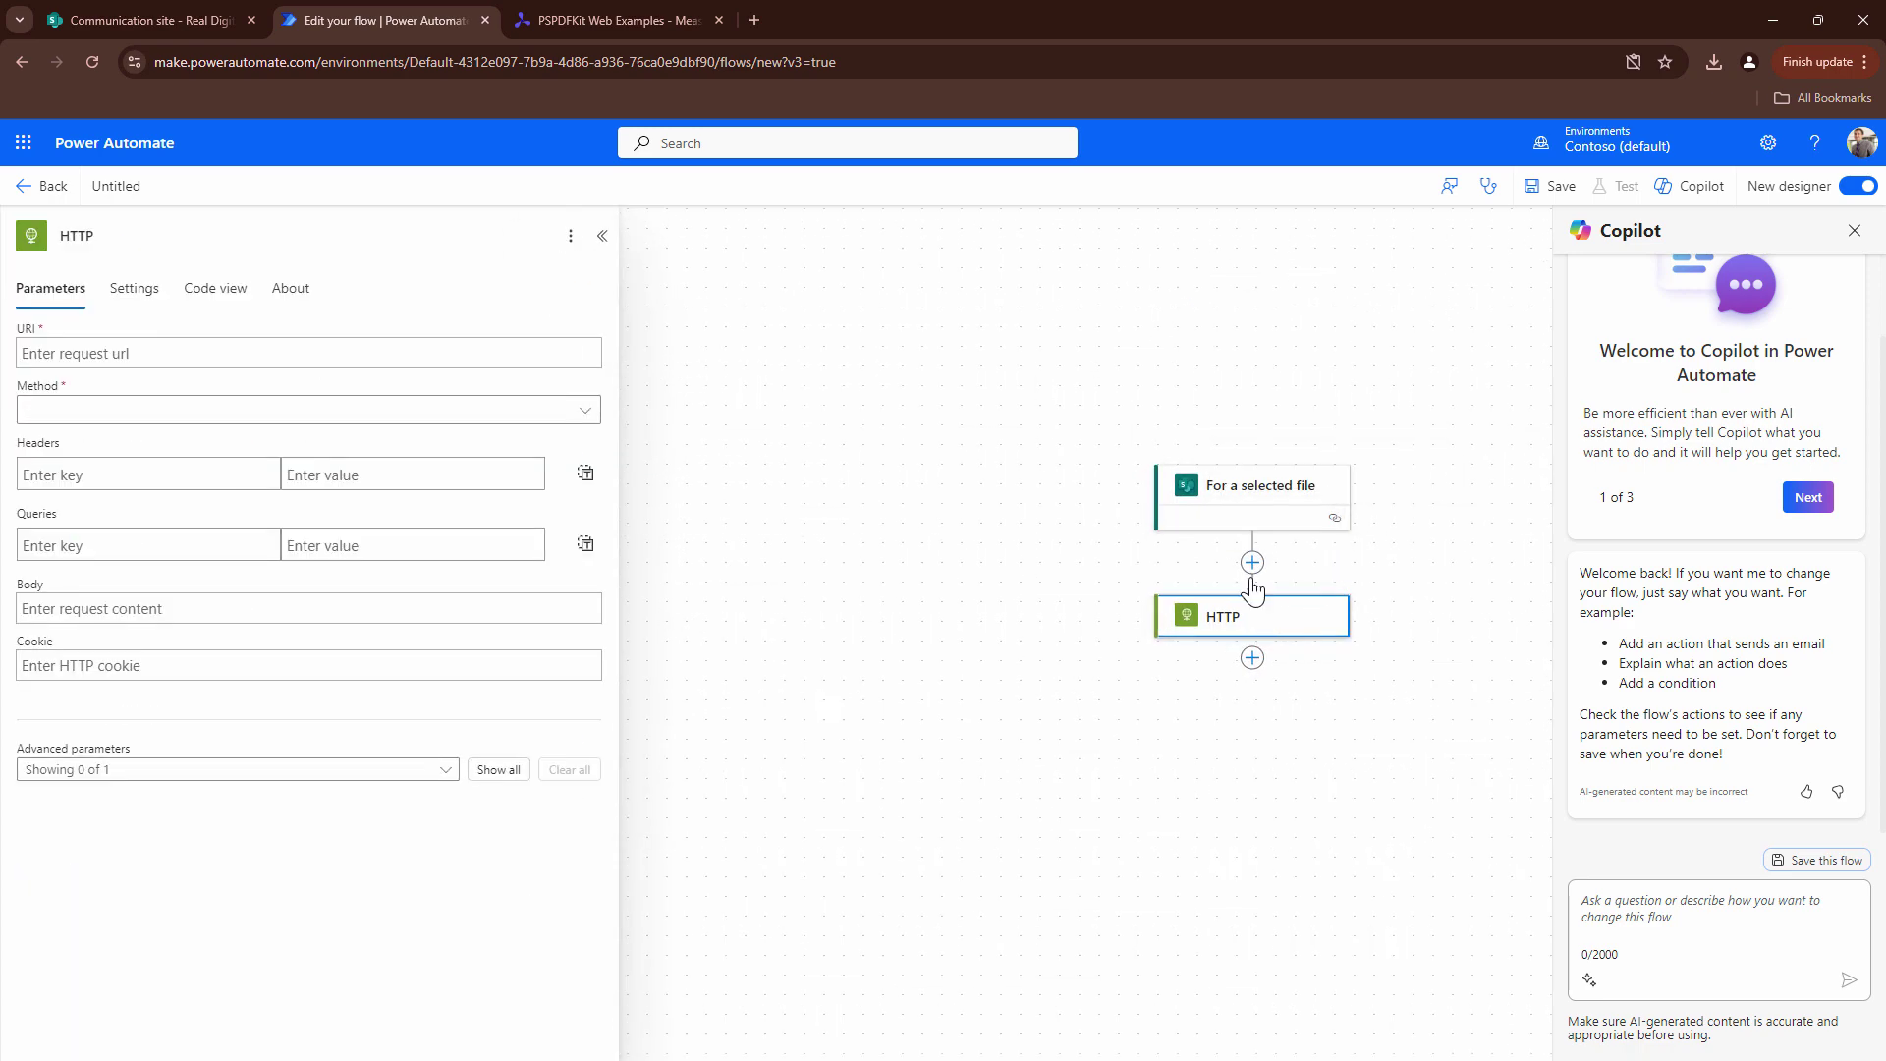
click(1252, 562)
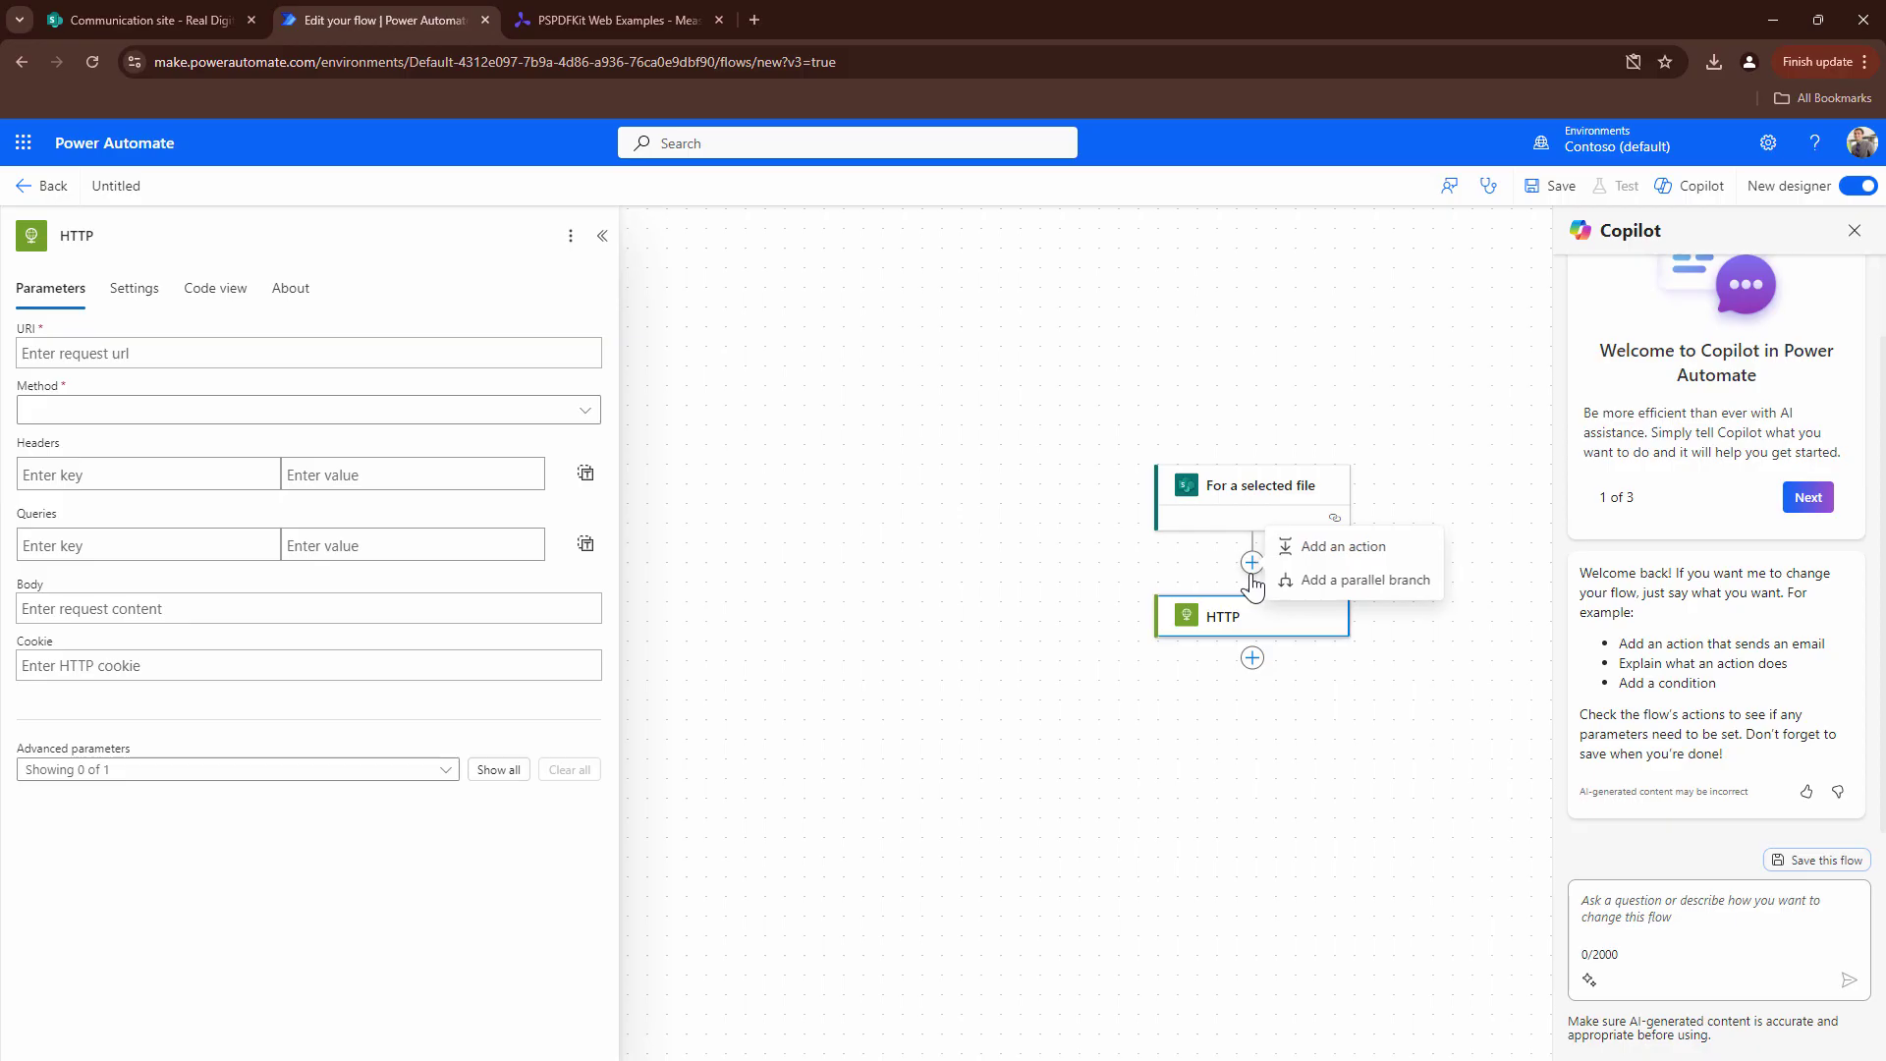
click(1337, 546)
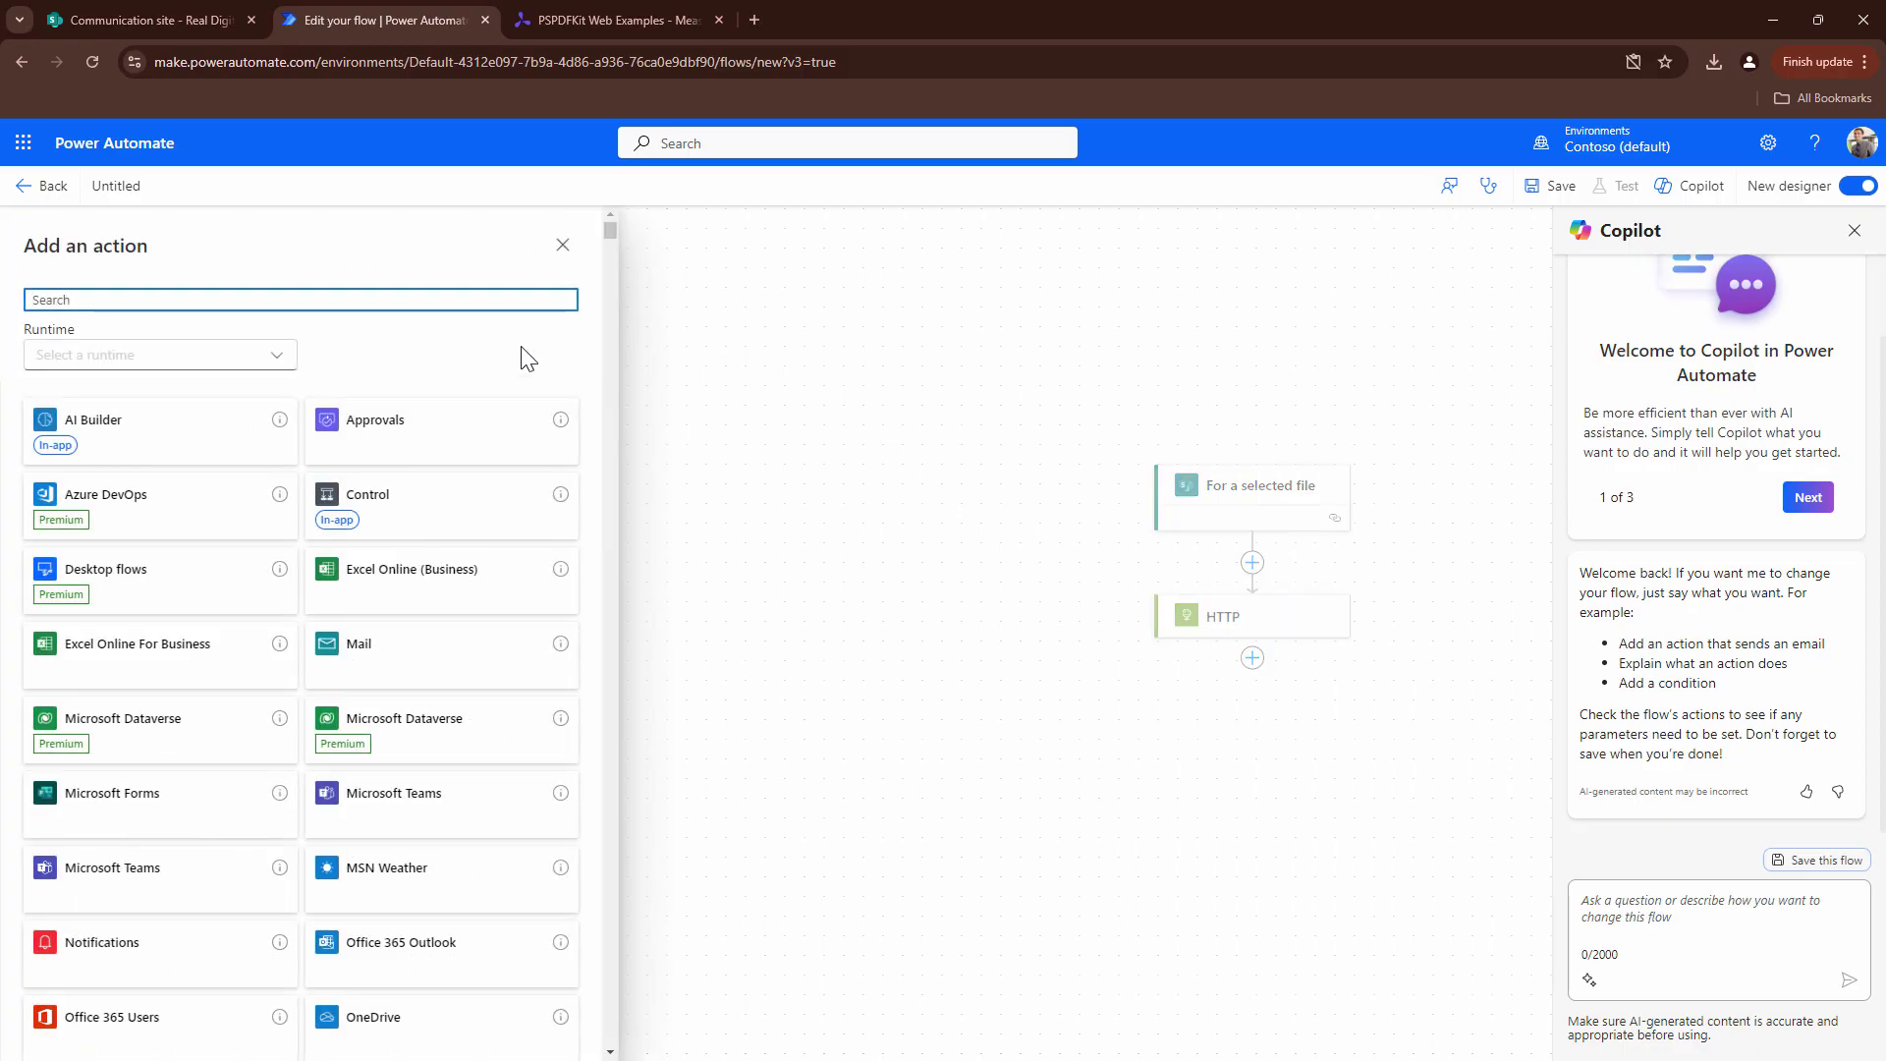
text(Get file proper)
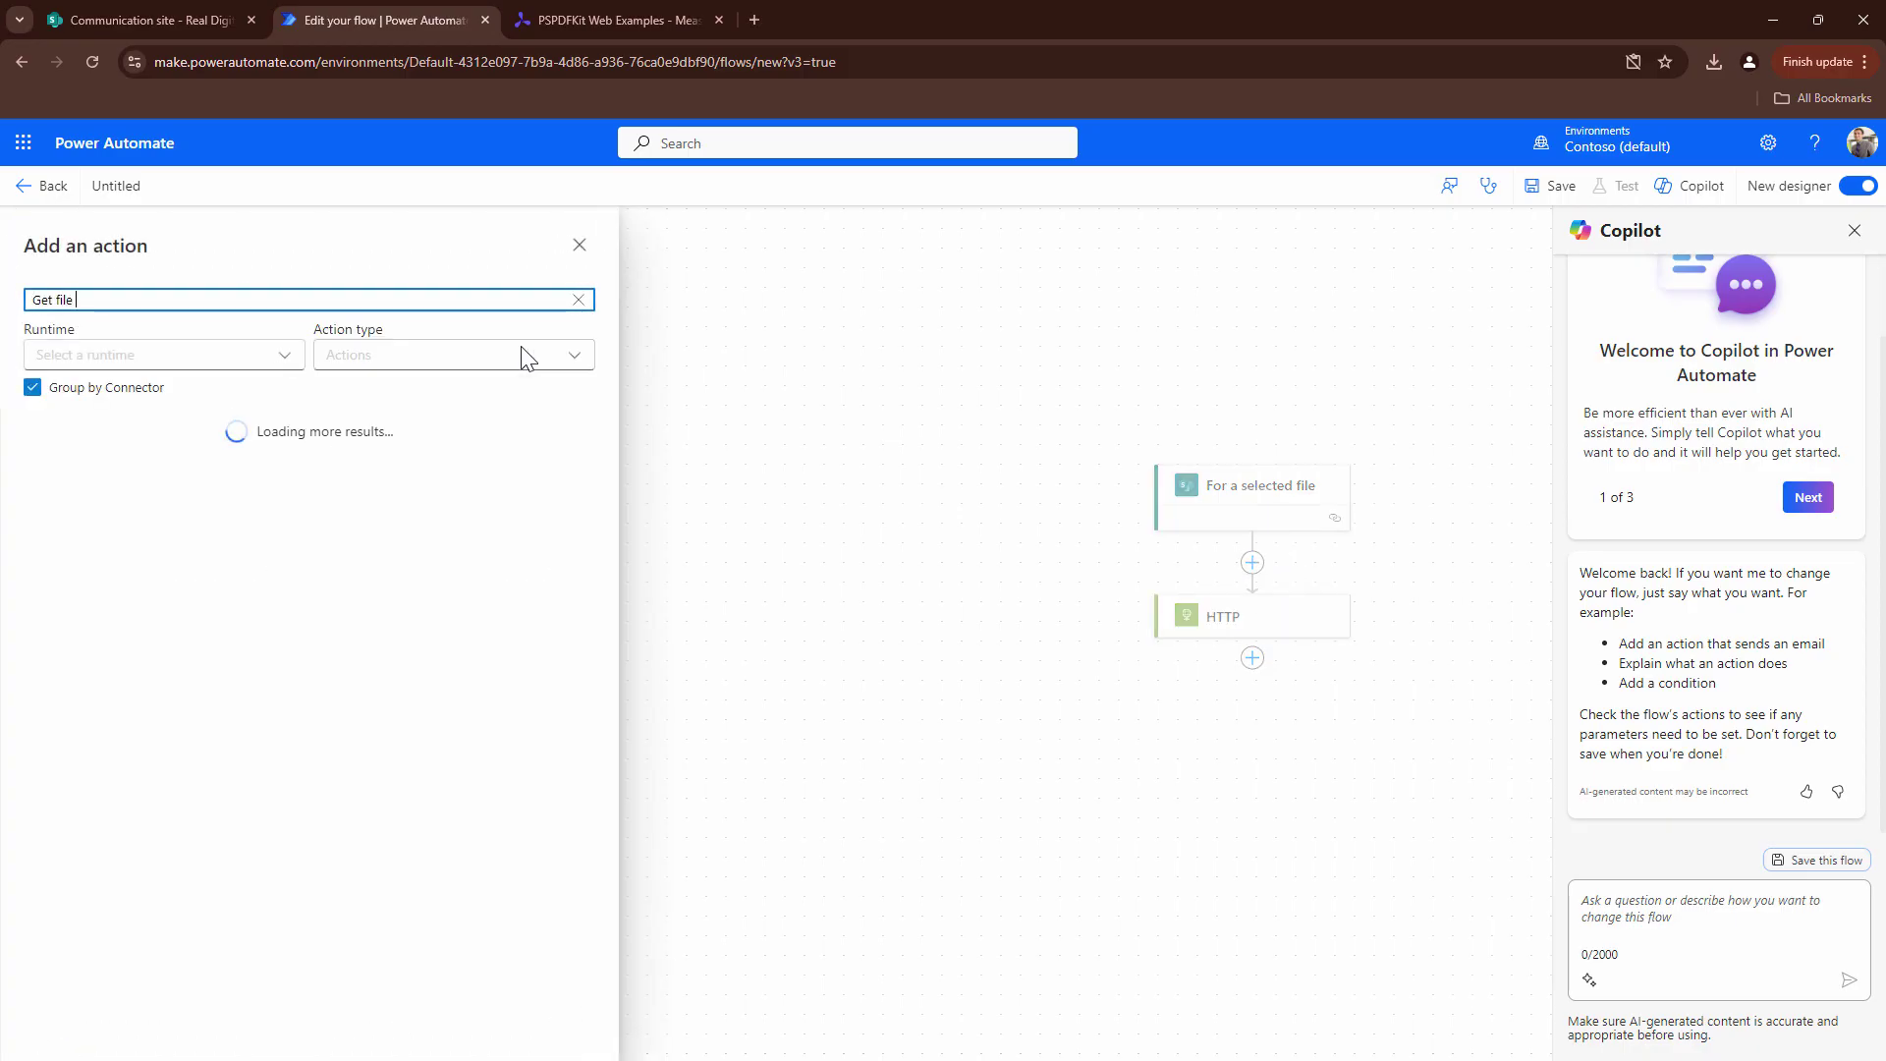
click(147, 531)
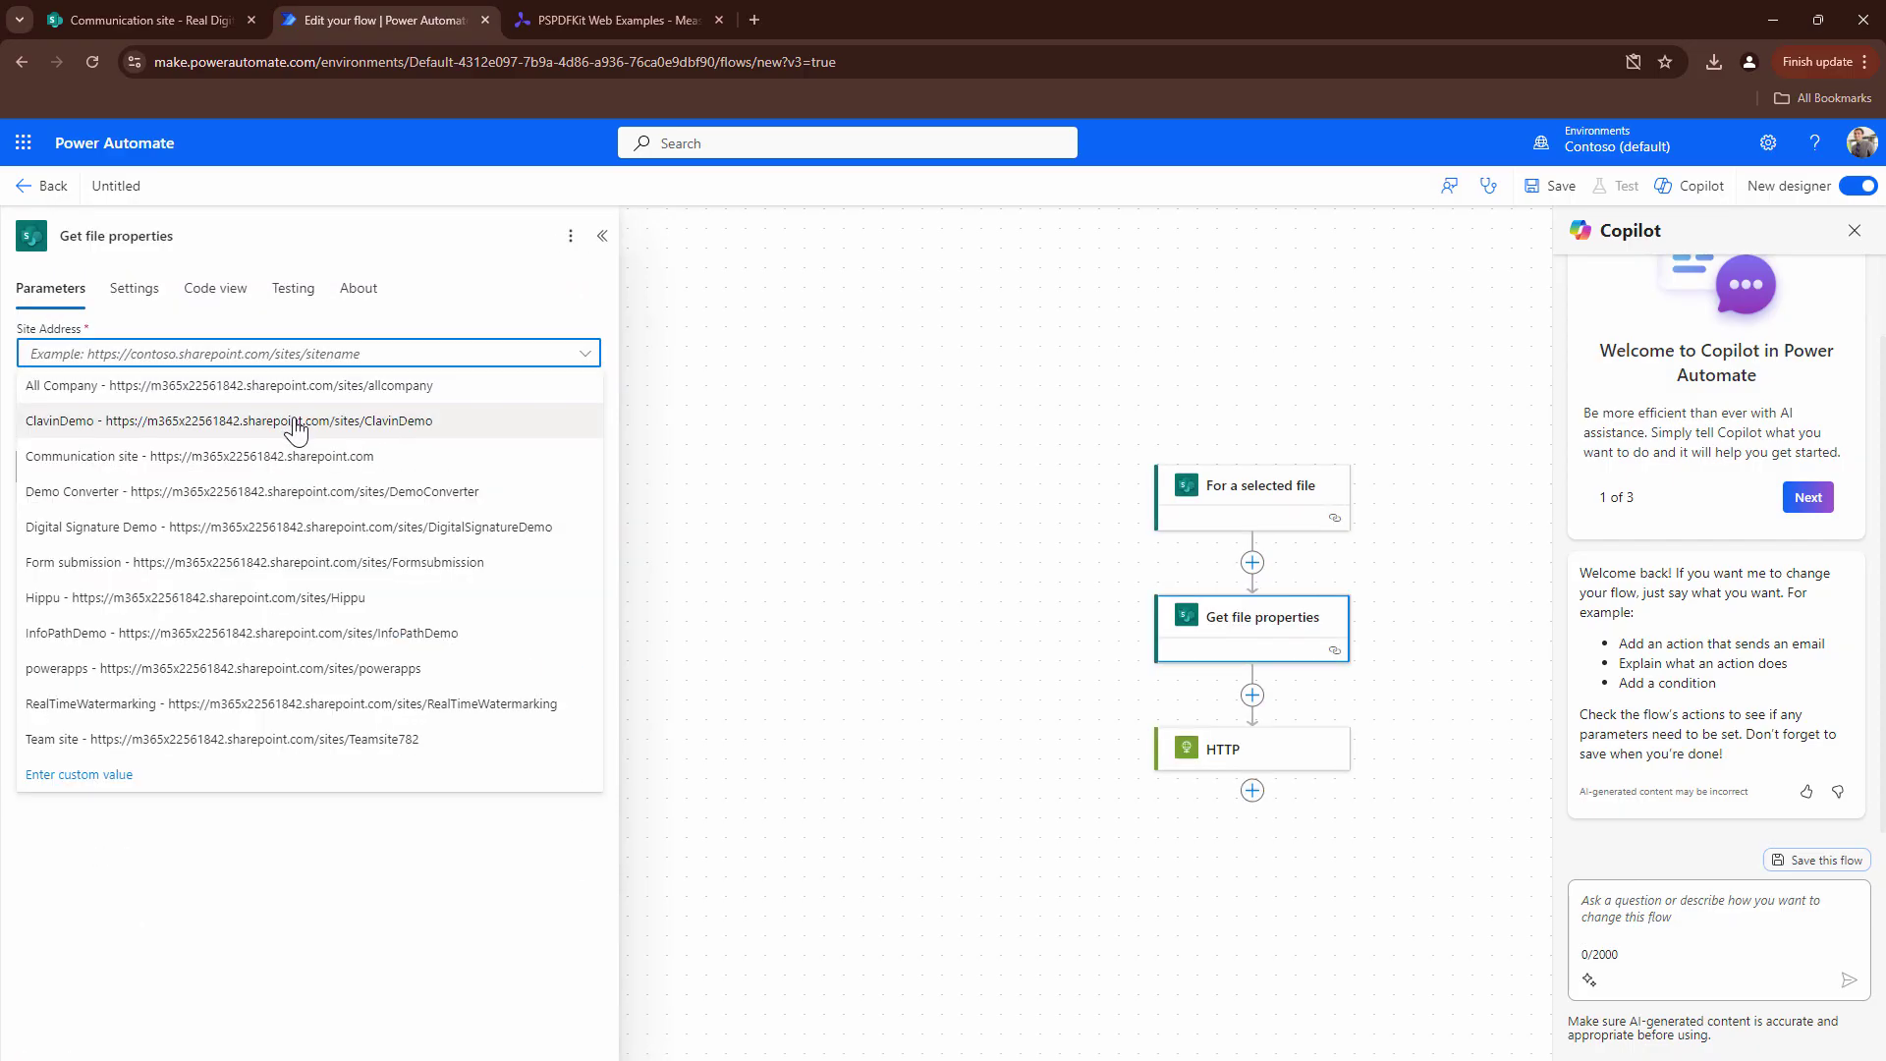
click(300, 454)
click(593, 417)
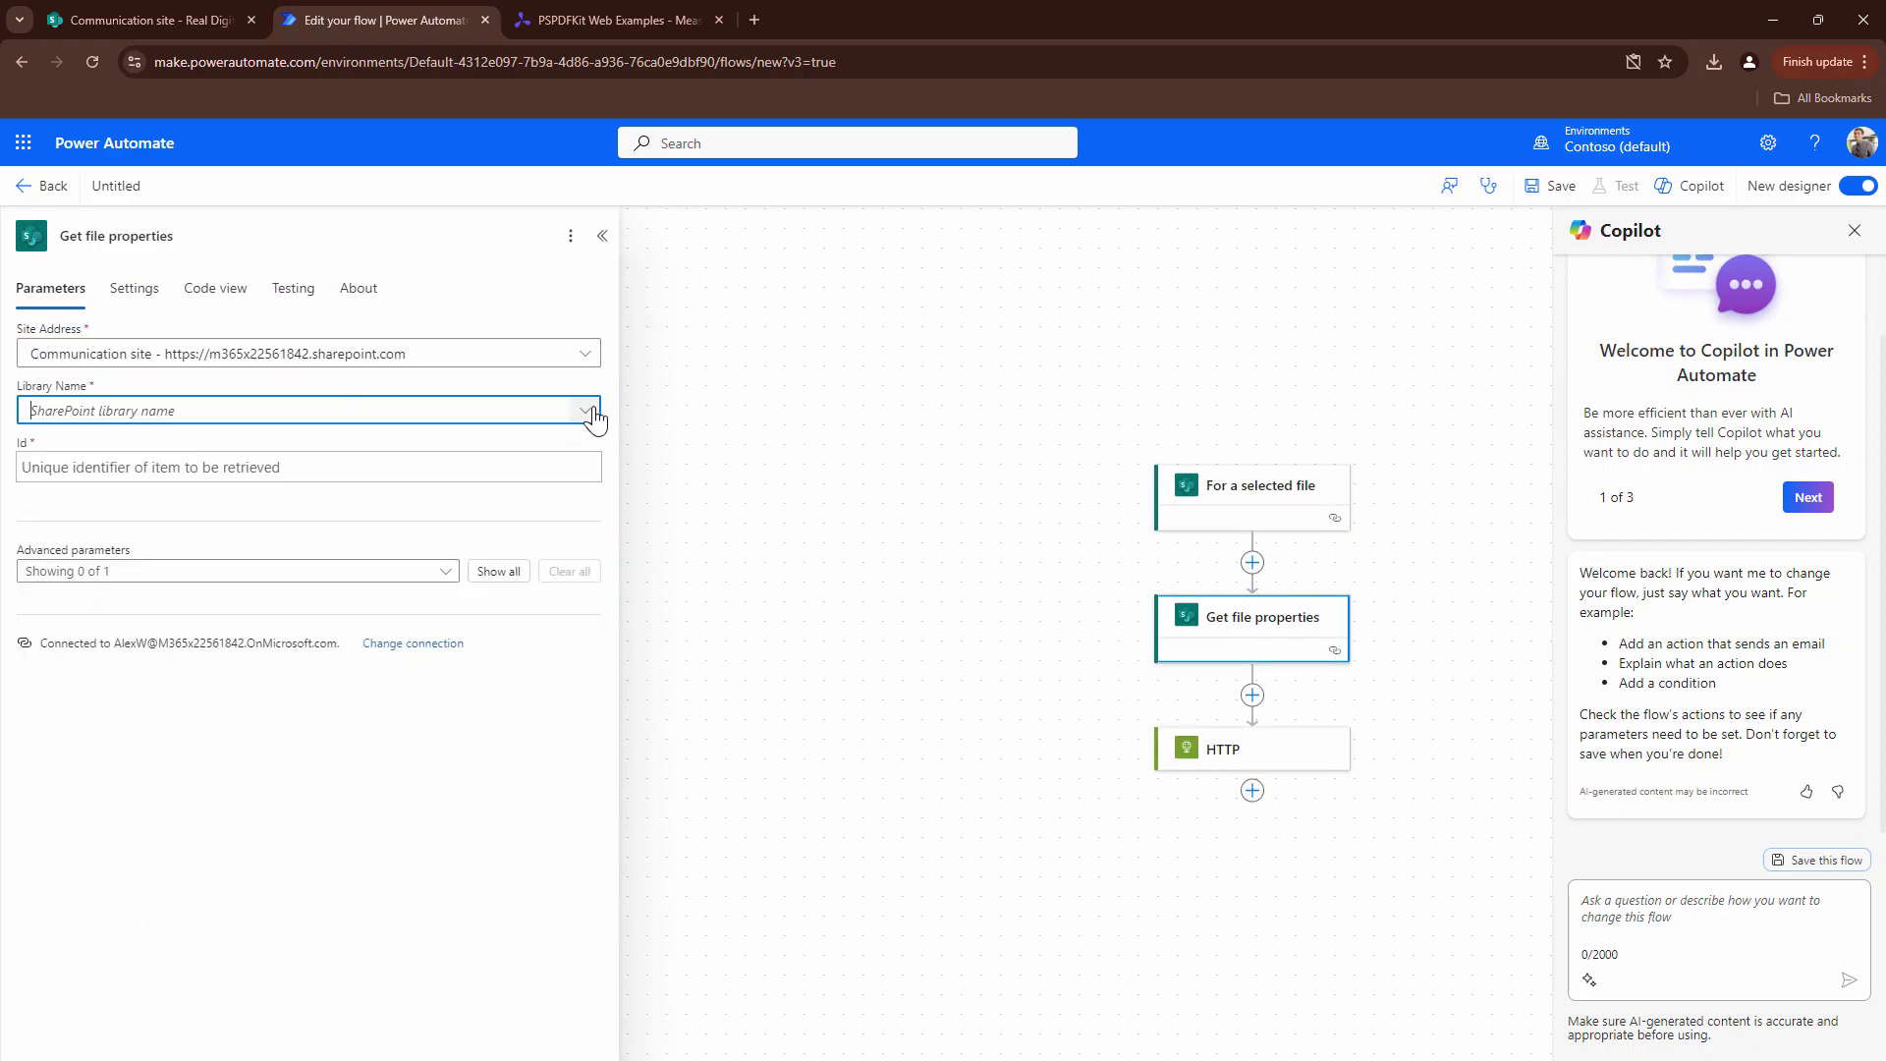
click(717, 681)
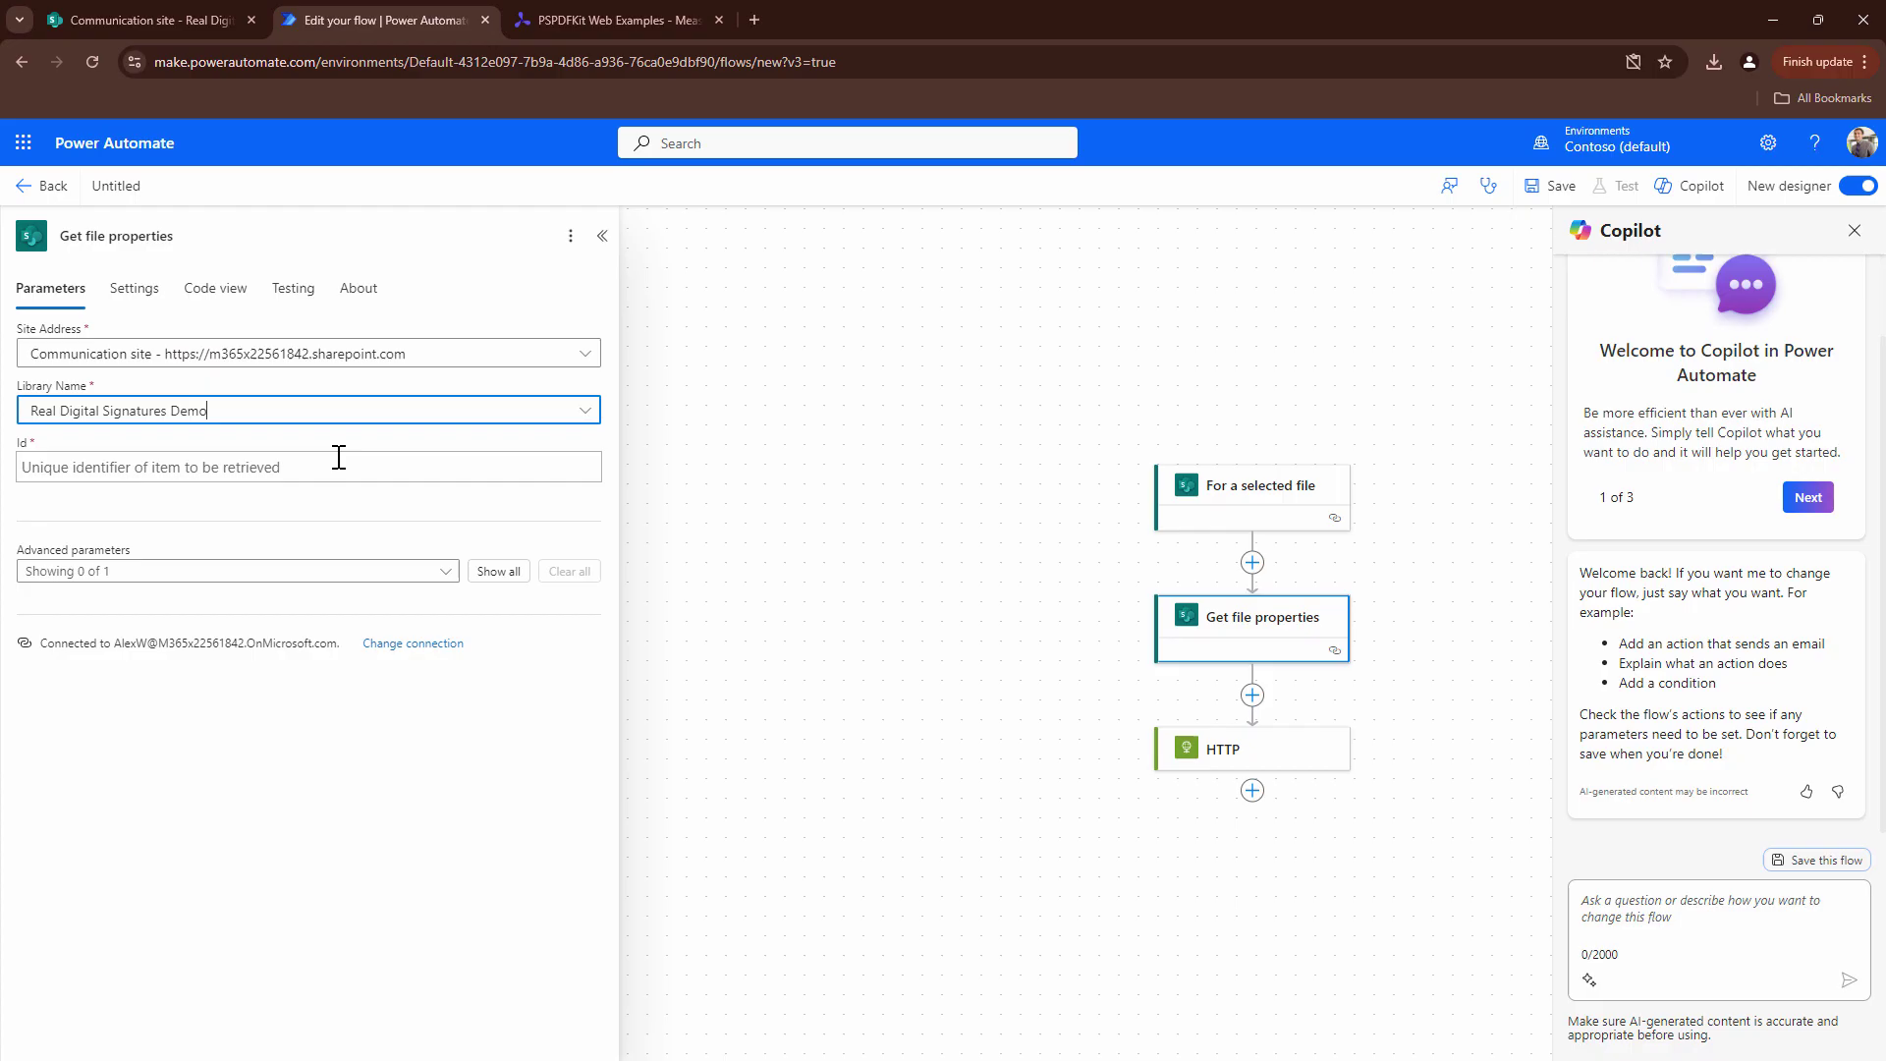
click(366, 467)
click(602, 452)
Insert Get file content for Communication site using the trigger's Identifier
click(1251, 695)
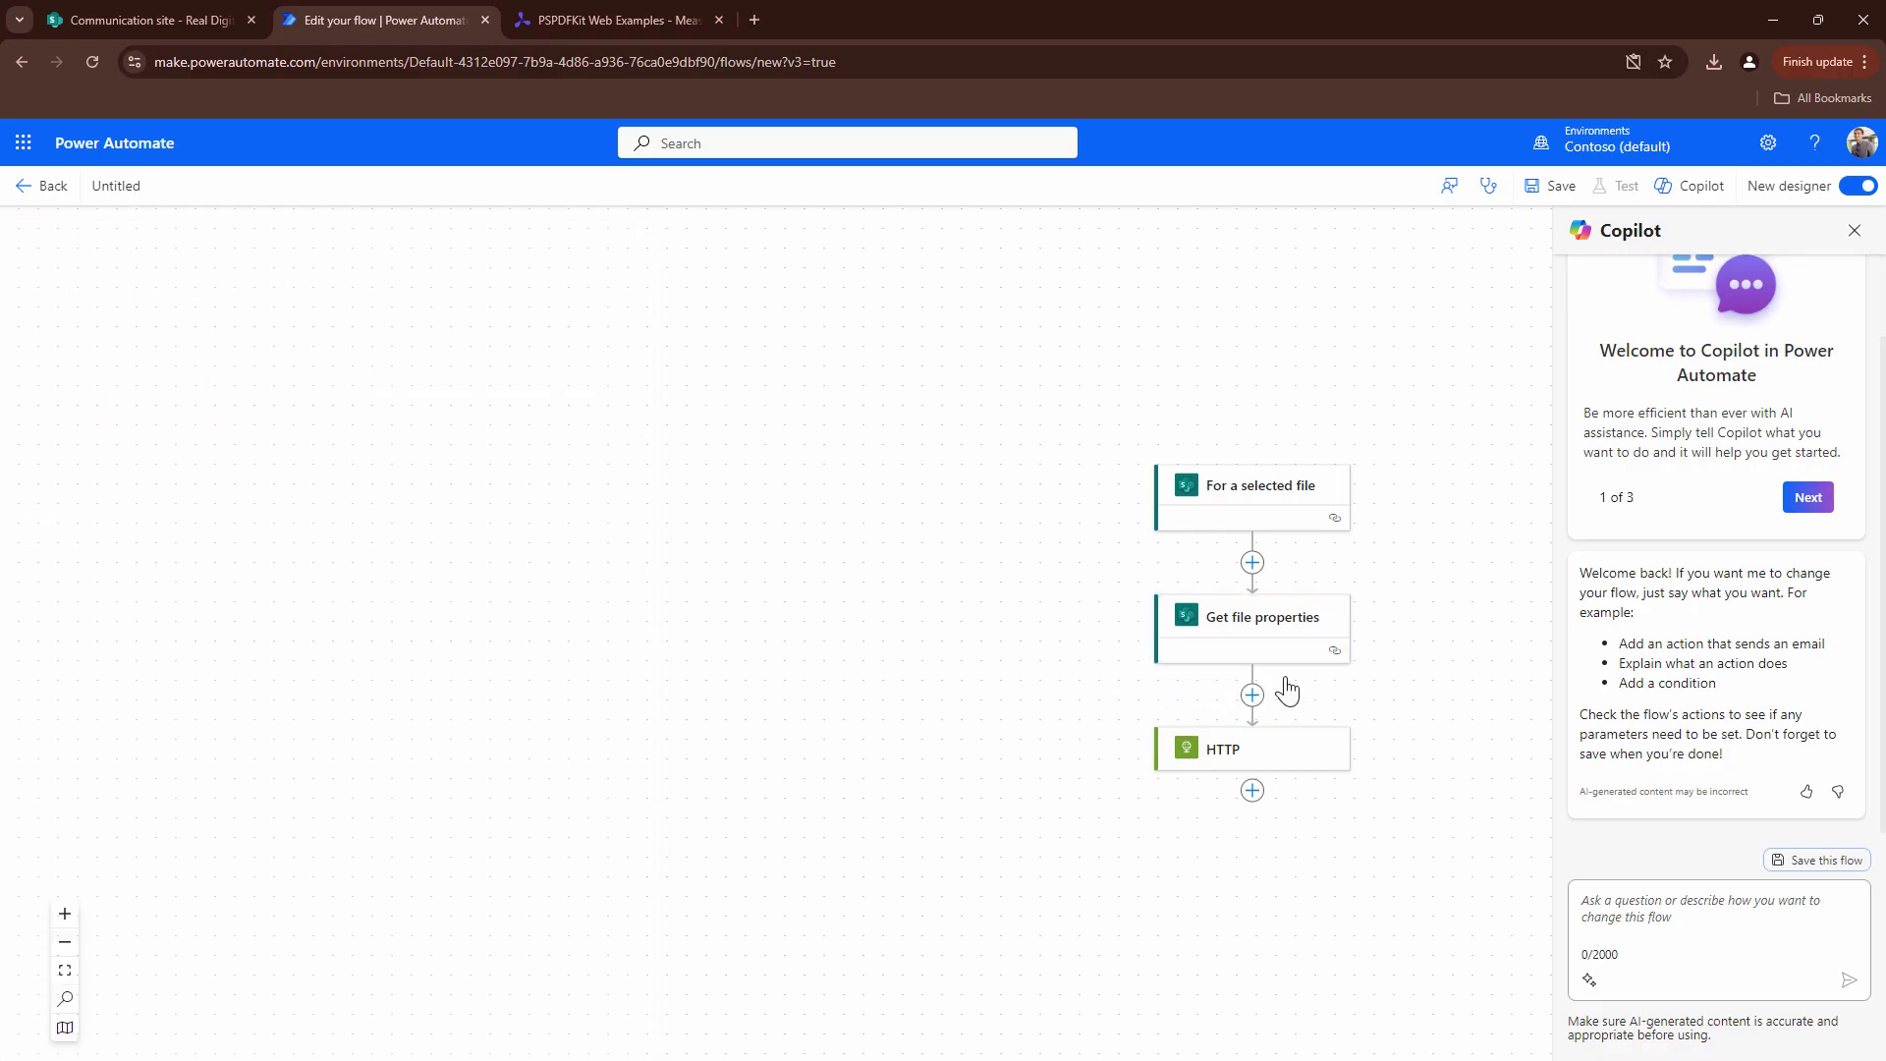
text(Get fi)
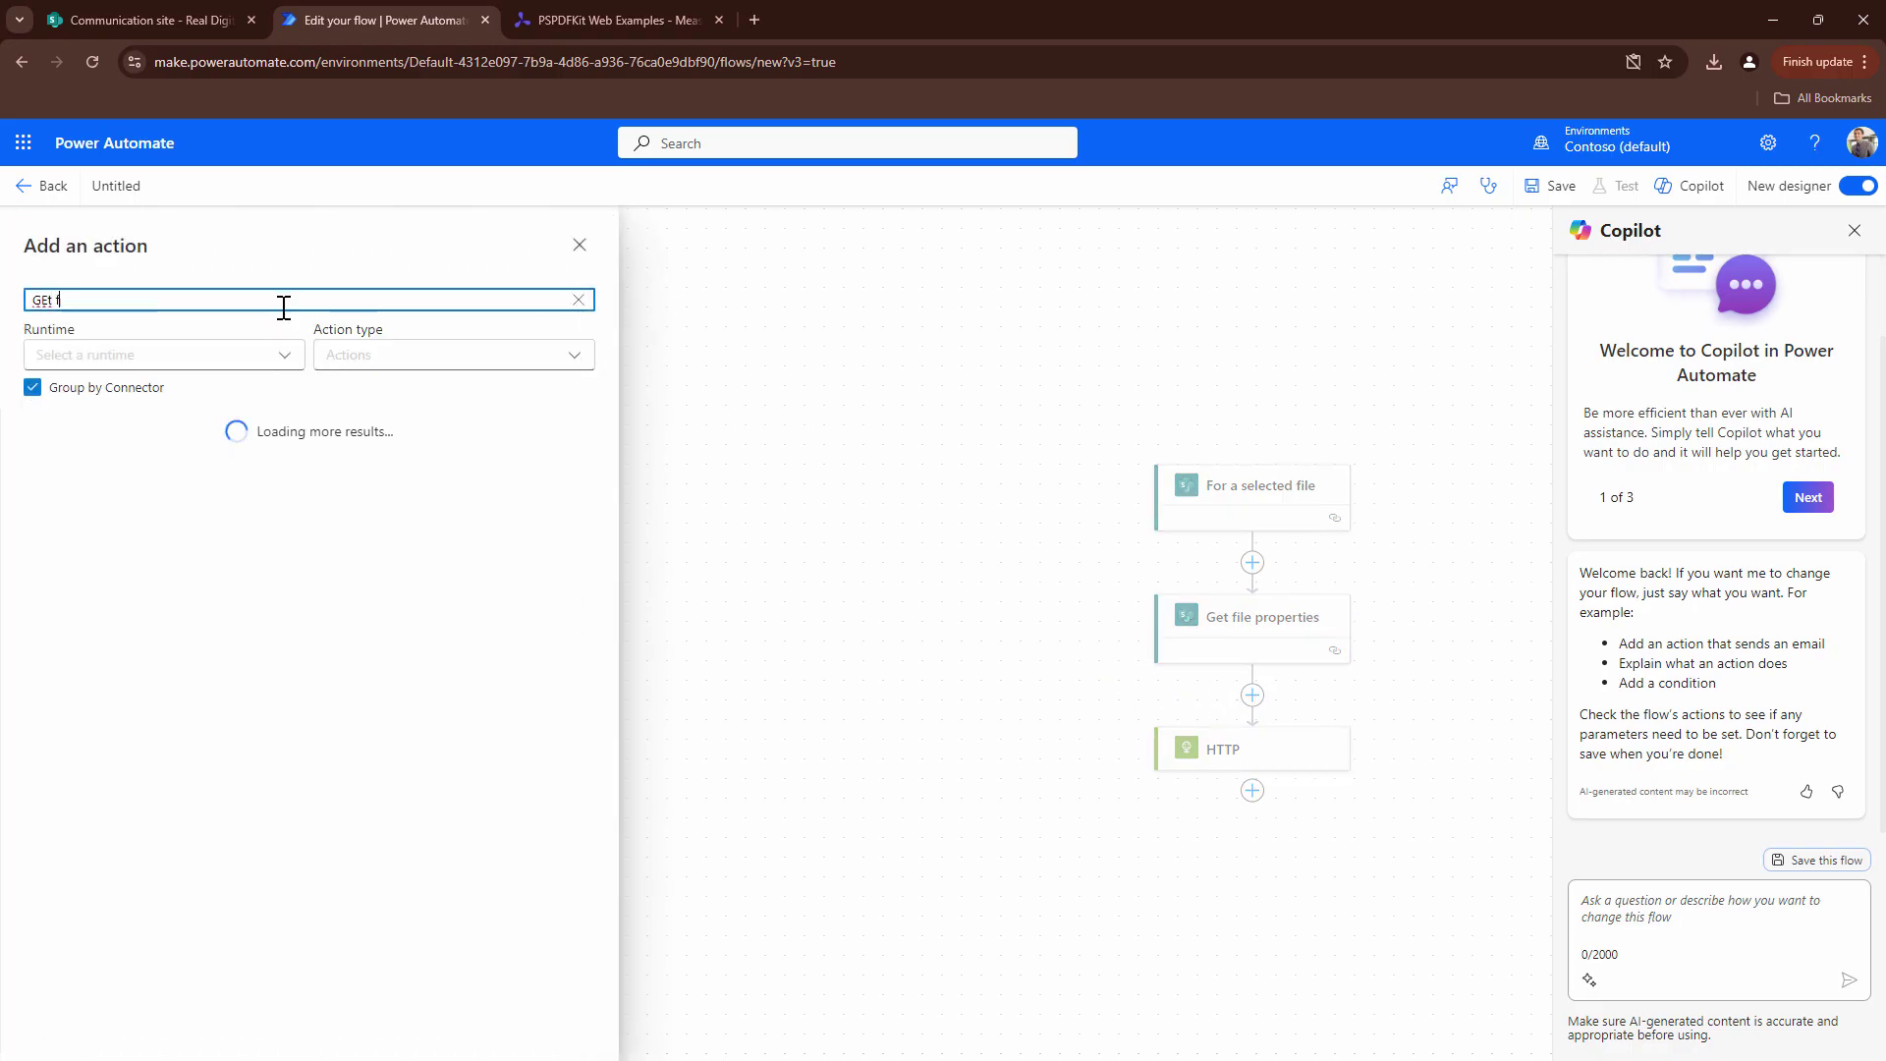
click(240, 433)
click(340, 423)
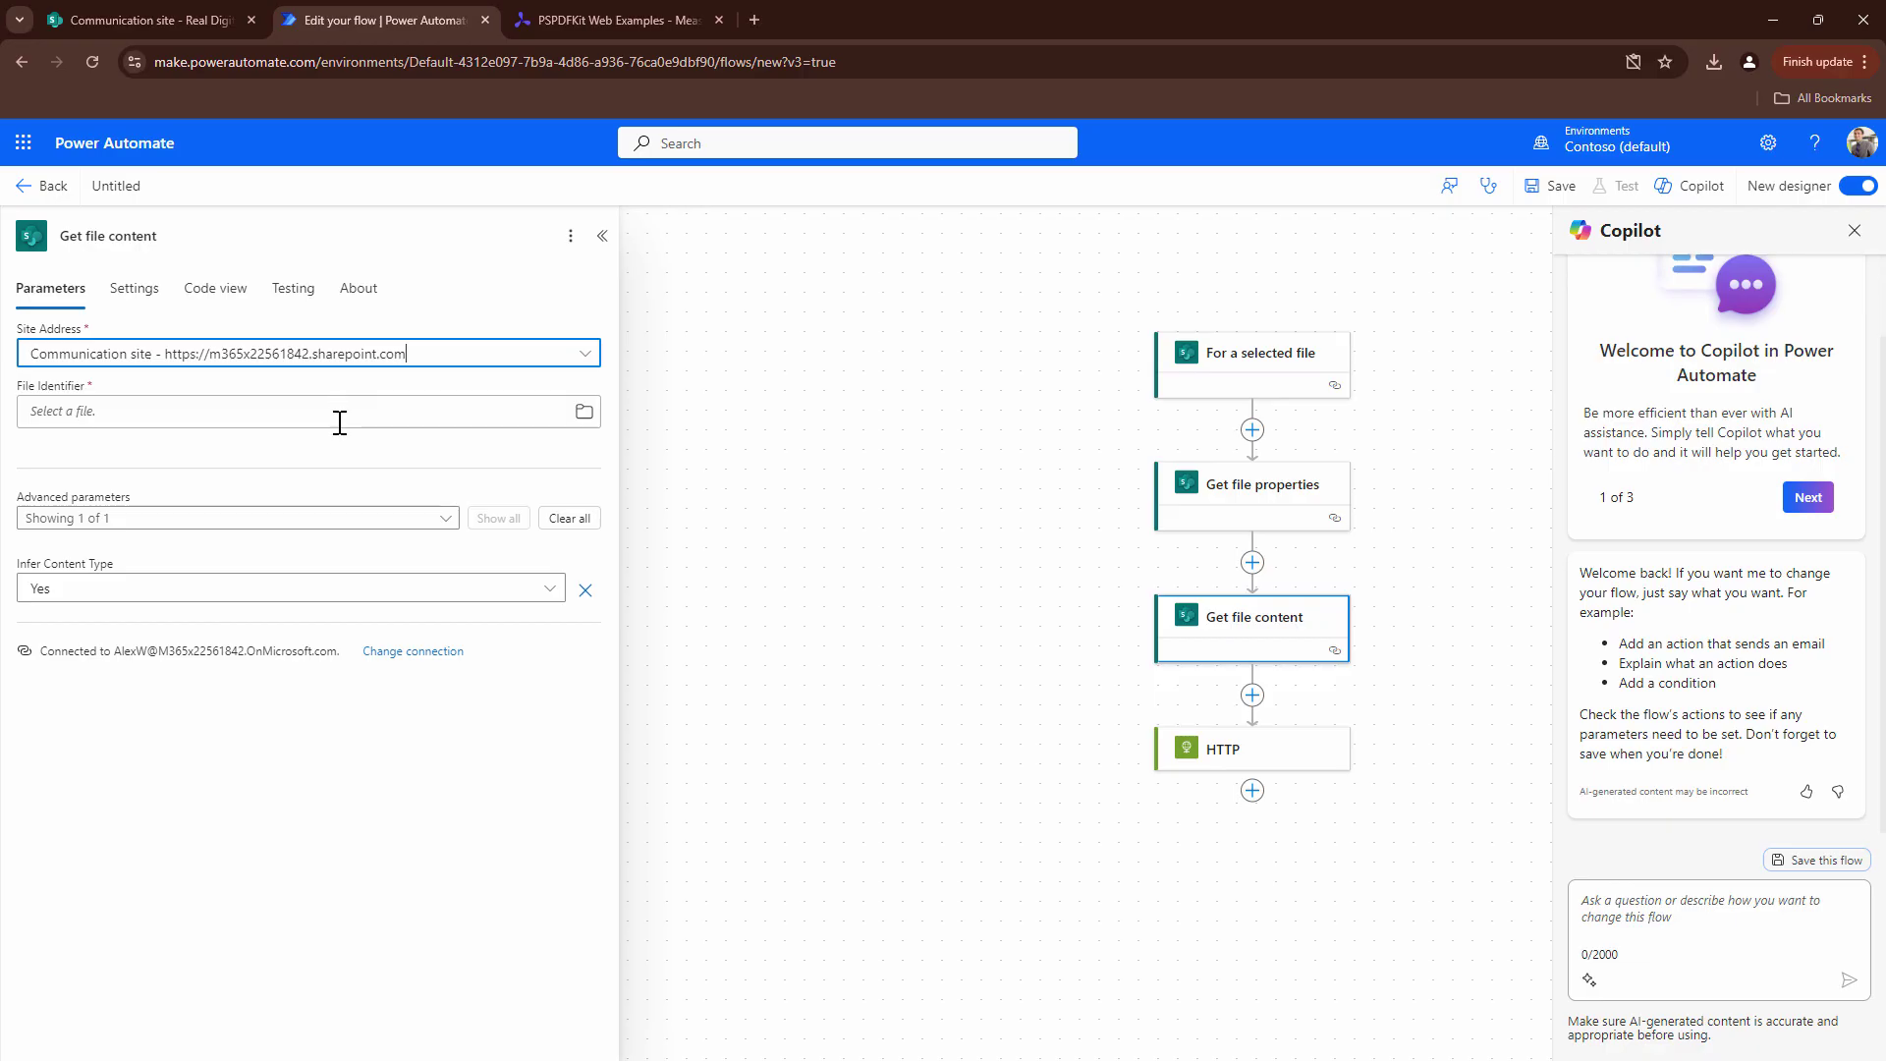
click(564, 411)
text(iden)
click(714, 547)
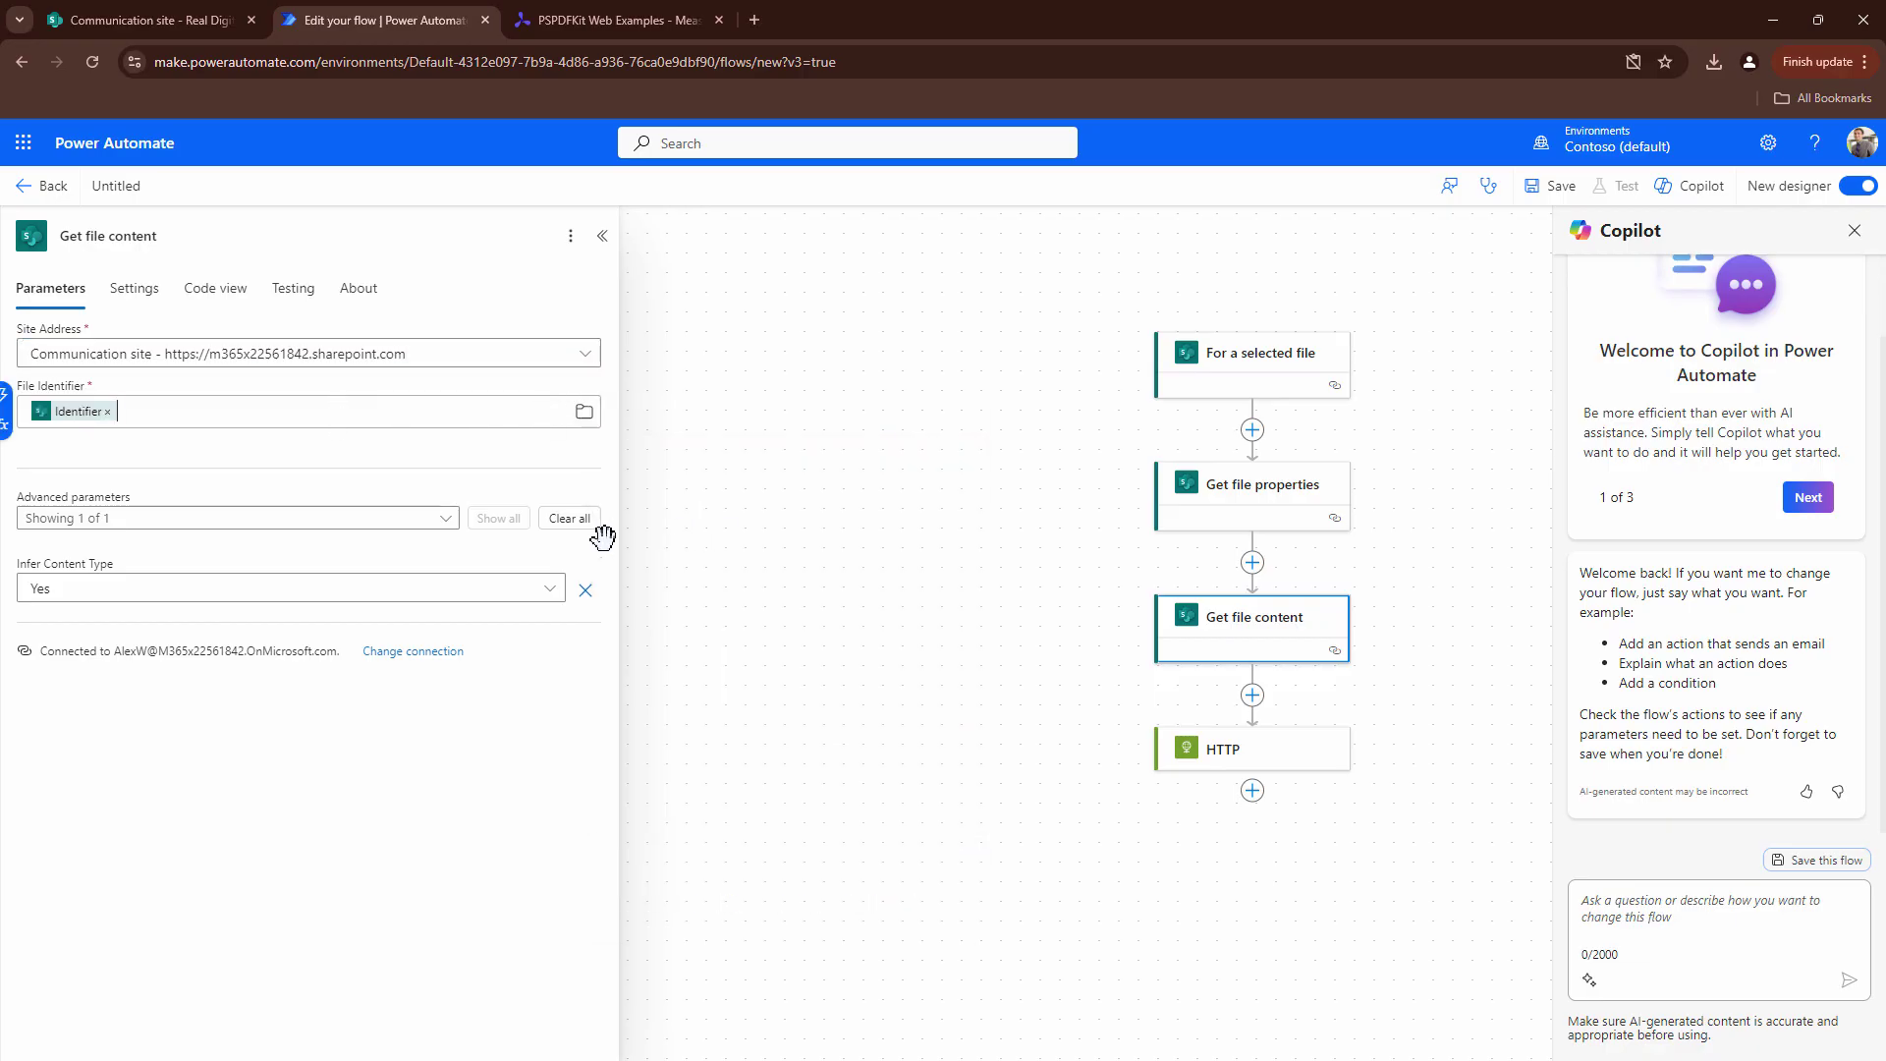
click(1249, 749)
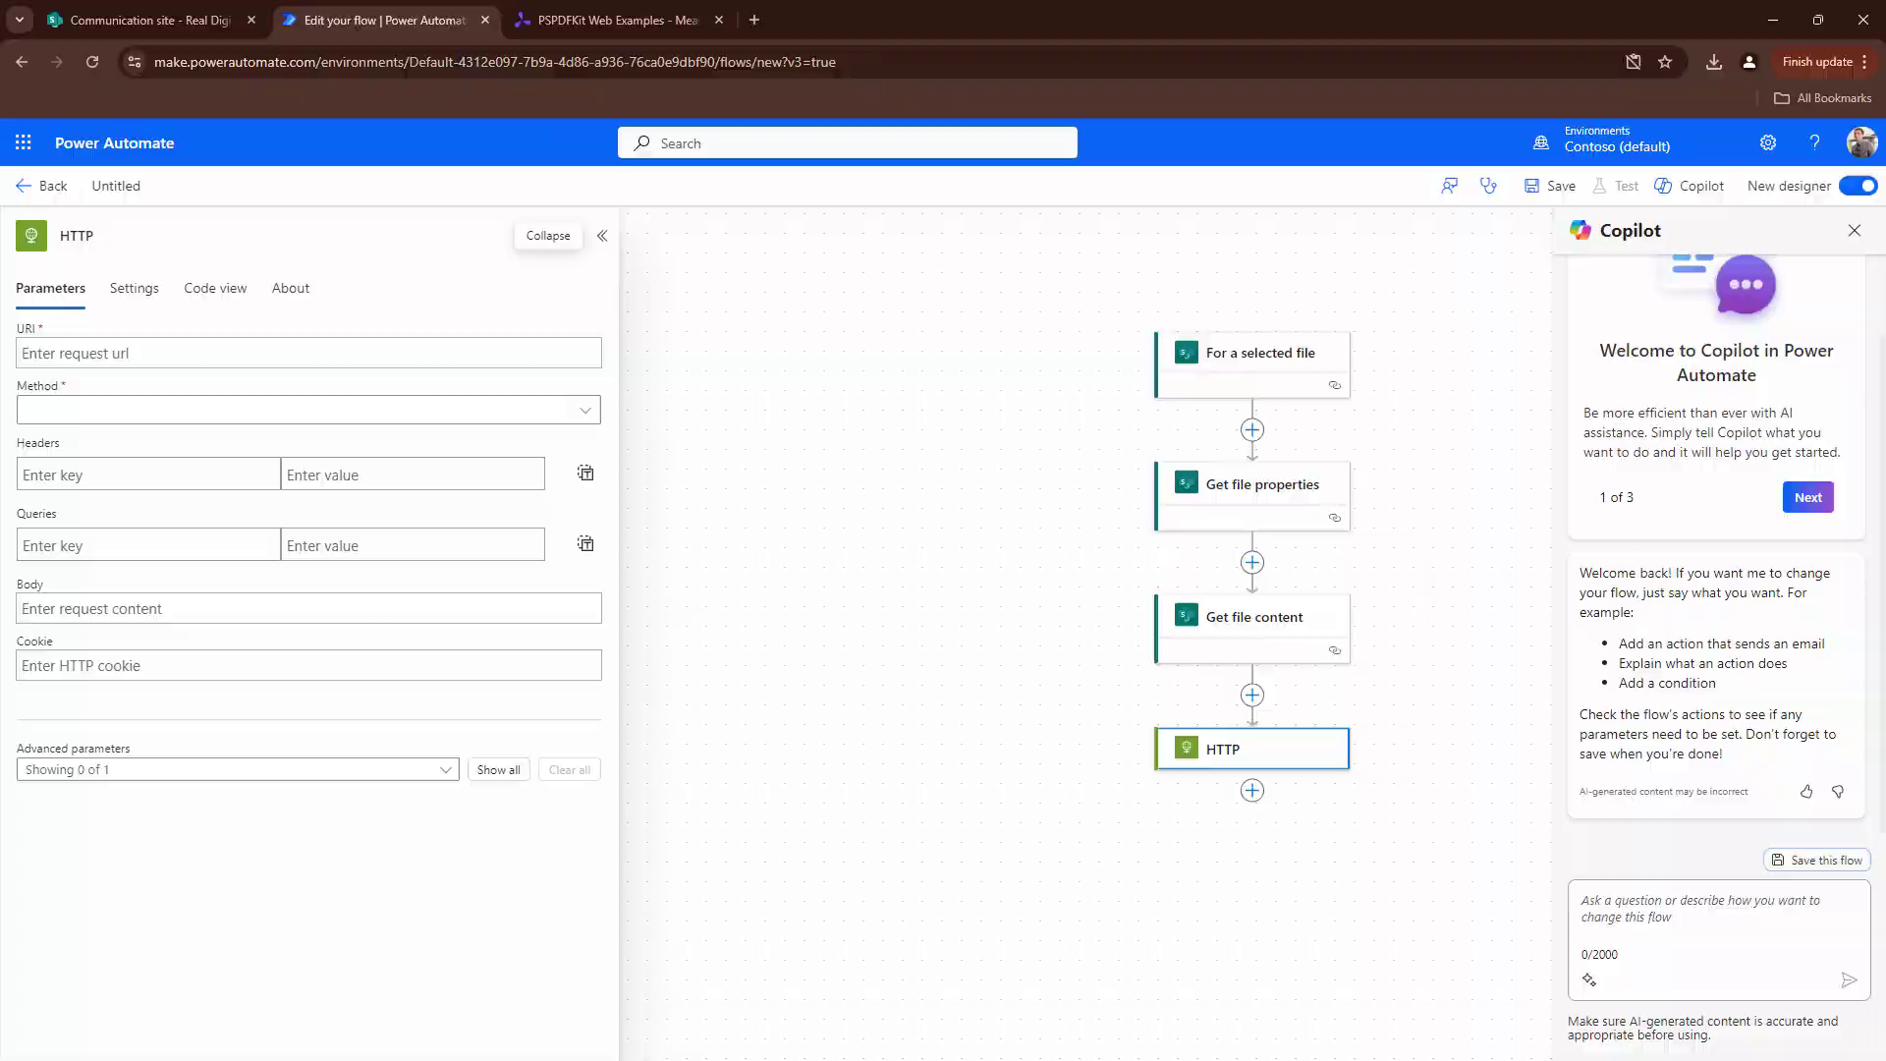
key(alt+Tab)
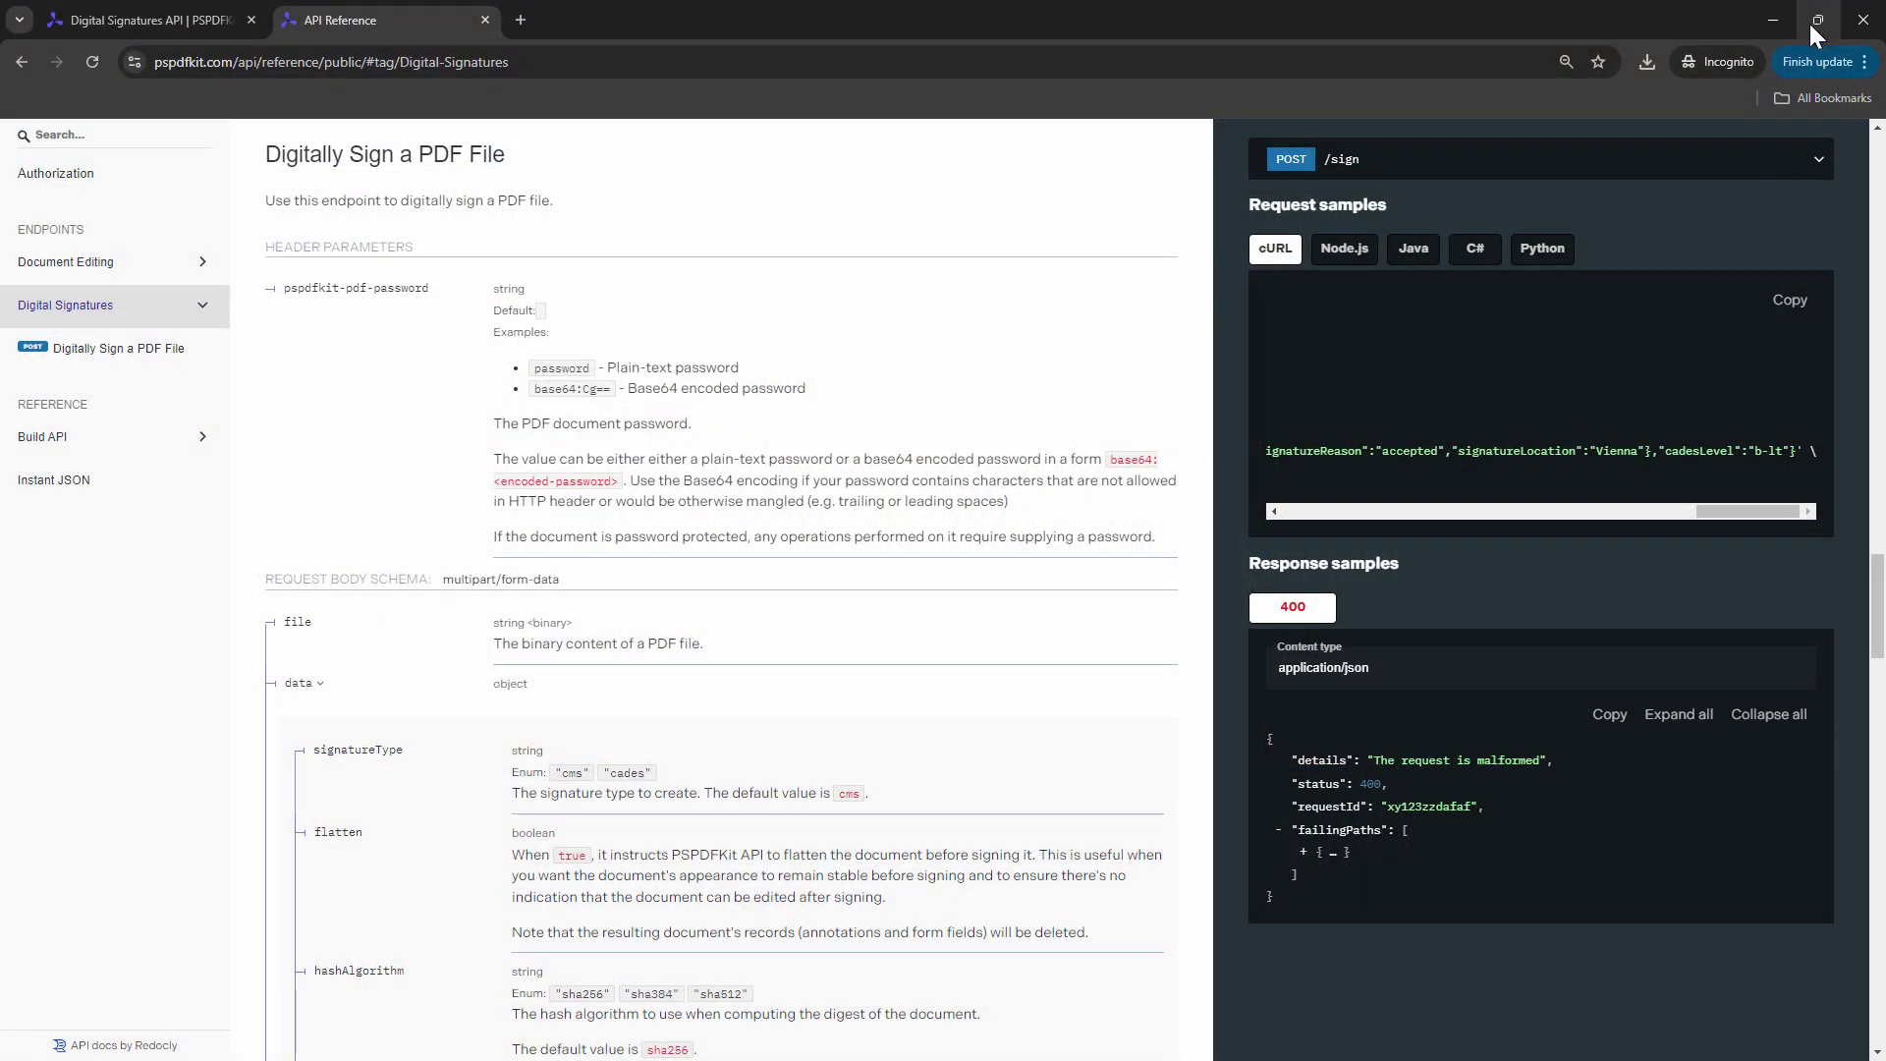
mouse_move(1815, 20)
click(1635, 81)
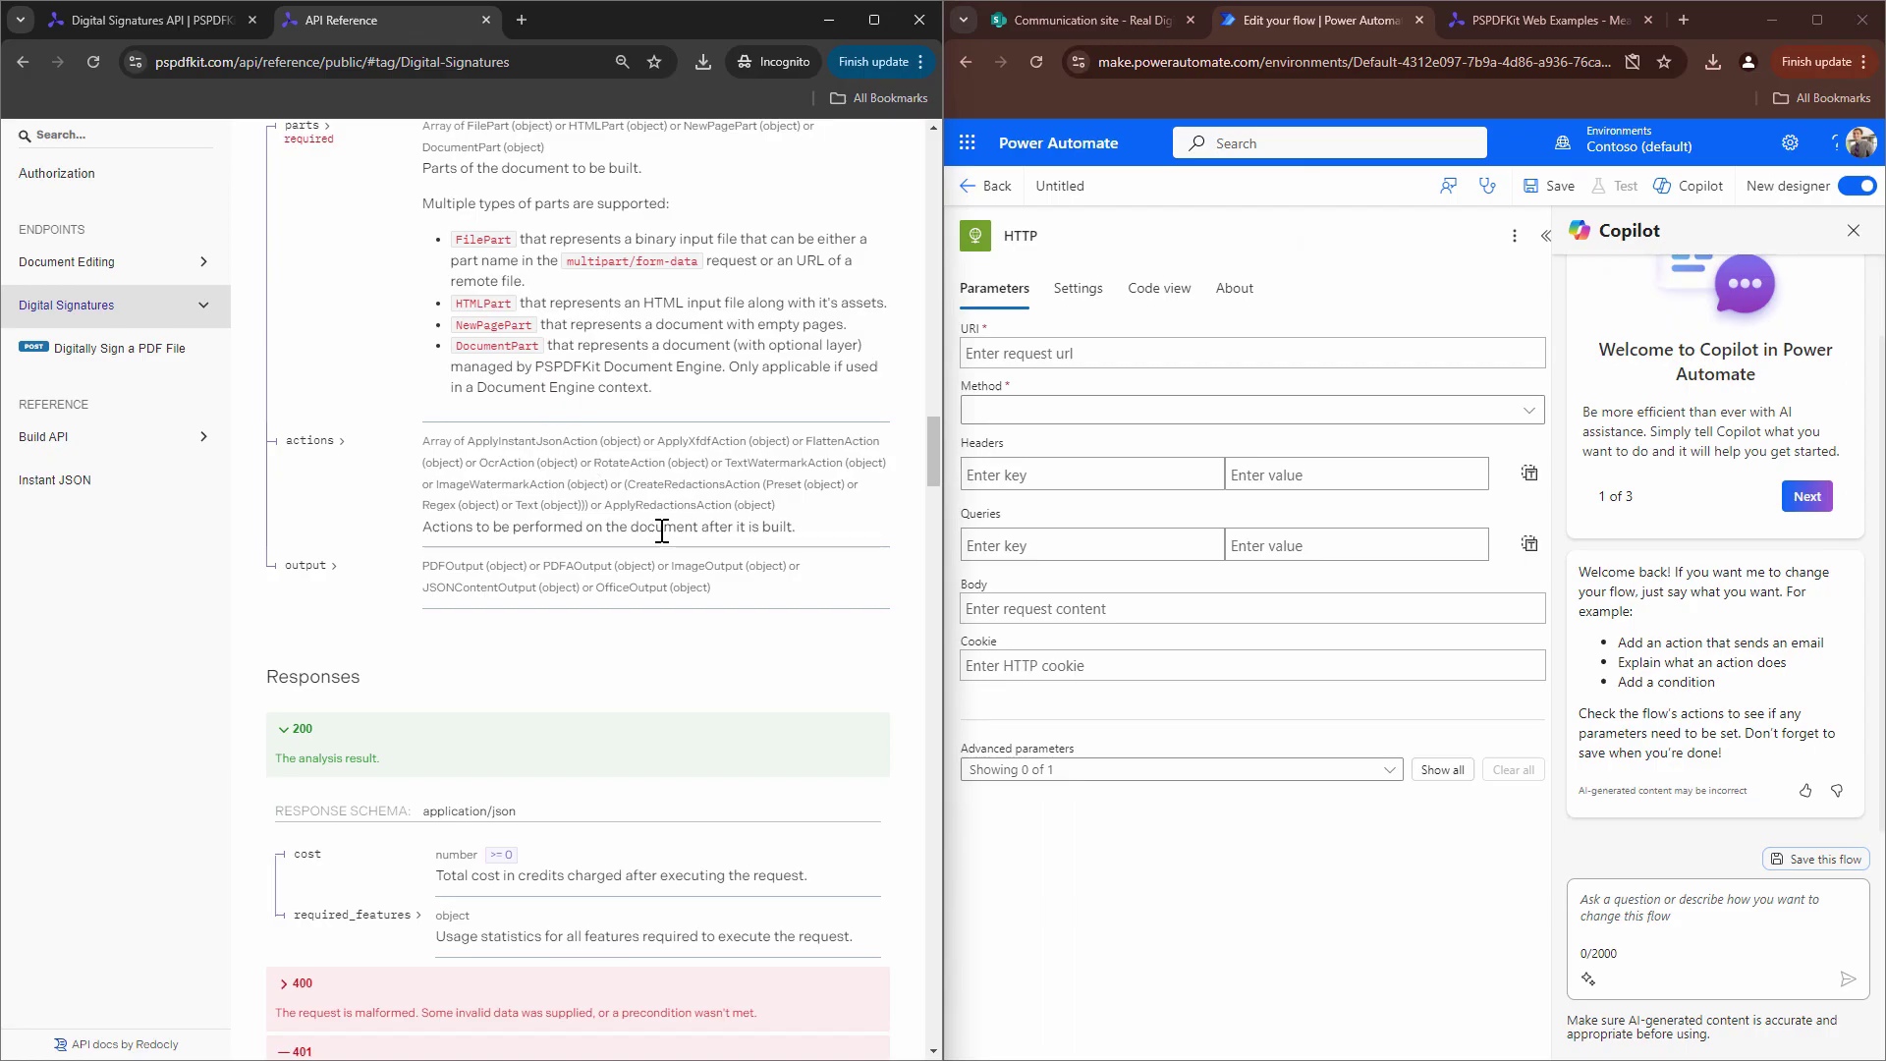
scroll(662, 531, up, 3)
key(super+Up)
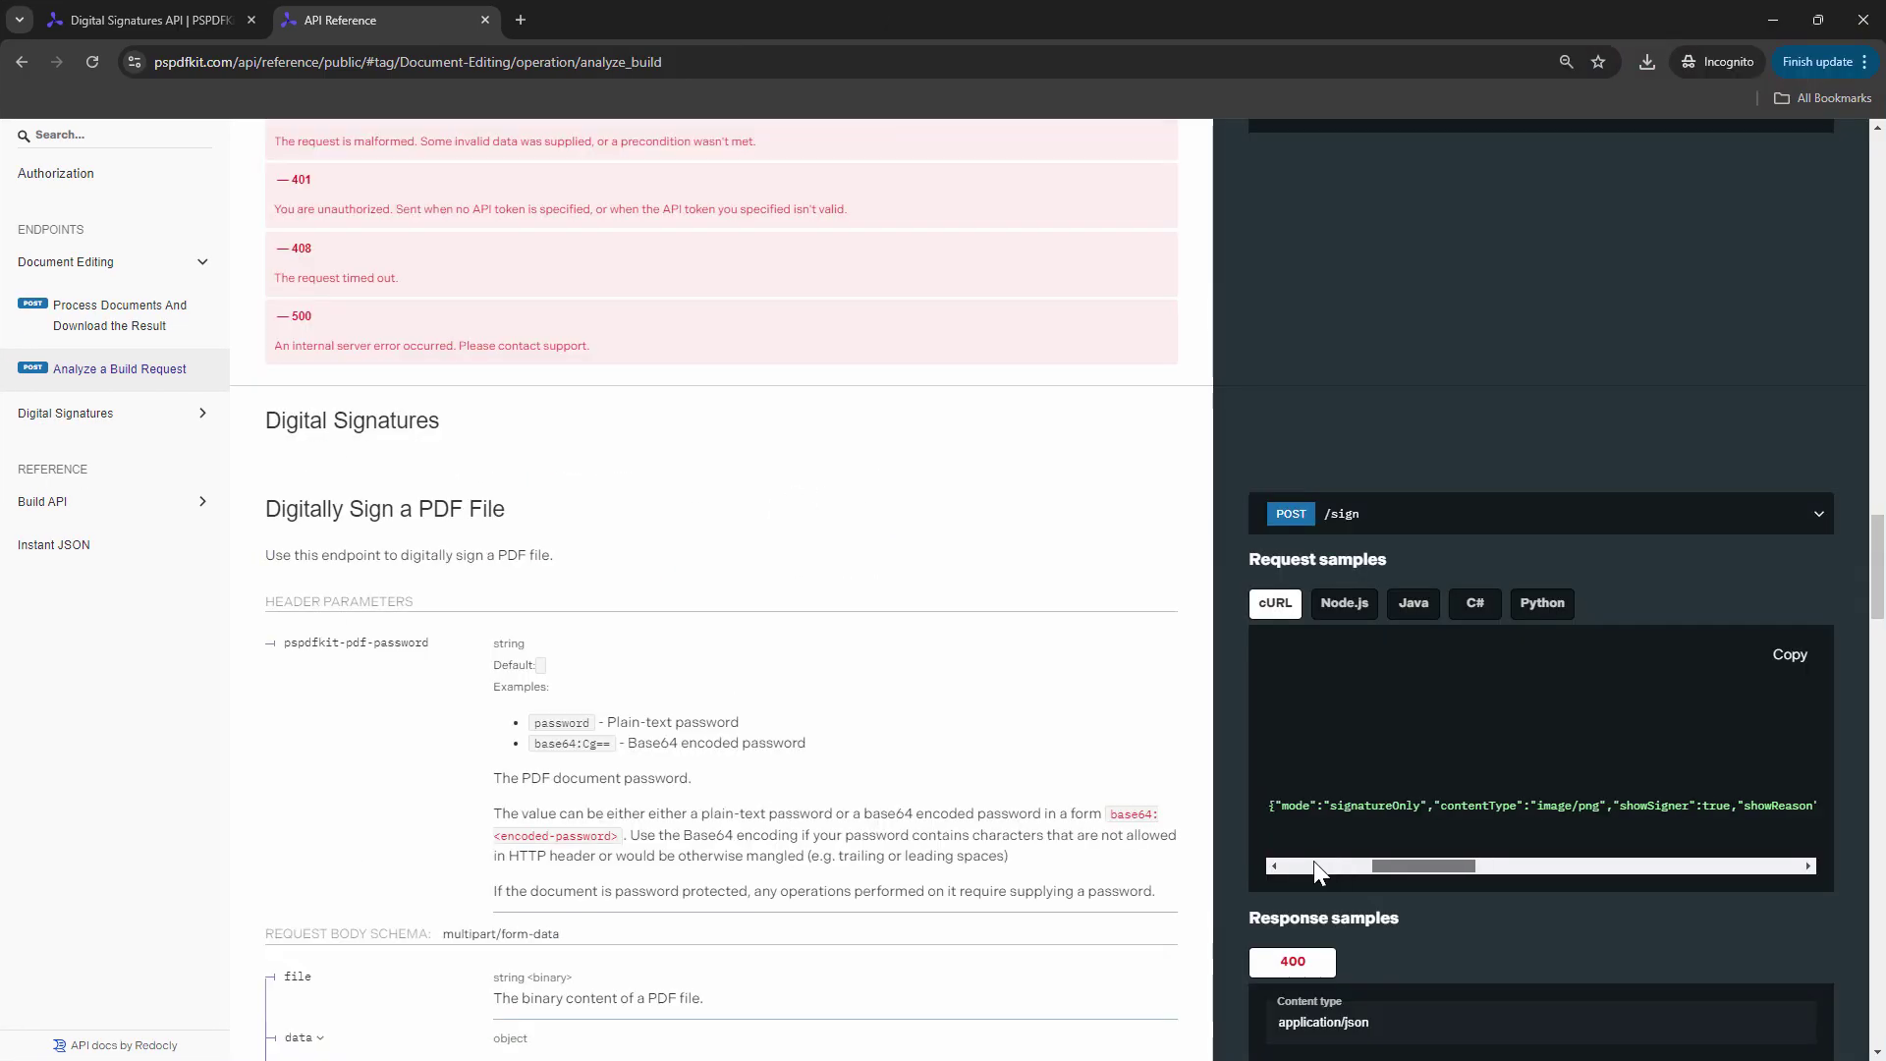
click(1312, 860)
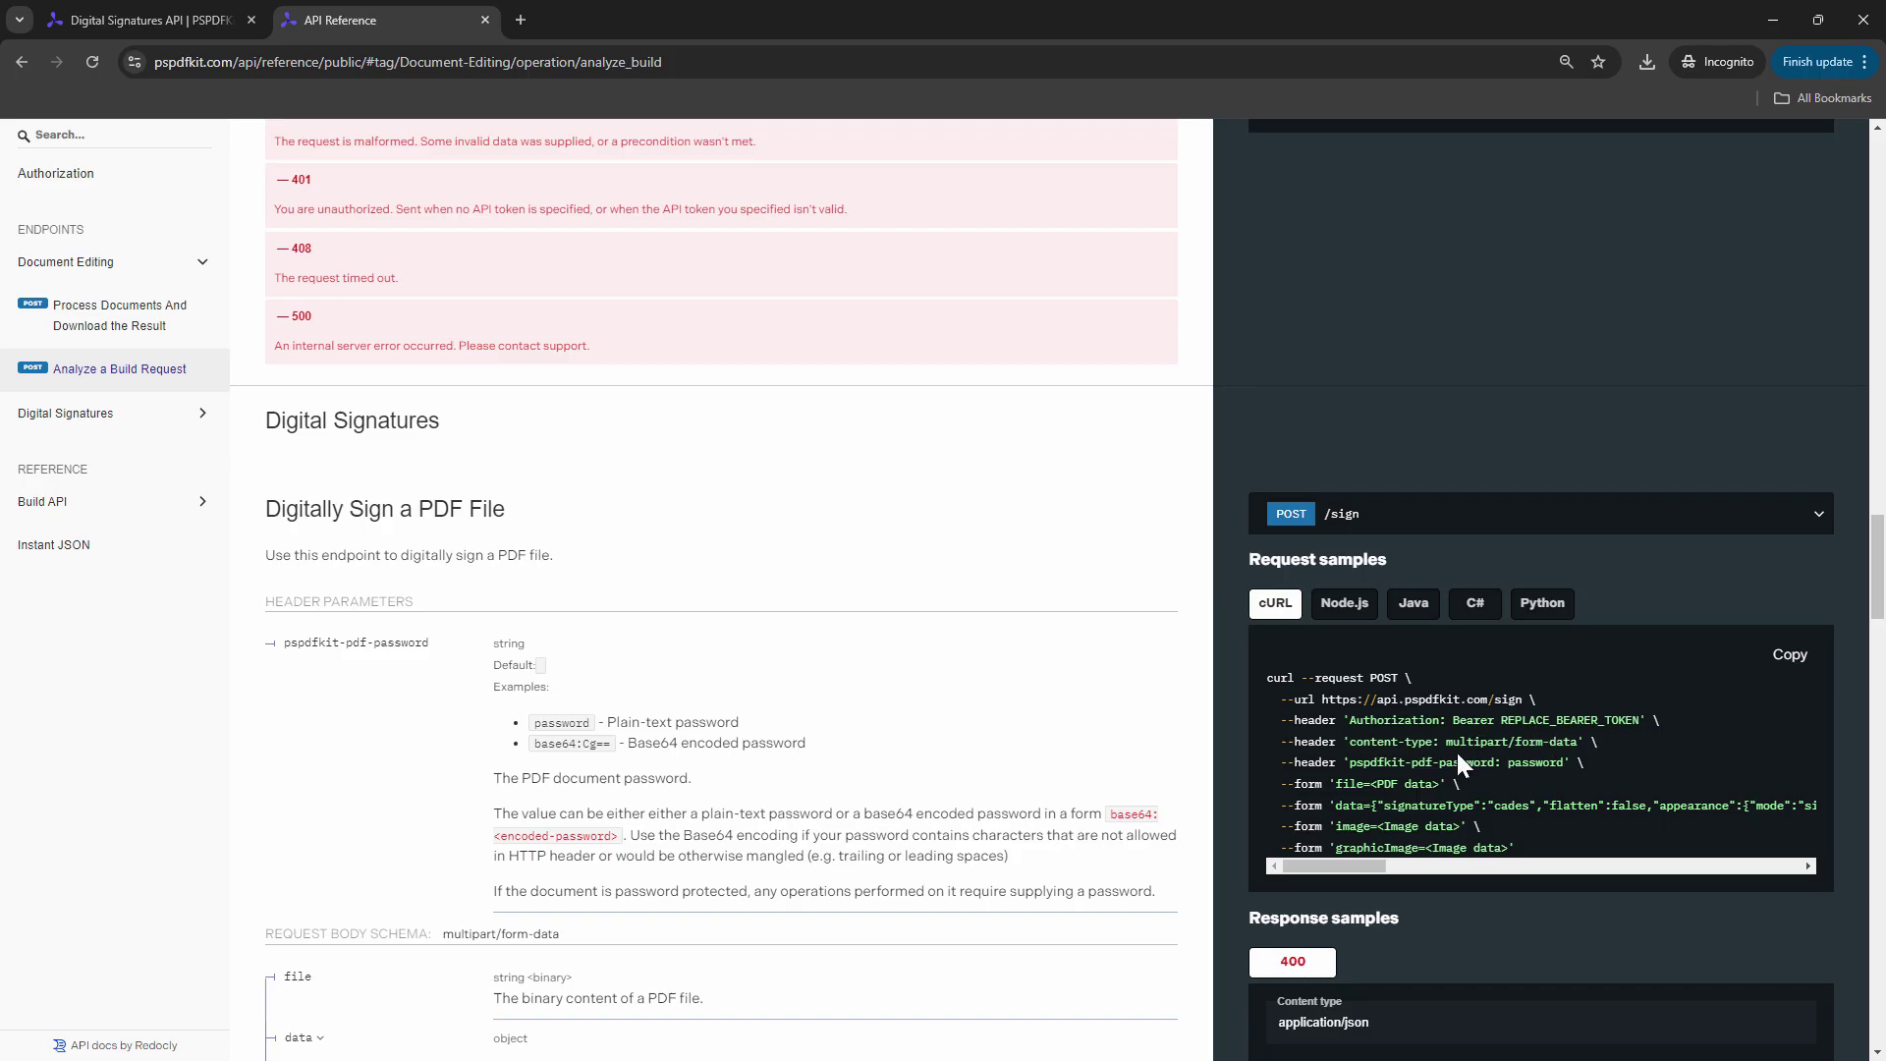
click(1771, 21)
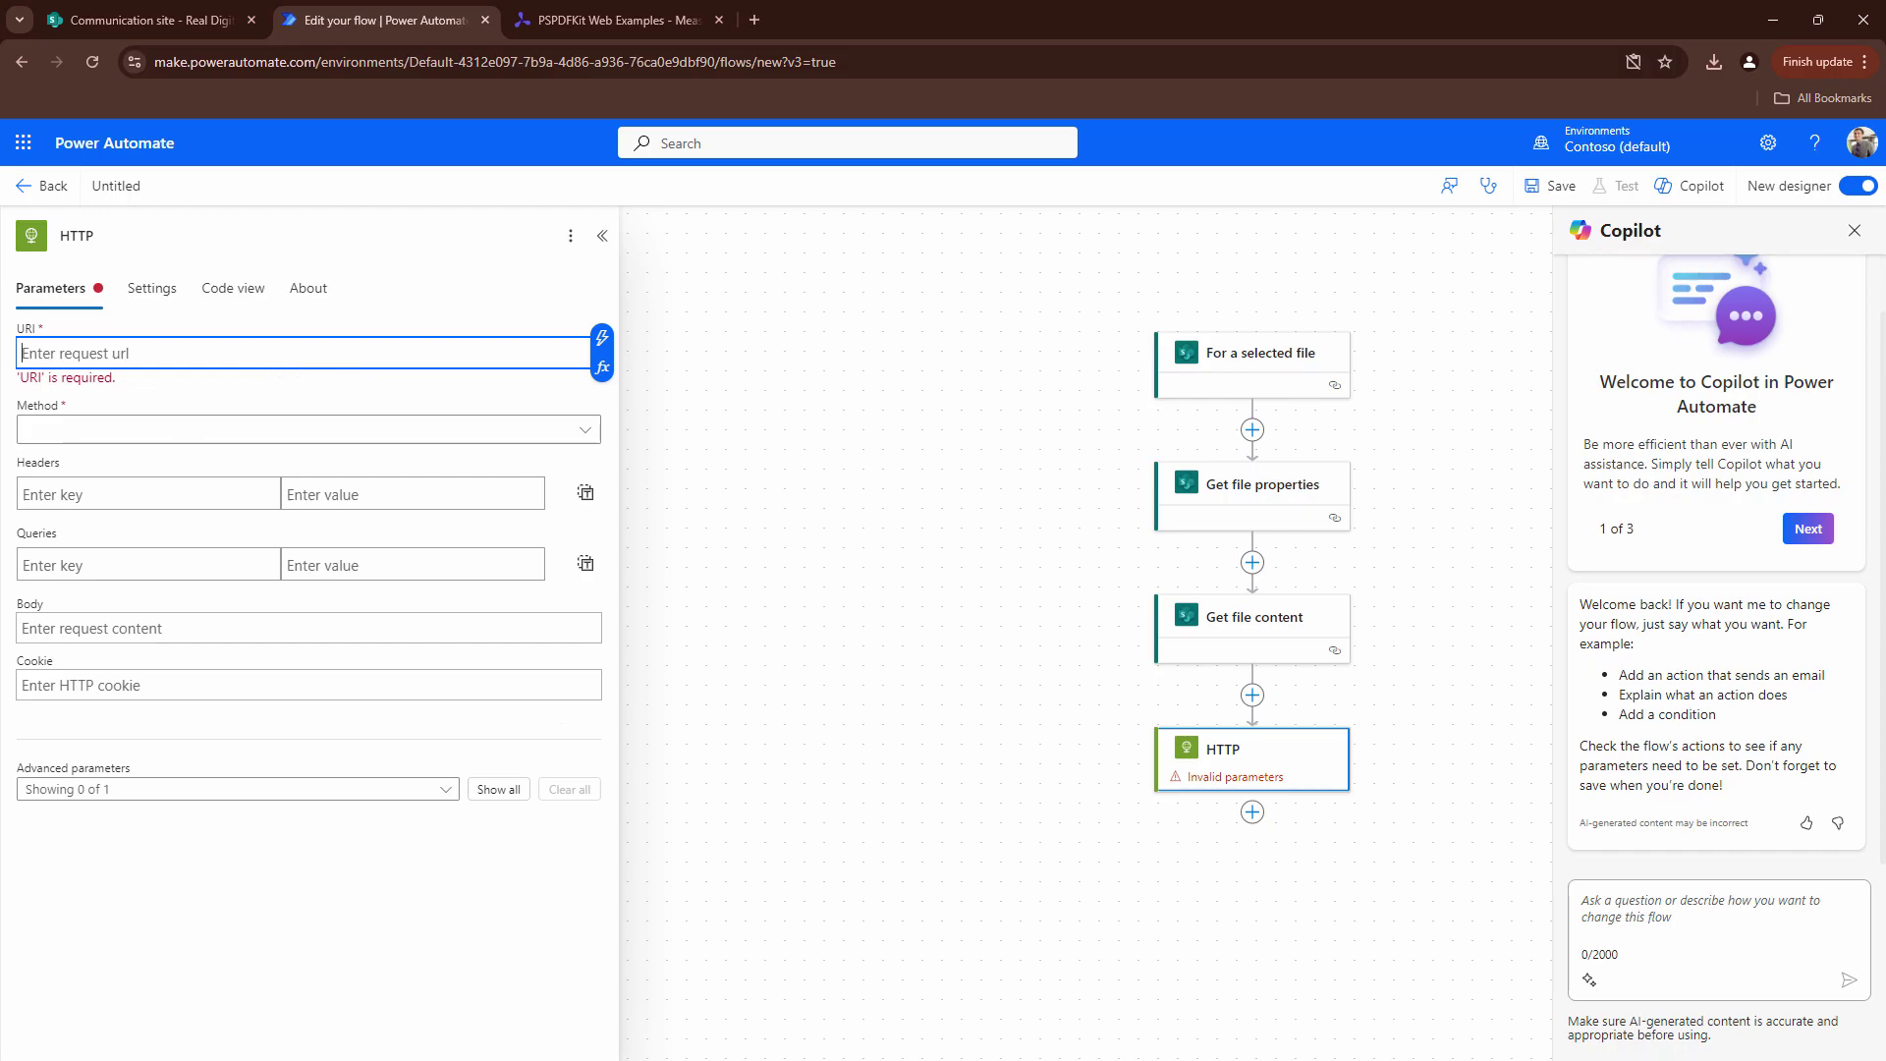
key(alt+Tab)
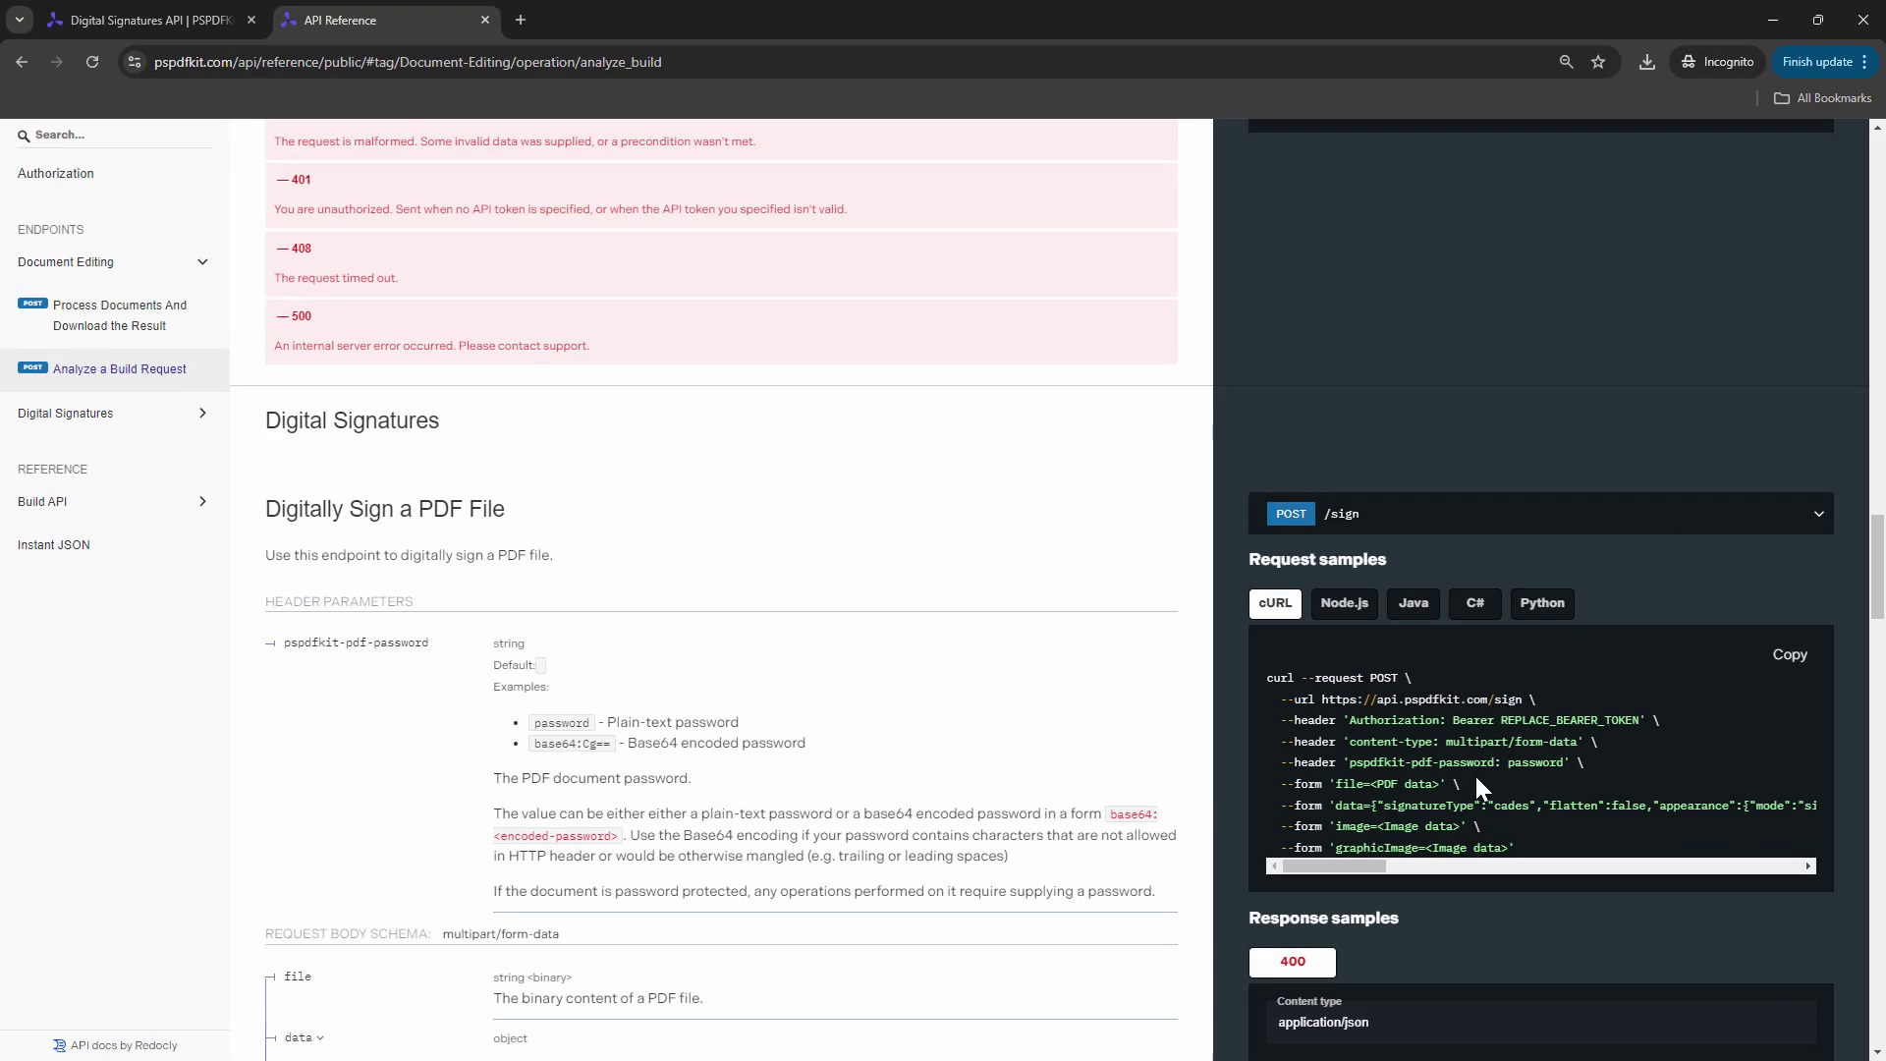
click(1773, 19)
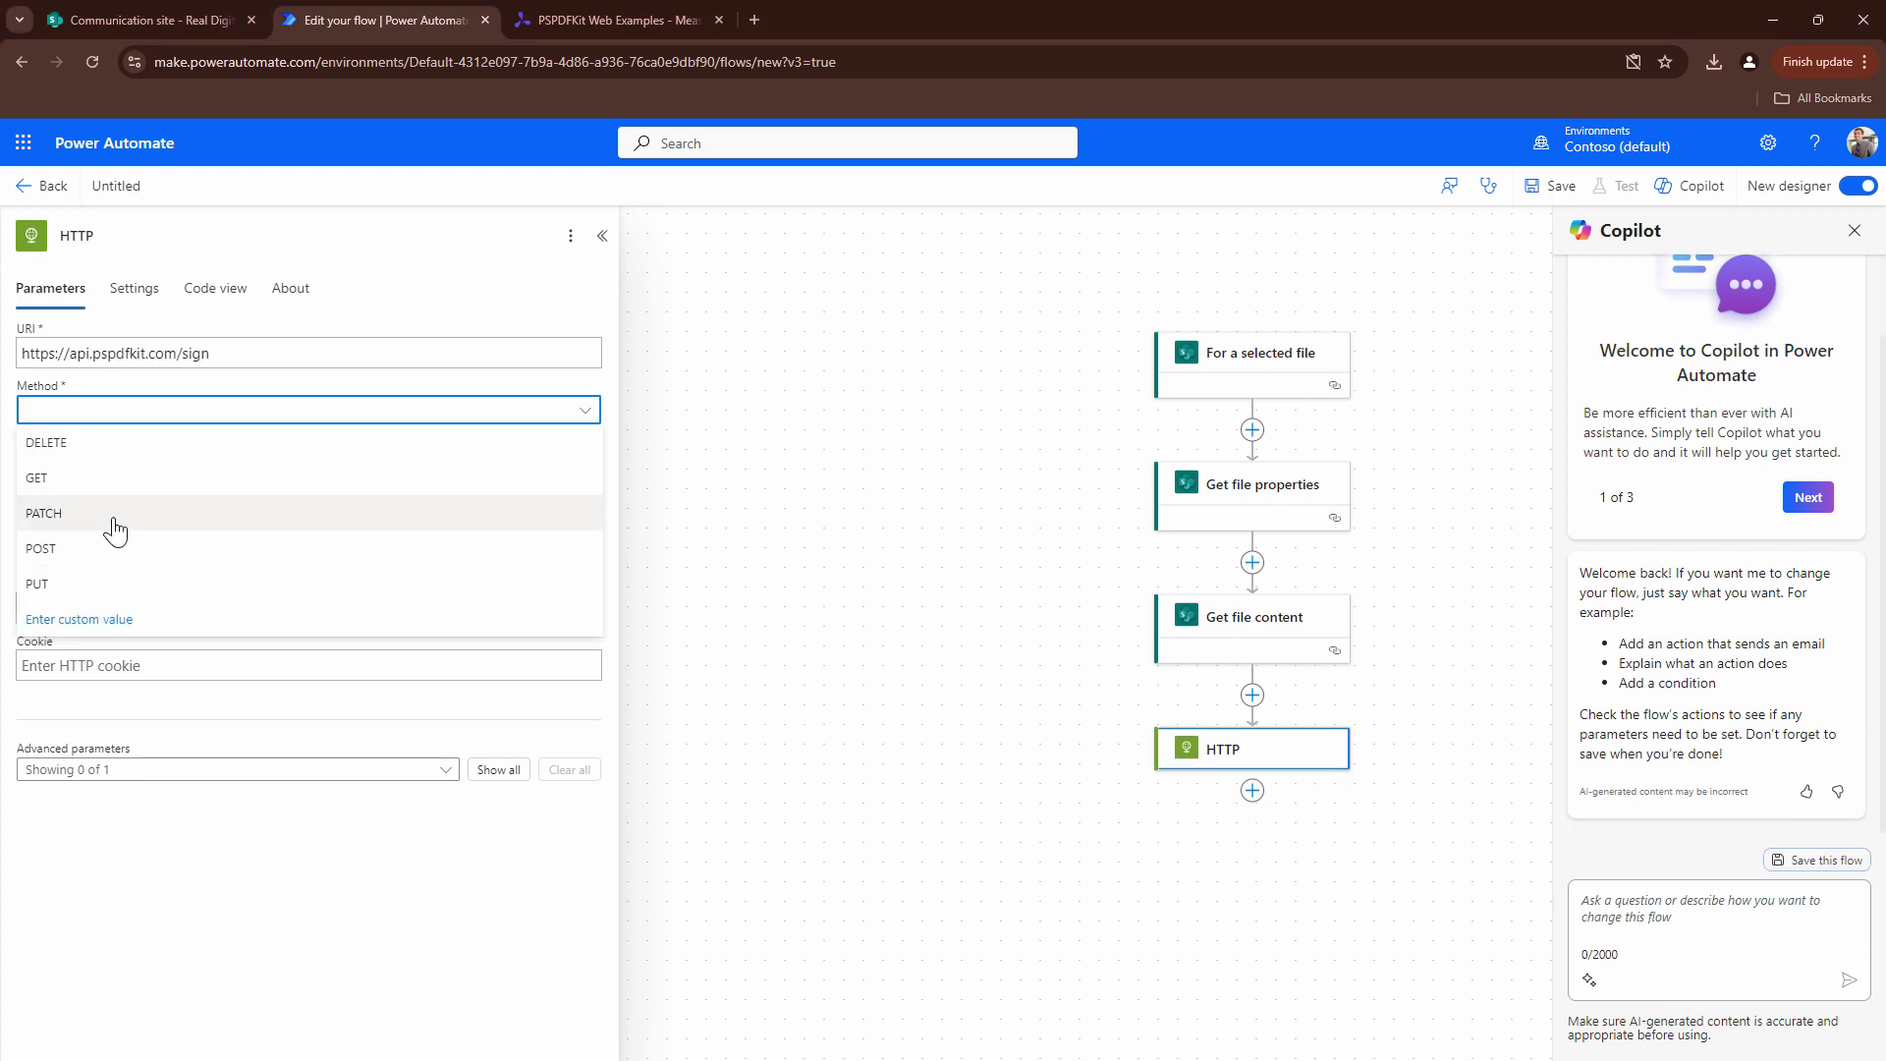
Set the HTTP method to POST and add an Authorization header with the Bearer token placeholder
click(101, 553)
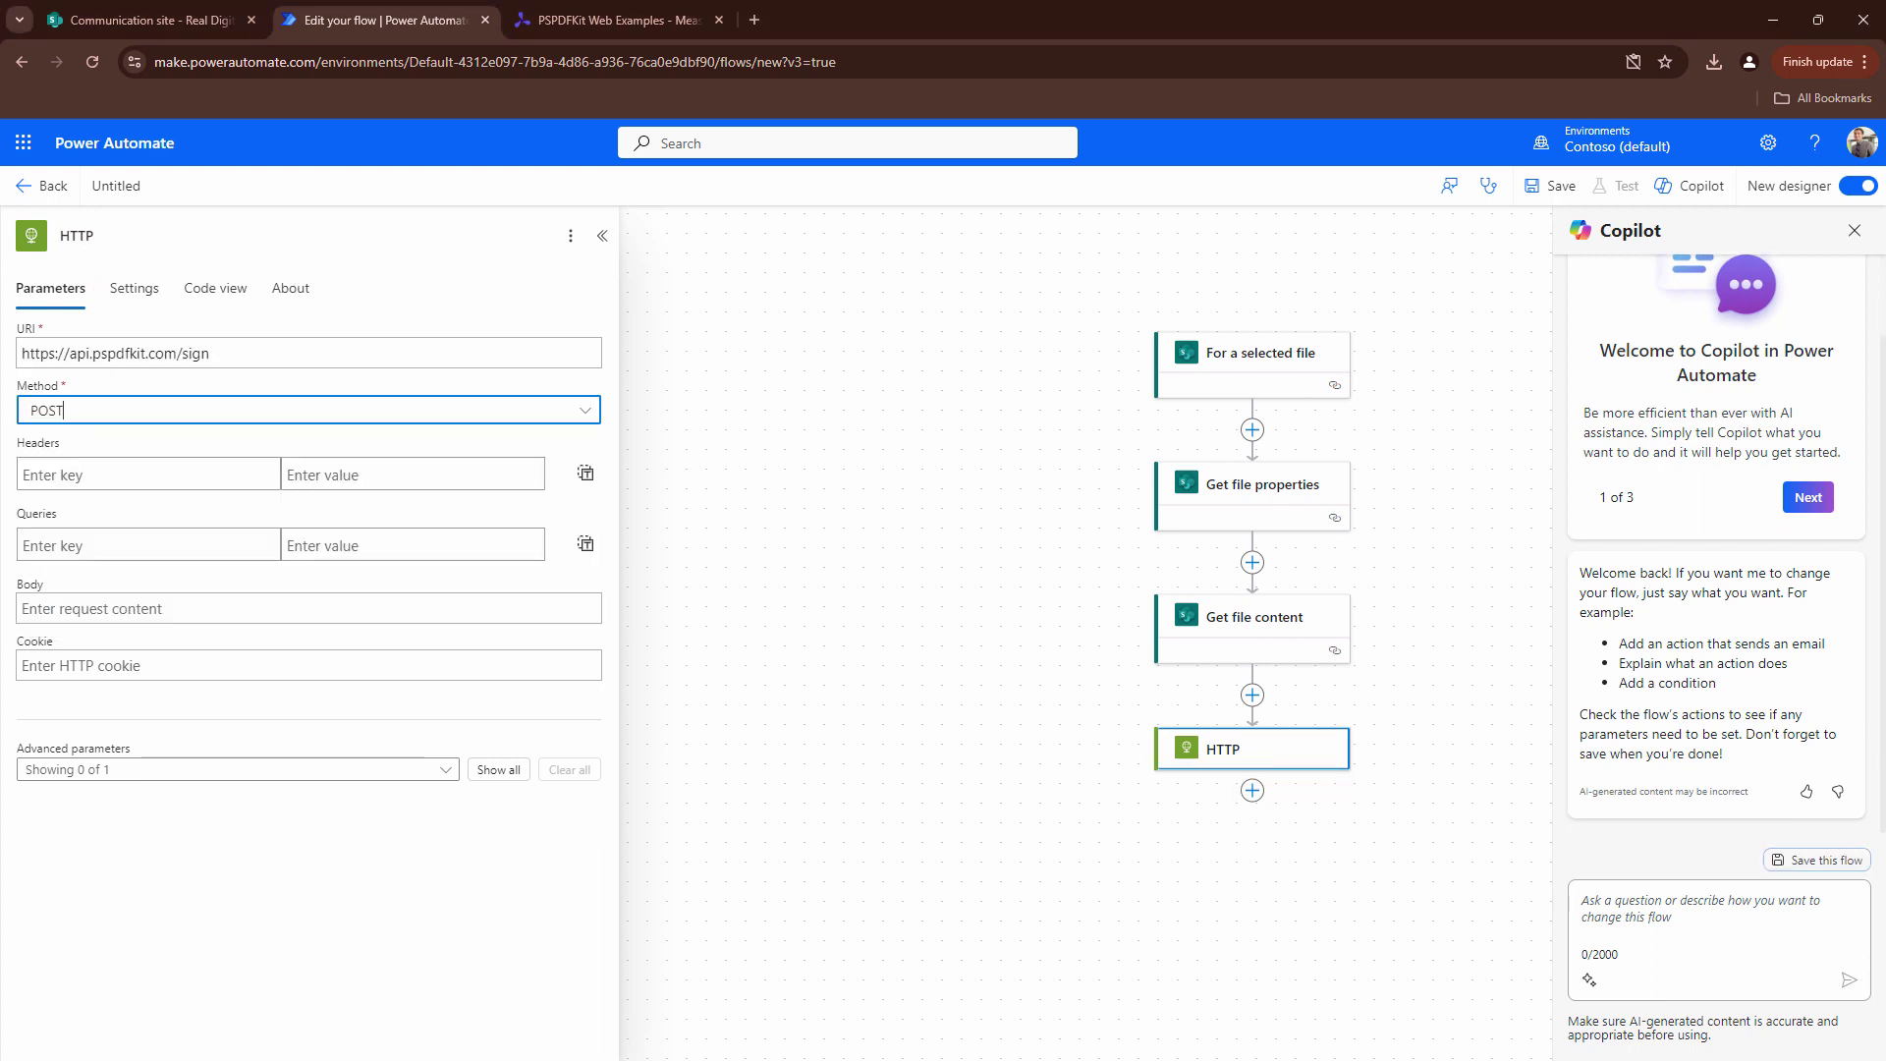
click(157, 469)
text(Authorization)
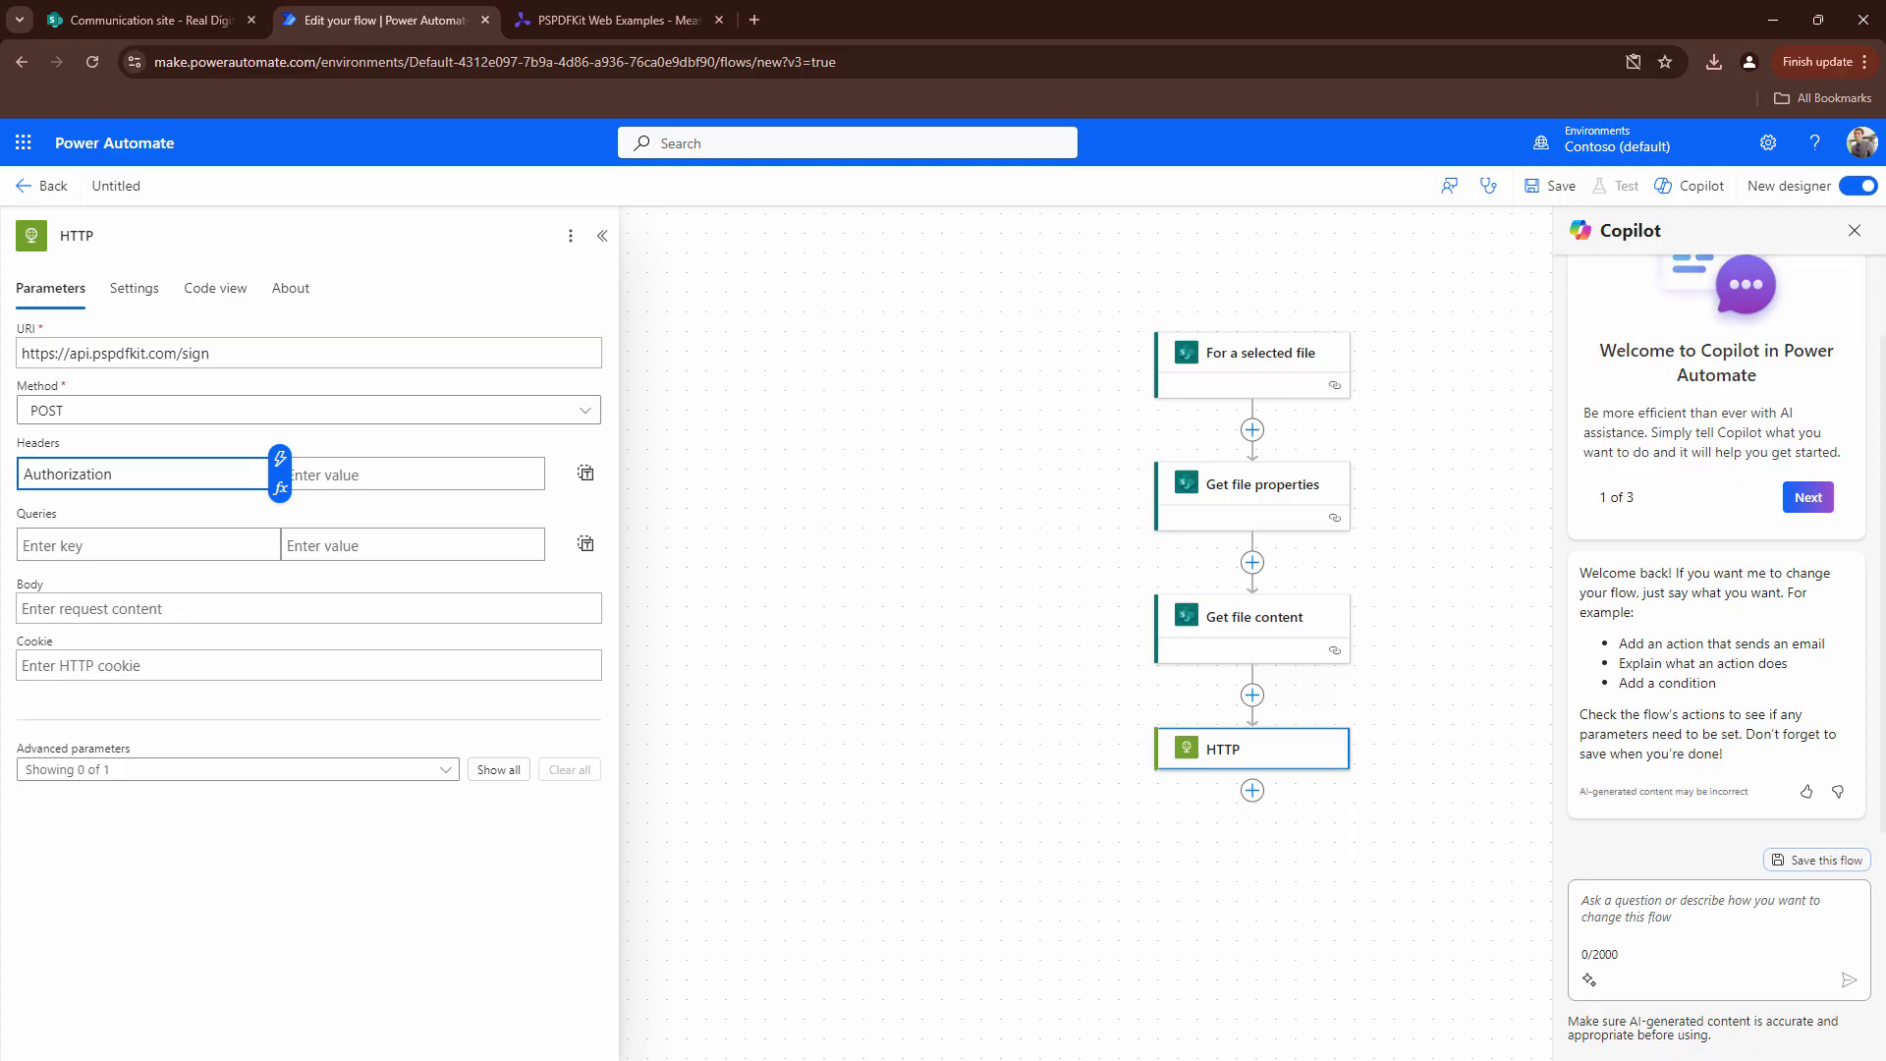
key(alt+Tab)
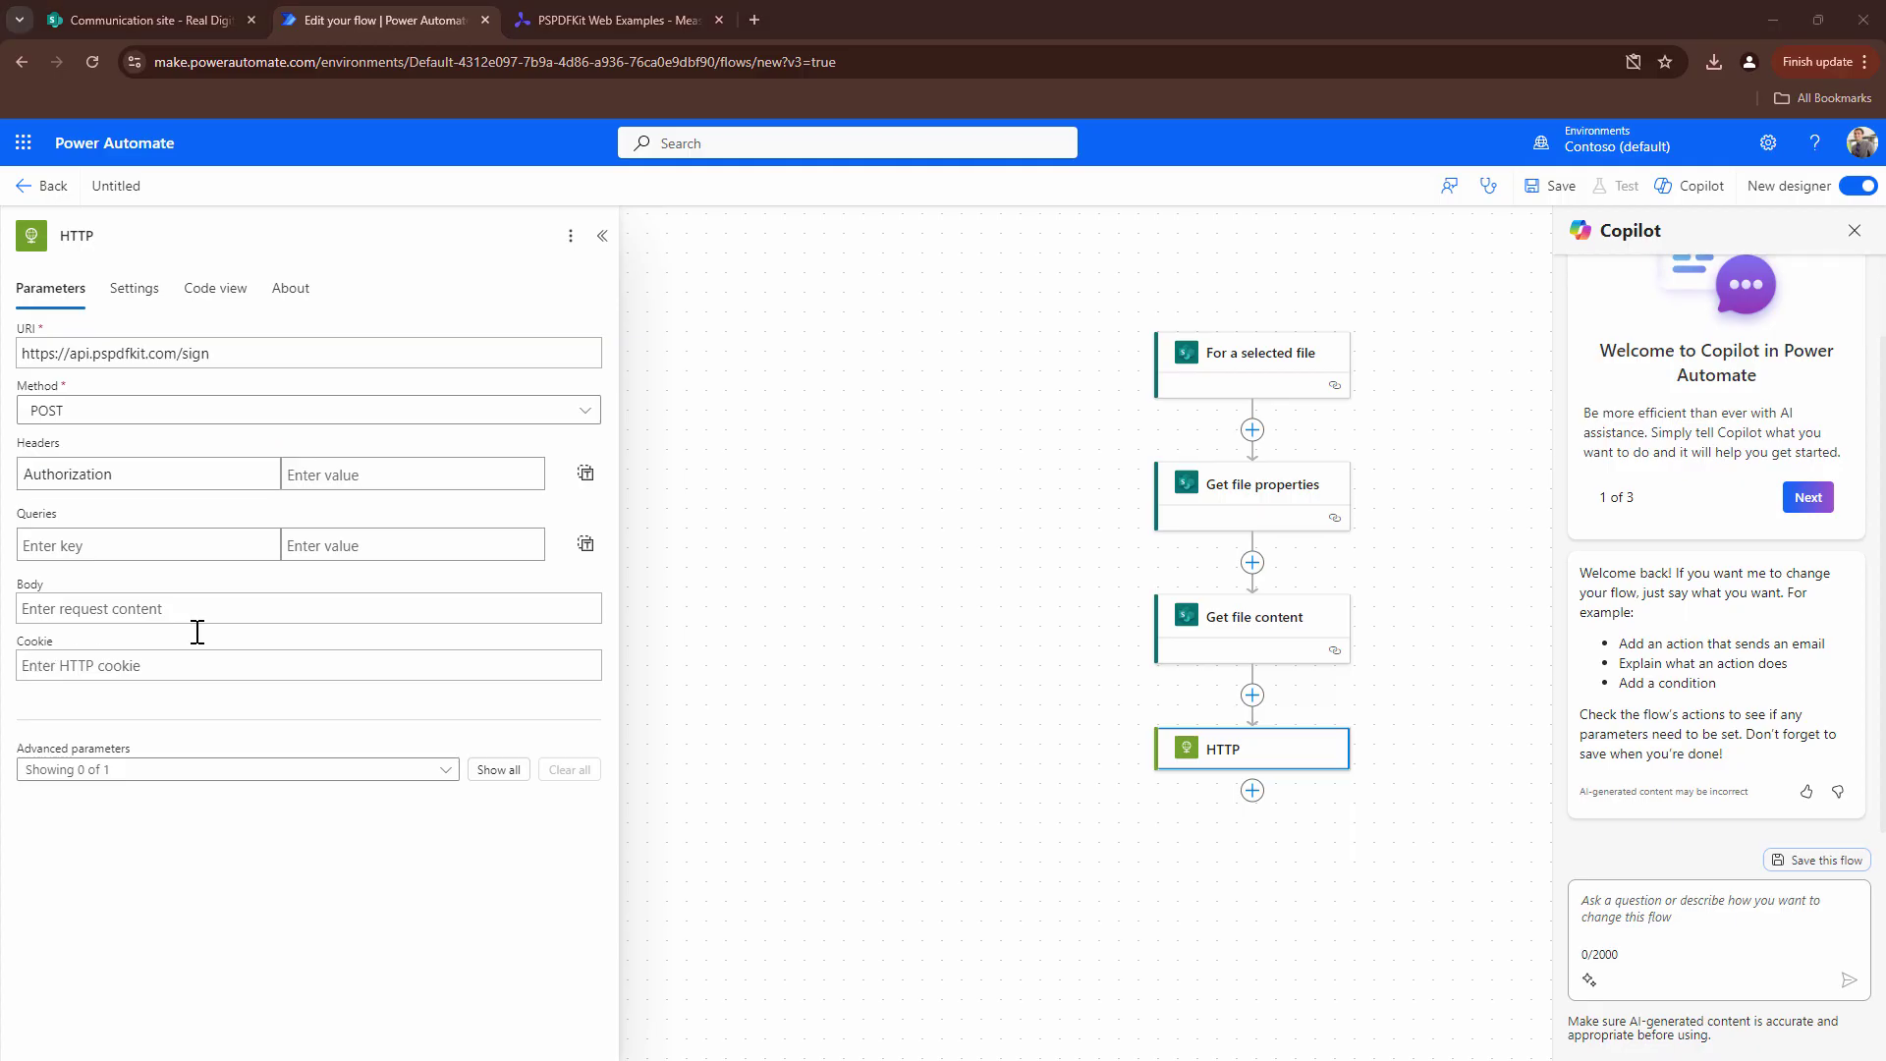
click(528, 473)
key(ctrl+v)
key(BackSpace)
key(BackSpace)
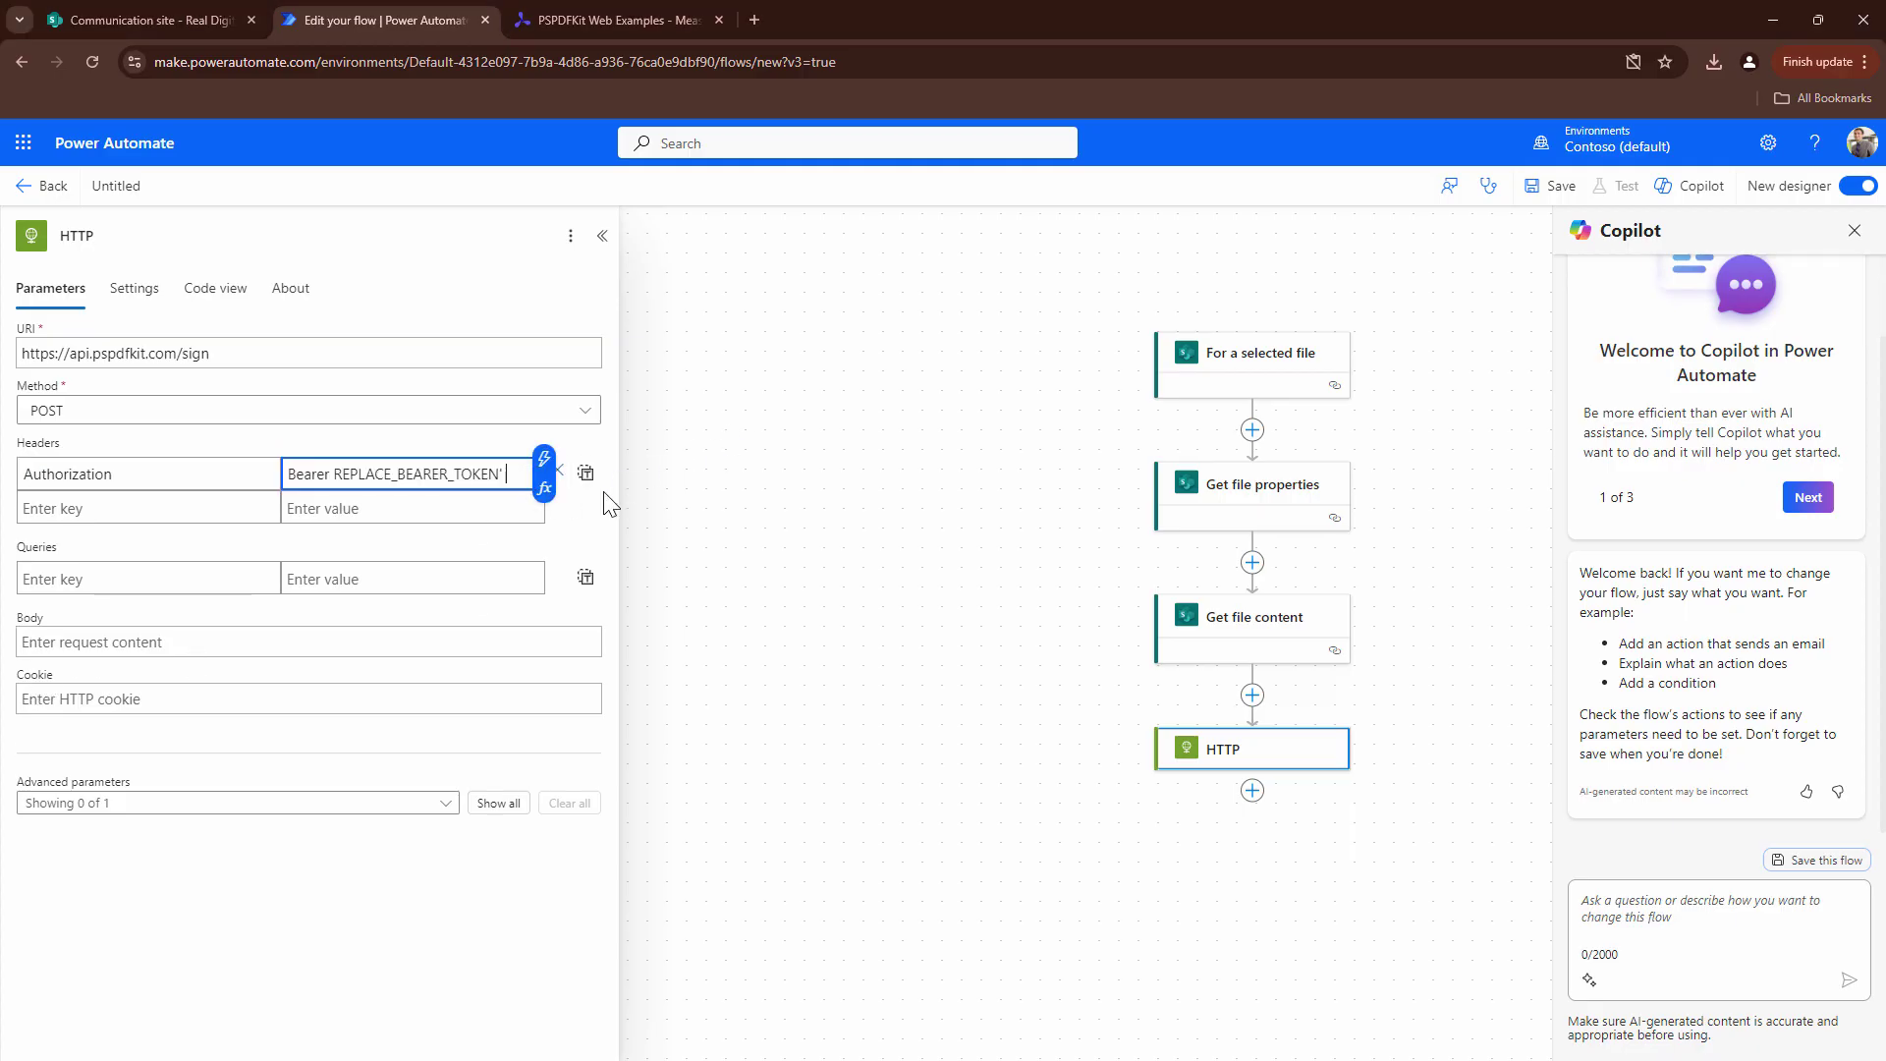
key(alt+Tab)
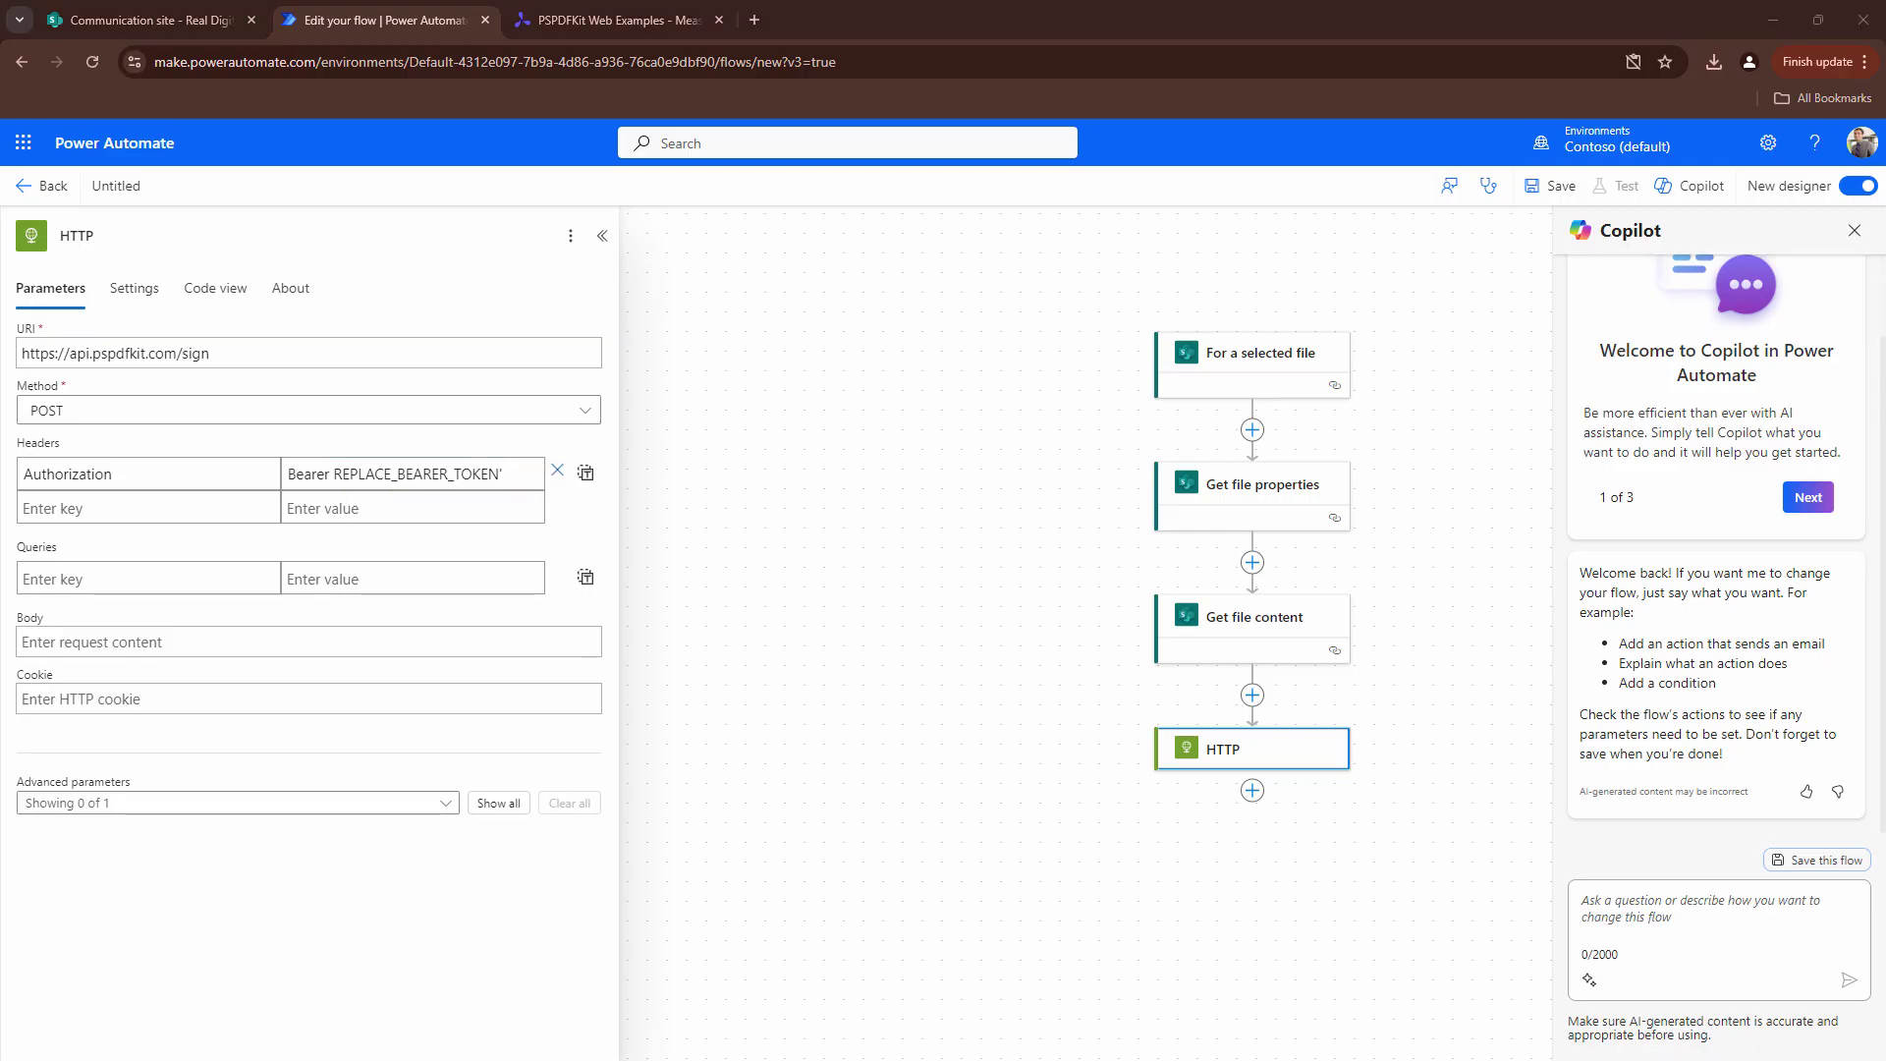
Add a content-type header with the value multipart/form-data
click(215, 507)
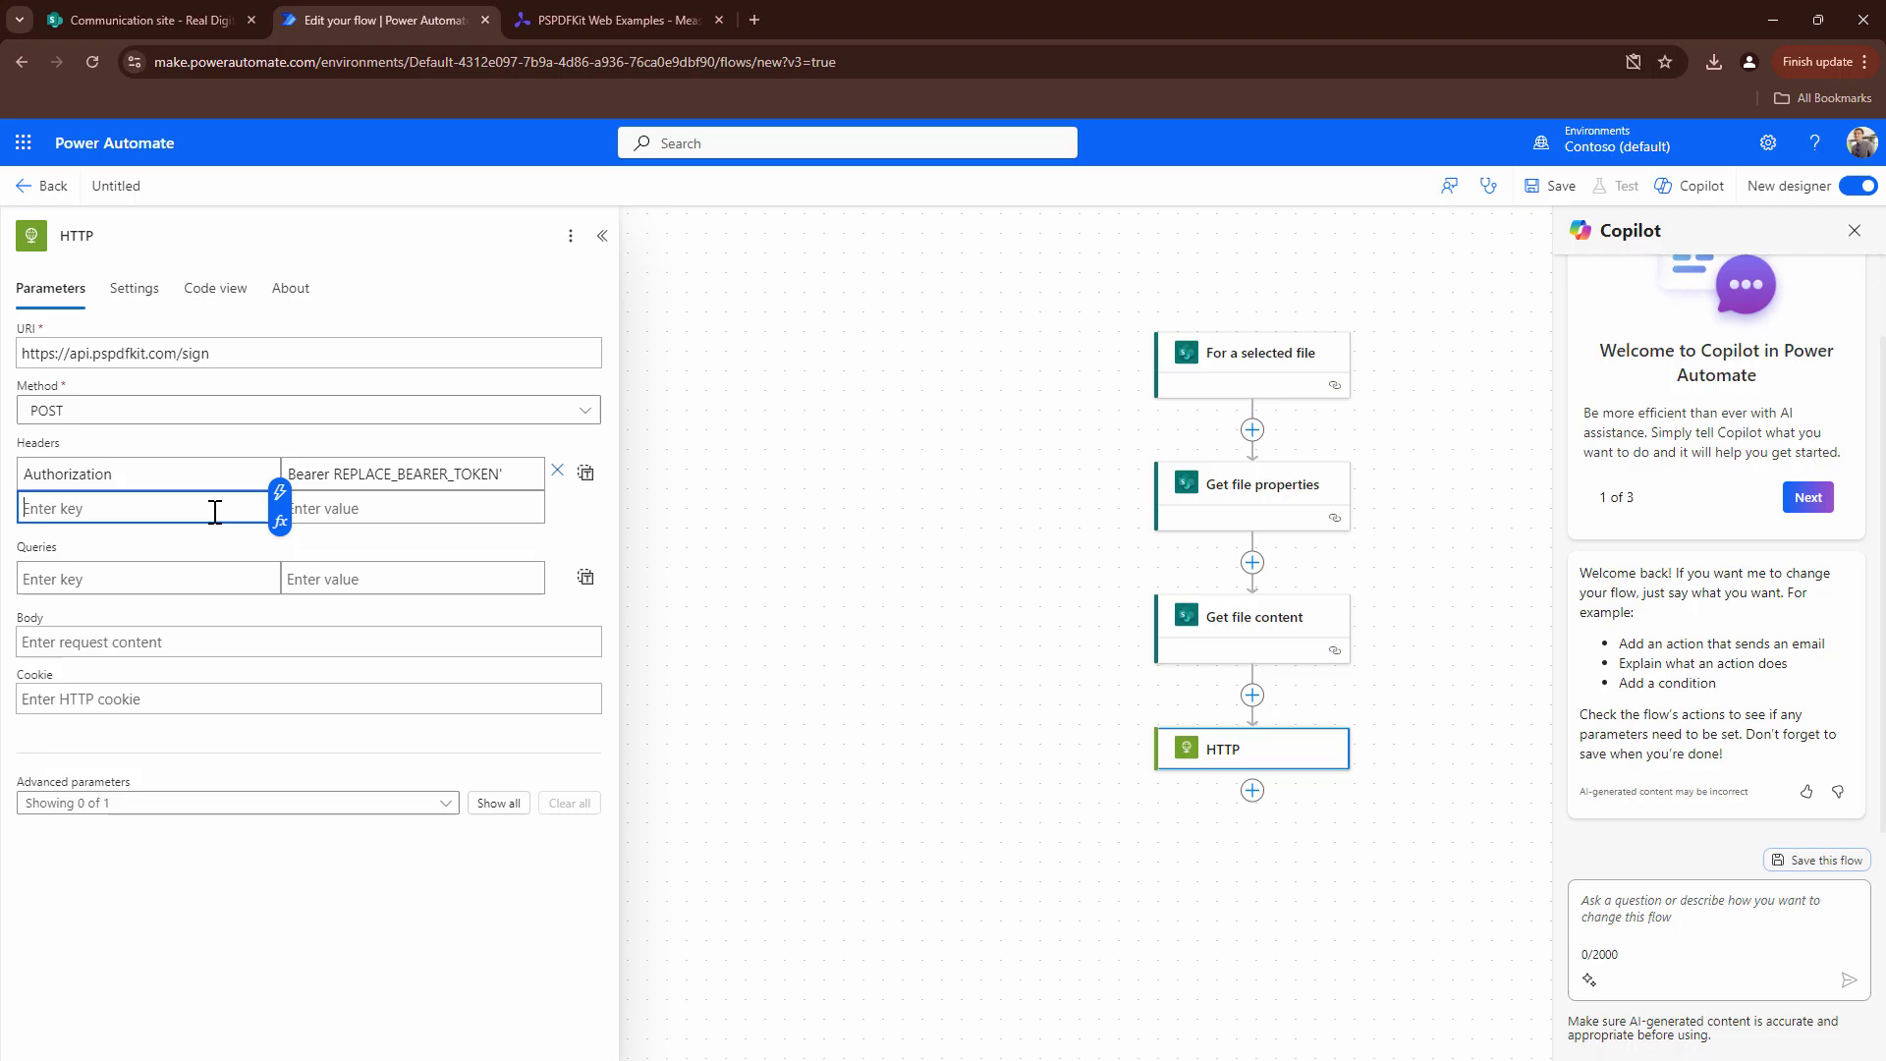
text(content-type)
click(404, 514)
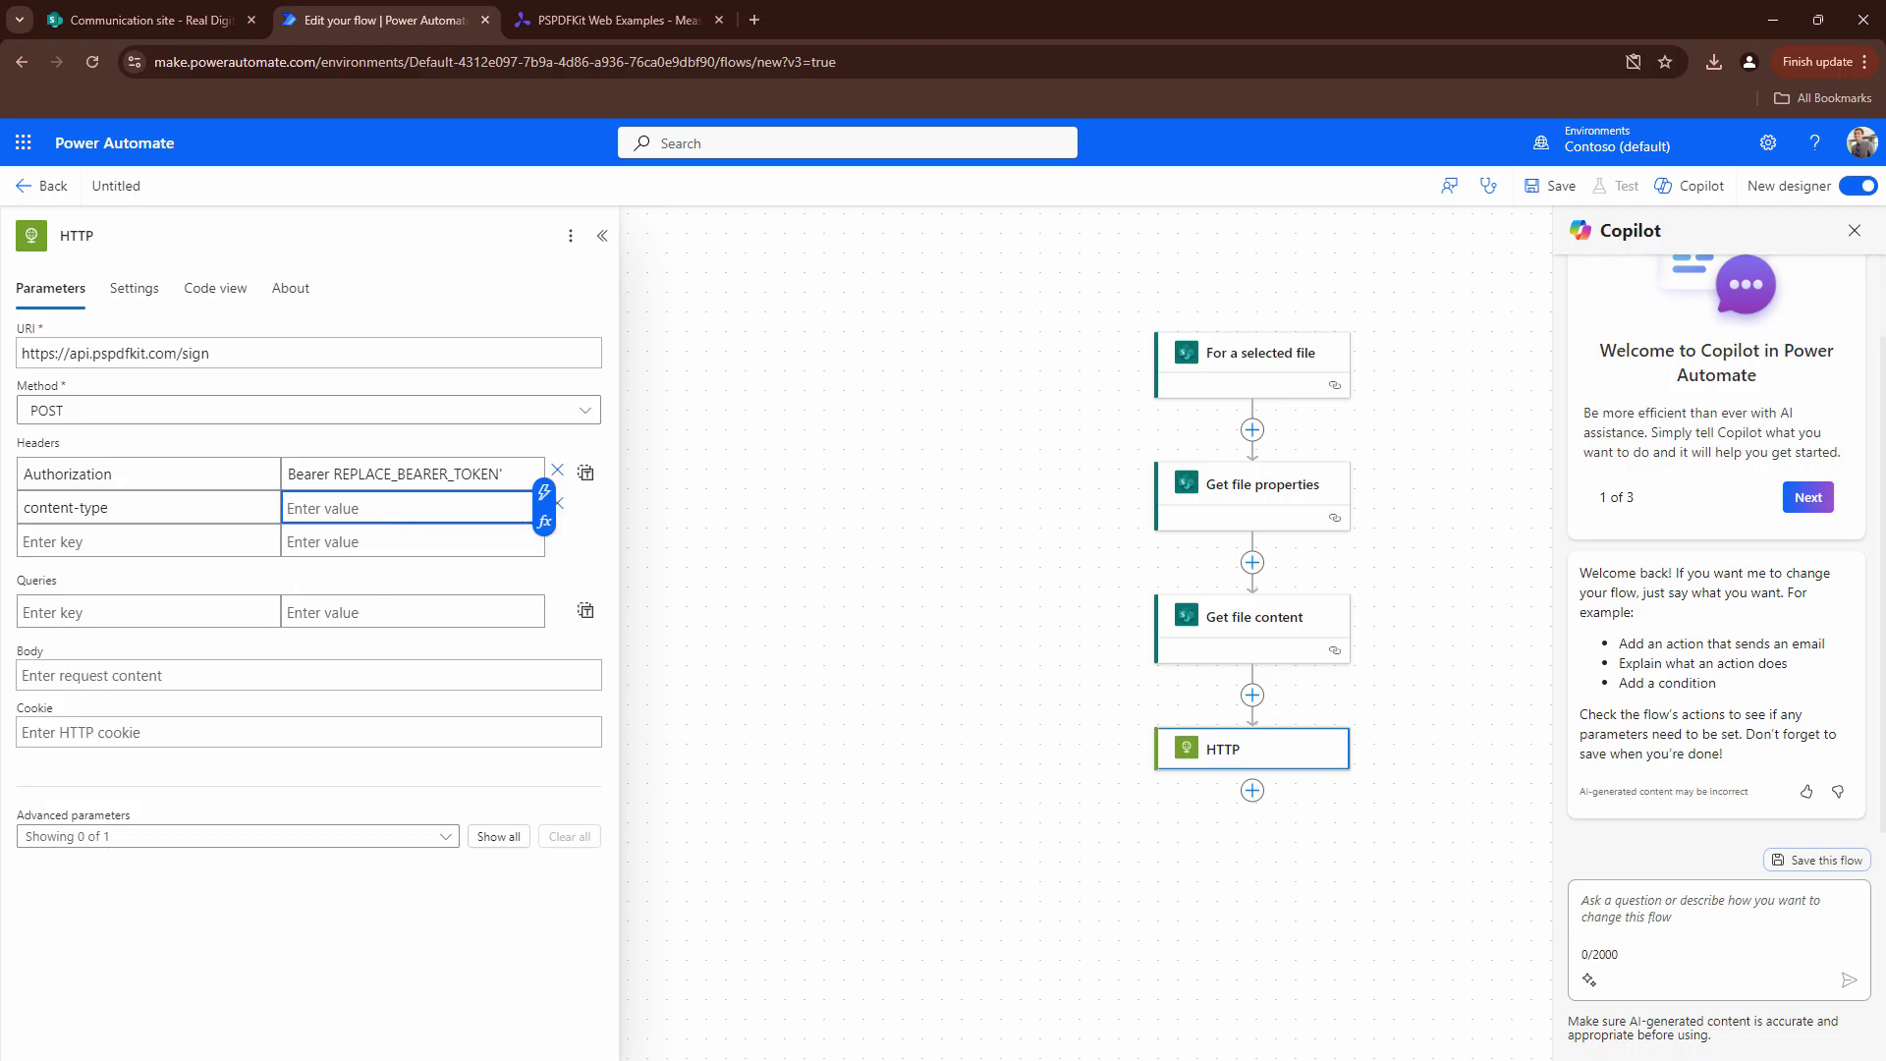
key(alt+Tab)
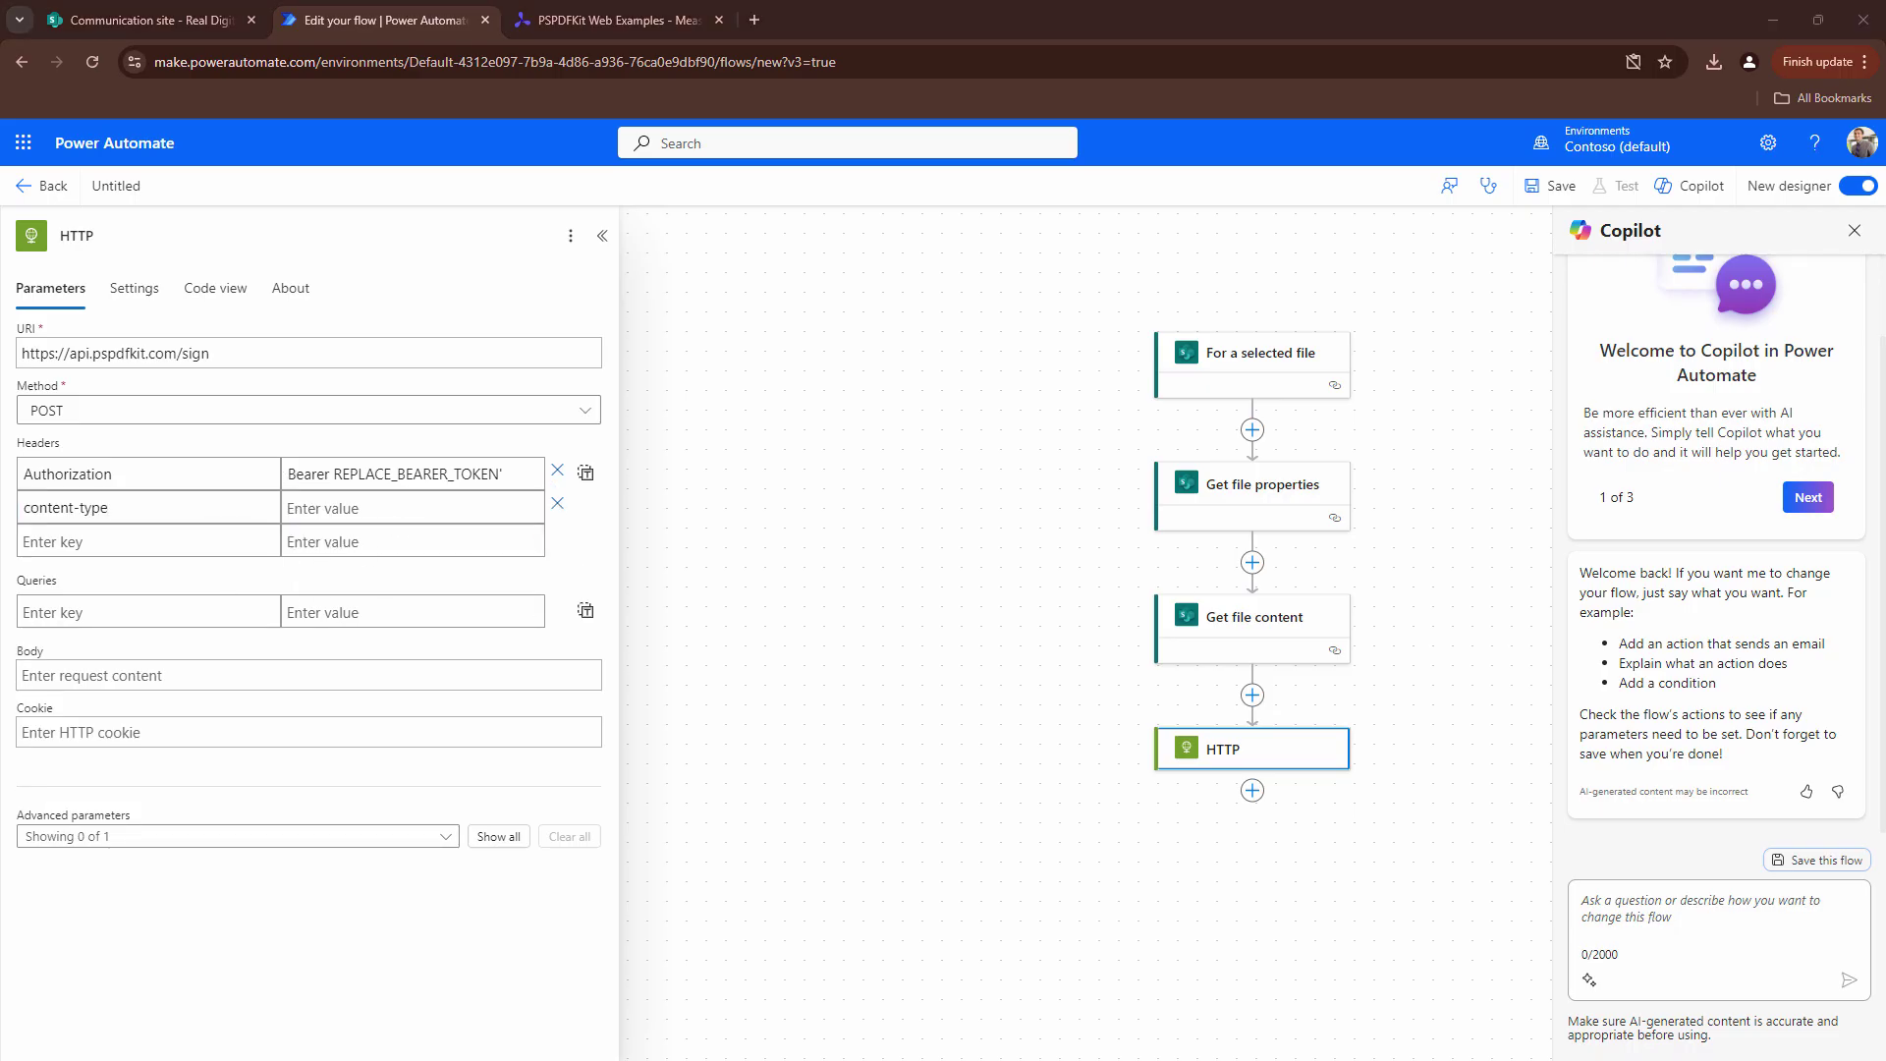
key(alt+Tab)
text(multipart/form-data)
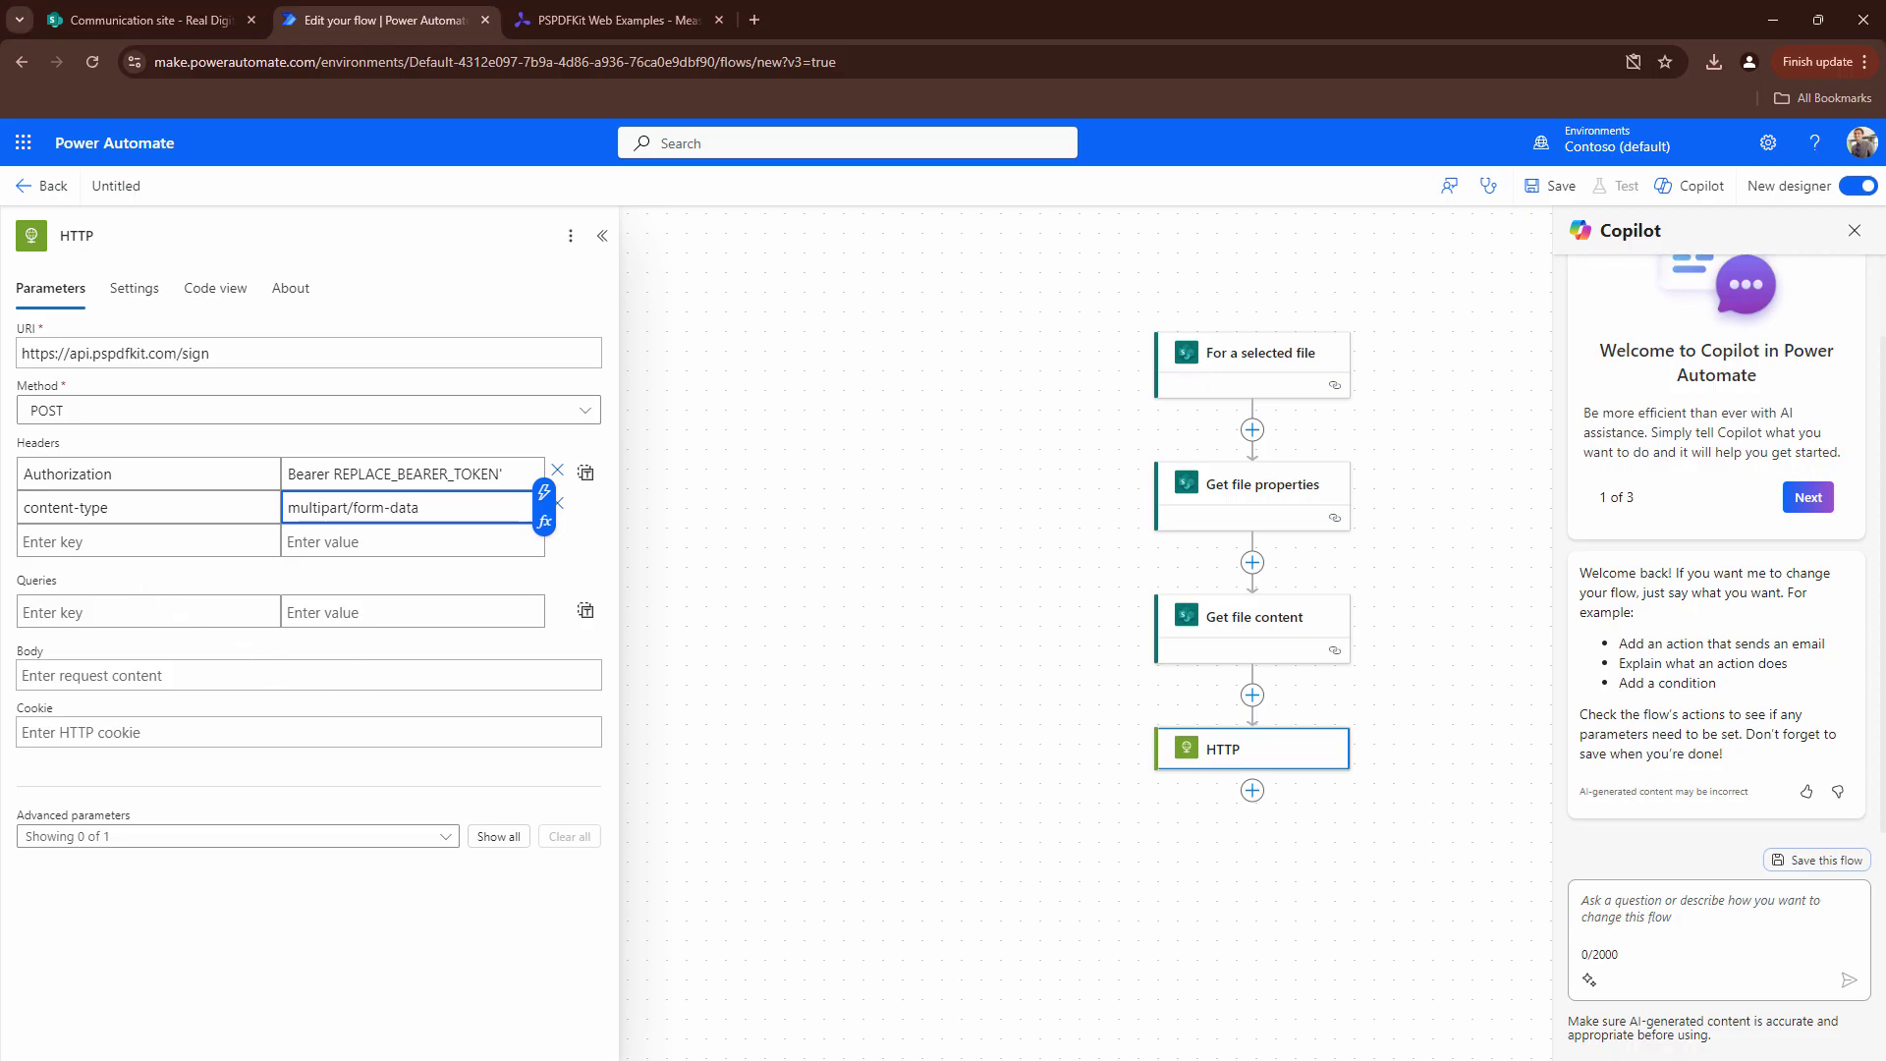
key(alt+Tab)
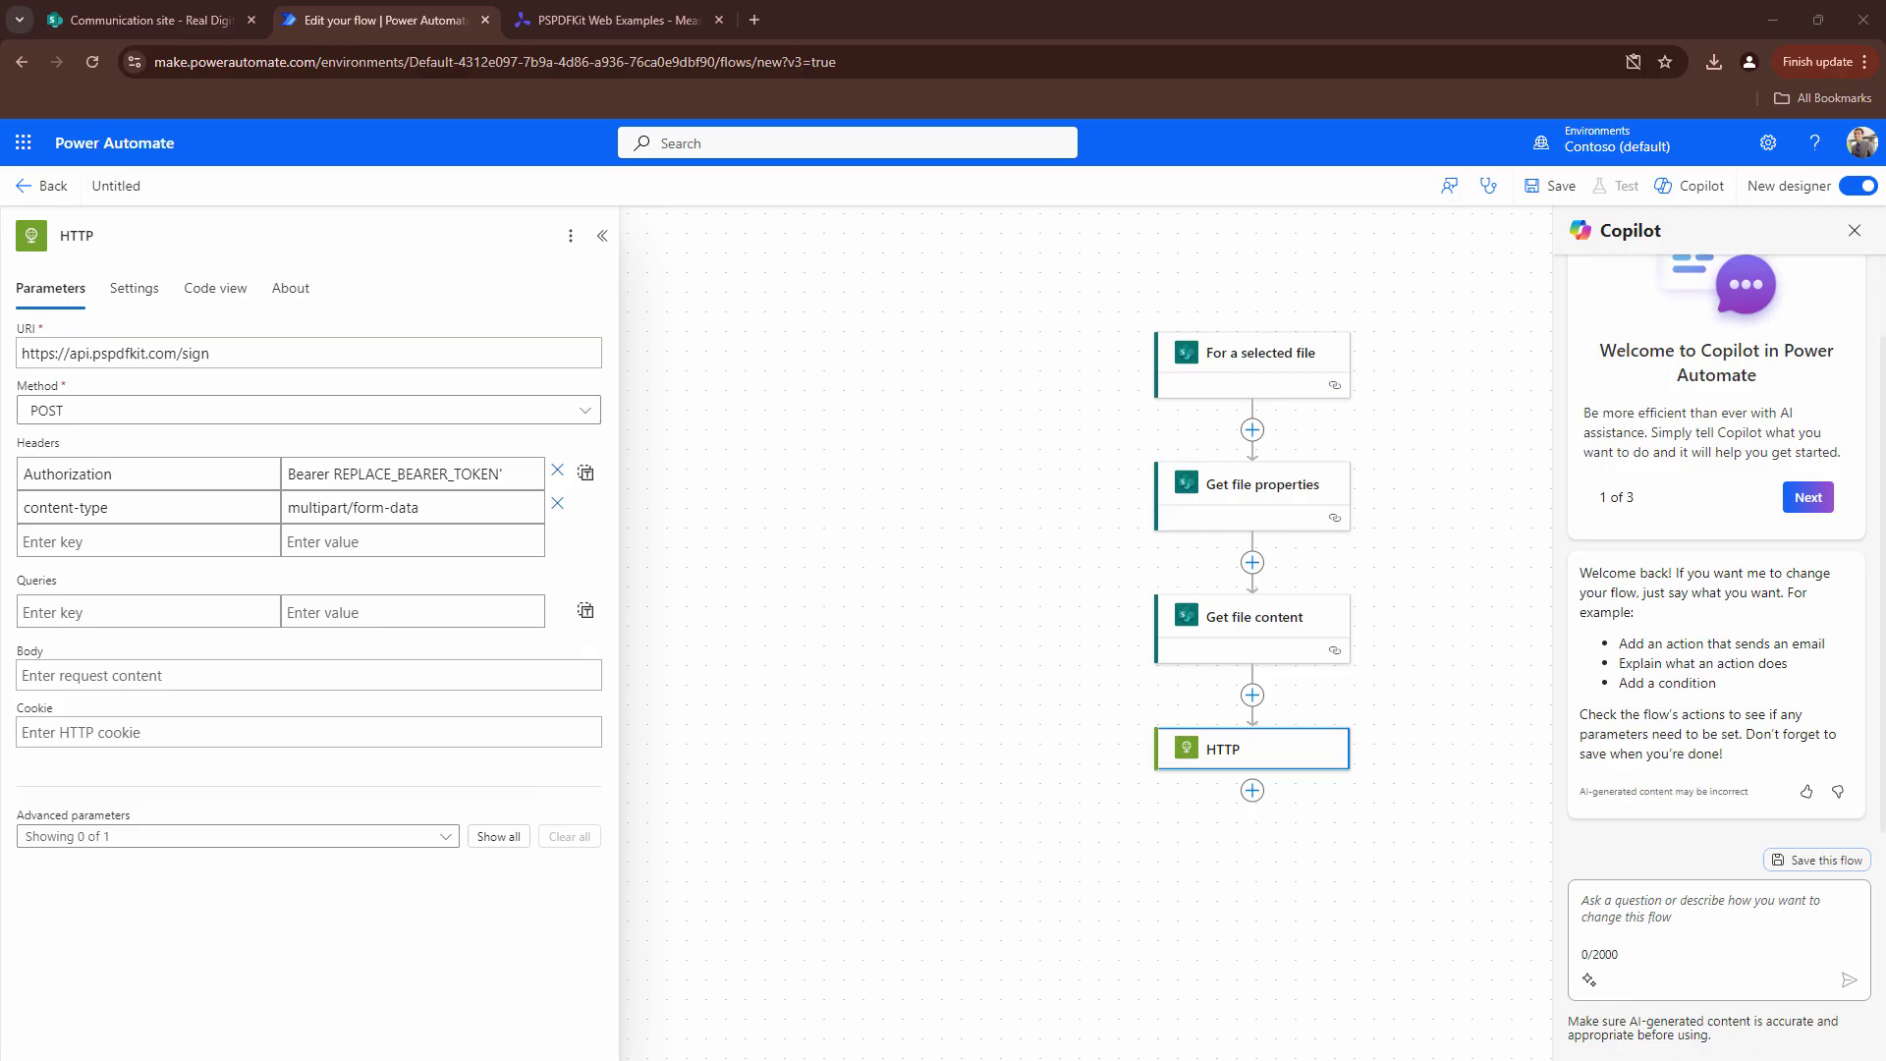
Paste the multipart body into Notepad and select signatureAndDescription and rect 127,328,150,100
key(alt+Tab)
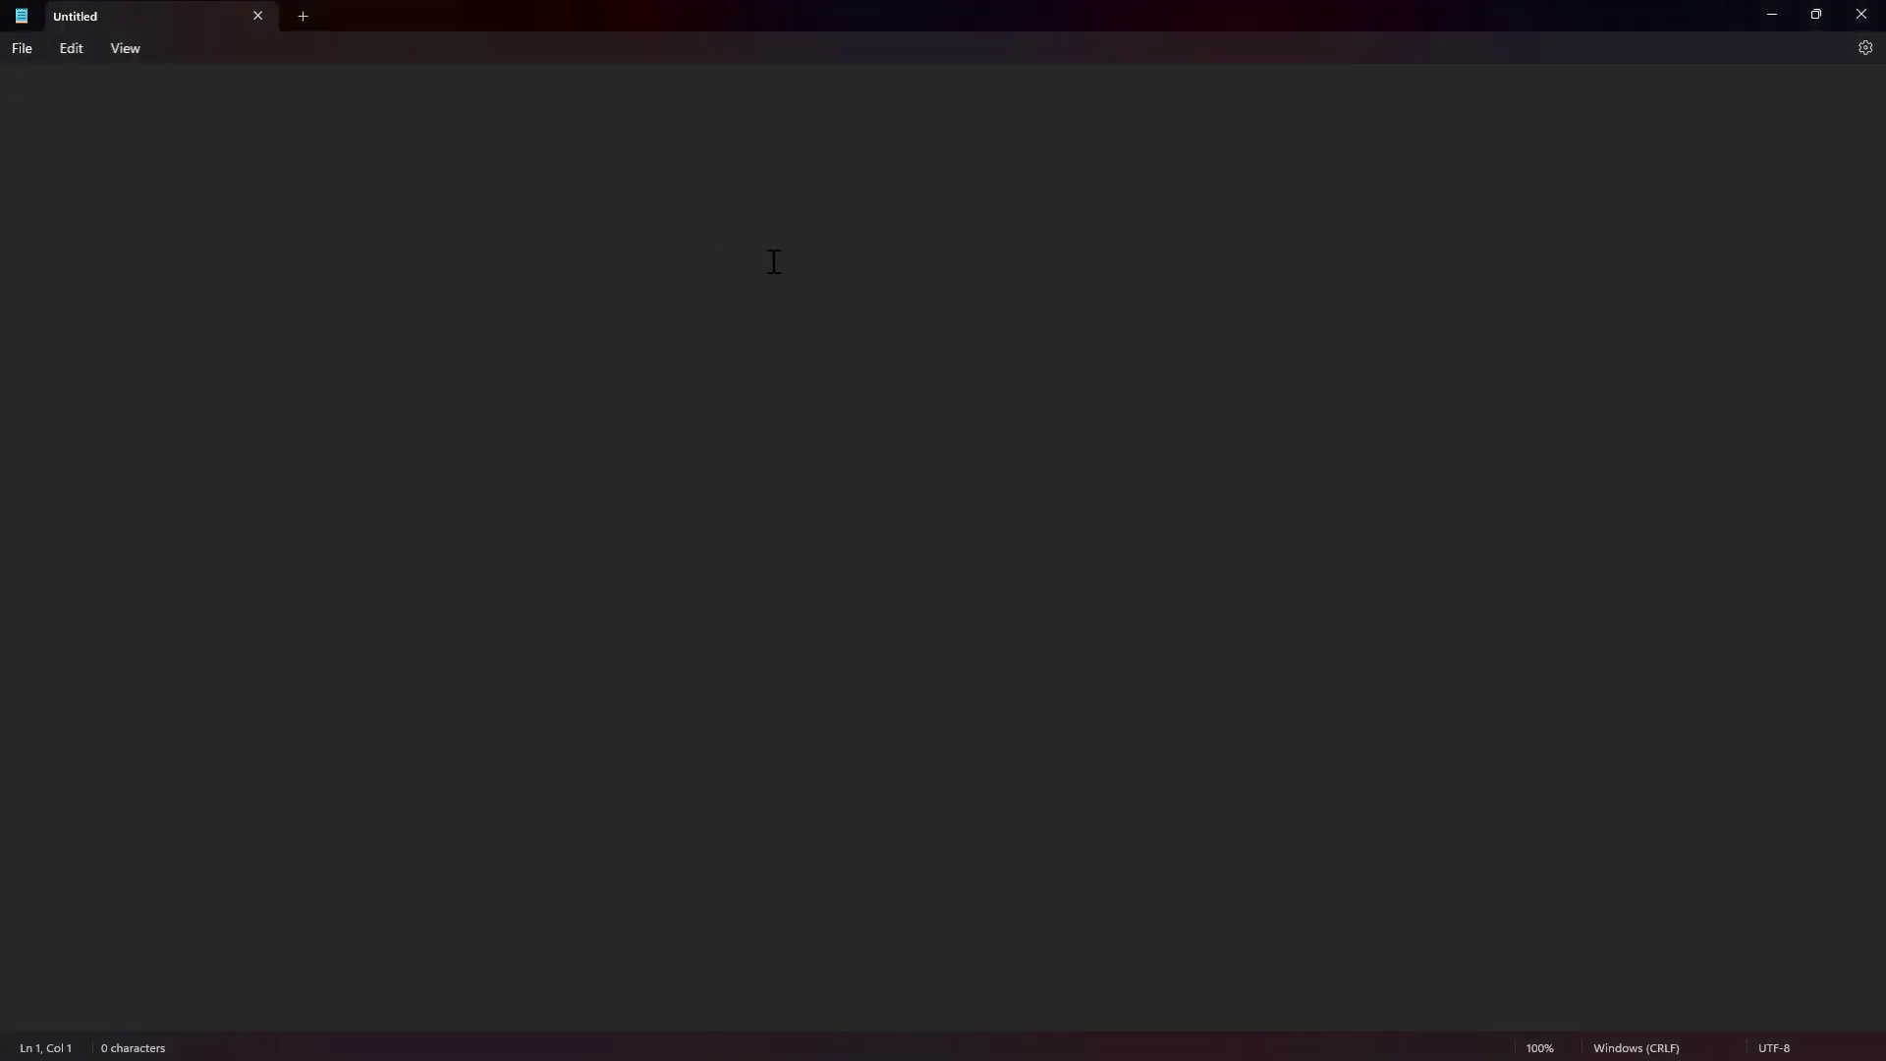
text({   "$multipart": [     {       "headers": {         "Content-Disposition": "form-data; name=\"file\"; filename=\"@{triggerBody()?['entity']['fileName']}\"",         "Content-Type": "application/pdf"       },       "body": @{body('Get_file_content')}     },     {       "headers": {         "Content-Disposition": "form-data; name=\"data\""       },       "body": "{\"signatureType\":\"cades\",\"flatten\":false,\"appearance\":{\"mode\":\"signatureAndDescription\",\"contentType\":\"image/png\",\"showSigner\":true,\"showReason\":true,\"showLocation\":true,\"showWatermark\":true,\"showSignDate\":true},\"position\":{\"pageIndex\":0,\"rect\":[127,328,150,100]},\"signatureMetadata\":{\"signerName\":\"@{base64ToString(triggerOutputs()?['headers']?['x-ms-user-name-encoded'])}\",\"signatureReason\":\"accepted\",\"signatureLocation\":\"United Kingdom\"},\"cadesLevel\":\"b-lt\"}"     },     {       "headers": {         "Content-Disposition": "form-data; name=\"image\"; filename=\"@{base64ToString(triggerOutputs()['headers']?['x-ms-user-name-encoded'])}.png\"",         "Content-Type": "image/png"       },       "body": @{base64ToBinary(triggerBody()?['file']?['contentBytes'])}     },     {       "headers": {         "Content-Disposition": "form-data; name=\"graphicImage\"; filename=\"graphic.png\"",         "Content-Type": "image/png"       },       "body": @{body('Get_file_content_using_path')}     }   ],   "$content-type": "multipart/form-data" })
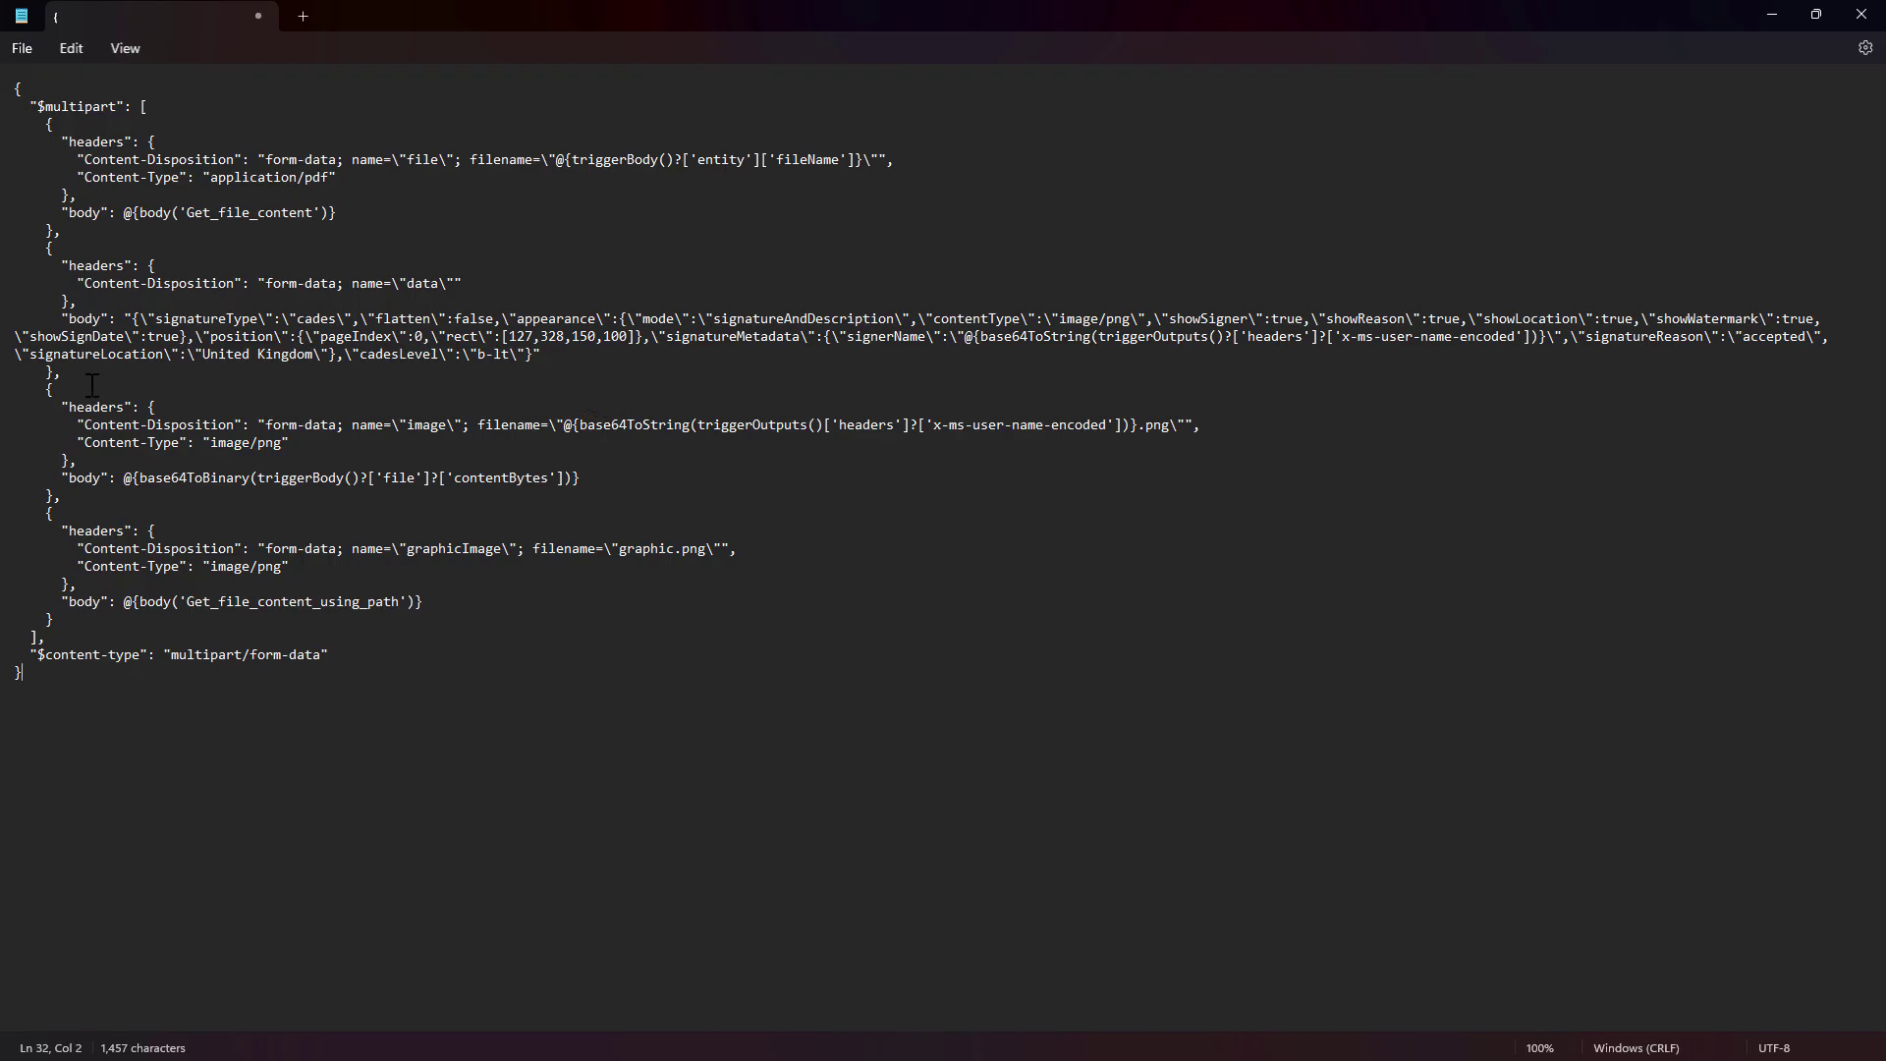
drag(62, 318, 641, 353)
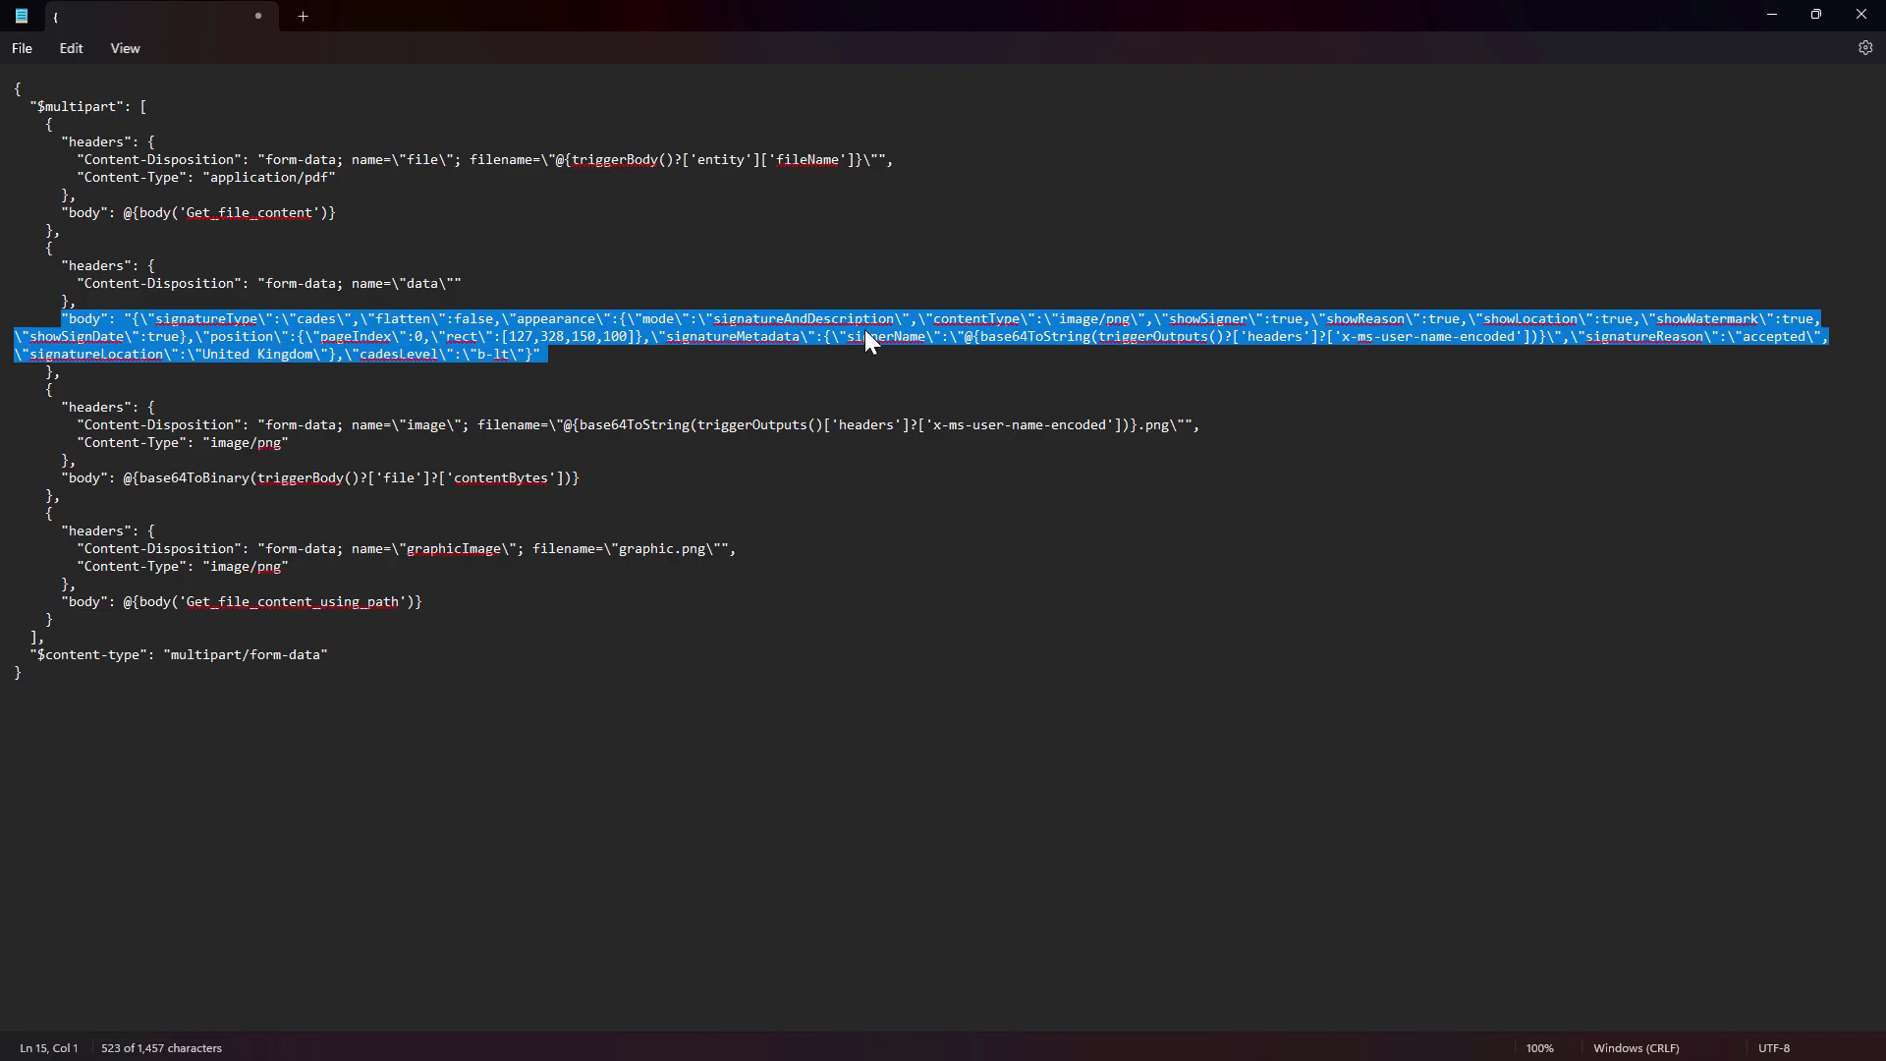
click(822, 314)
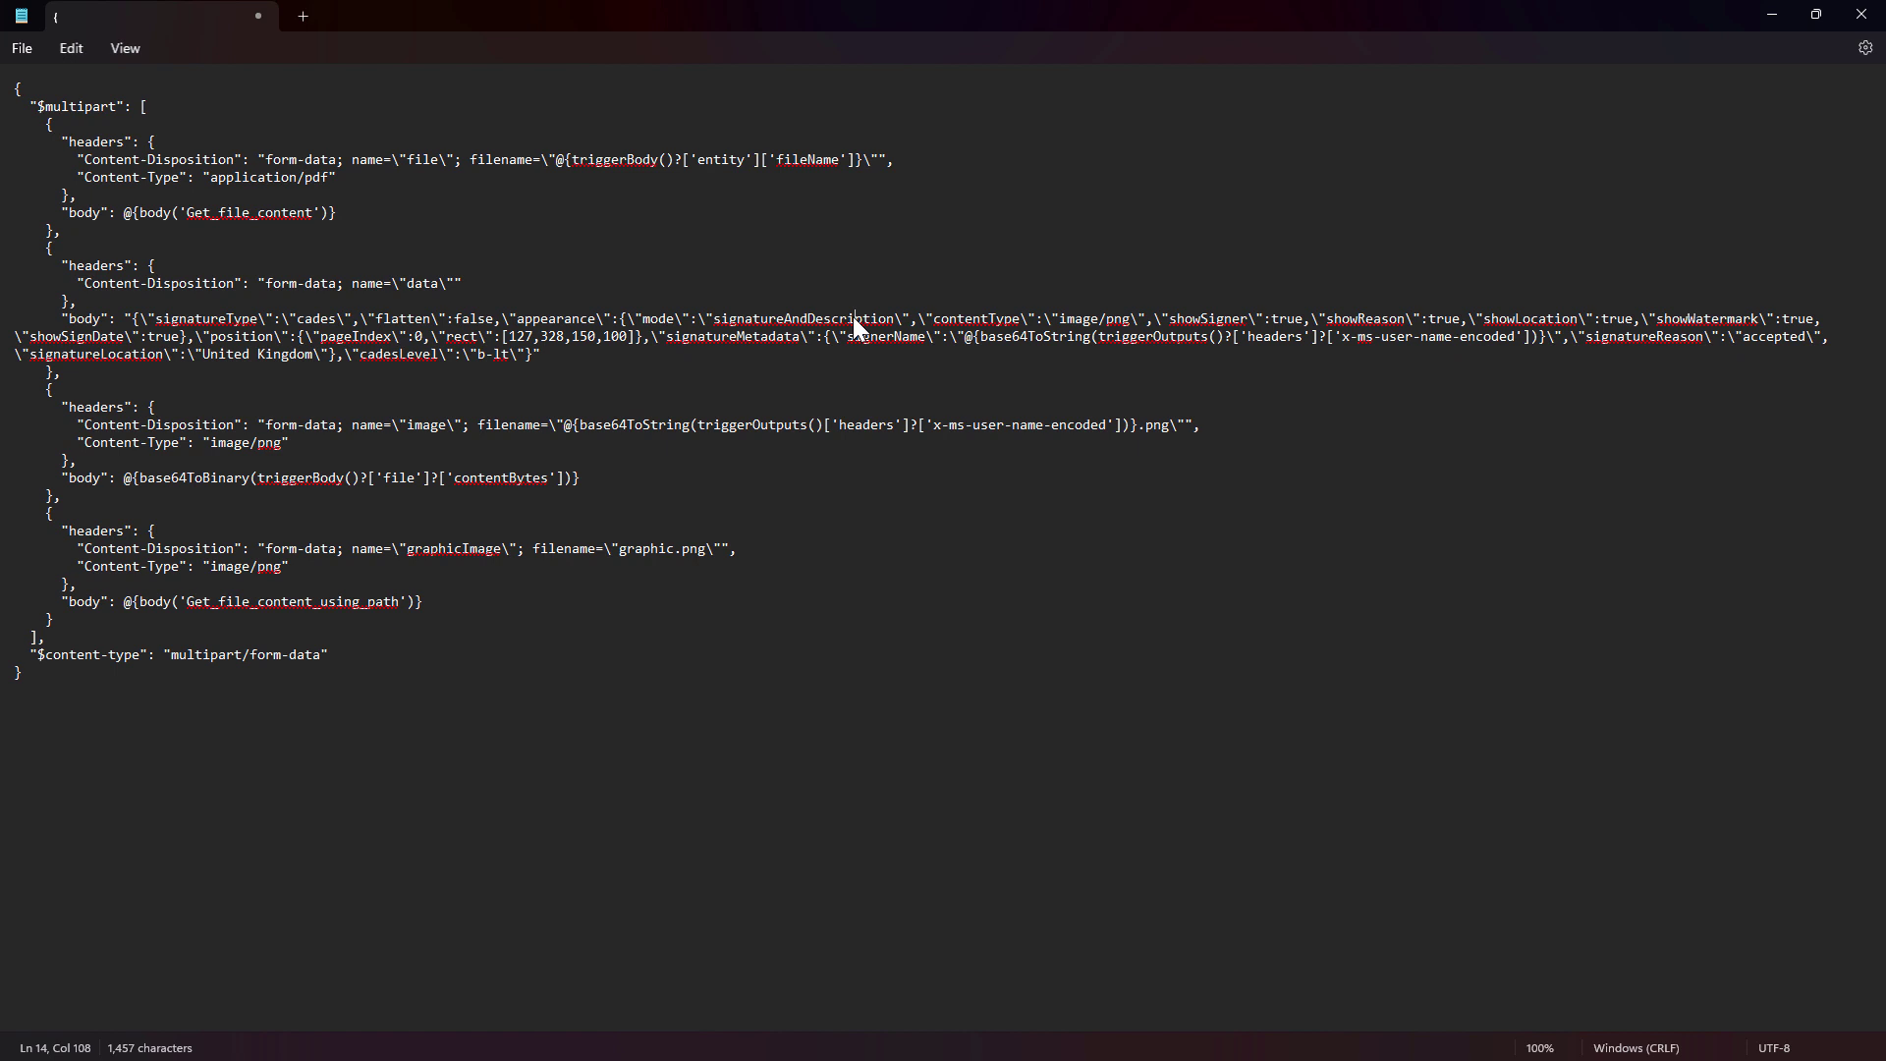
double_click(852, 316)
double_click(242, 336)
key(End)
drag(508, 337, 631, 336)
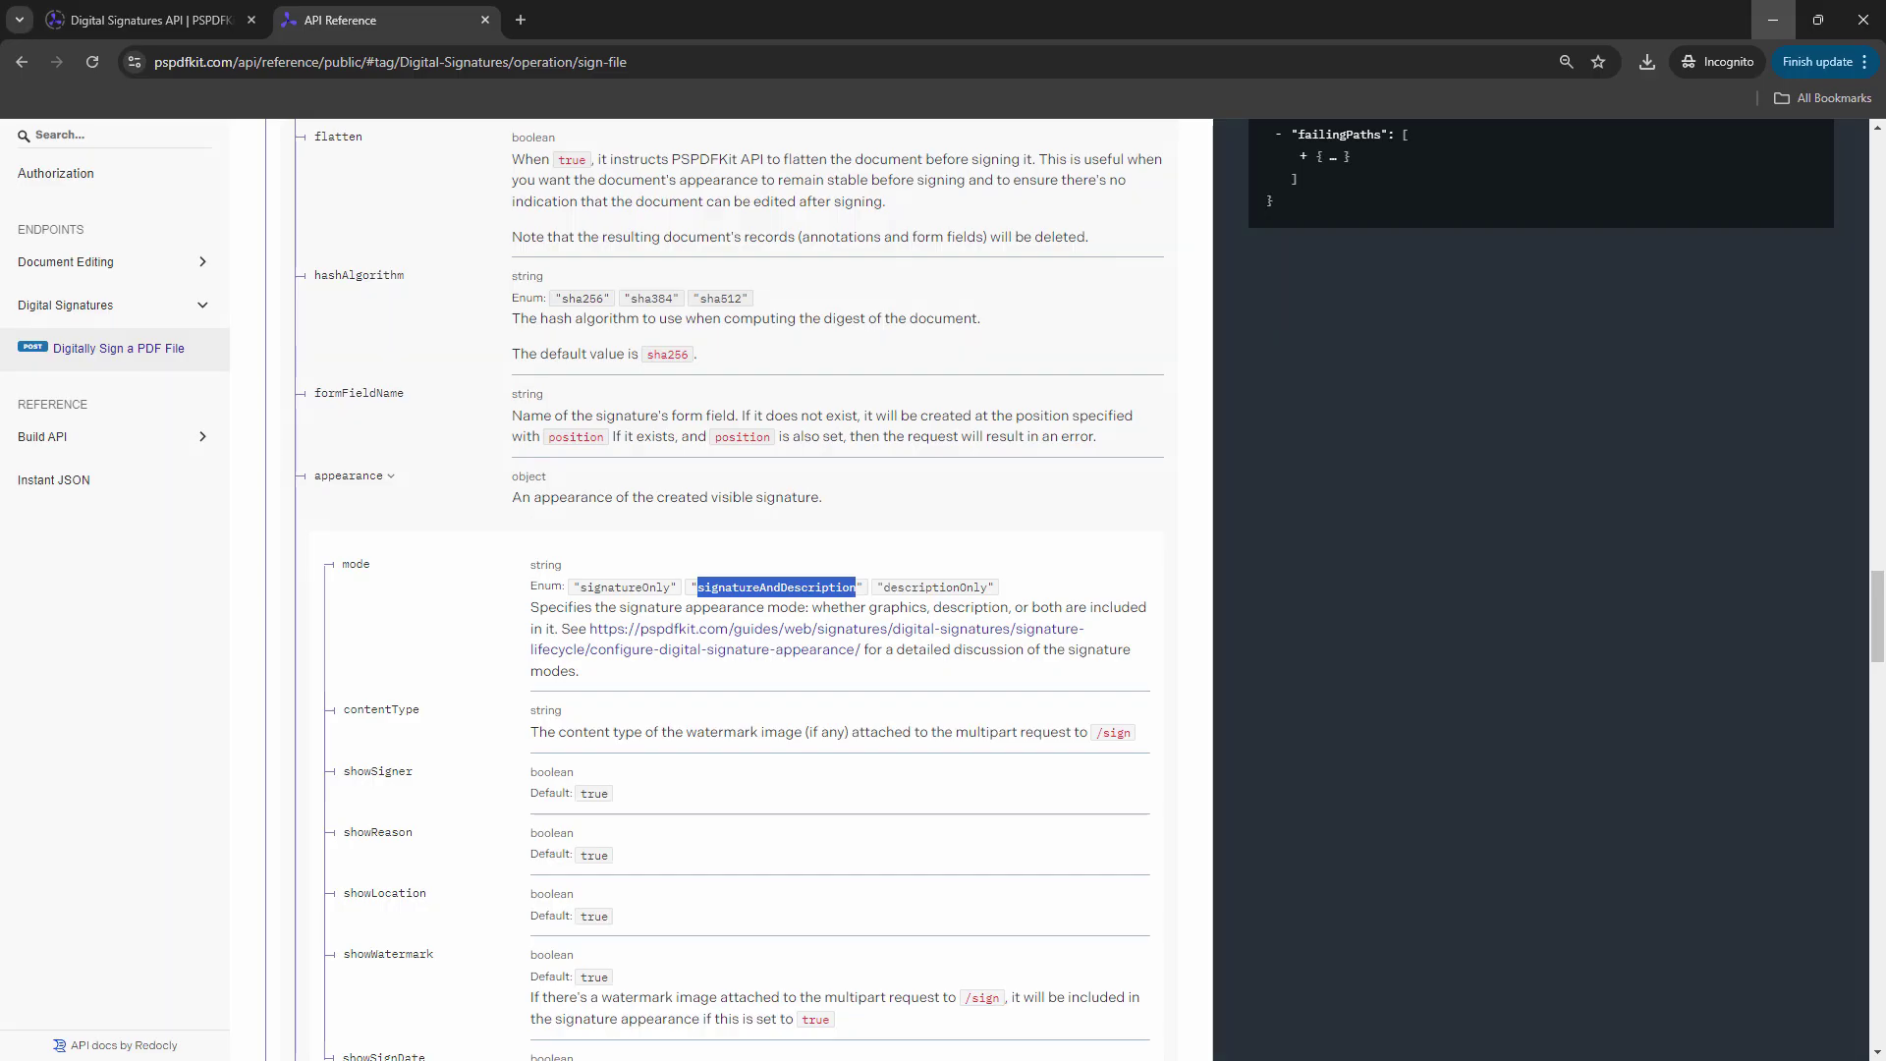
In an Incognito window, search 'PSPDFKIt Measure', open the Measurement Tools demo and browse for the contract PDF
key(ctrl+shift+n)
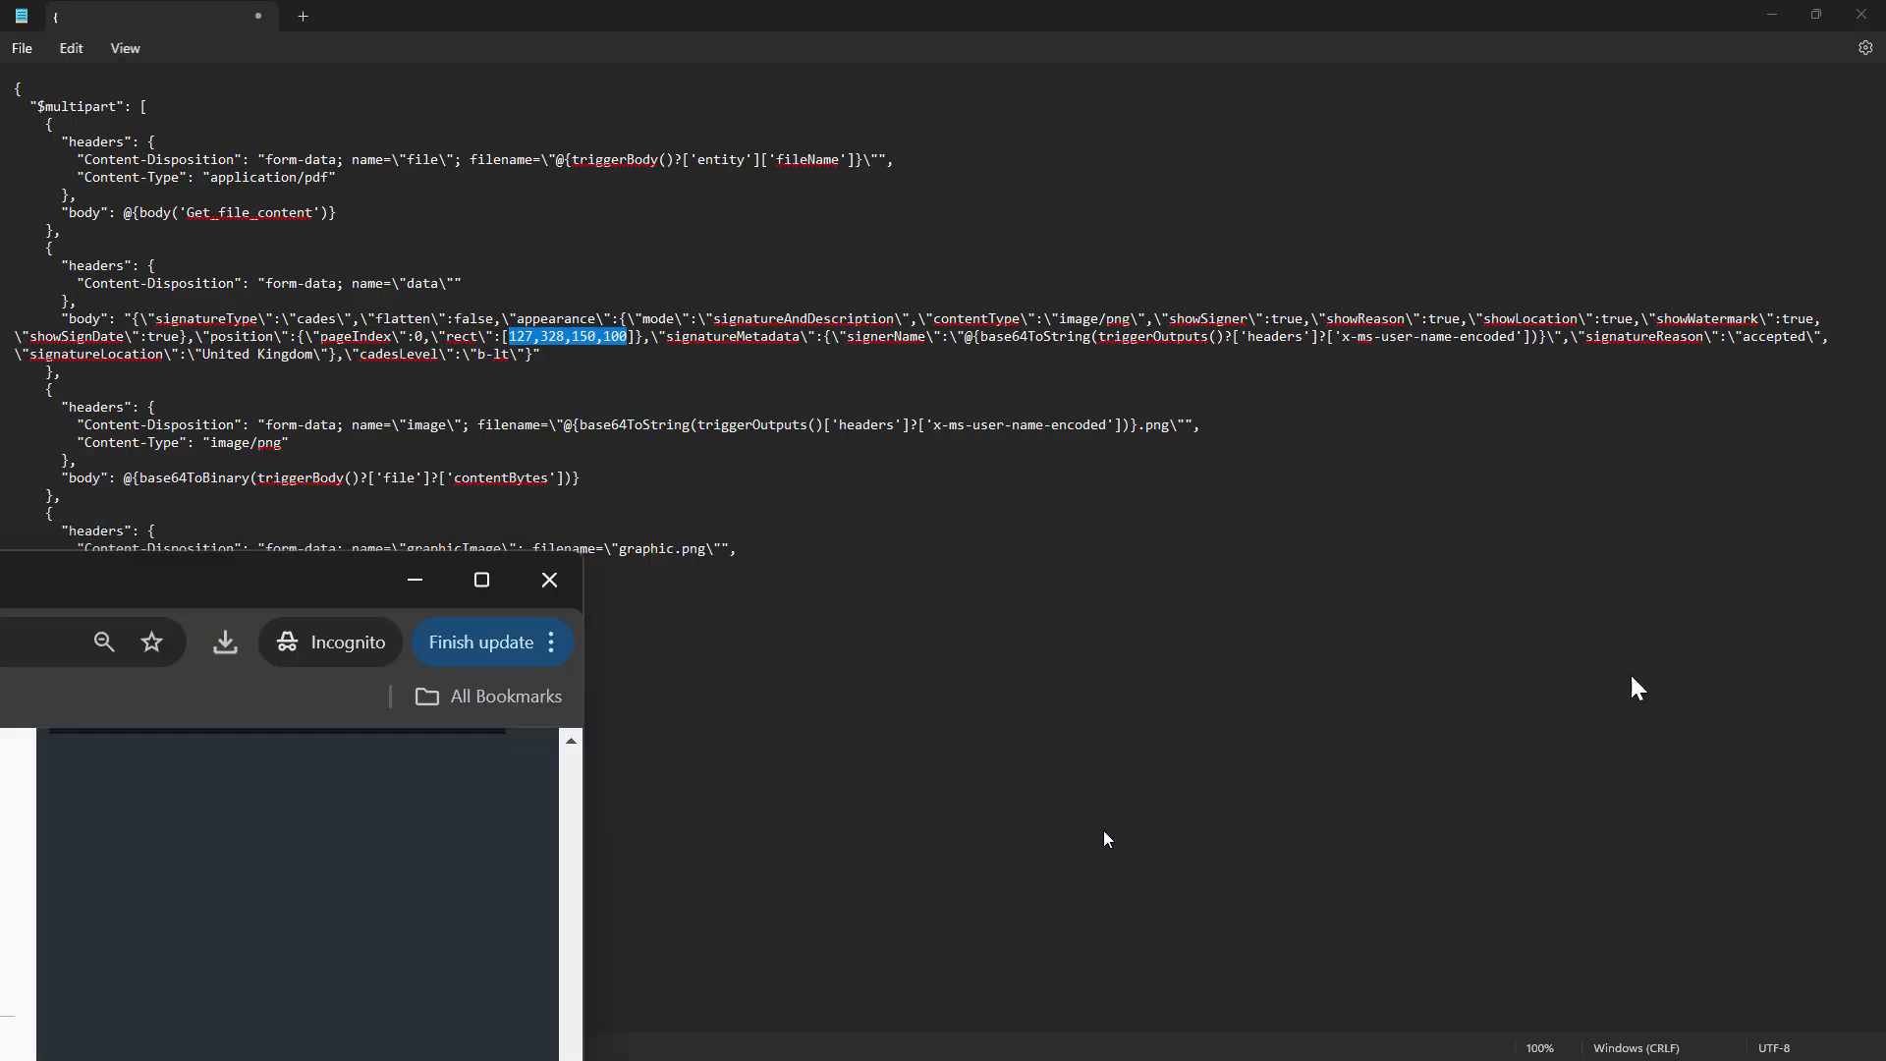
text(PSPDFKIt Measure)
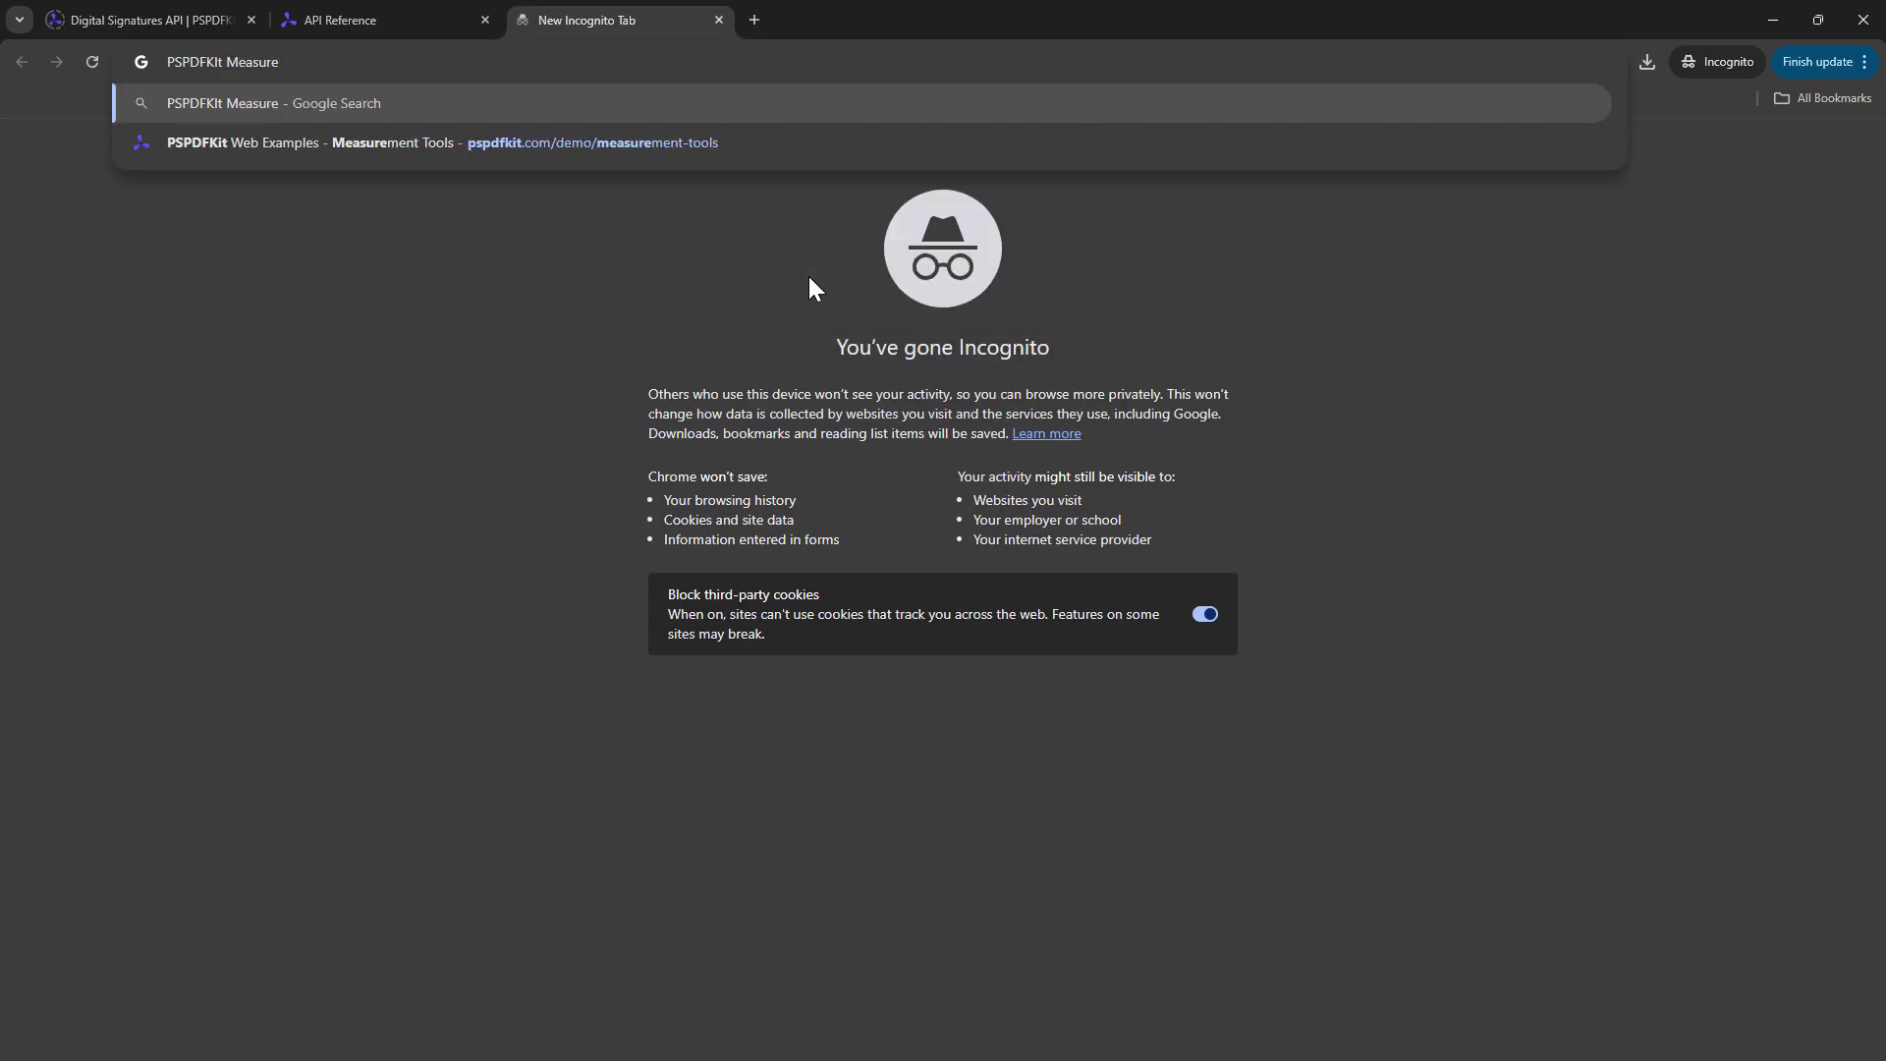
key(Down)
key(Return)
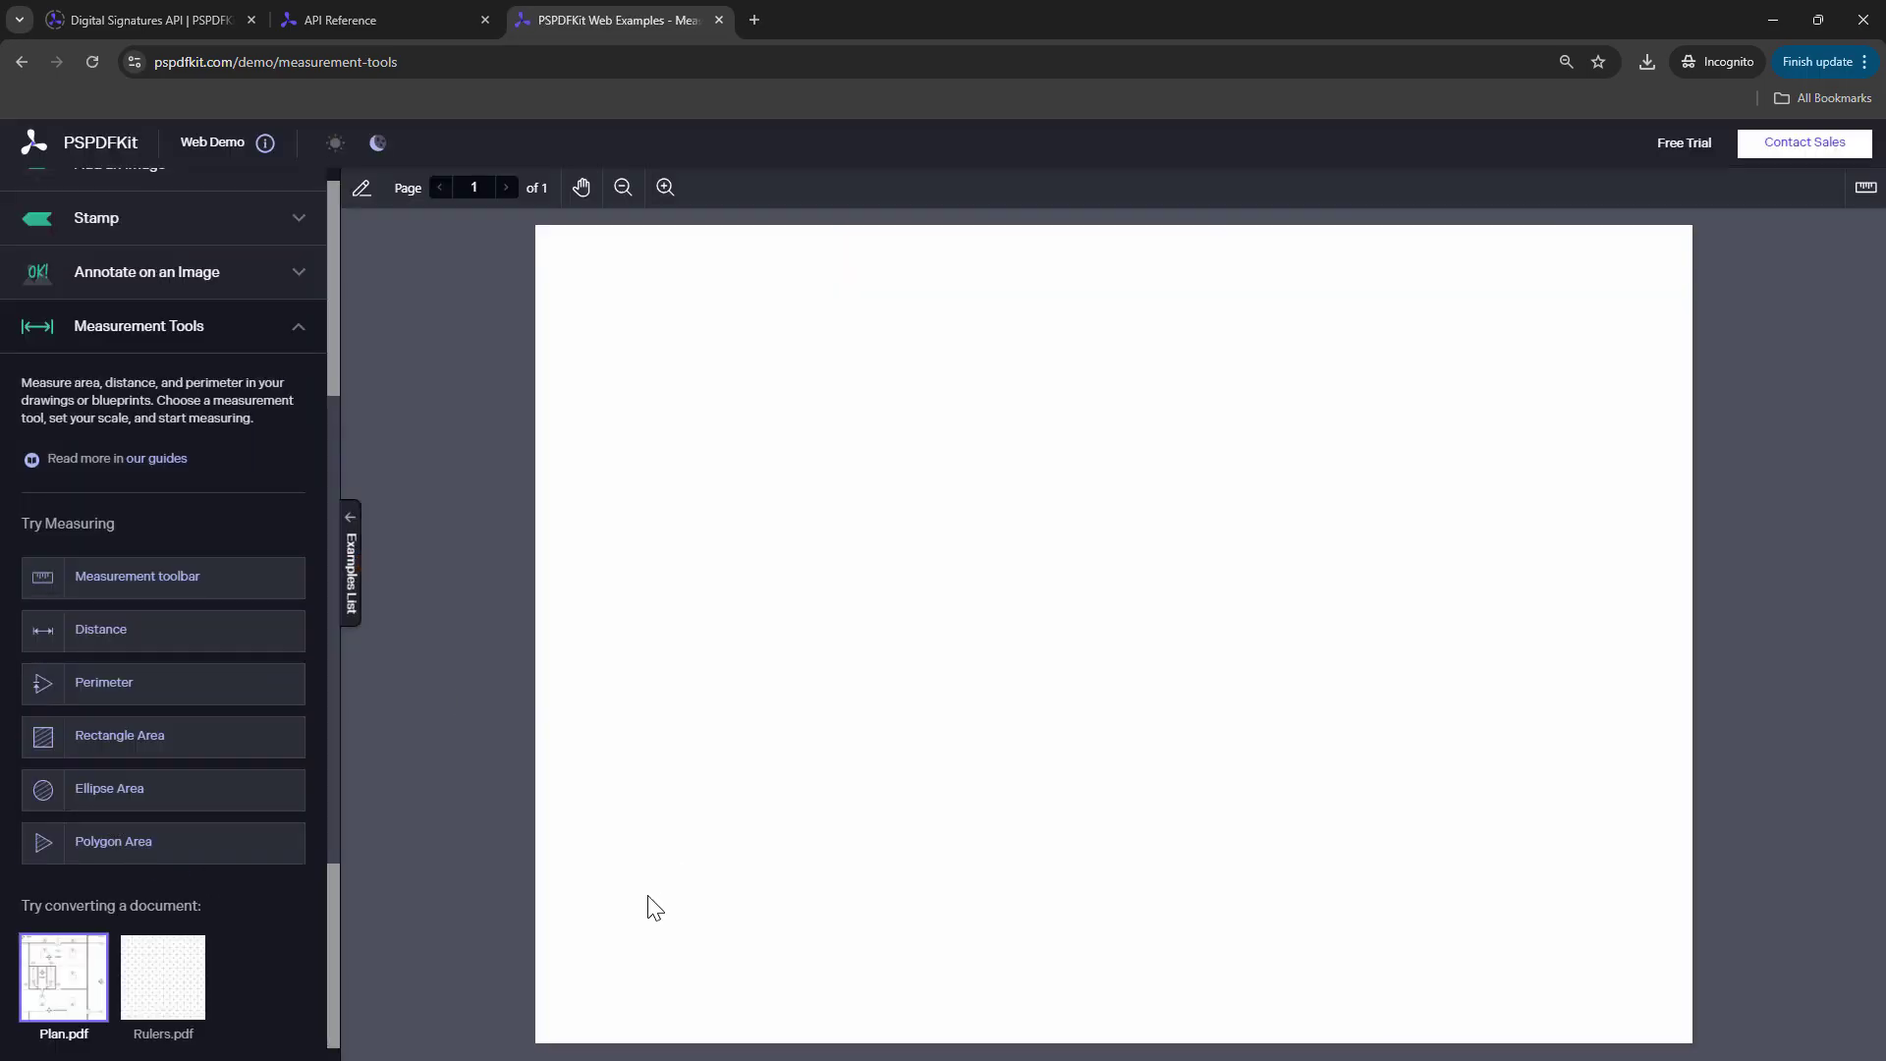
scroll(257, 522, down, 3)
click(157, 864)
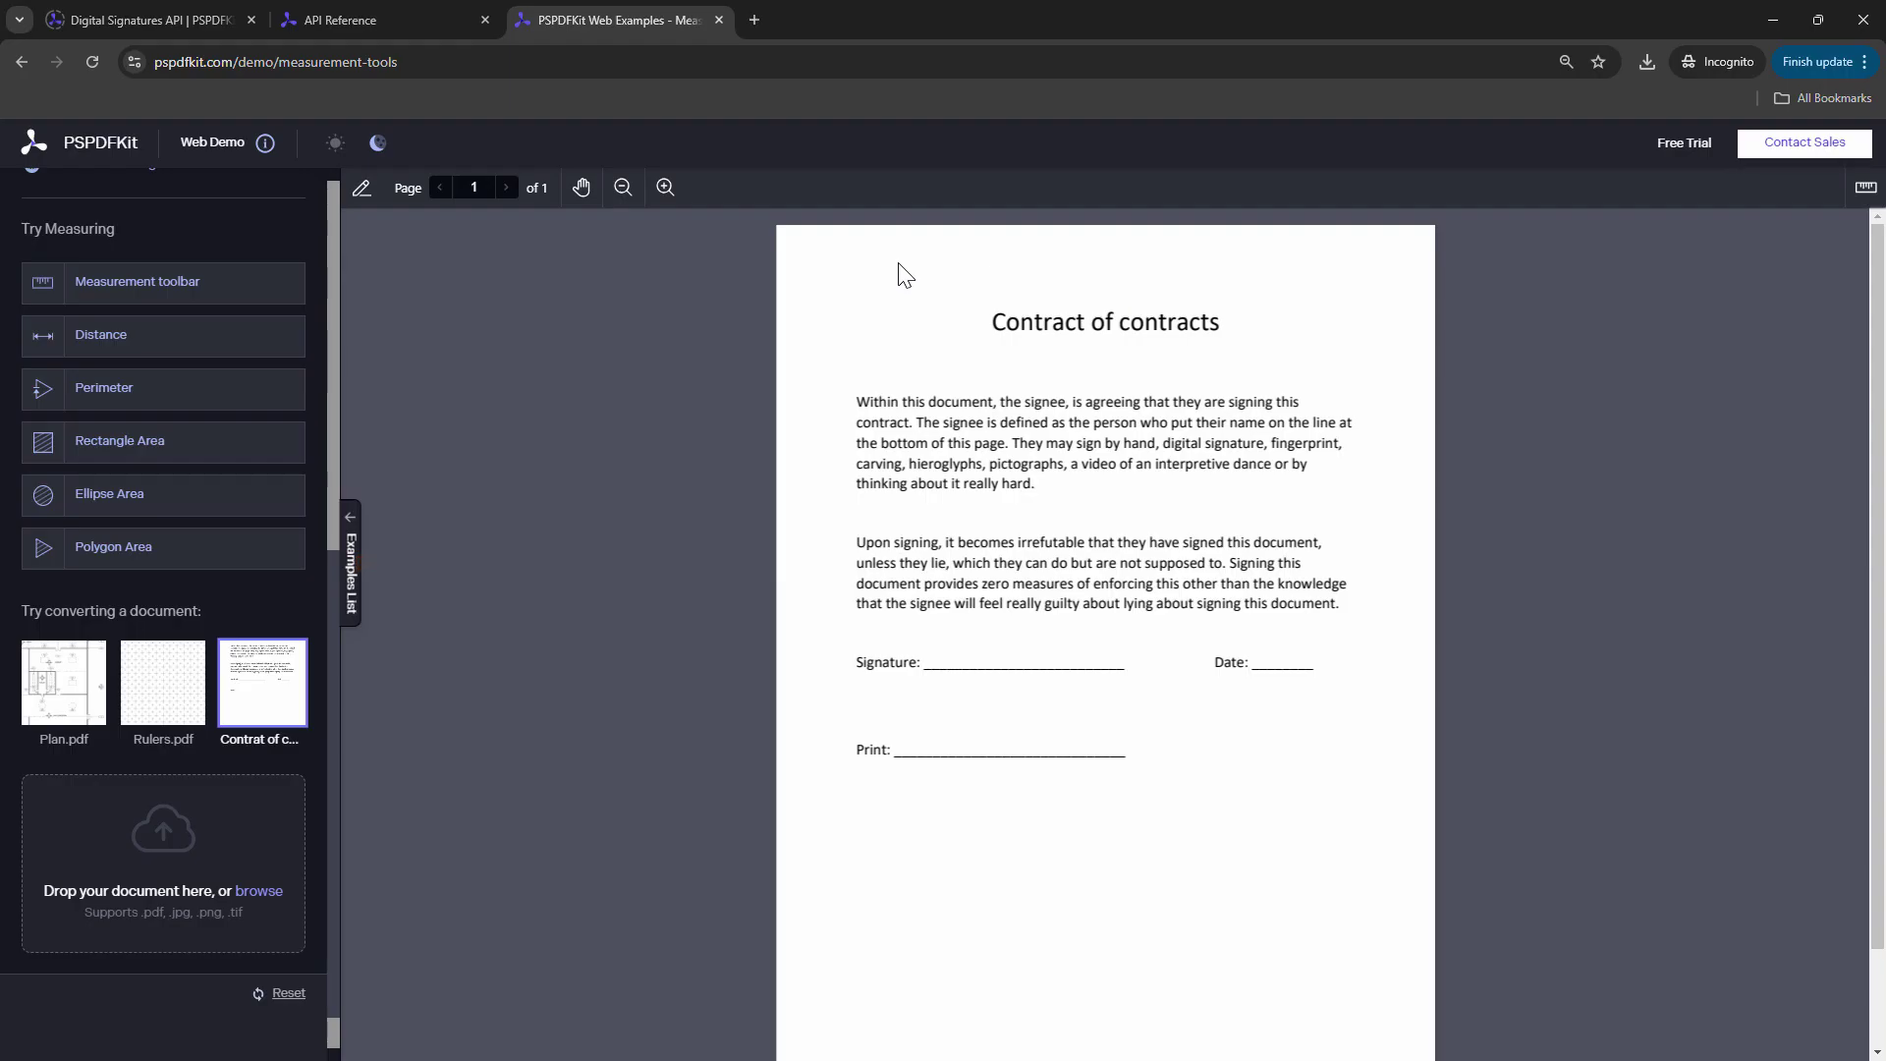
Add a measurement scale named 'Points' with pt = pt
click(1865, 187)
click(1856, 224)
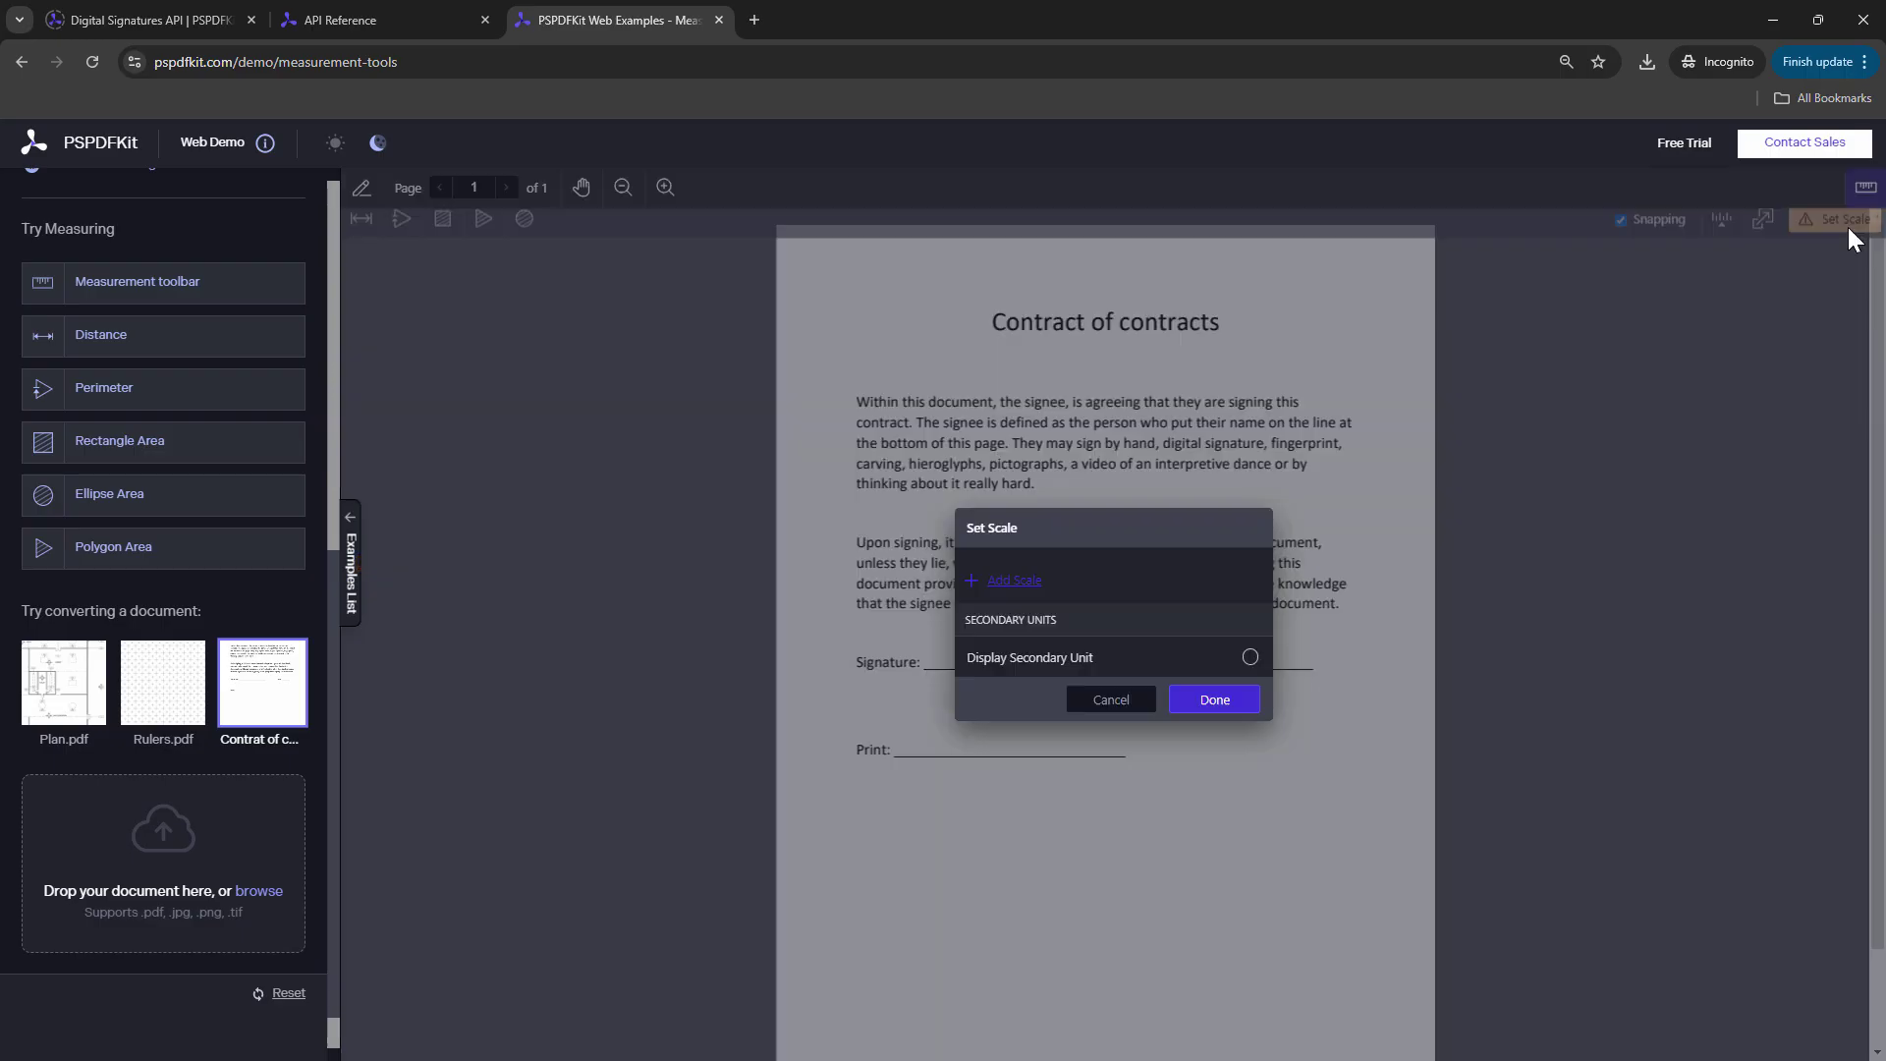
click(1021, 583)
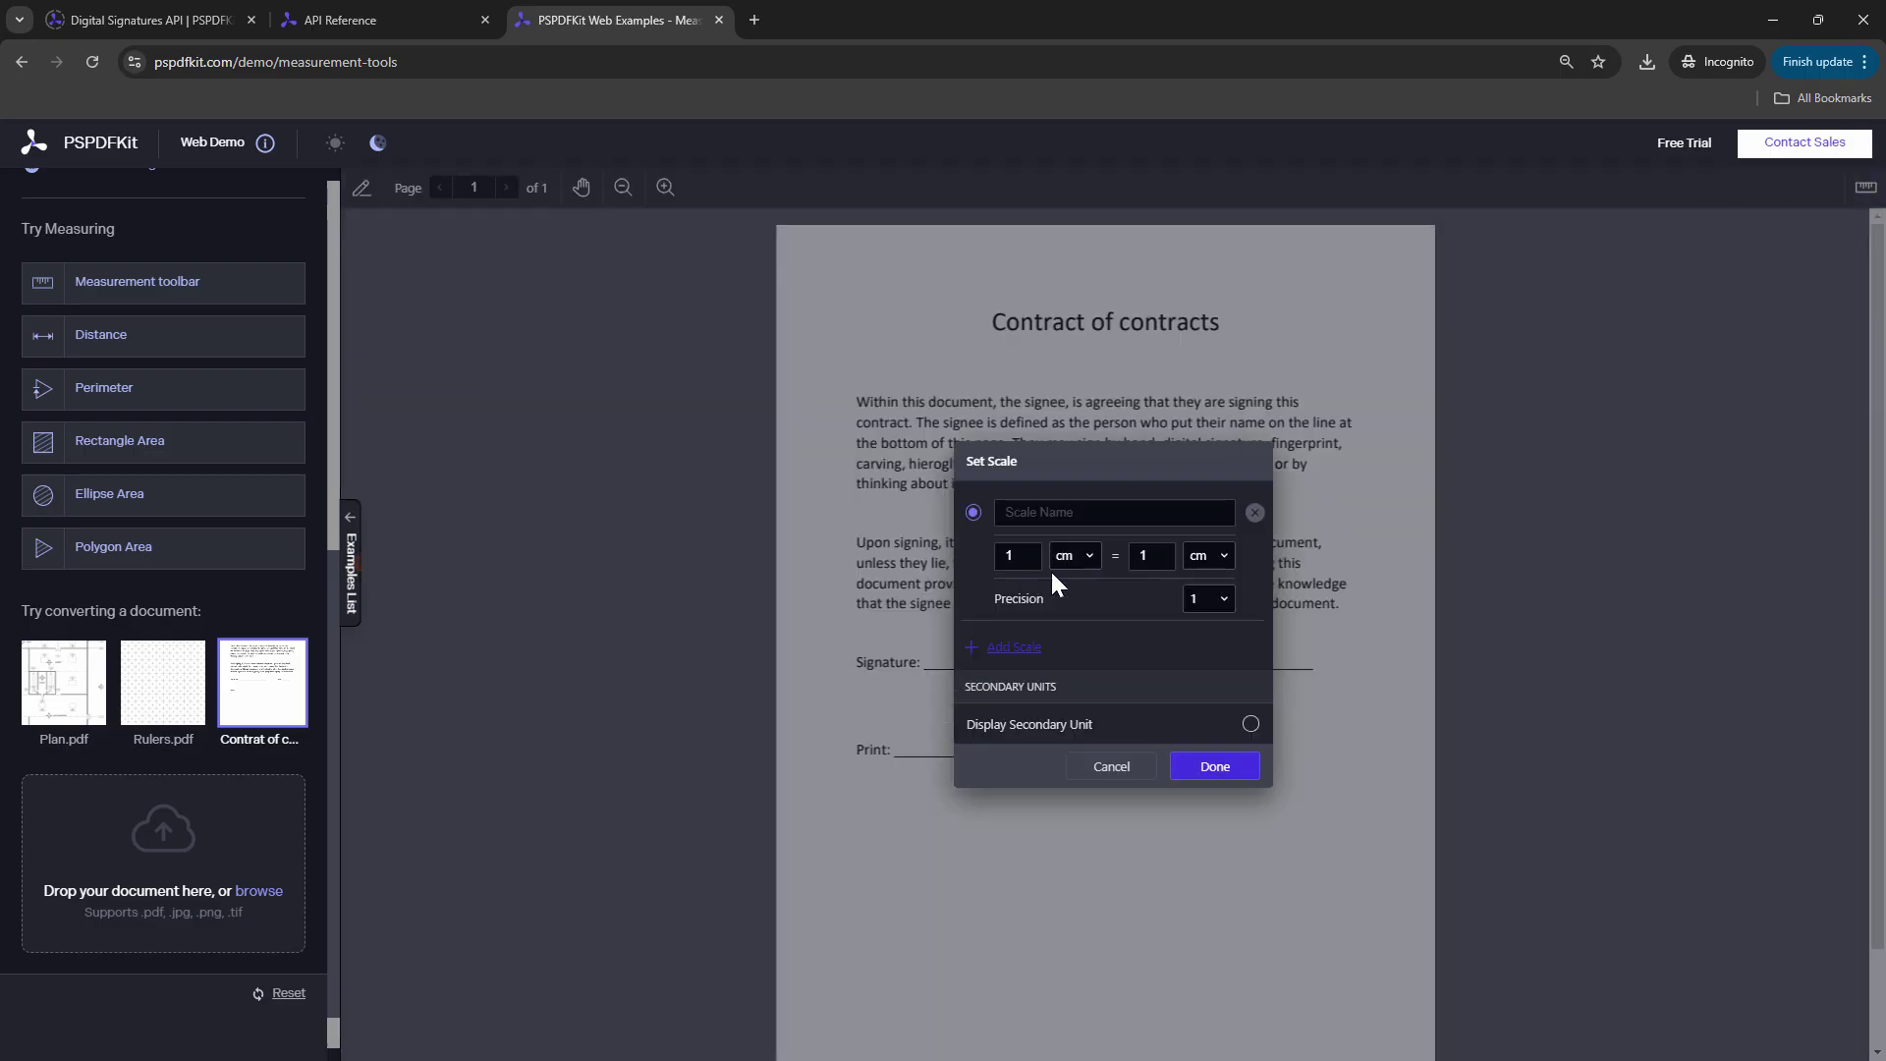
click(1071, 556)
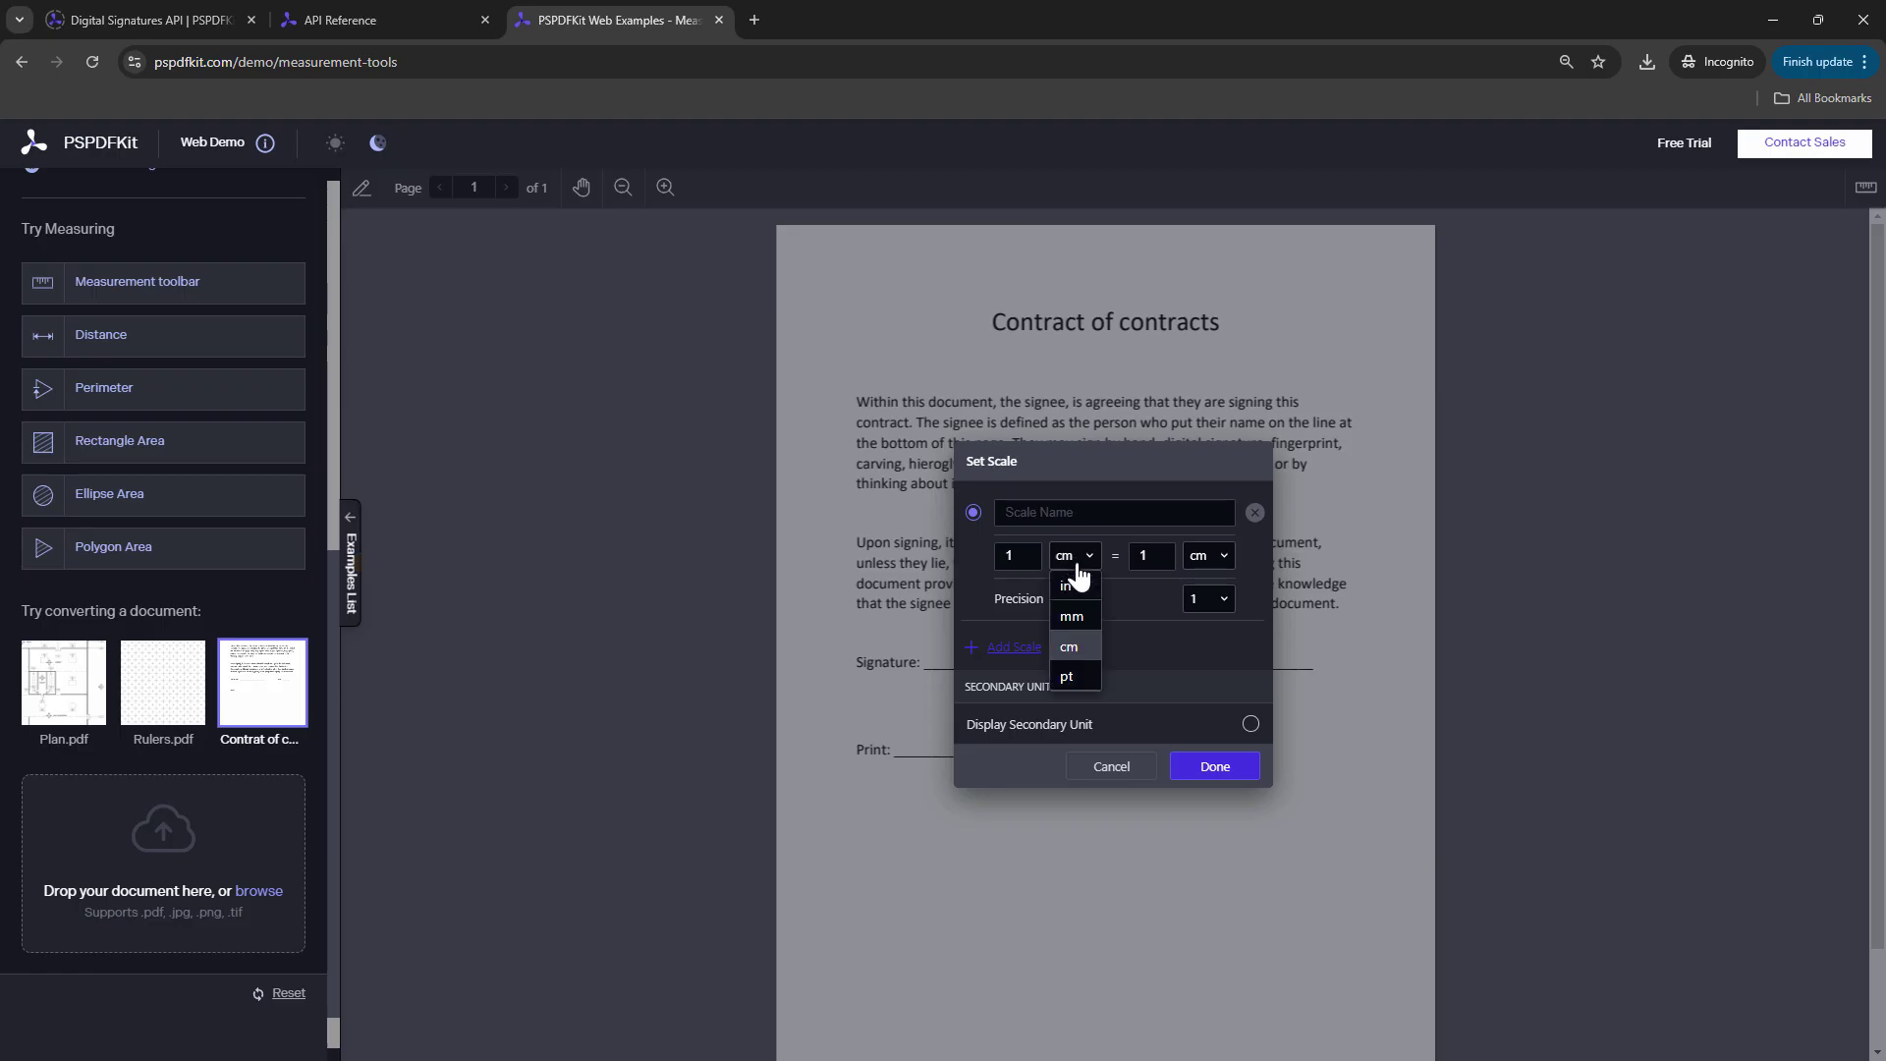
click(1074, 675)
click(1208, 556)
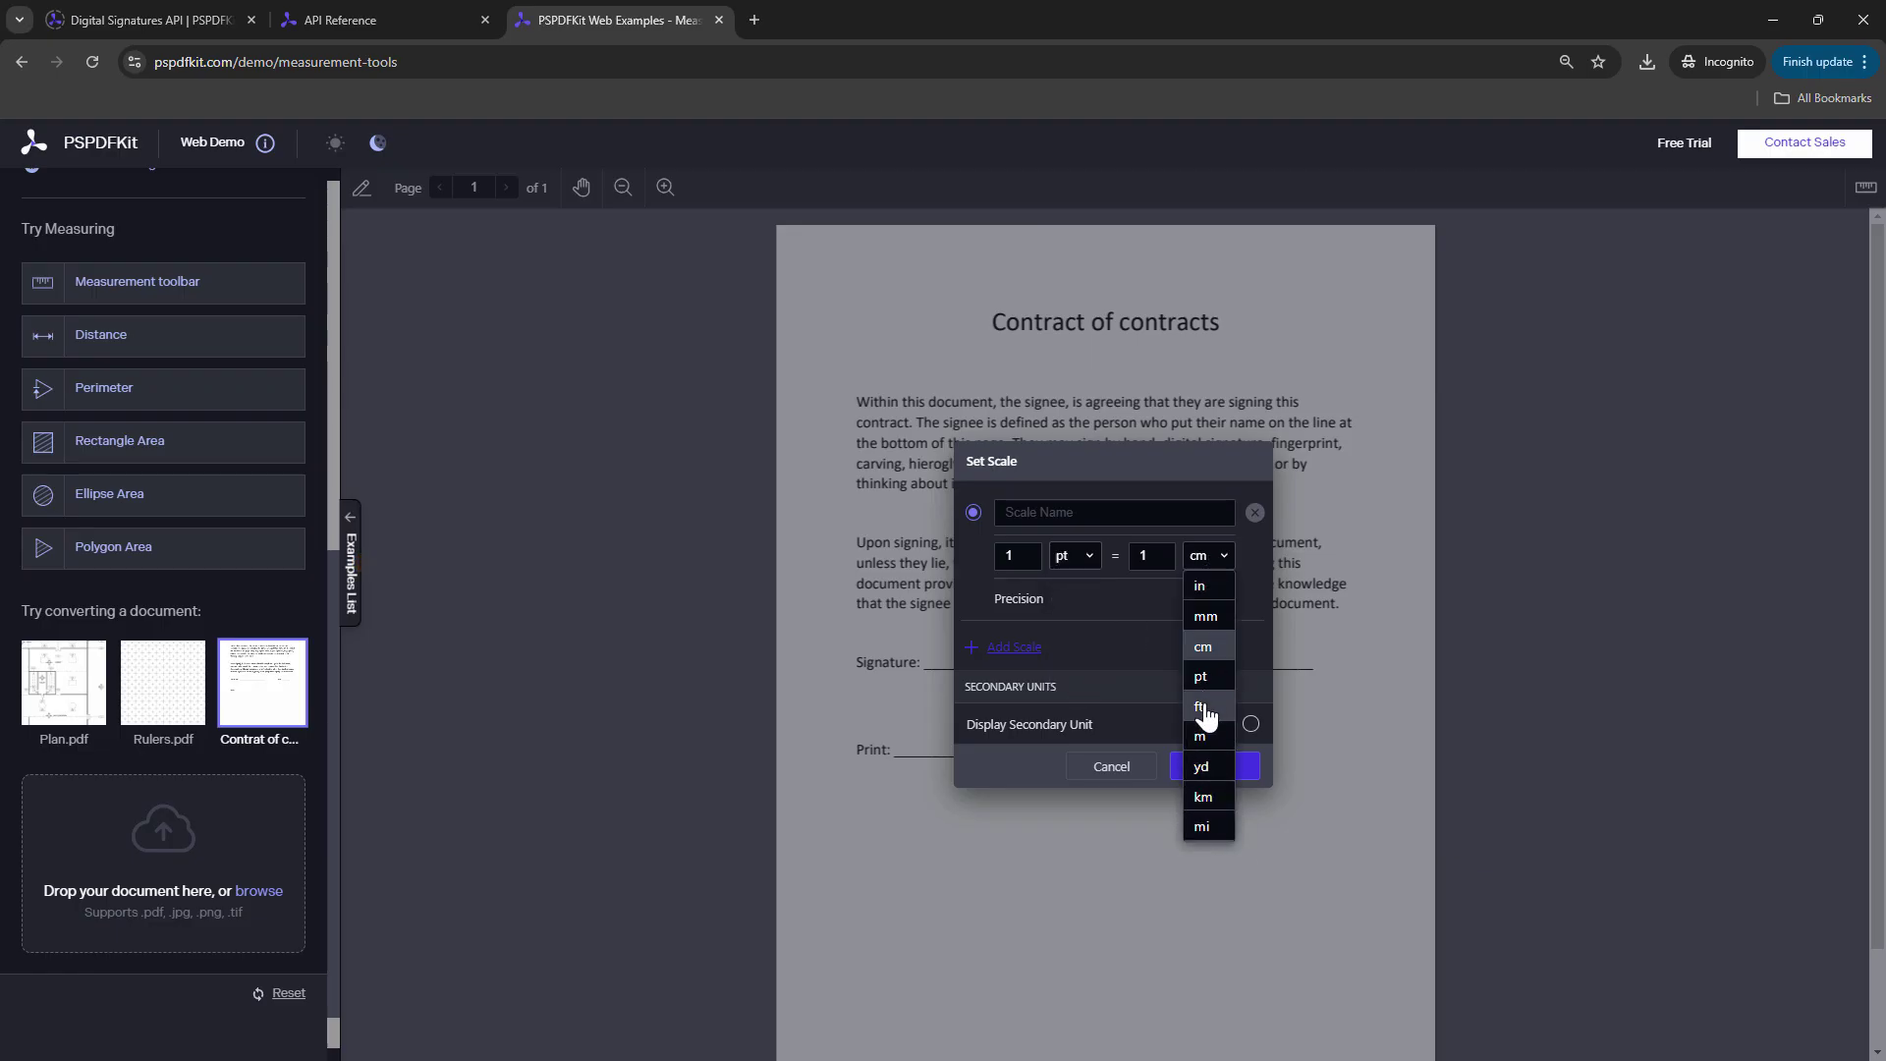
click(1200, 676)
click(1114, 514)
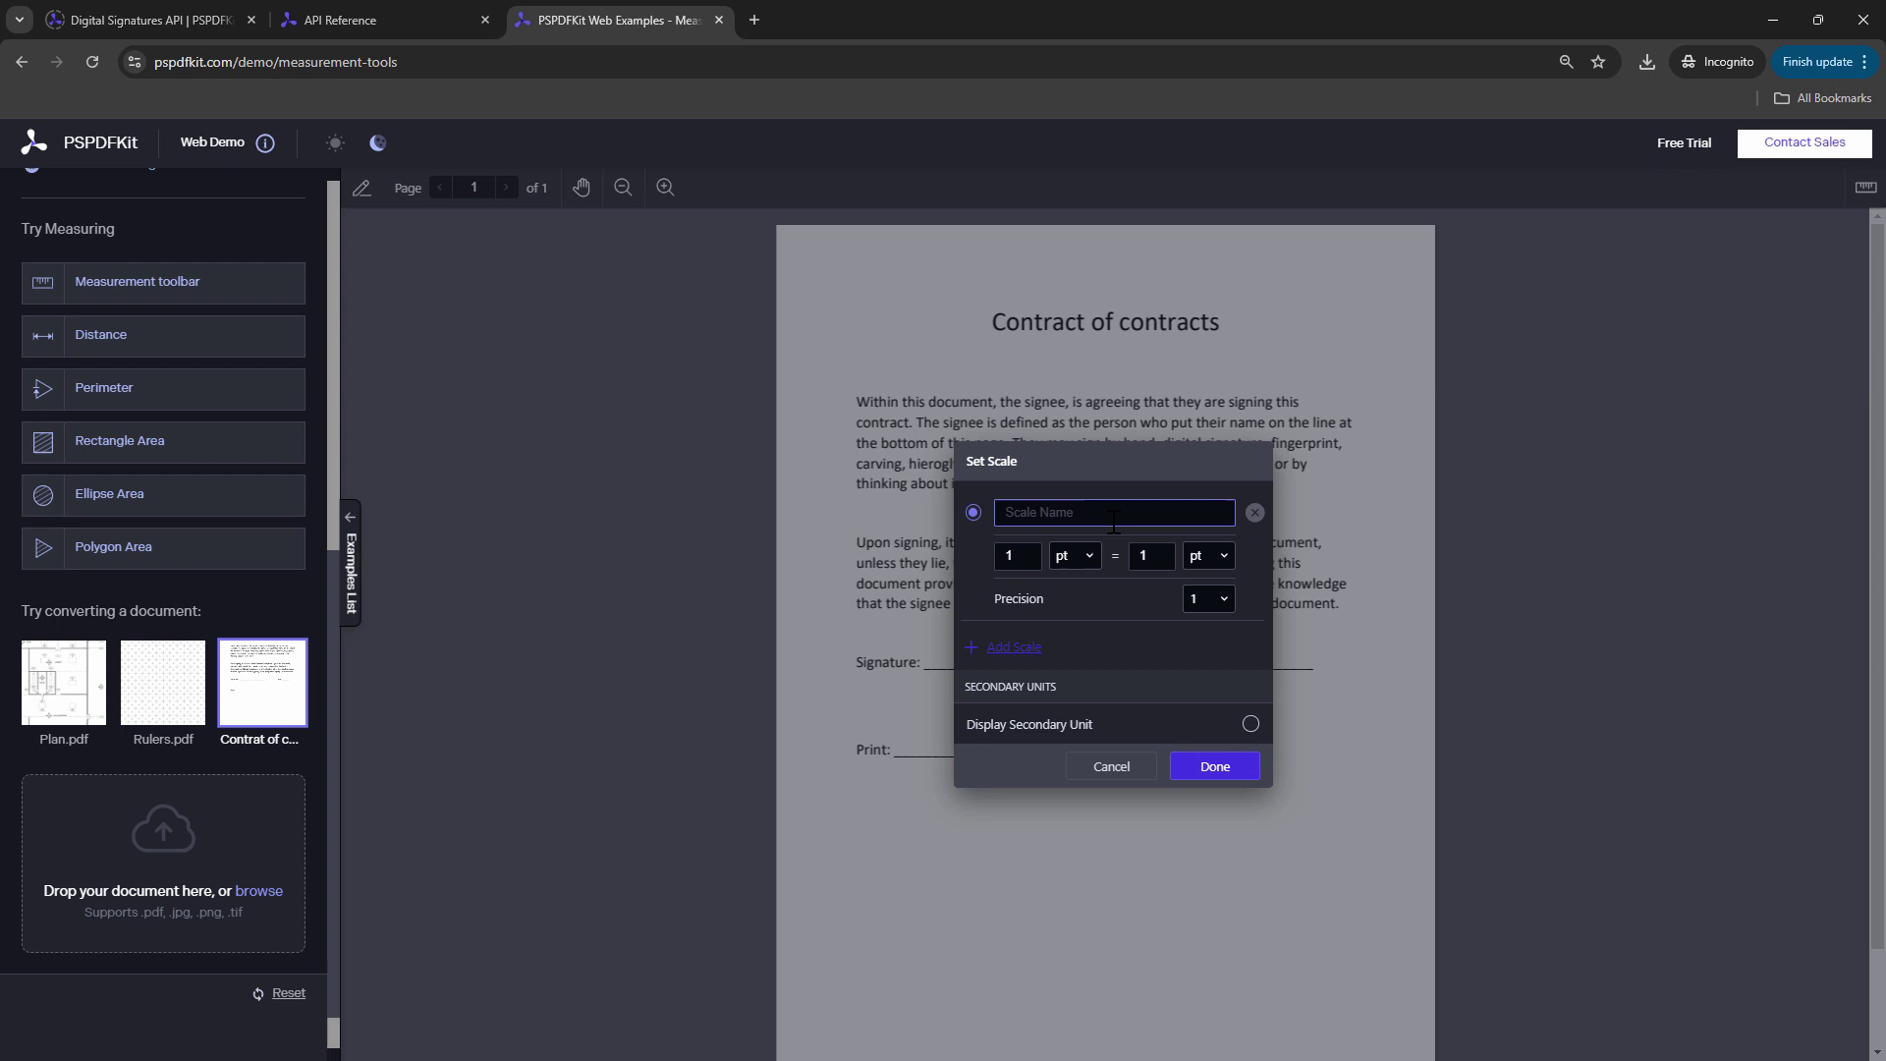
text(Points)
click(1214, 762)
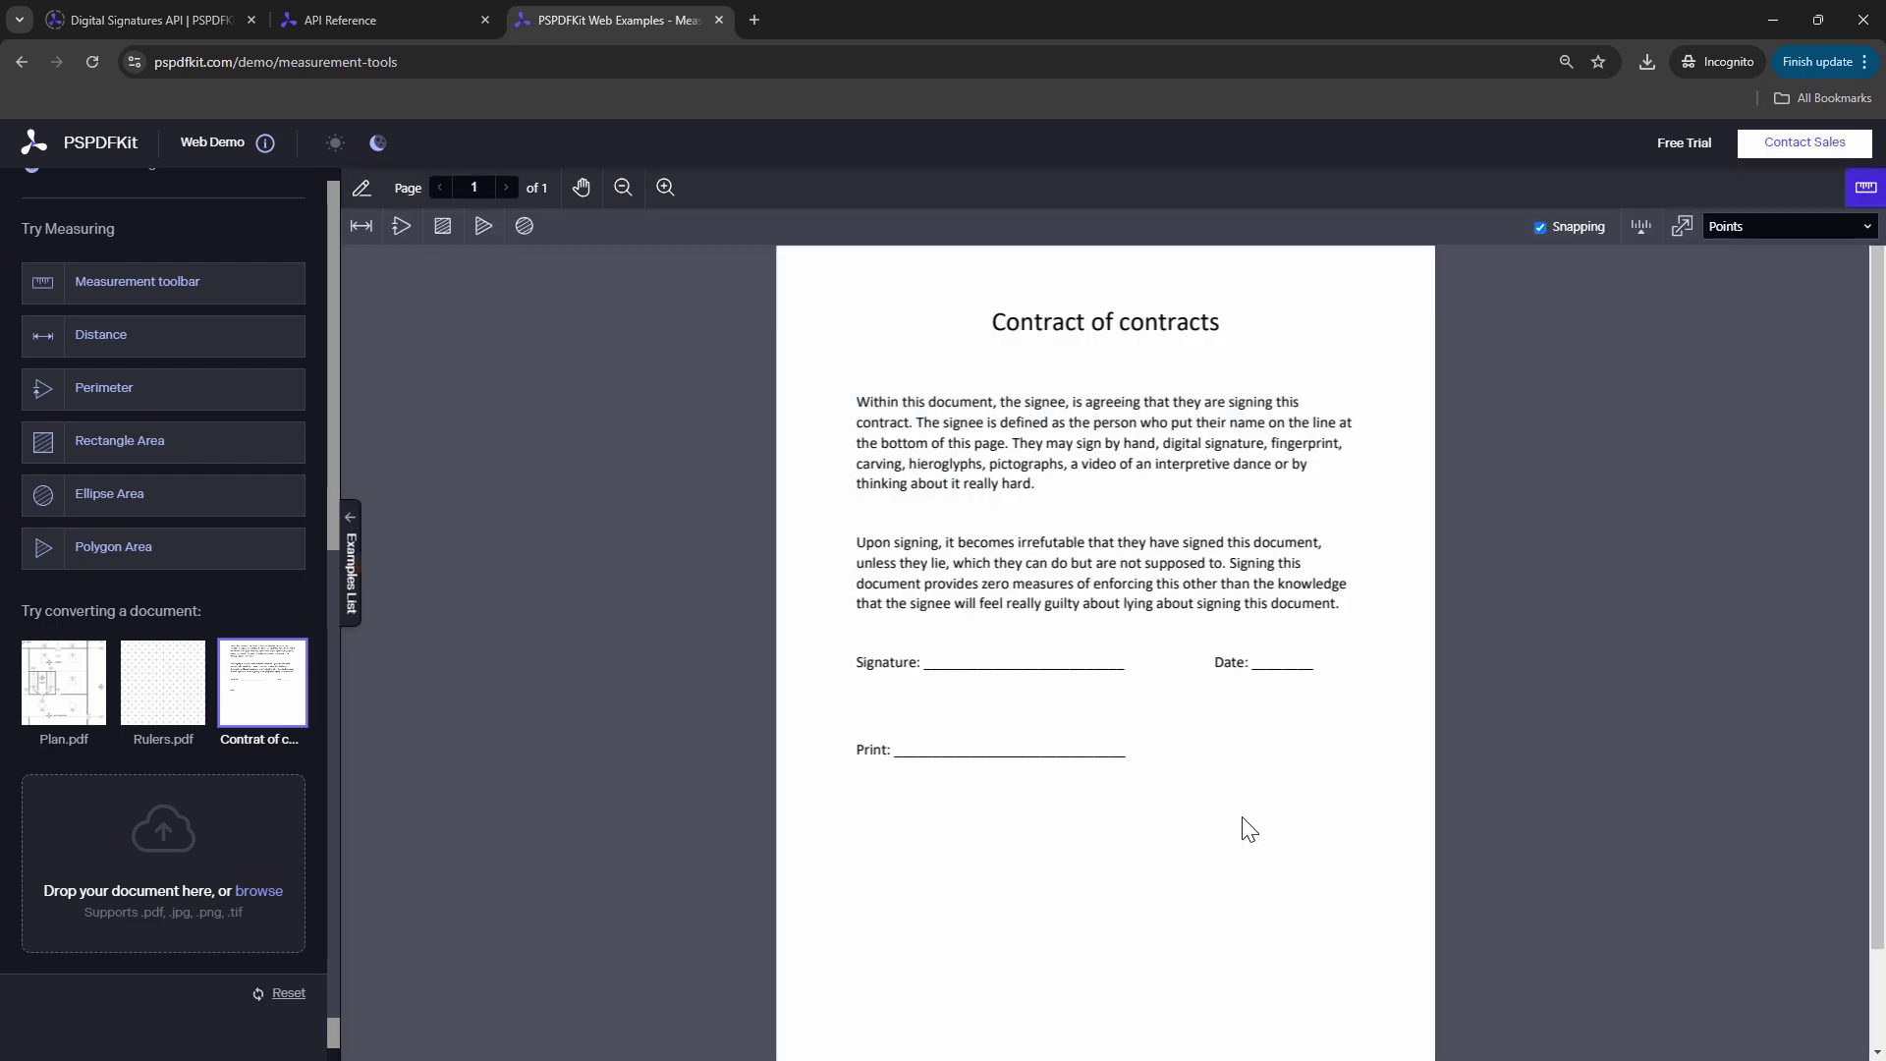
Measure 345 pt down the left margin and 130 pt across toward the signature line
scroll(1210, 474, down, 1)
scroll(1107, 294, up, 1)
click(361, 226)
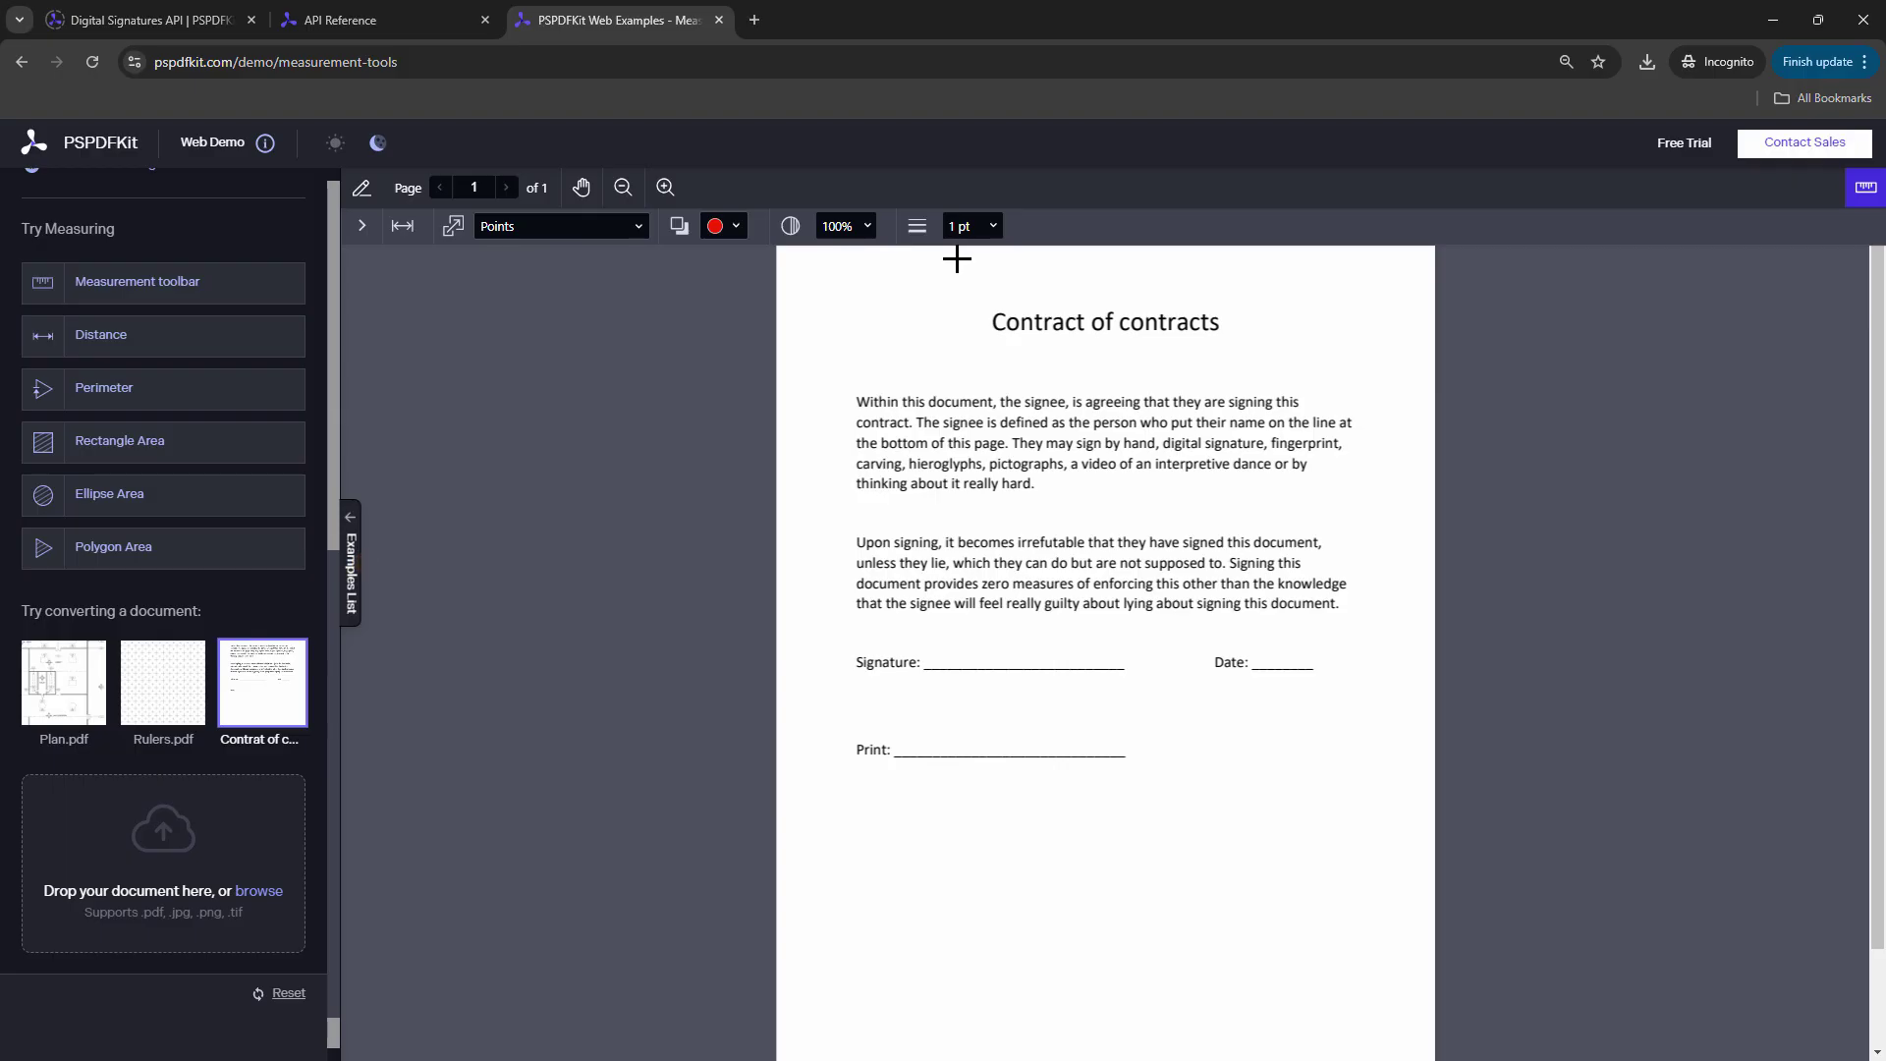
drag(831, 254, 832, 591)
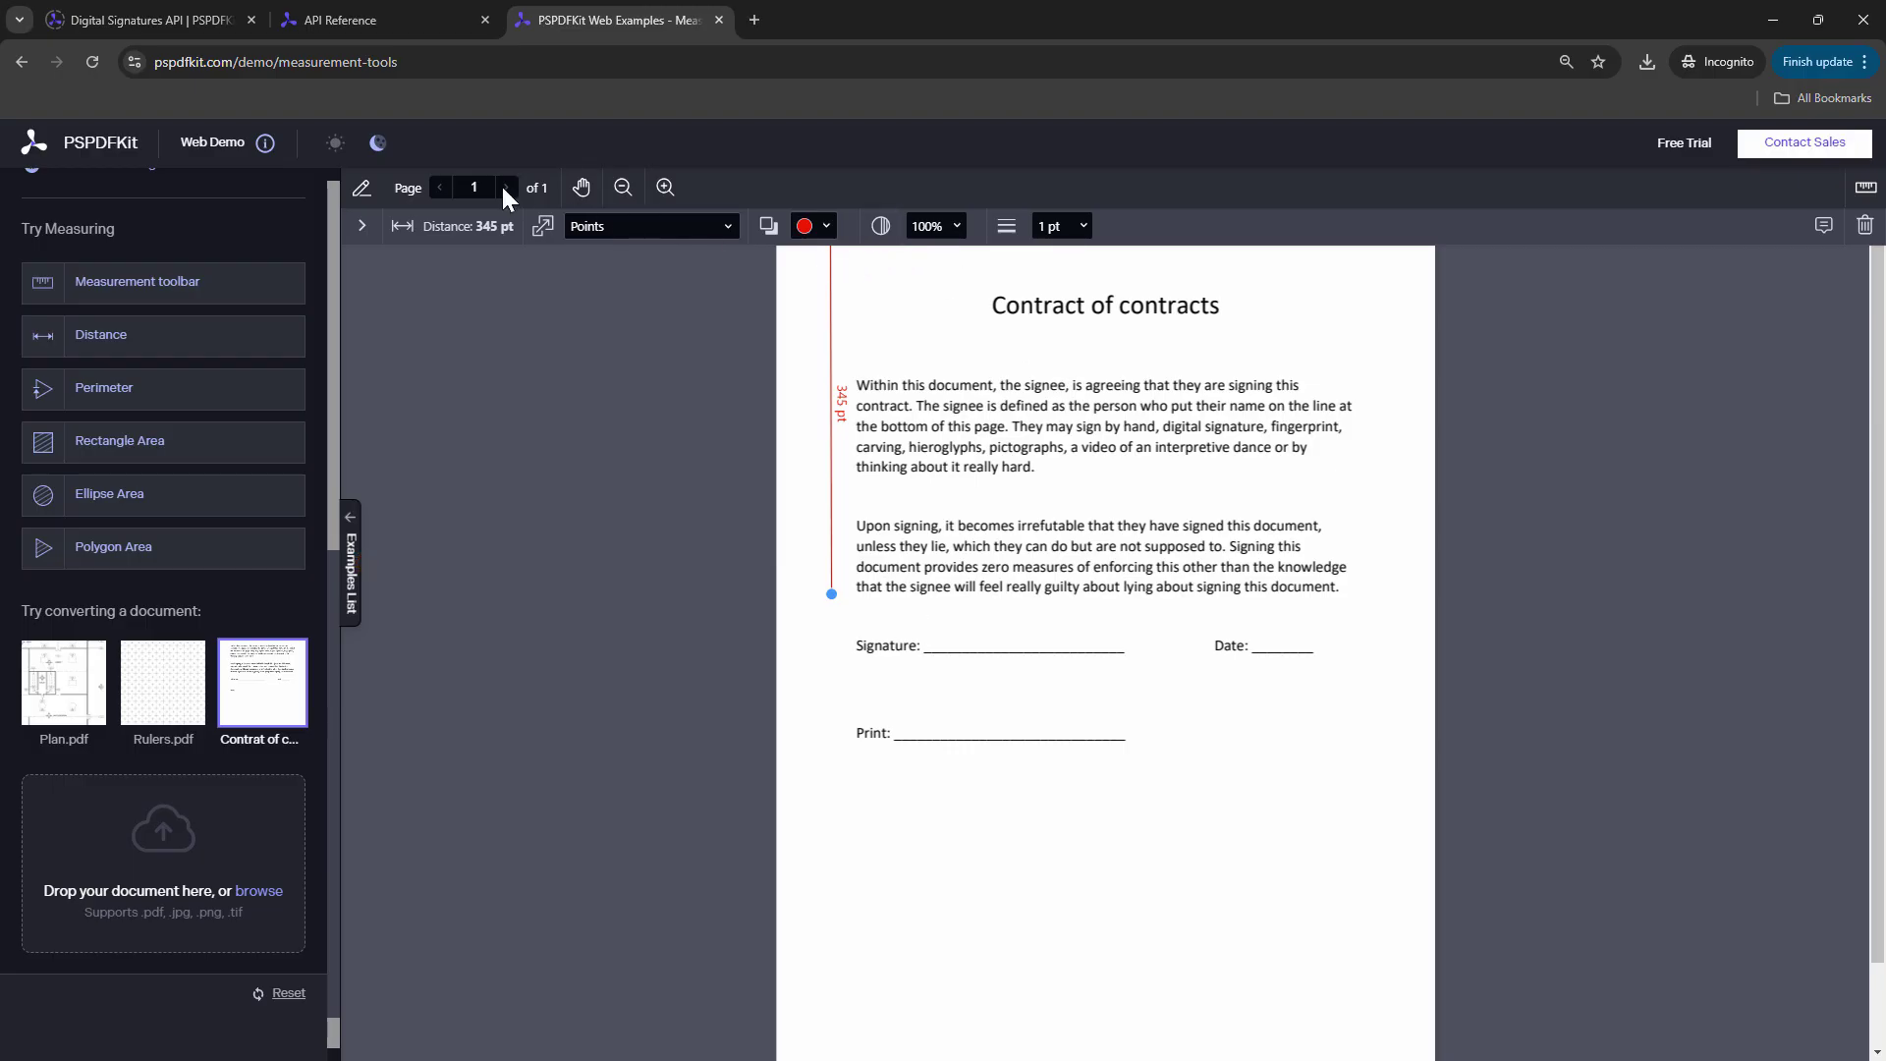
click(521, 370)
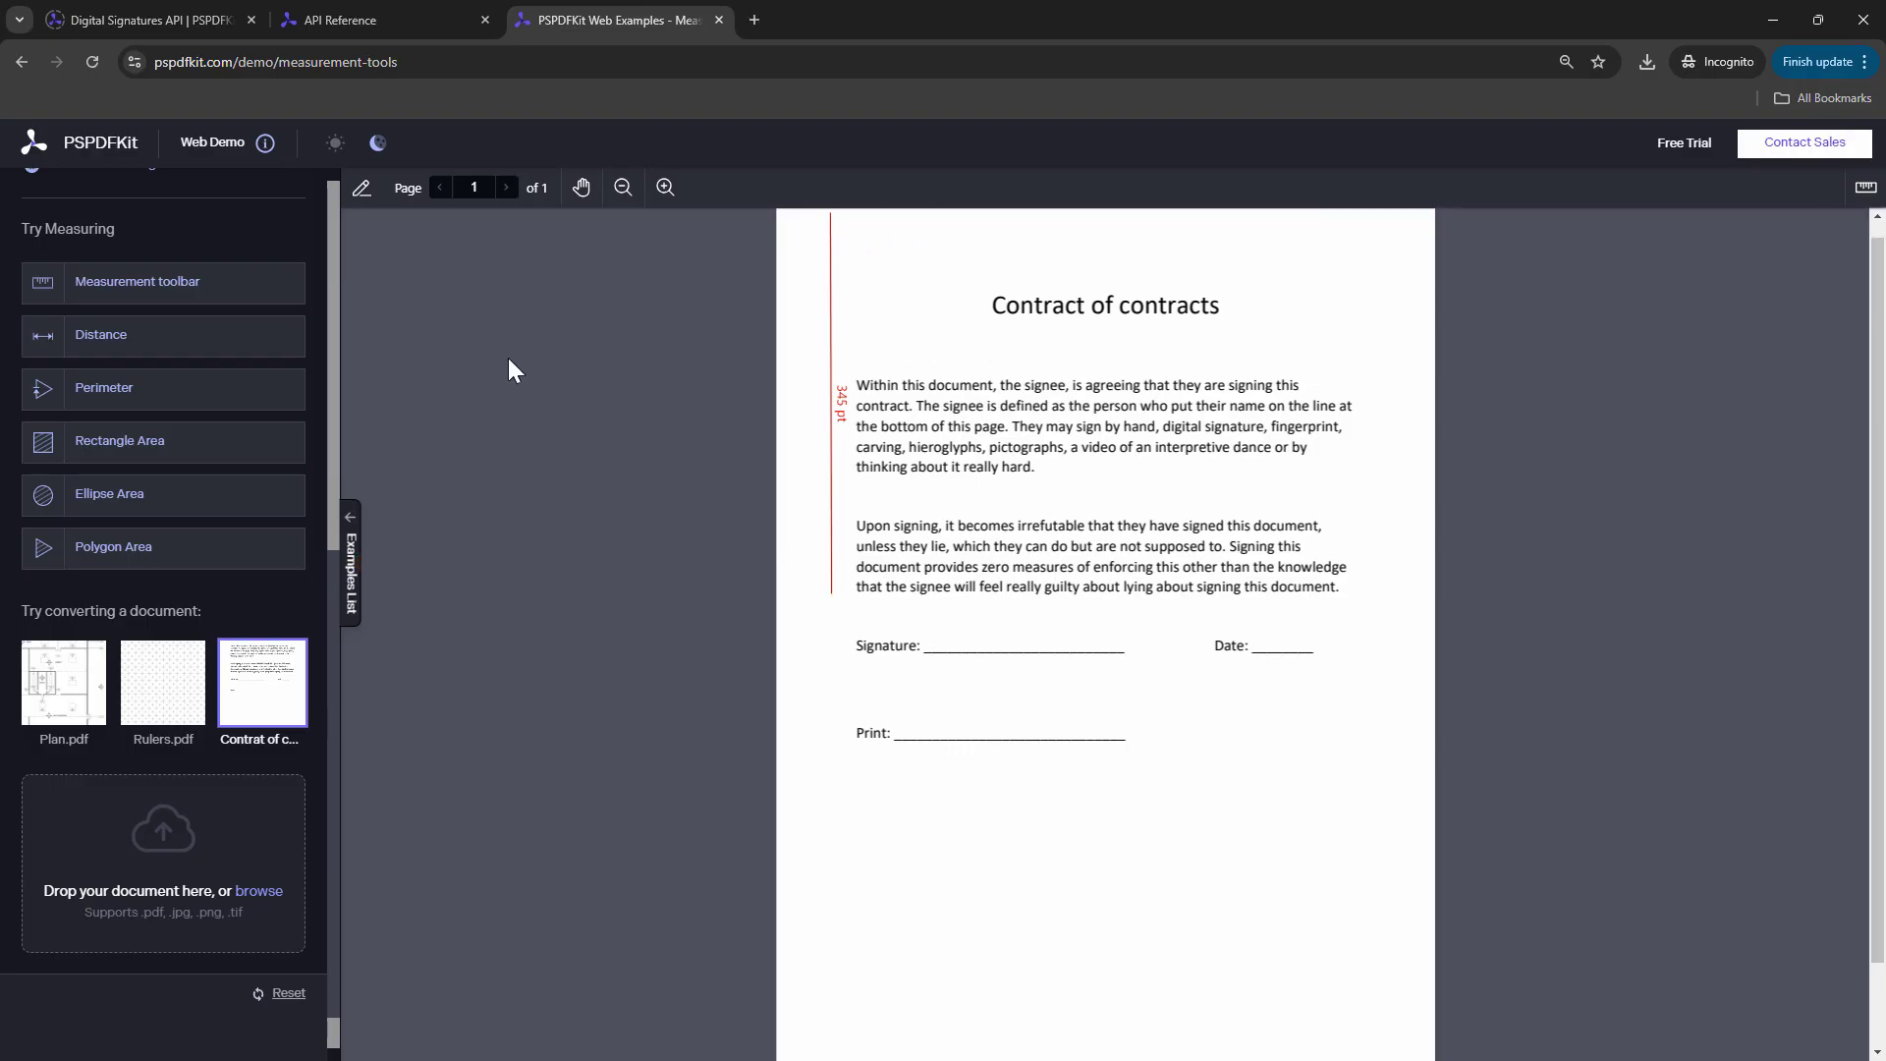
click(1865, 186)
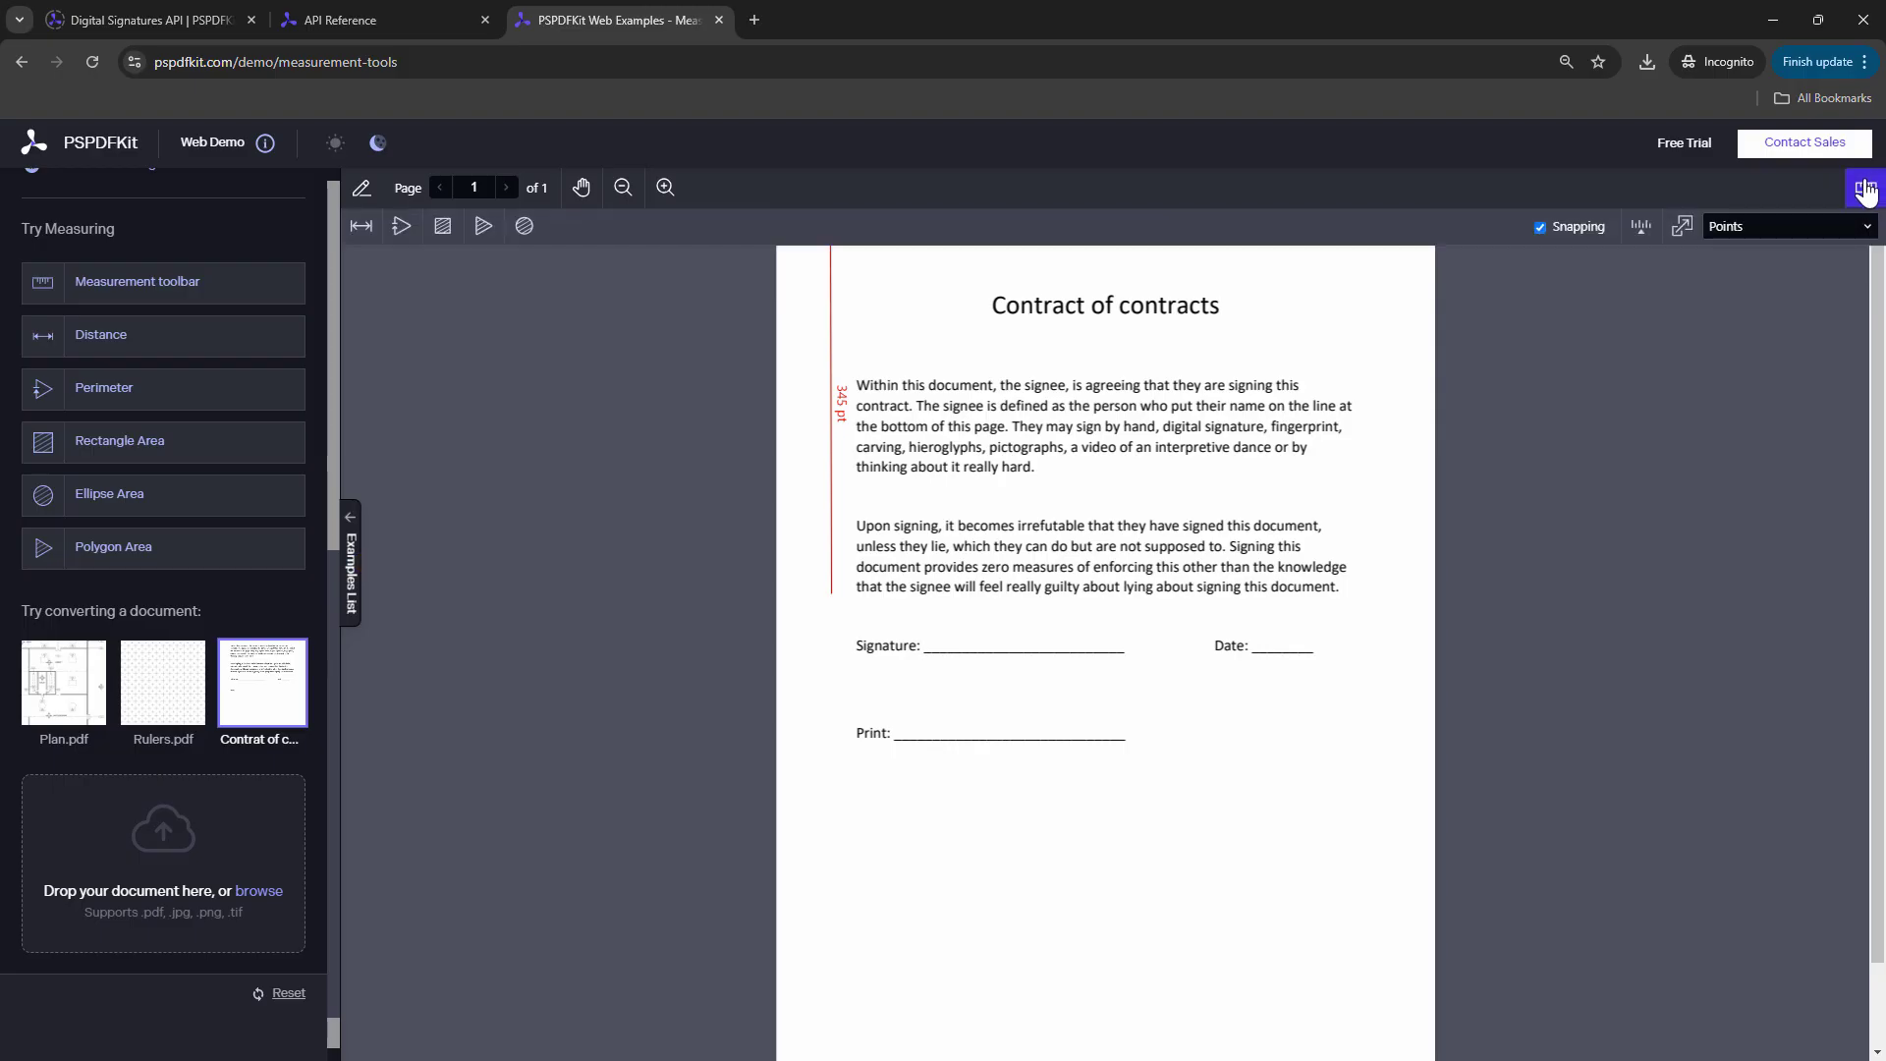
click(361, 226)
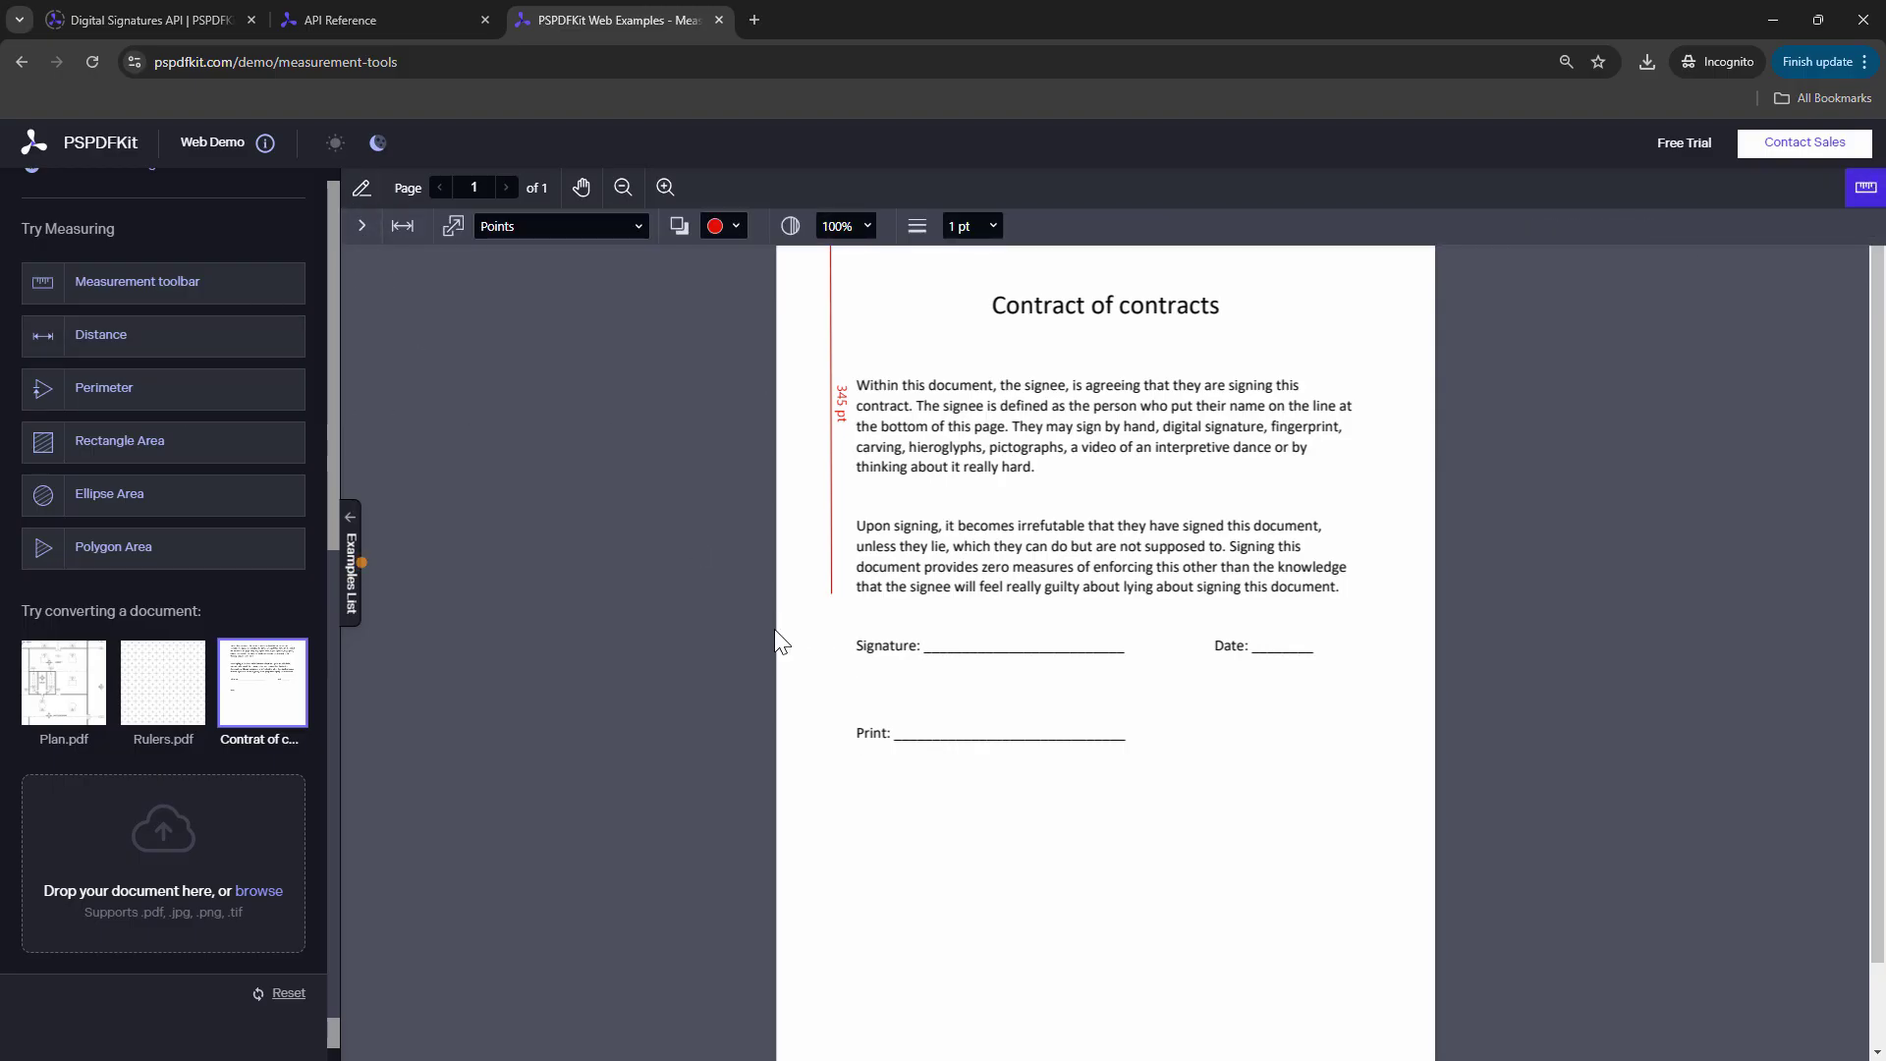
mouse_move(776, 629)
mouse_down()
mouse_move(948, 628)
mouse_move(920, 629)
mouse_up()
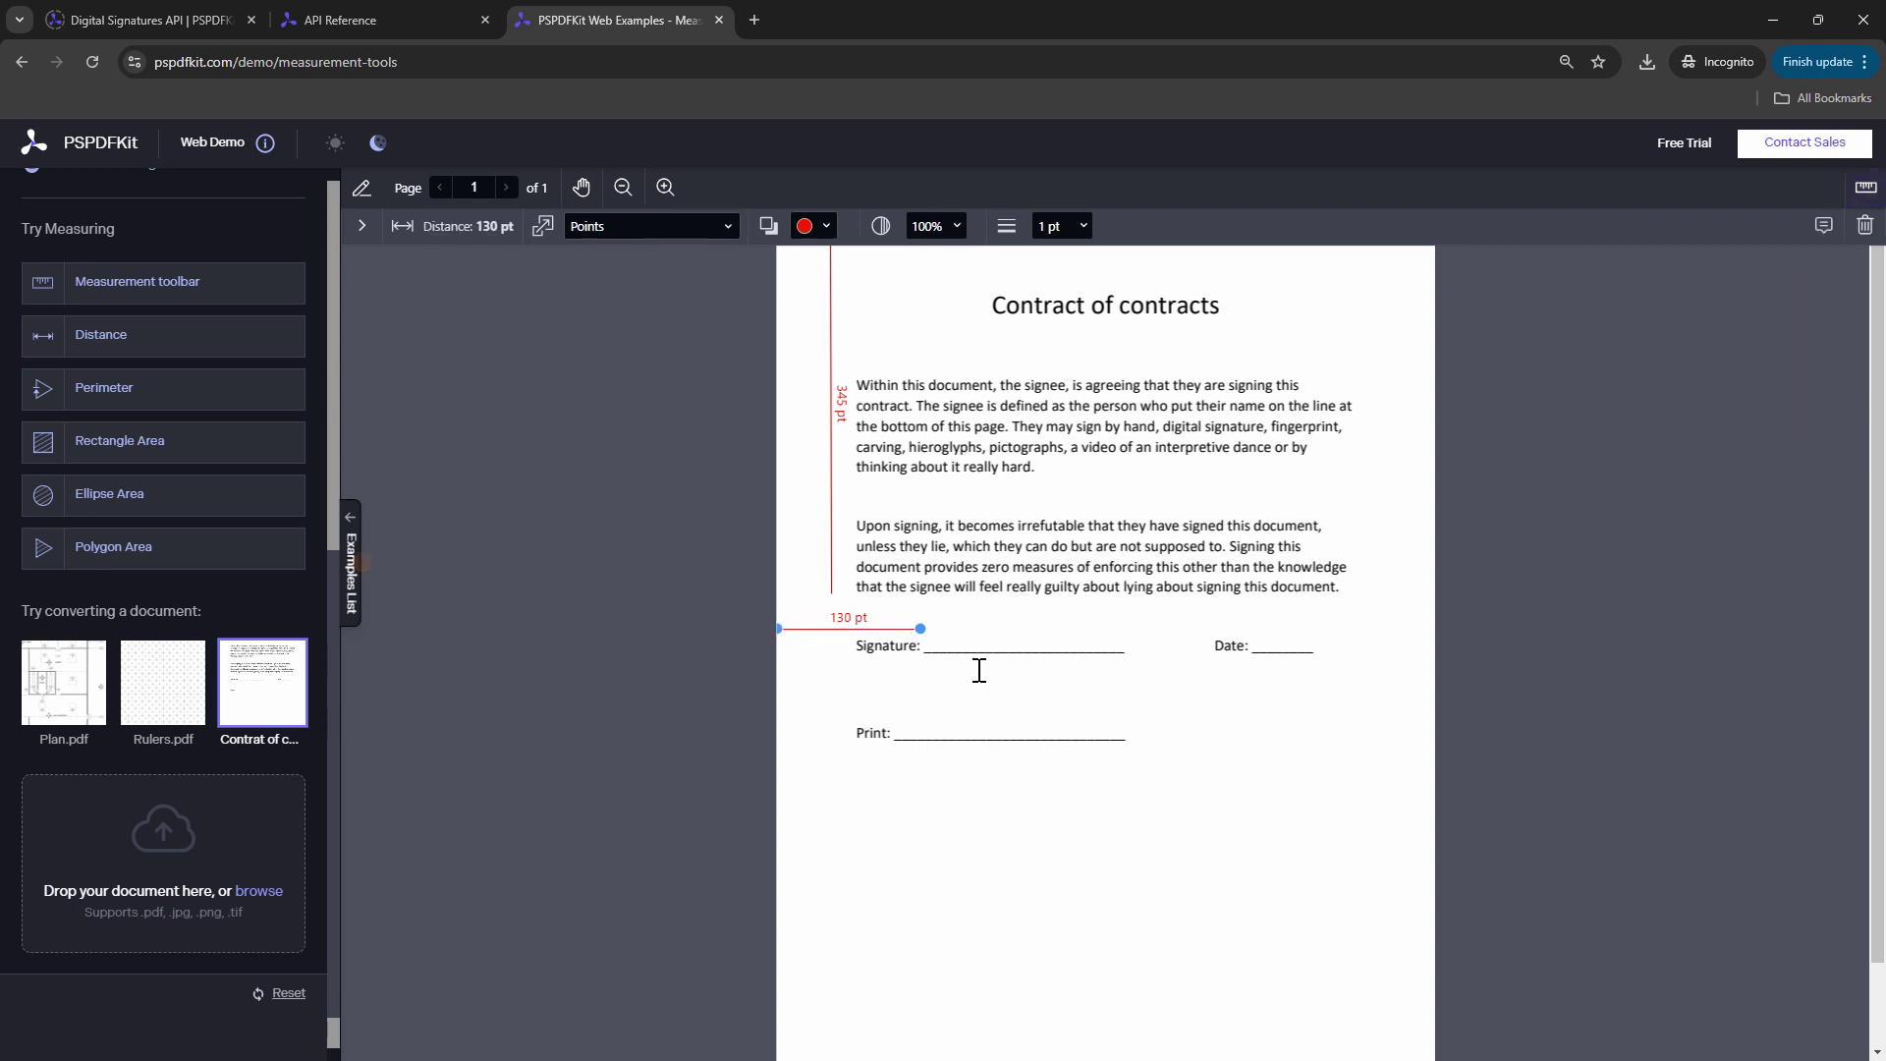
click(1405, 795)
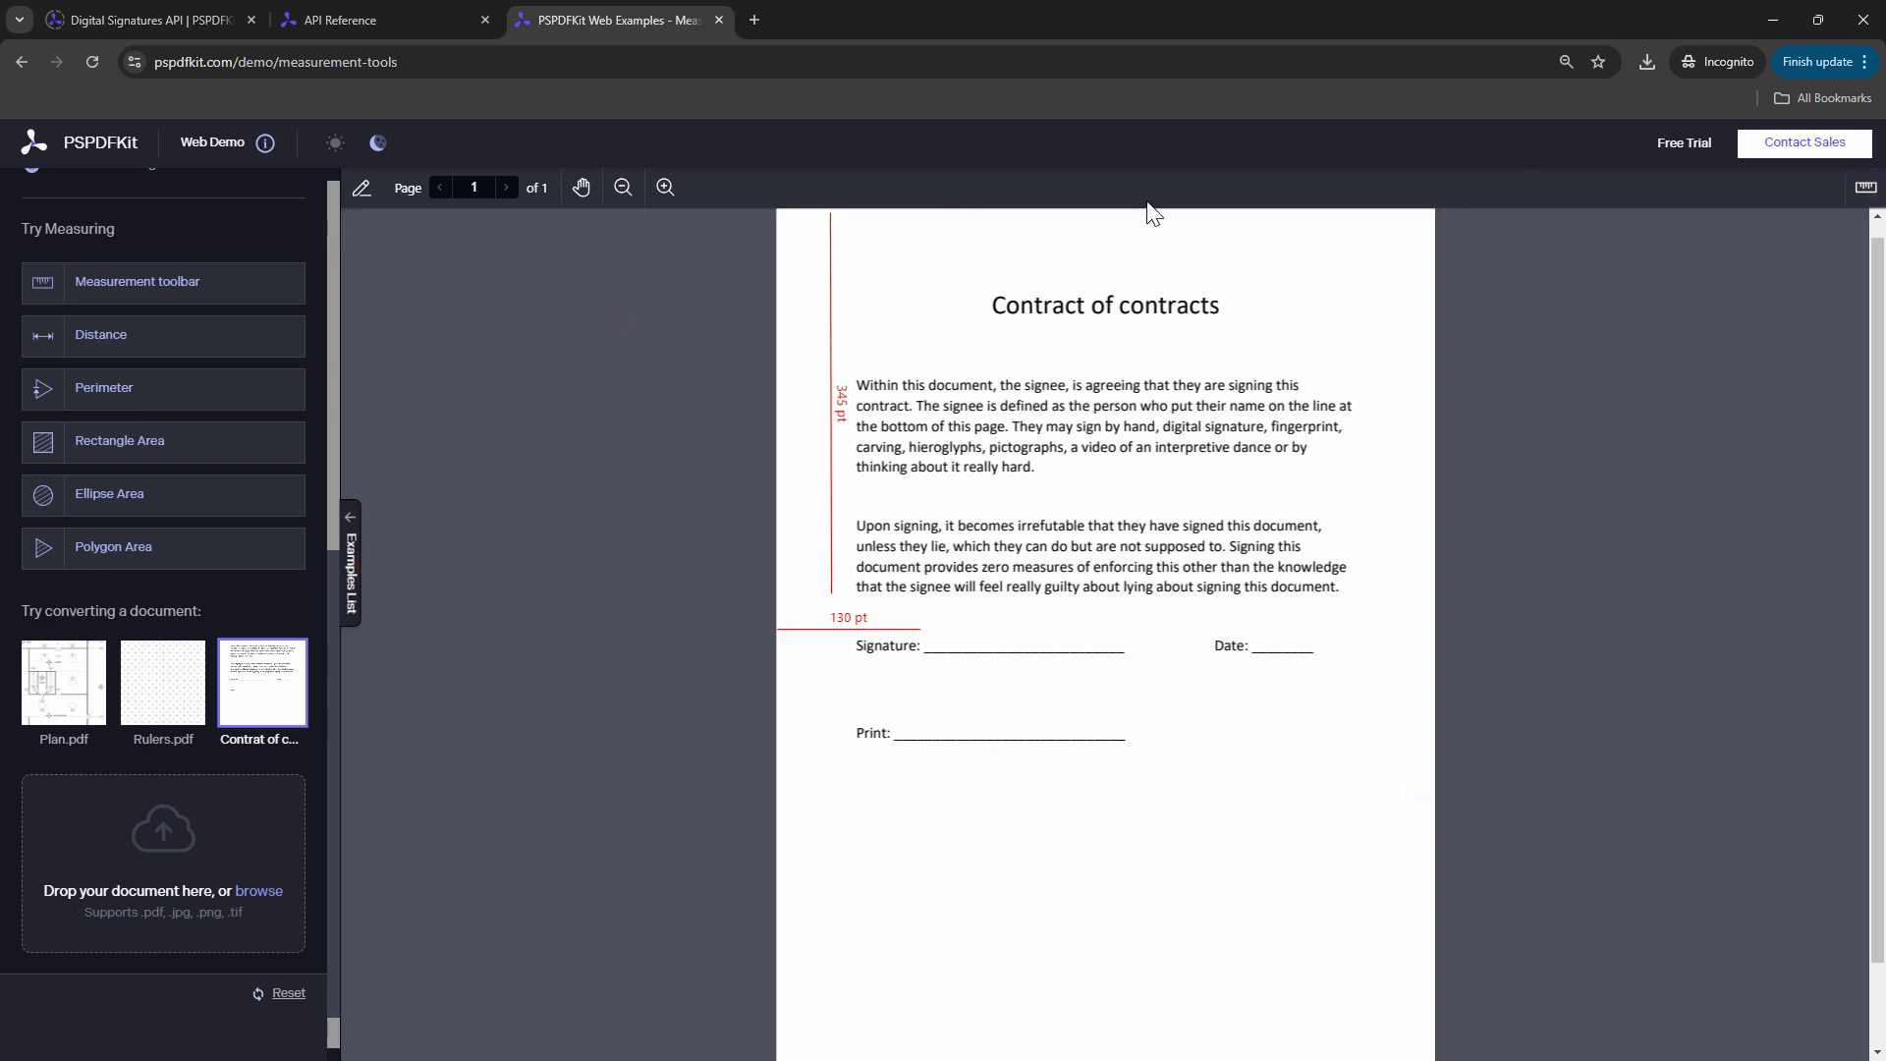
Add 51 pt and 200 pt measurements at the signature line and align them
click(1865, 186)
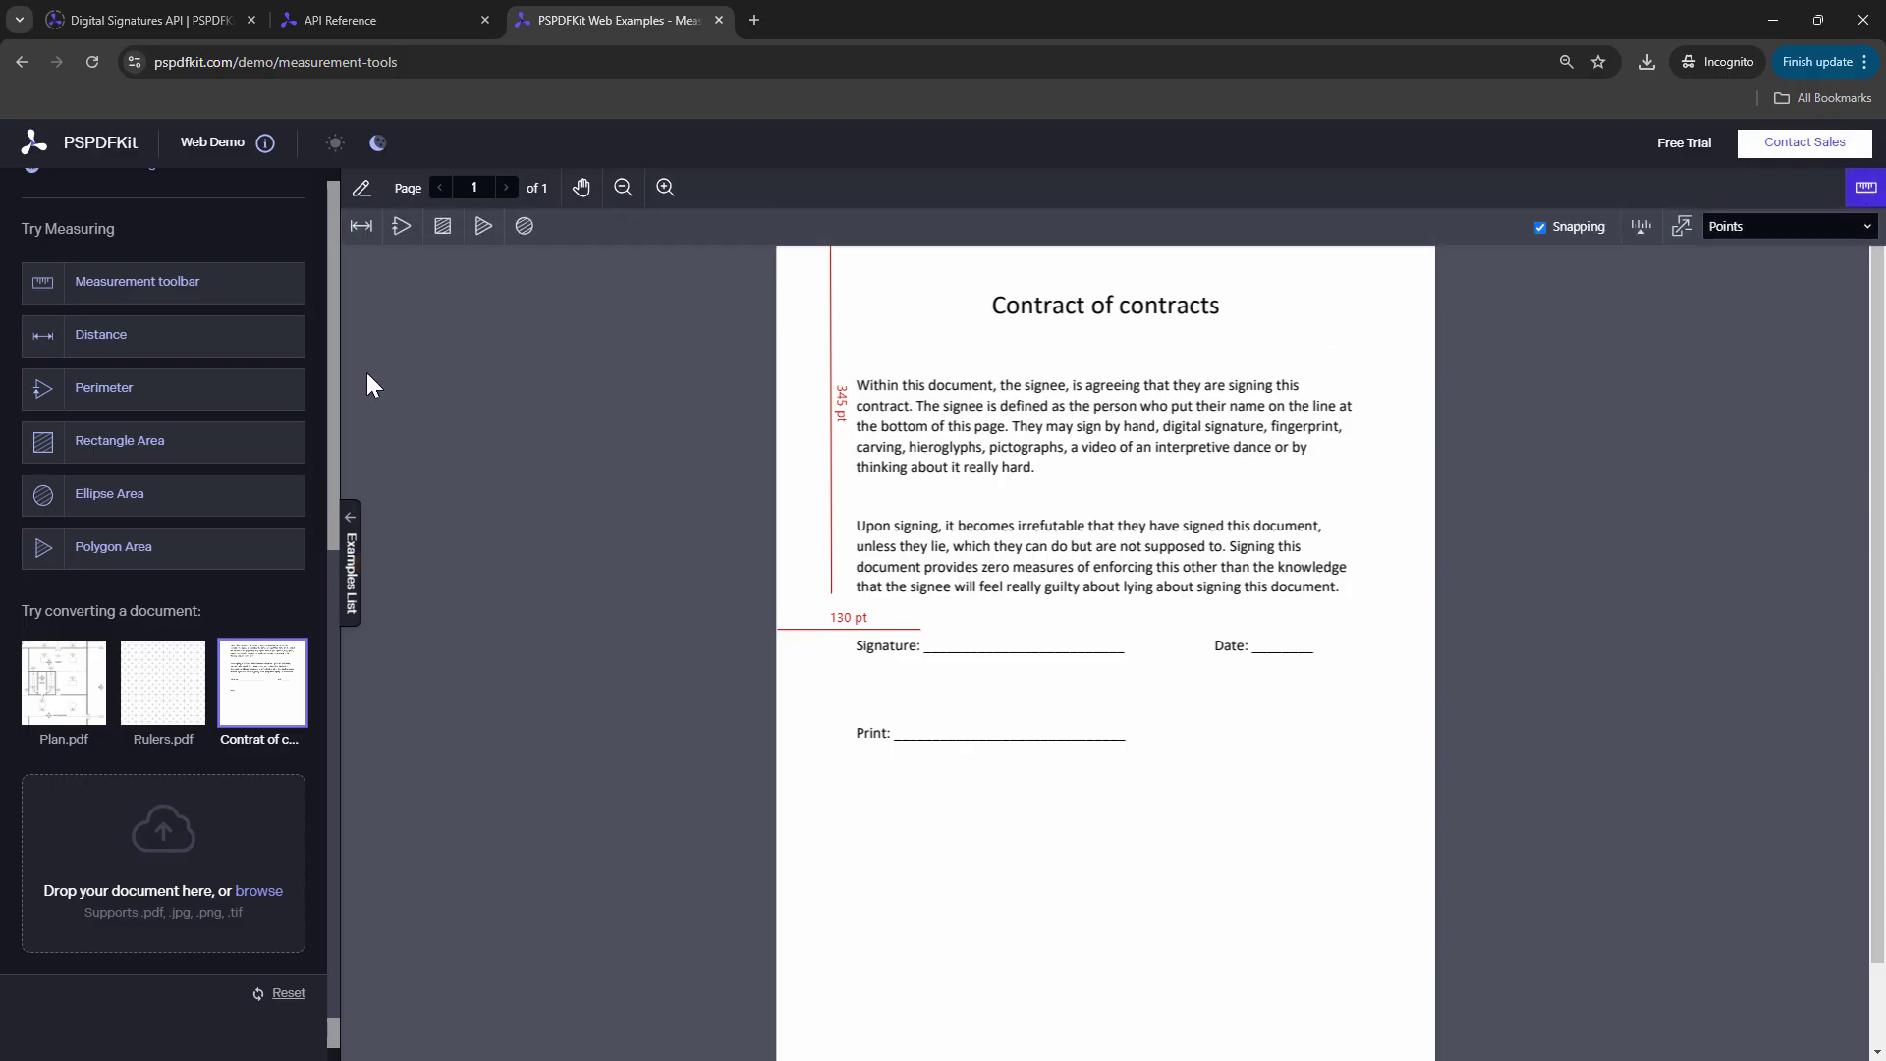
click(361, 226)
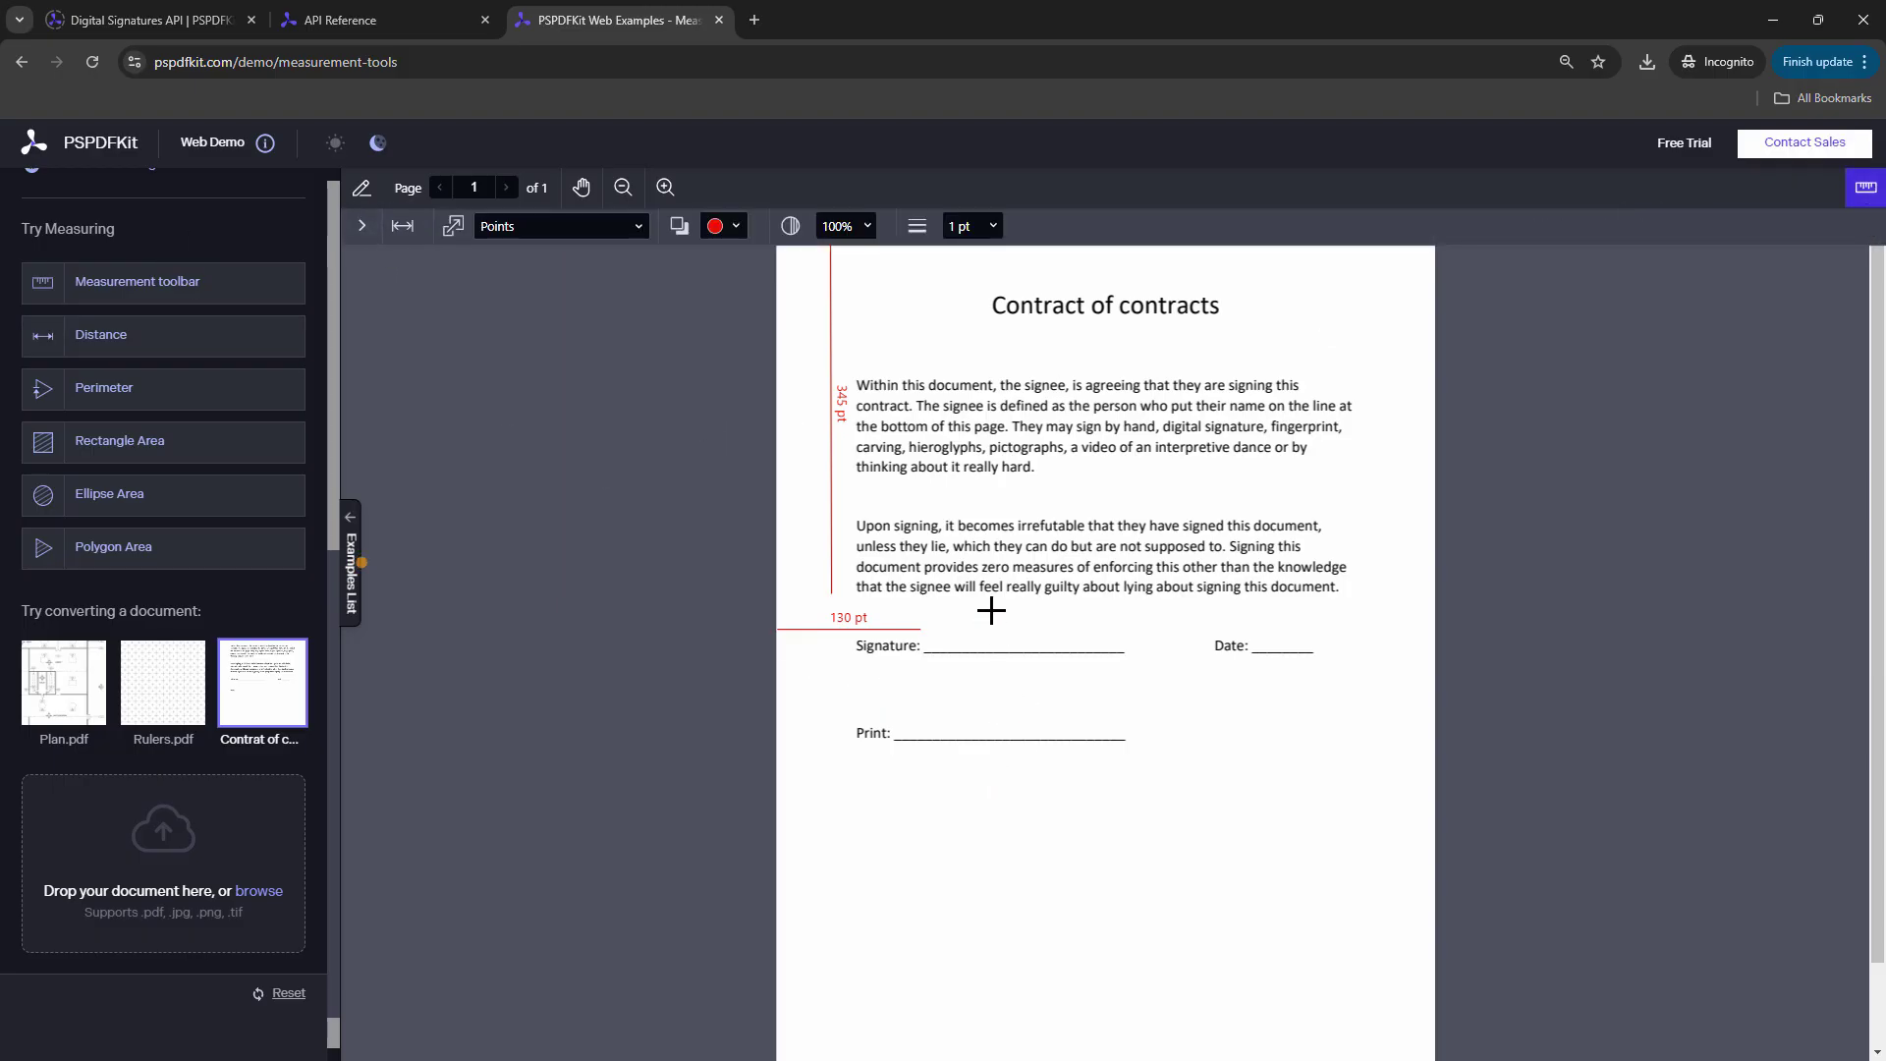
drag(994, 613, 994, 666)
click(1233, 784)
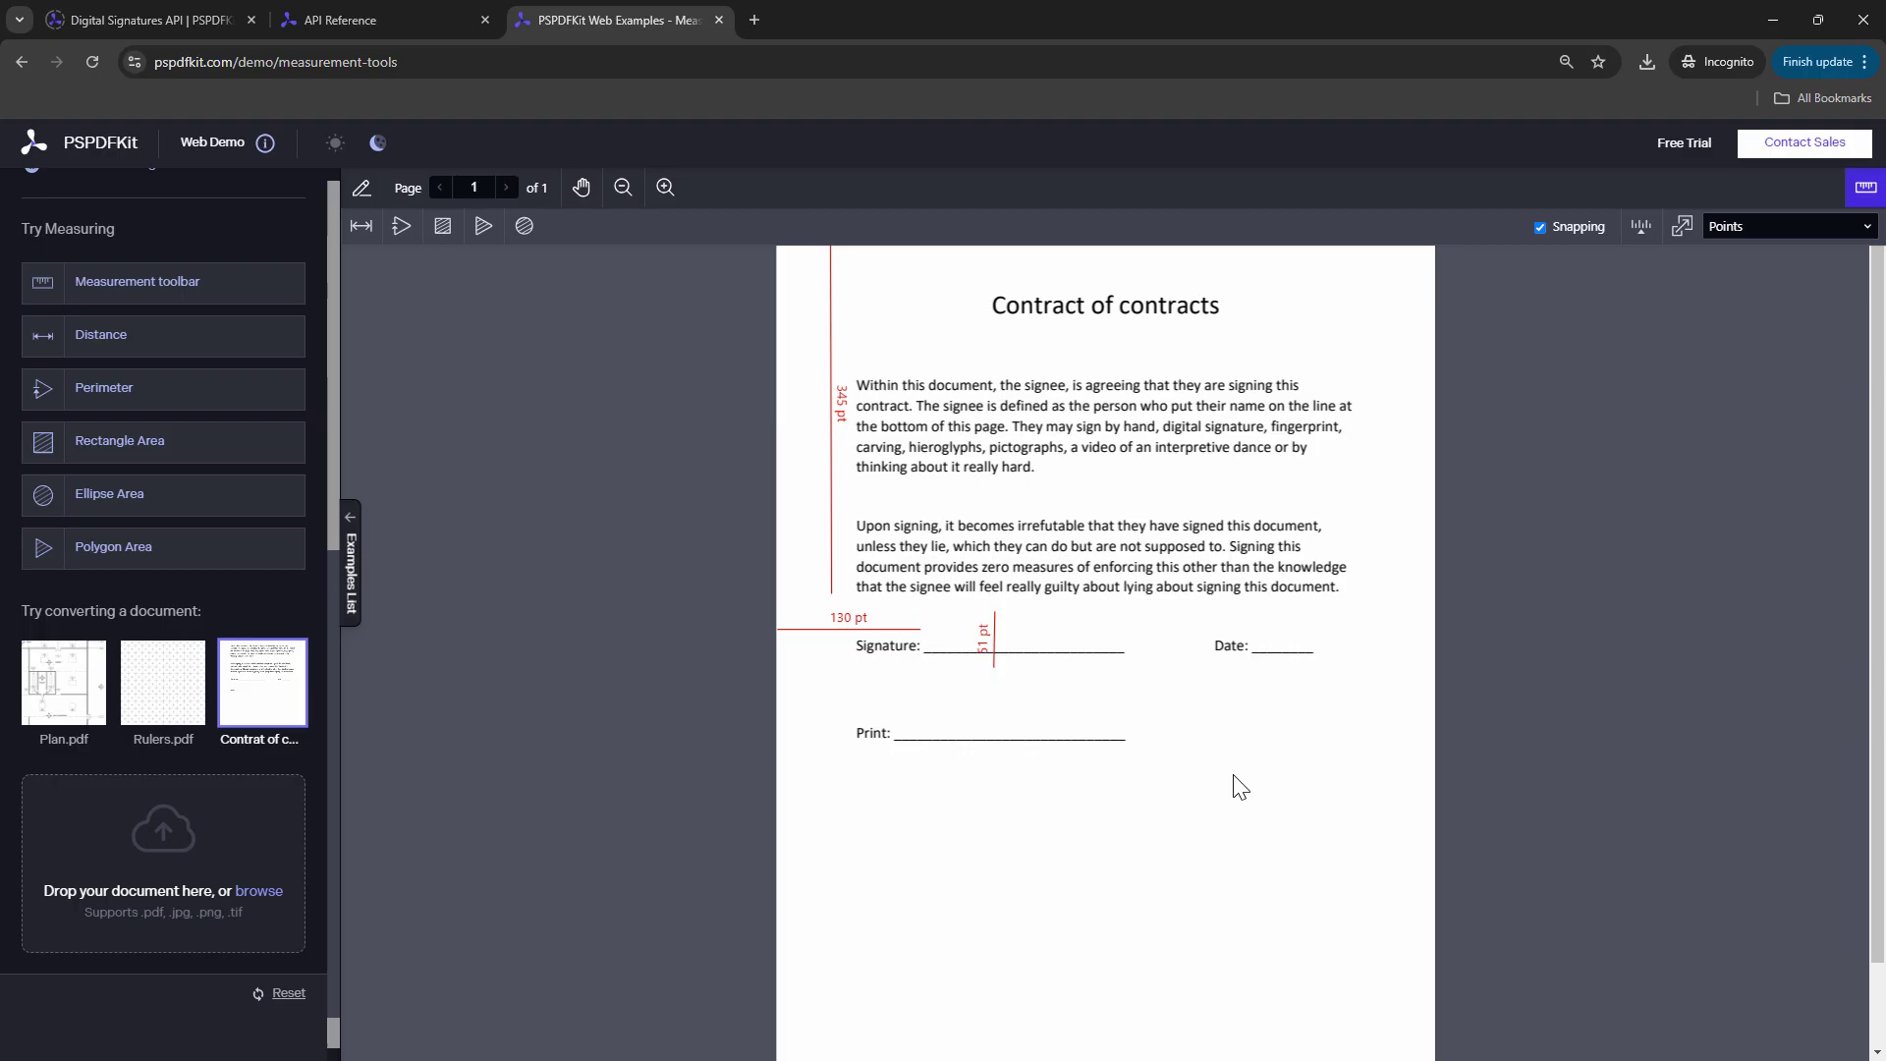
click(362, 224)
drag(1037, 616, 1215, 618)
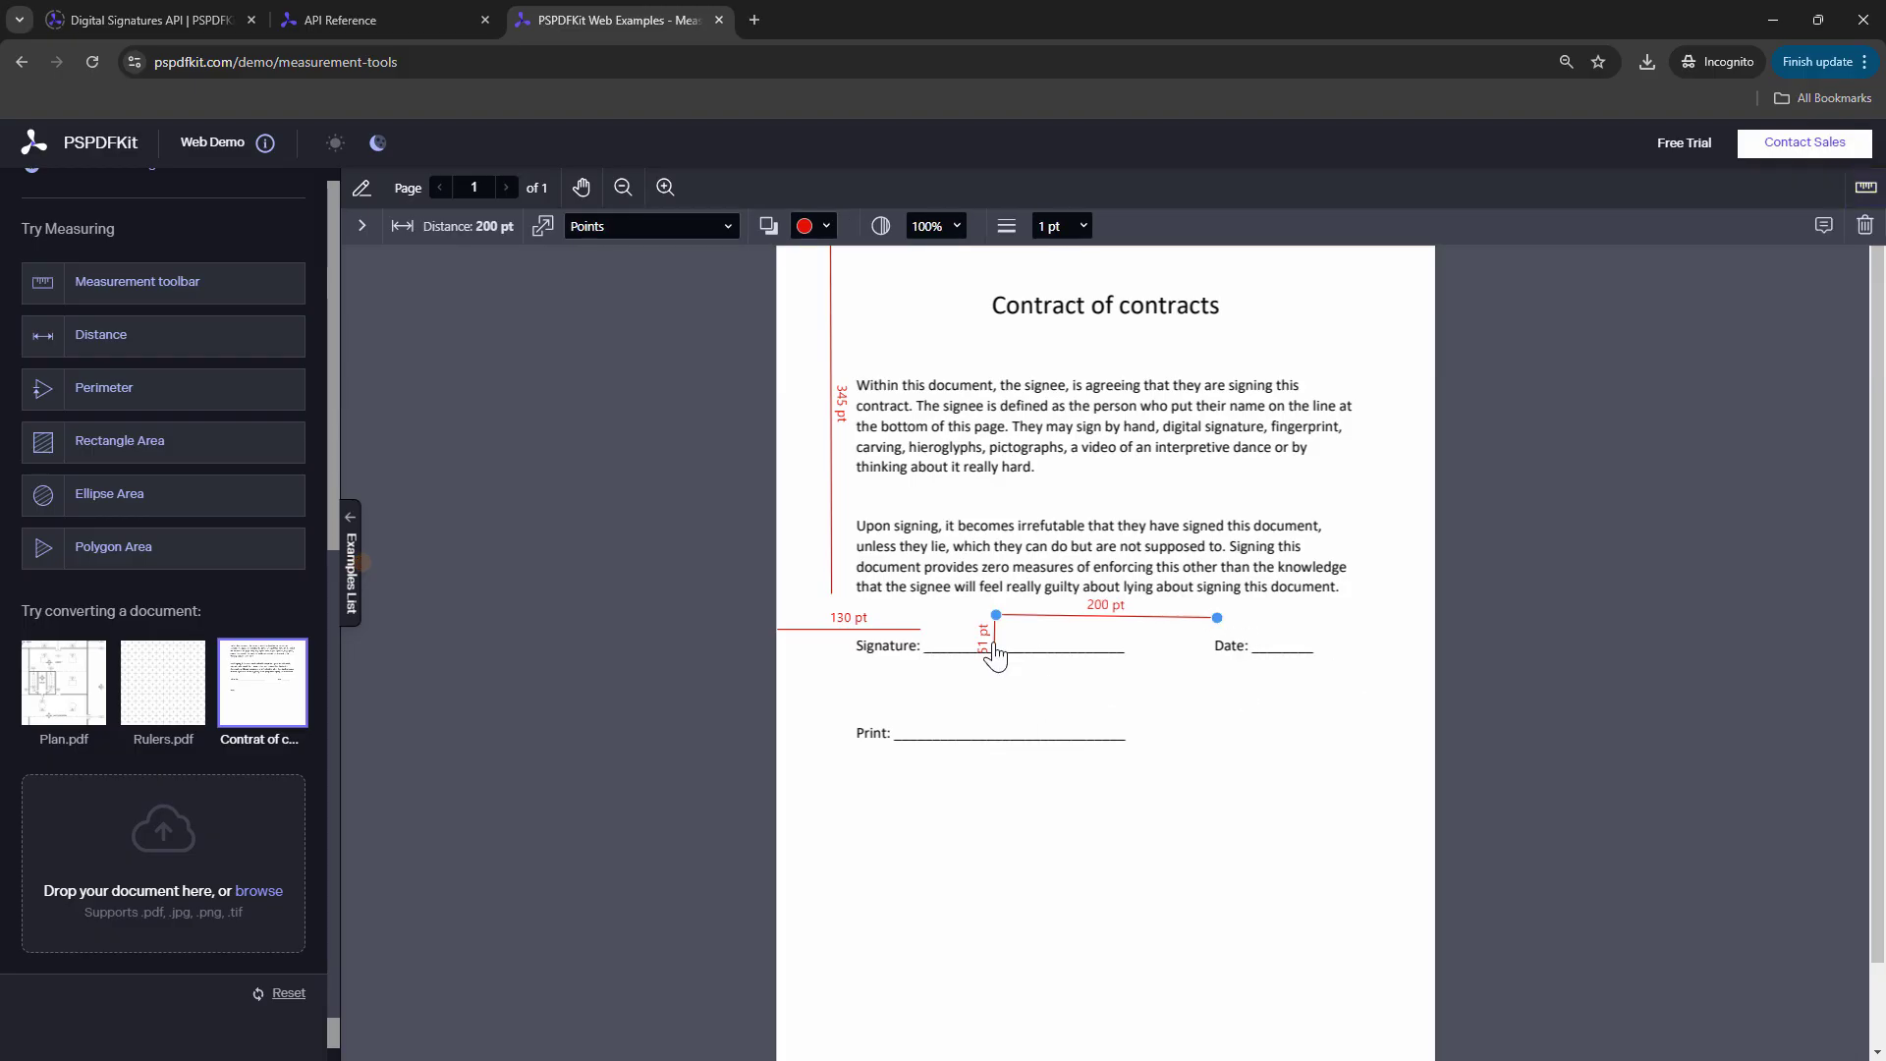
drag(995, 646, 922, 646)
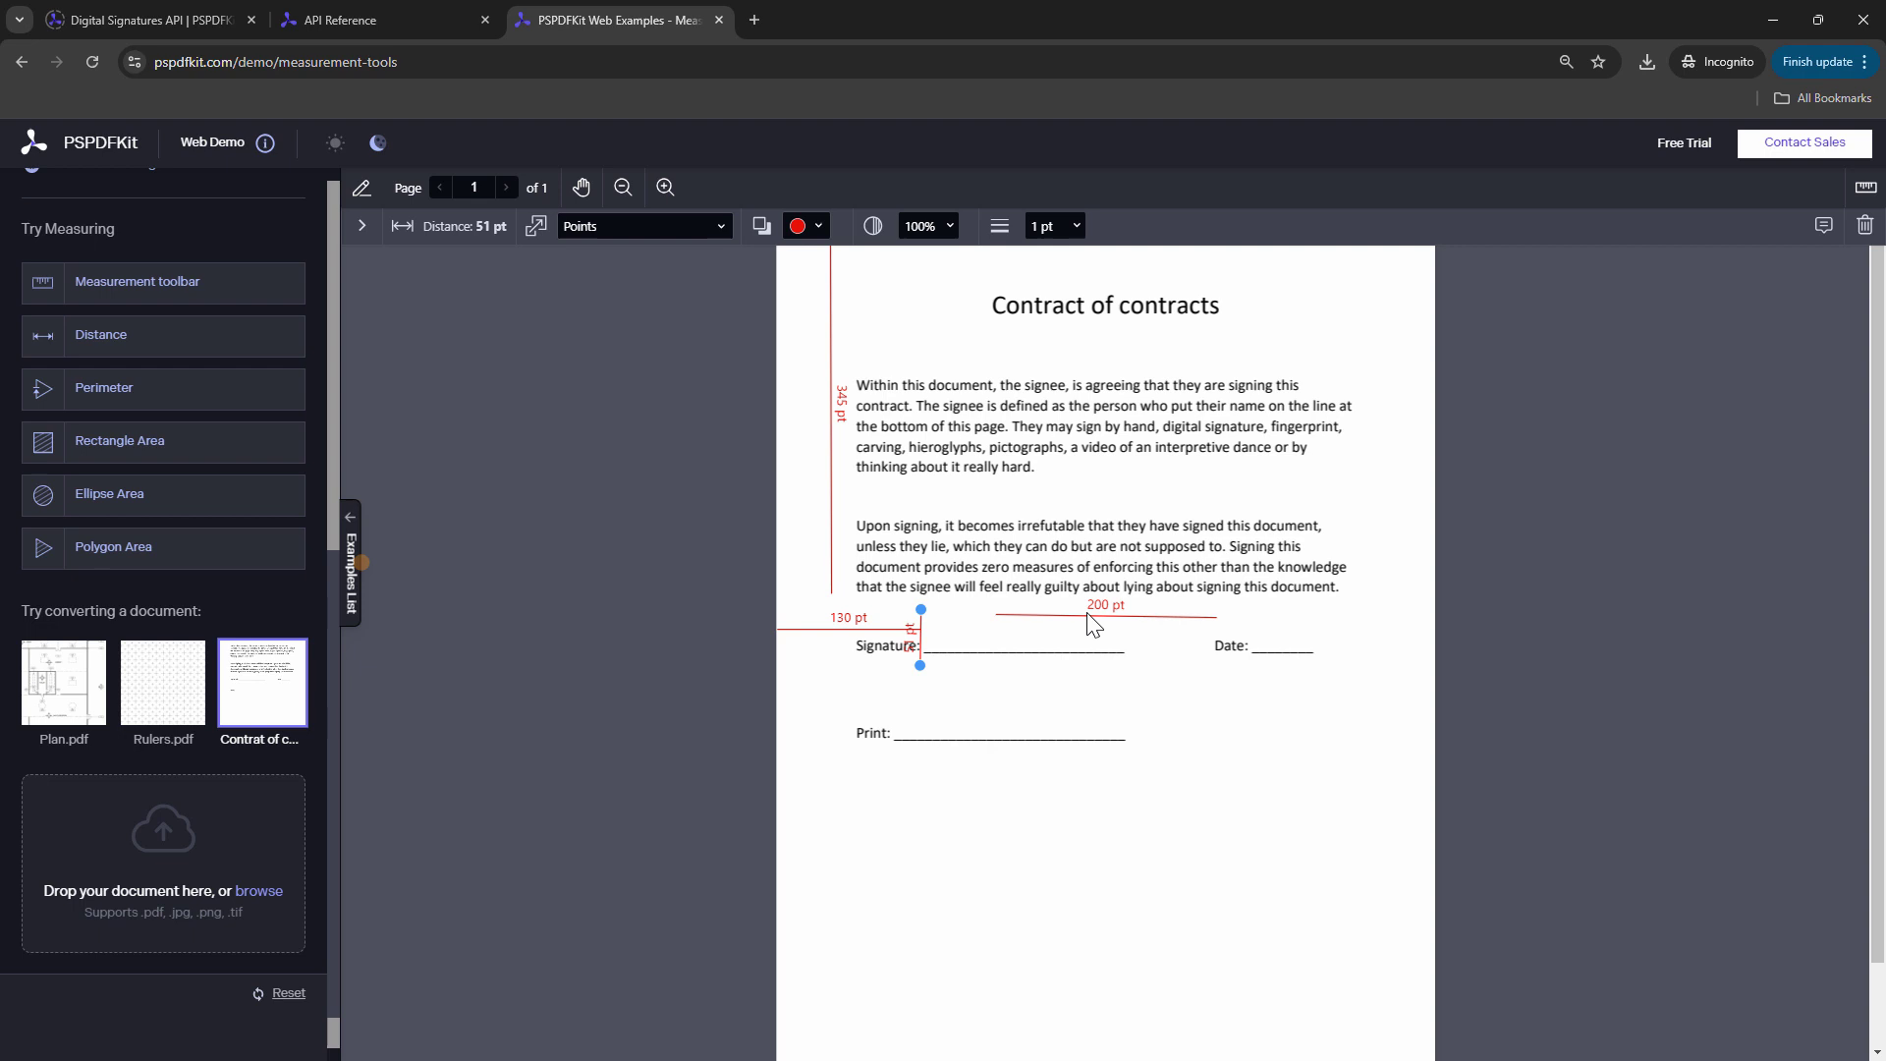
drag(1090, 629, 1011, 628)
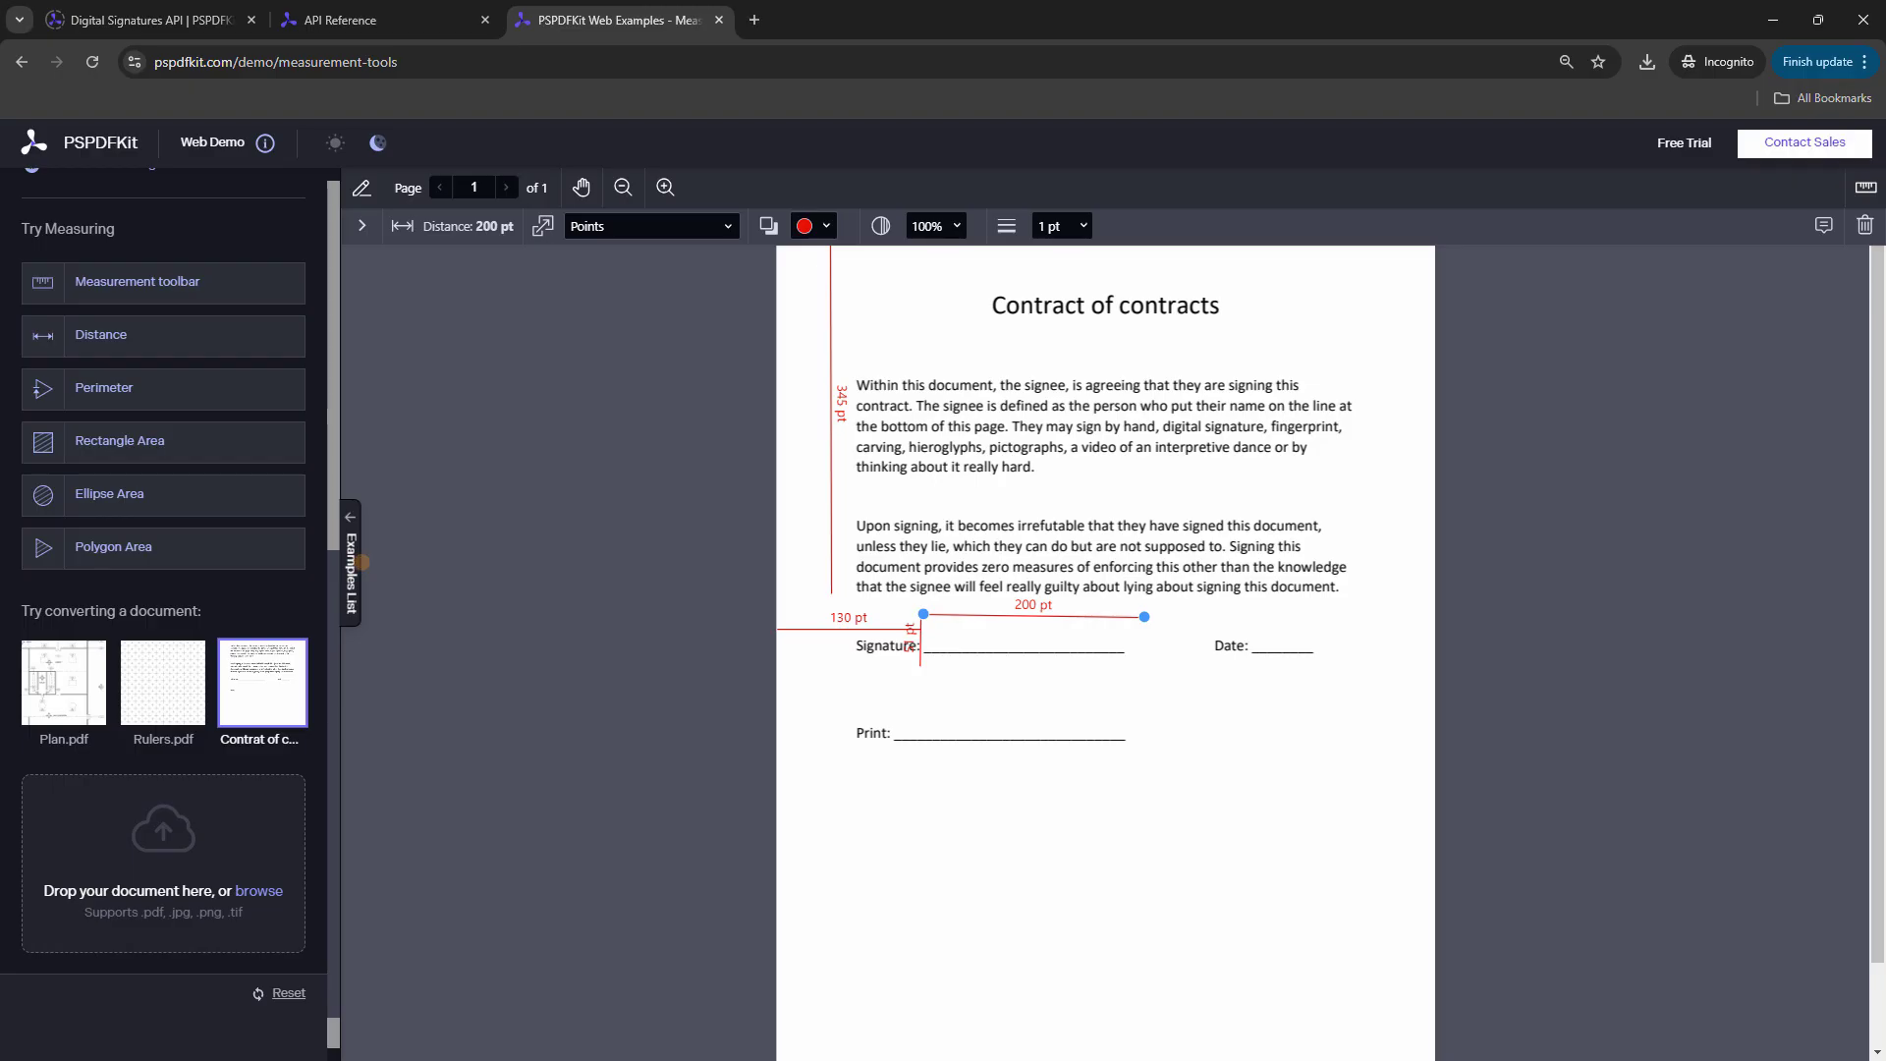
In Notepad, set the rect values to 130, 345 and width 200, checking them against the PDF measurements
key(alt+Tab)
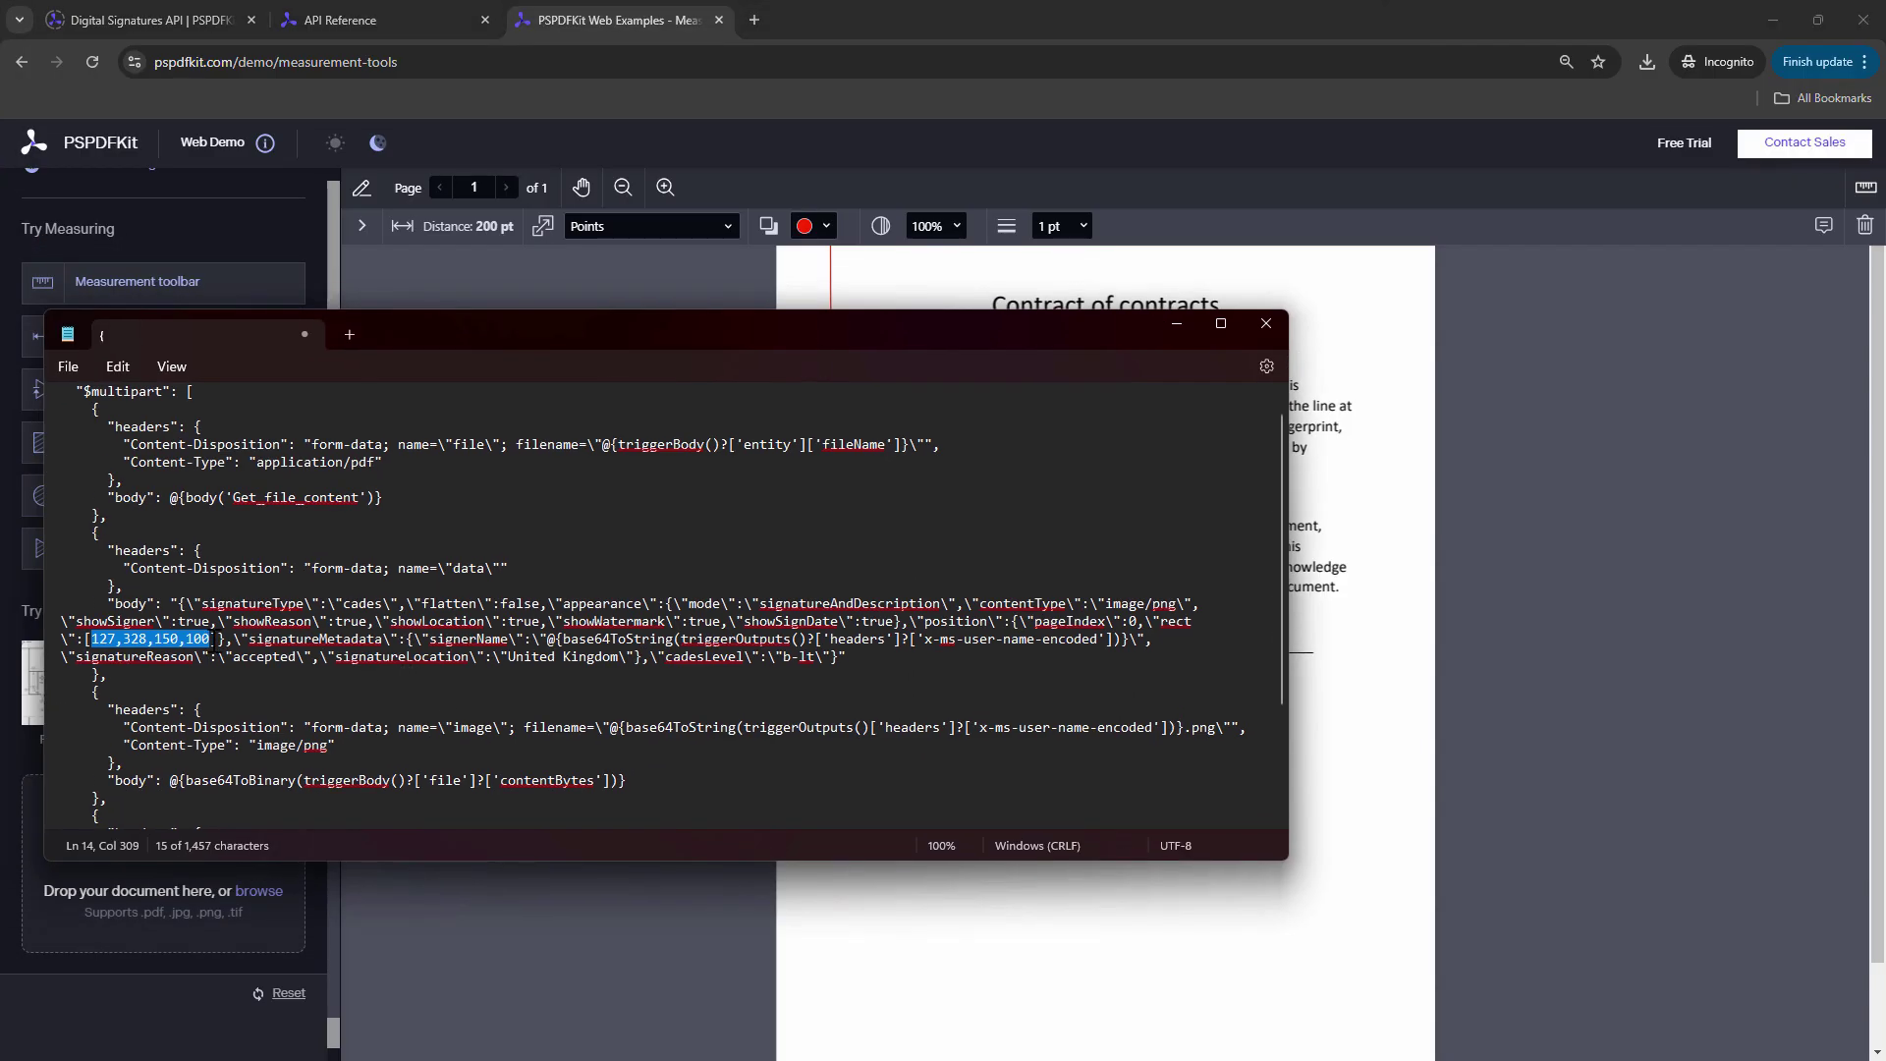
drag(829, 334, 1020, 365)
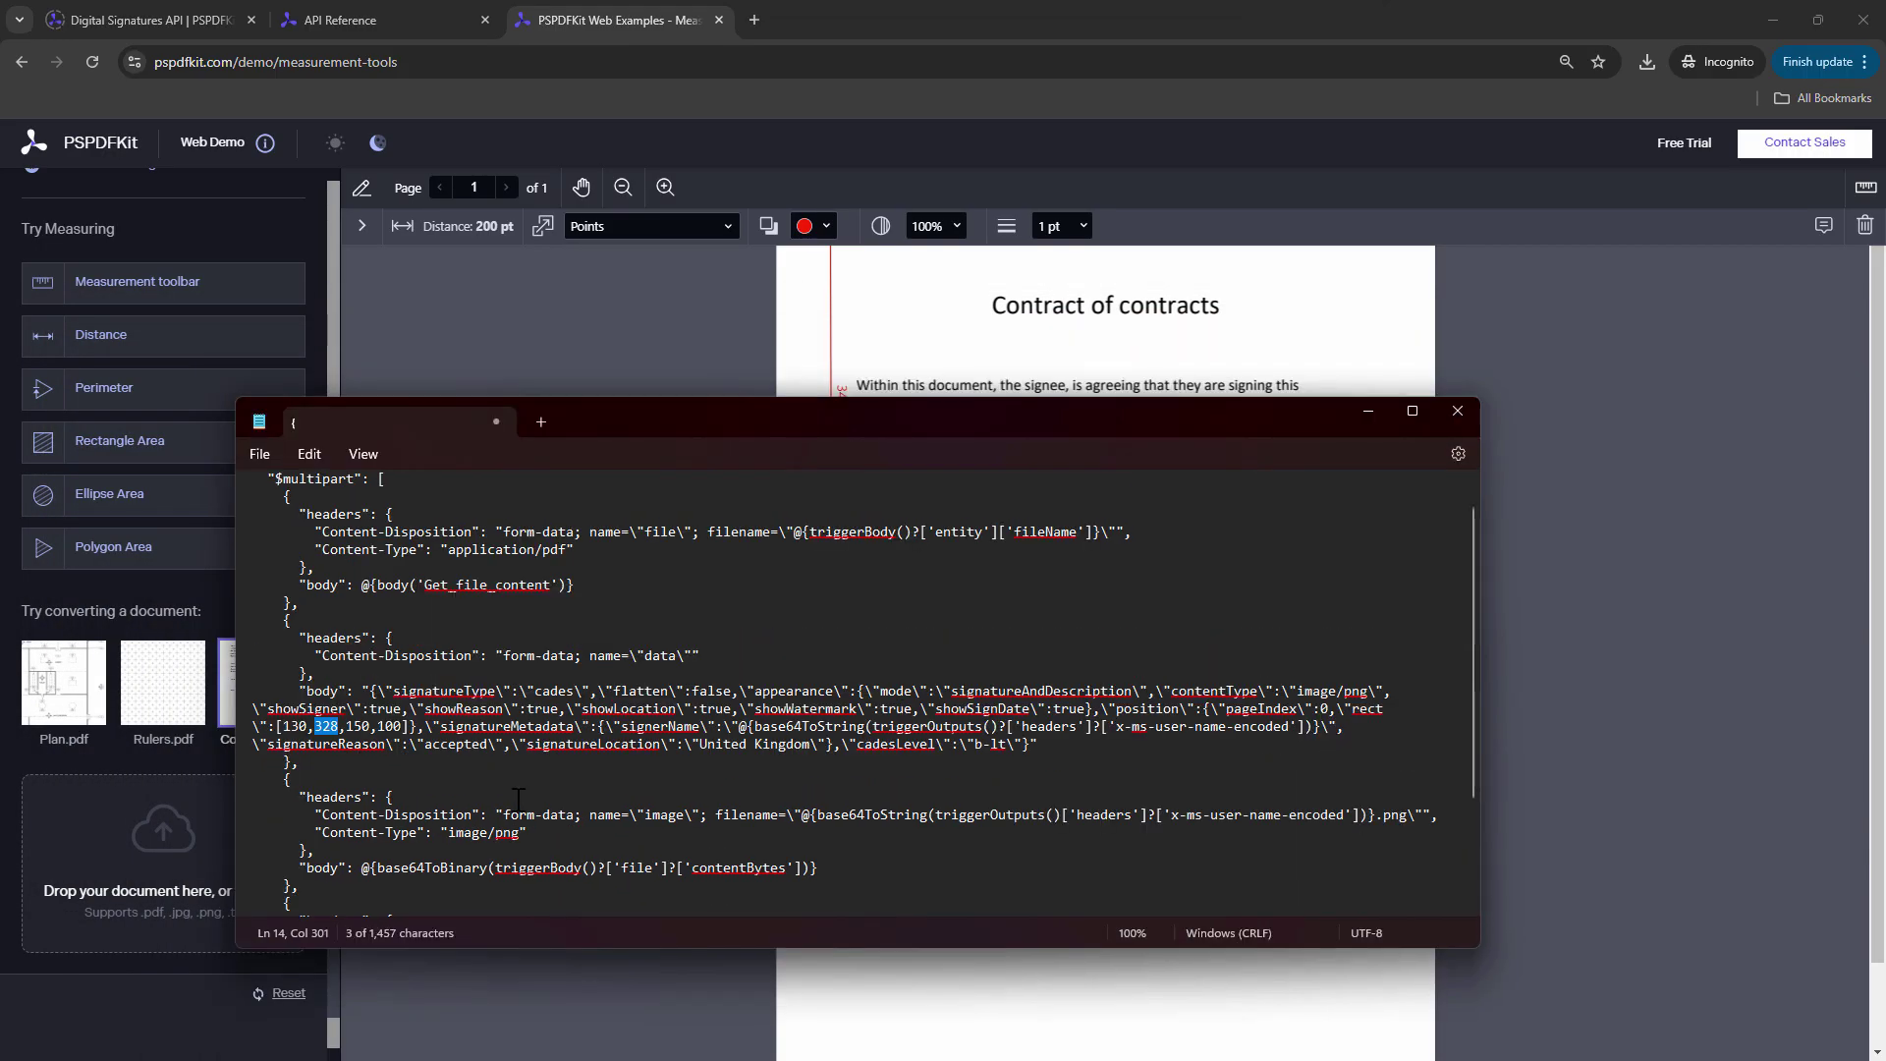
text(345)
drag(812, 421, 810, 471)
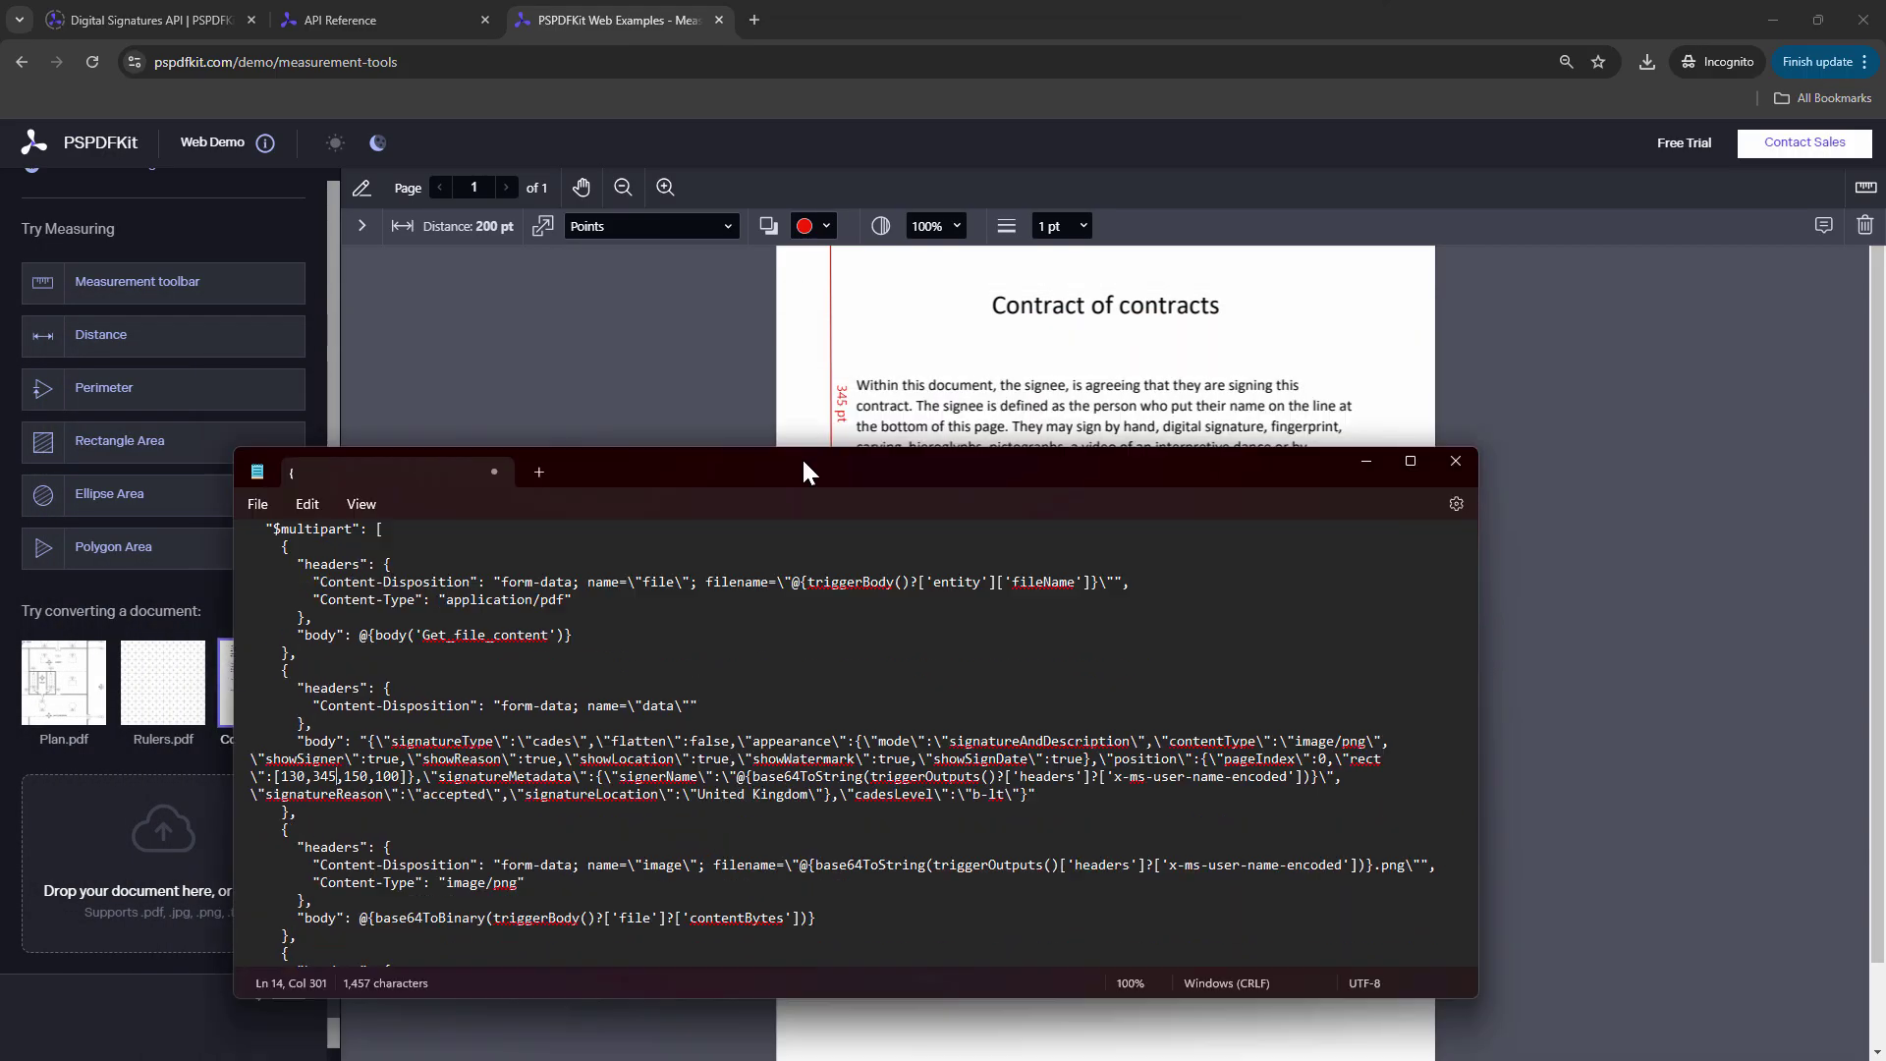
click(361, 775)
key(BackSpace)
key(BackSpace)
text(20)
key(Delete)
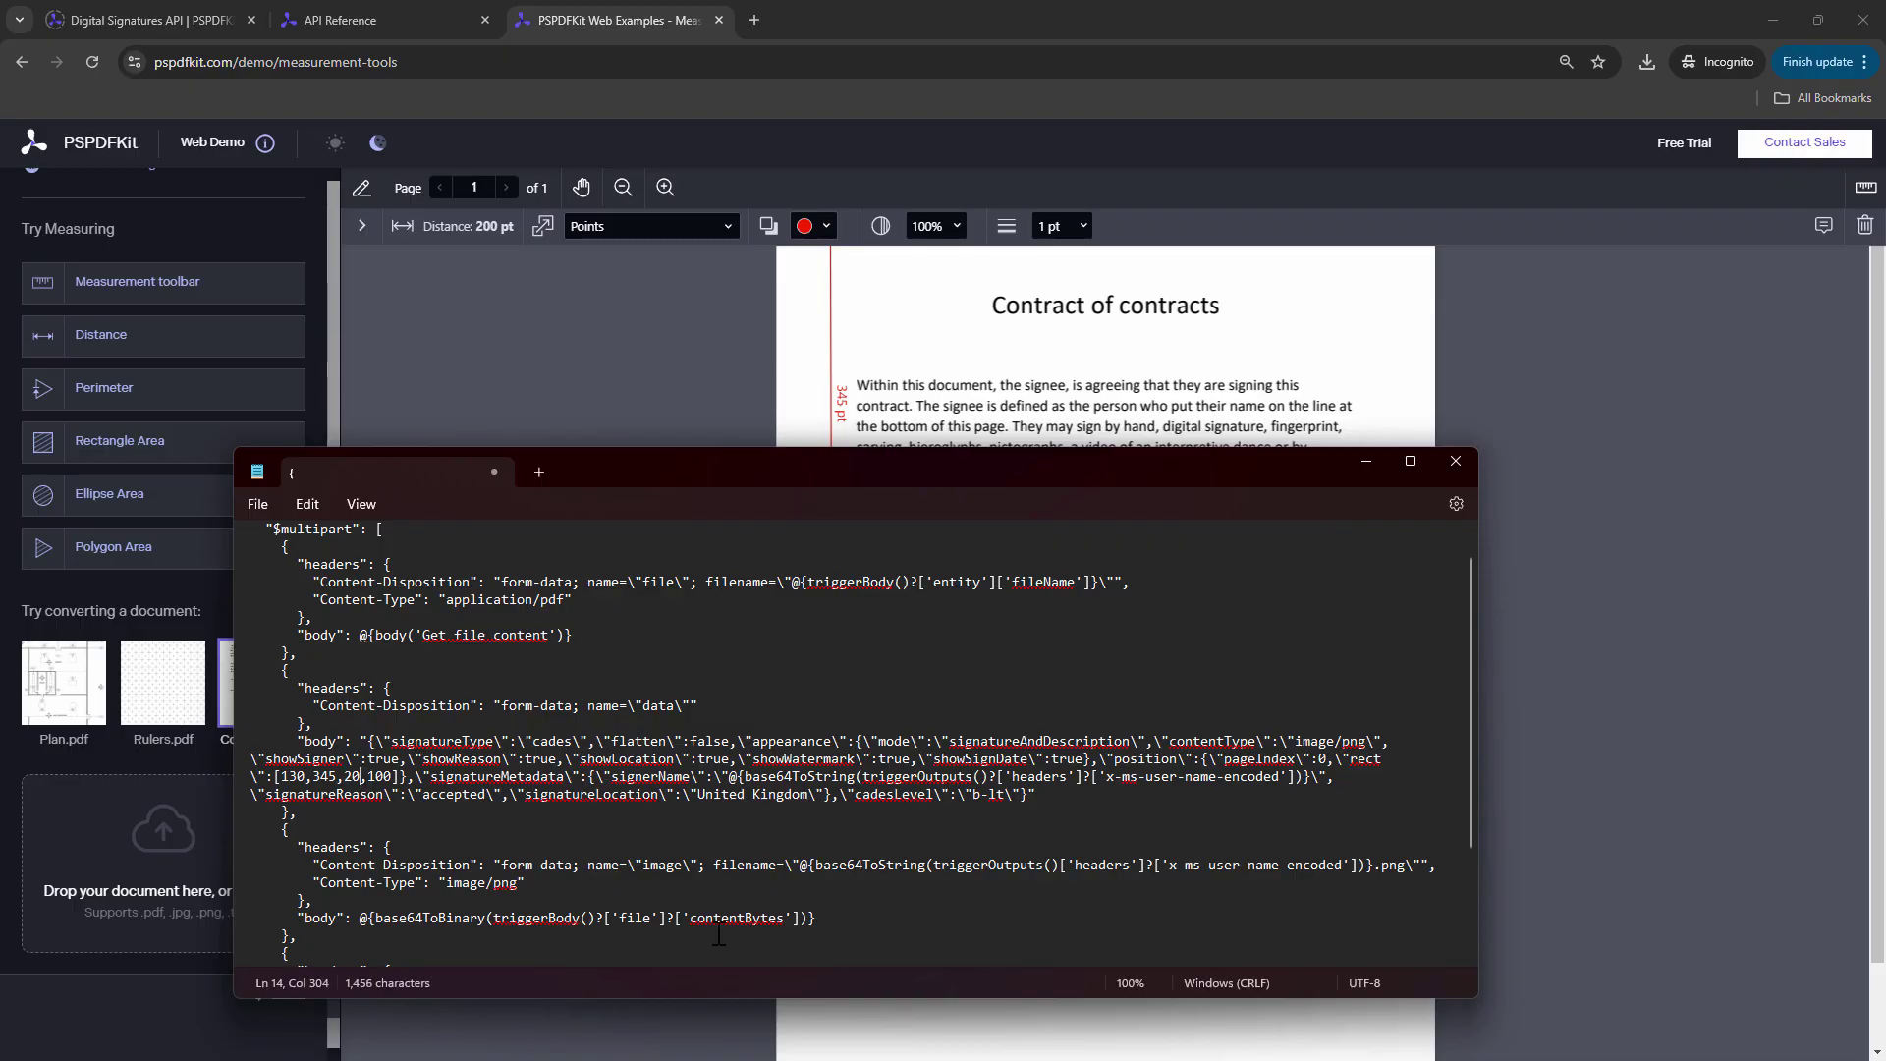
text(0)
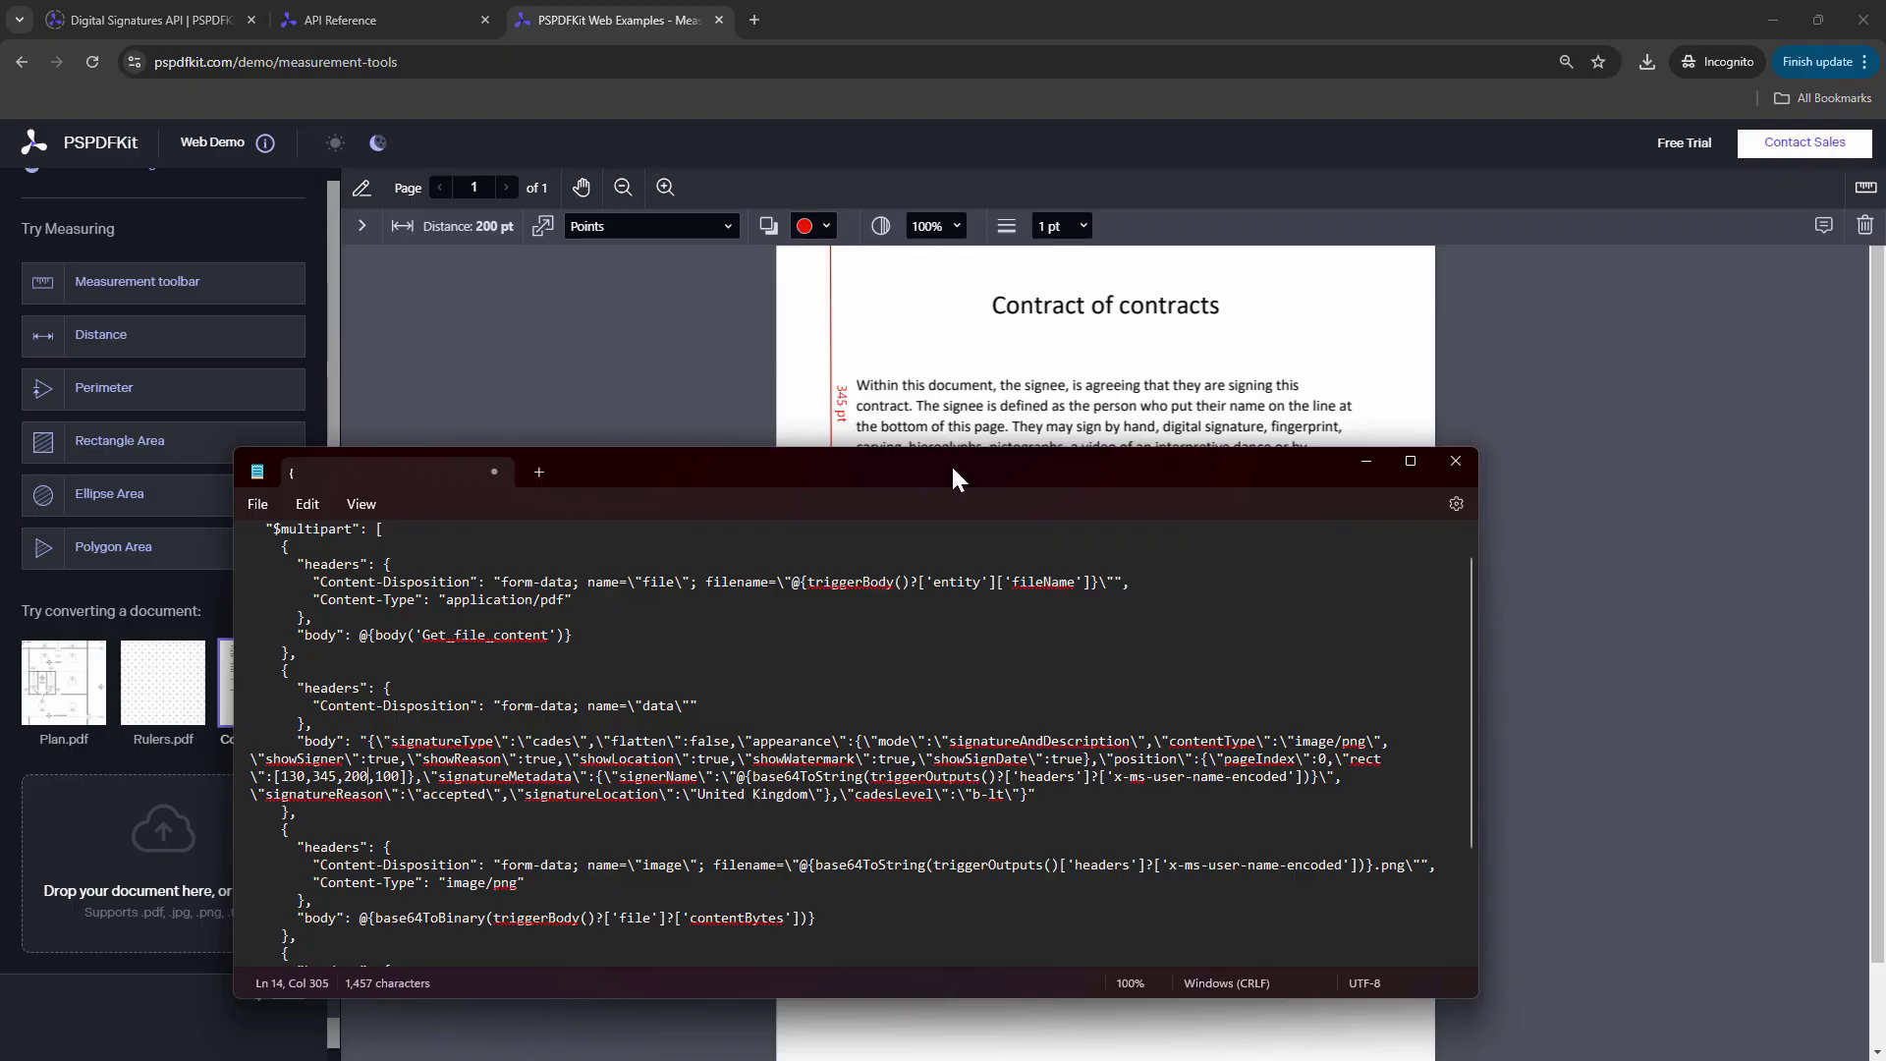
drag(950, 464, 993, 834)
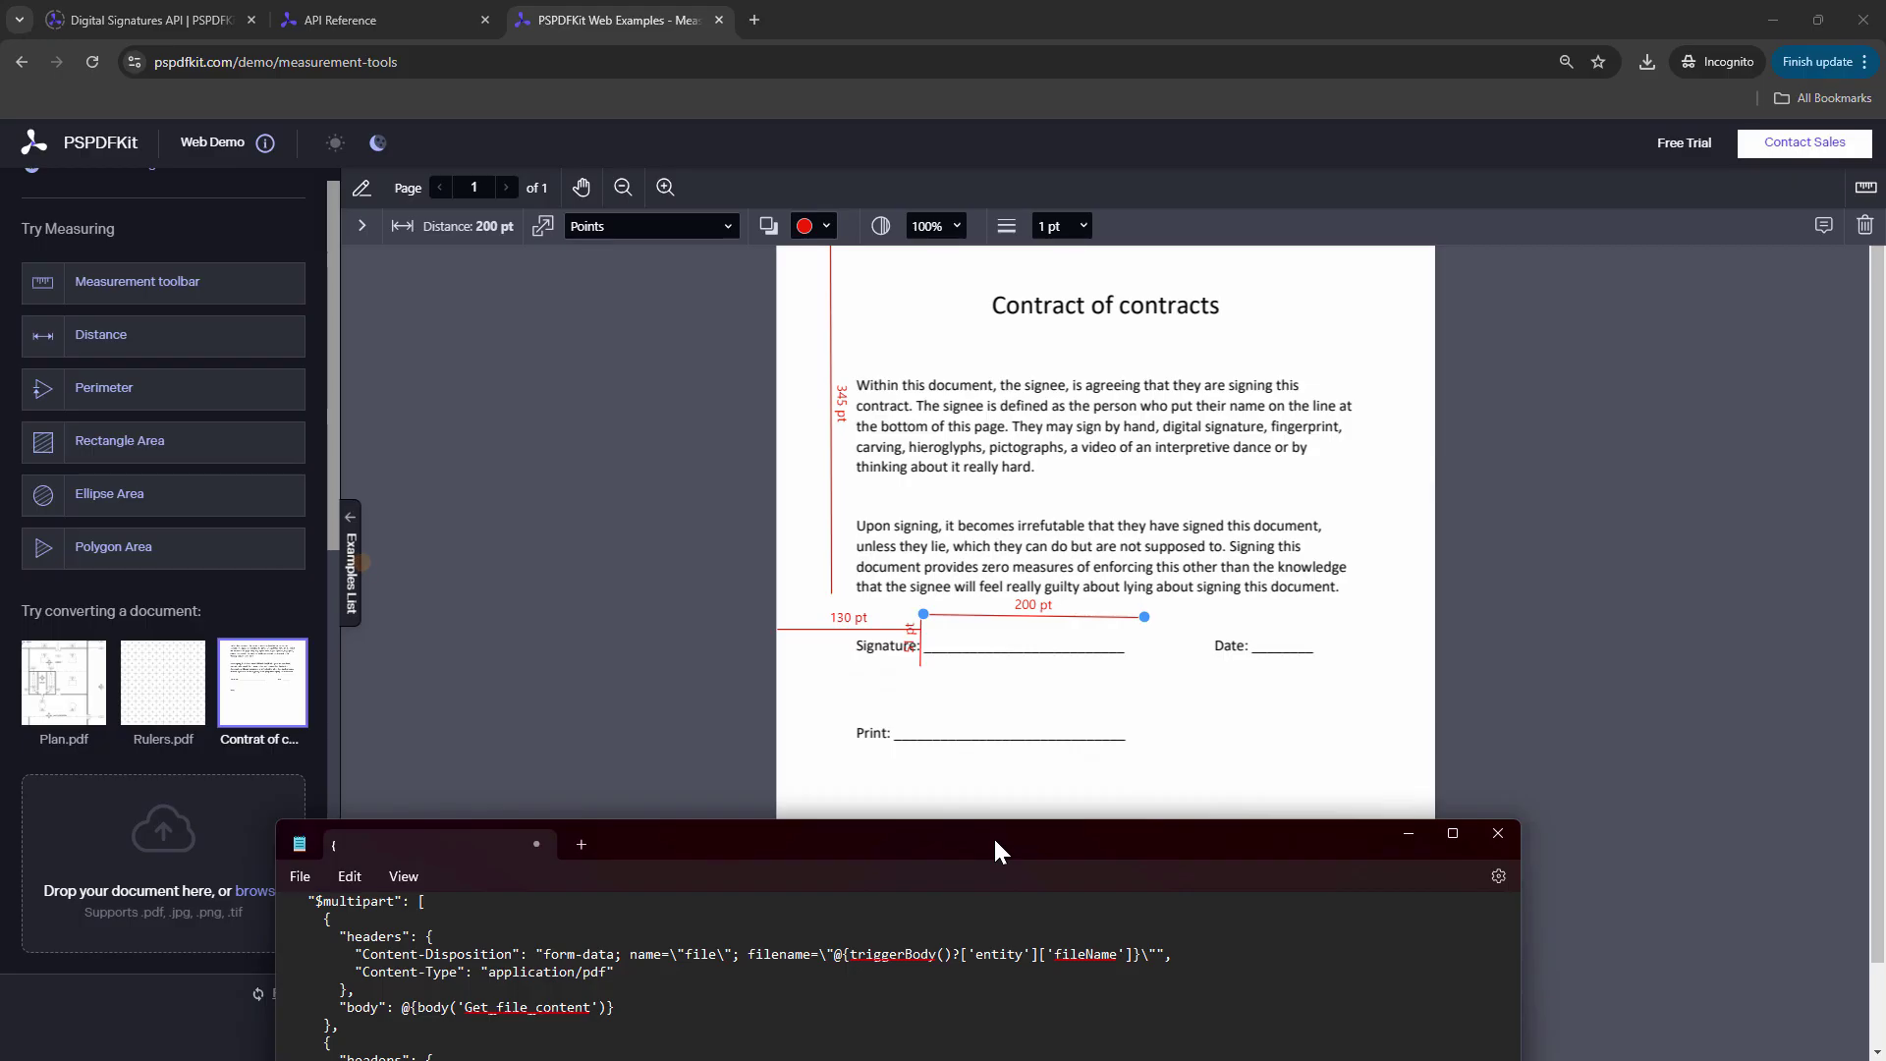
drag(889, 843, 854, 257)
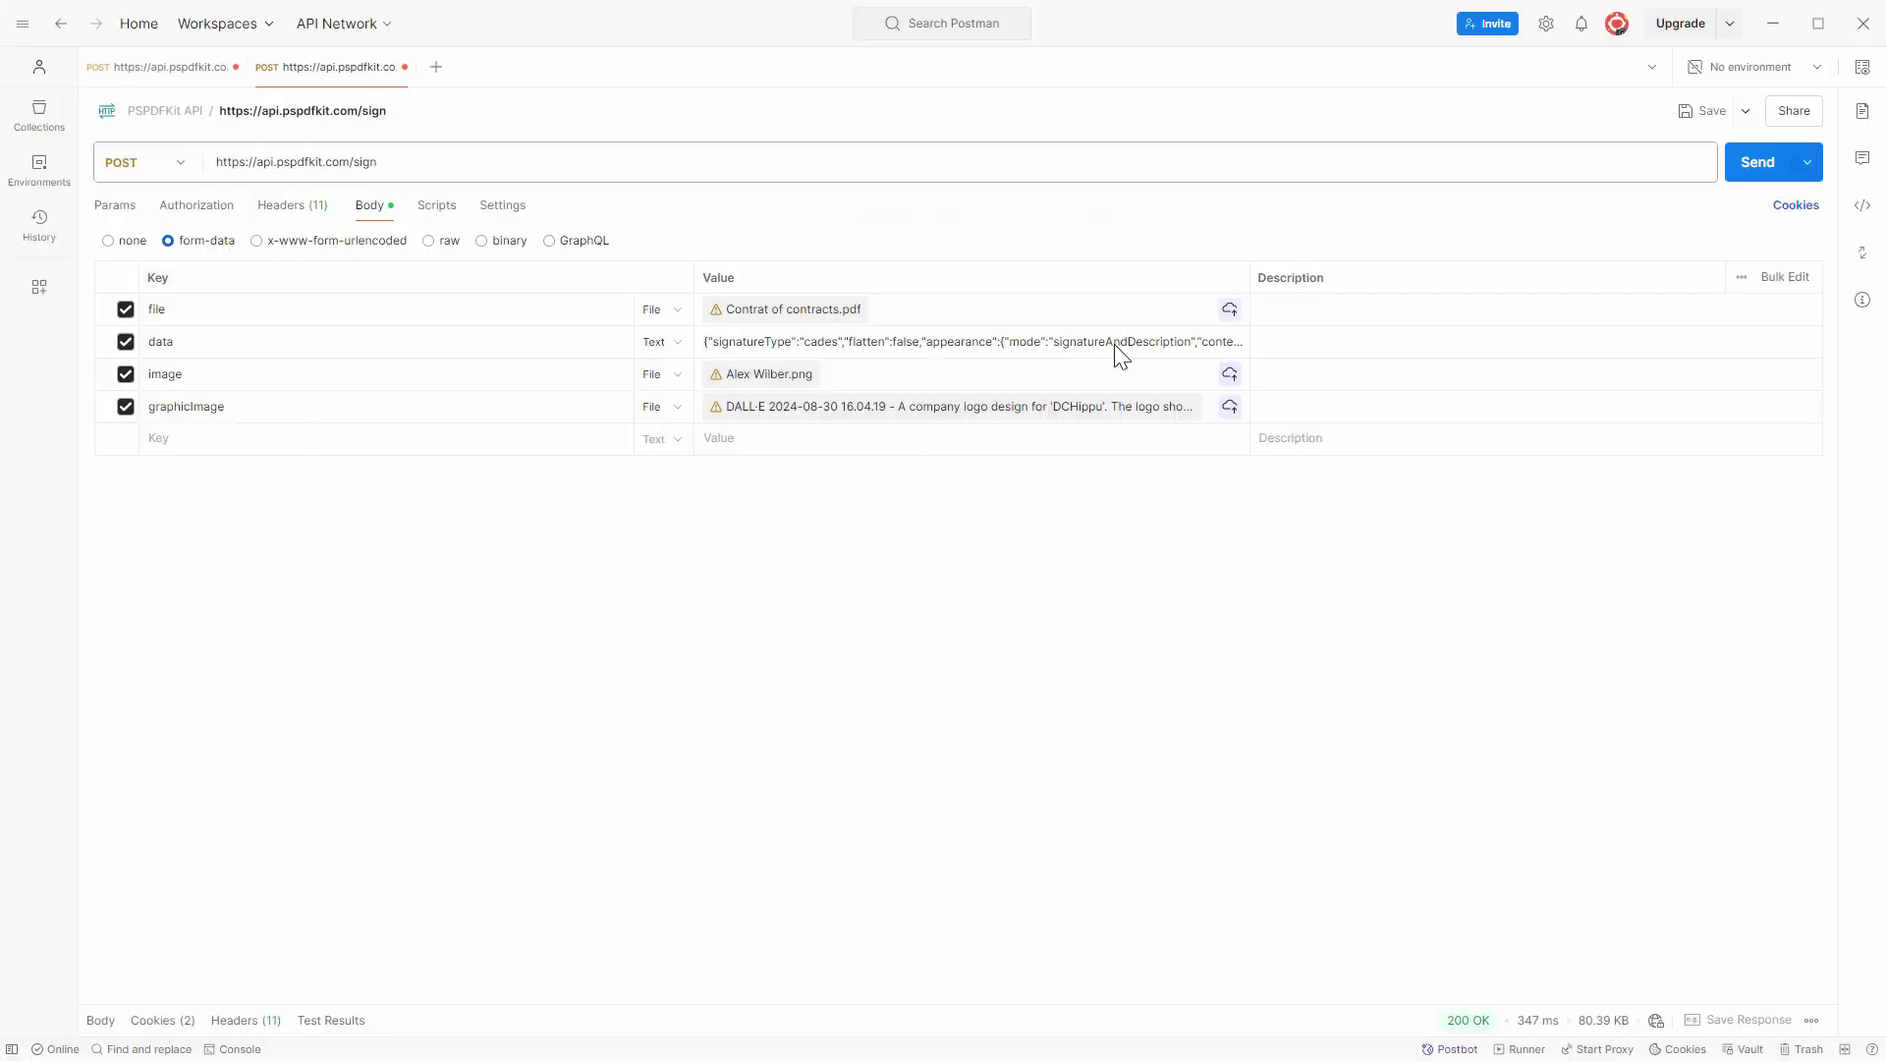
Paste the rect values 130,345,200,51 from Notepad over the old rect in Postman's data JSON
click(1041, 338)
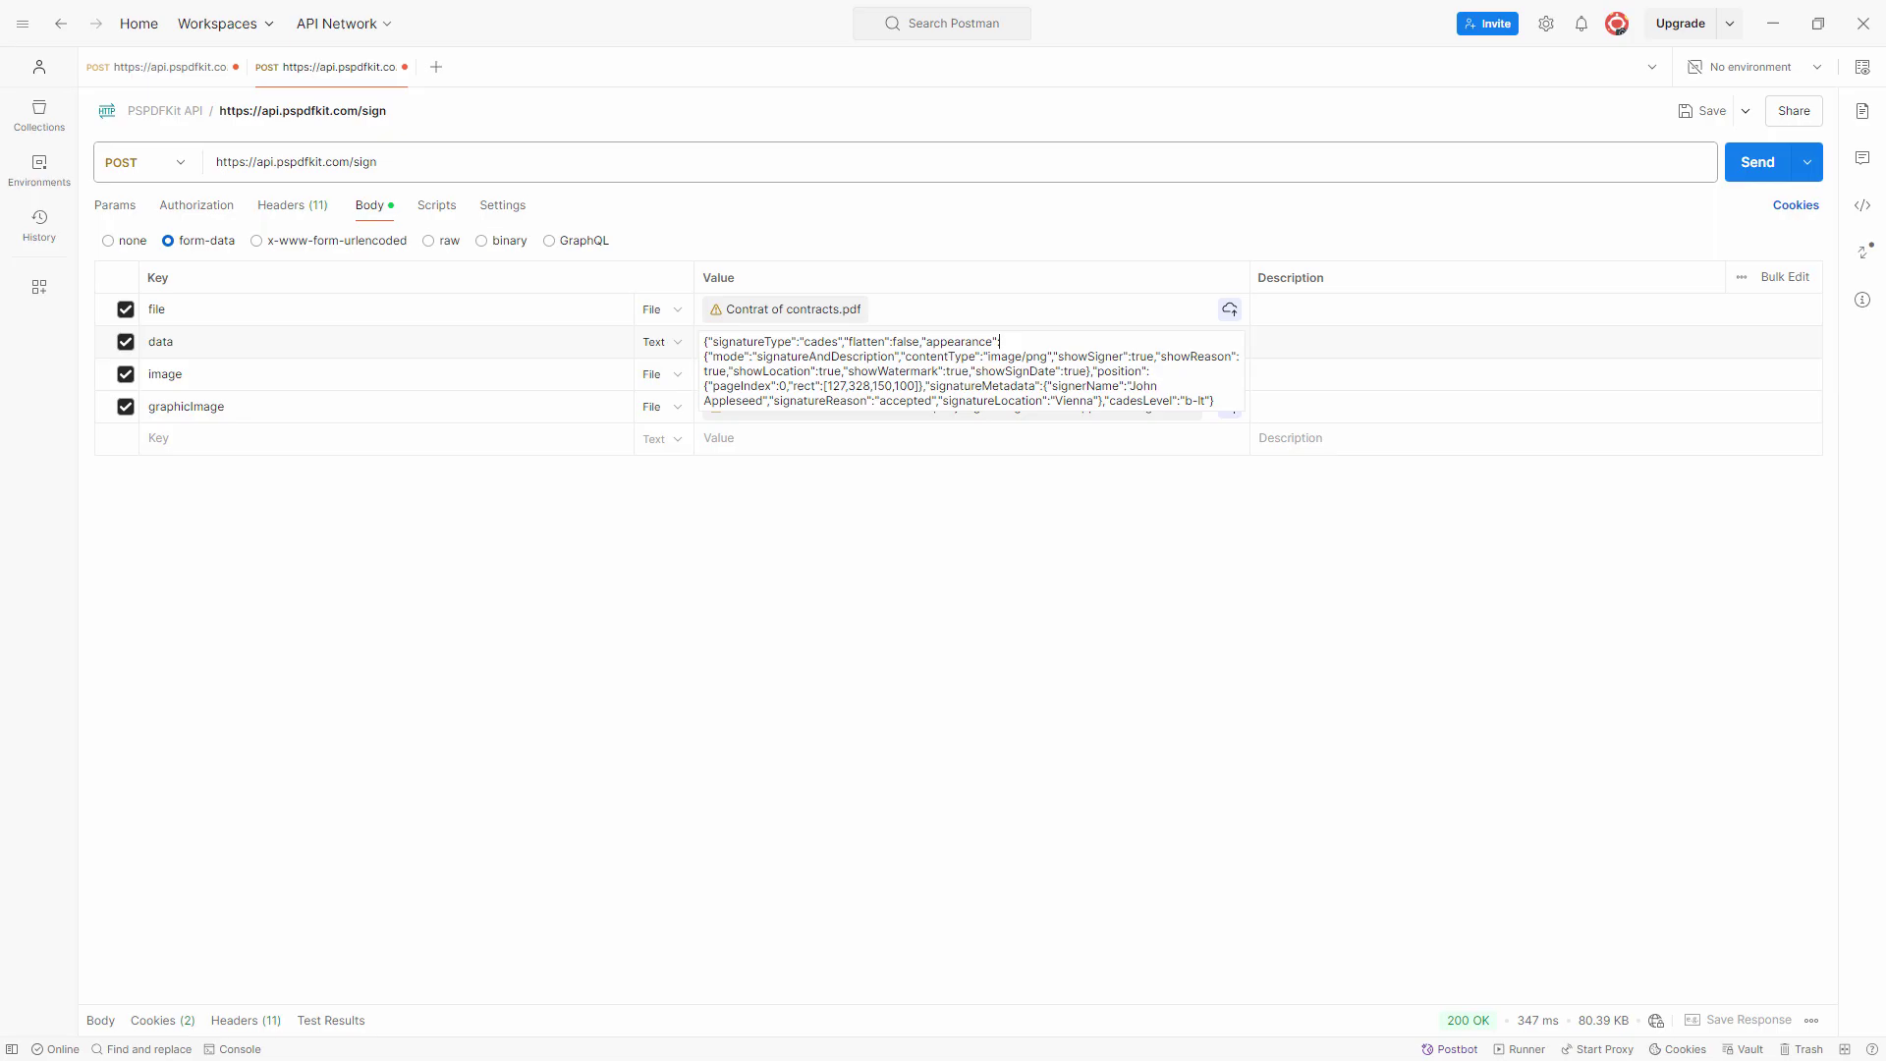
key(alt+Tab)
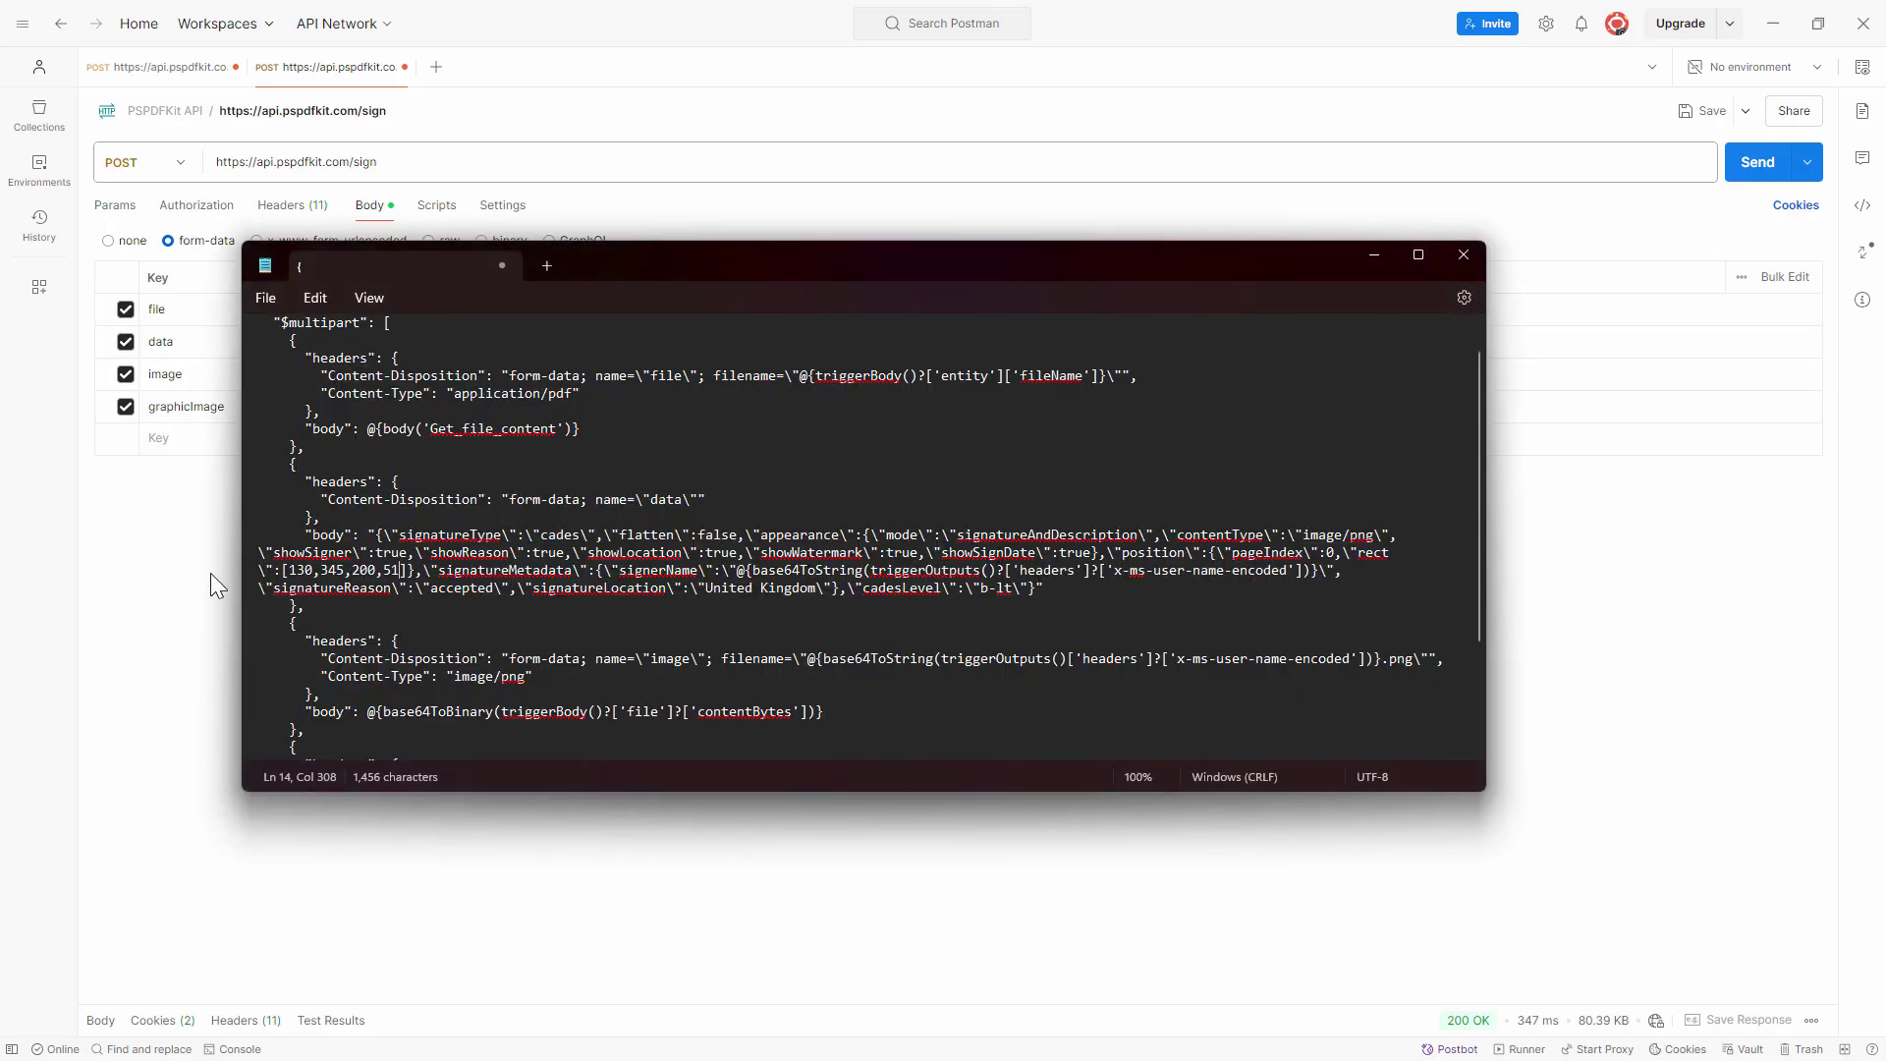
drag(292, 569, 399, 573)
key(ctrl+c)
key(alt+Tab)
click(973, 345)
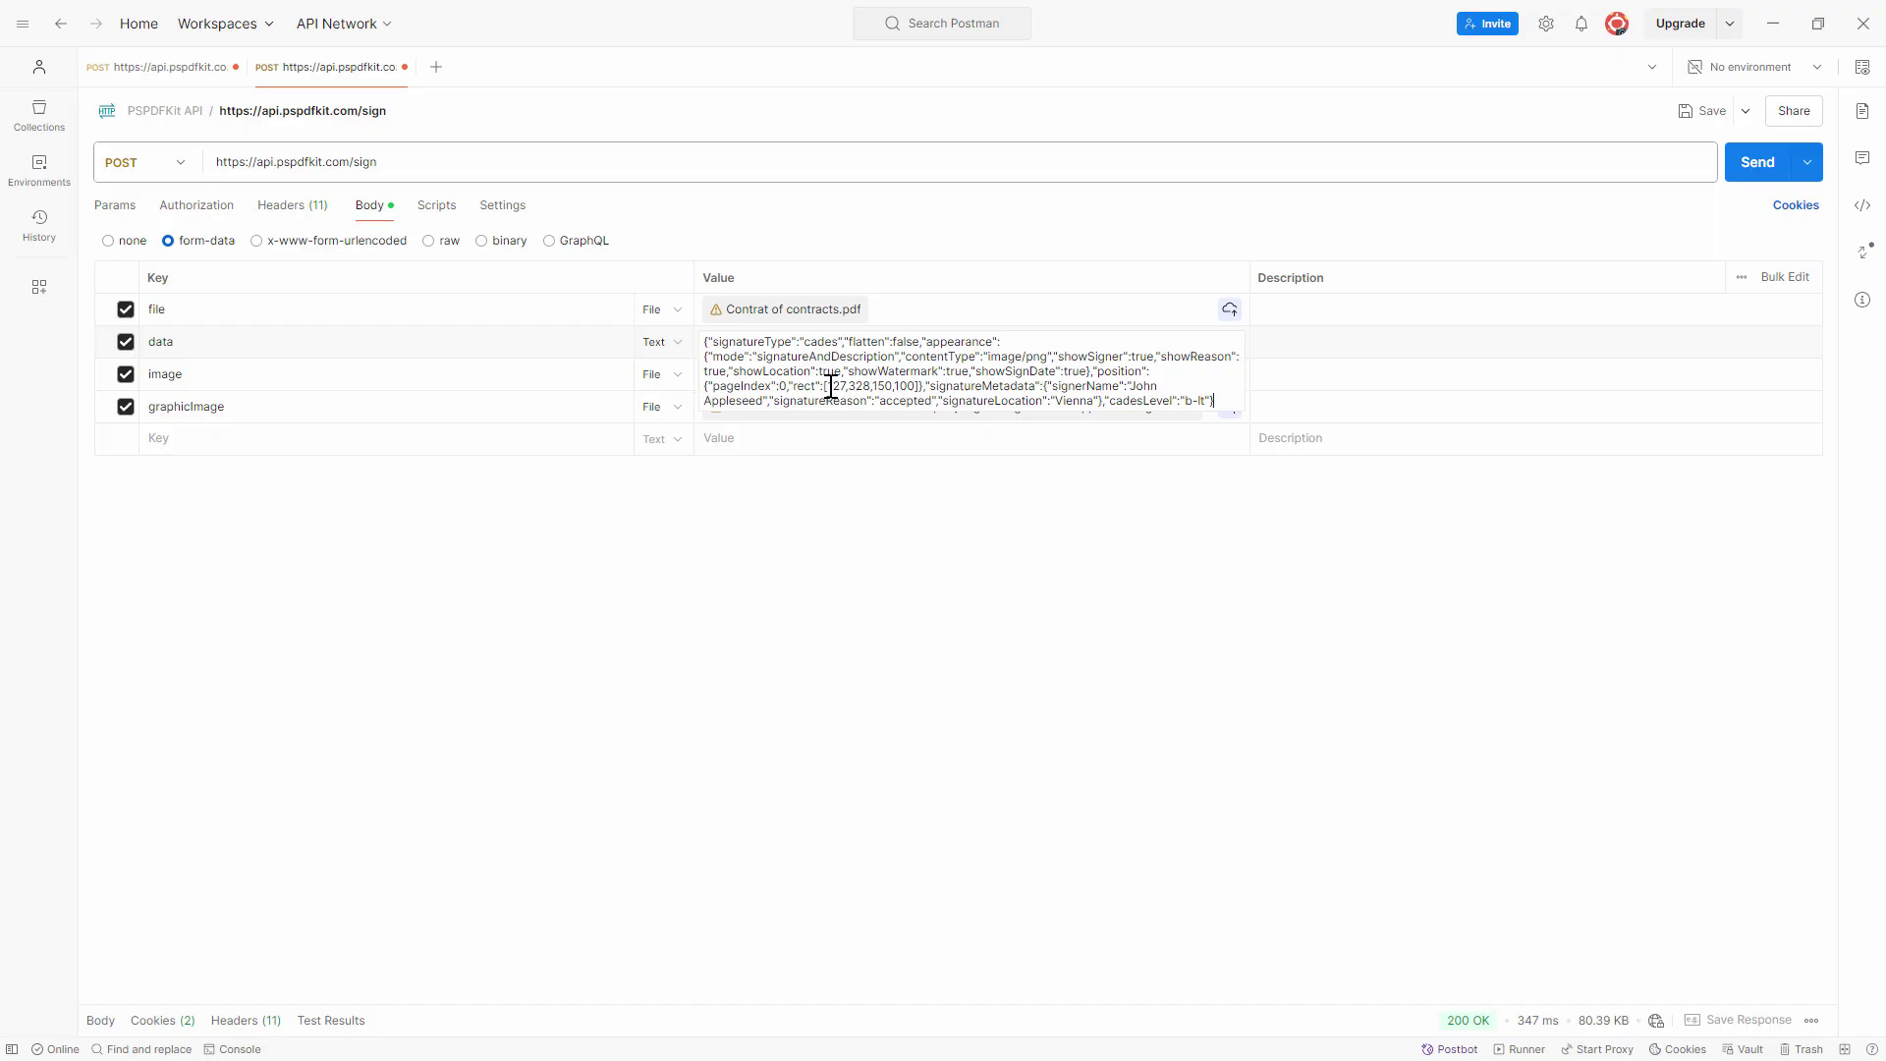
drag(826, 386, 928, 388)
key(ctrl+v)
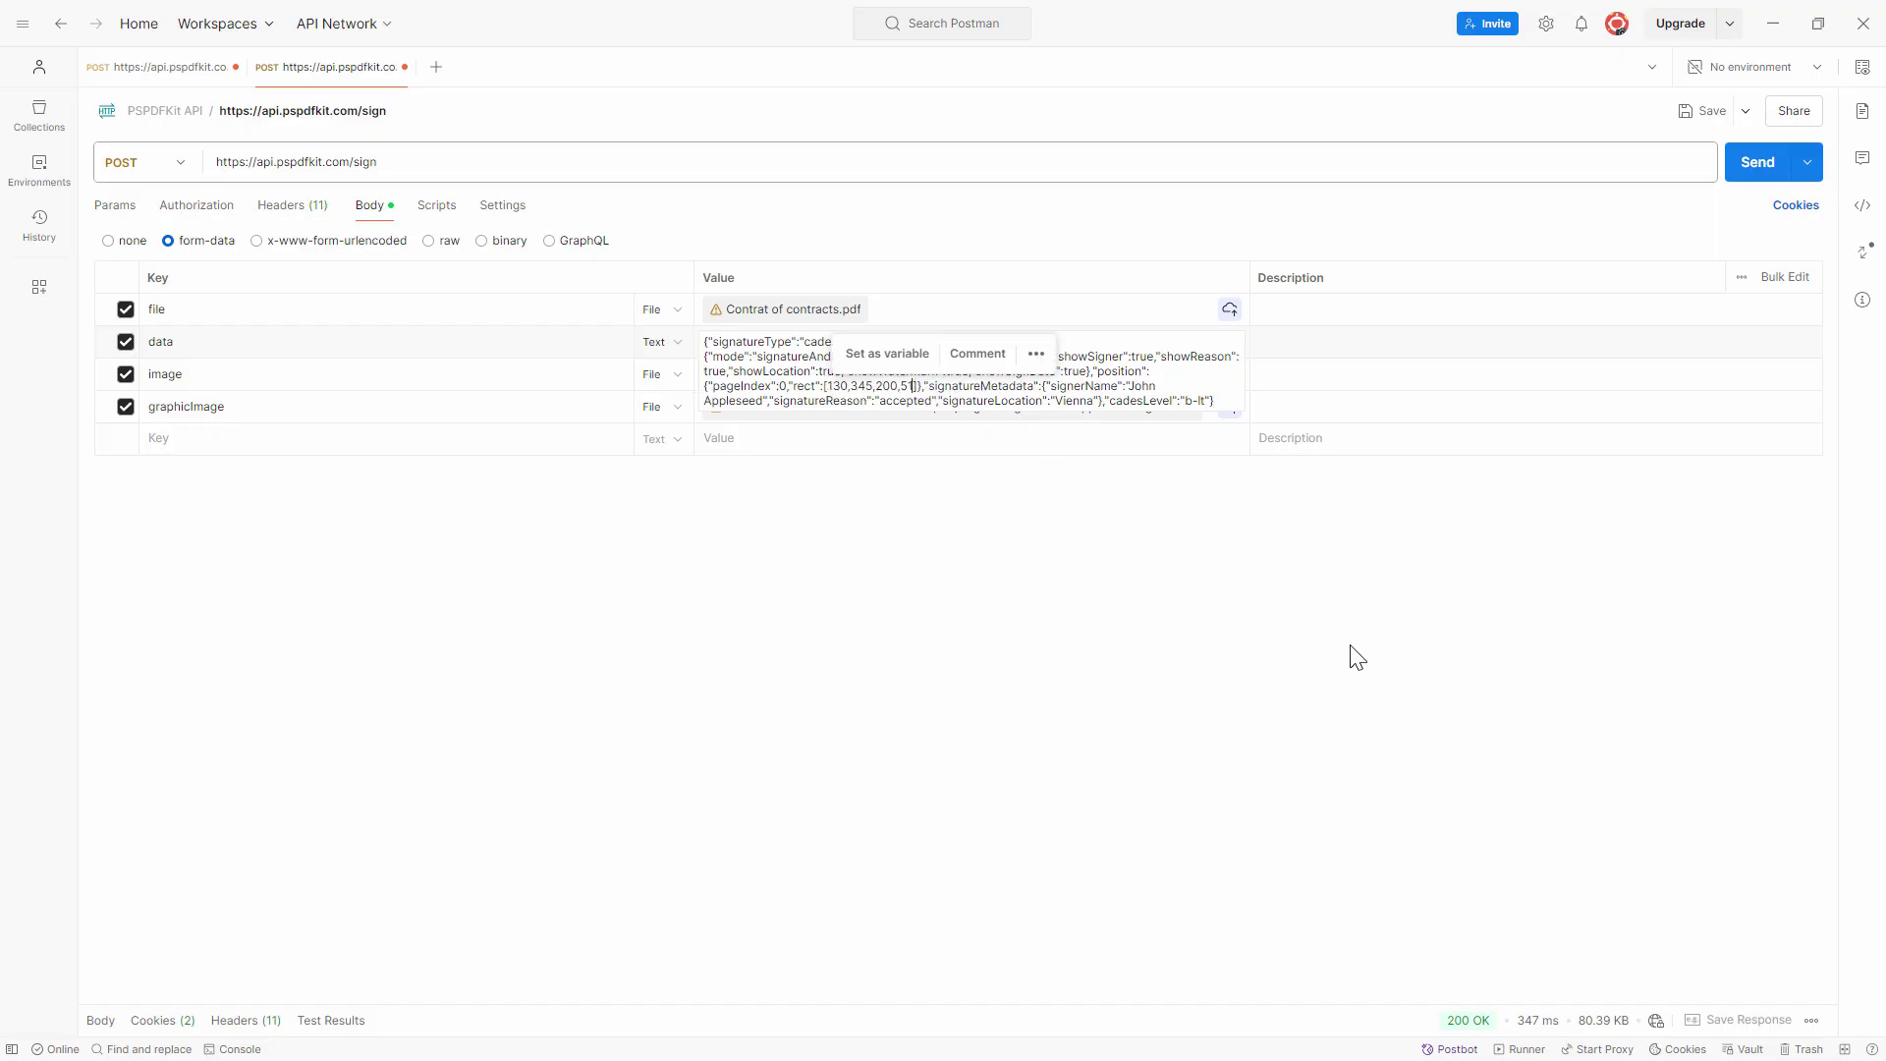
Resend the signing request and enlarge the response pane to view the signed PDF
click(1357, 659)
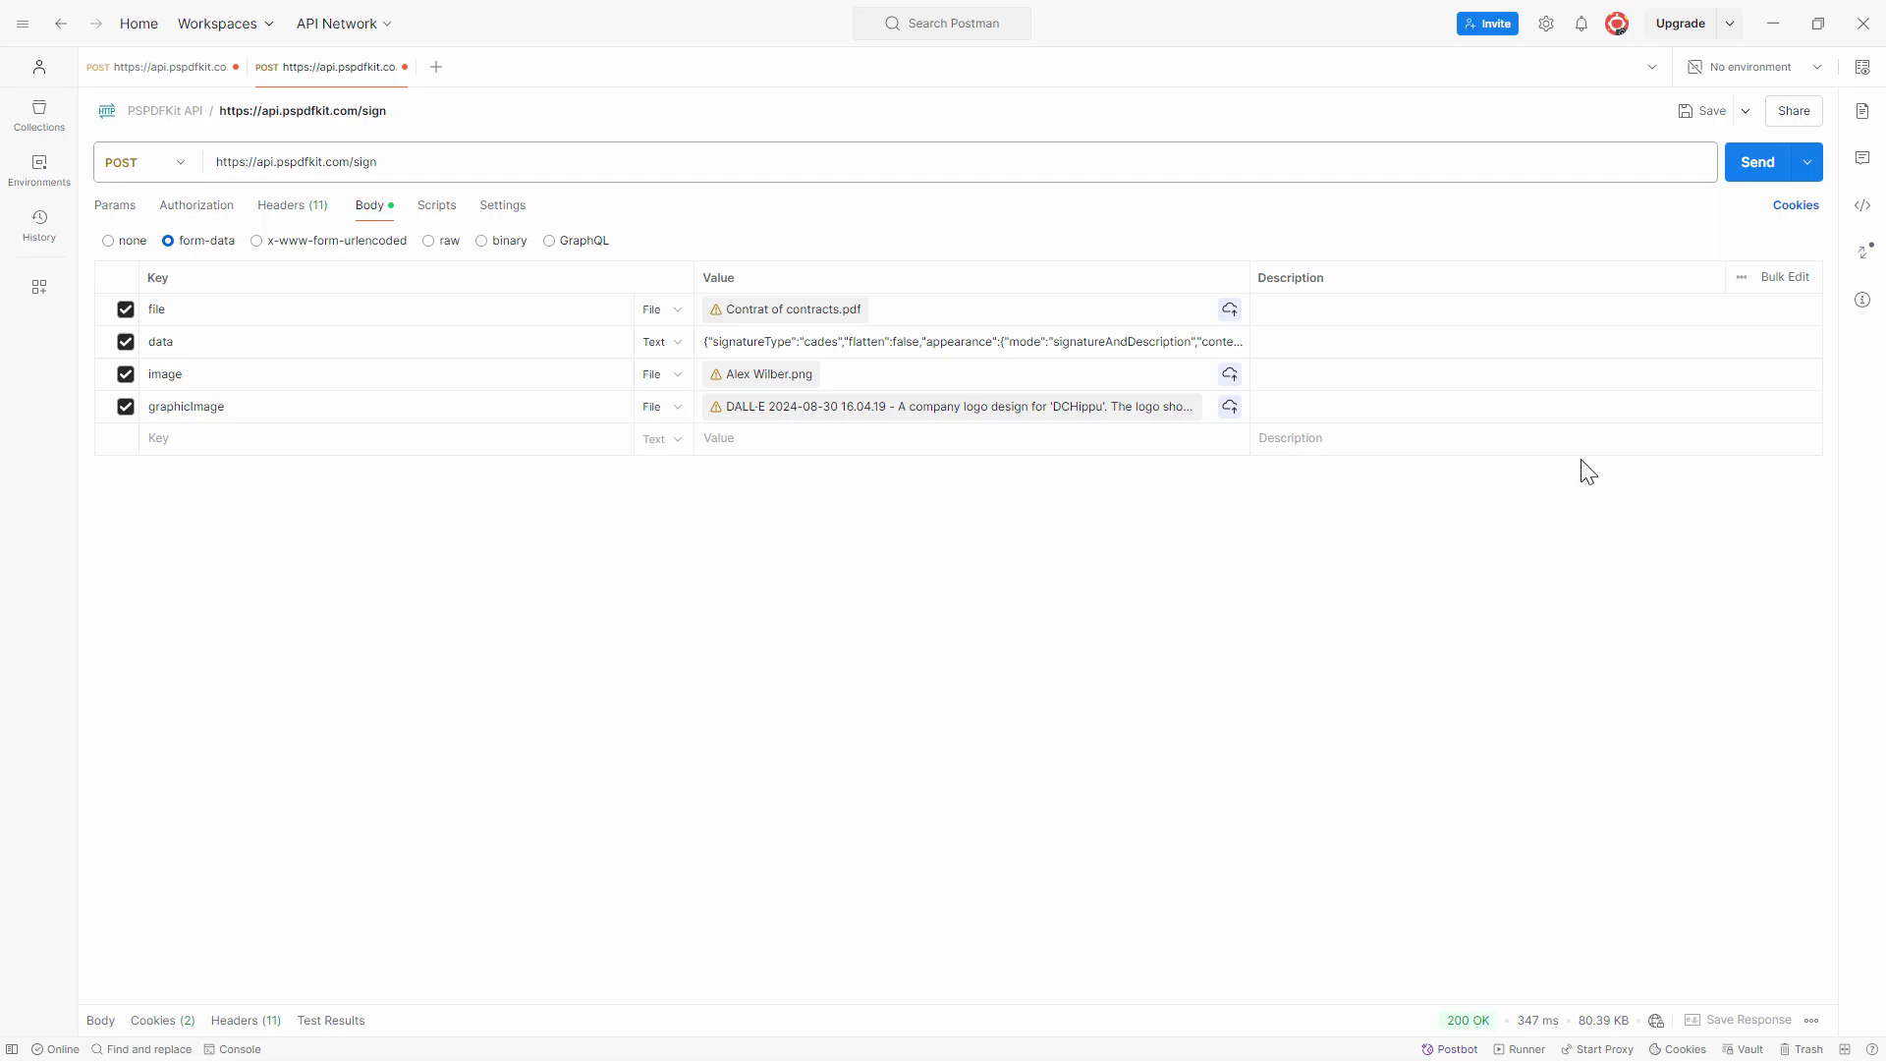
click(1758, 176)
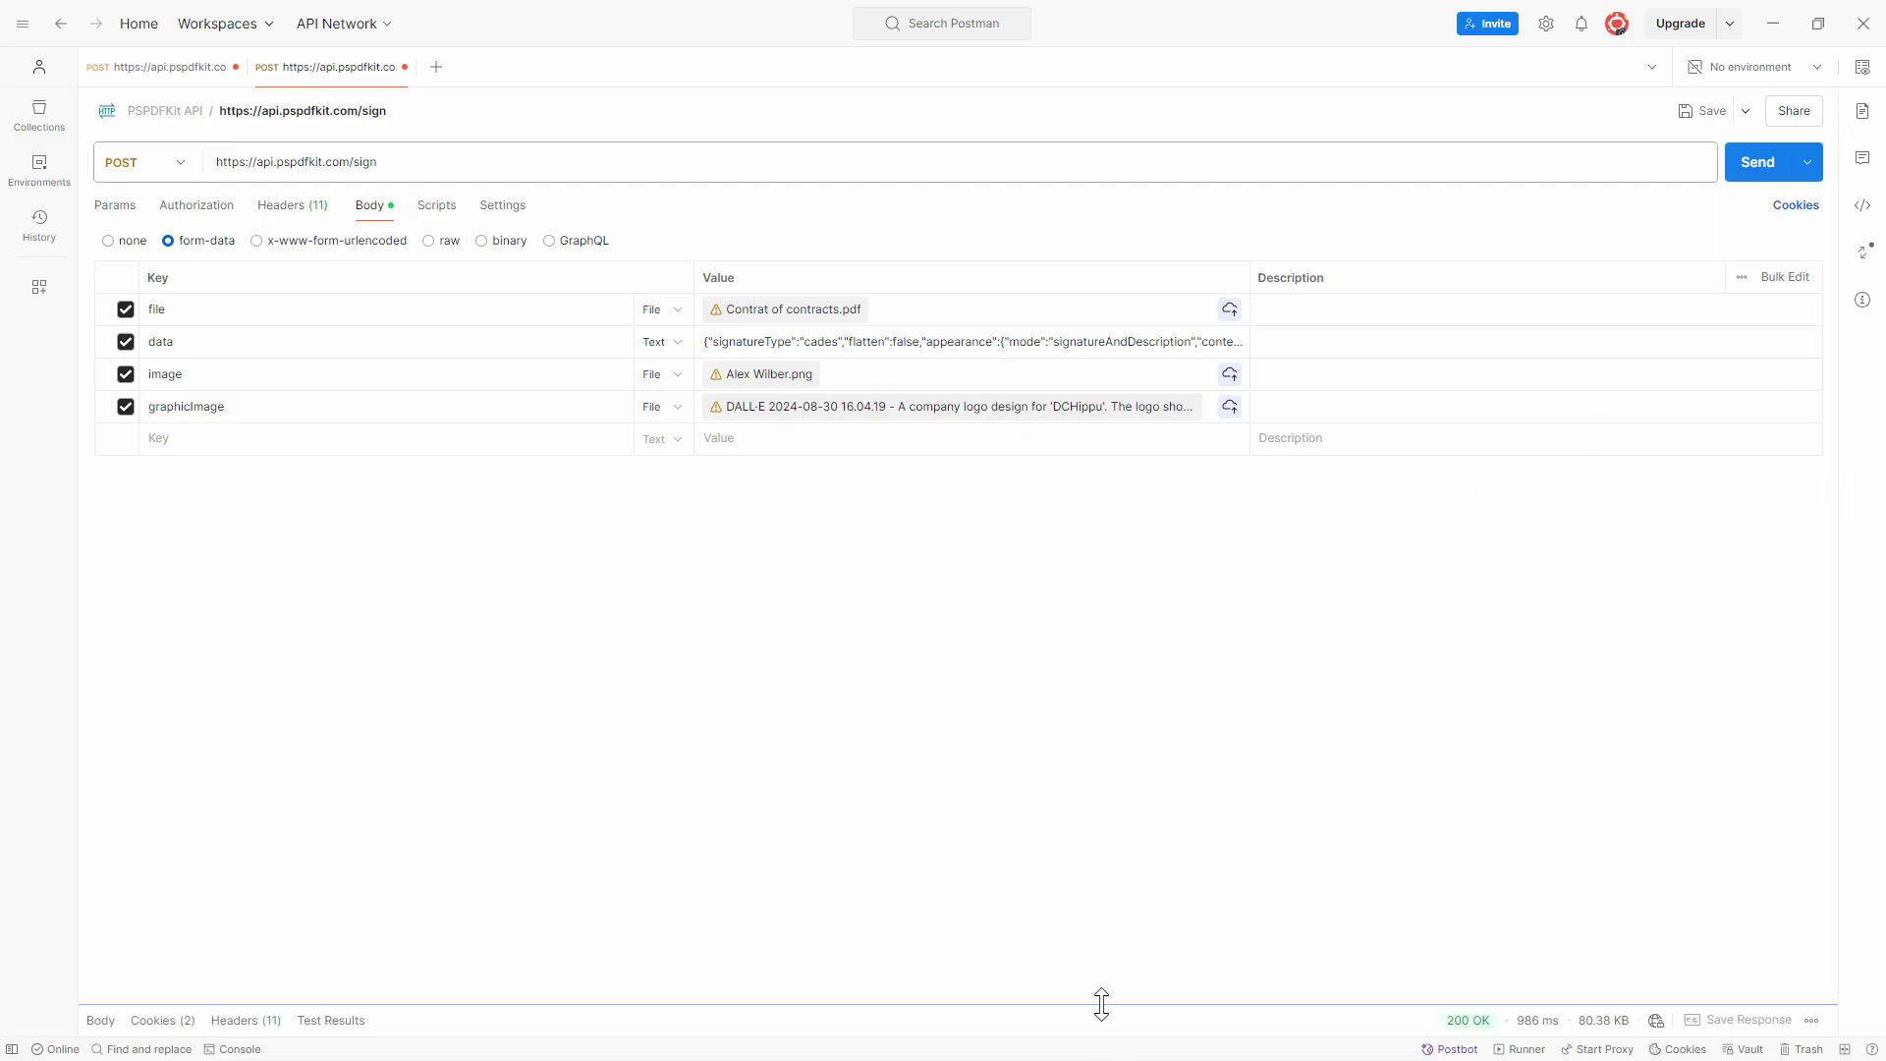
drag(1100, 1003, 1089, 398)
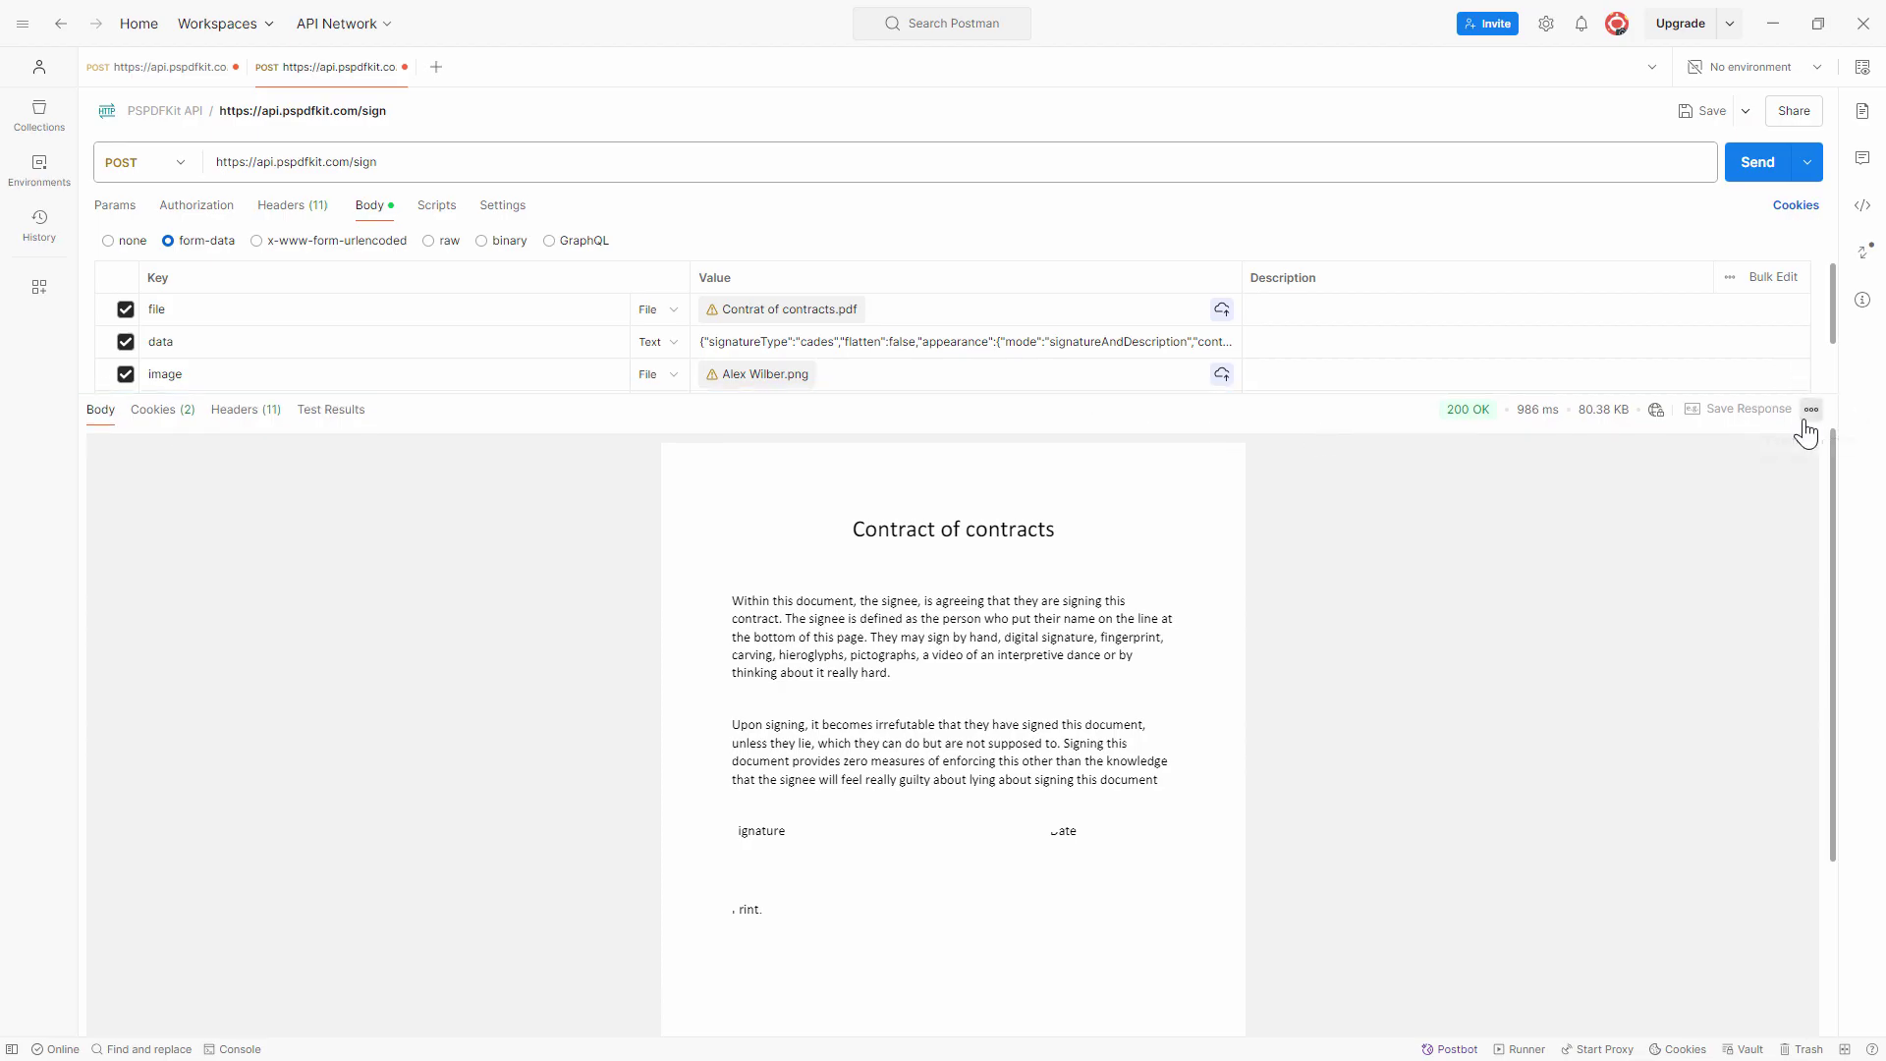
click(1807, 416)
Save the signed response as Todayresponse.pdf, check its stamp above the Signature line in Acrobat, and return to Postman
click(926, 244)
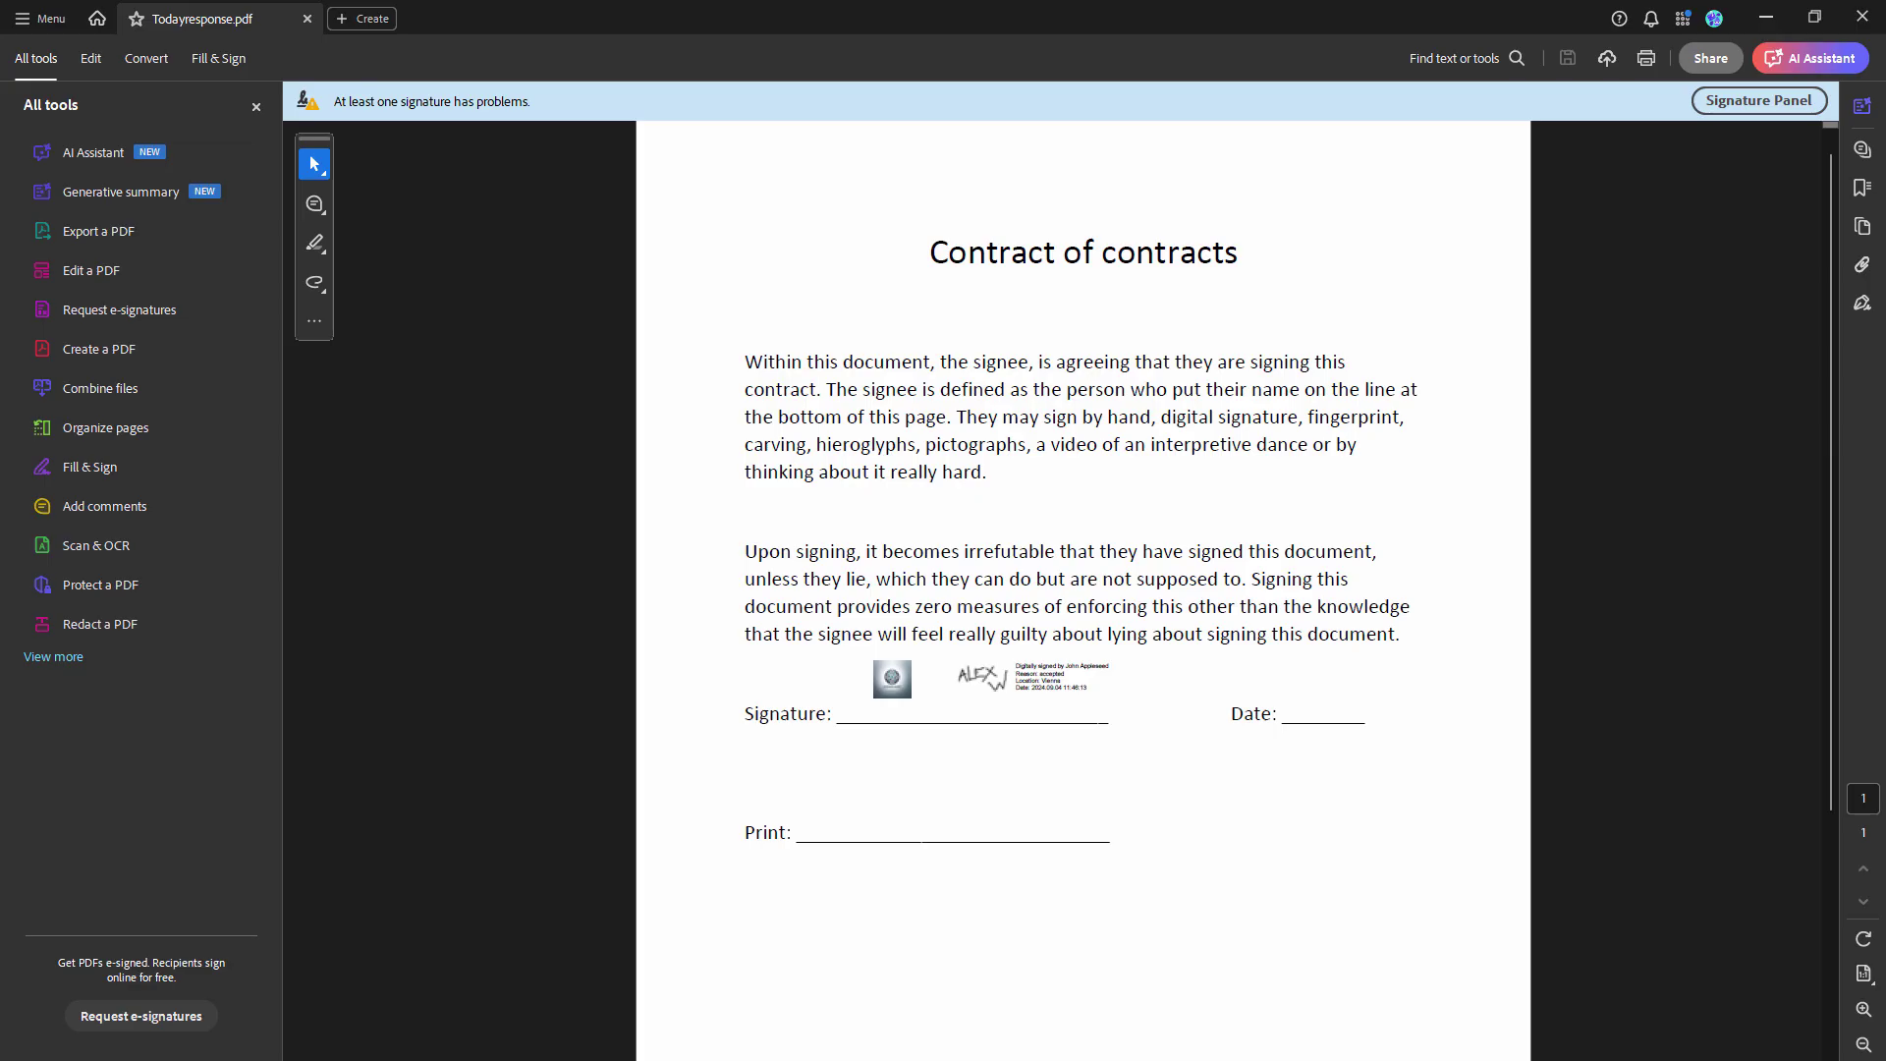
scroll(837, 783, up, 2)
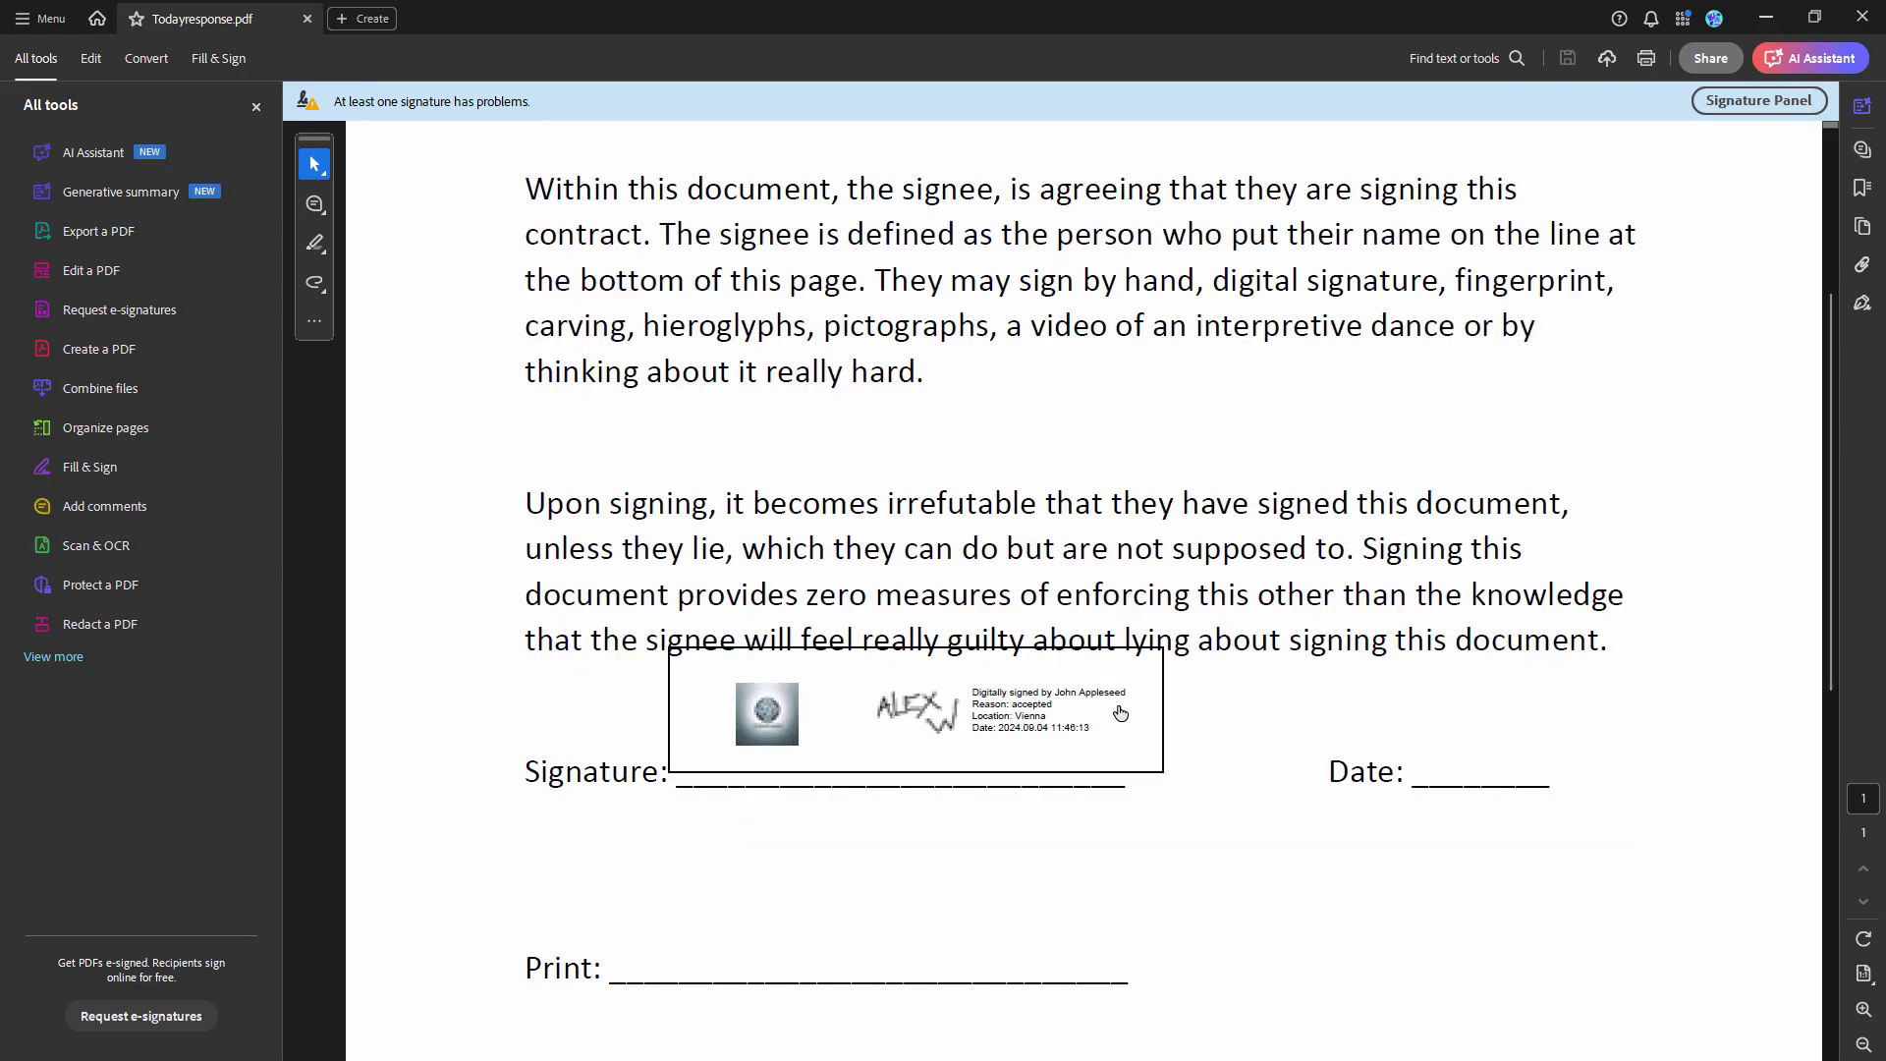
click(1765, 20)
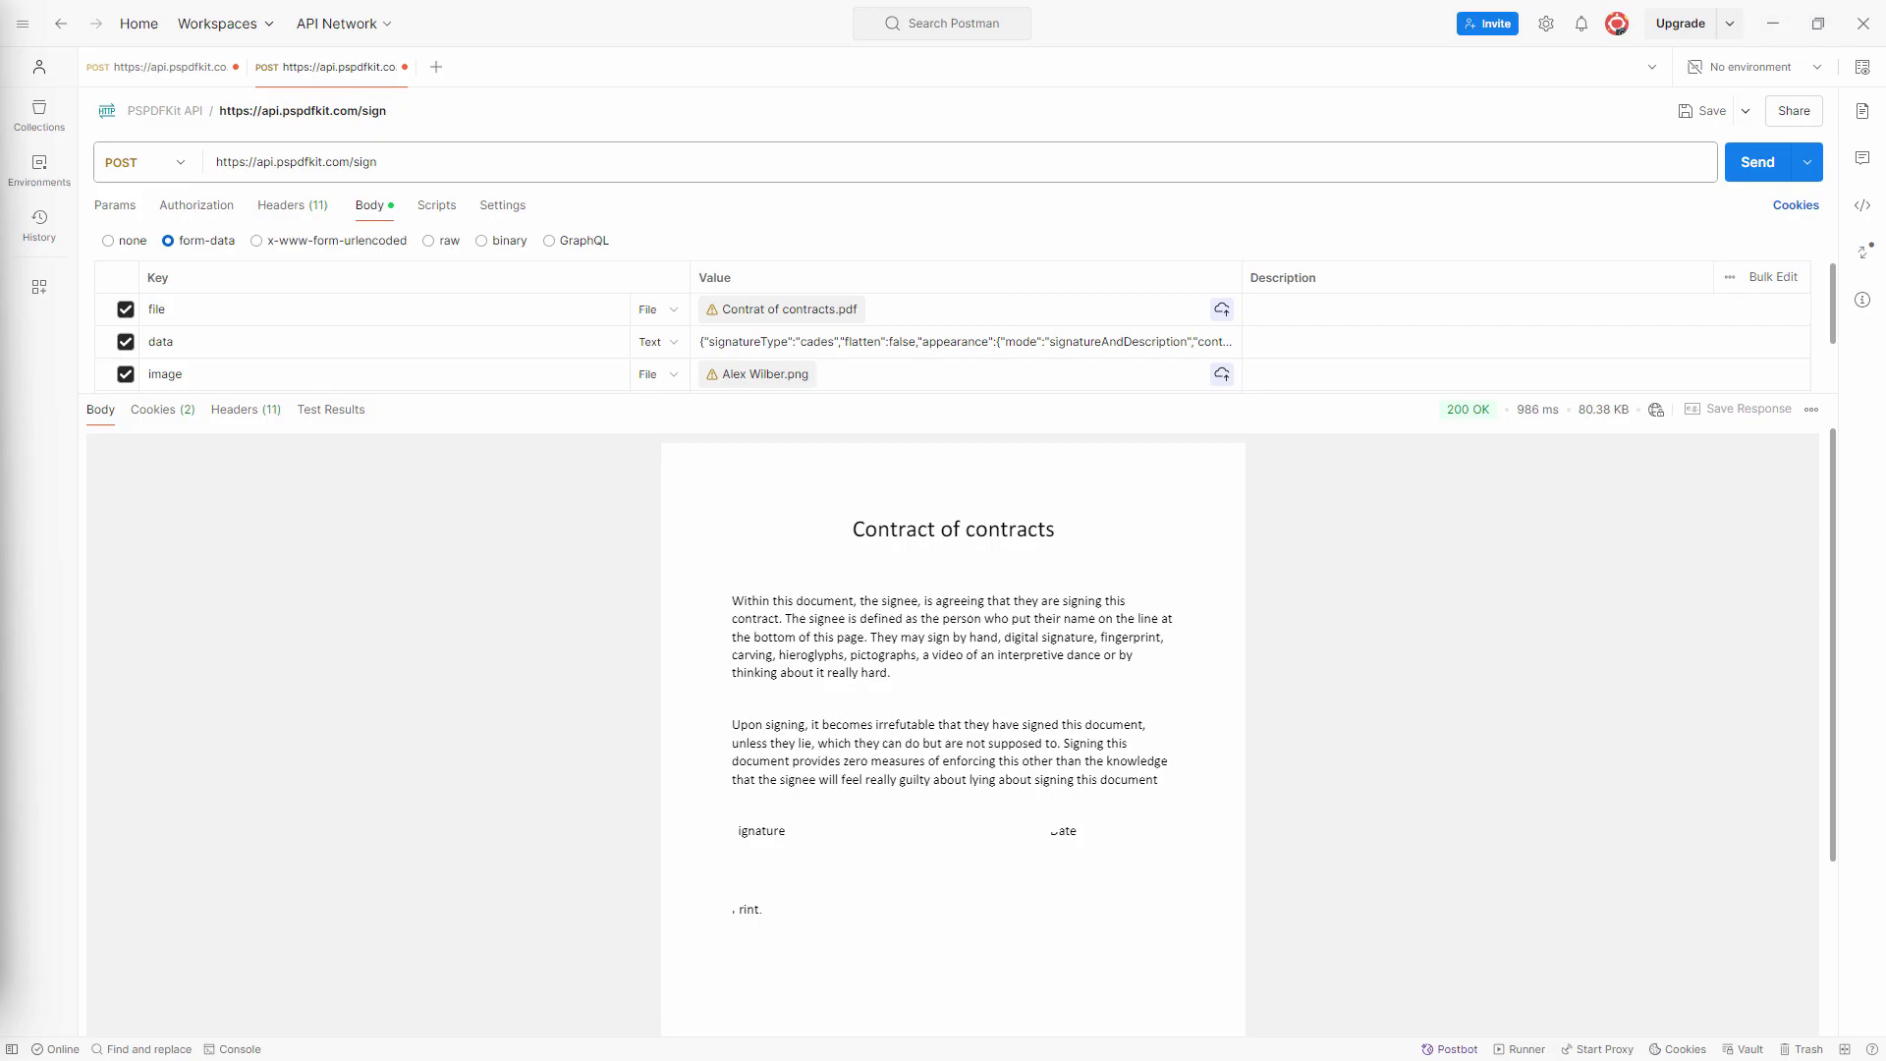
Review the final rect values 130,345,200,51 in Notepad, then go to the PSPDFKit API Reference page
key(alt+Tab)
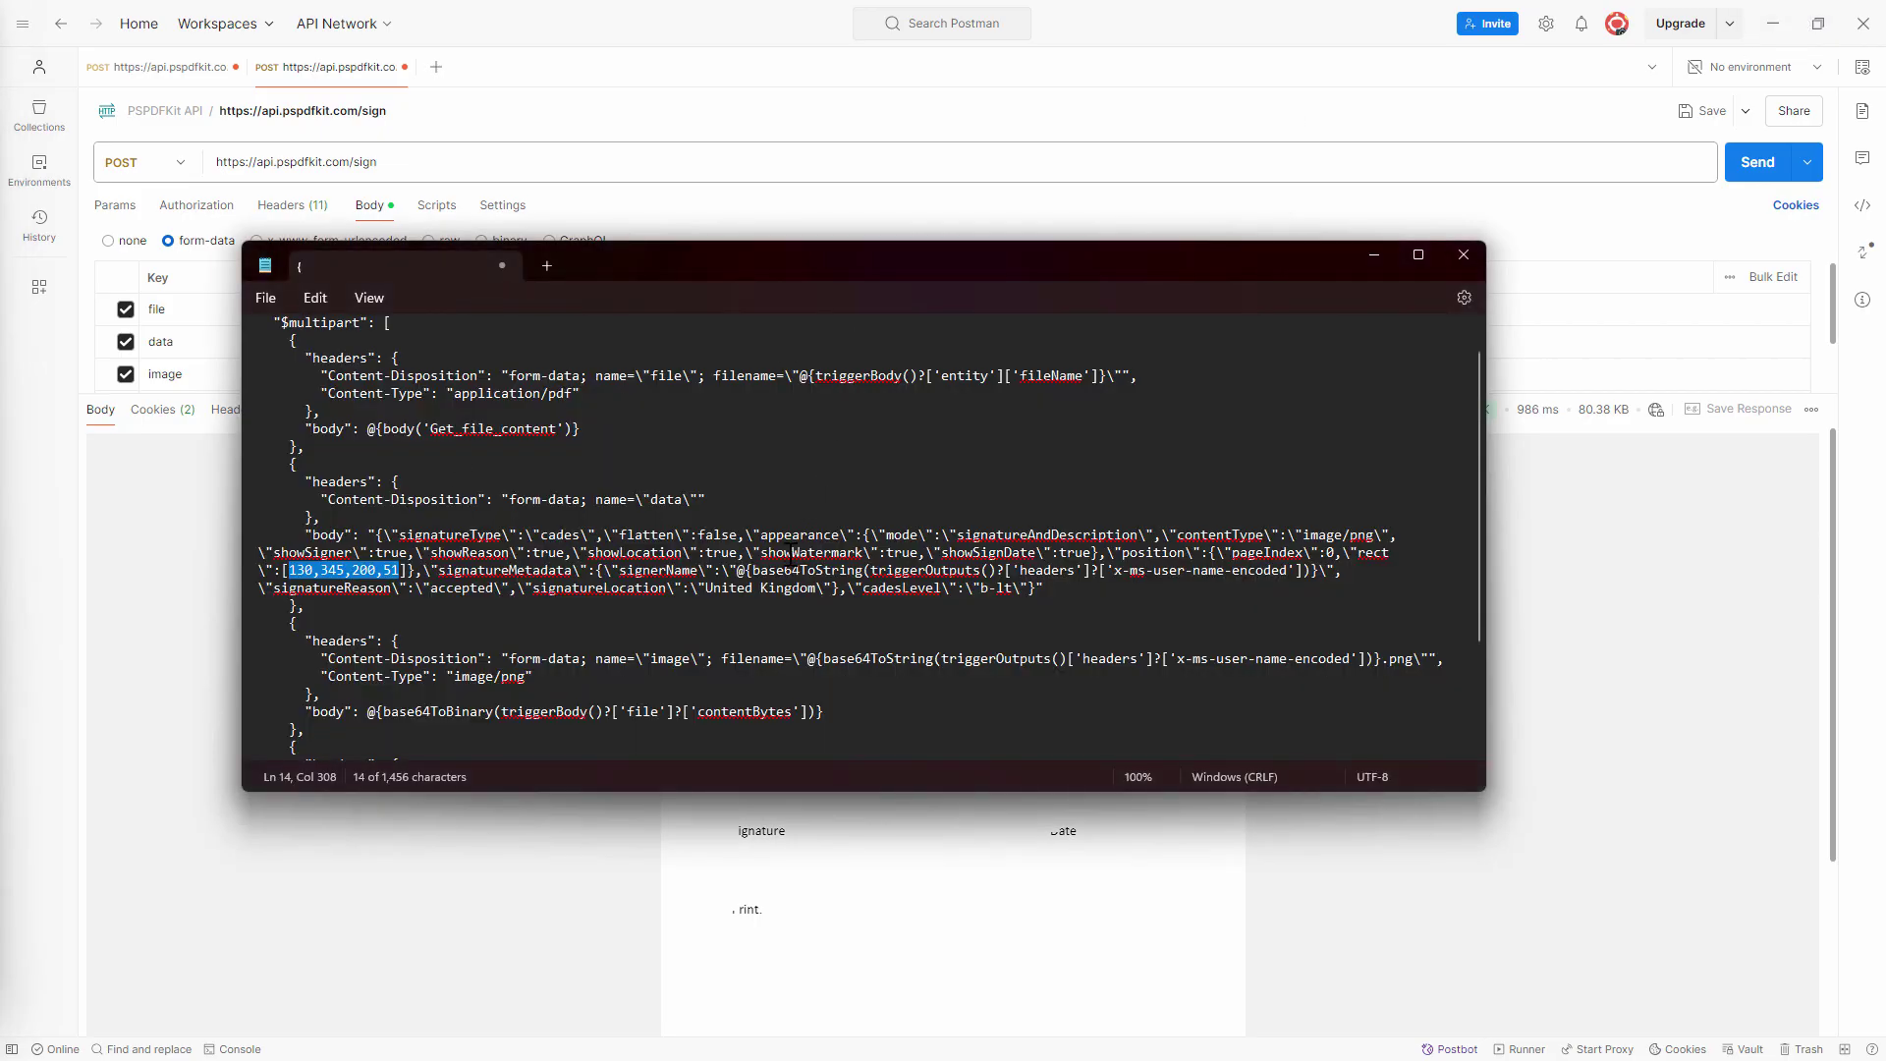
click(791, 547)
click(403, 520)
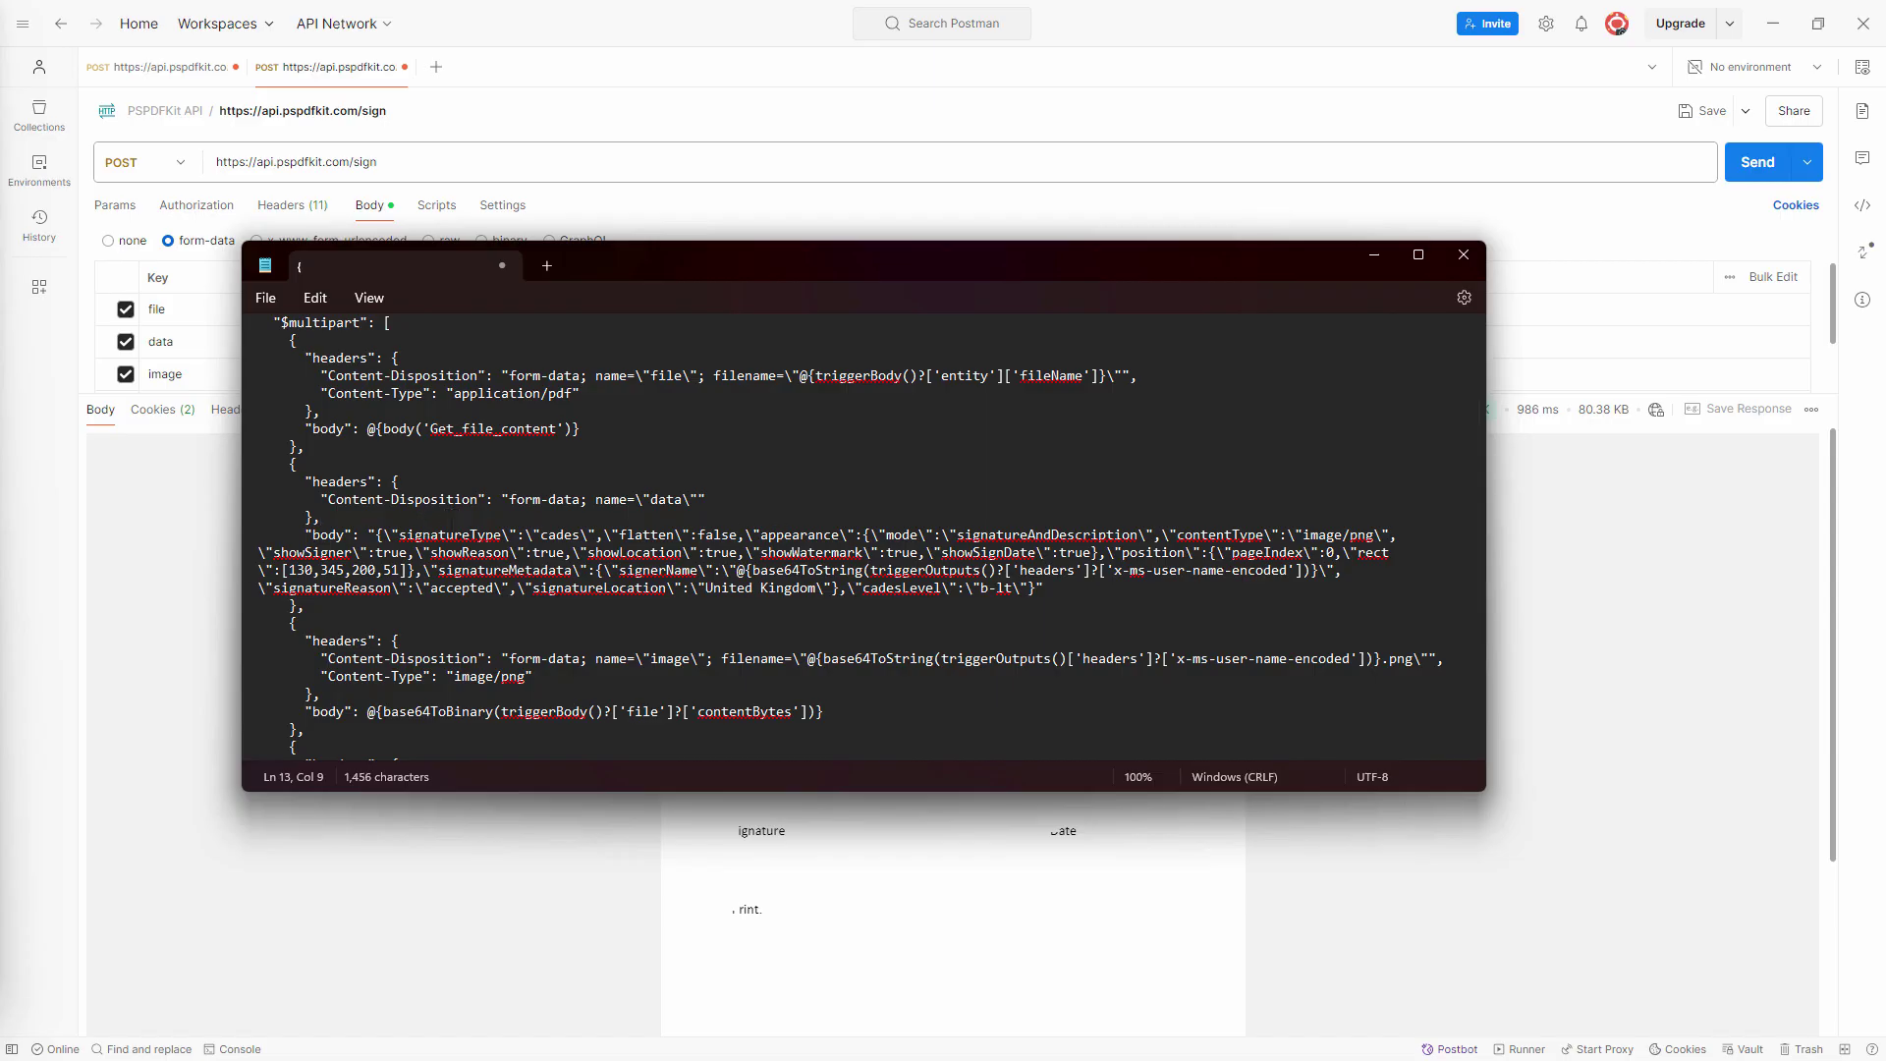
key(alt+Tab)
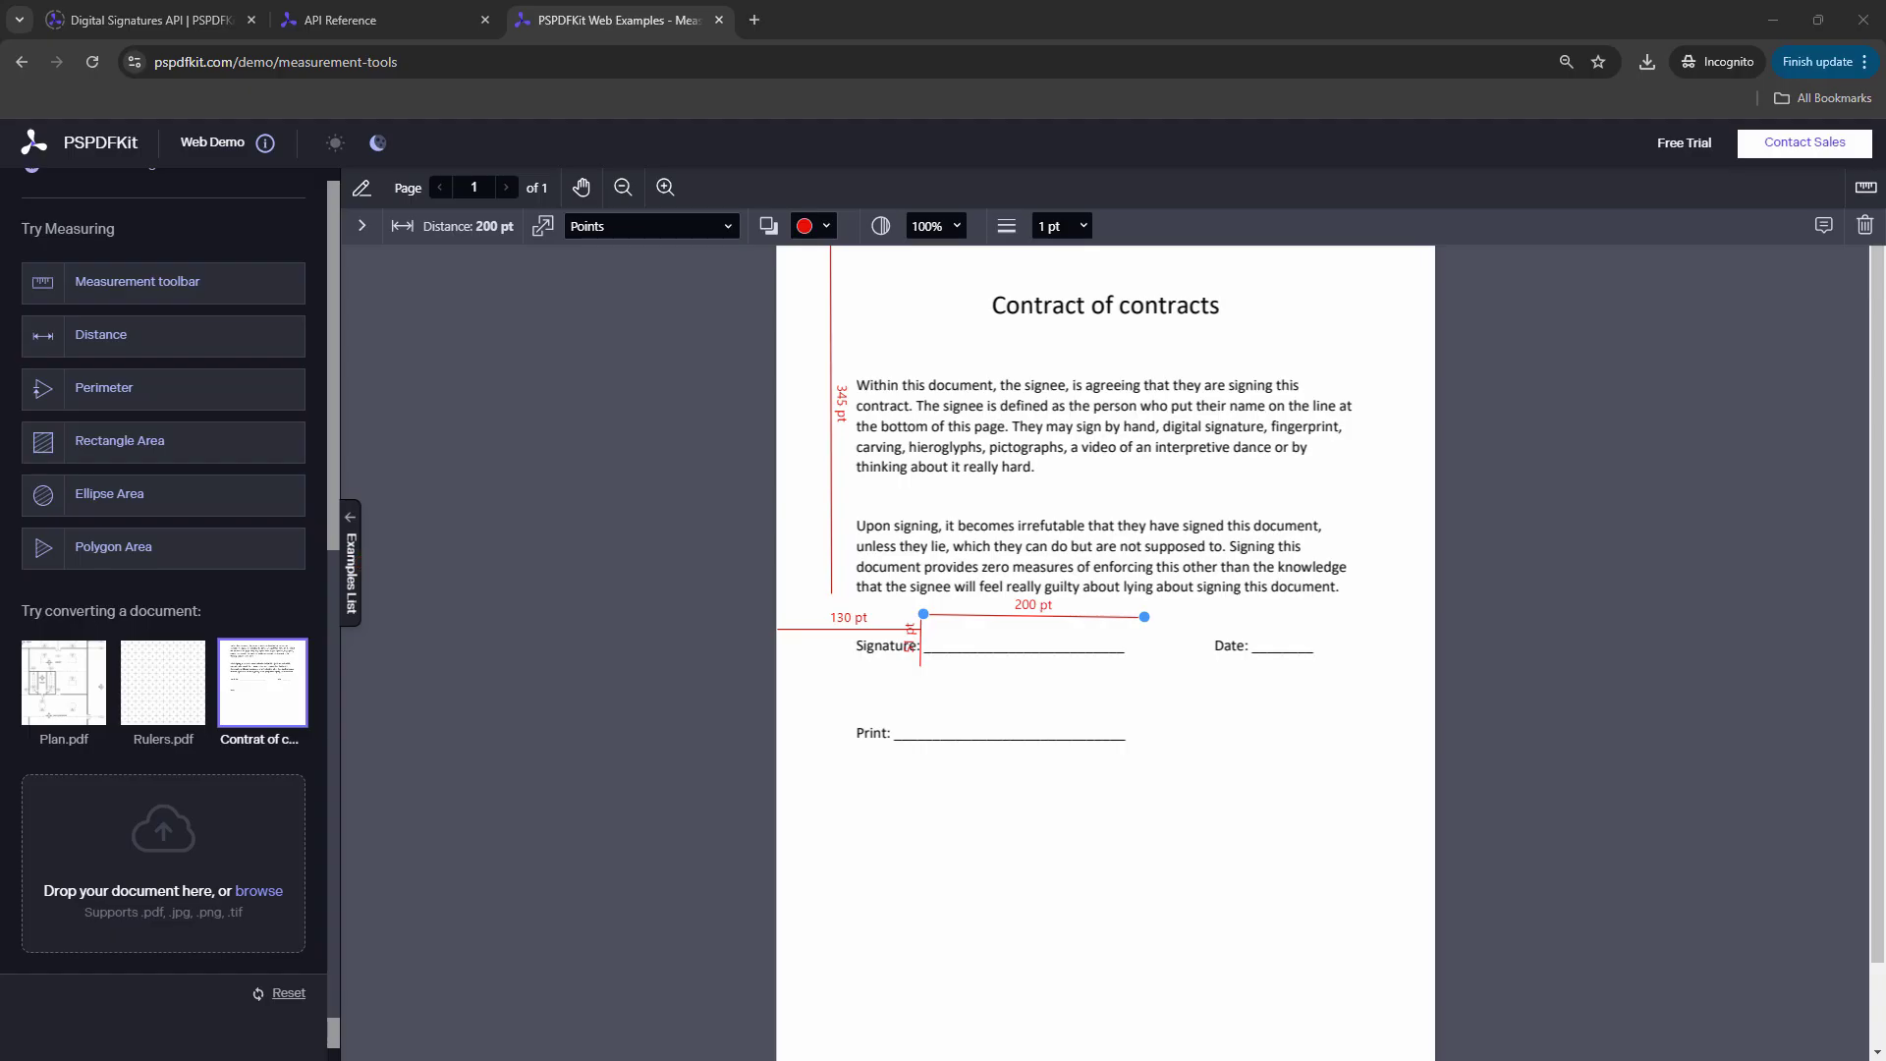
click(422, 14)
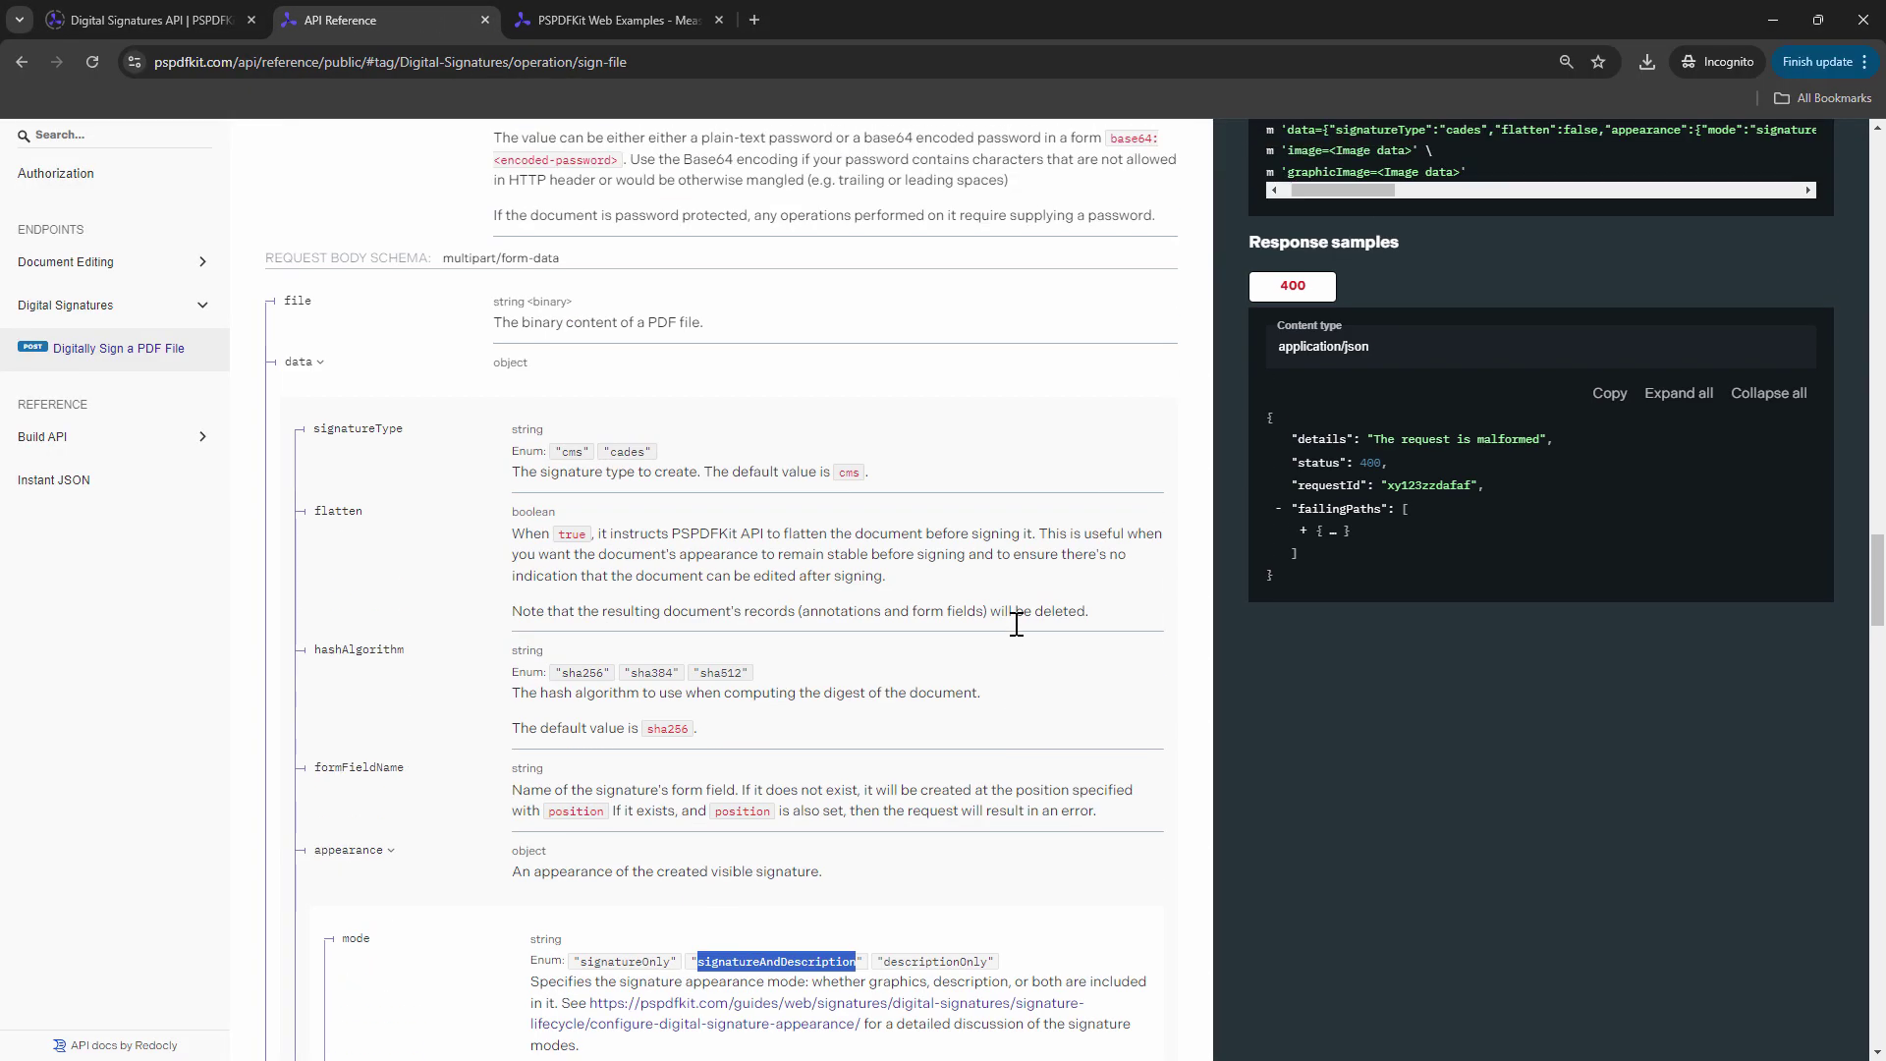
Review the sign-file data object, noting the cades signatureType and the flatten parameter's boolean type
scroll(1016, 623, up, 2)
click(317, 560)
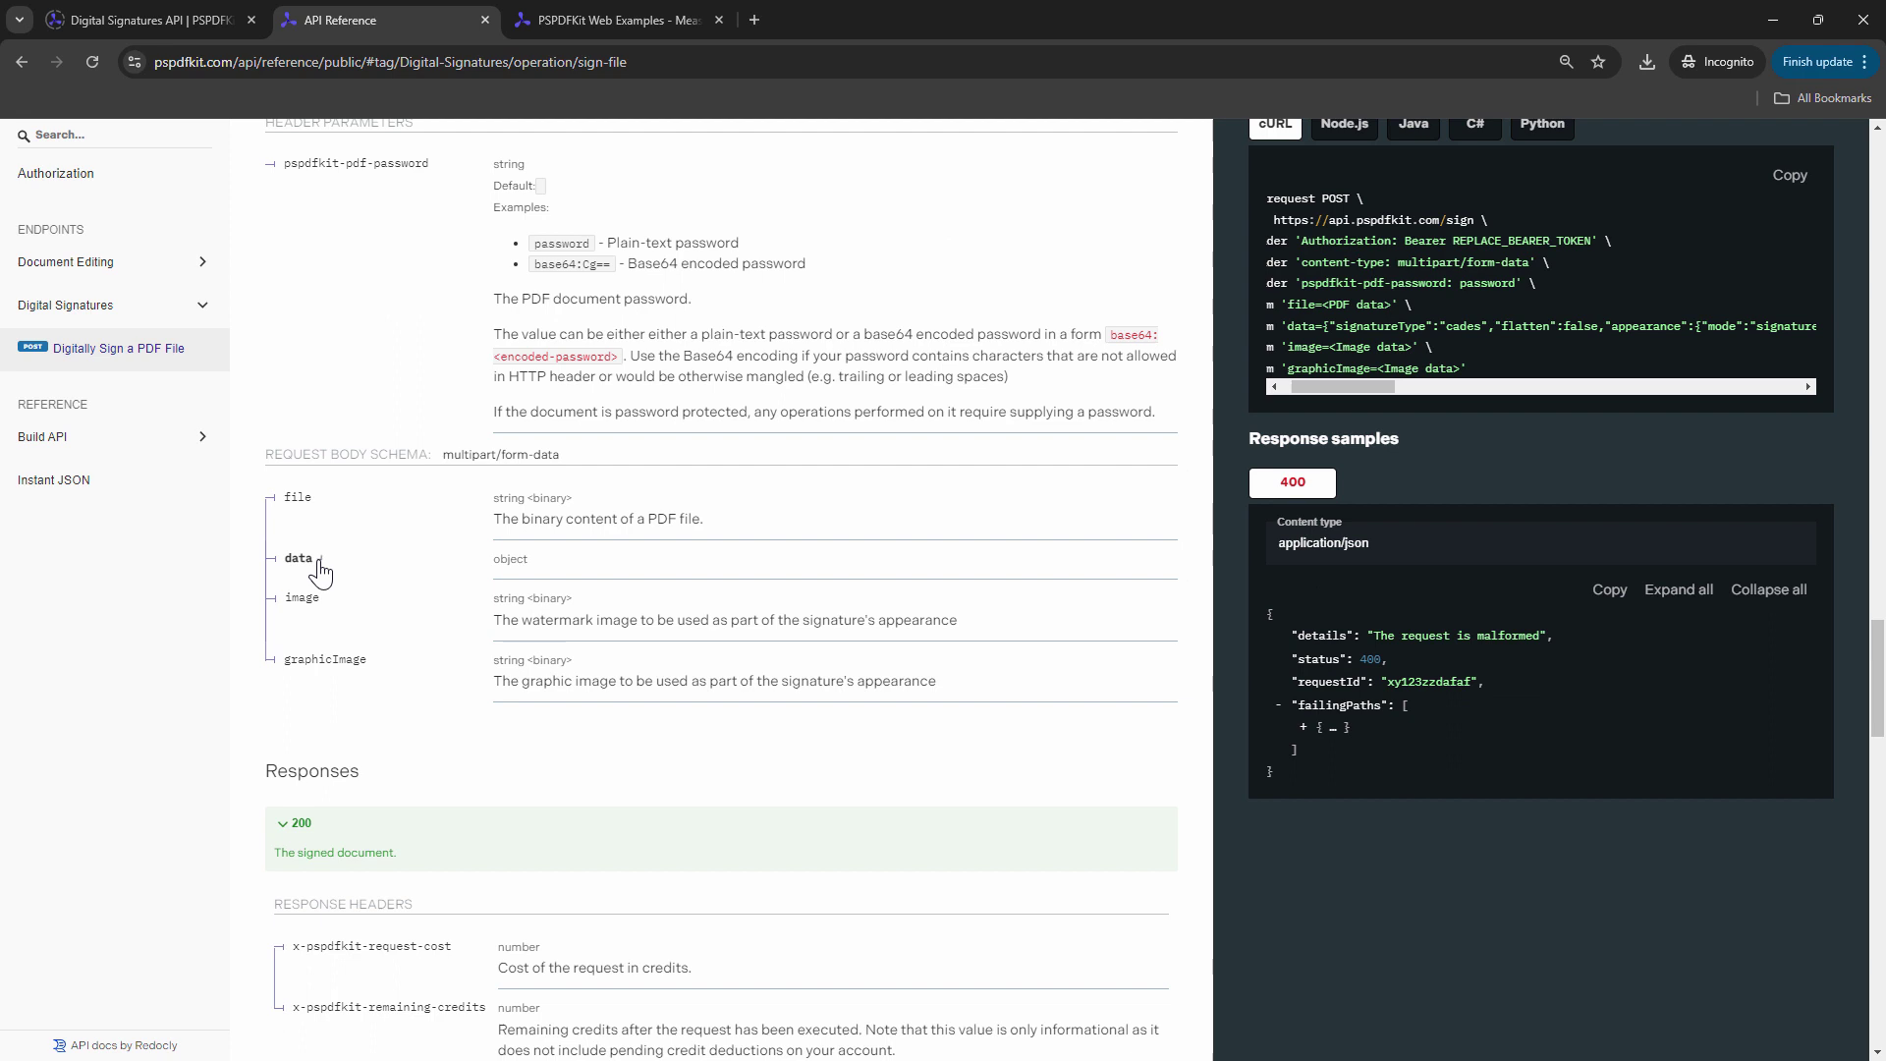
click(316, 558)
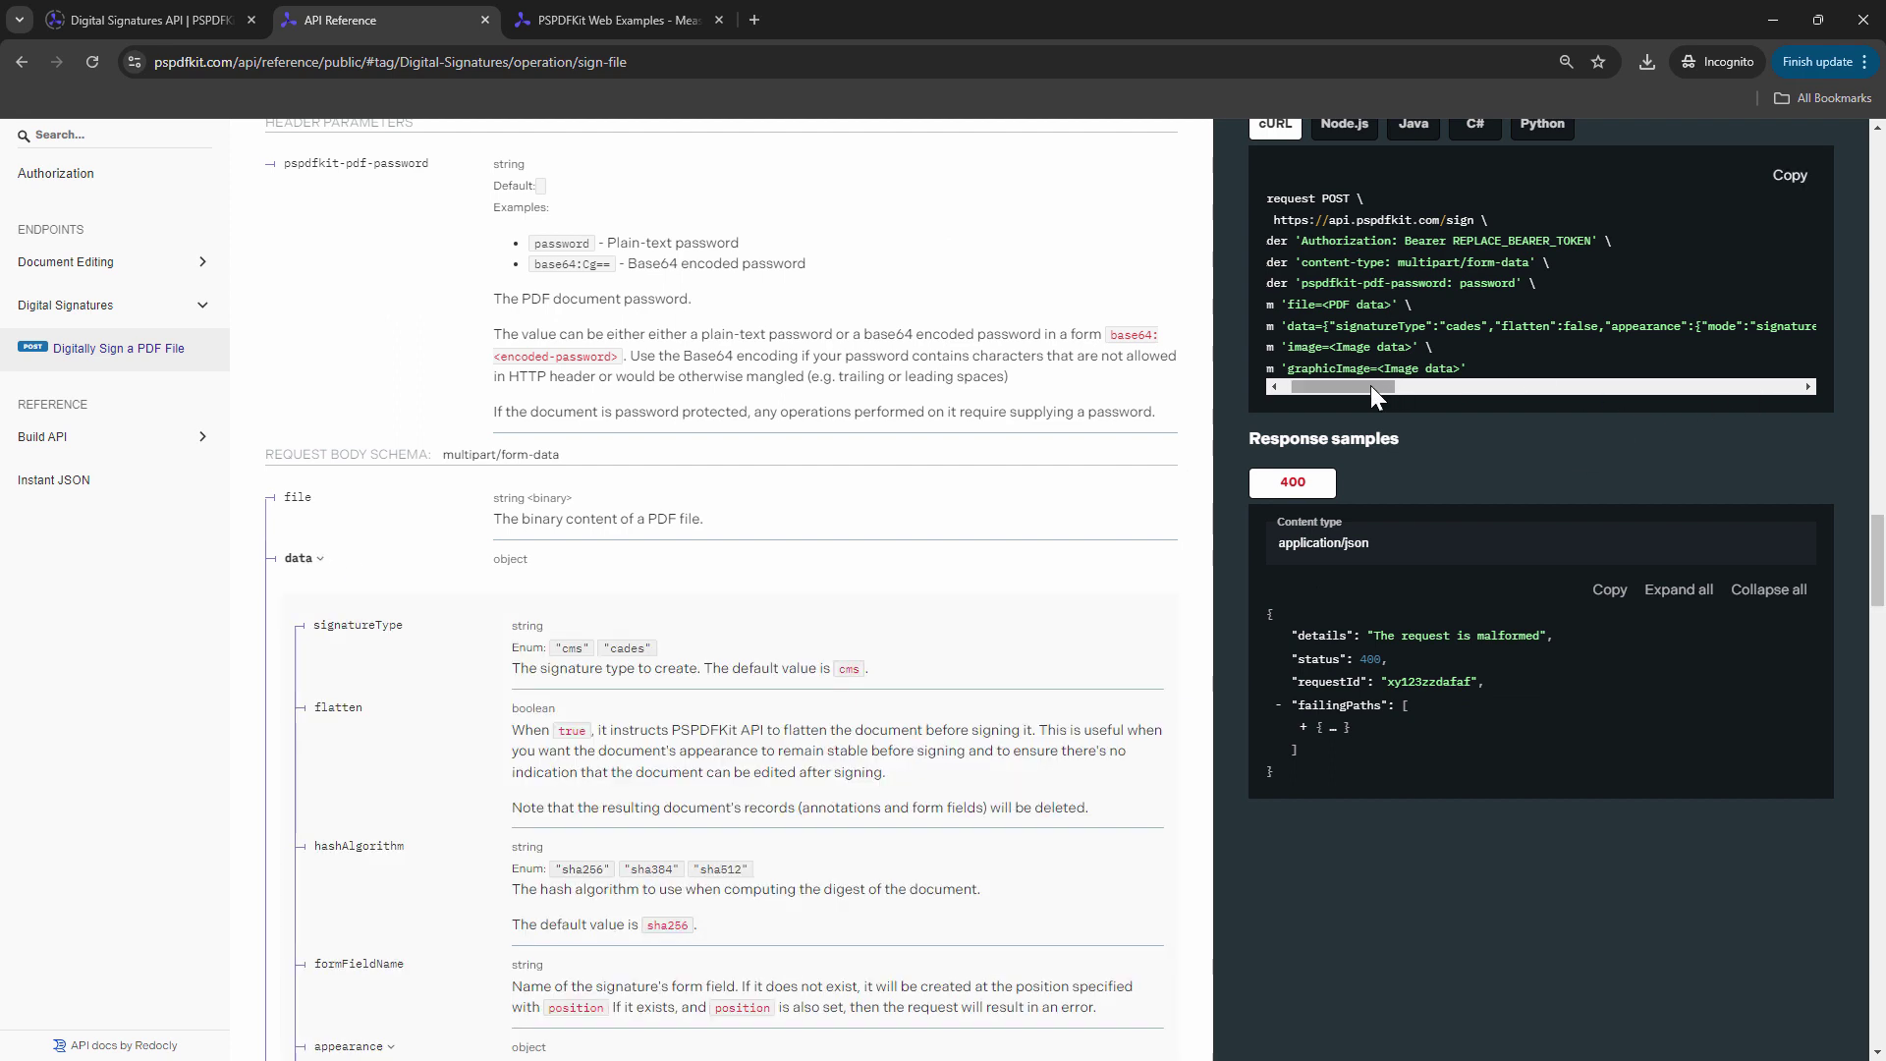
drag(1370, 385, 1360, 385)
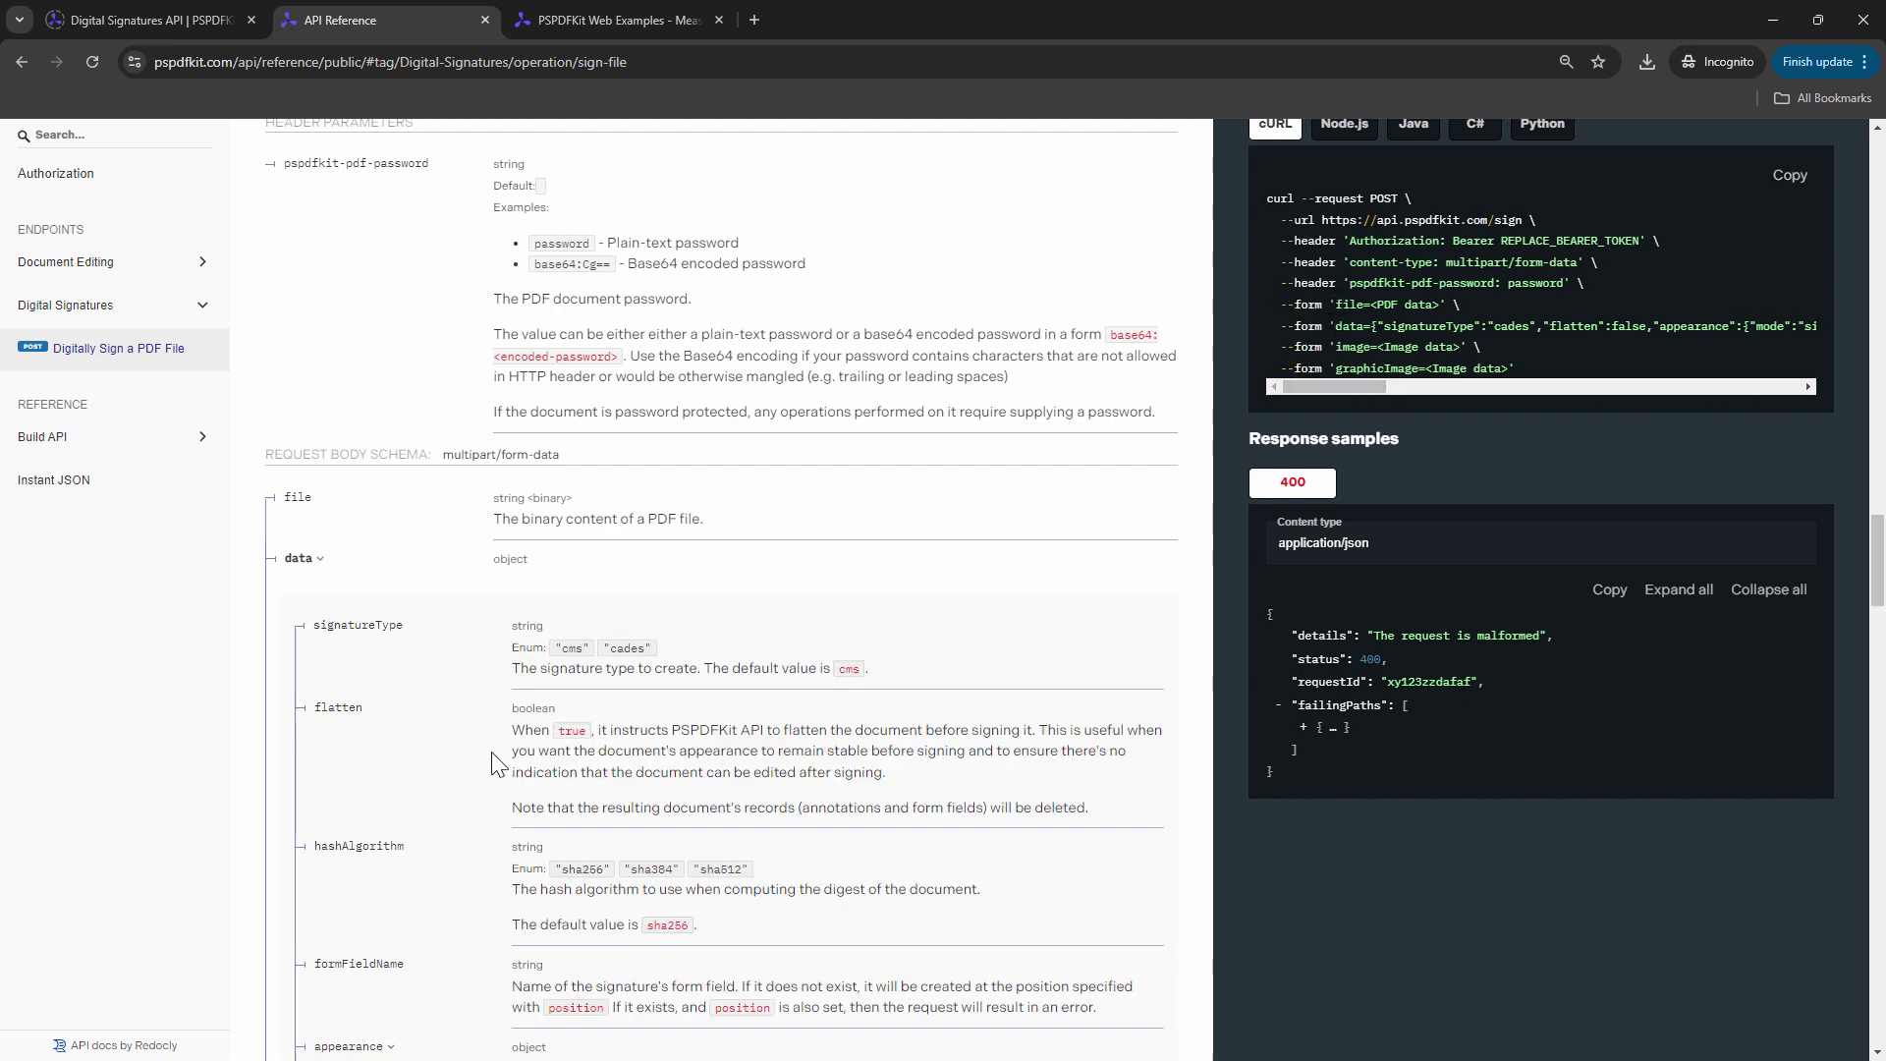
scroll(525, 707, down, 2)
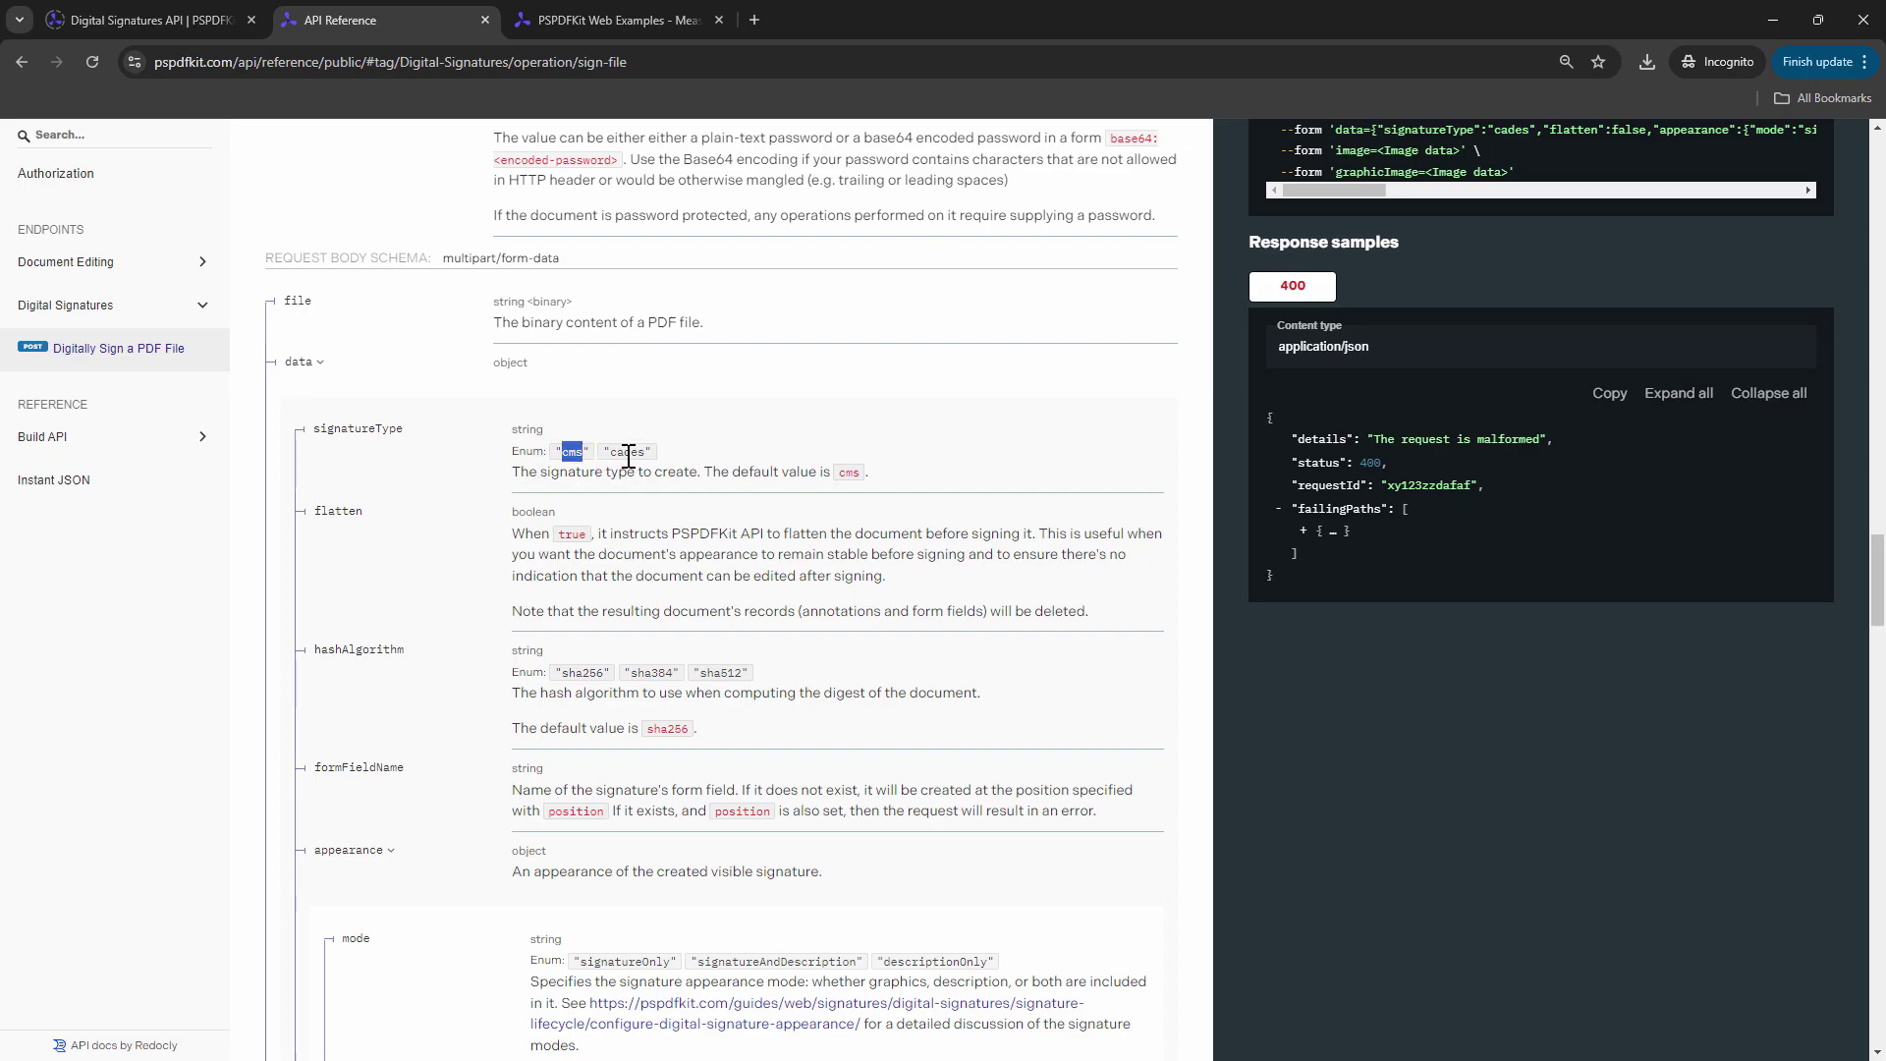
double_click(635, 450)
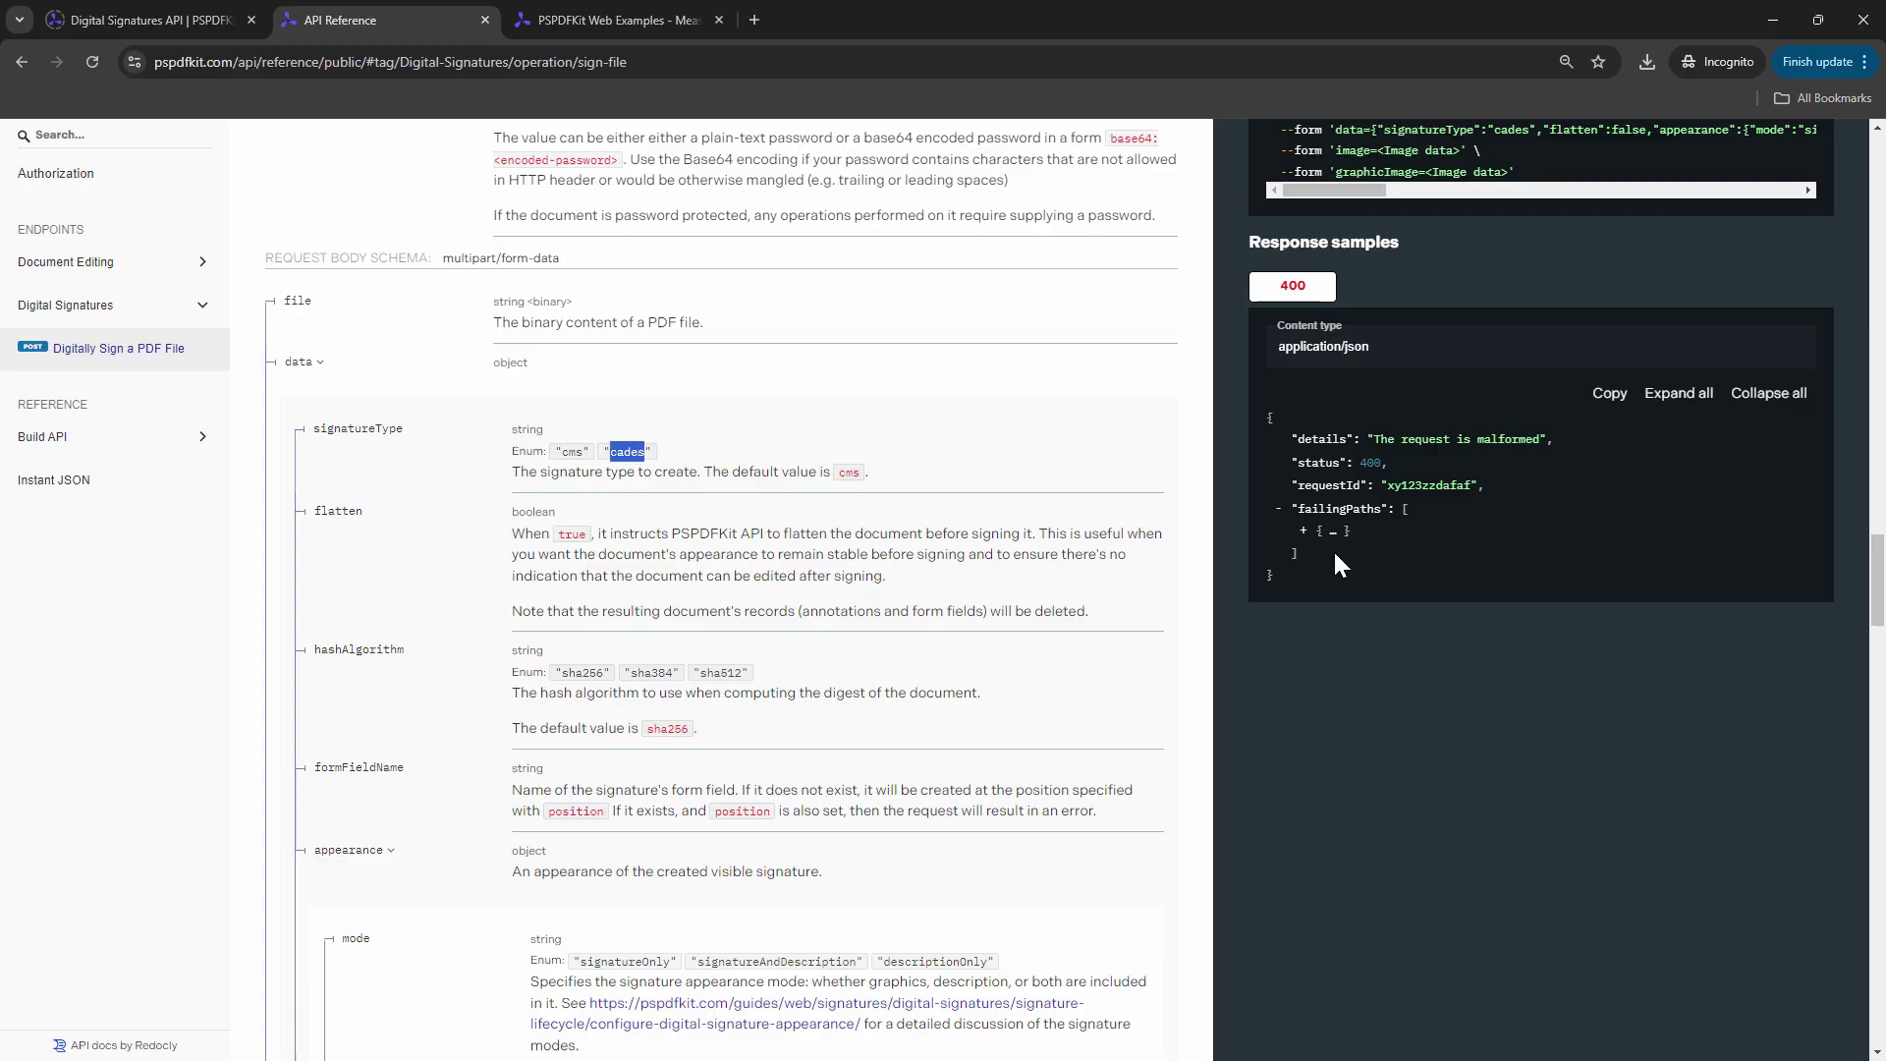
scroll(1346, 574, up, 3)
scroll(1345, 573, down, 3)
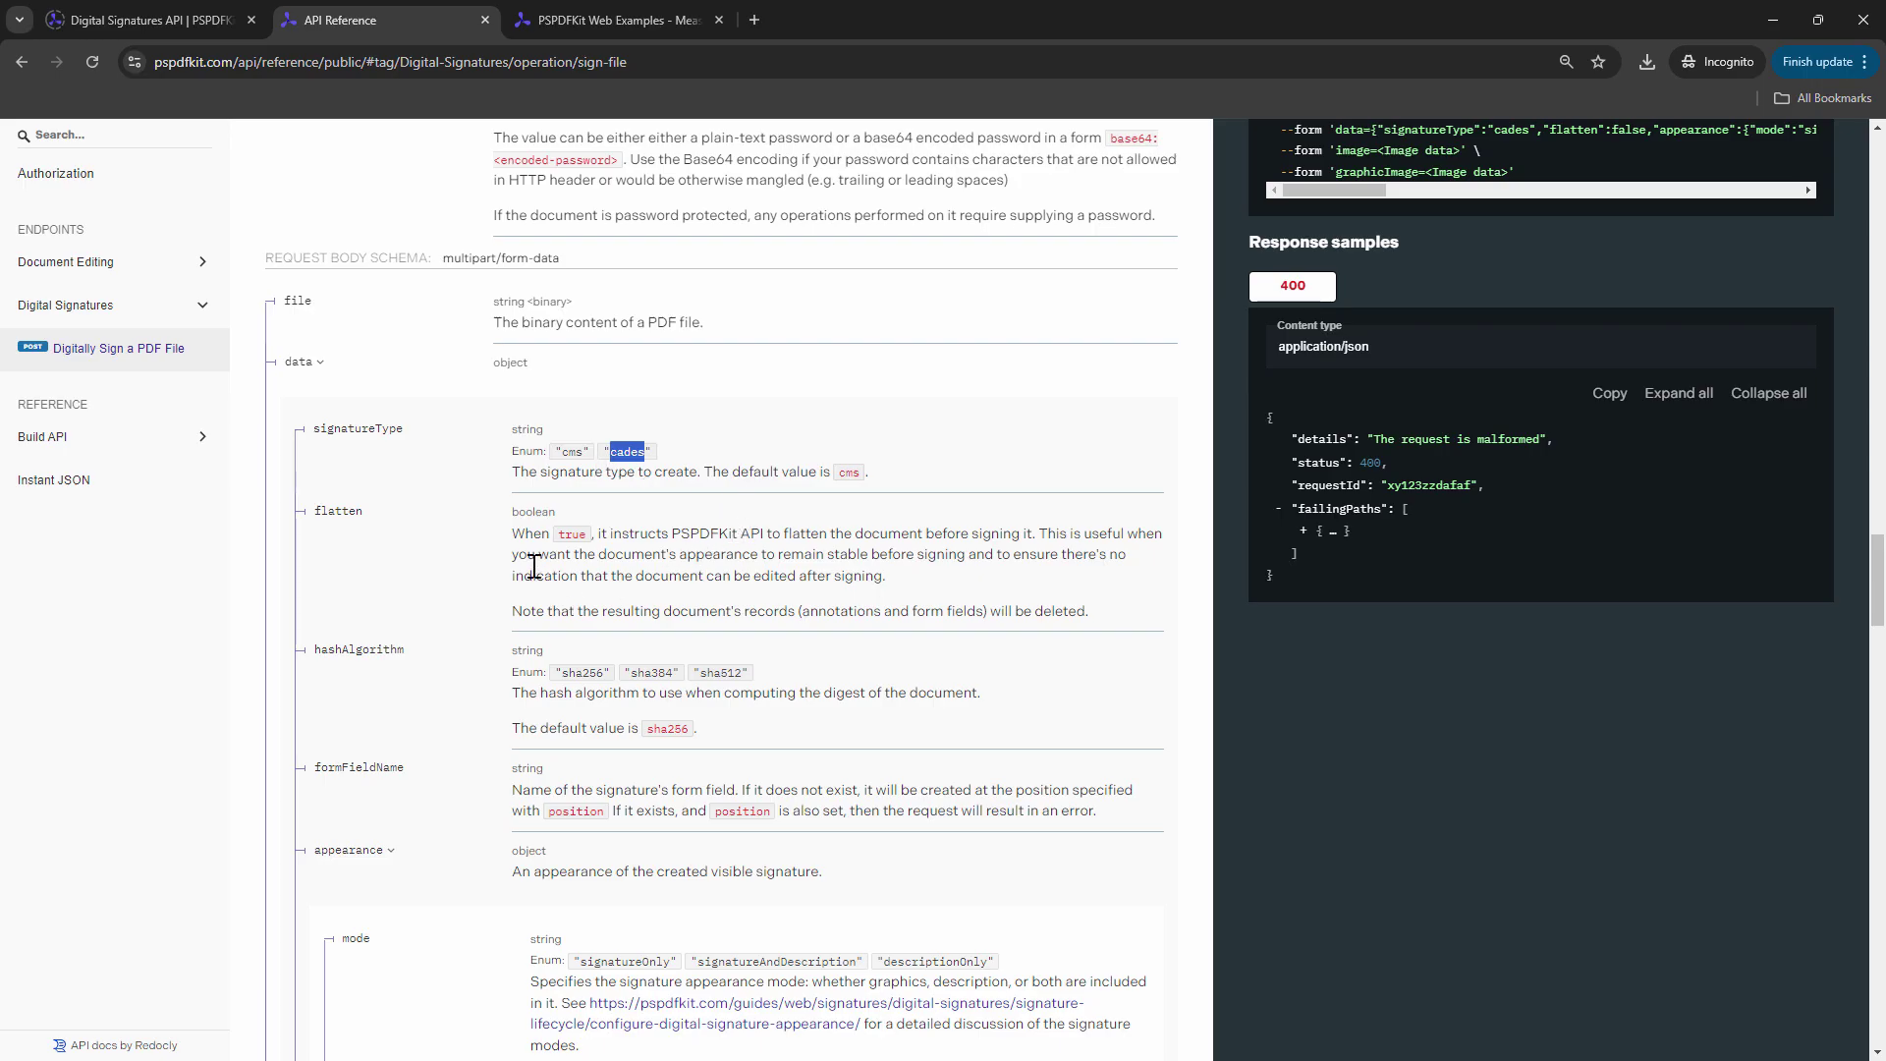
double_click(533, 512)
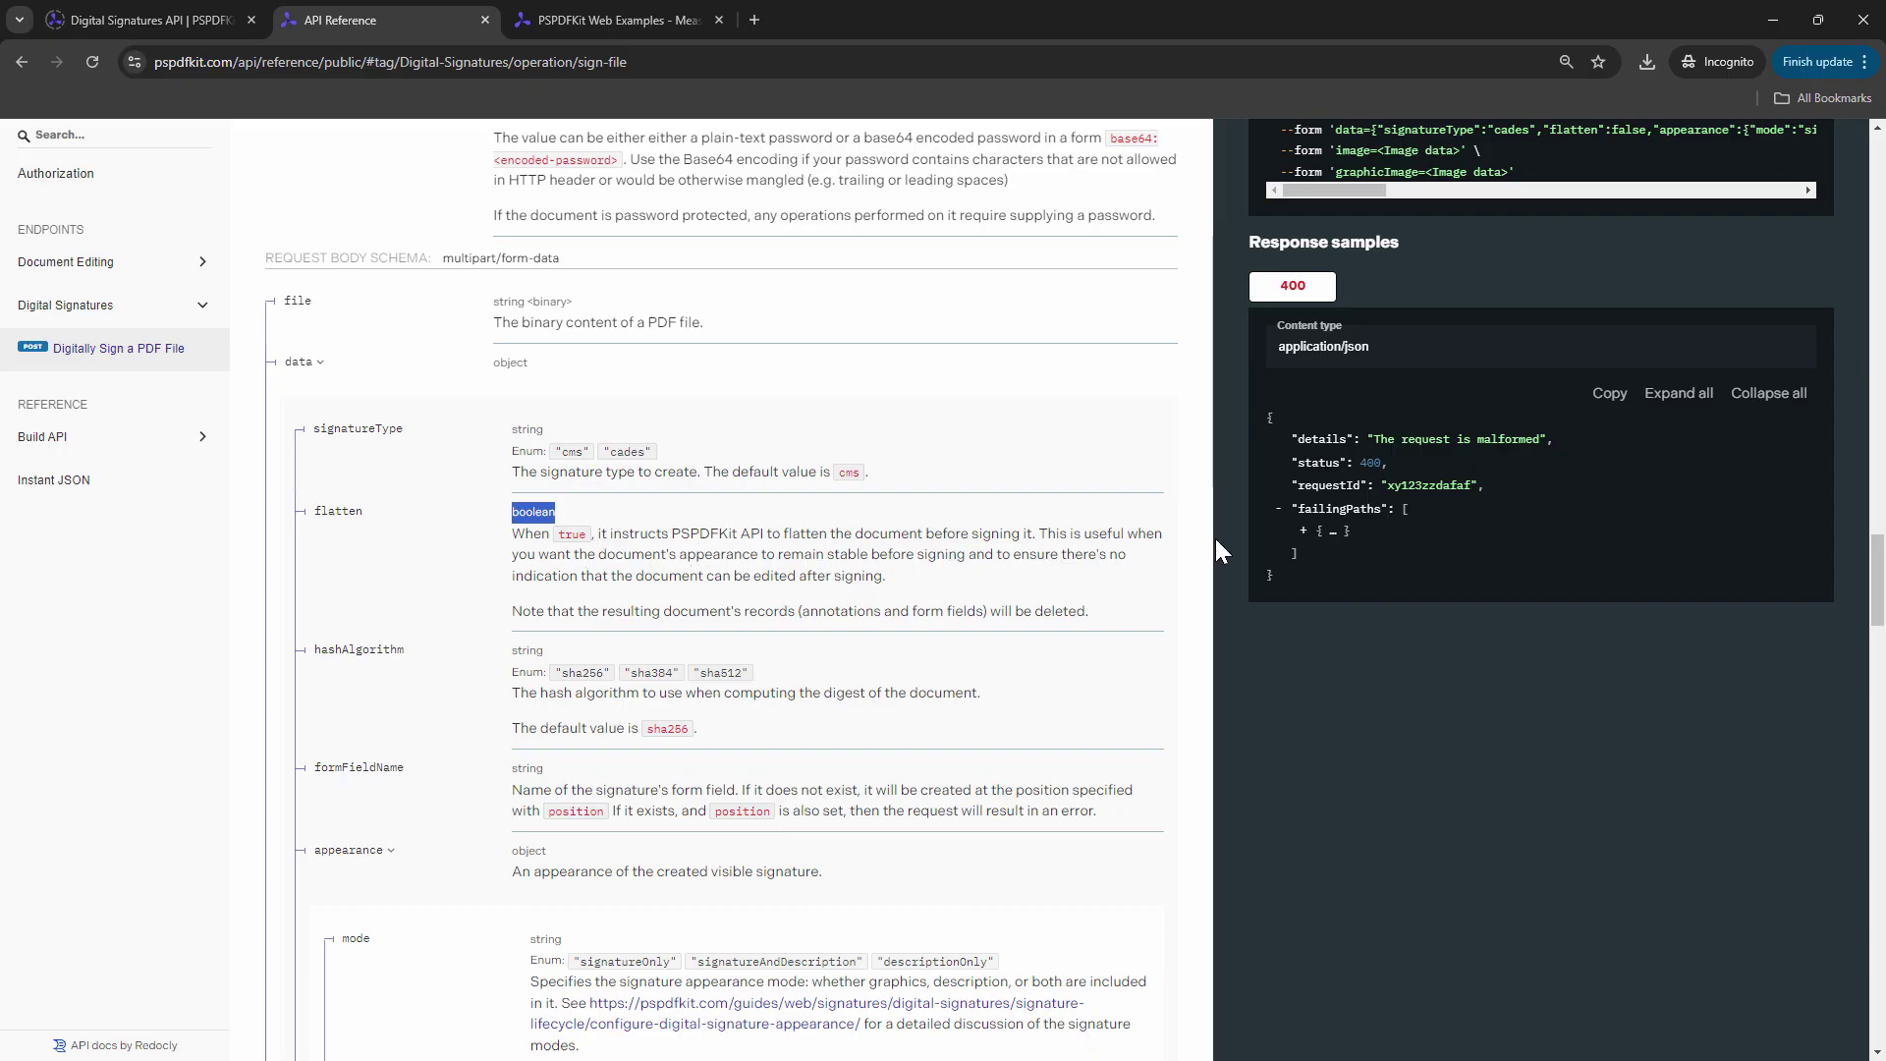
Note the hashAlgorithm options sha256, sha384, sha512 (default sha256) and collapse the appearance details
scroll(412, 668, down, 1)
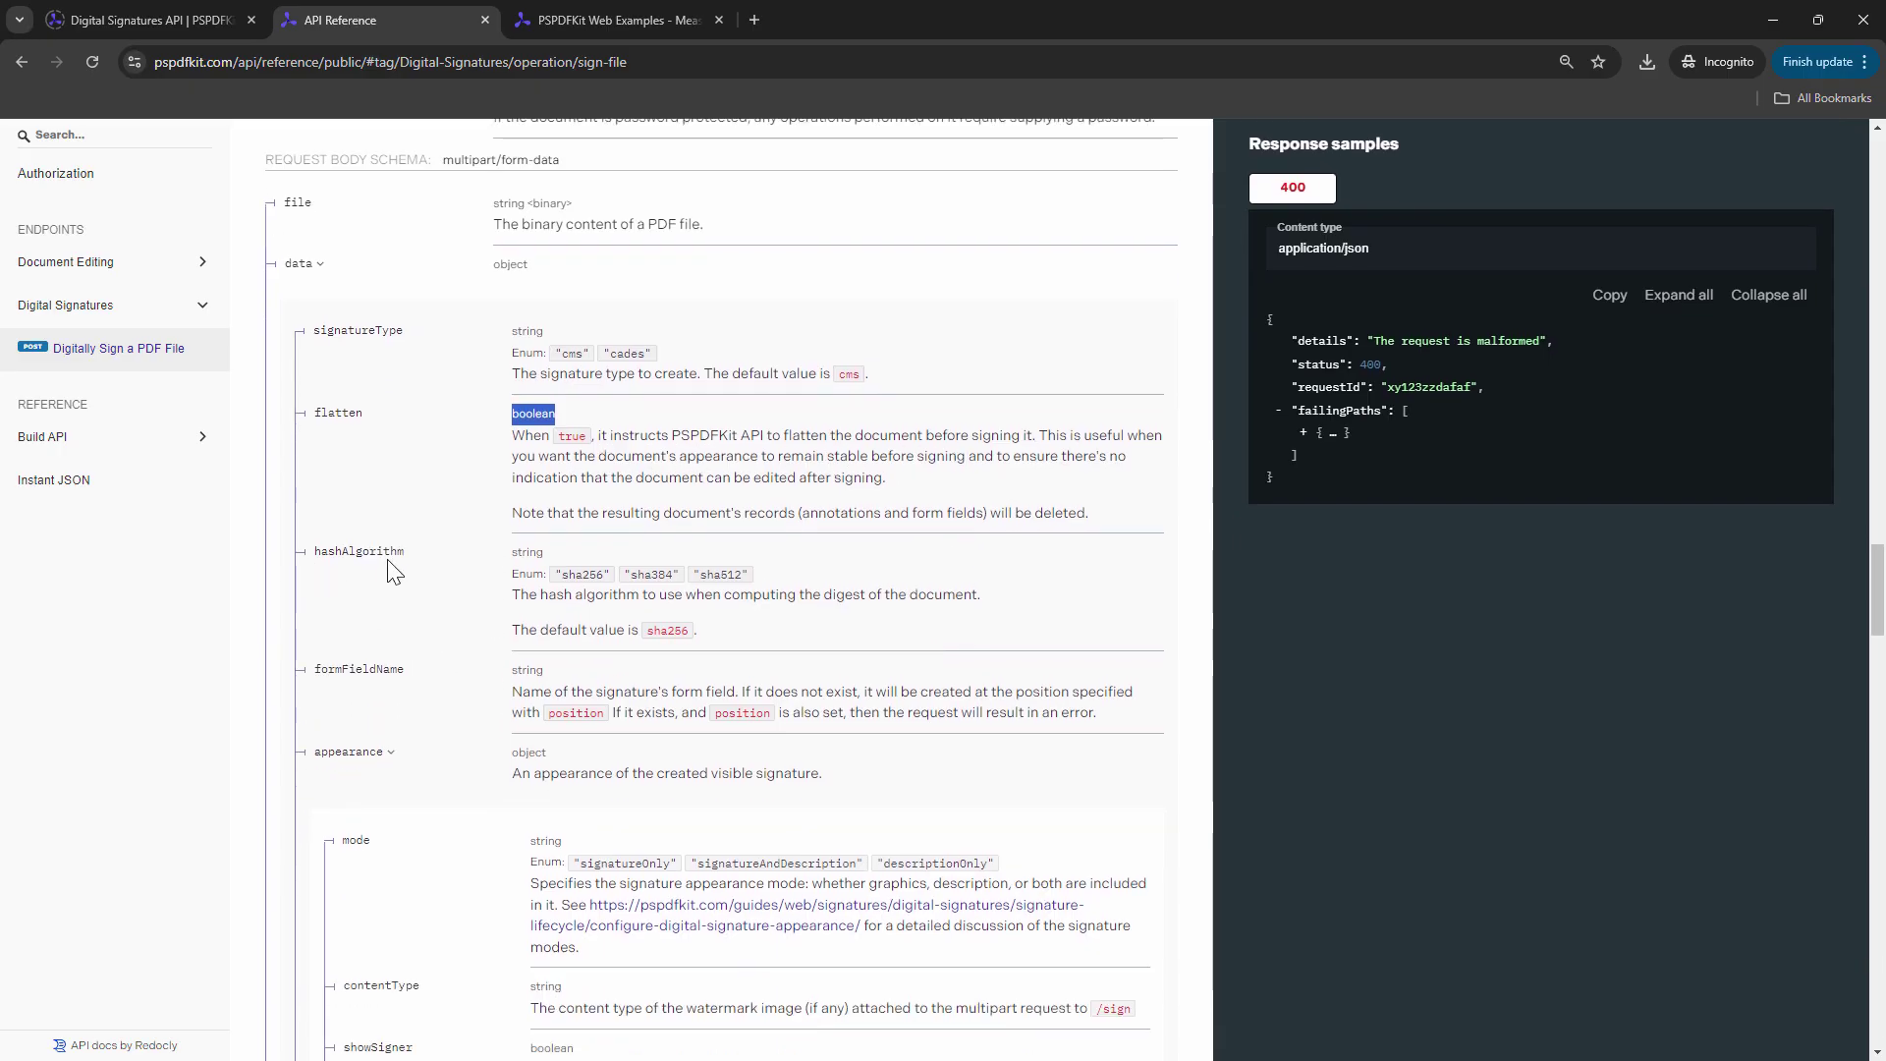
double_click(583, 573)
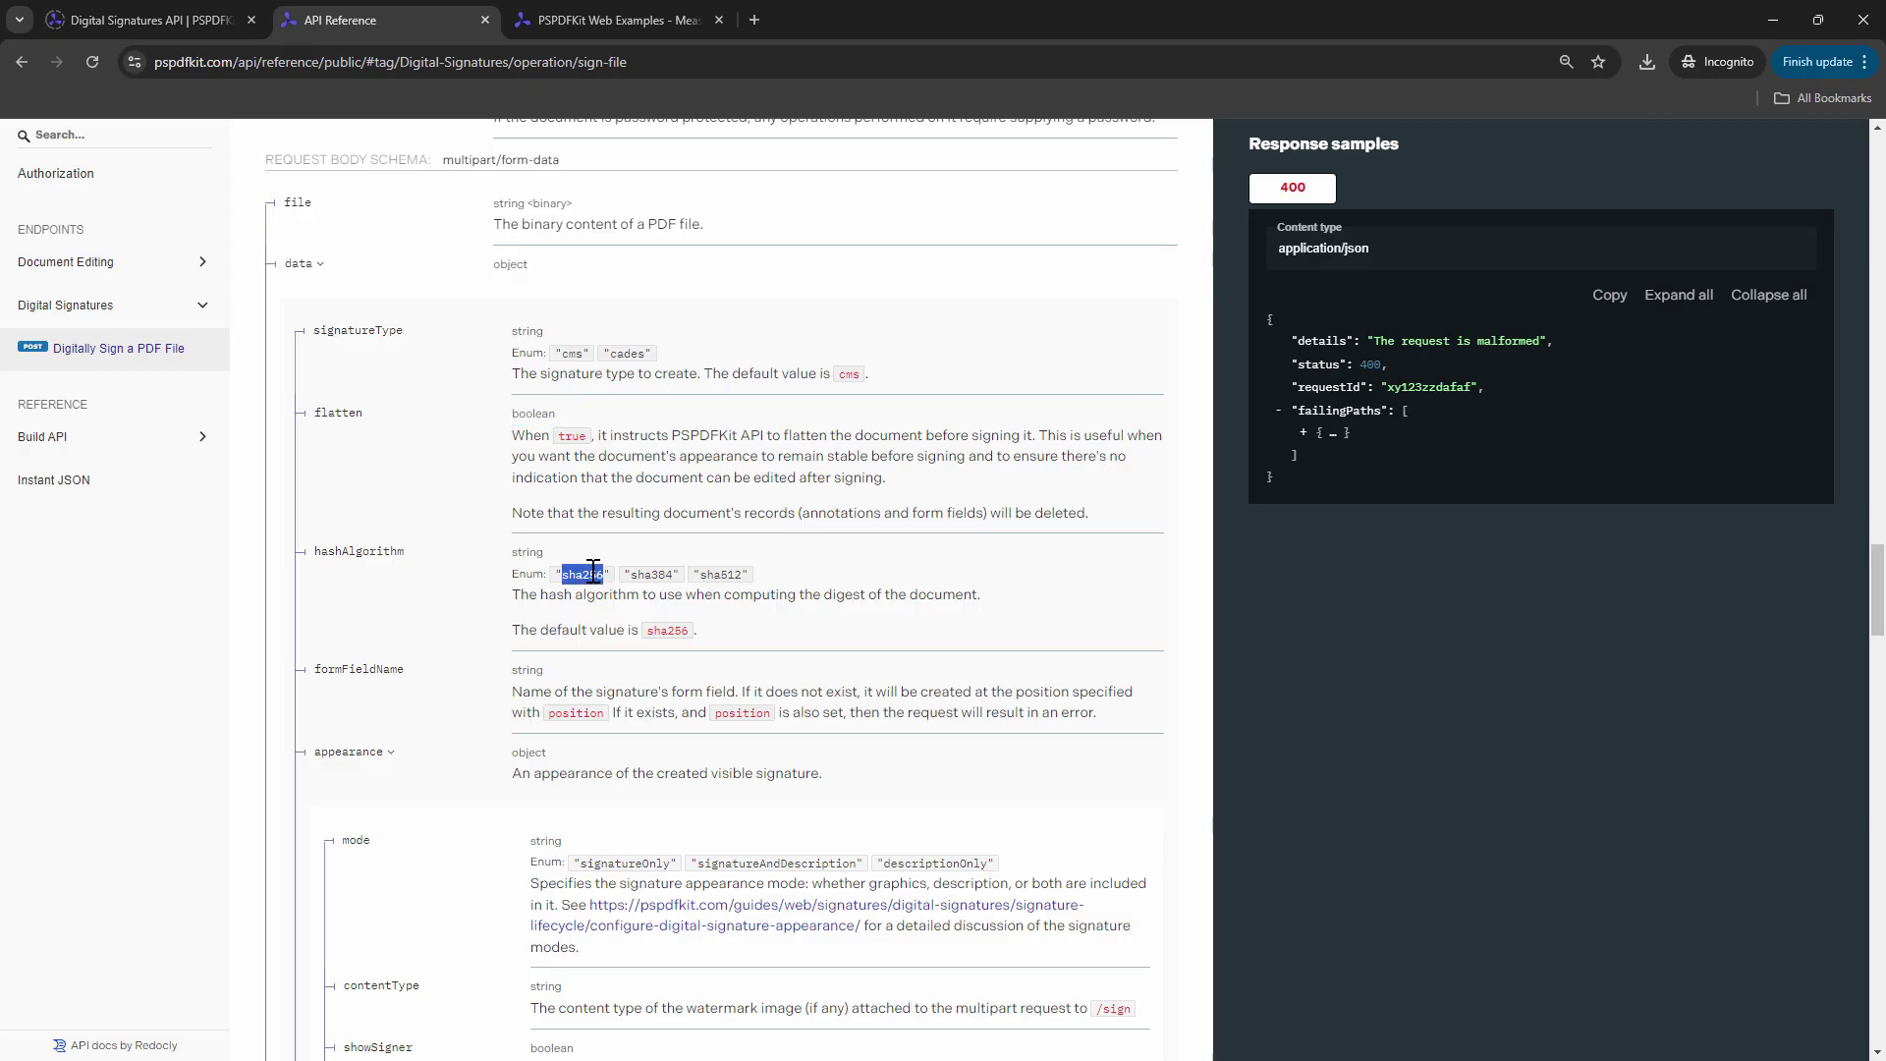
double_click(654, 574)
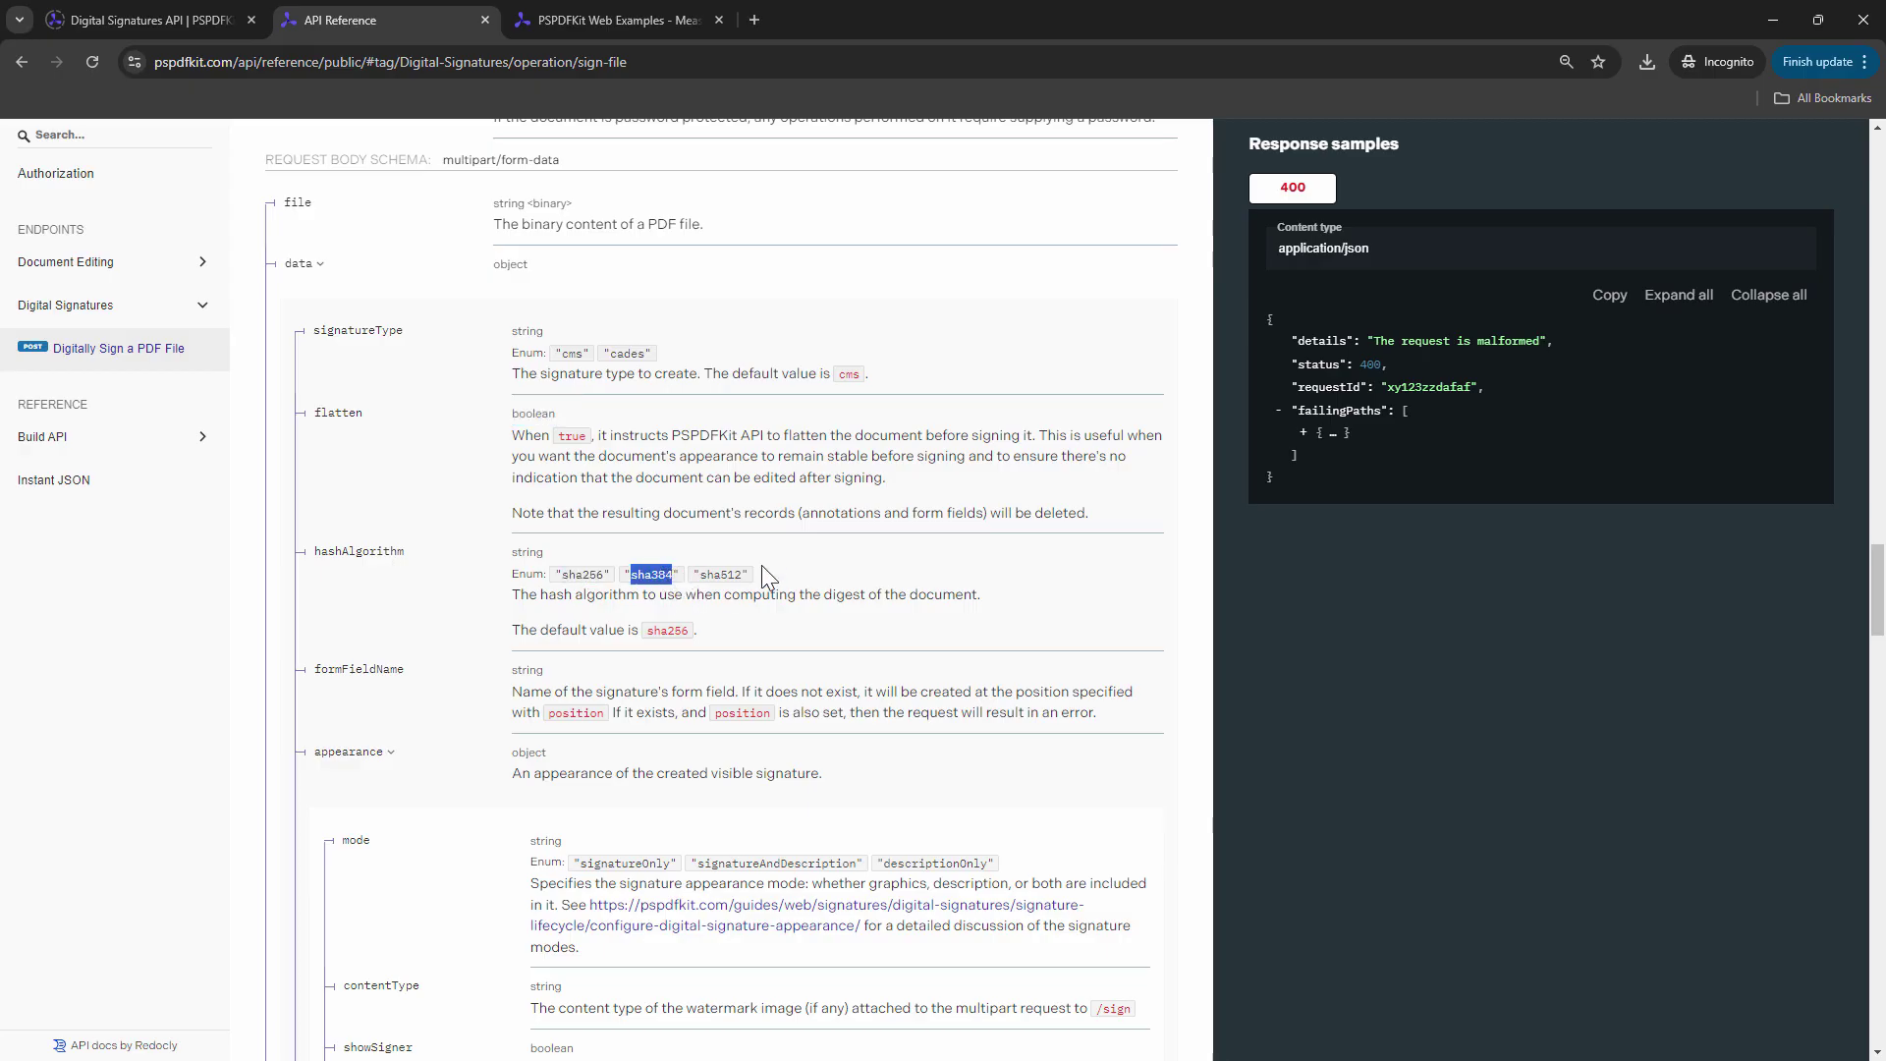
double_click(723, 574)
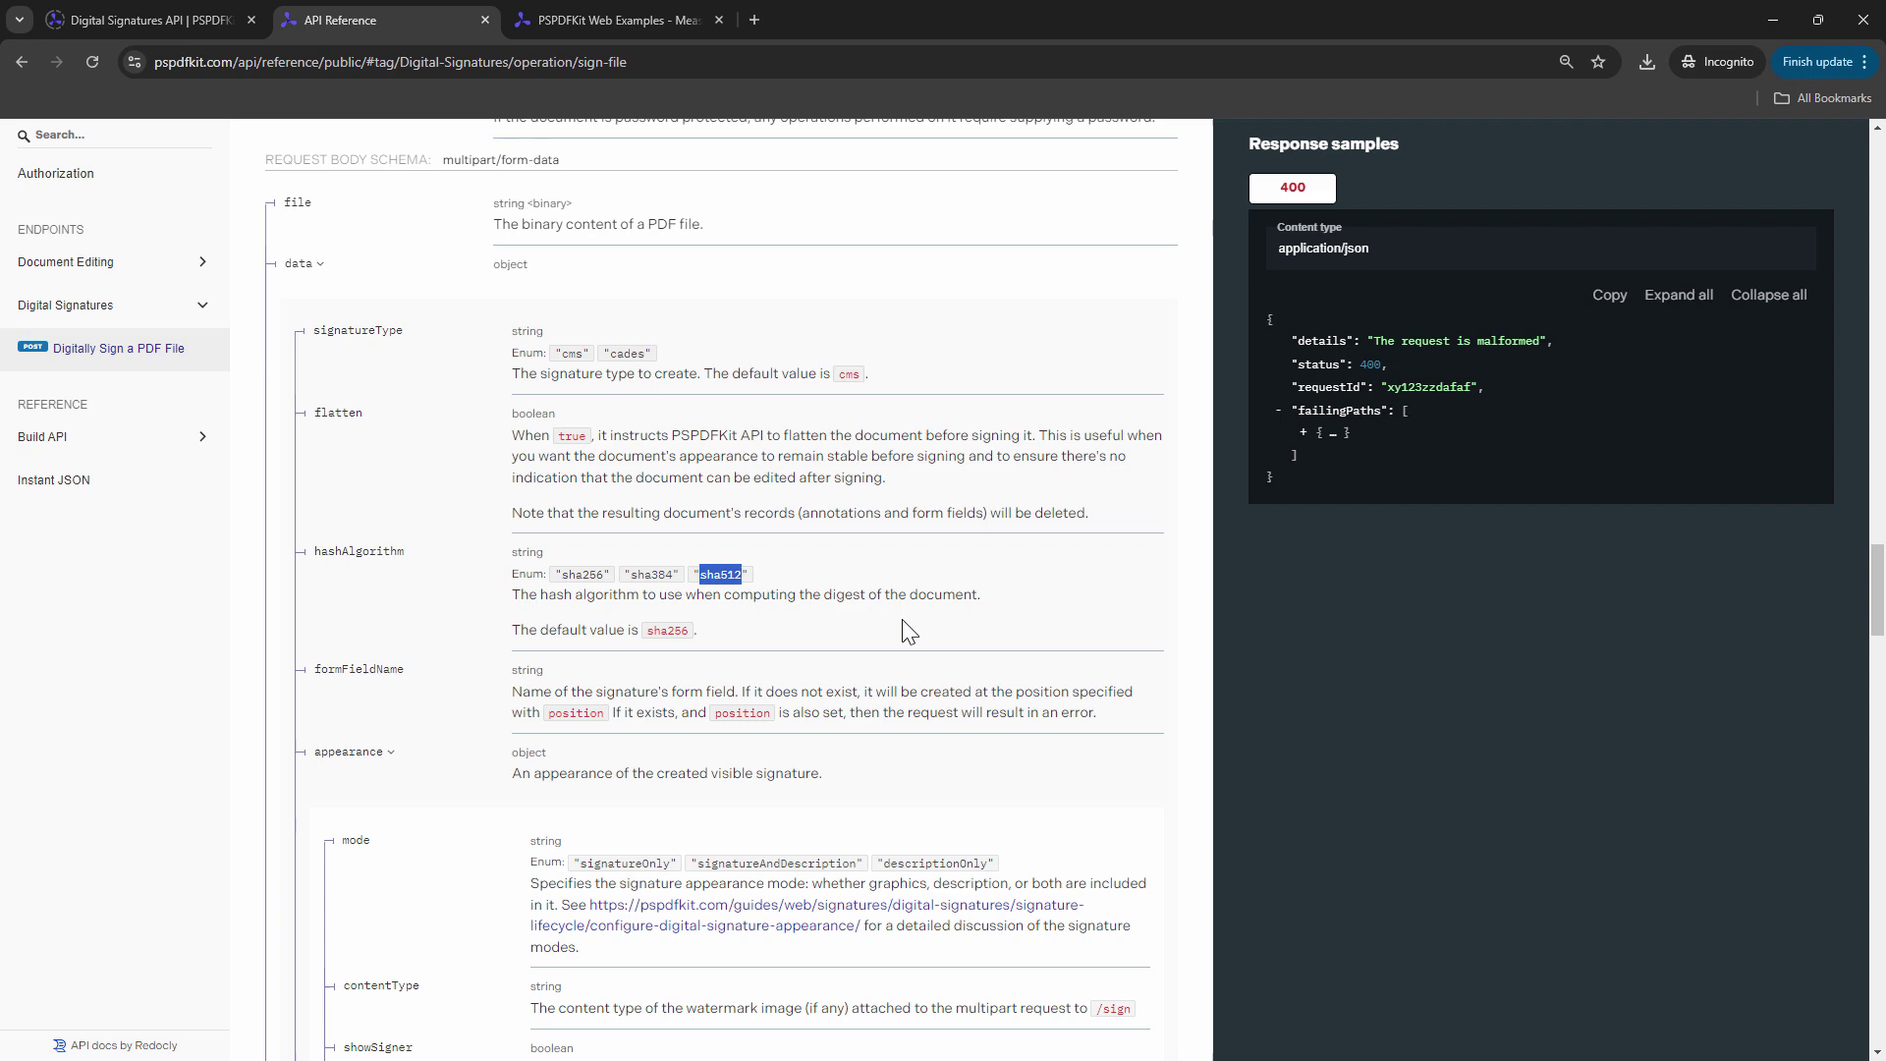
scroll(795, 556, down, 2)
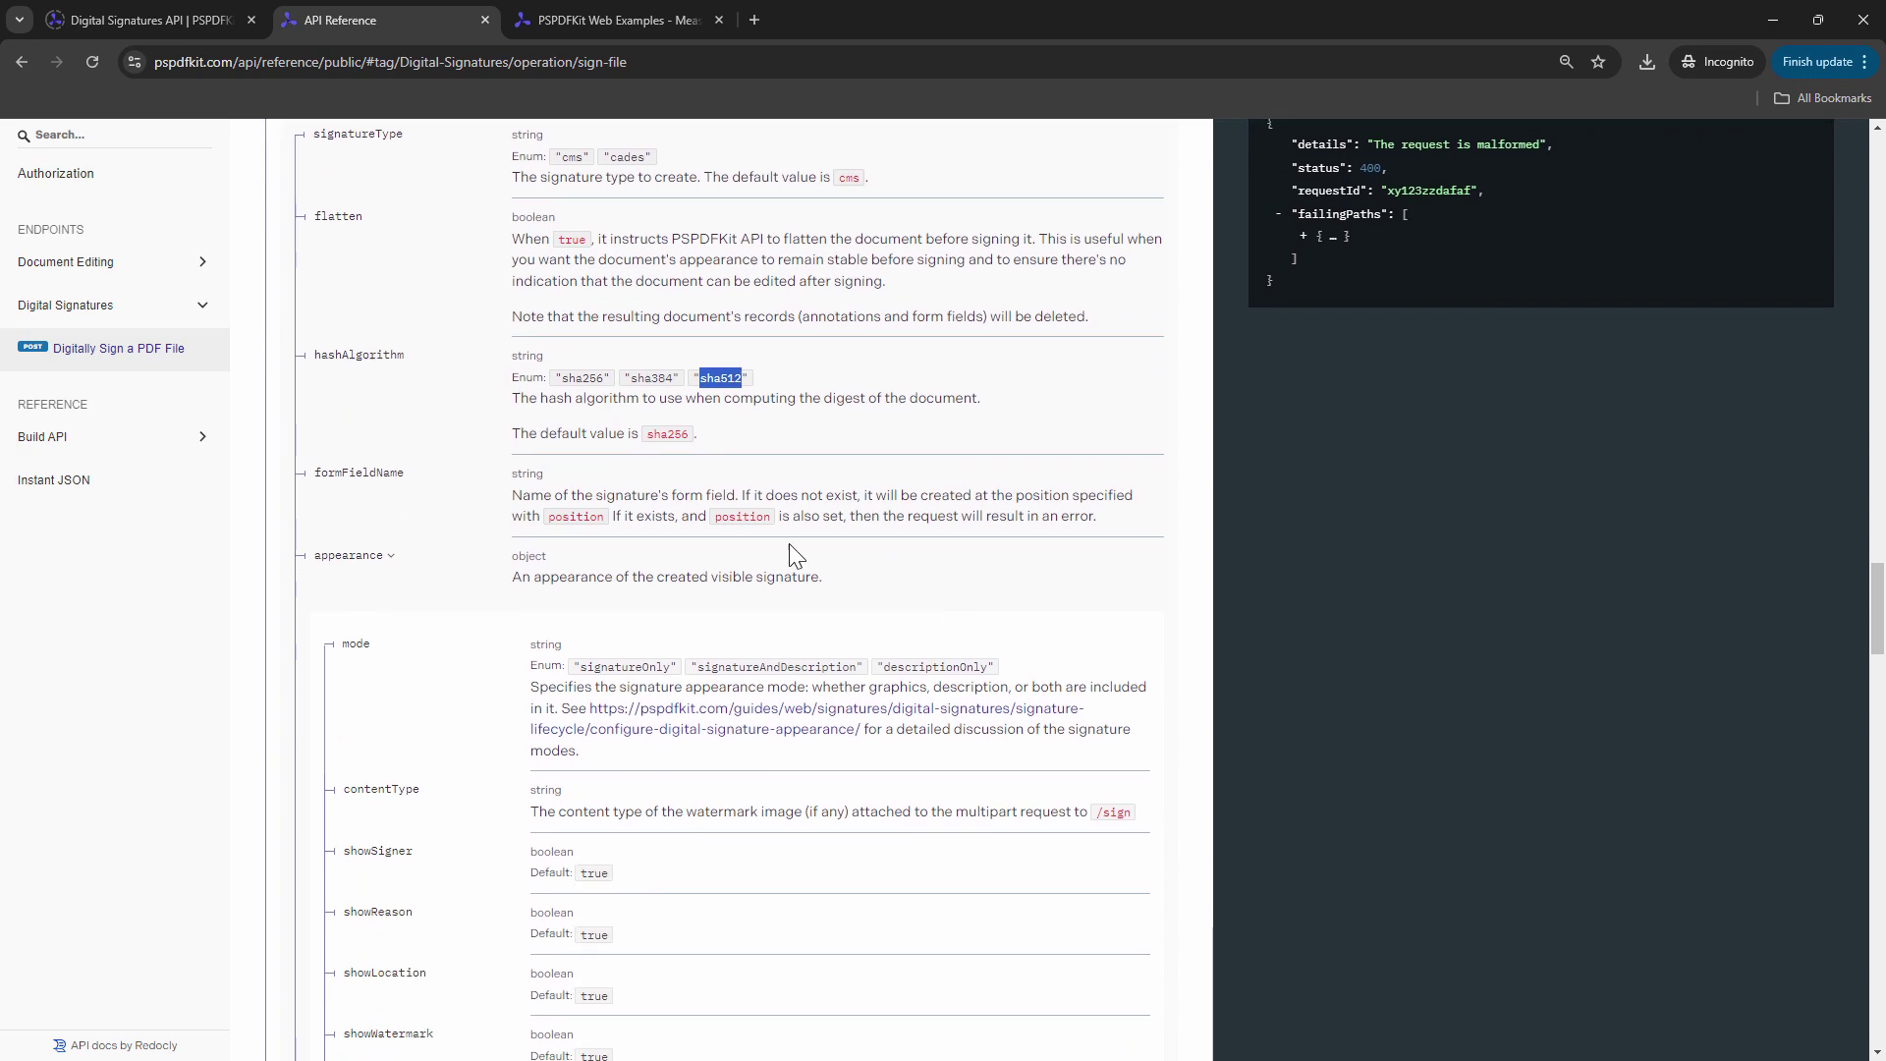
double_click(668, 434)
scroll(577, 300, down, 1)
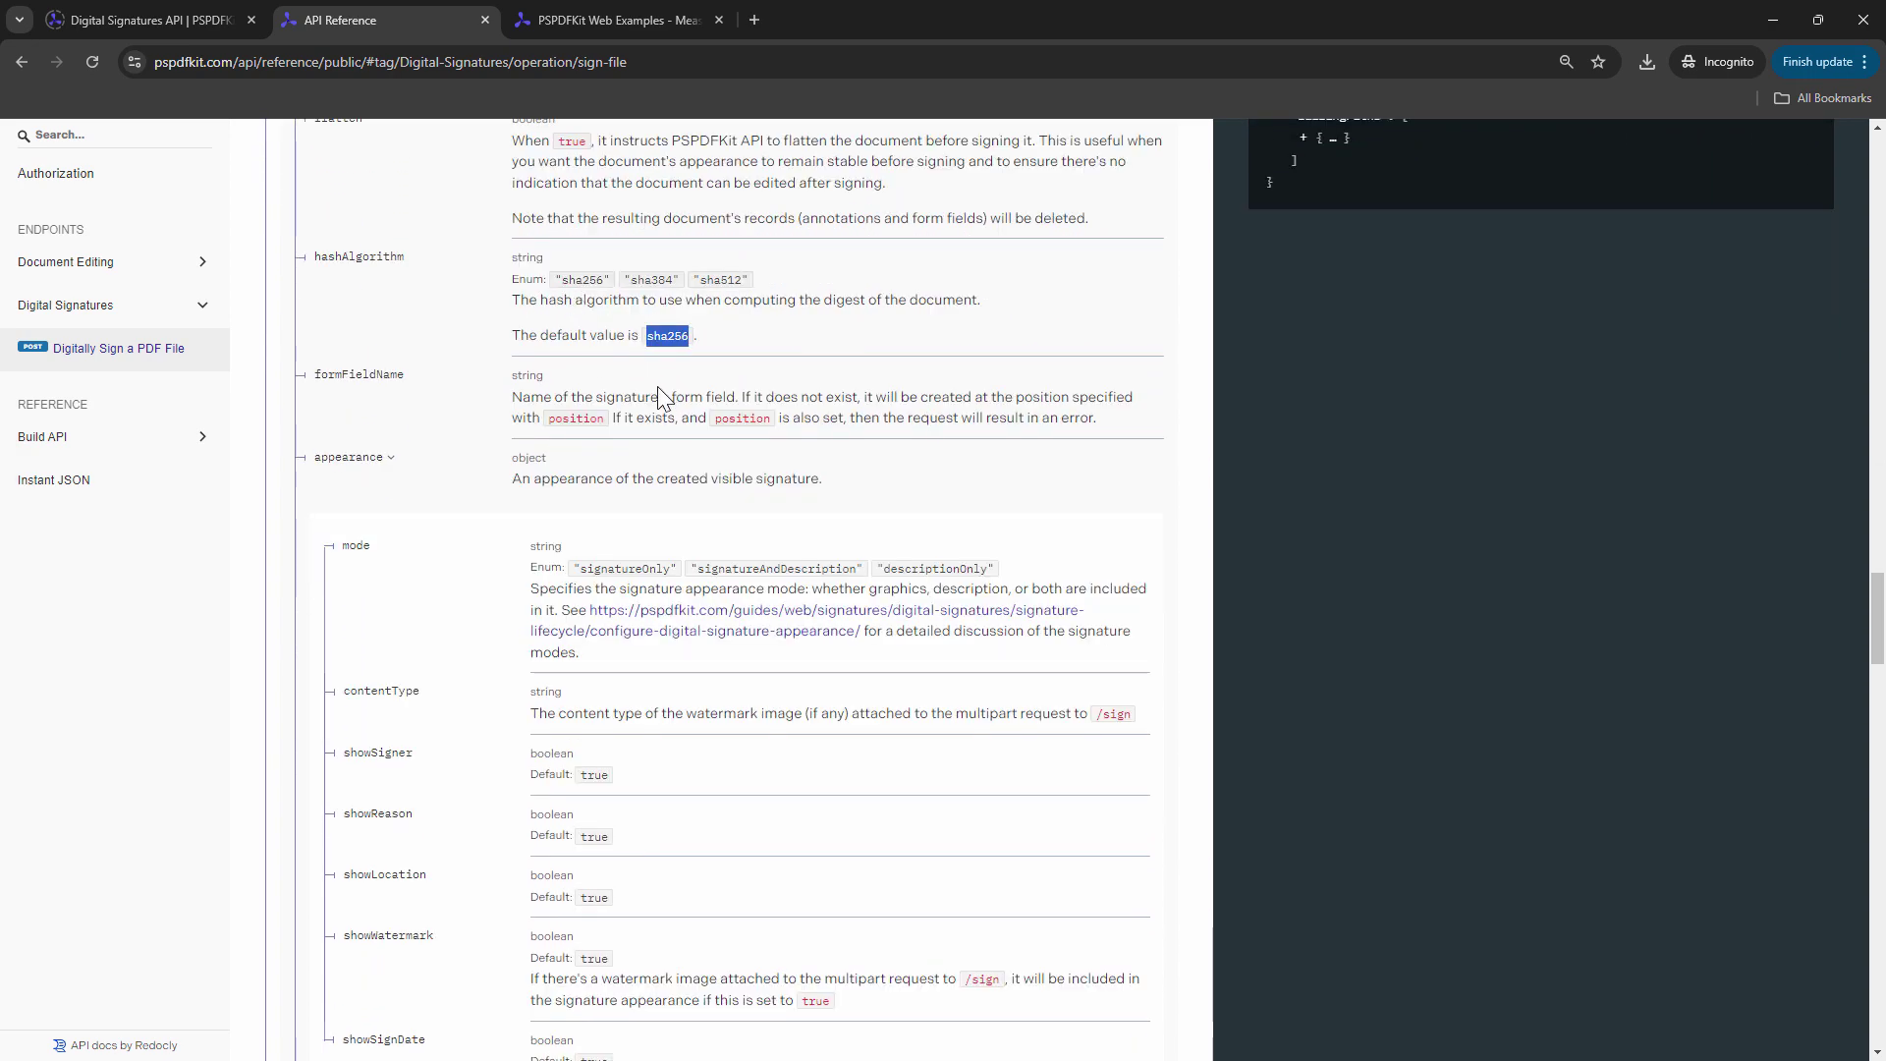
click(393, 460)
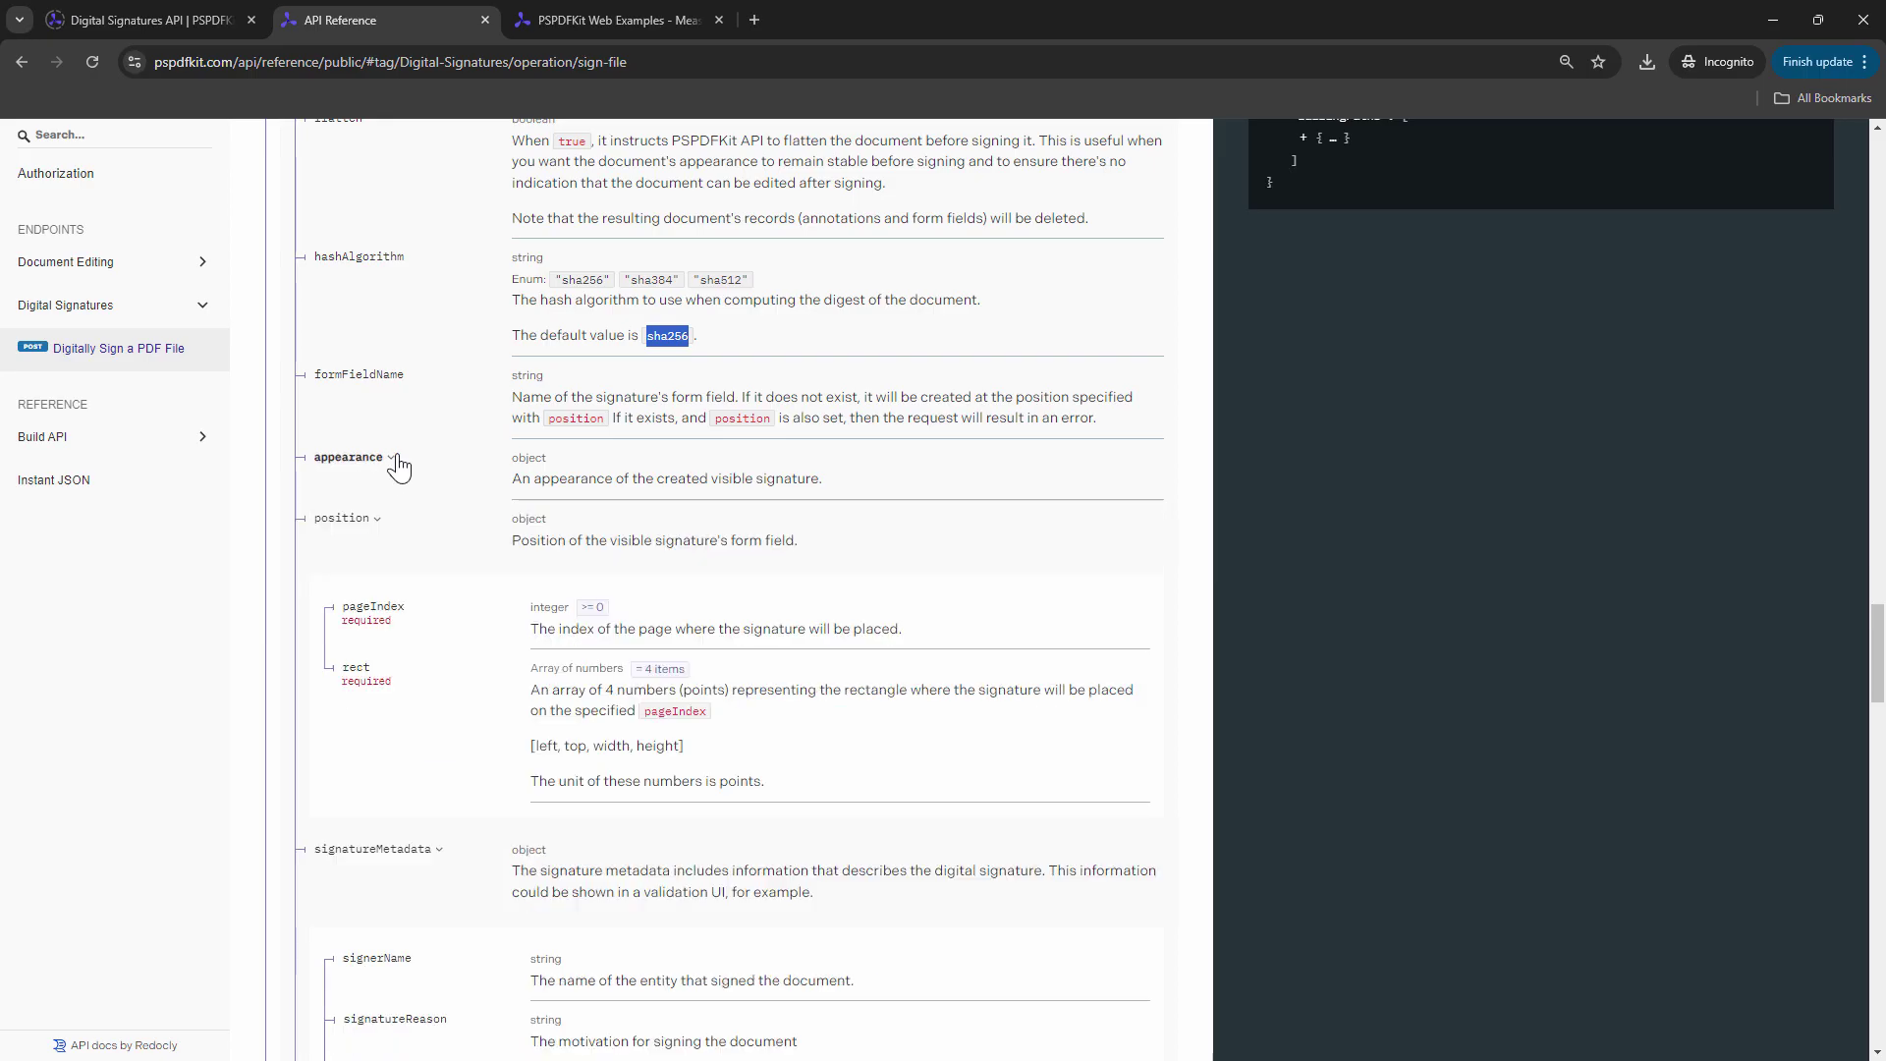
Note pageIndex's minimum 0 and the signerName, signatureReason, signatureLocation fields, then fold signatureMetadata away
scroll(644, 535, down, 2)
drag(607, 432, 586, 432)
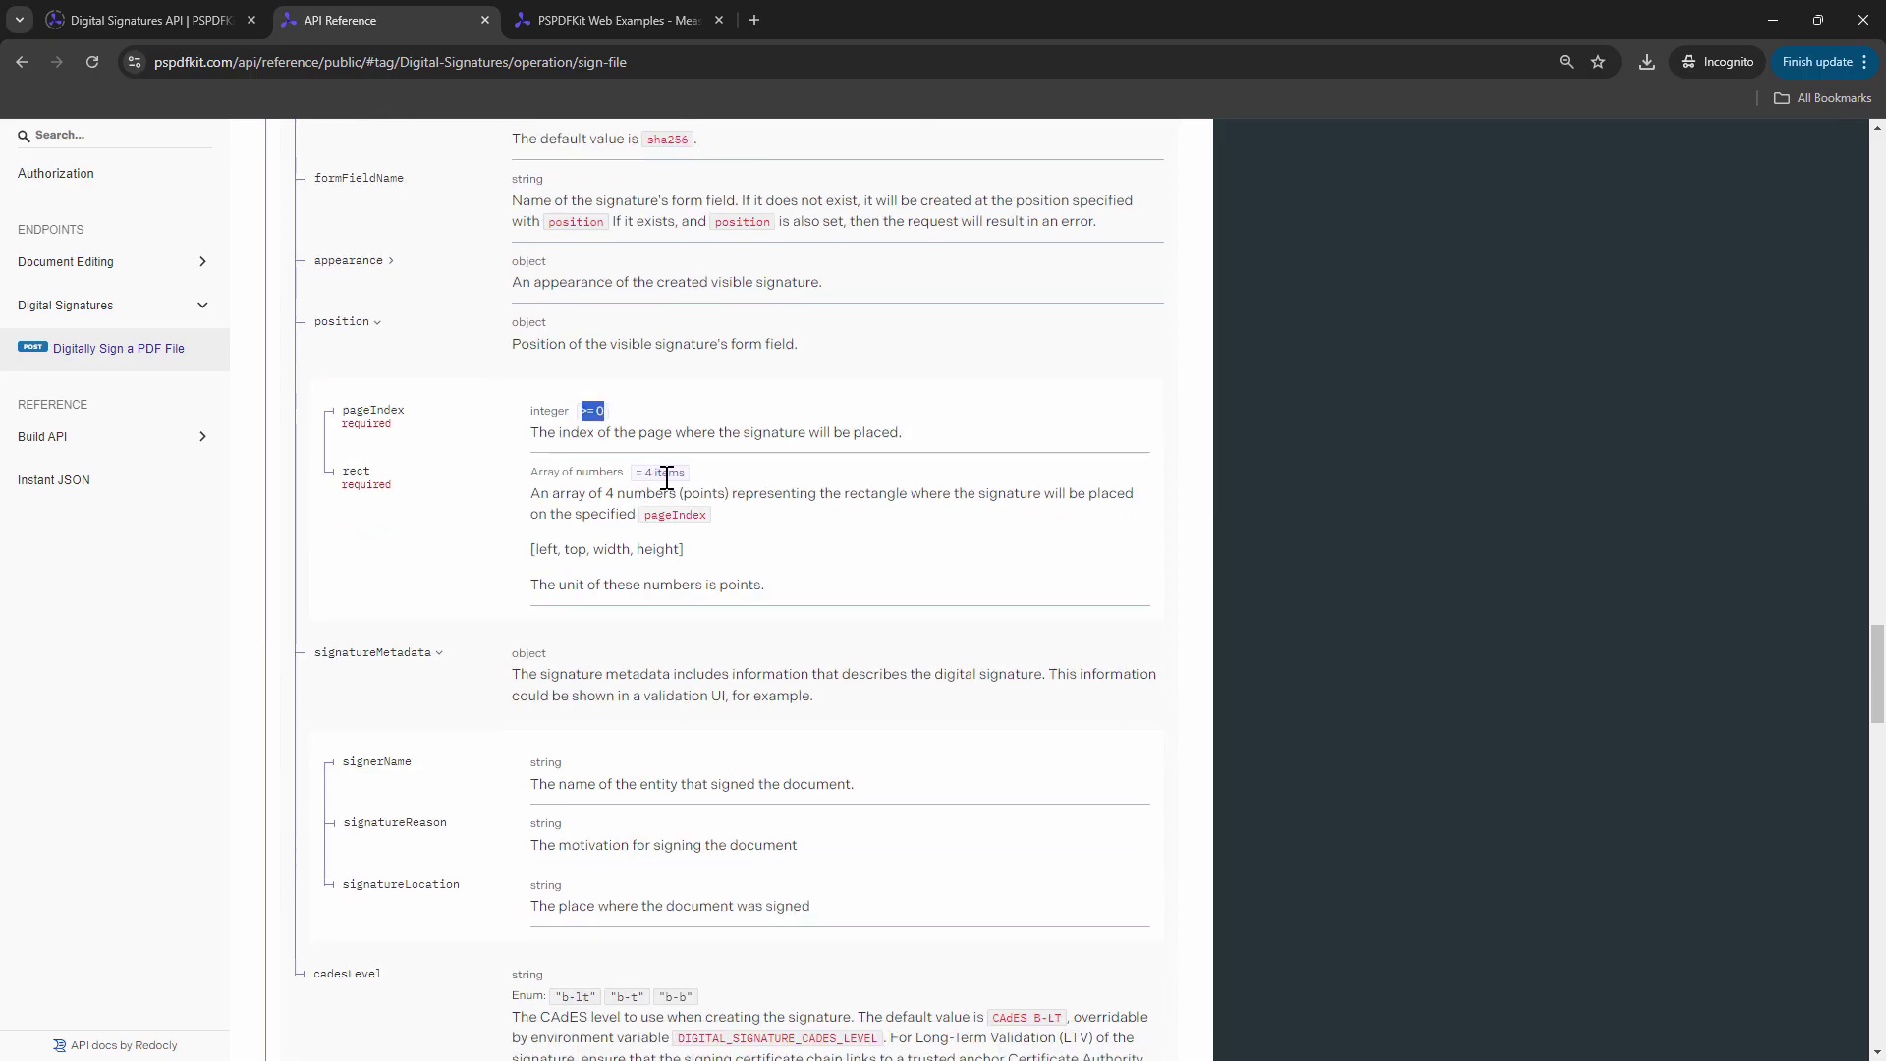
scroll(668, 477, down, 2)
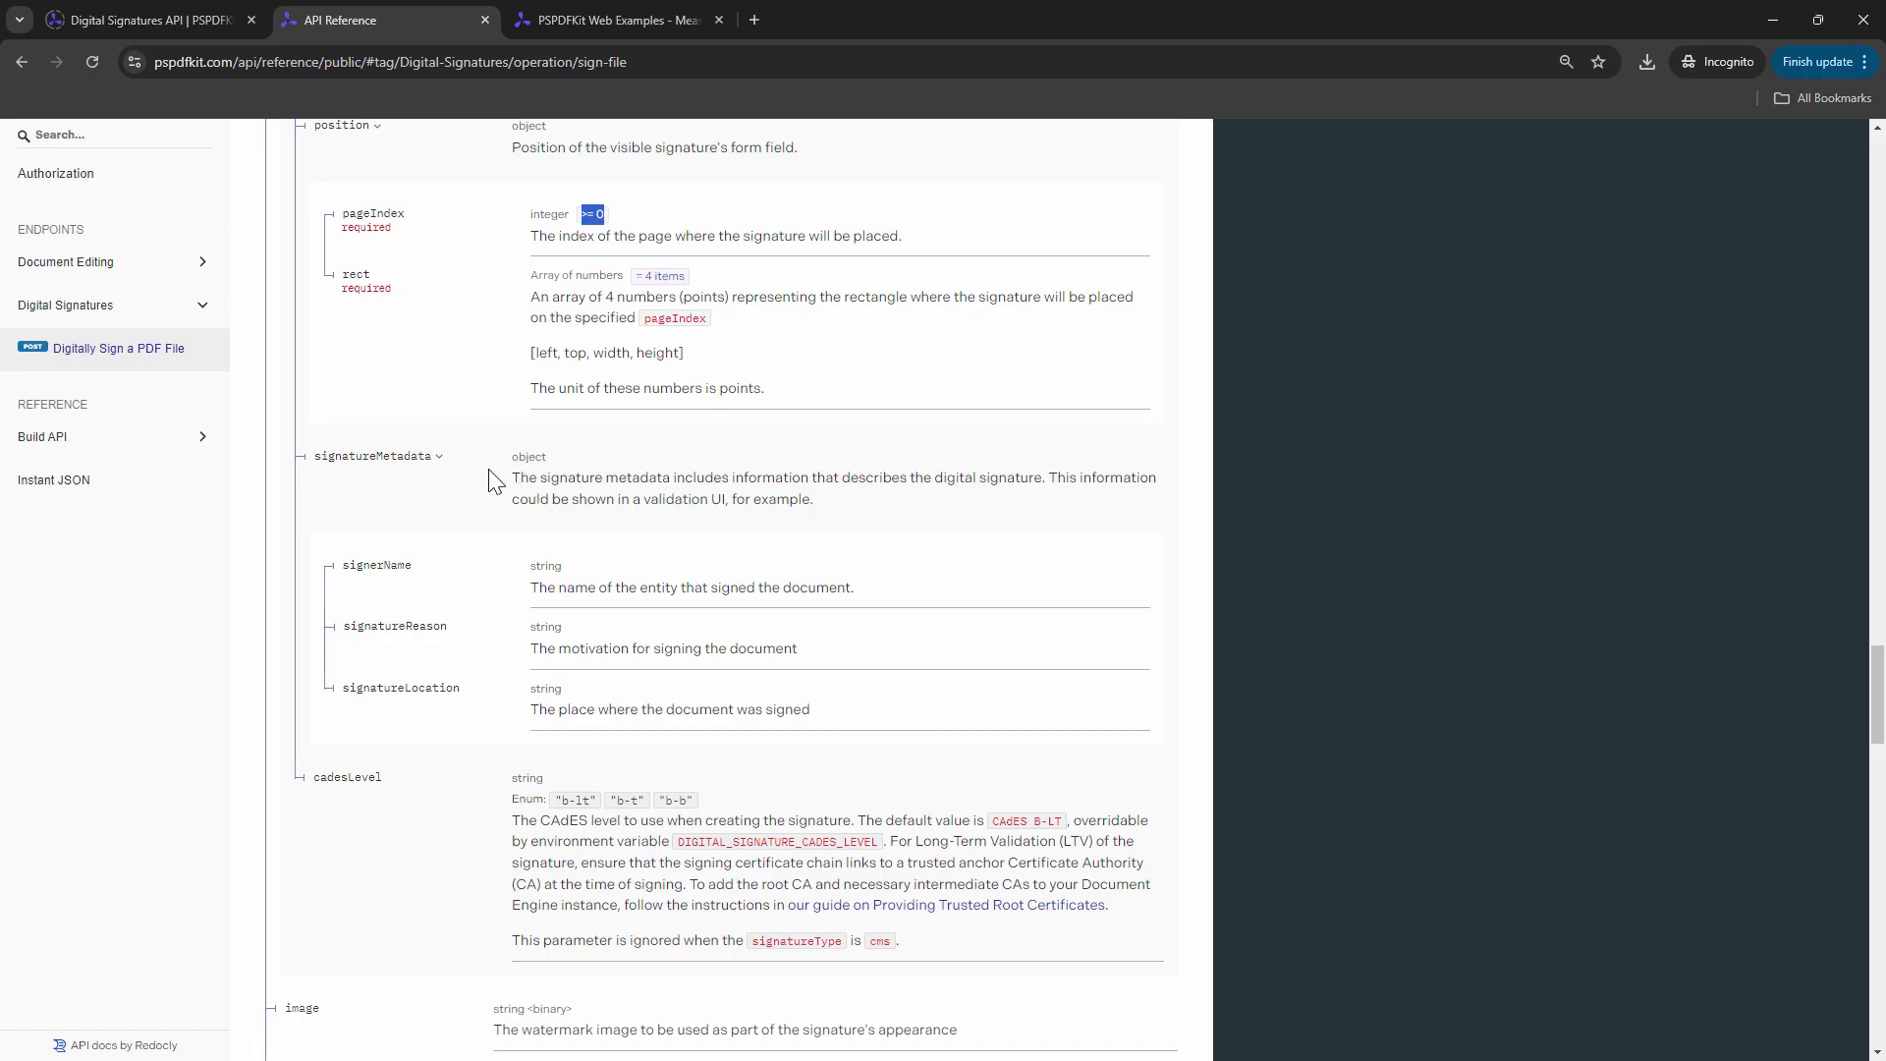
double_click(389, 567)
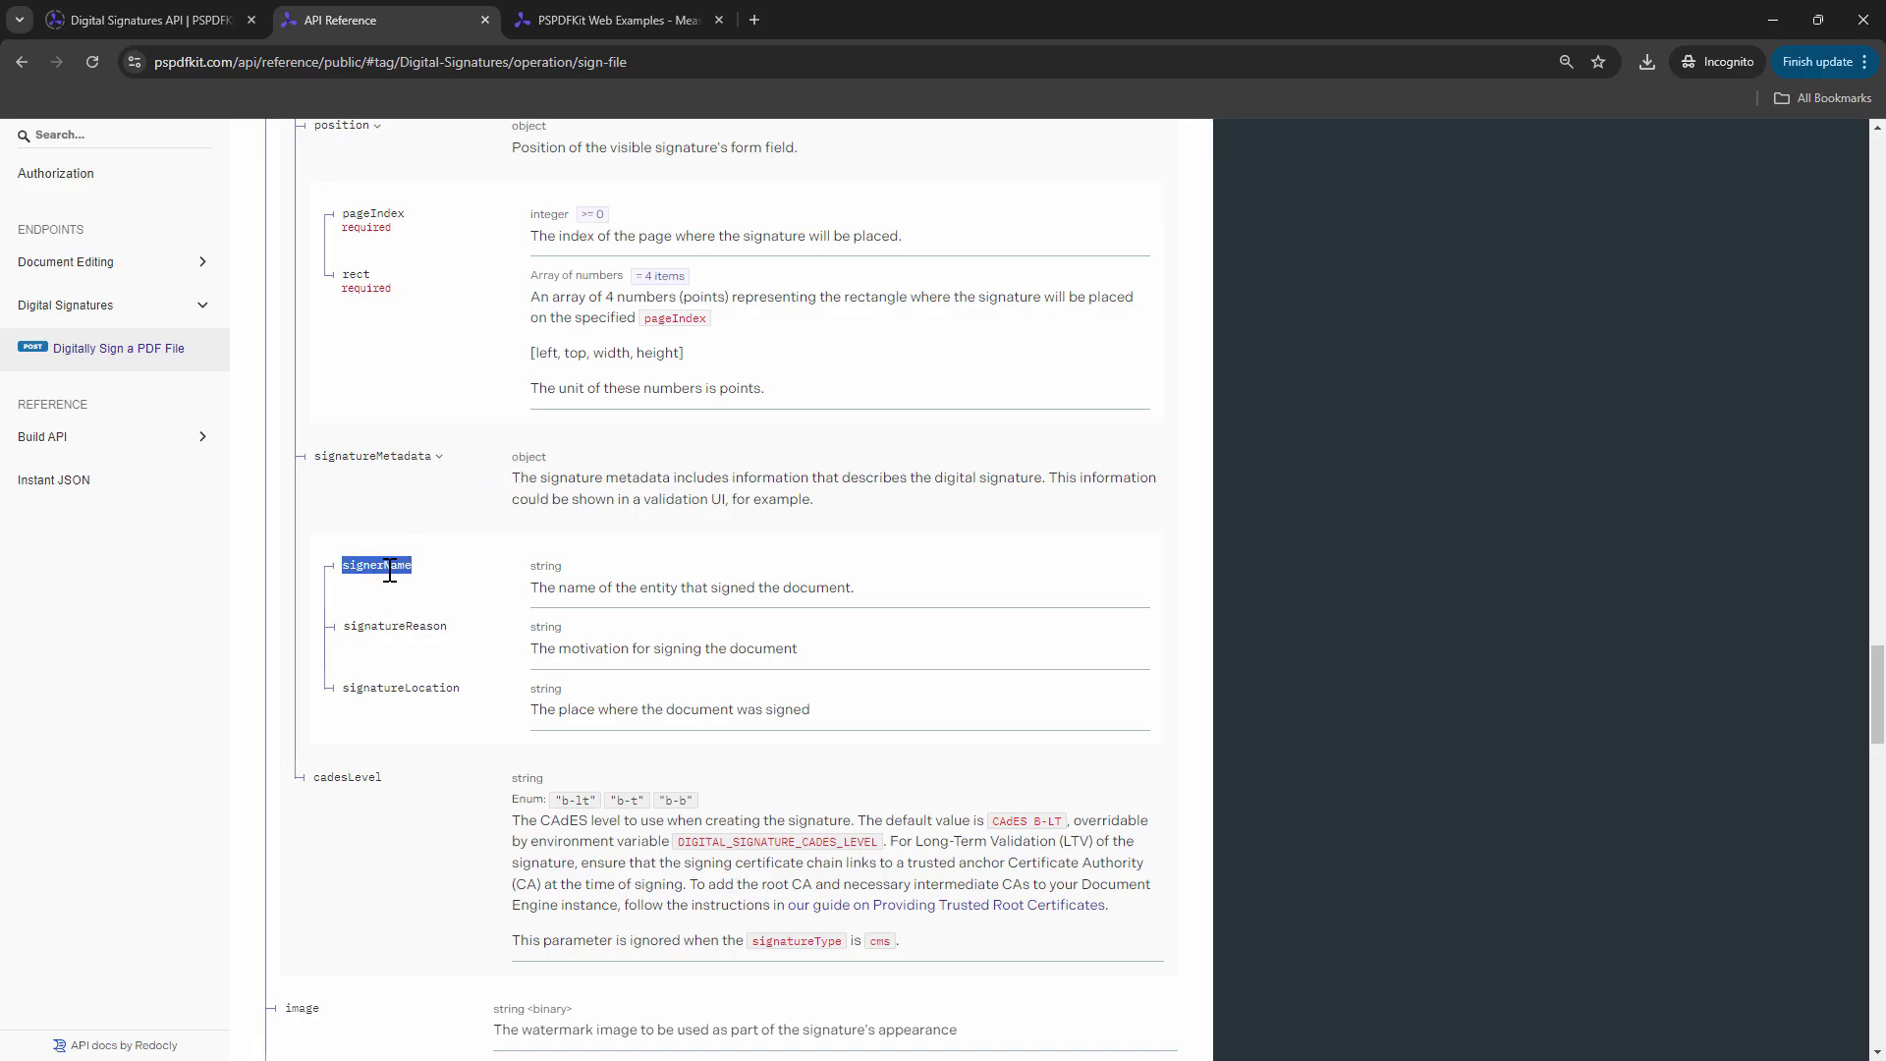
double_click(400, 625)
double_click(430, 687)
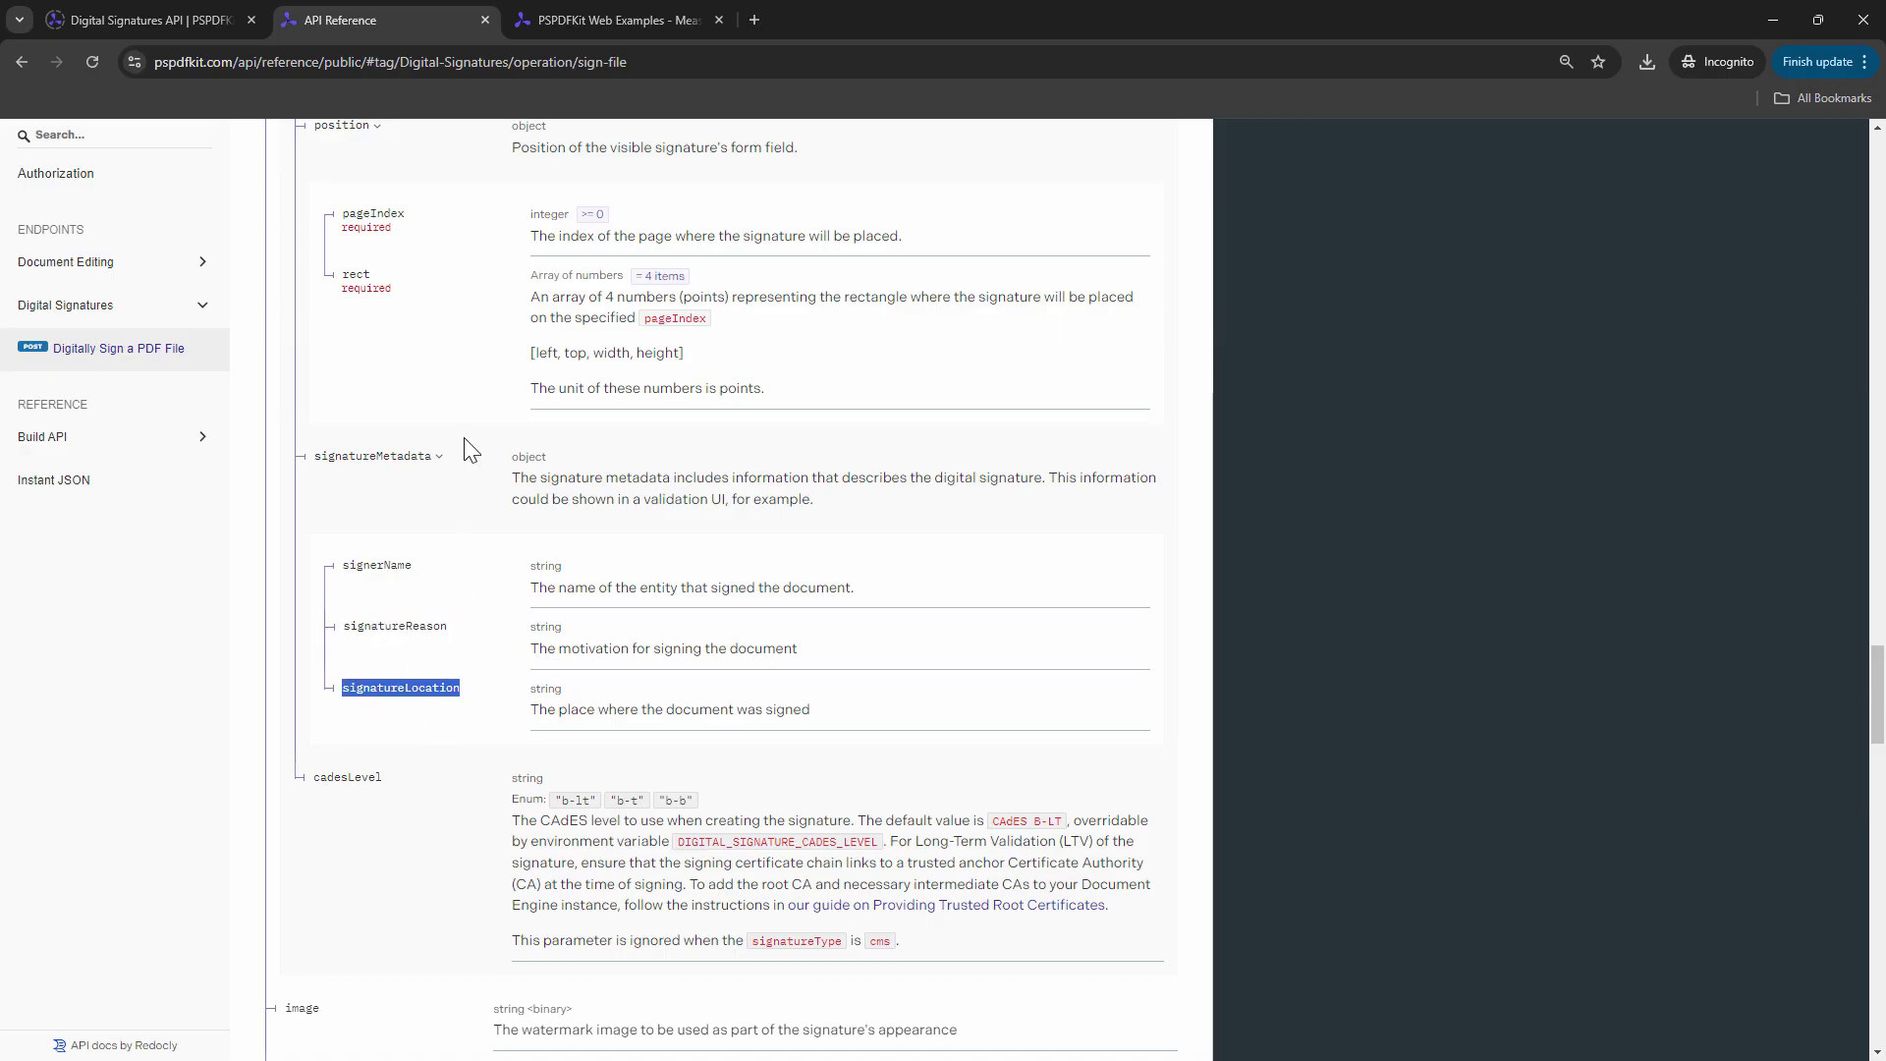
click(452, 457)
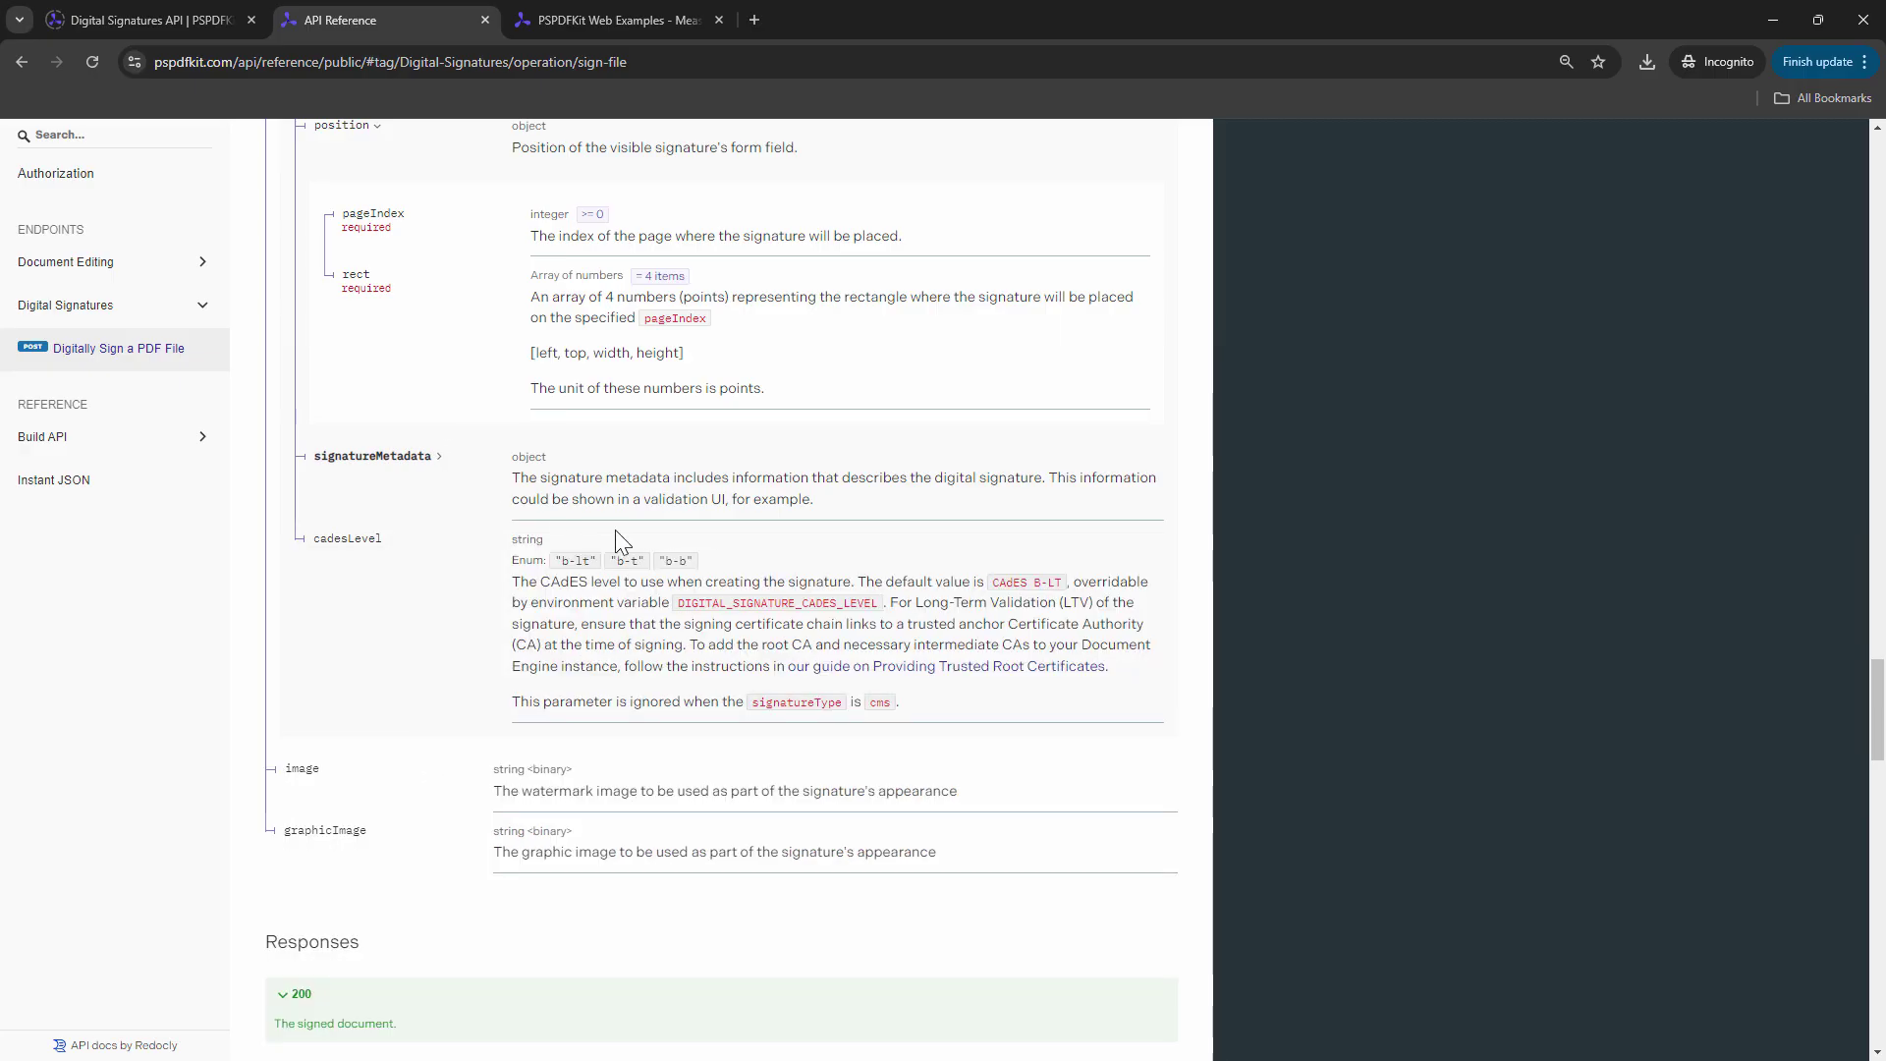
Expand the appearance parameter and pick out the signatureOnly and signatureAndDescription mode values
scroll(687, 550, down, 3)
scroll(785, 585, up, 10)
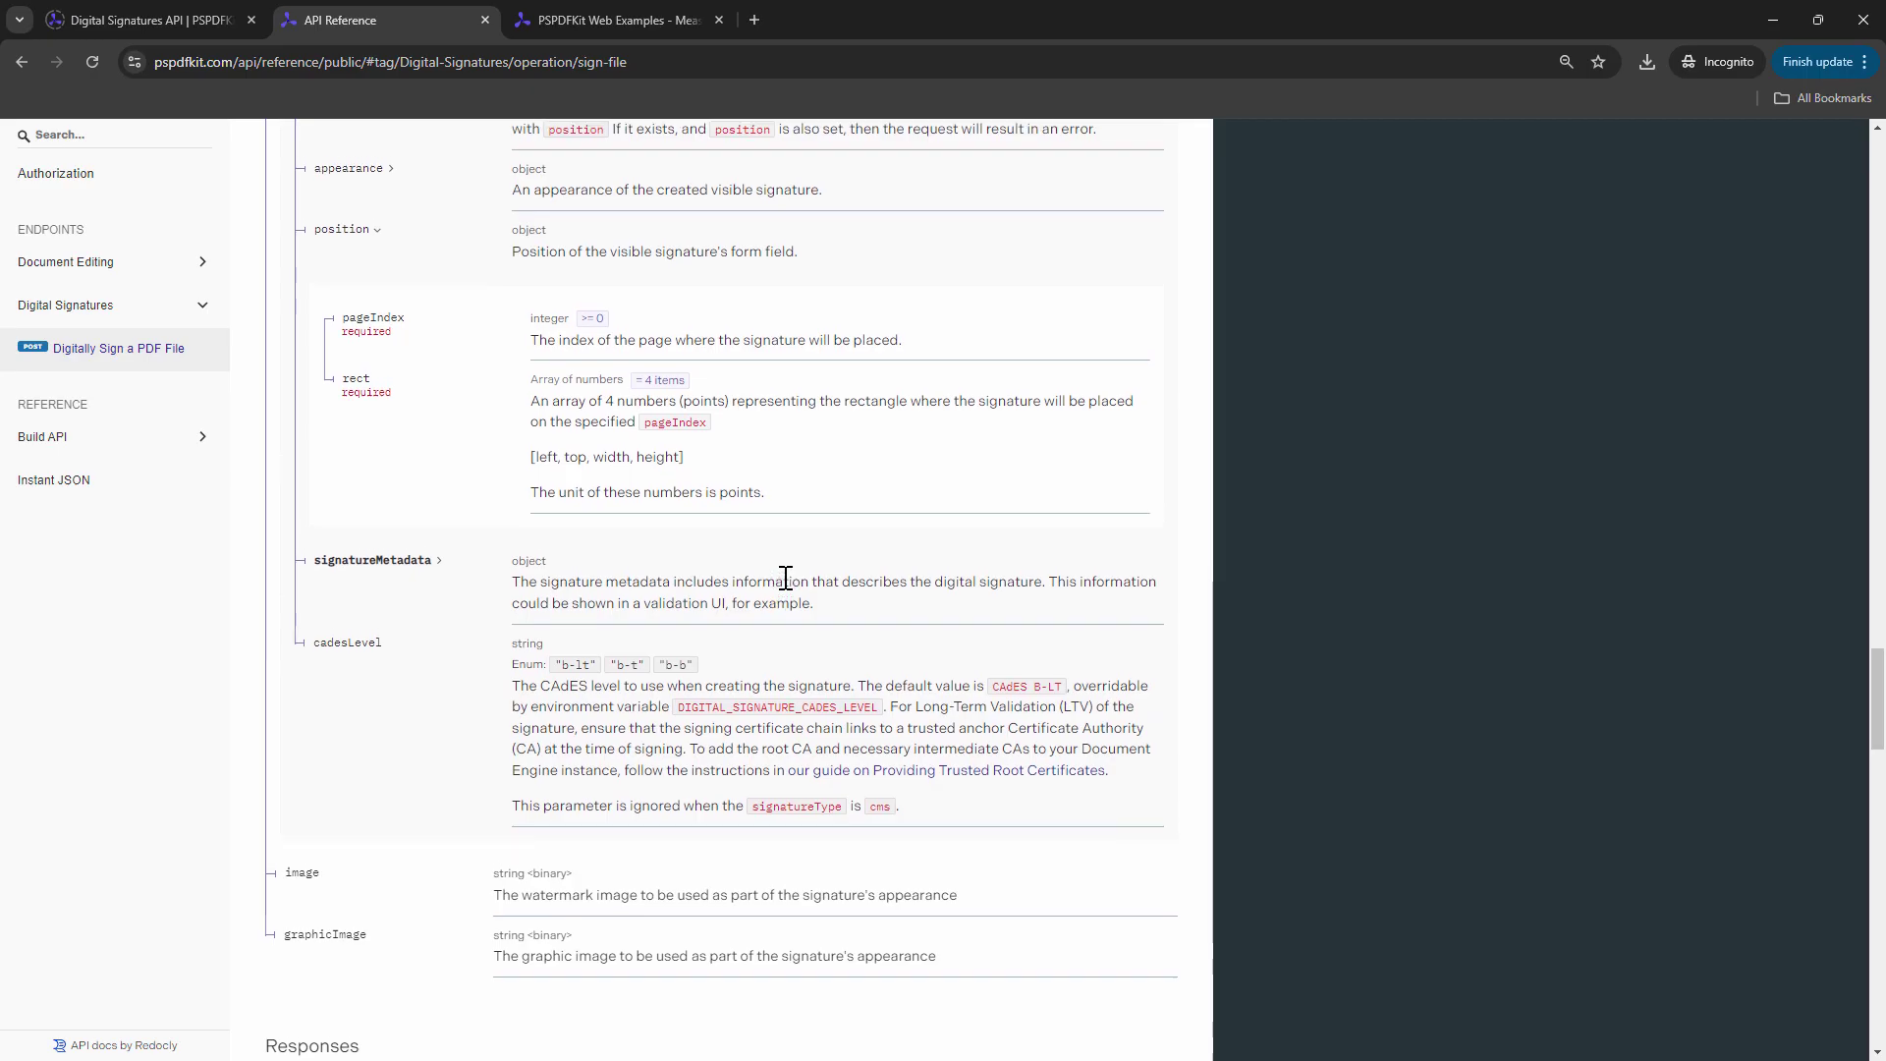
scroll(517, 536, up, 1)
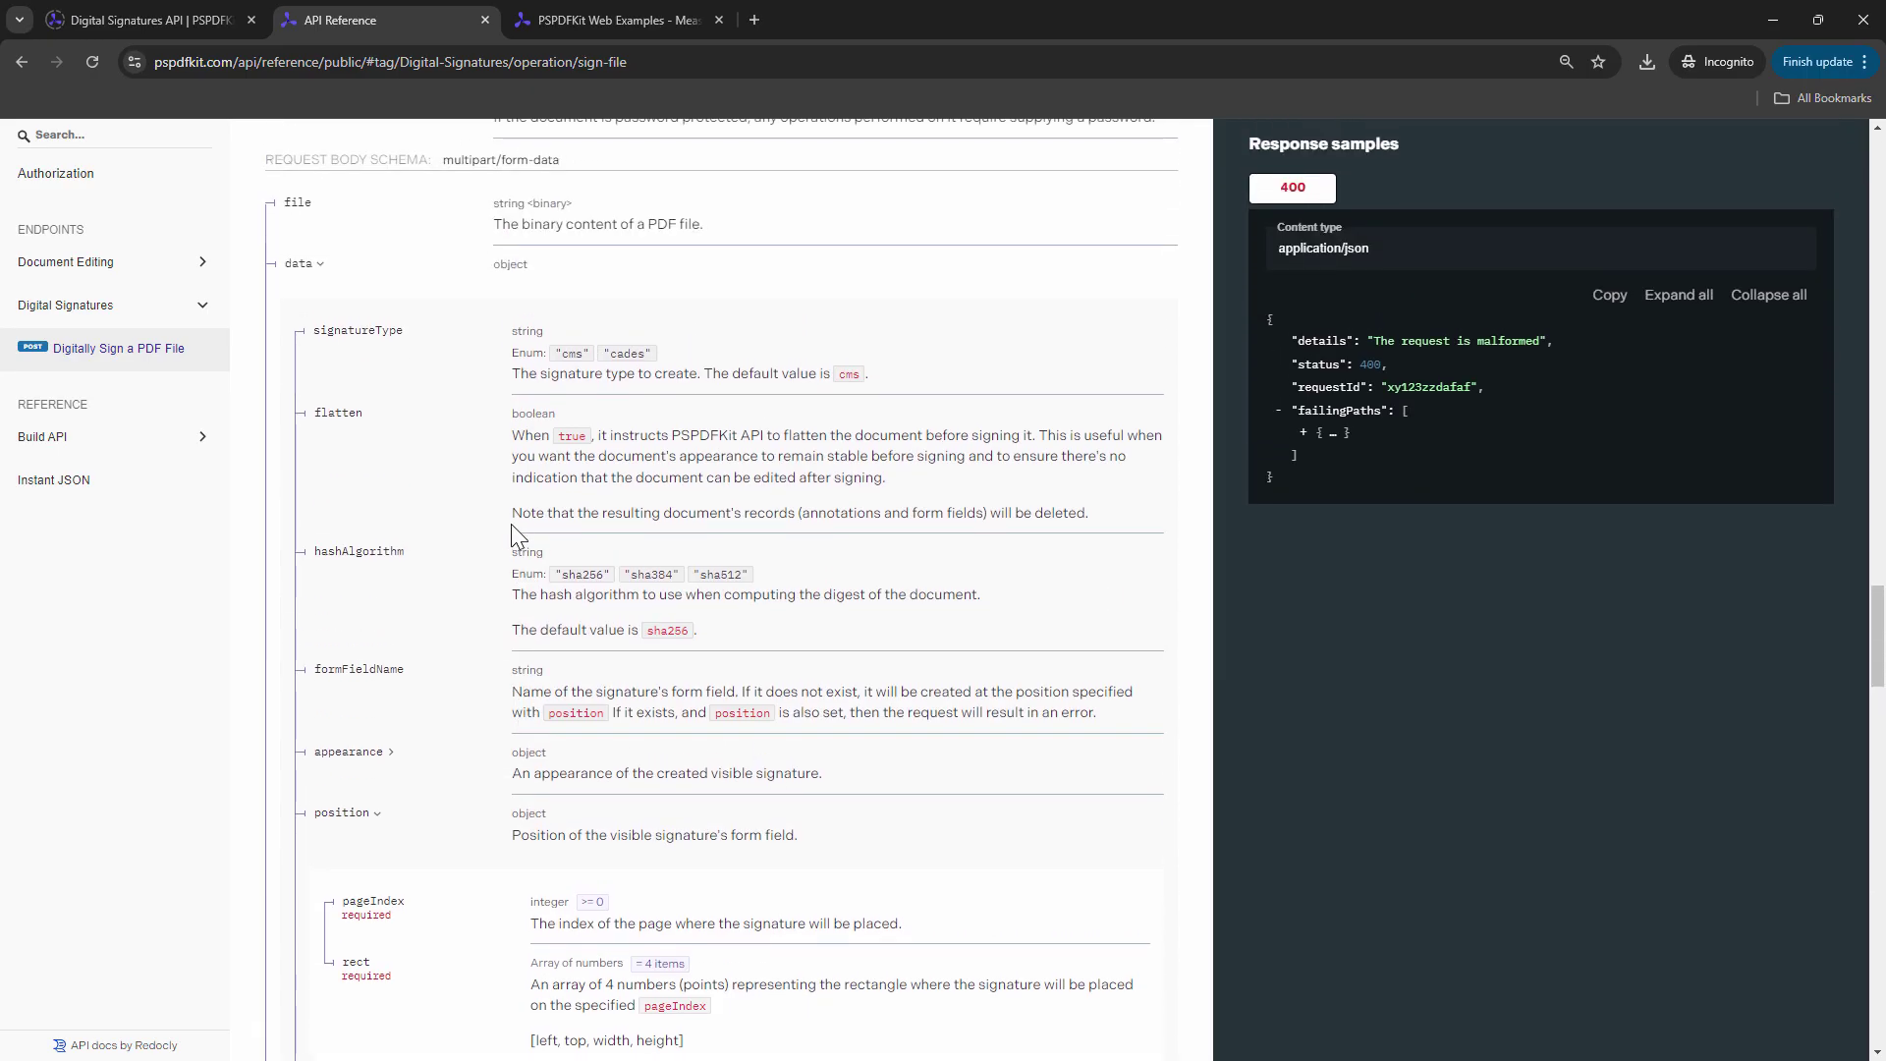
scroll(435, 515, down, 1)
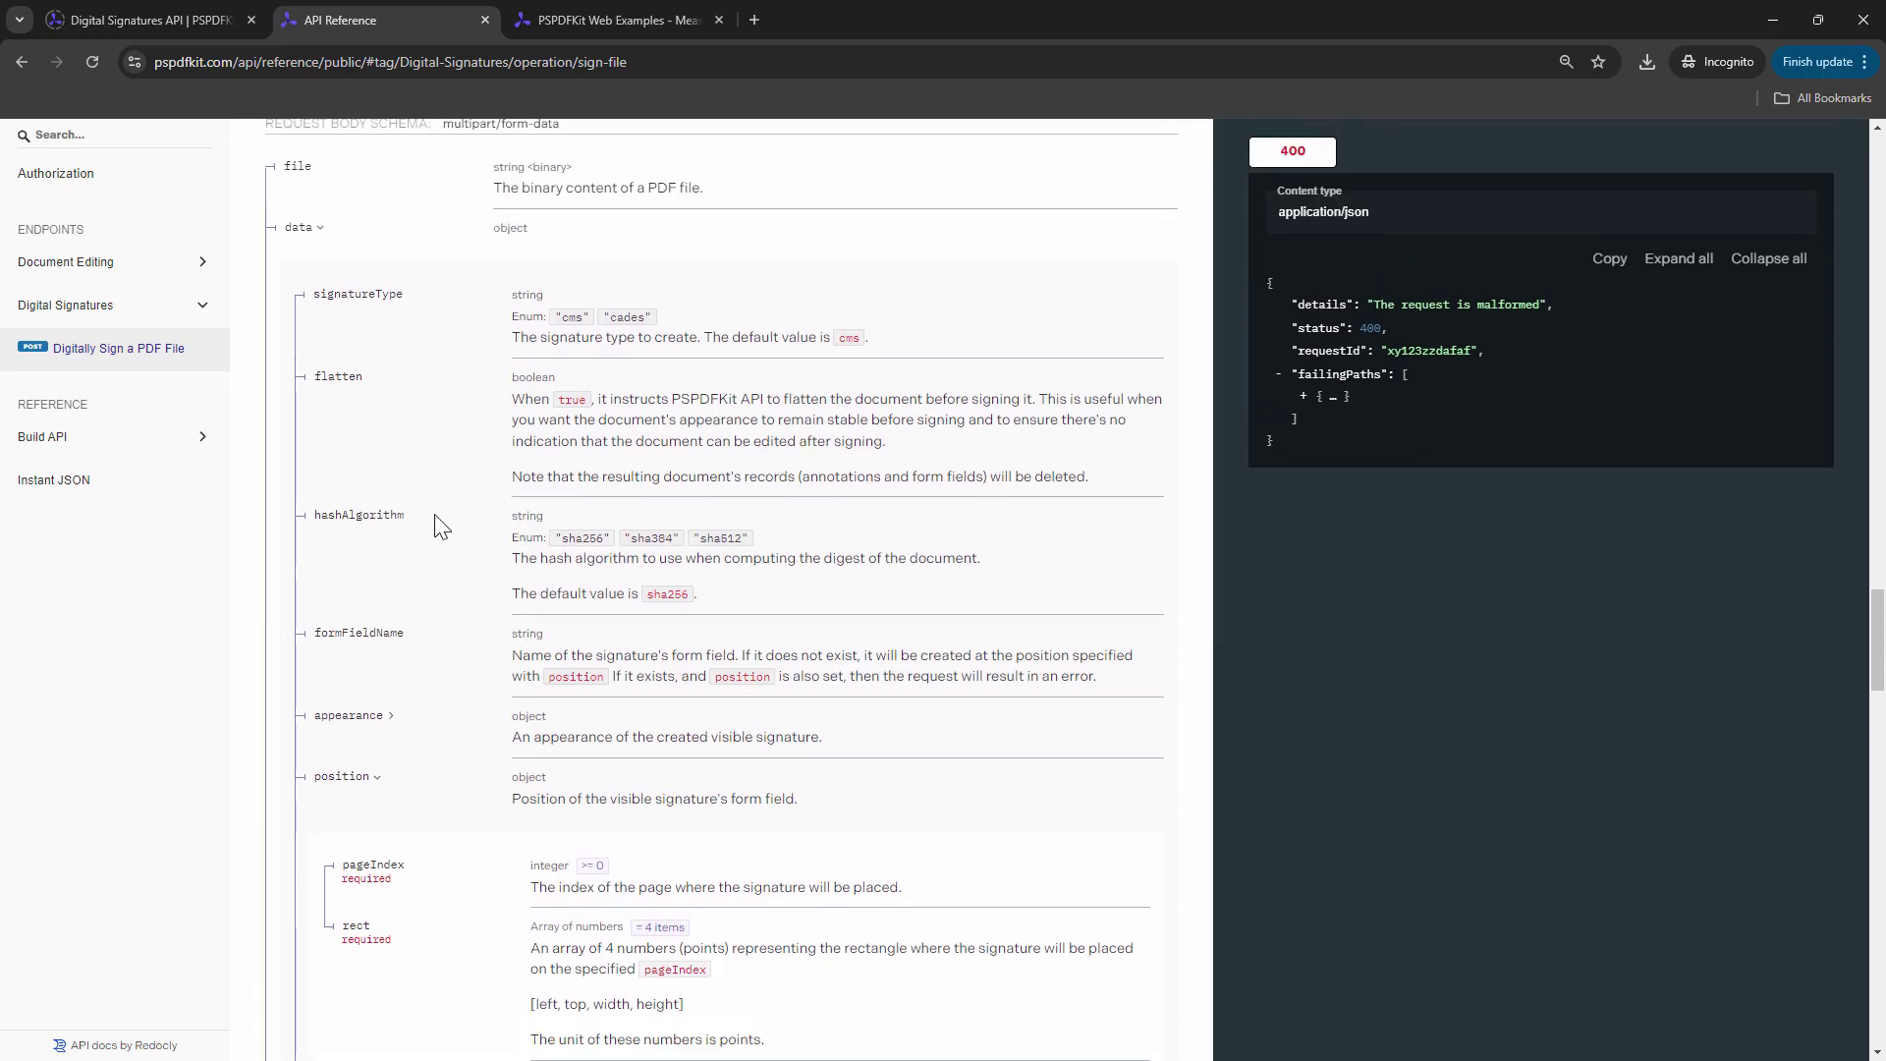
scroll(441, 527, down, 3)
click(391, 556)
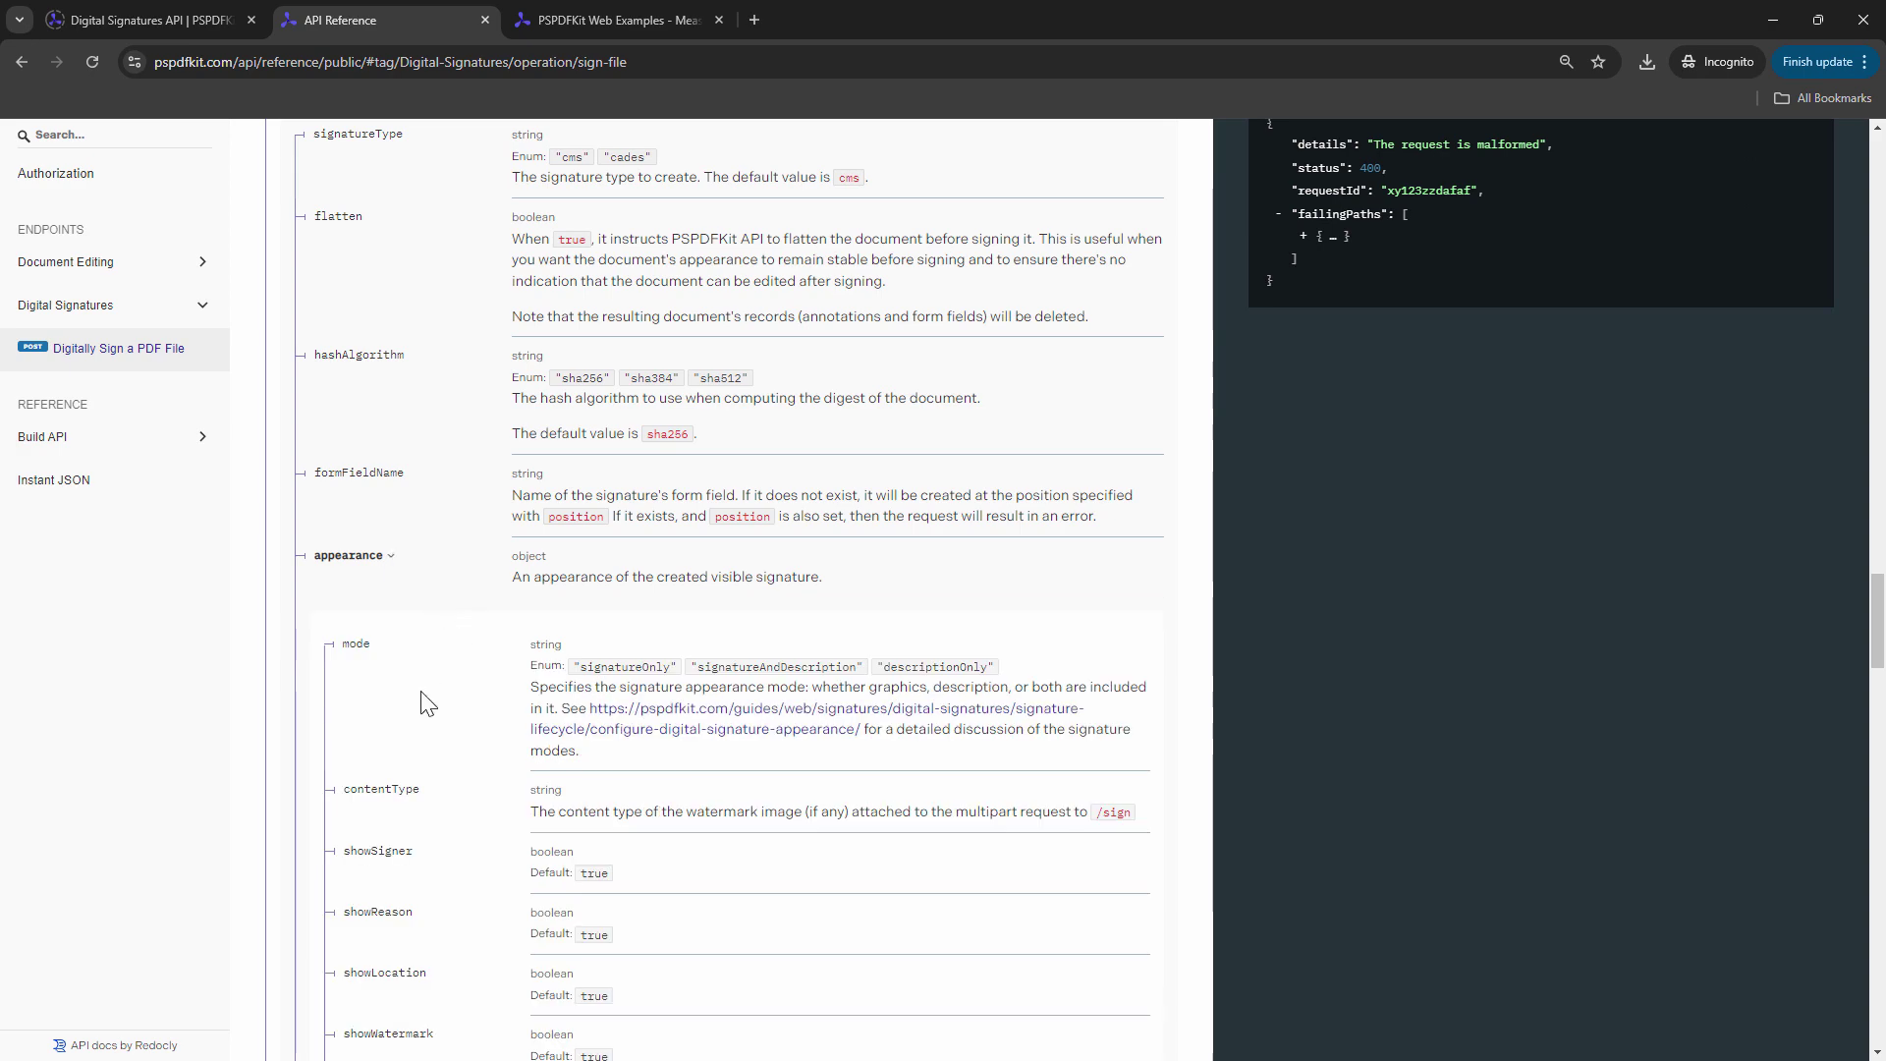
scroll(437, 687, down, 2)
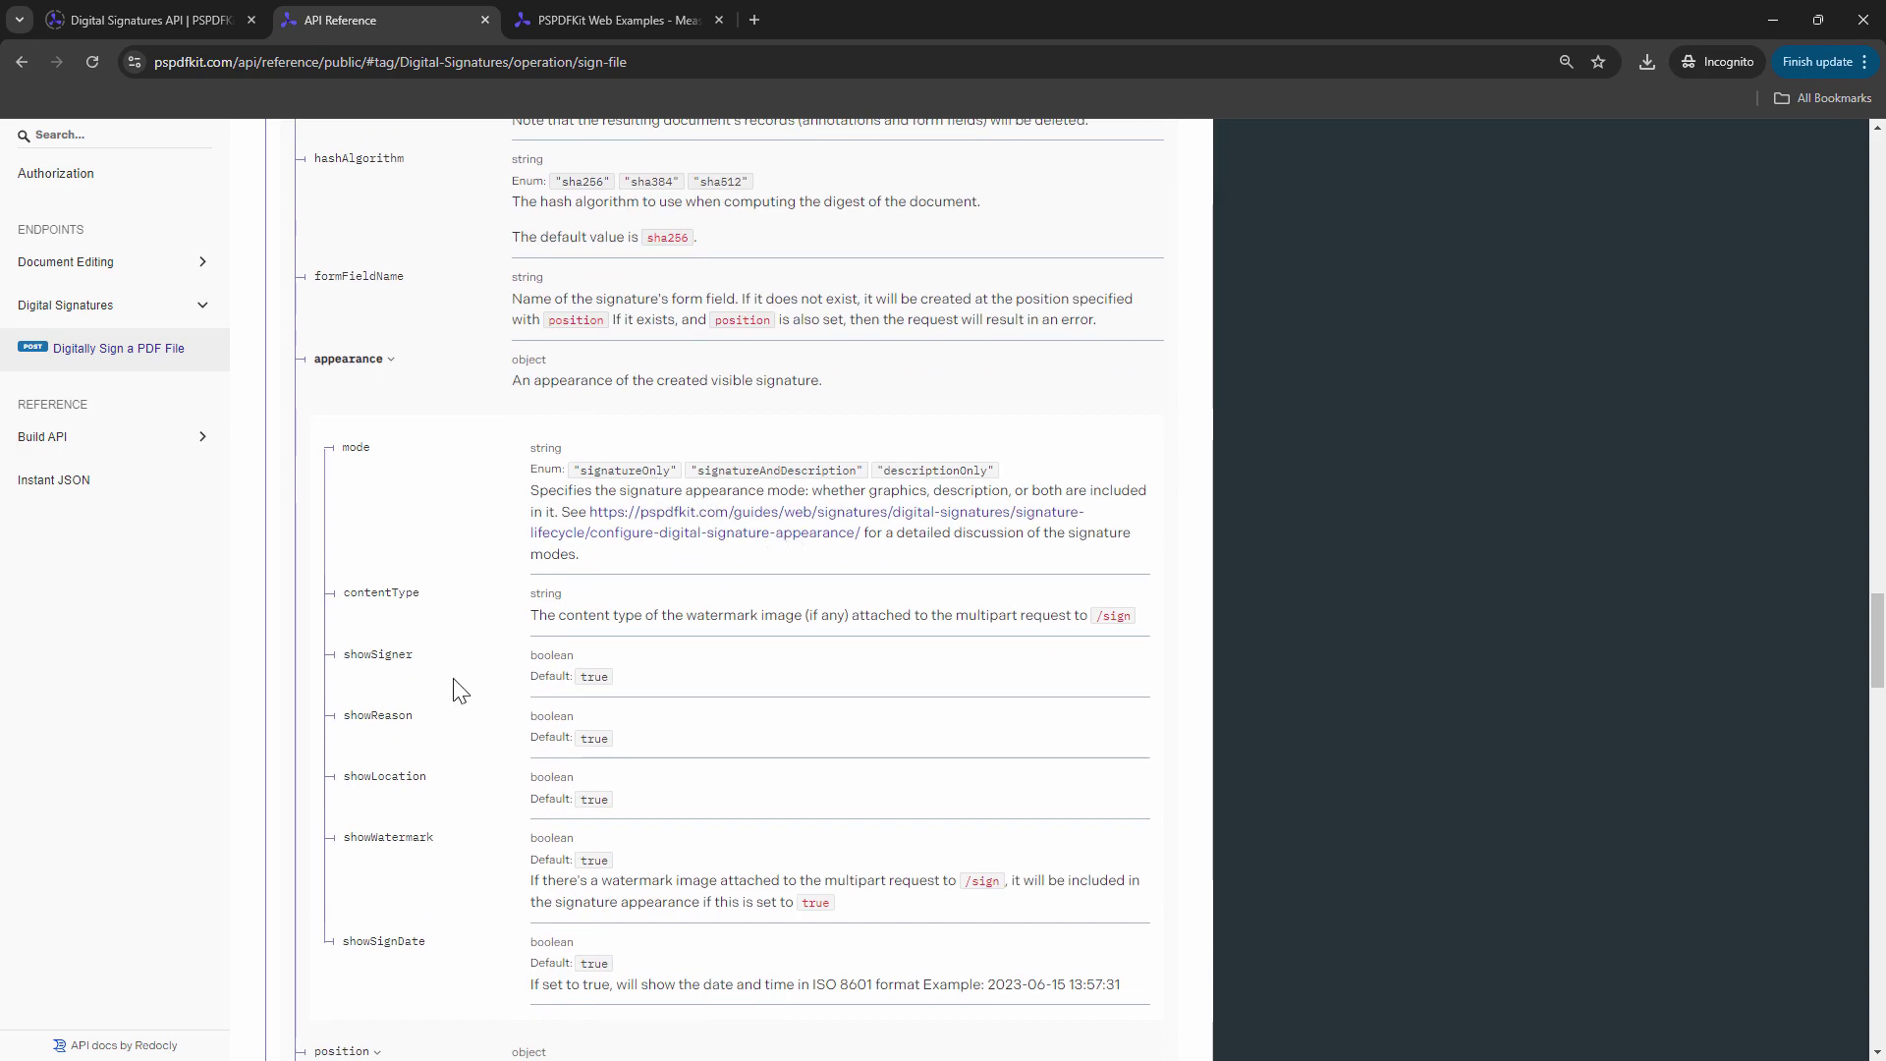
double_click(650, 470)
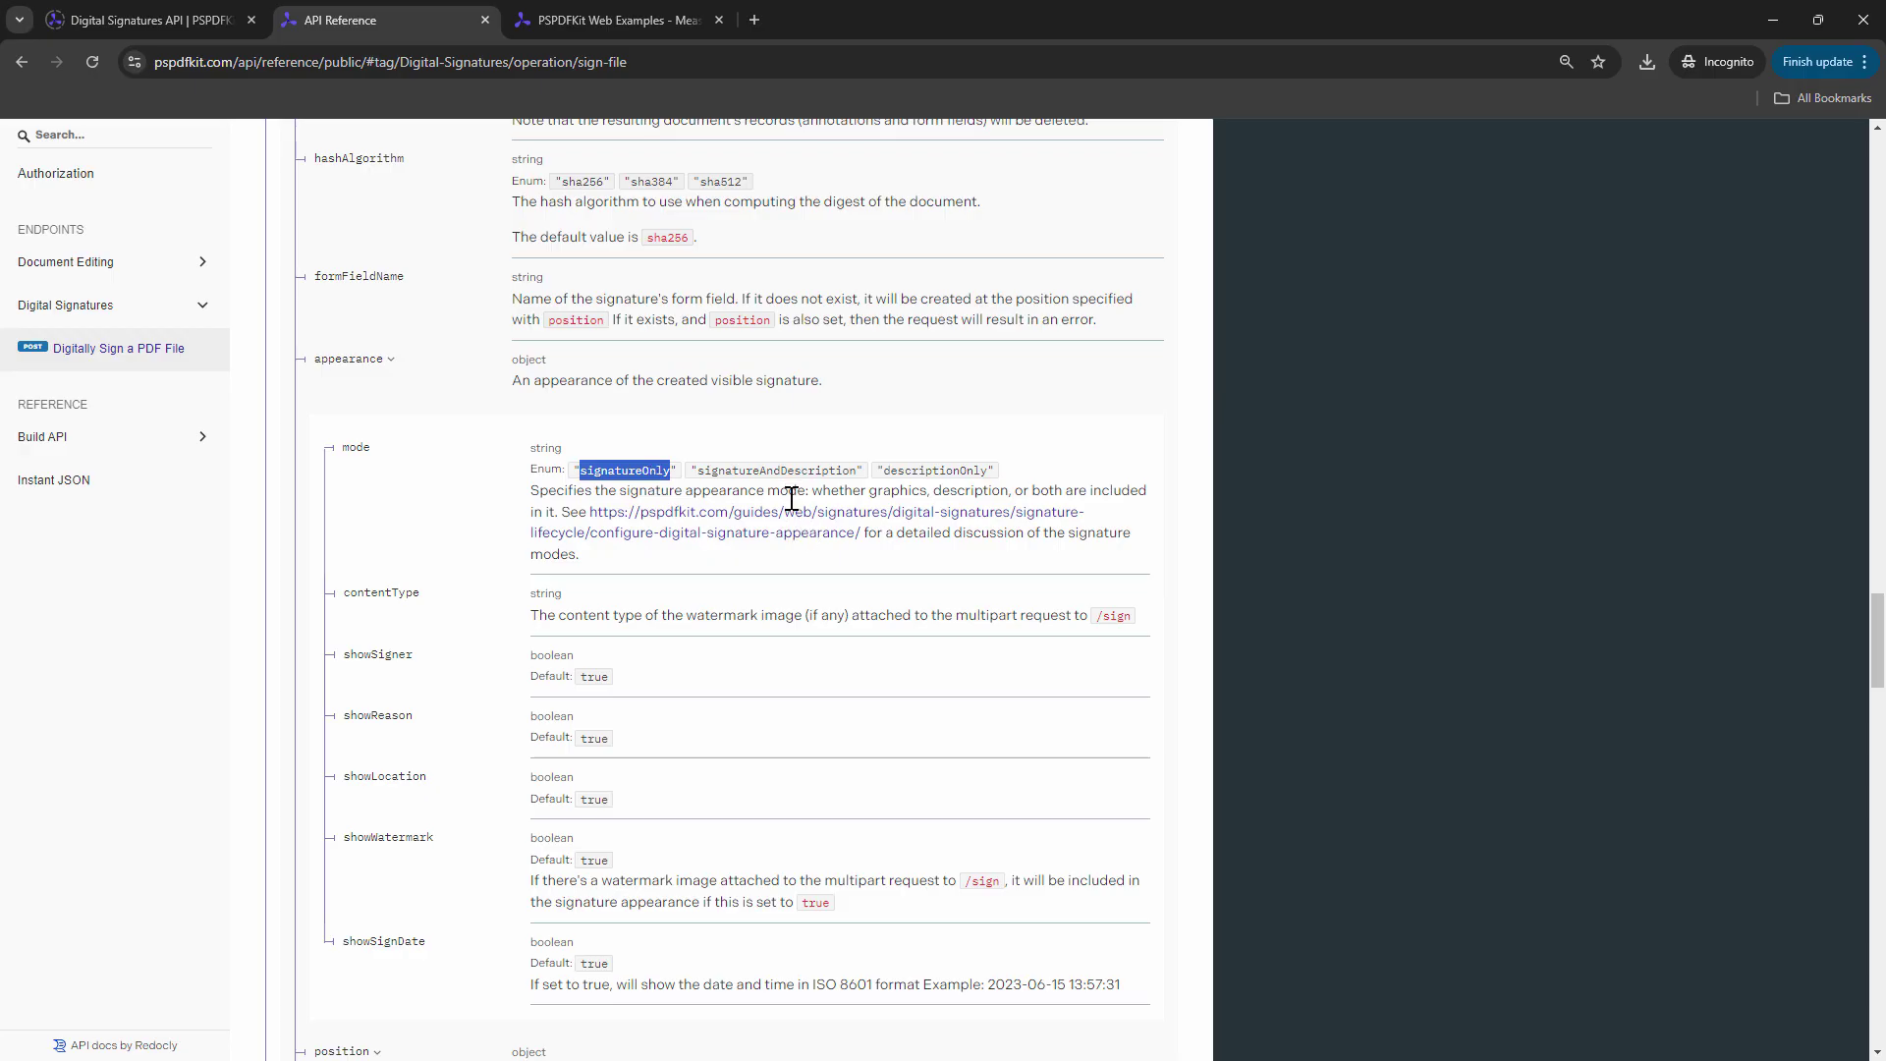
double_click(775, 470)
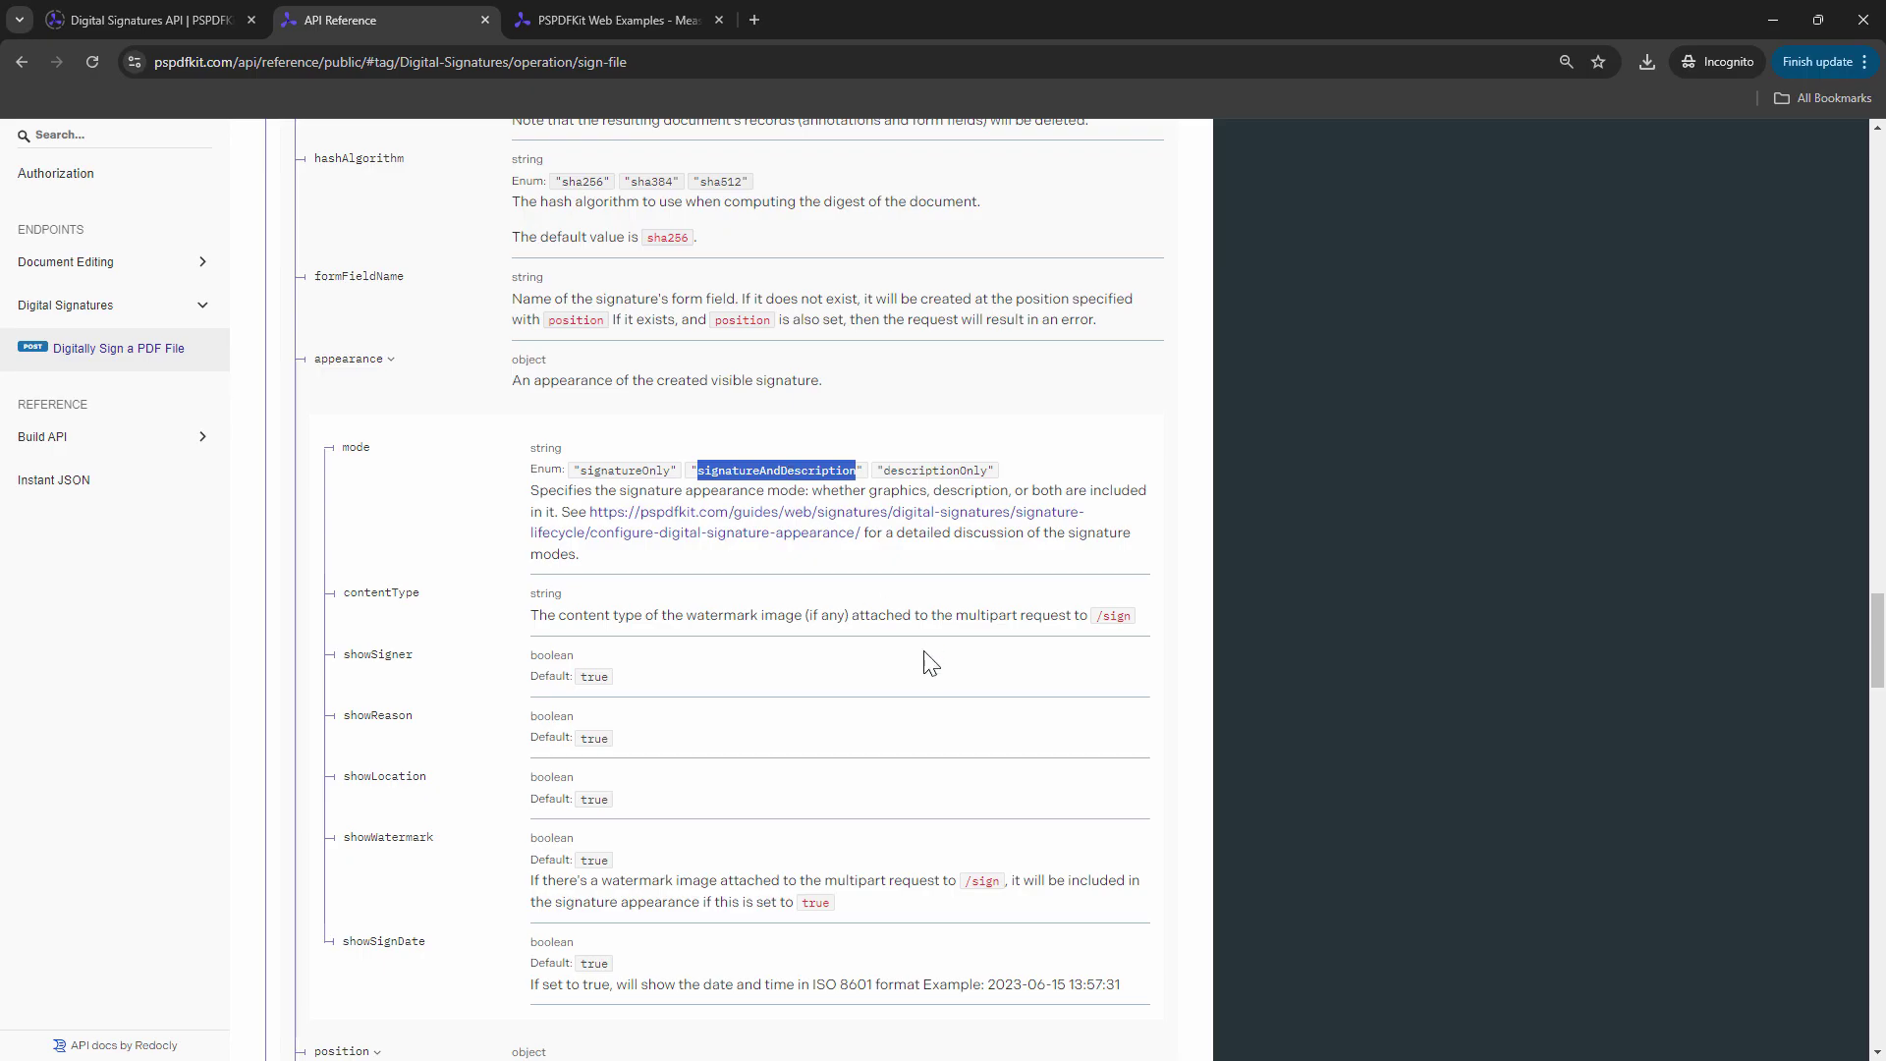
Compare the appearance options against the saved request body notes, then continue down the docs
key(alt+Tab)
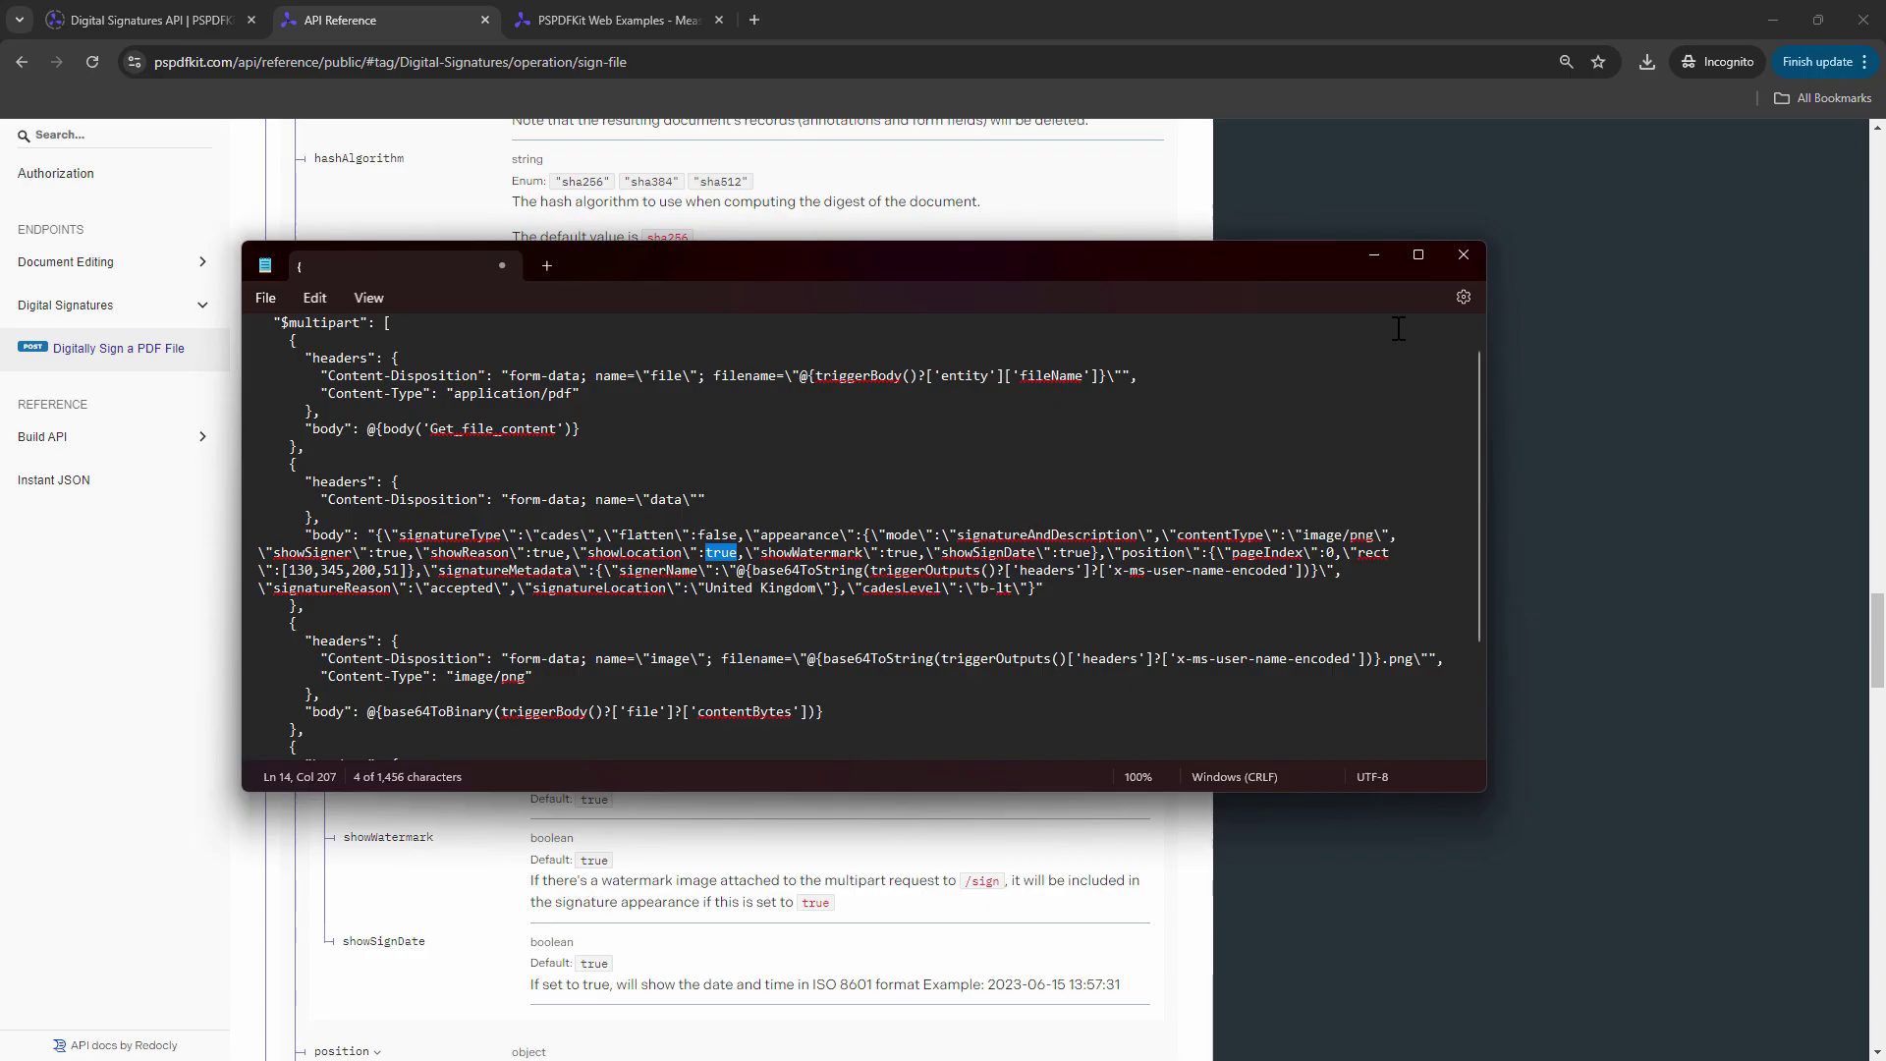
click(1374, 257)
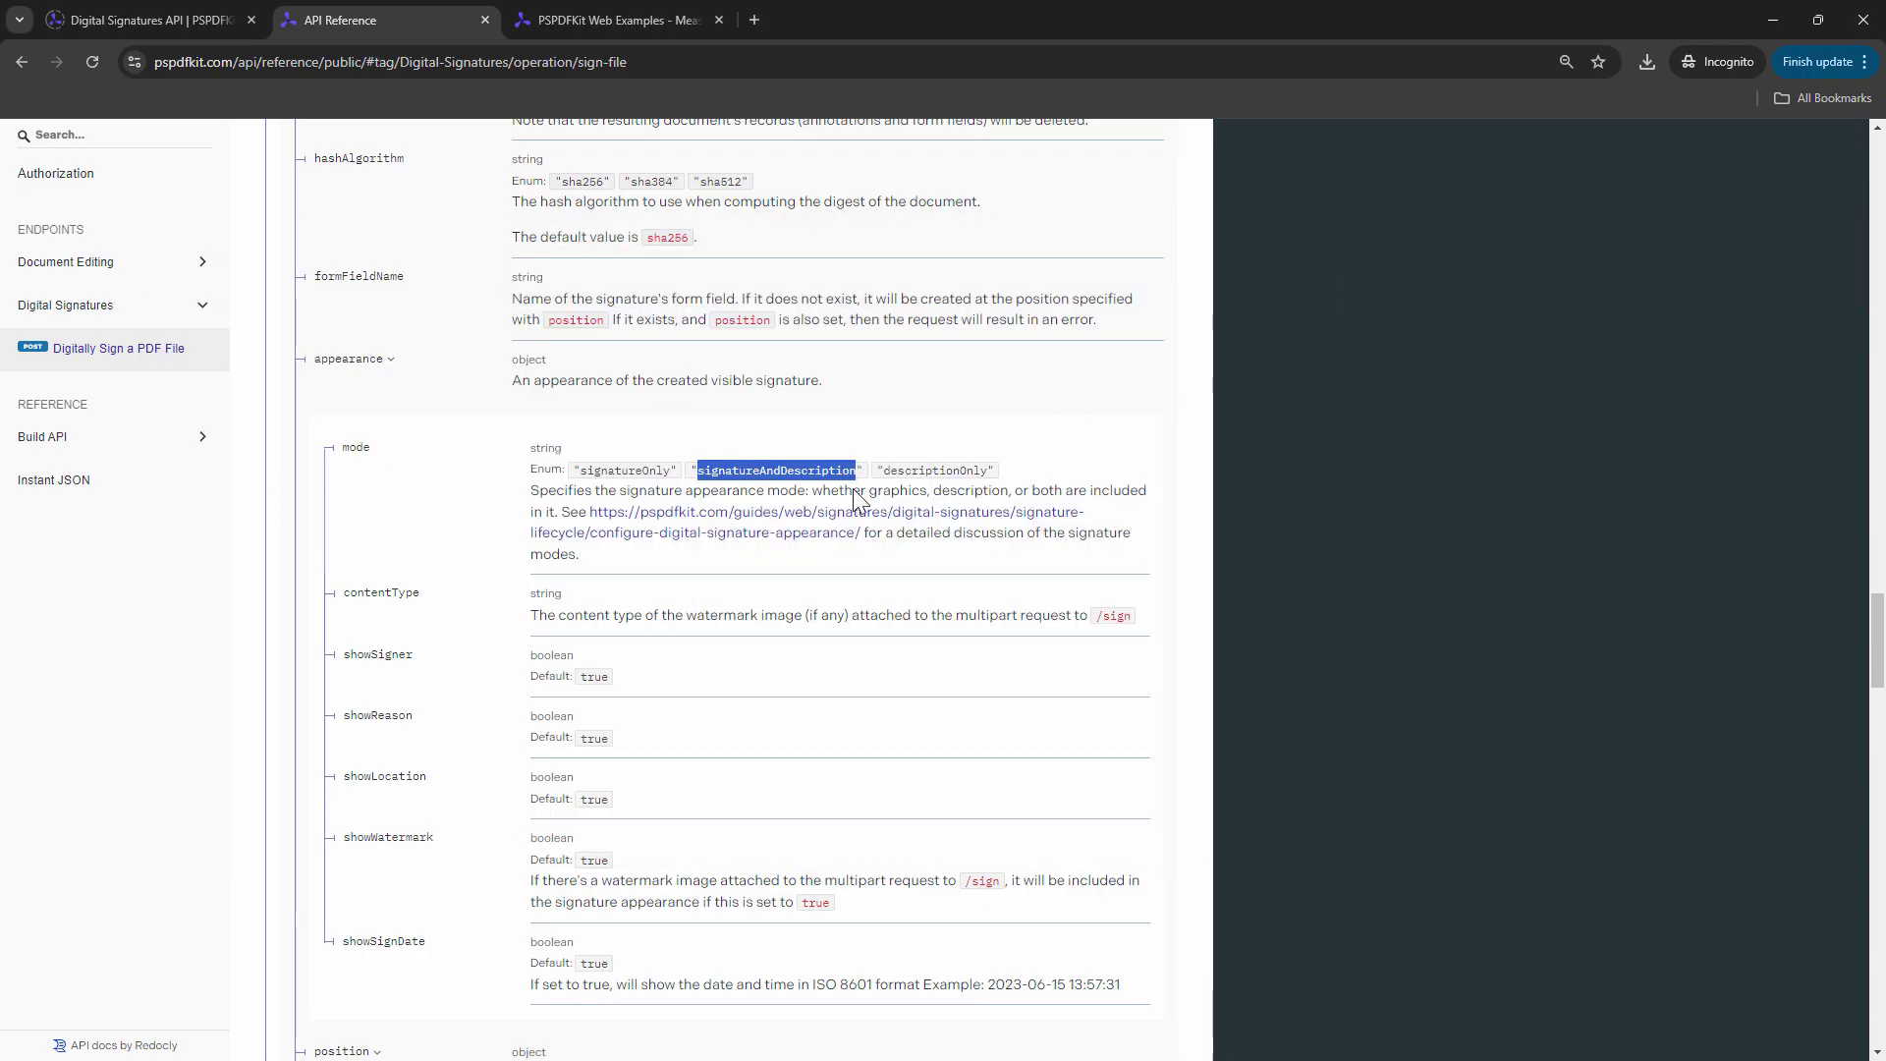
scroll(472, 663, down, 2)
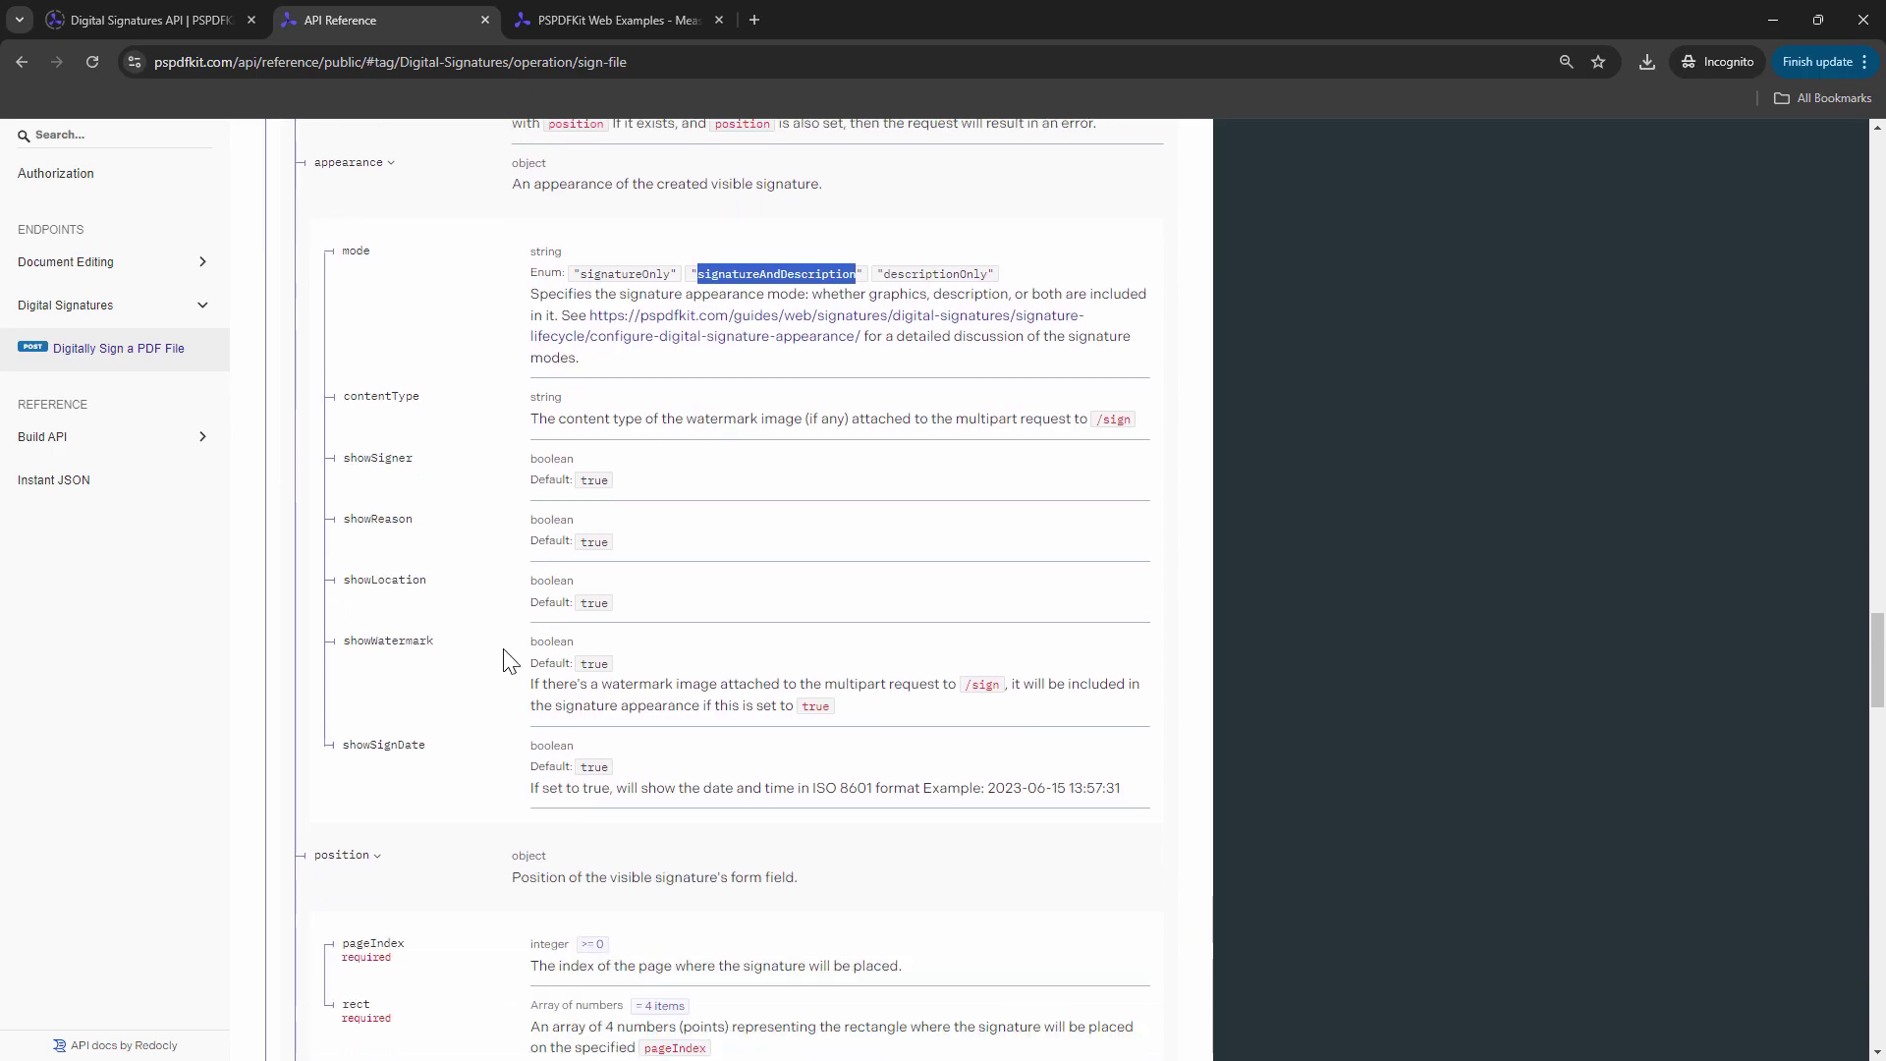
scroll(735, 684, down, 1)
scroll(732, 680, down, 1)
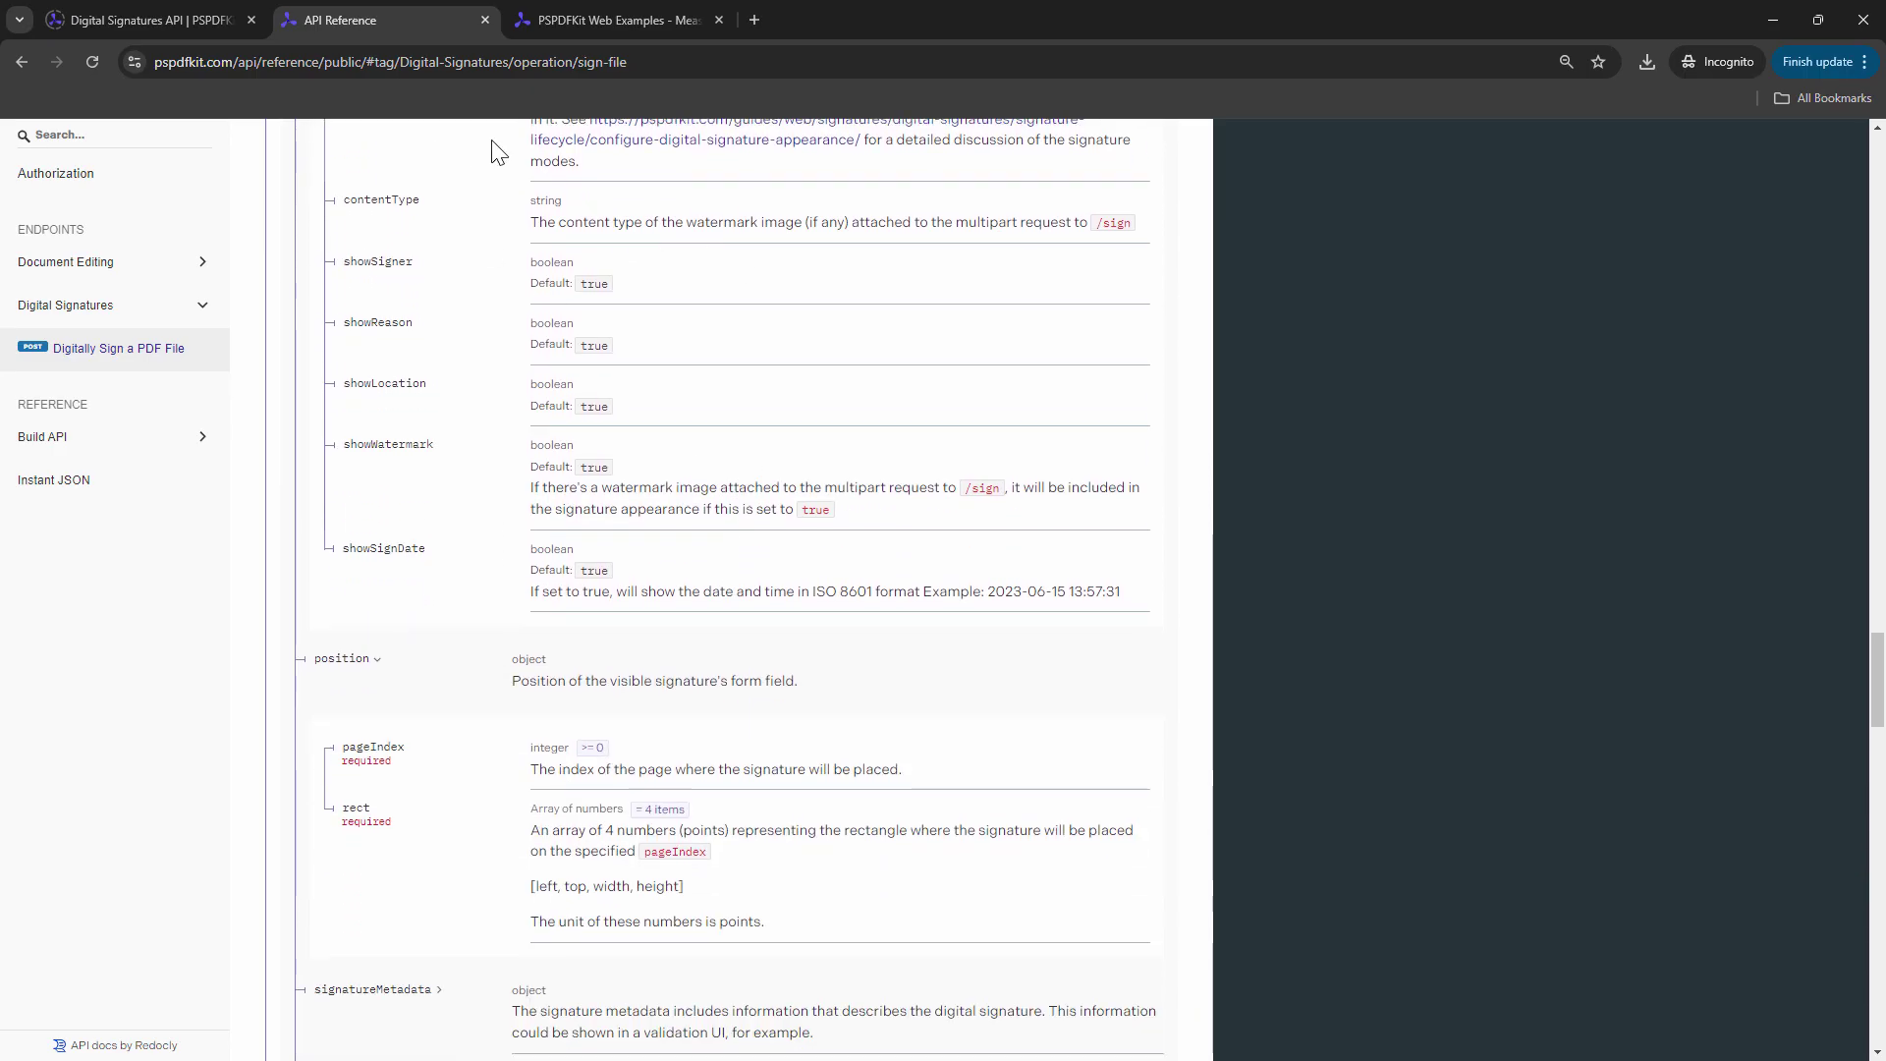
Copy the entire multipart JSON body from Notepad and open the flow's HTTP action settings
click(620, 62)
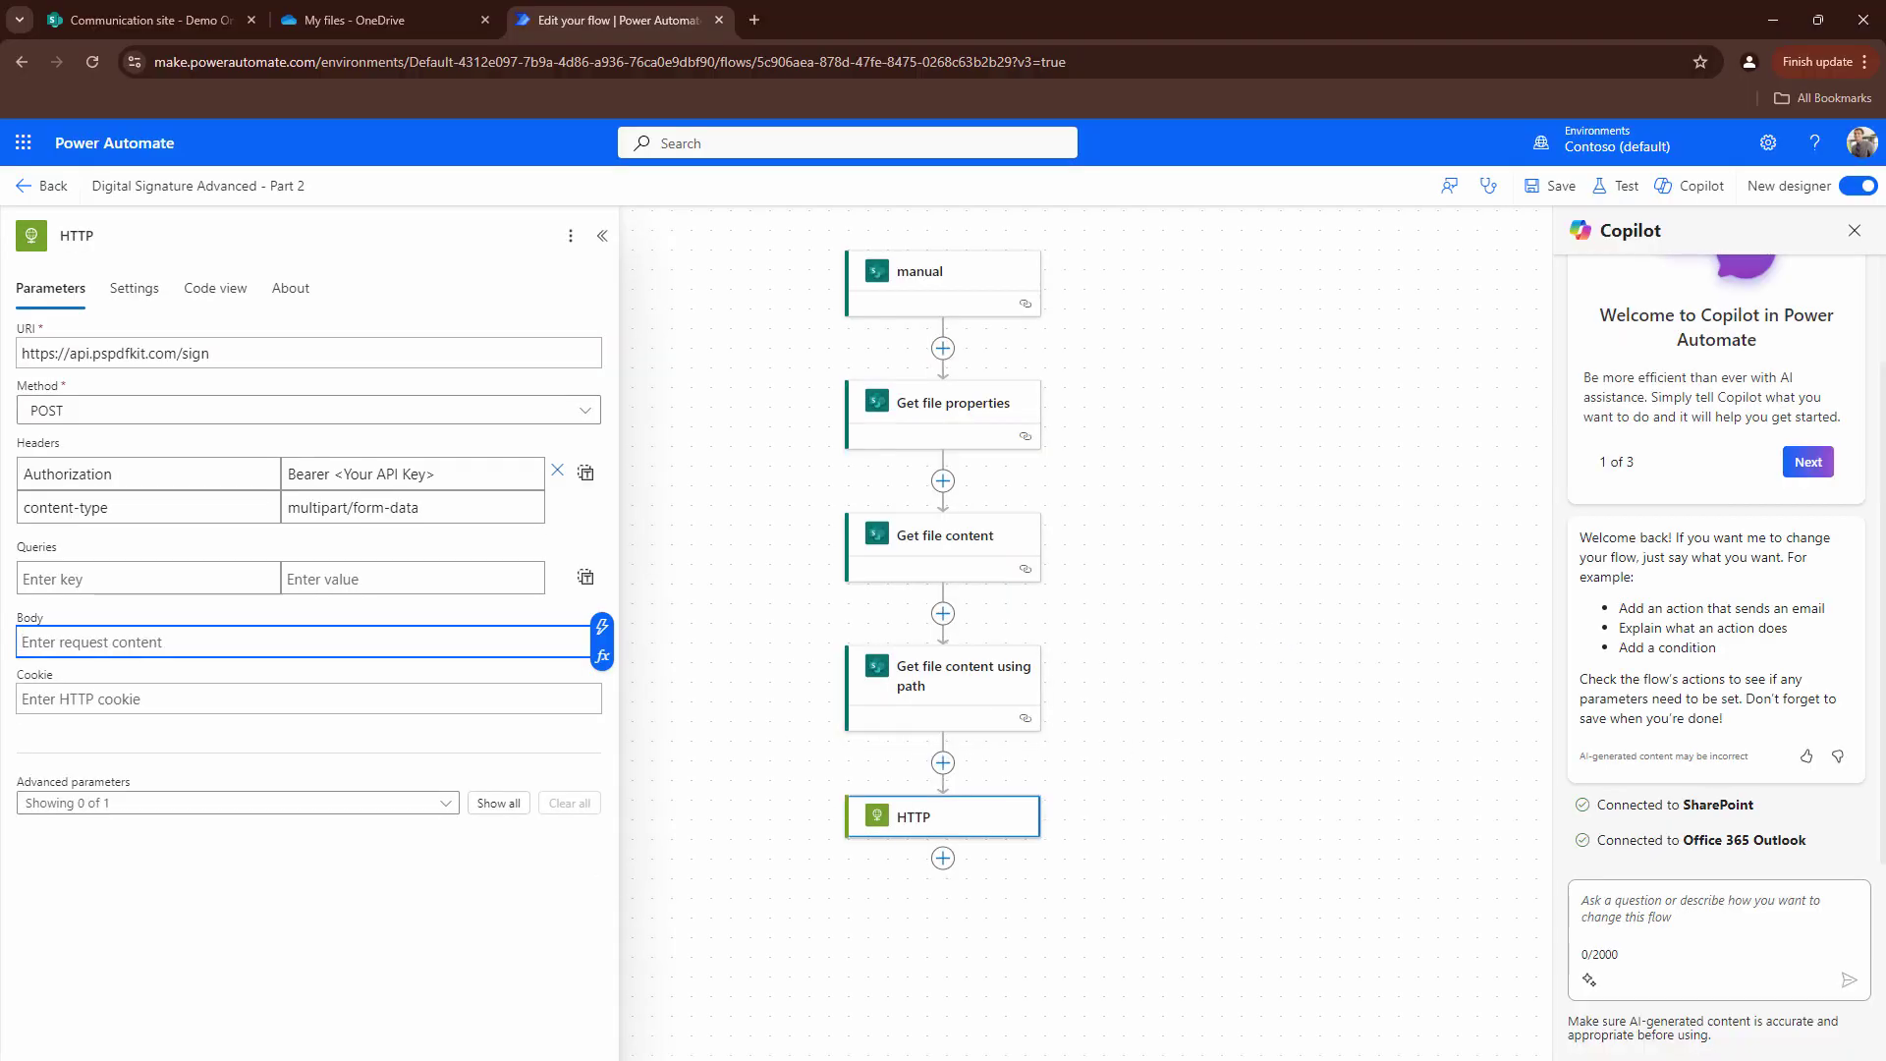
key(alt+Tab)
click(923, 452)
key(ctrl+a)
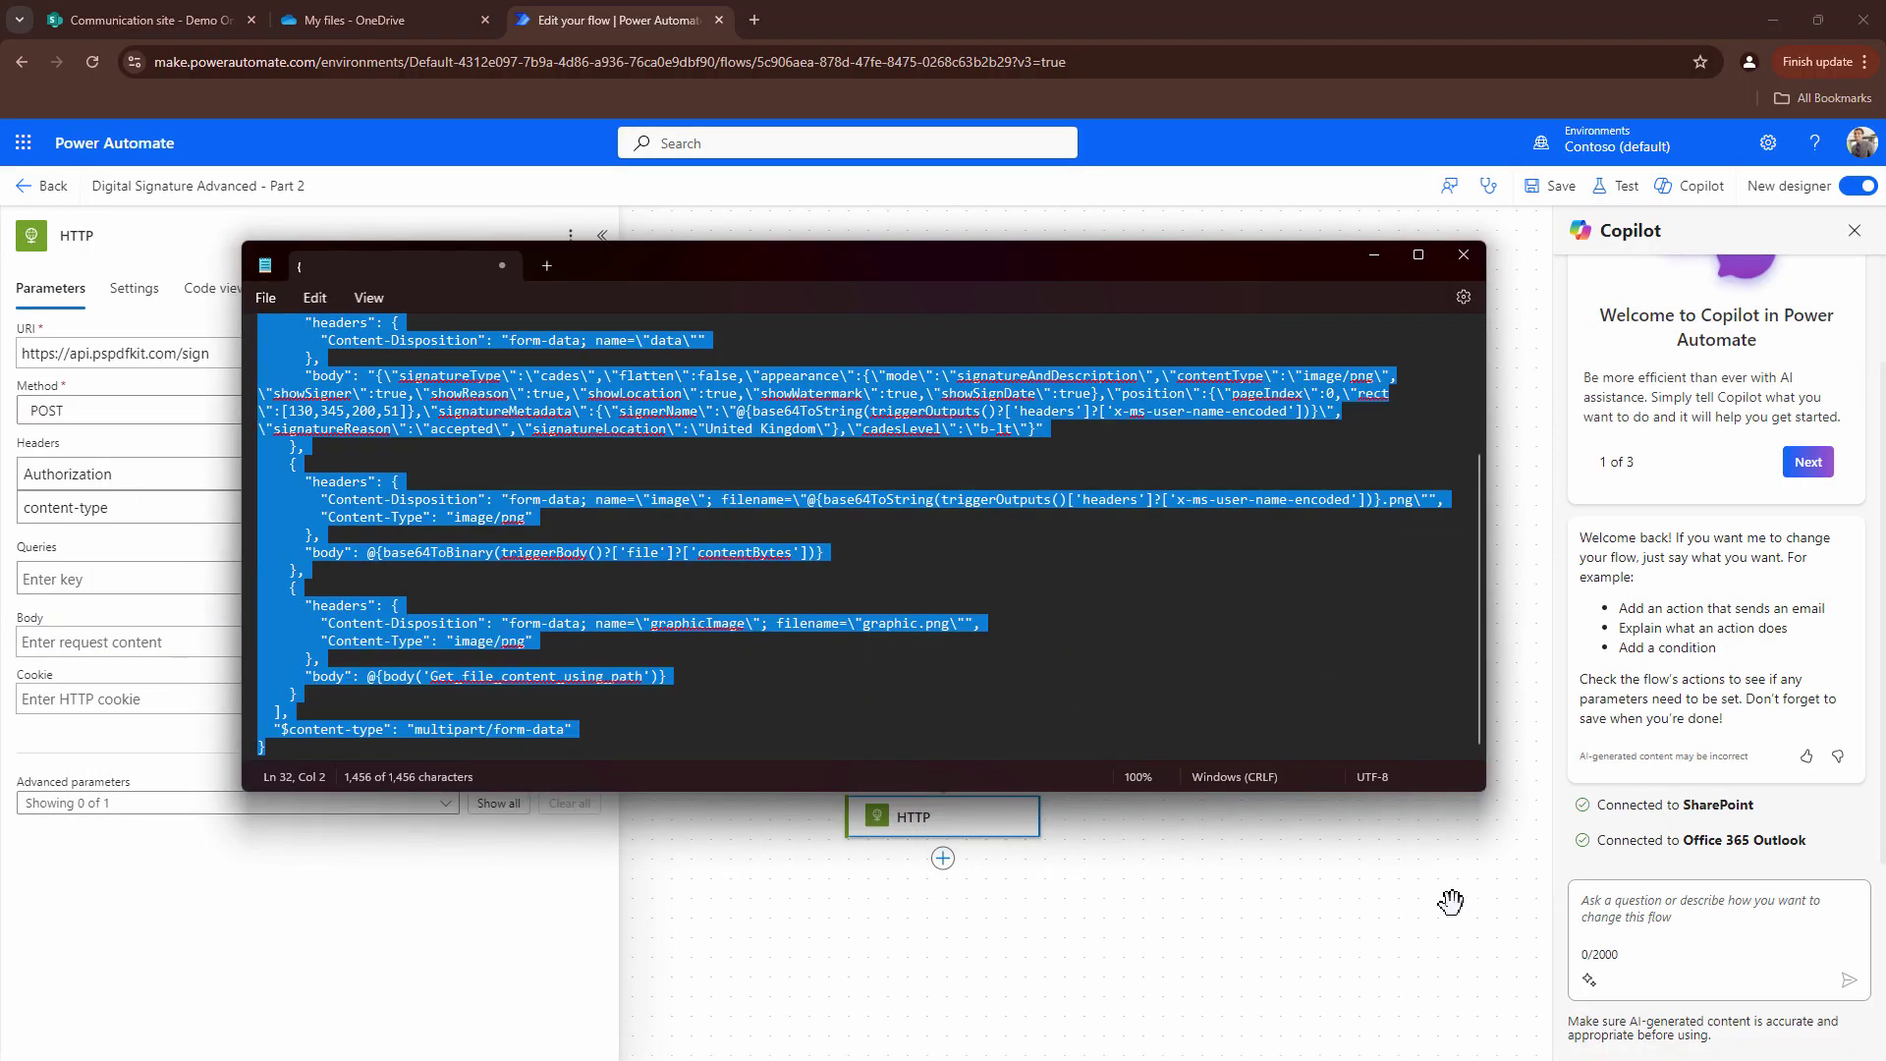
click(1448, 902)
click(920, 830)
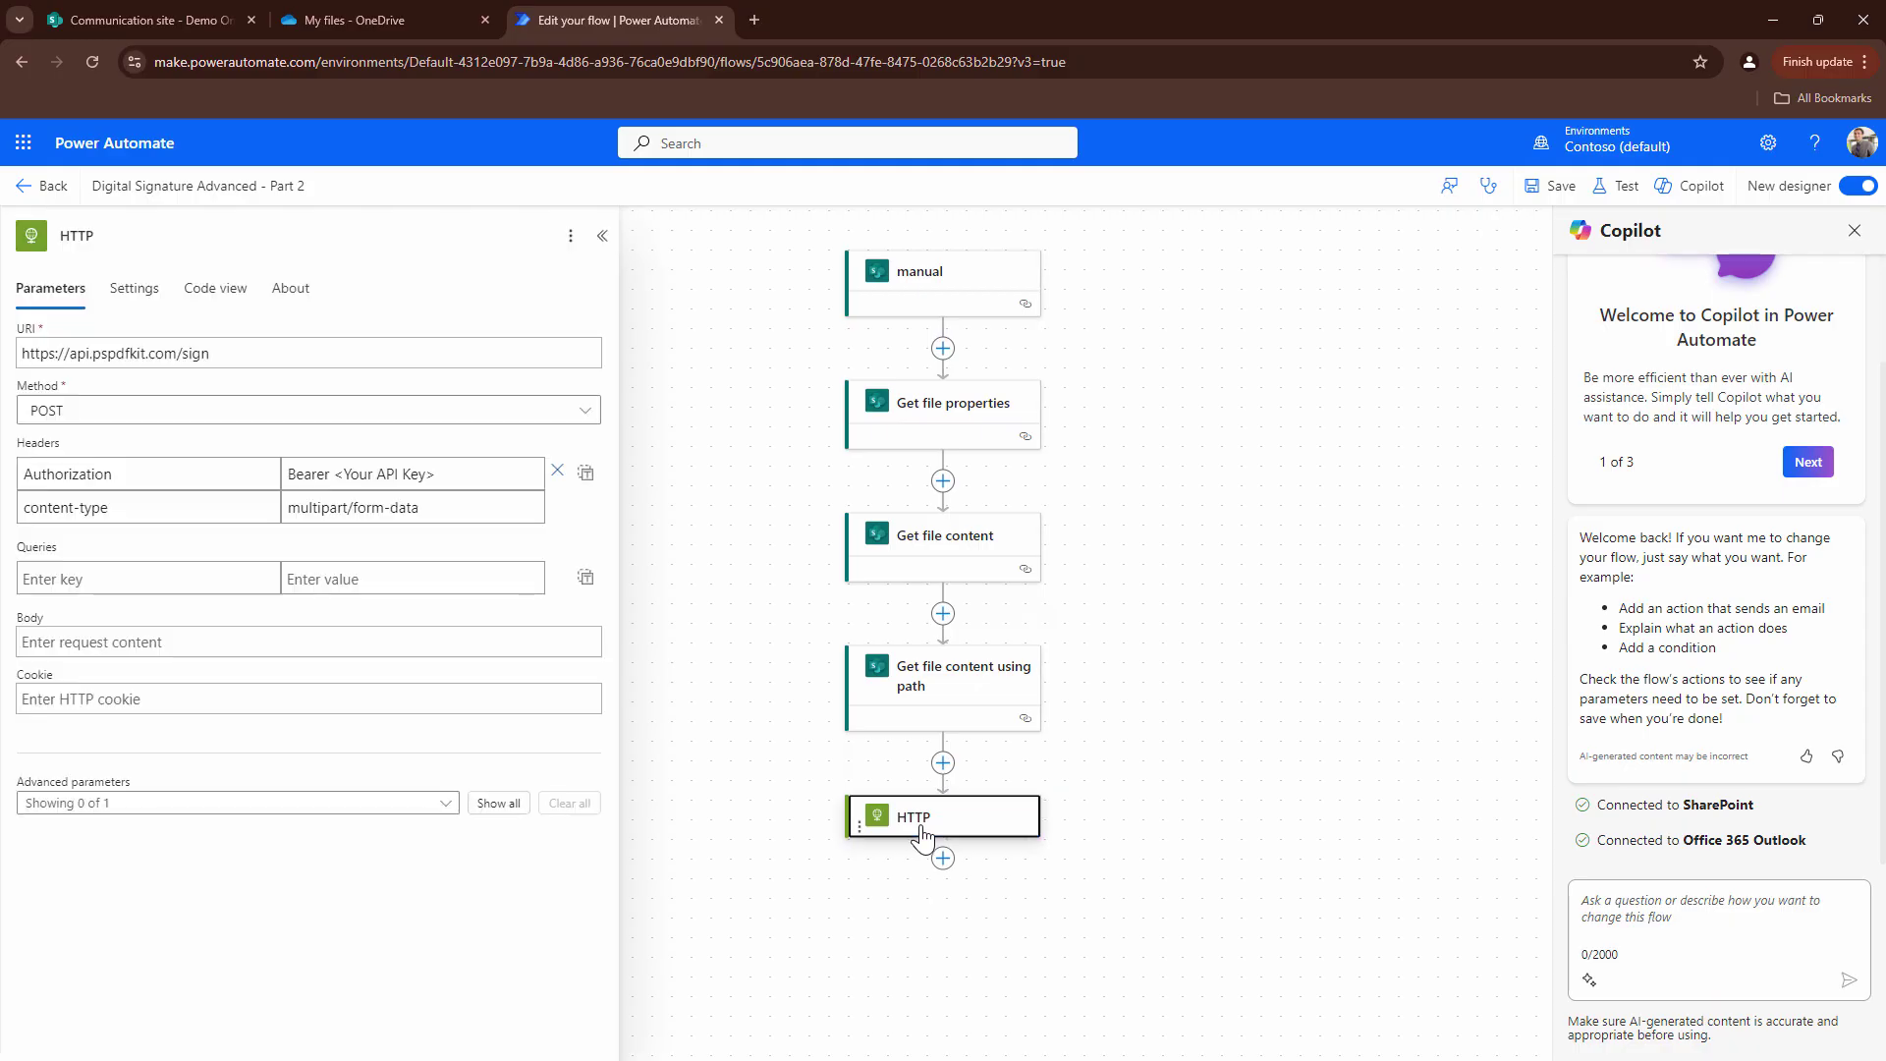
Paste the multipart body into the HTTP Body and set the file part's filename to the manual trigger's fileName
click(84, 648)
key(ctrl+v)
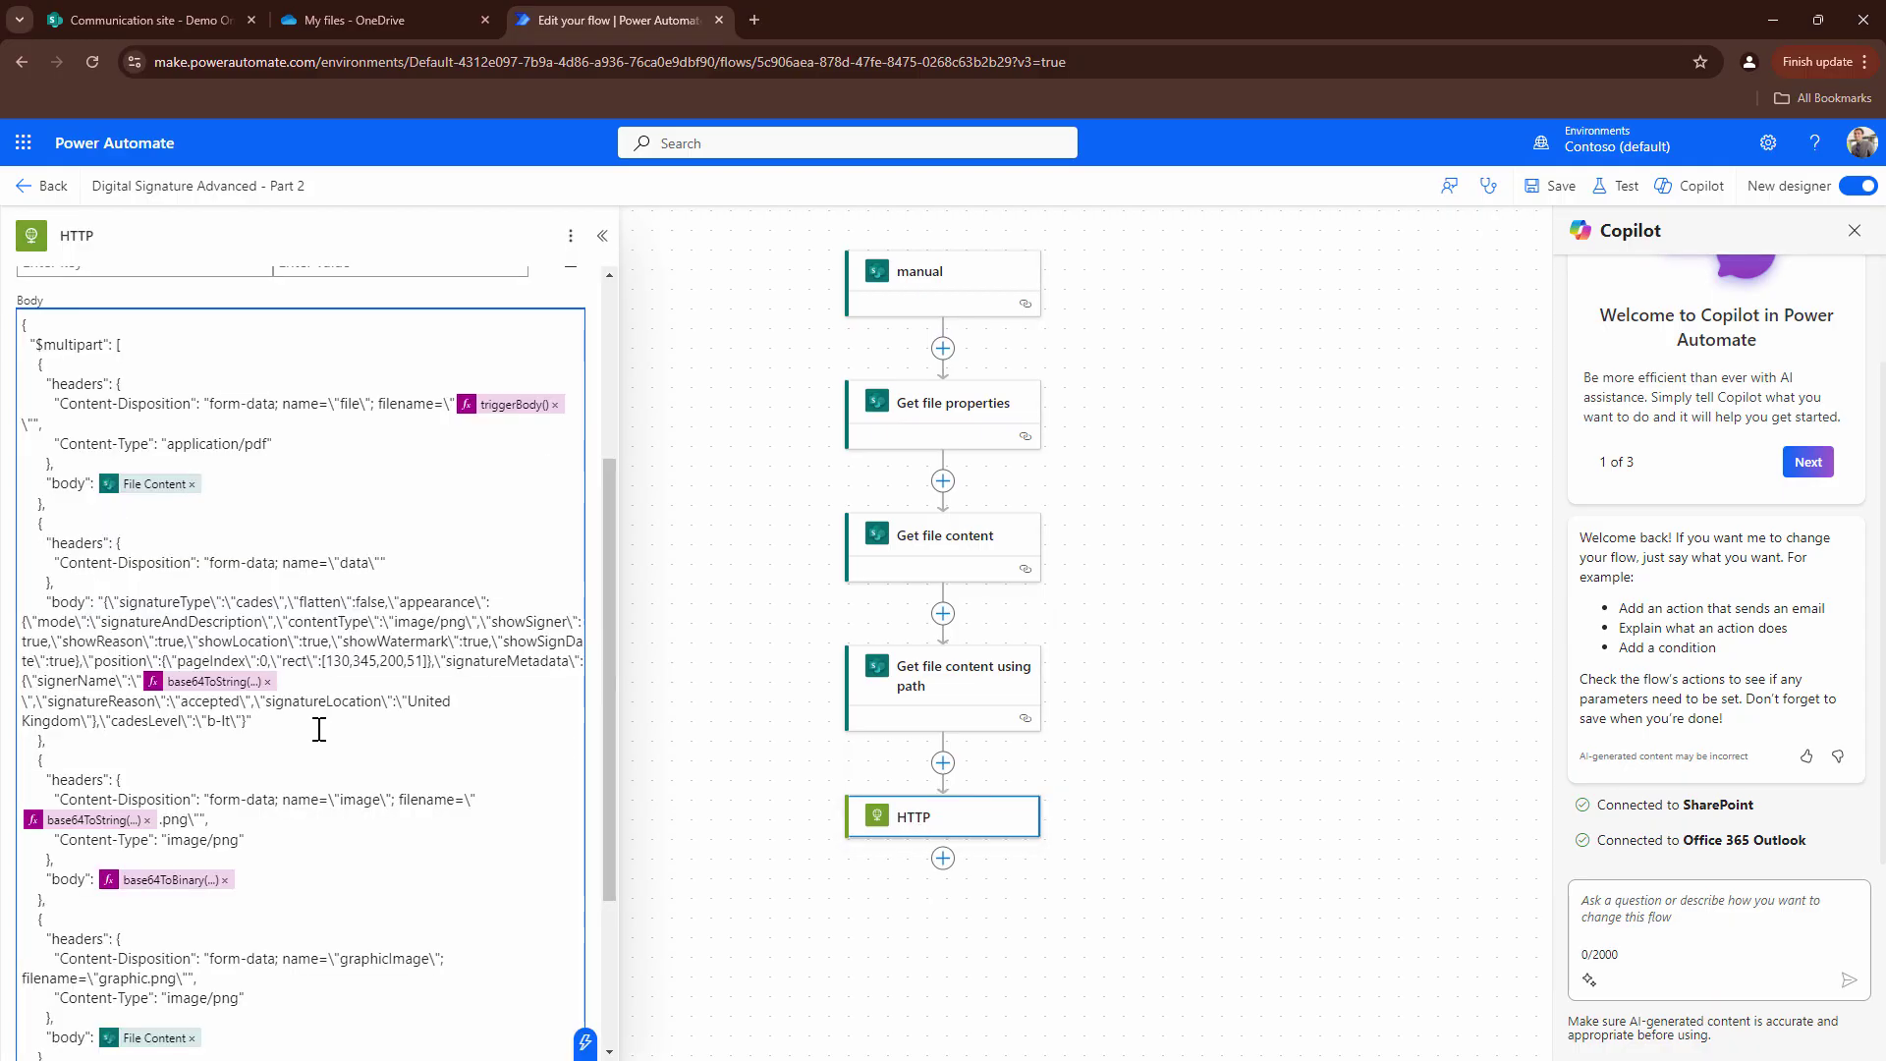
click(481, 406)
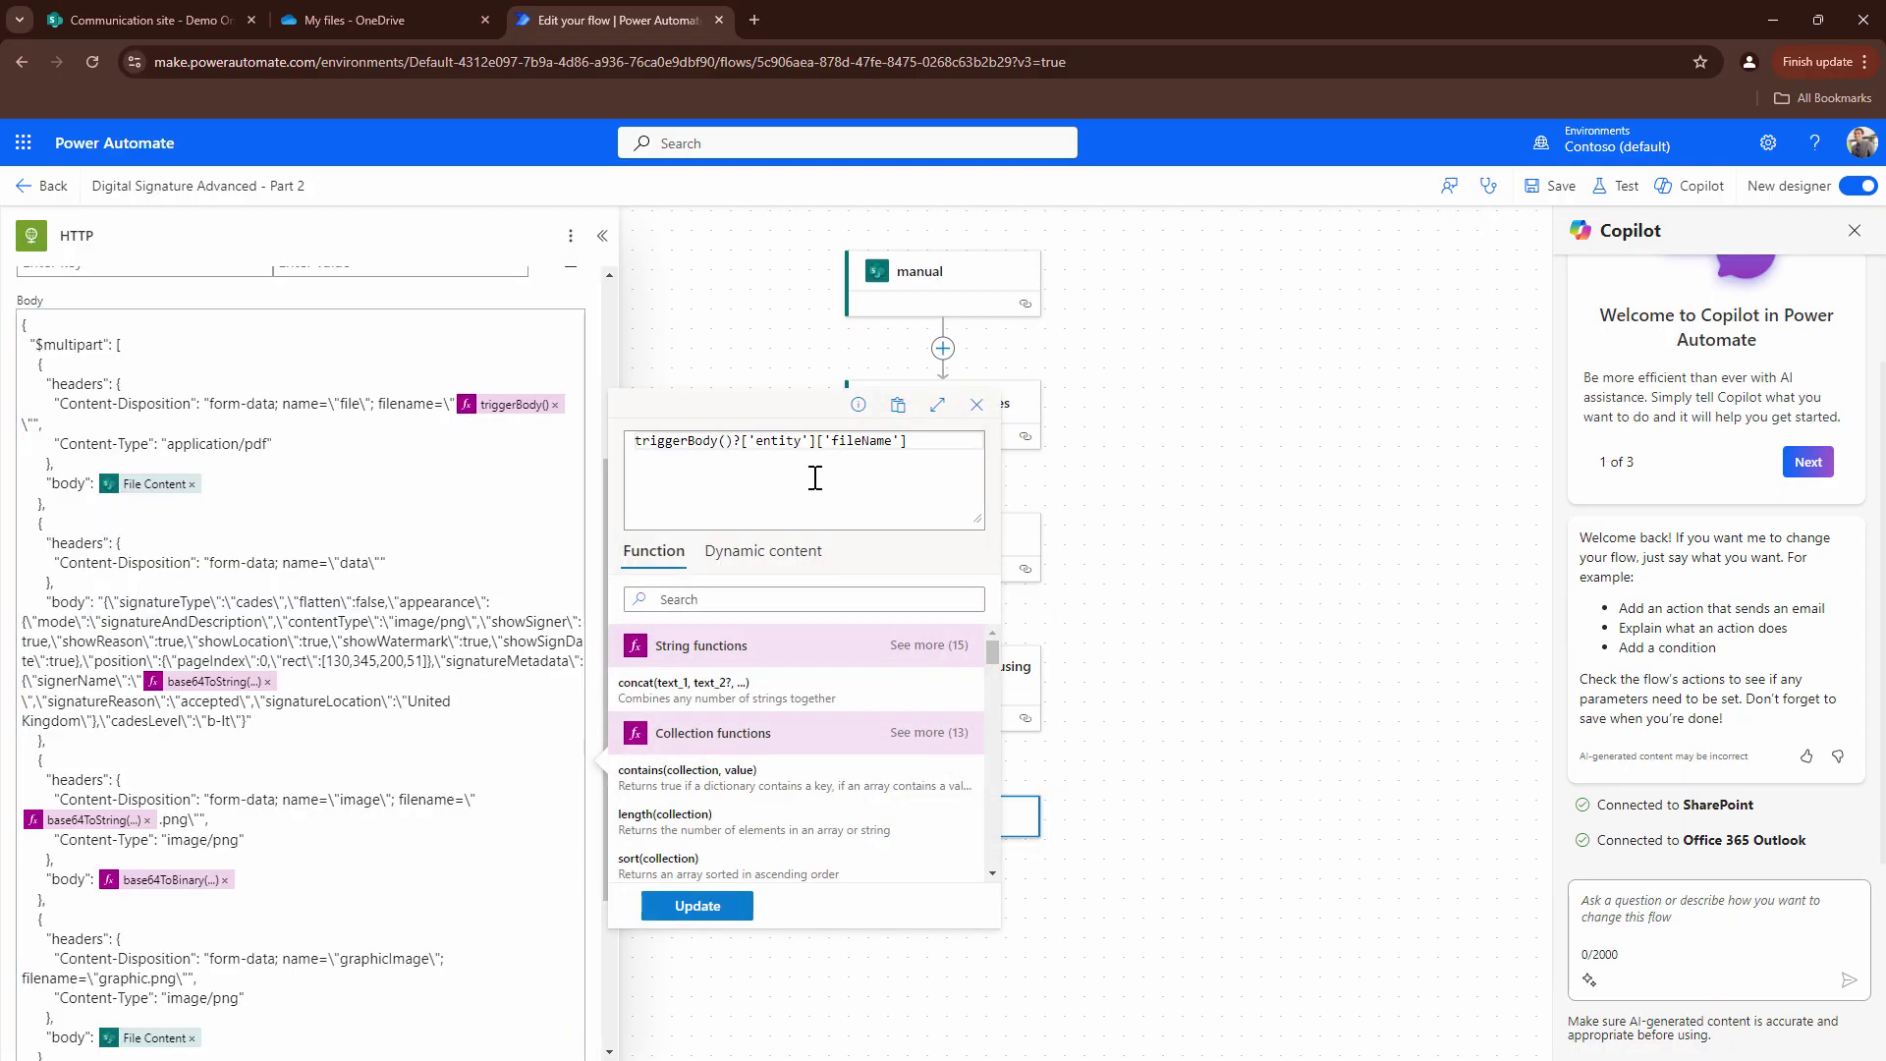
drag(923, 443, 550, 449)
key(BackSpace)
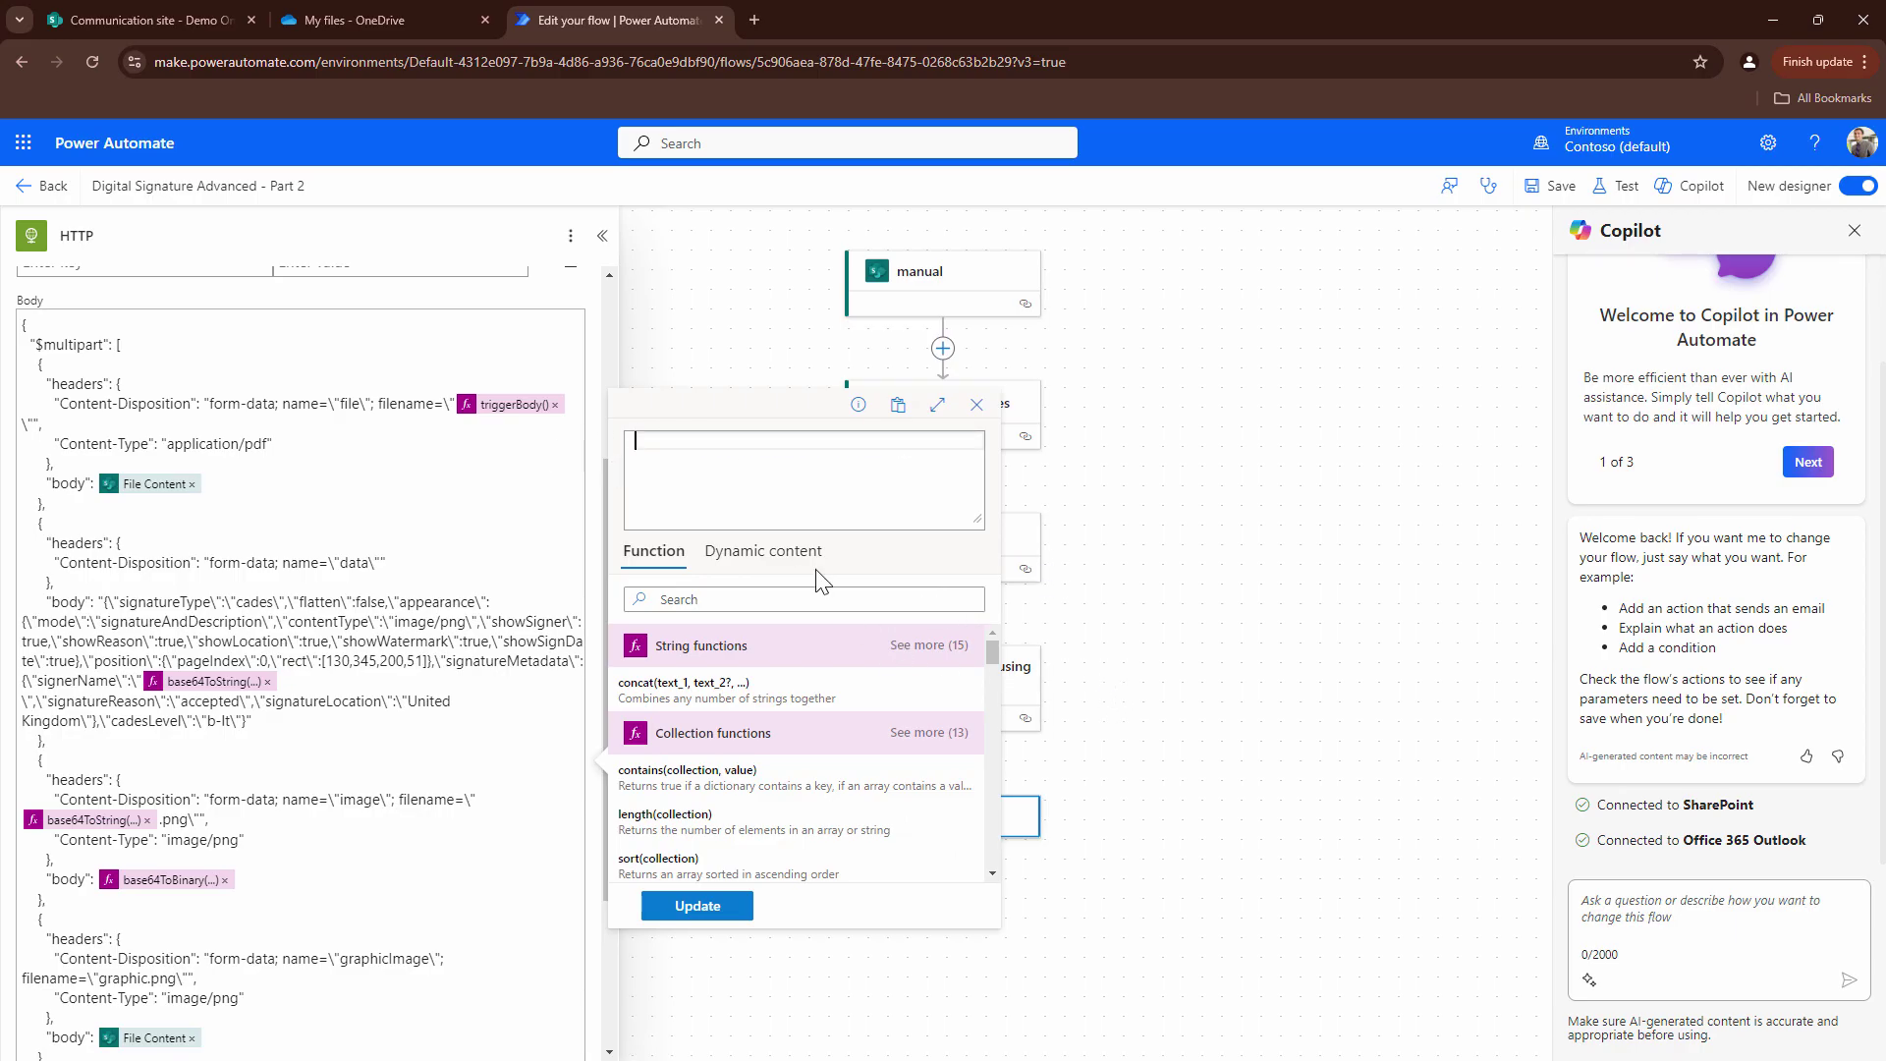
click(784, 551)
scroll(823, 776, down, 3)
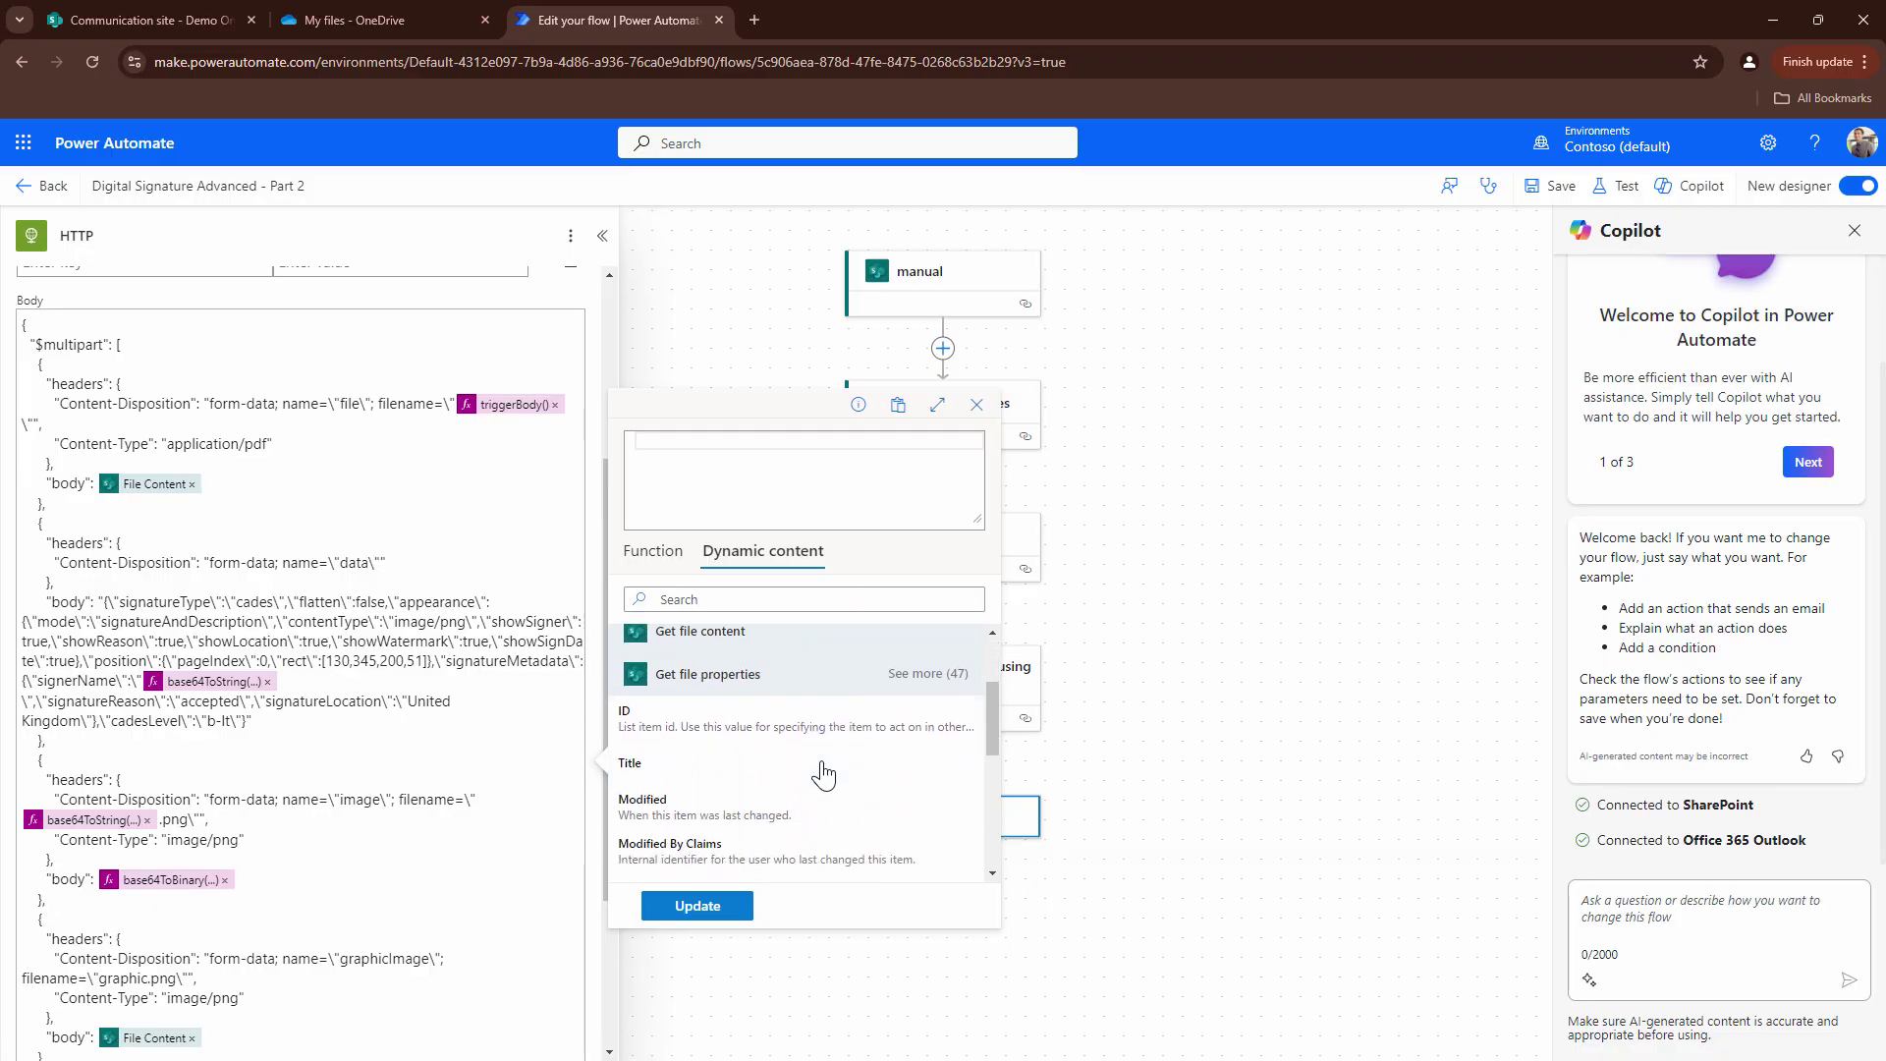
click(927, 737)
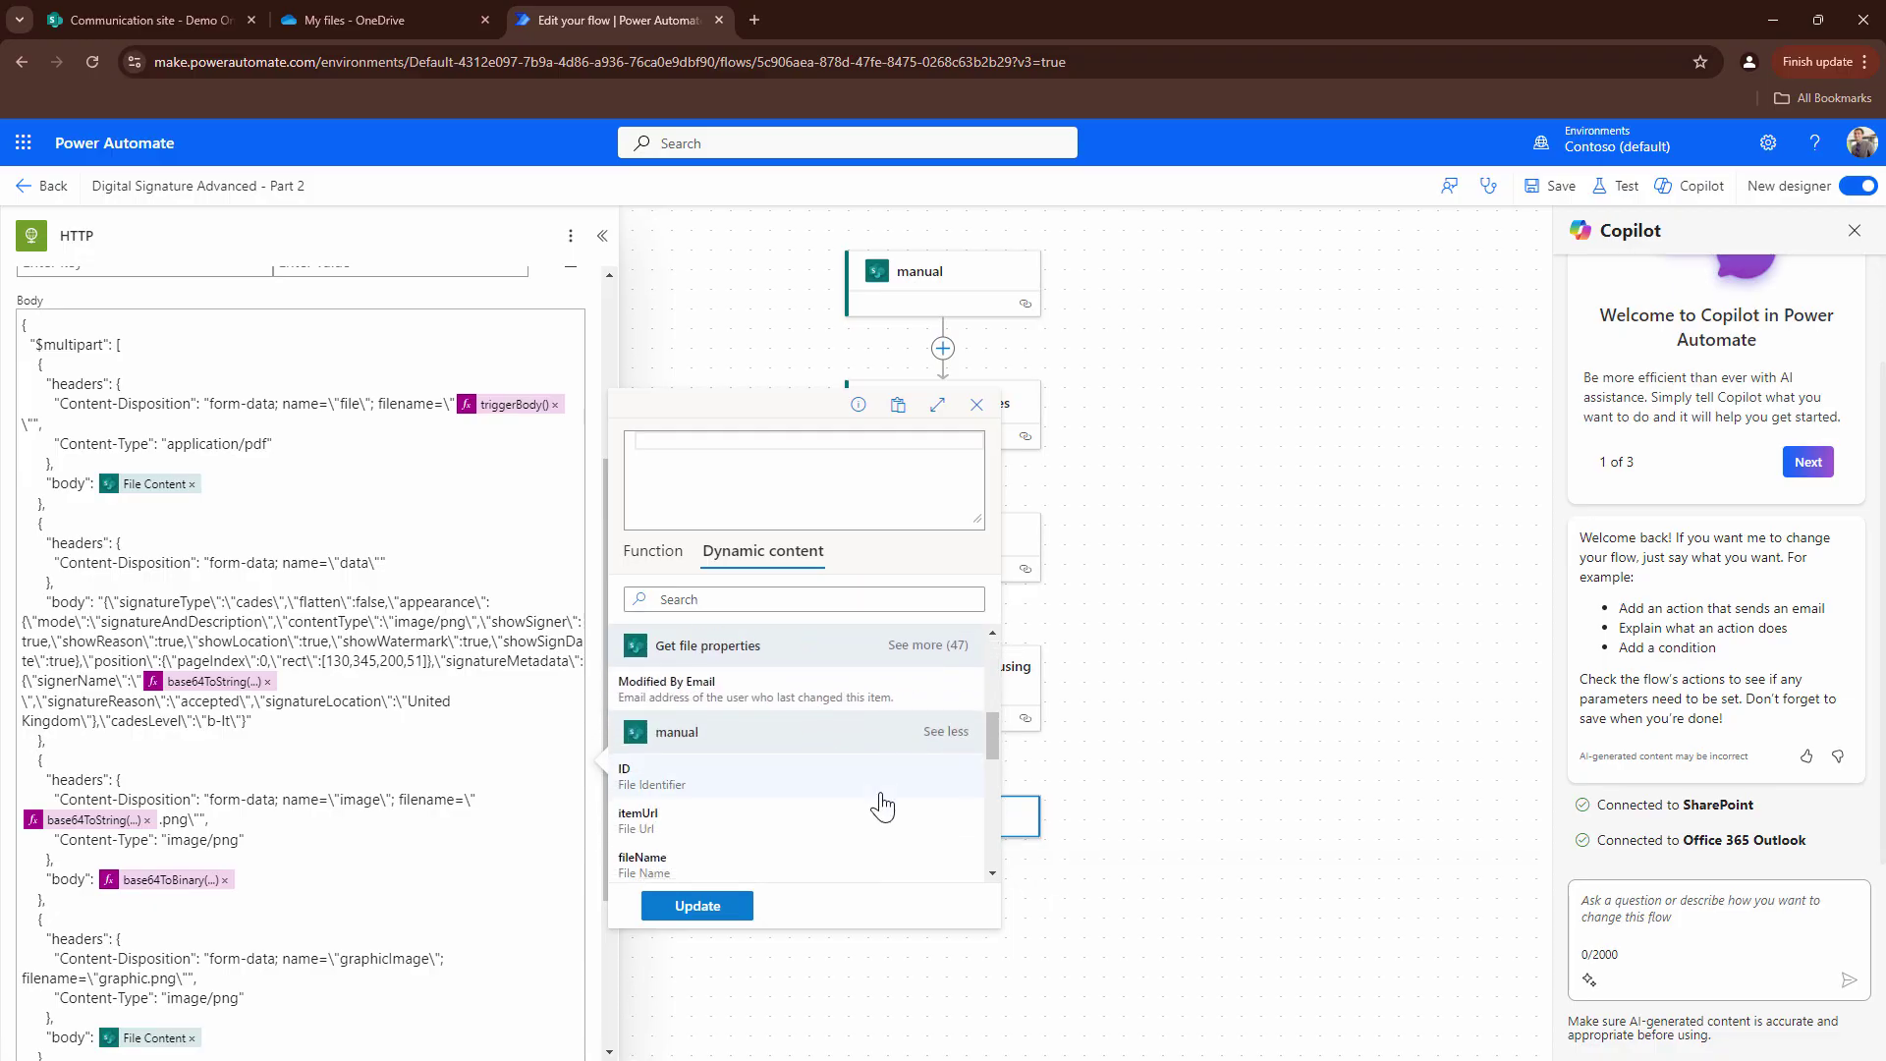
scroll(825, 805, down, 2)
scroll(757, 807, up, 2)
click(734, 868)
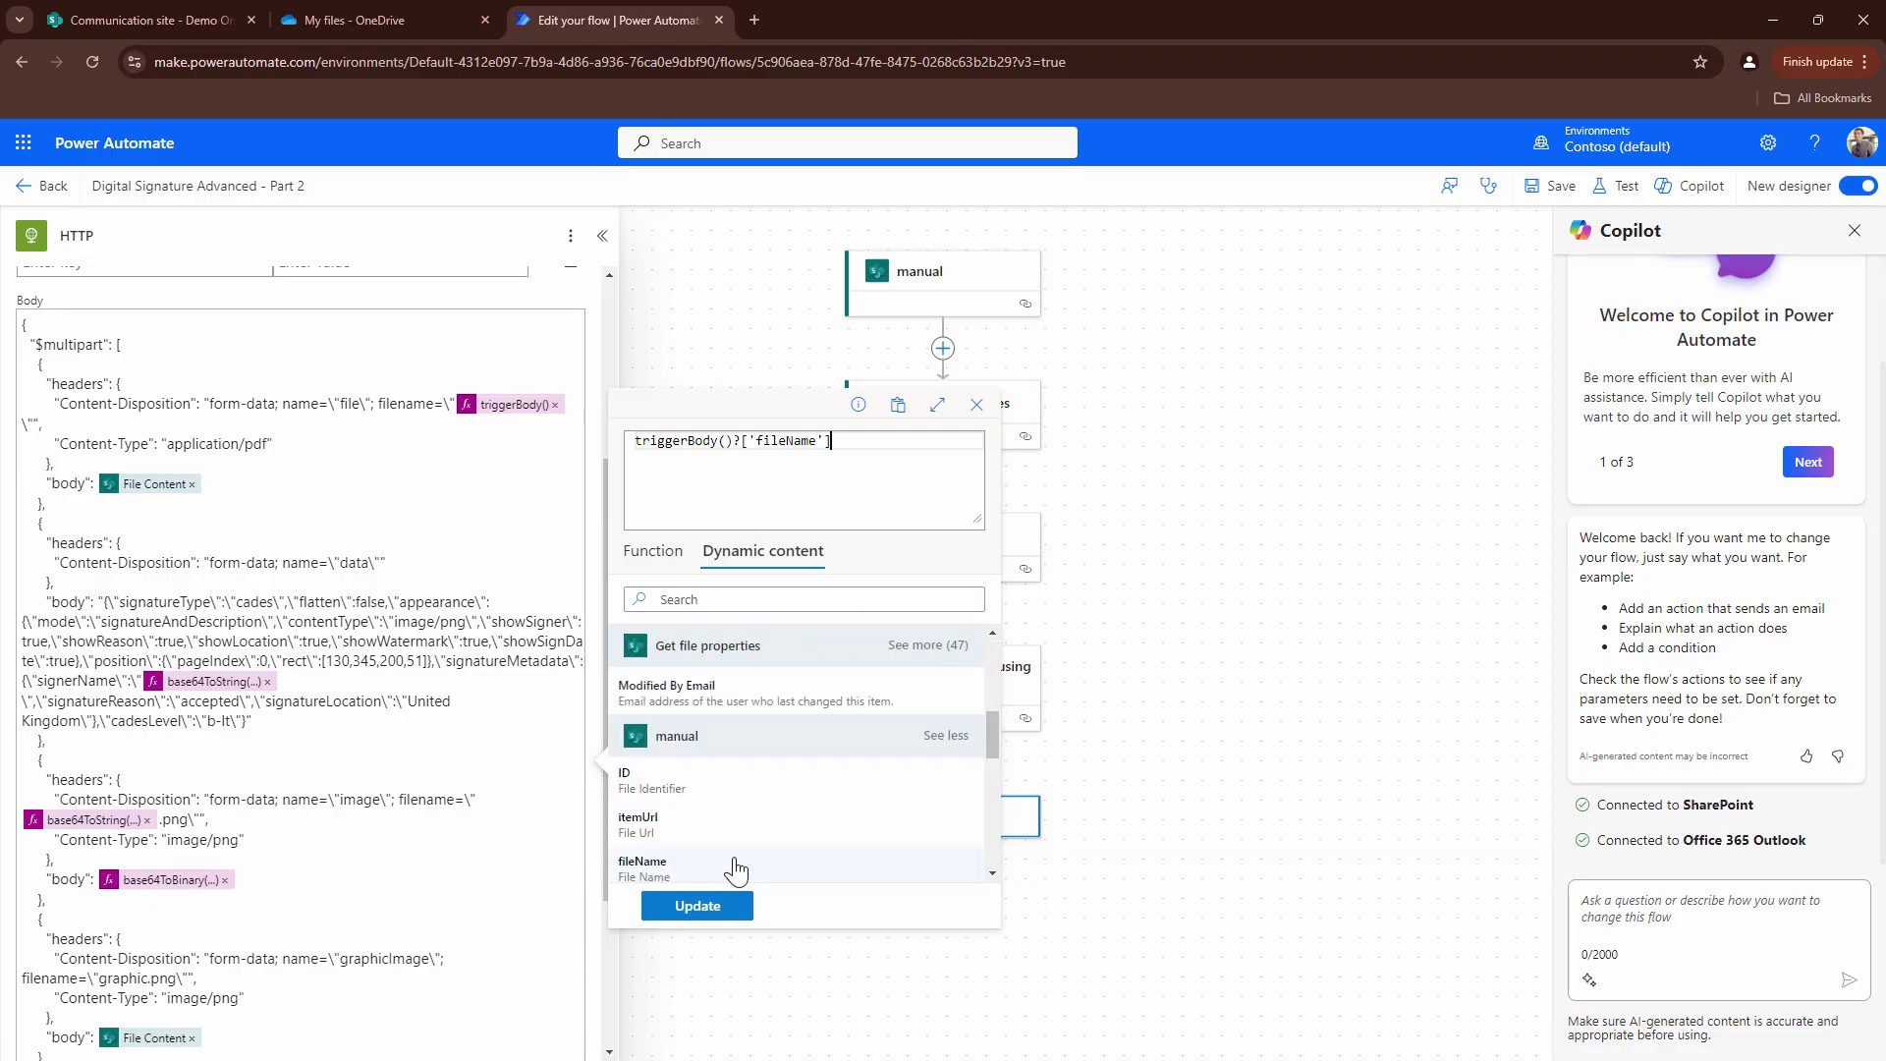
click(697, 904)
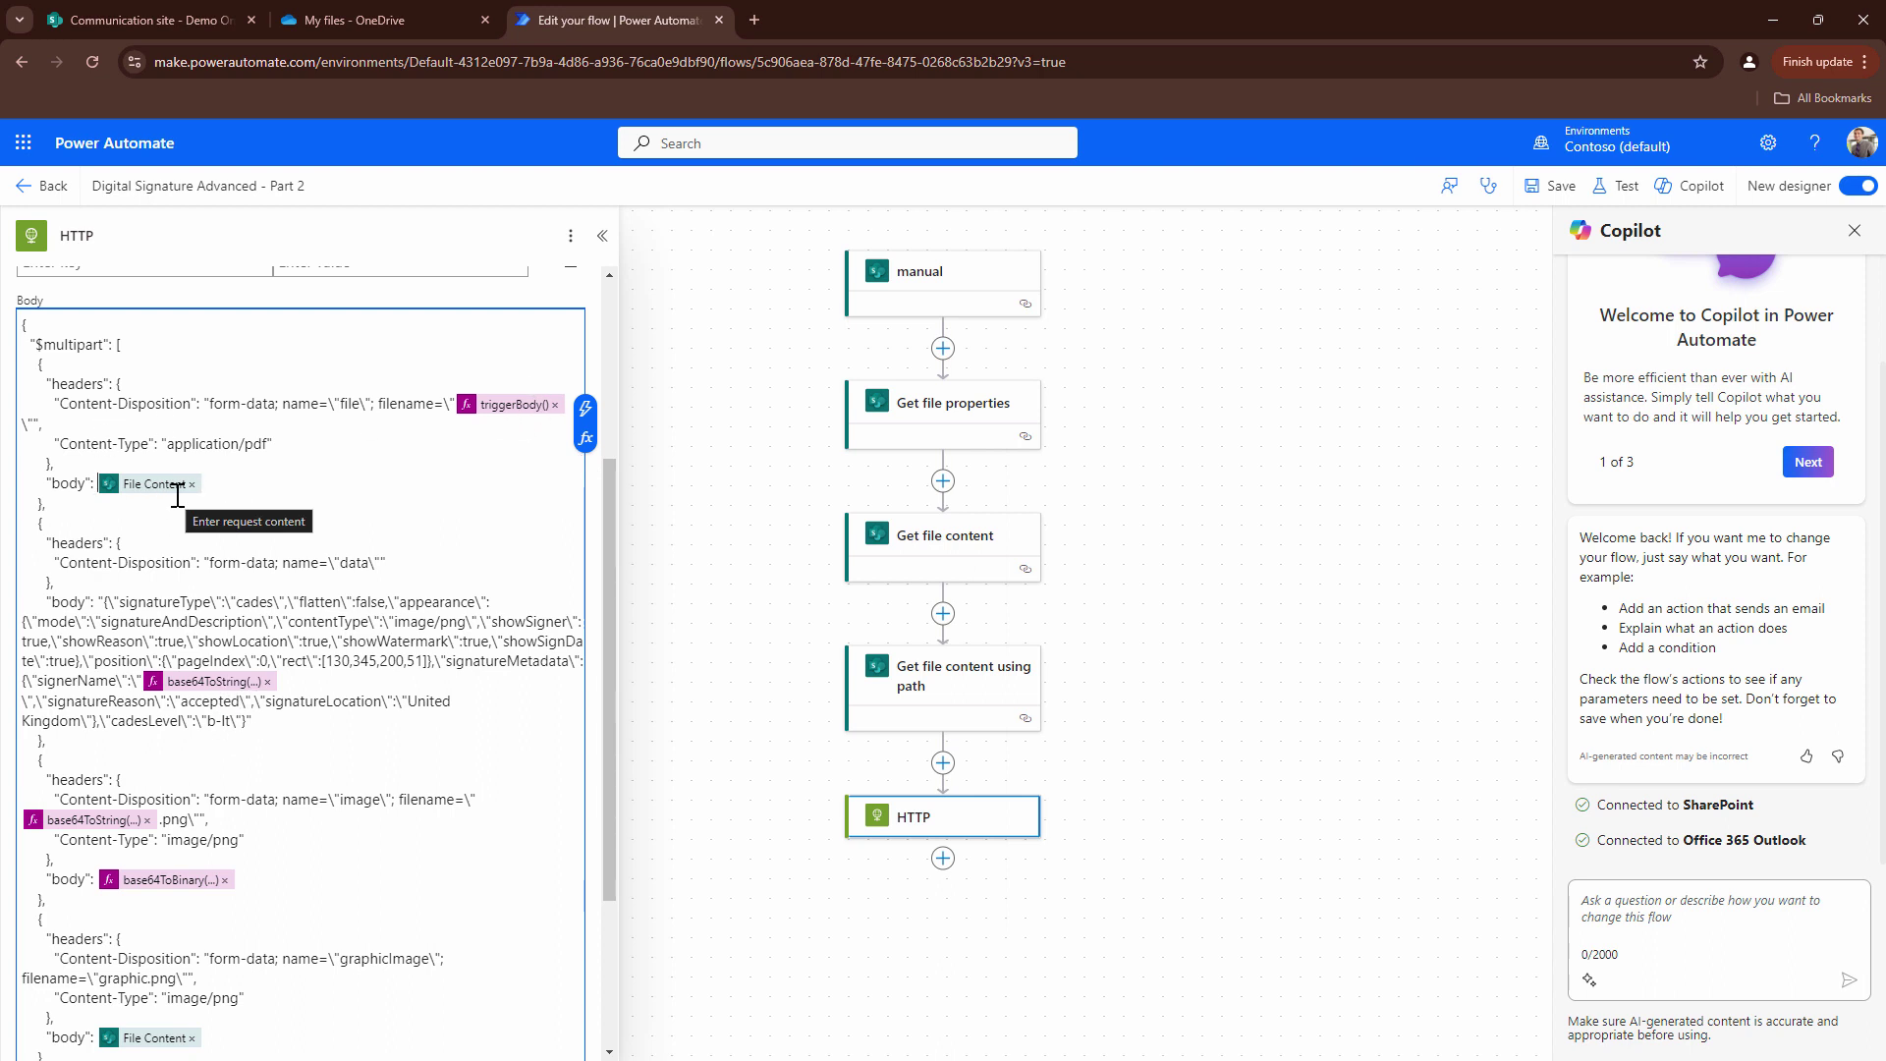
Review the signerName base64ToString expression and the trigger inputs, then open the image part's base64ToBinary expression
click(252, 687)
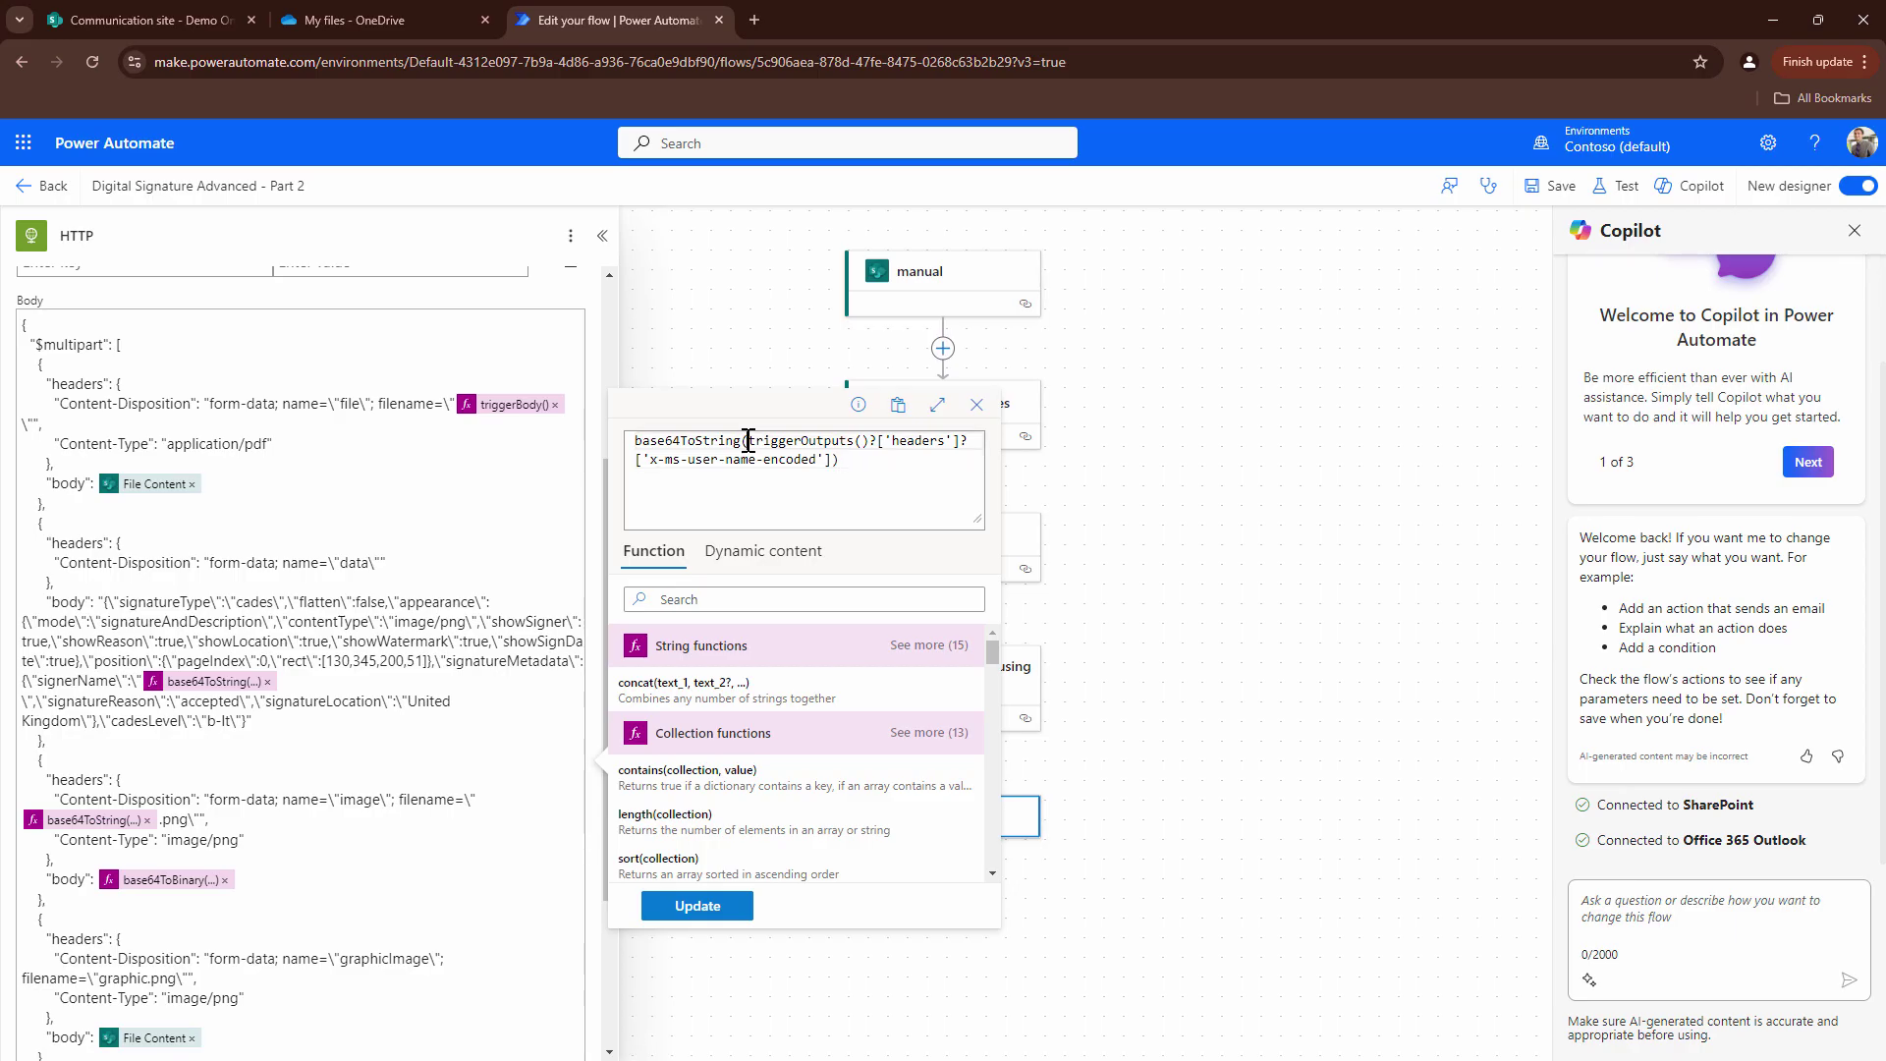
drag(747, 440, 634, 441)
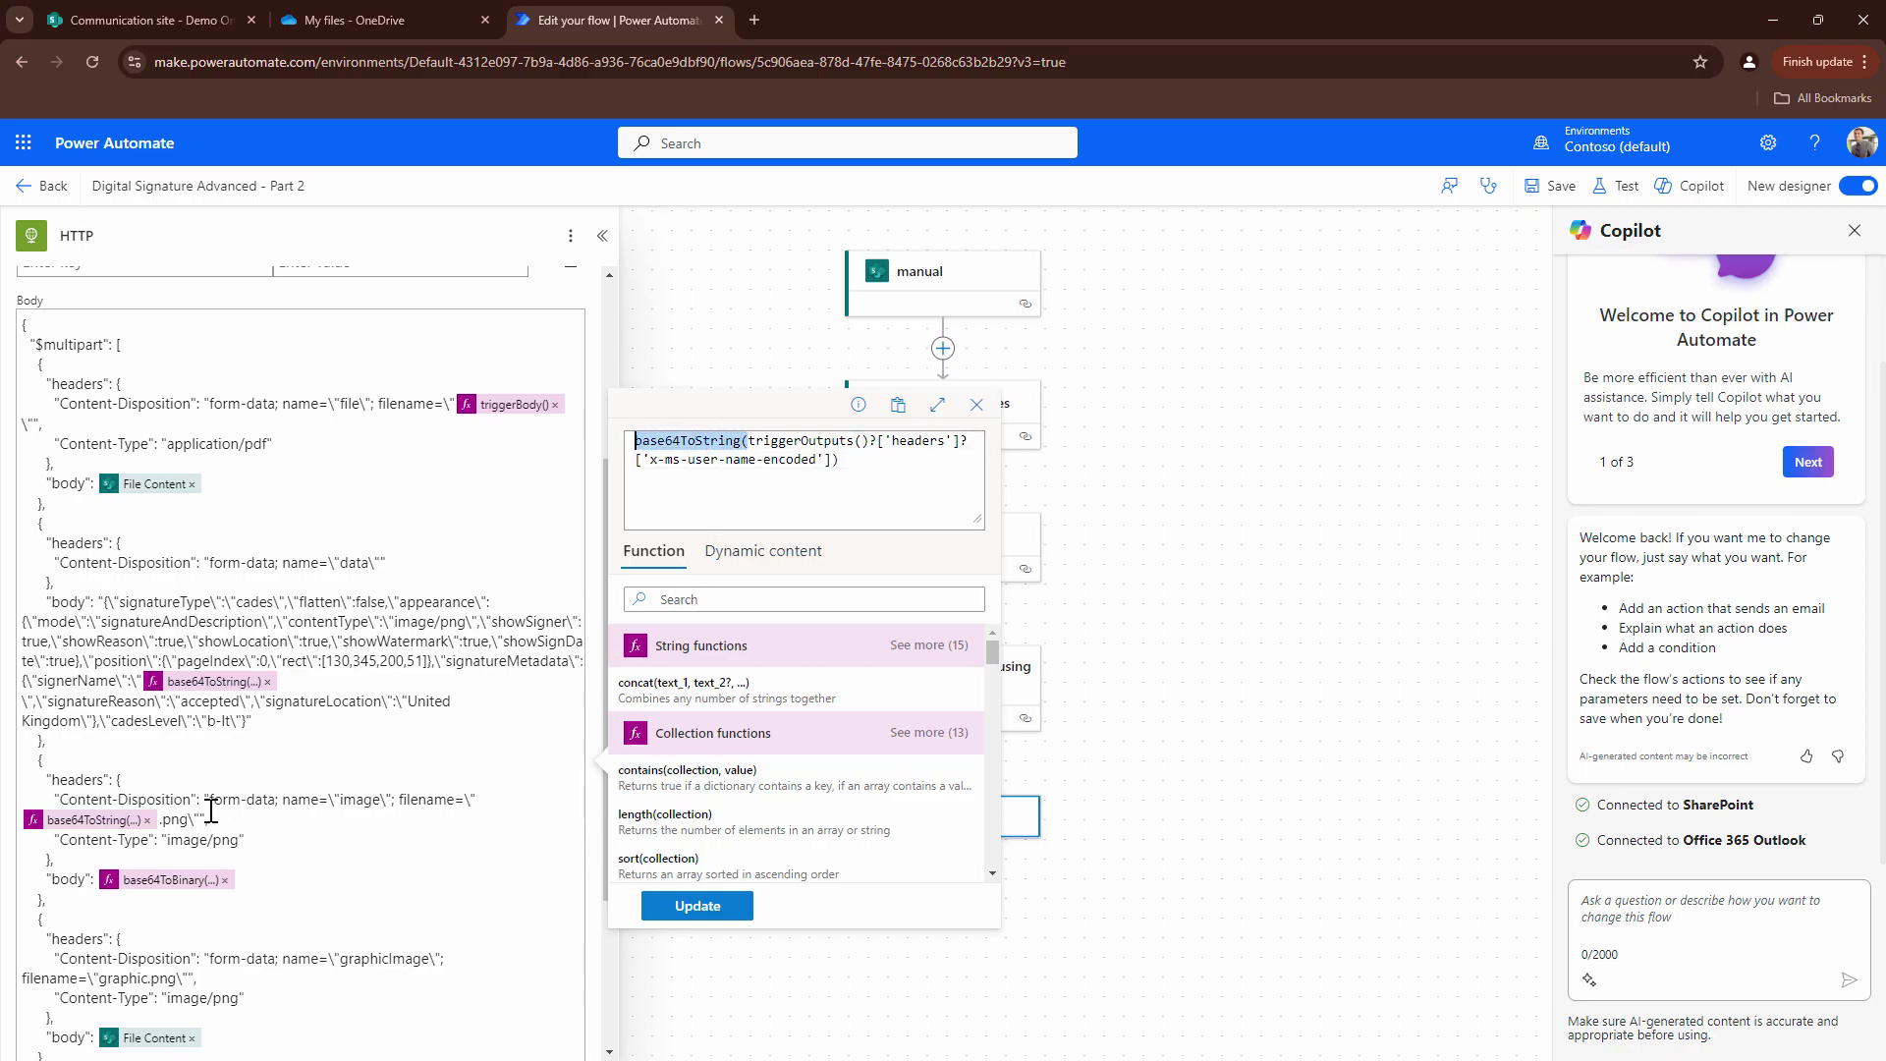
click(119, 827)
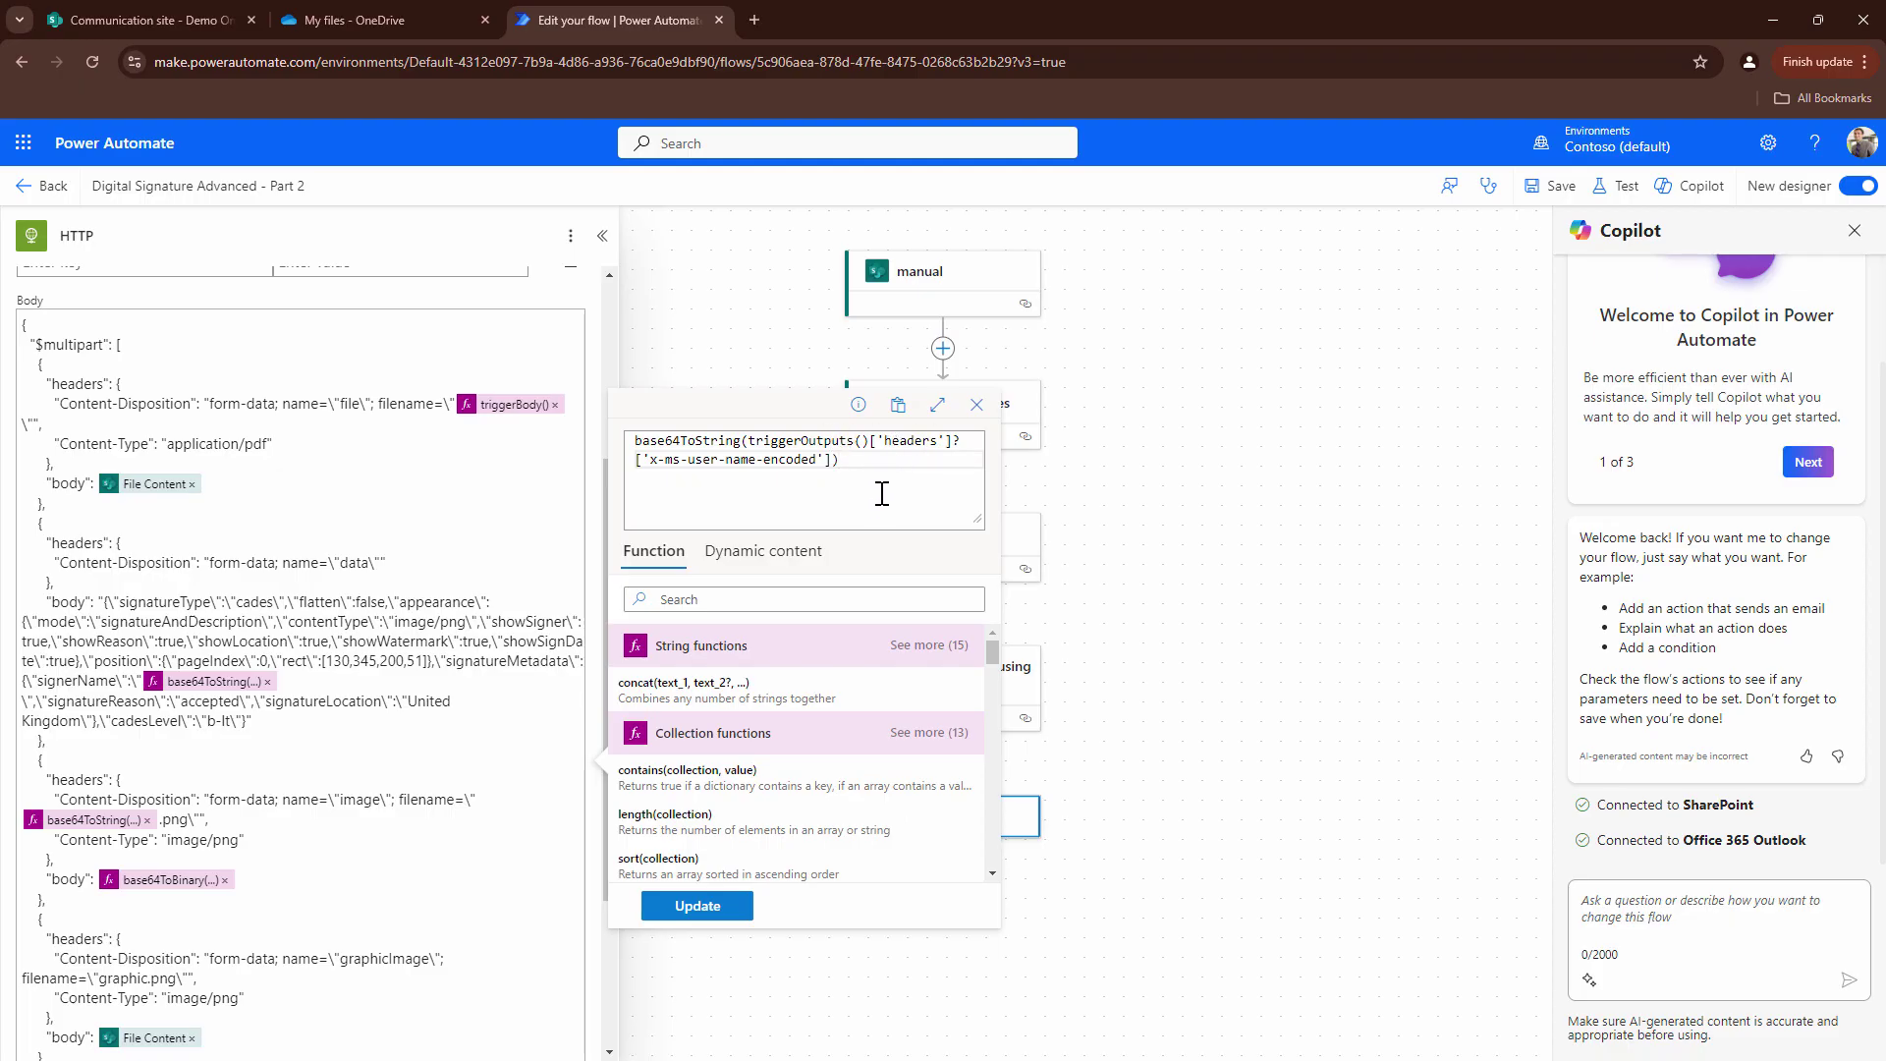
click(960, 285)
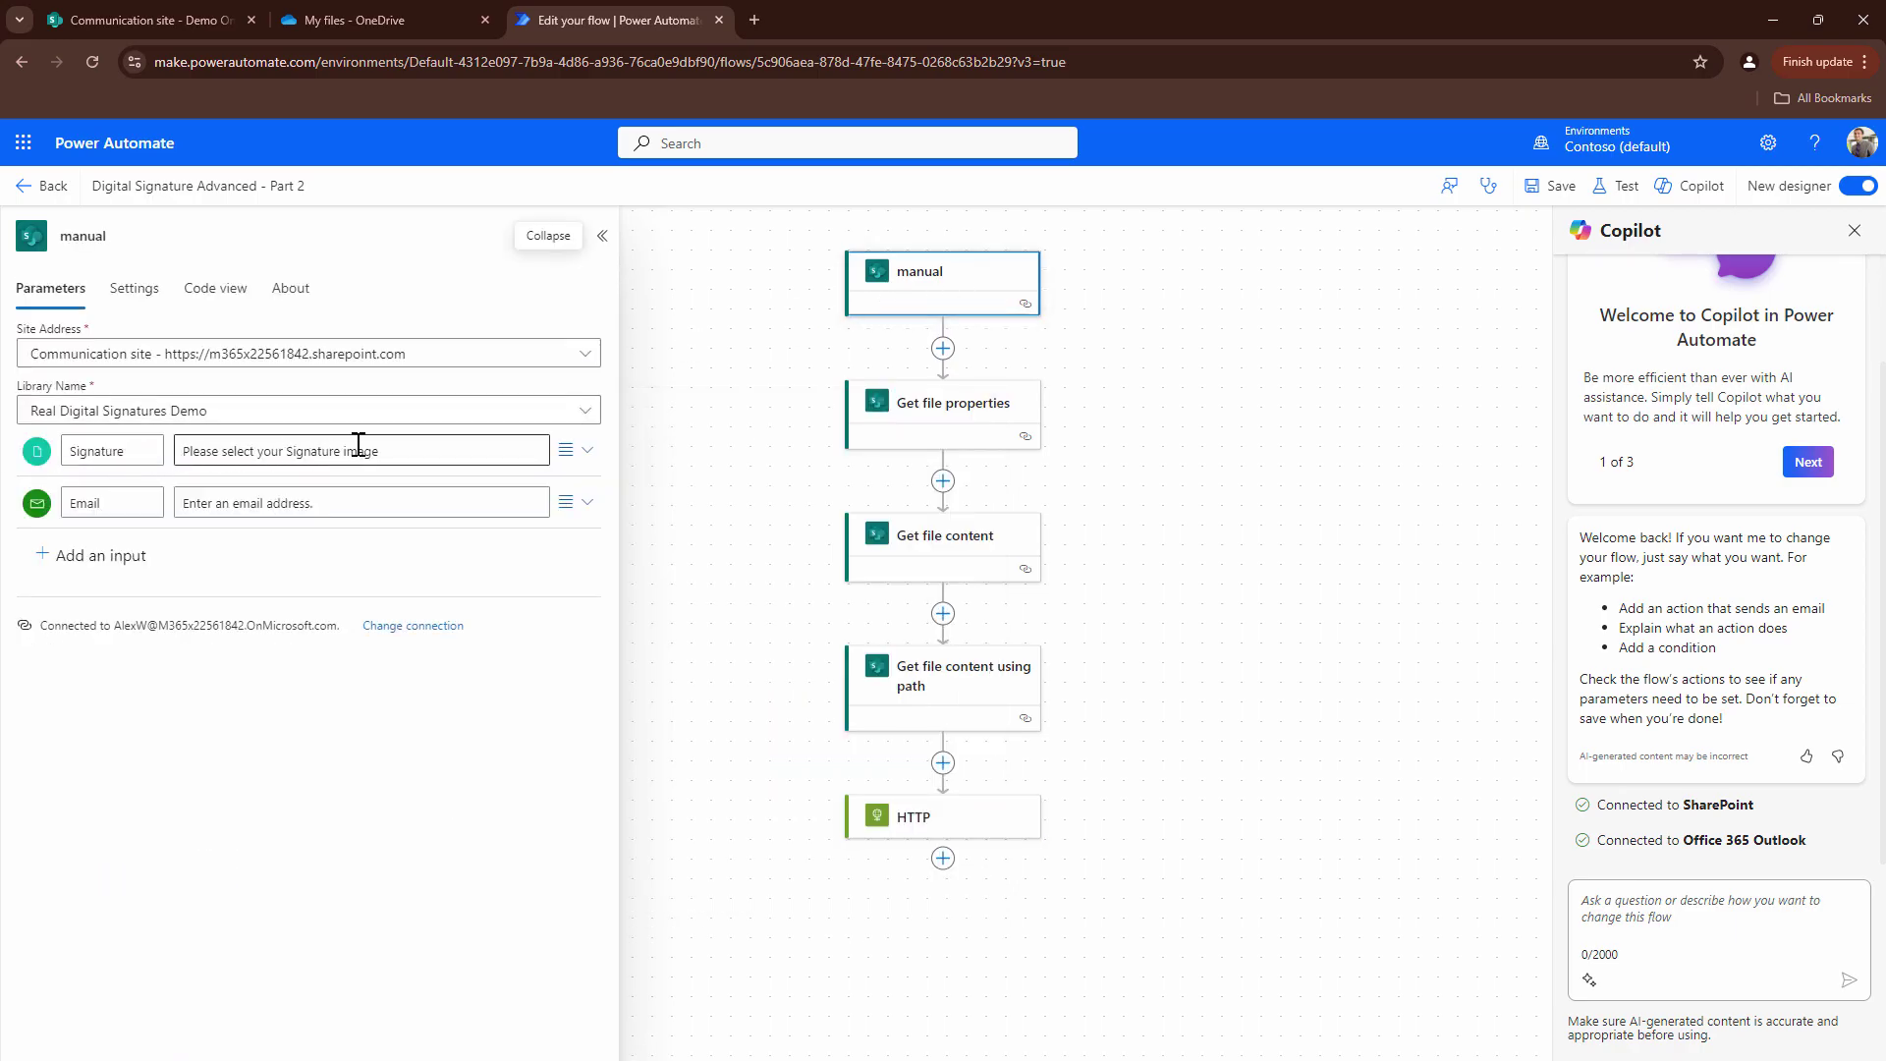
click(948, 840)
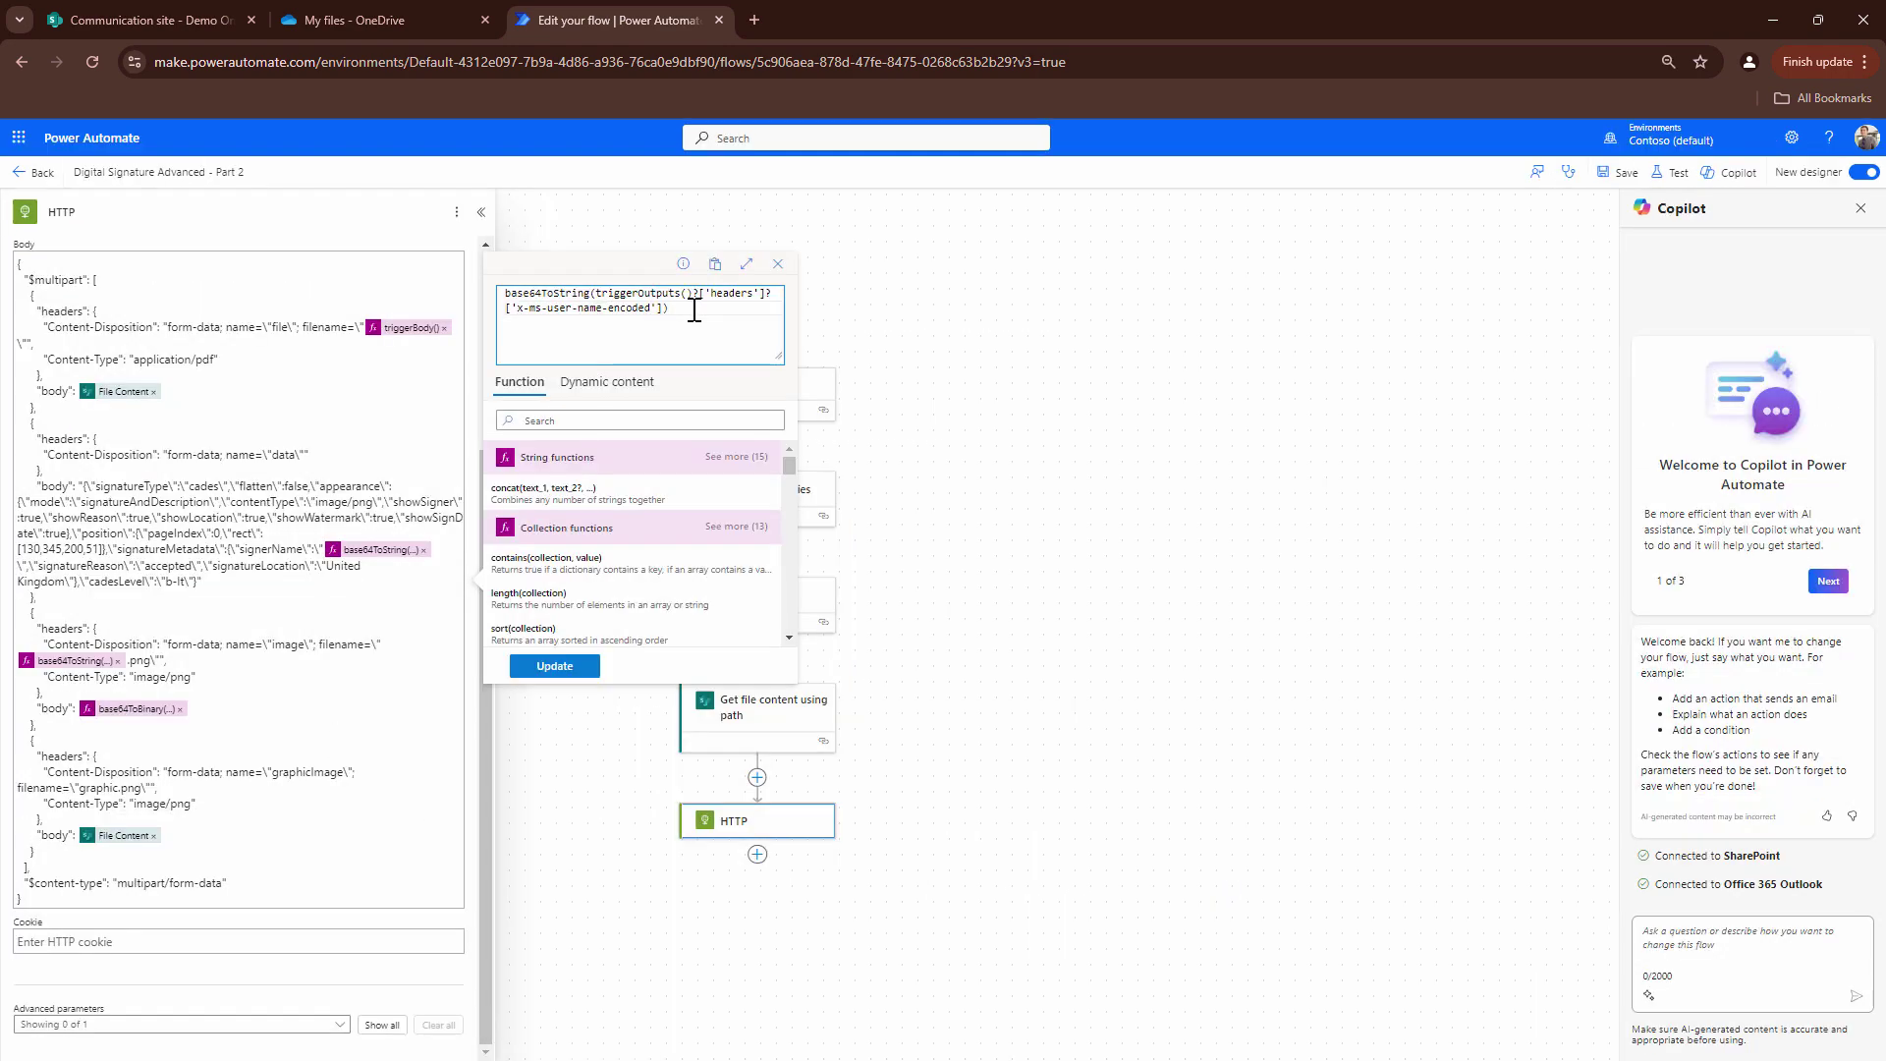
drag(693, 310, 457, 295)
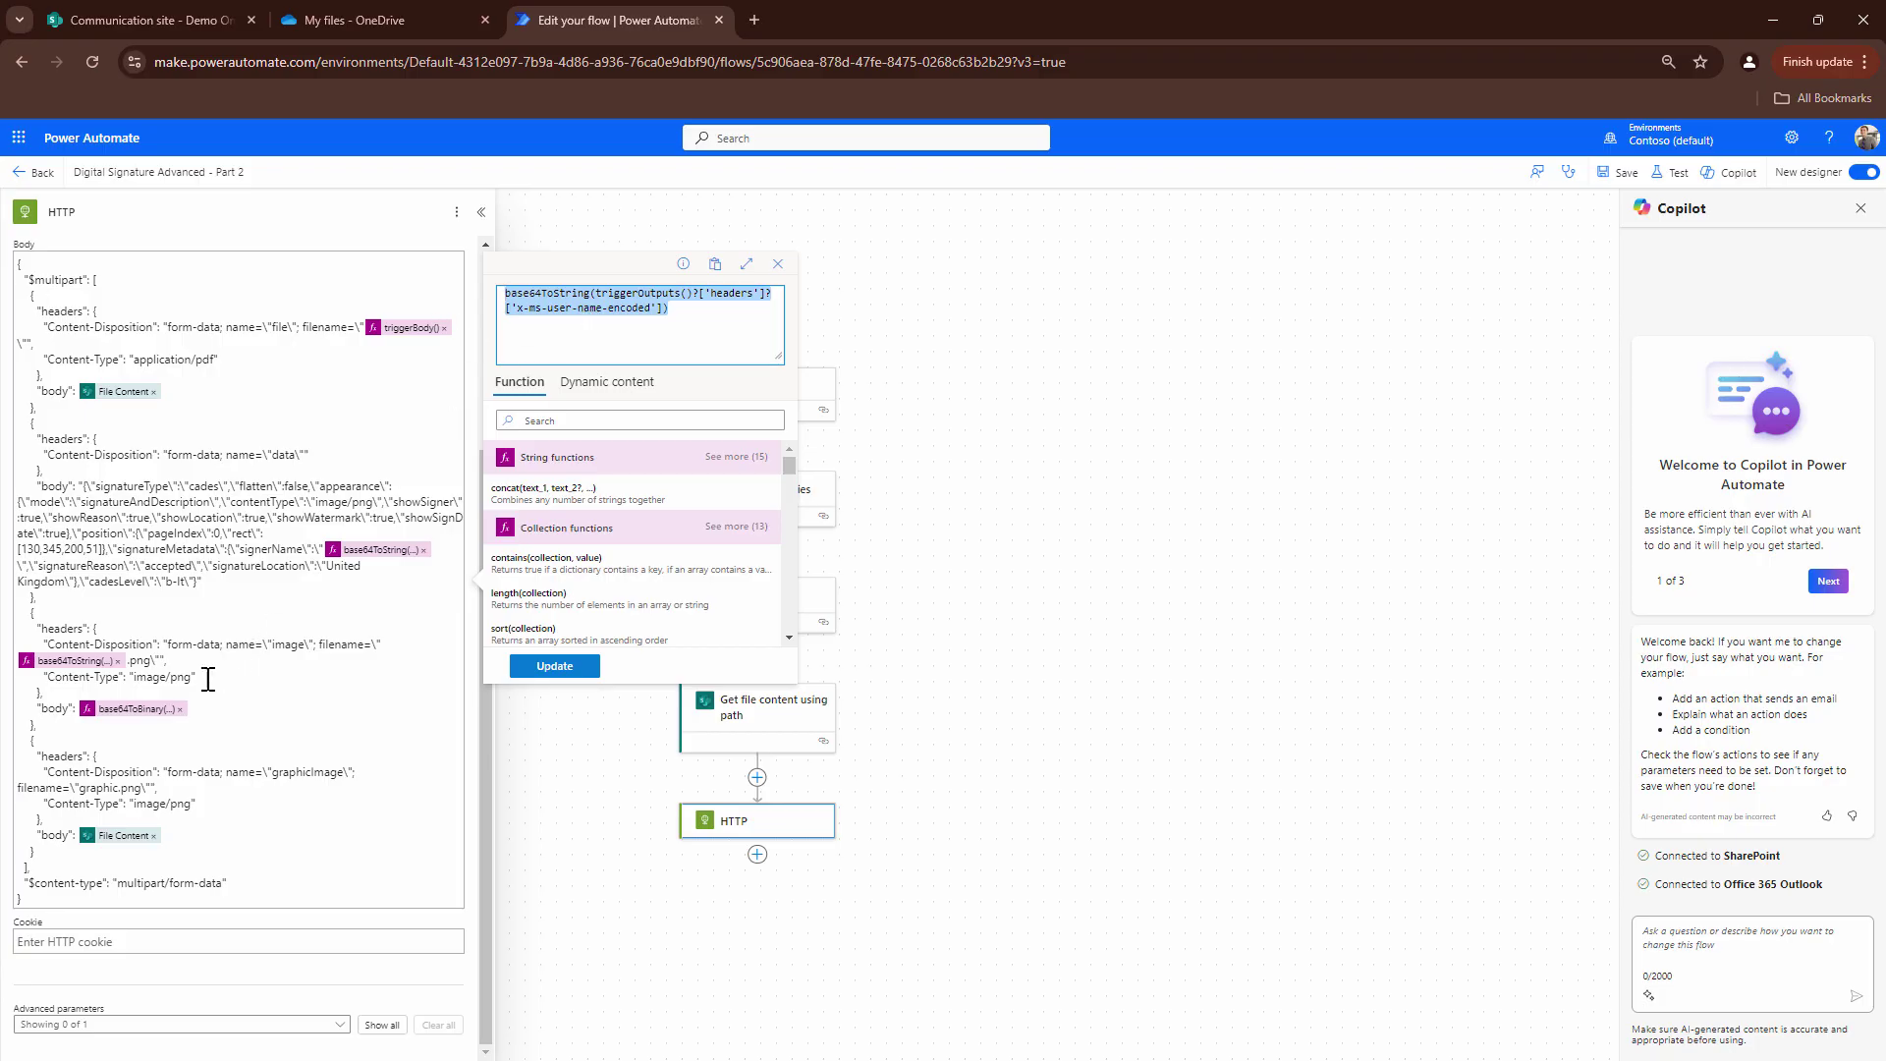
click(96, 666)
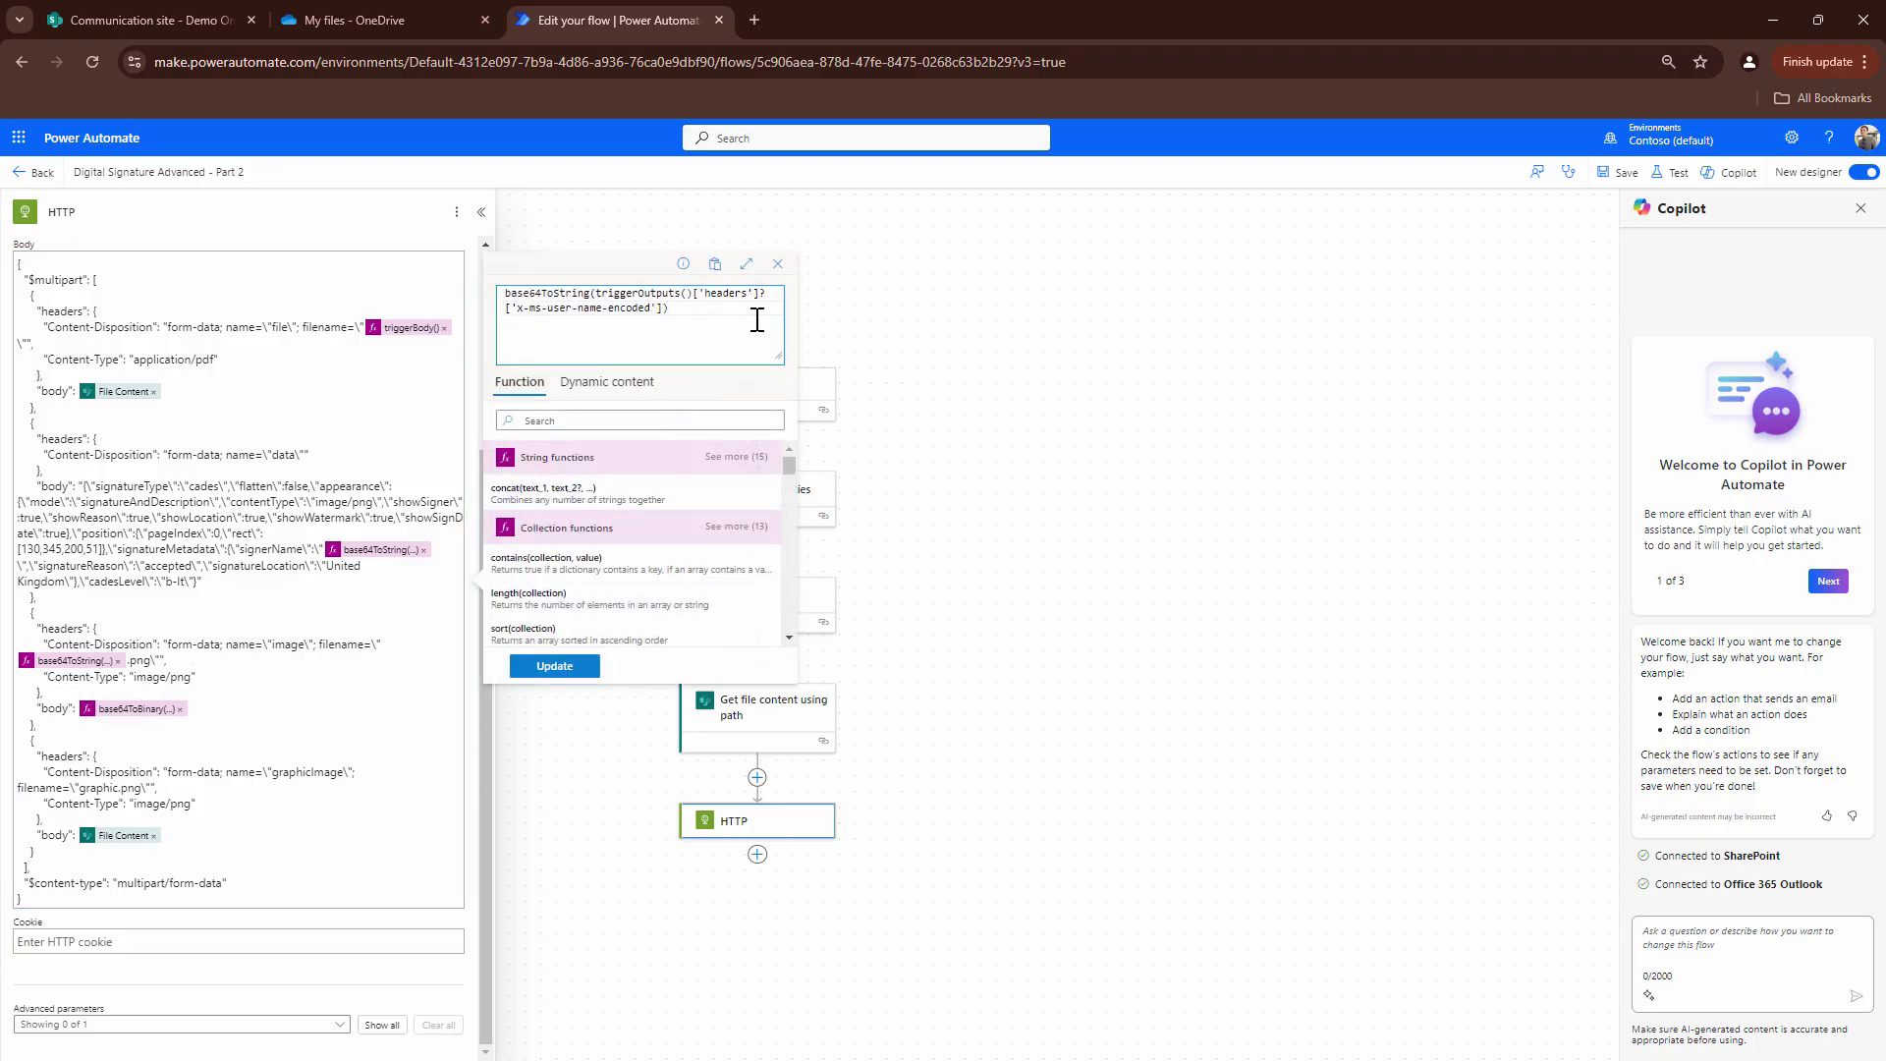
click(136, 709)
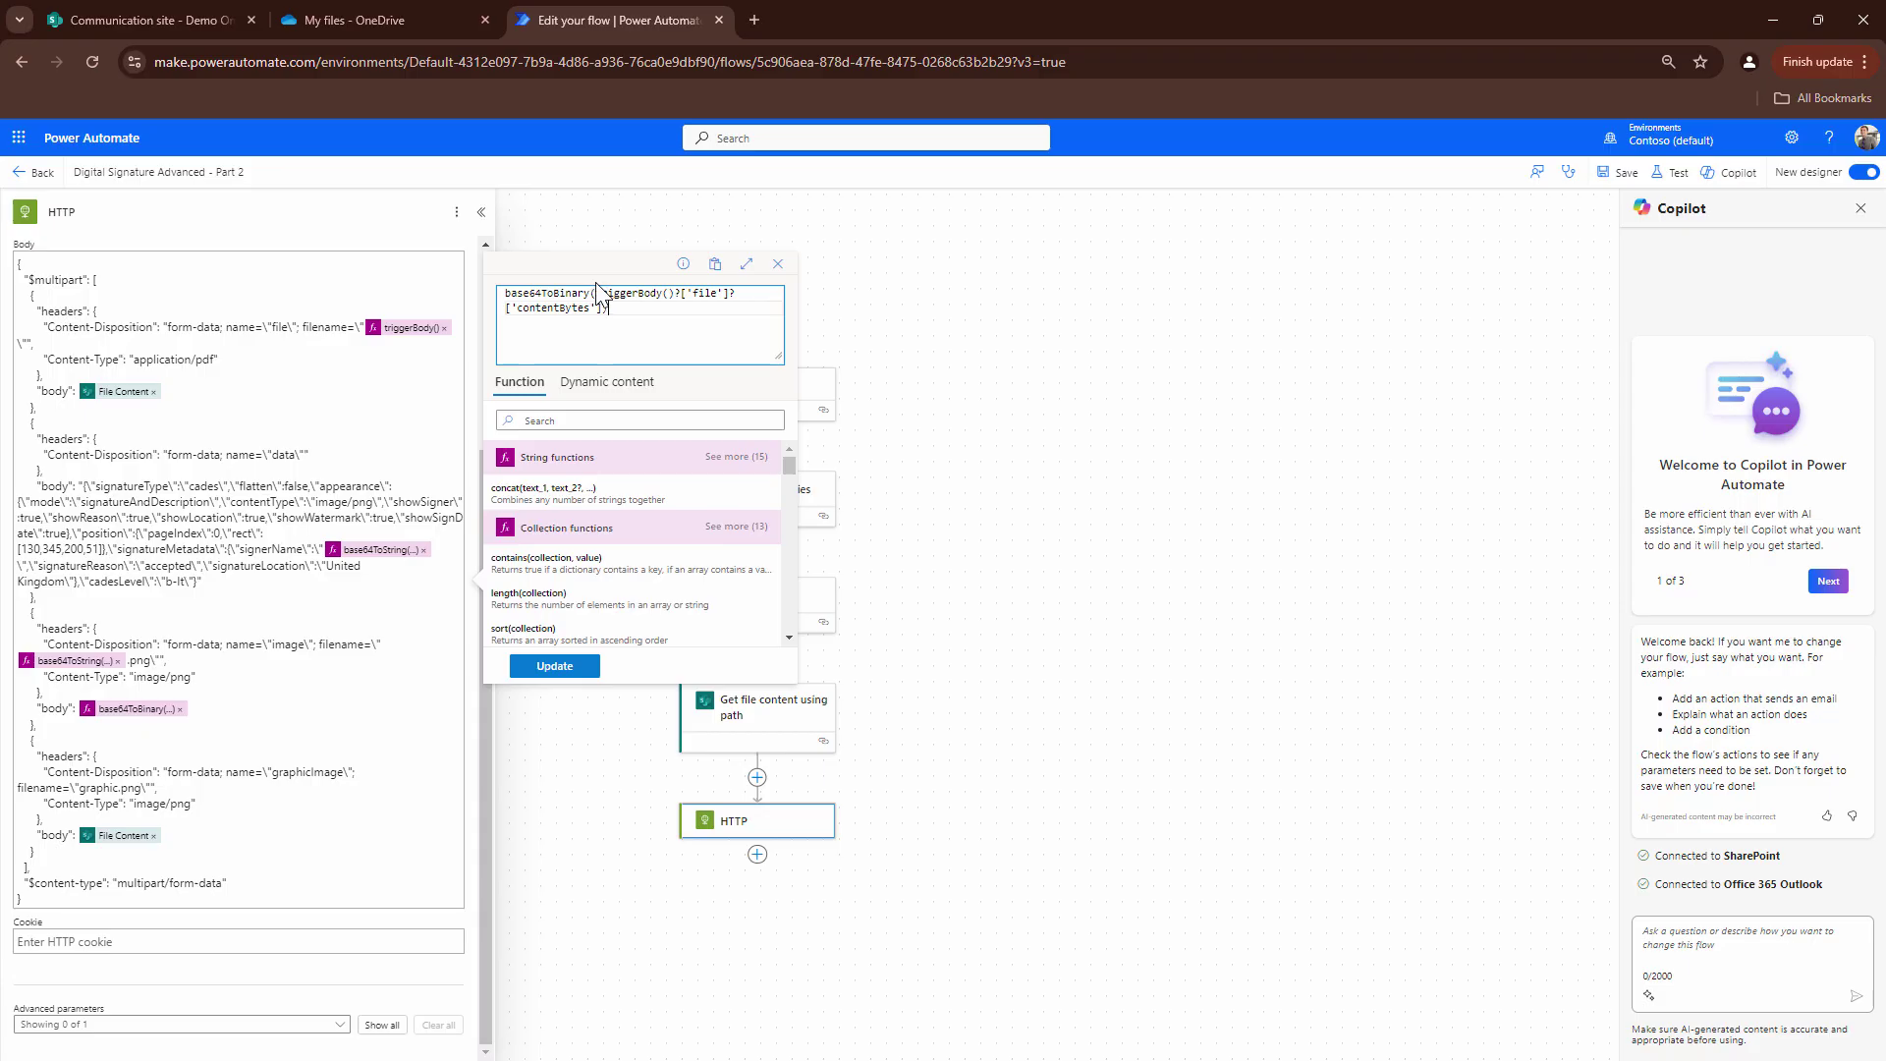
Replace the image part's expression with a fresh base64ToBinary( call
drag(614, 308, 471, 291)
key(BackSpace)
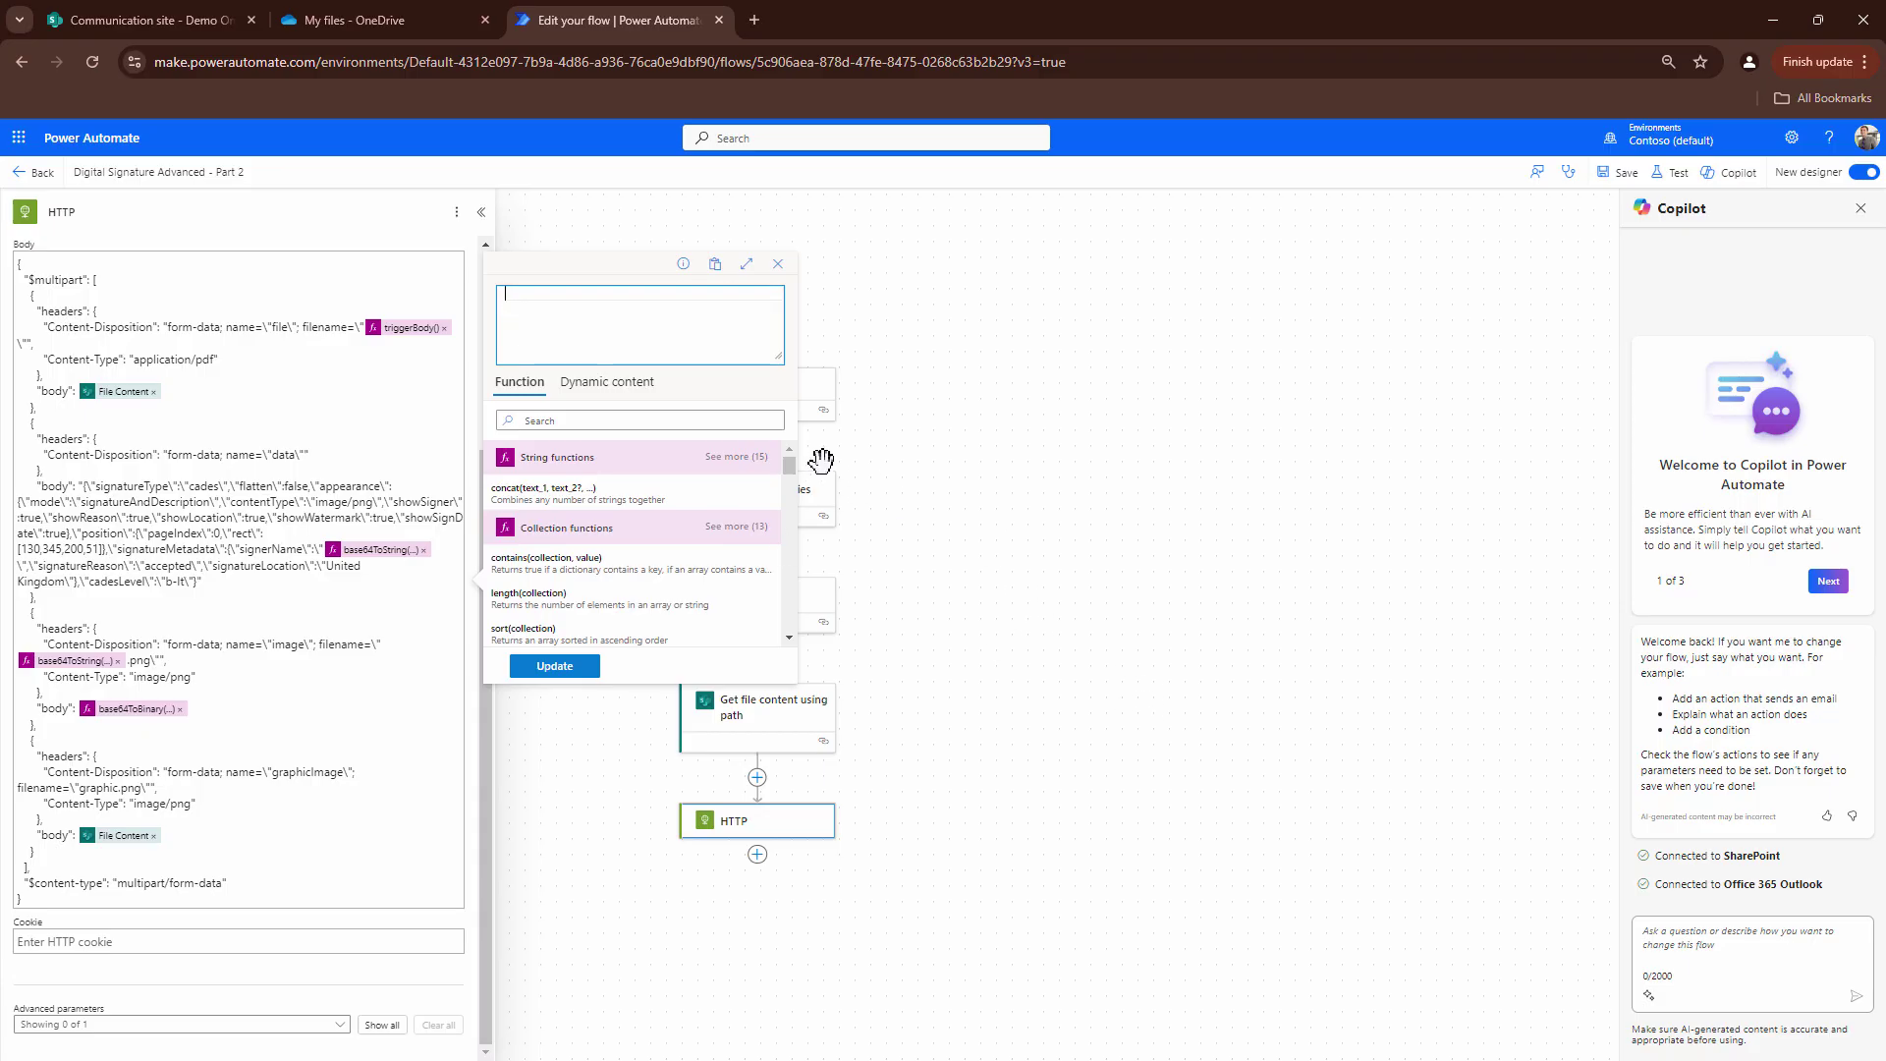
click(589, 388)
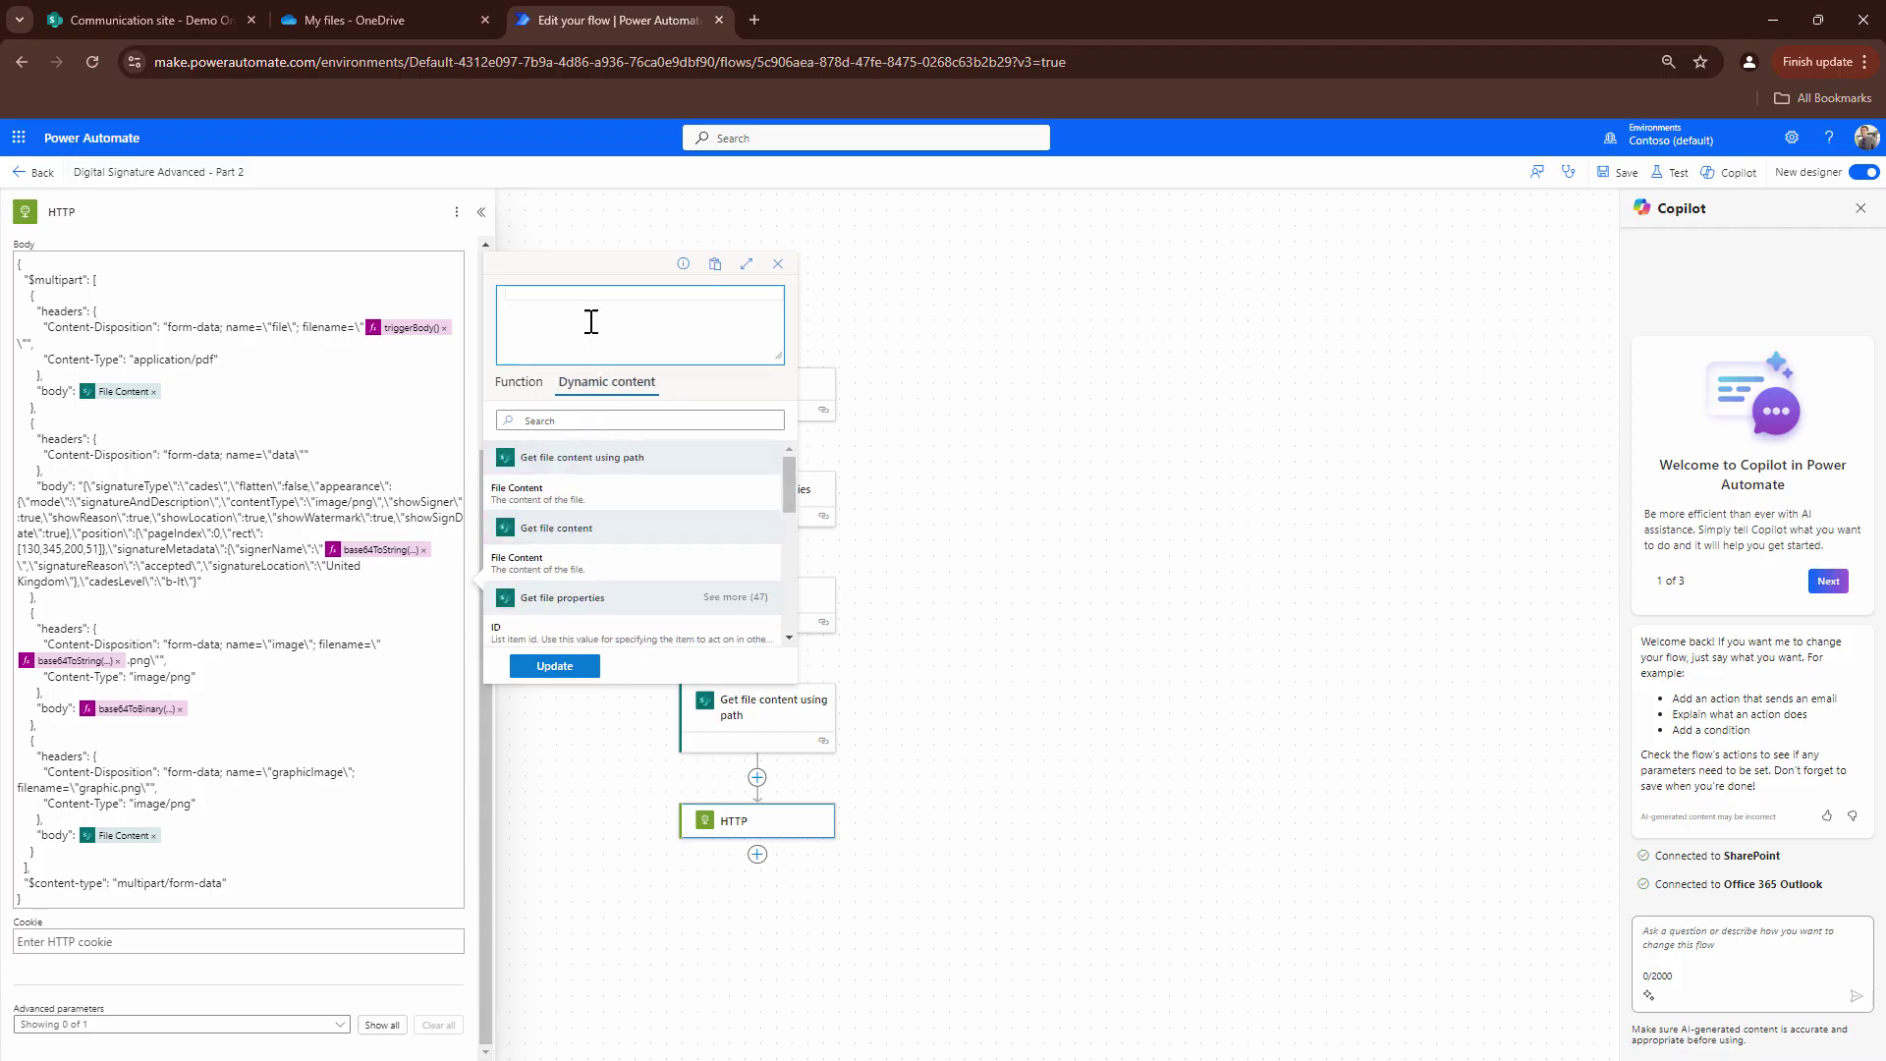
text(base)
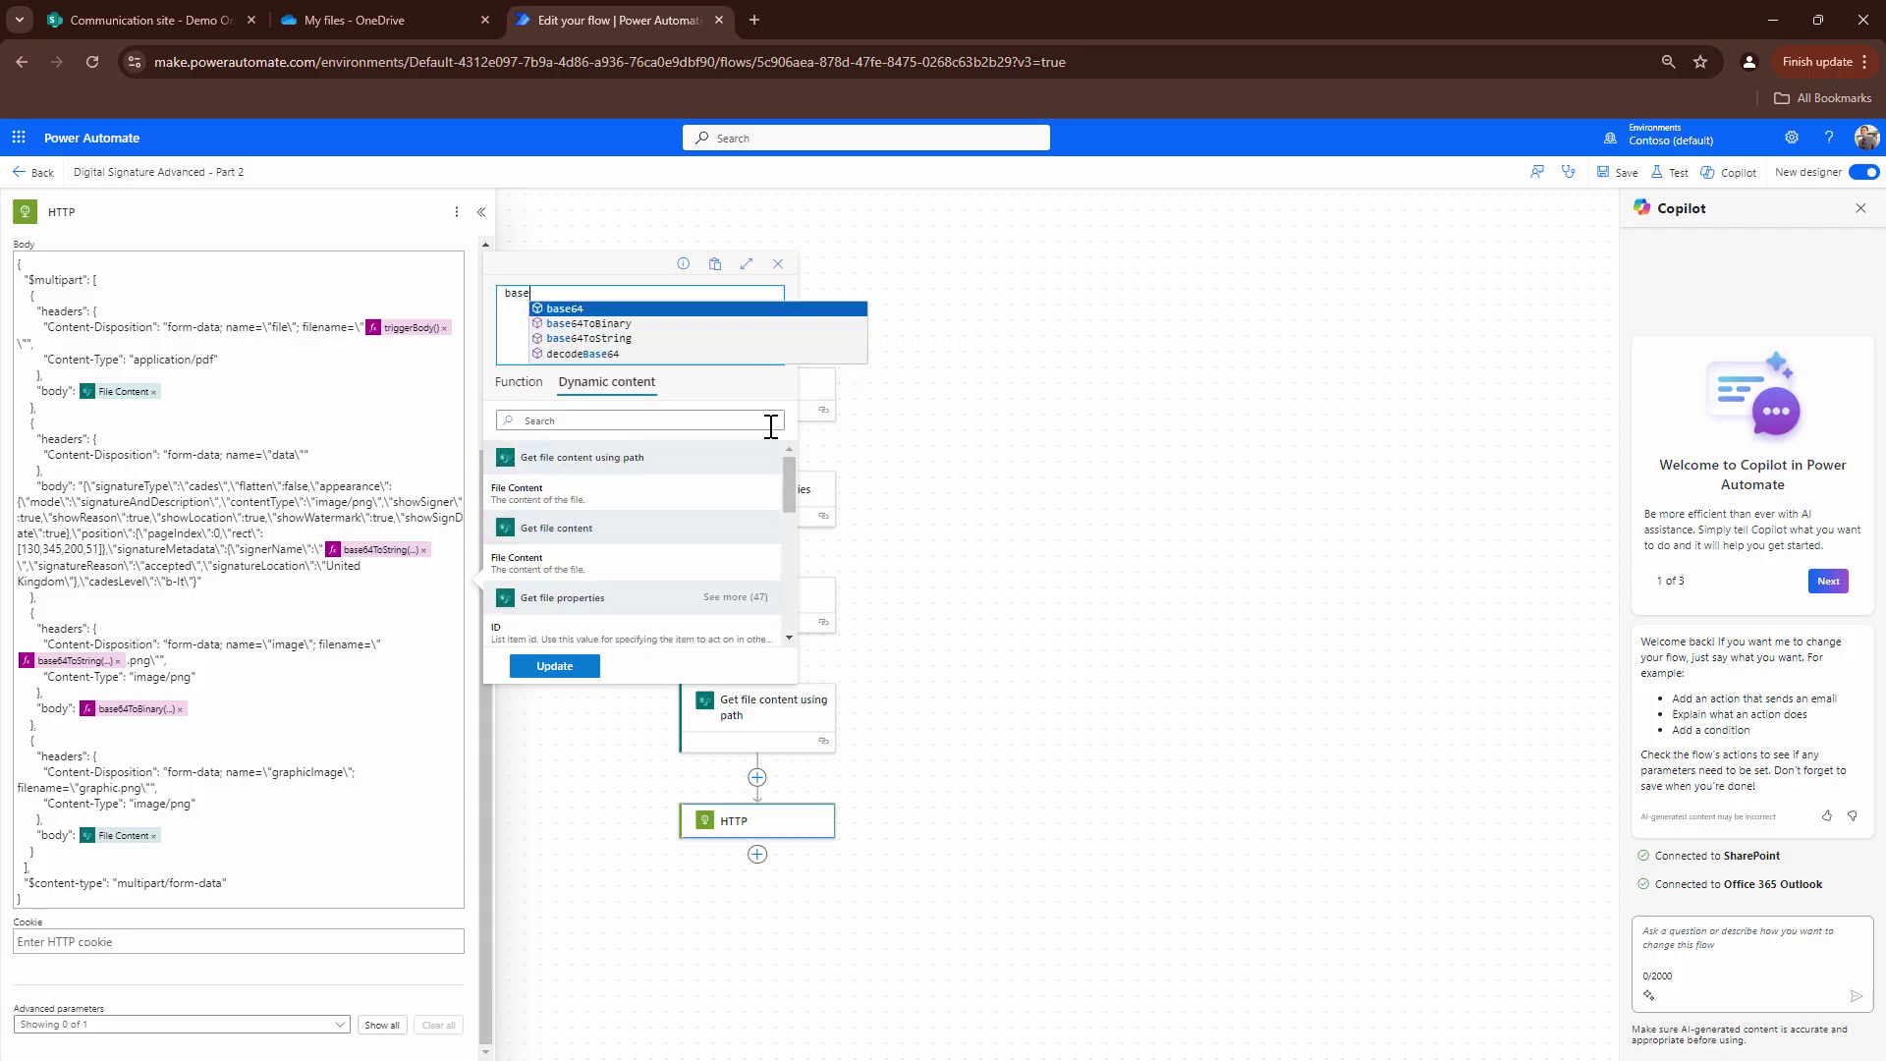
key(Down)
key(Down)
key(Up)
key(Return)
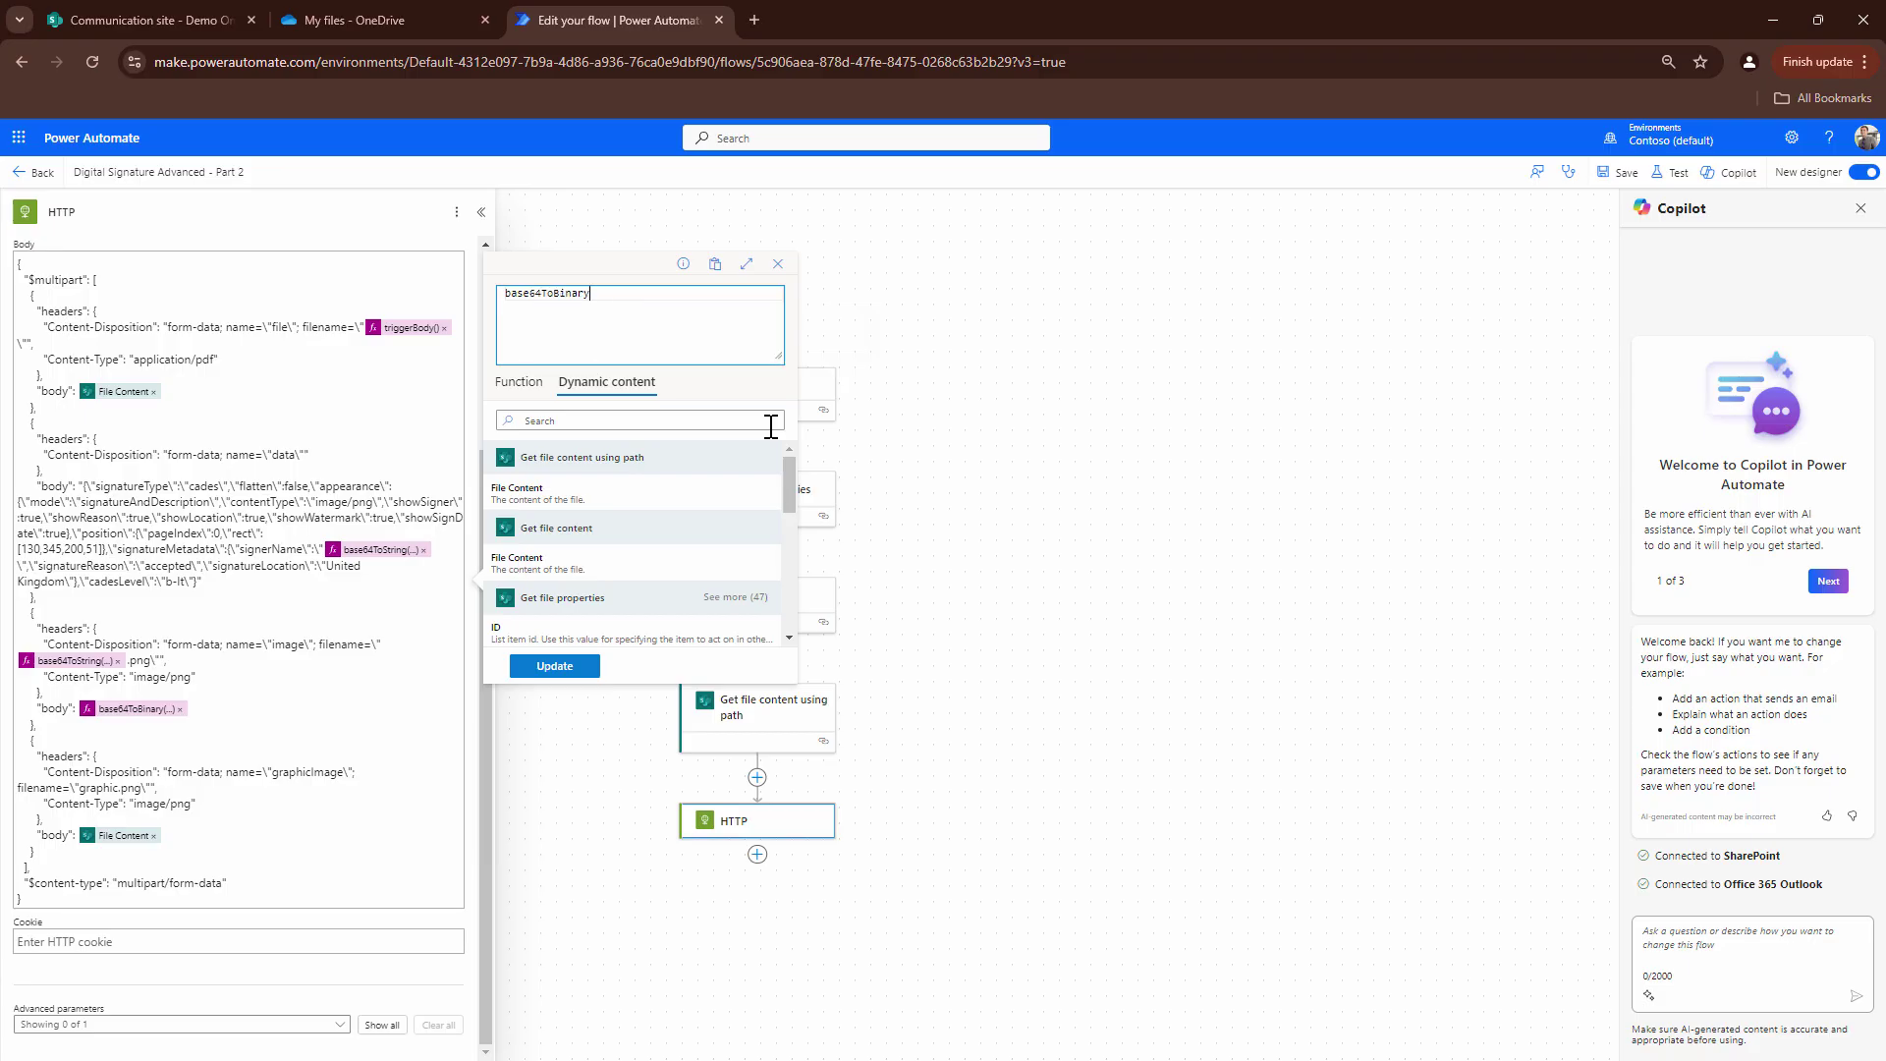
text(()
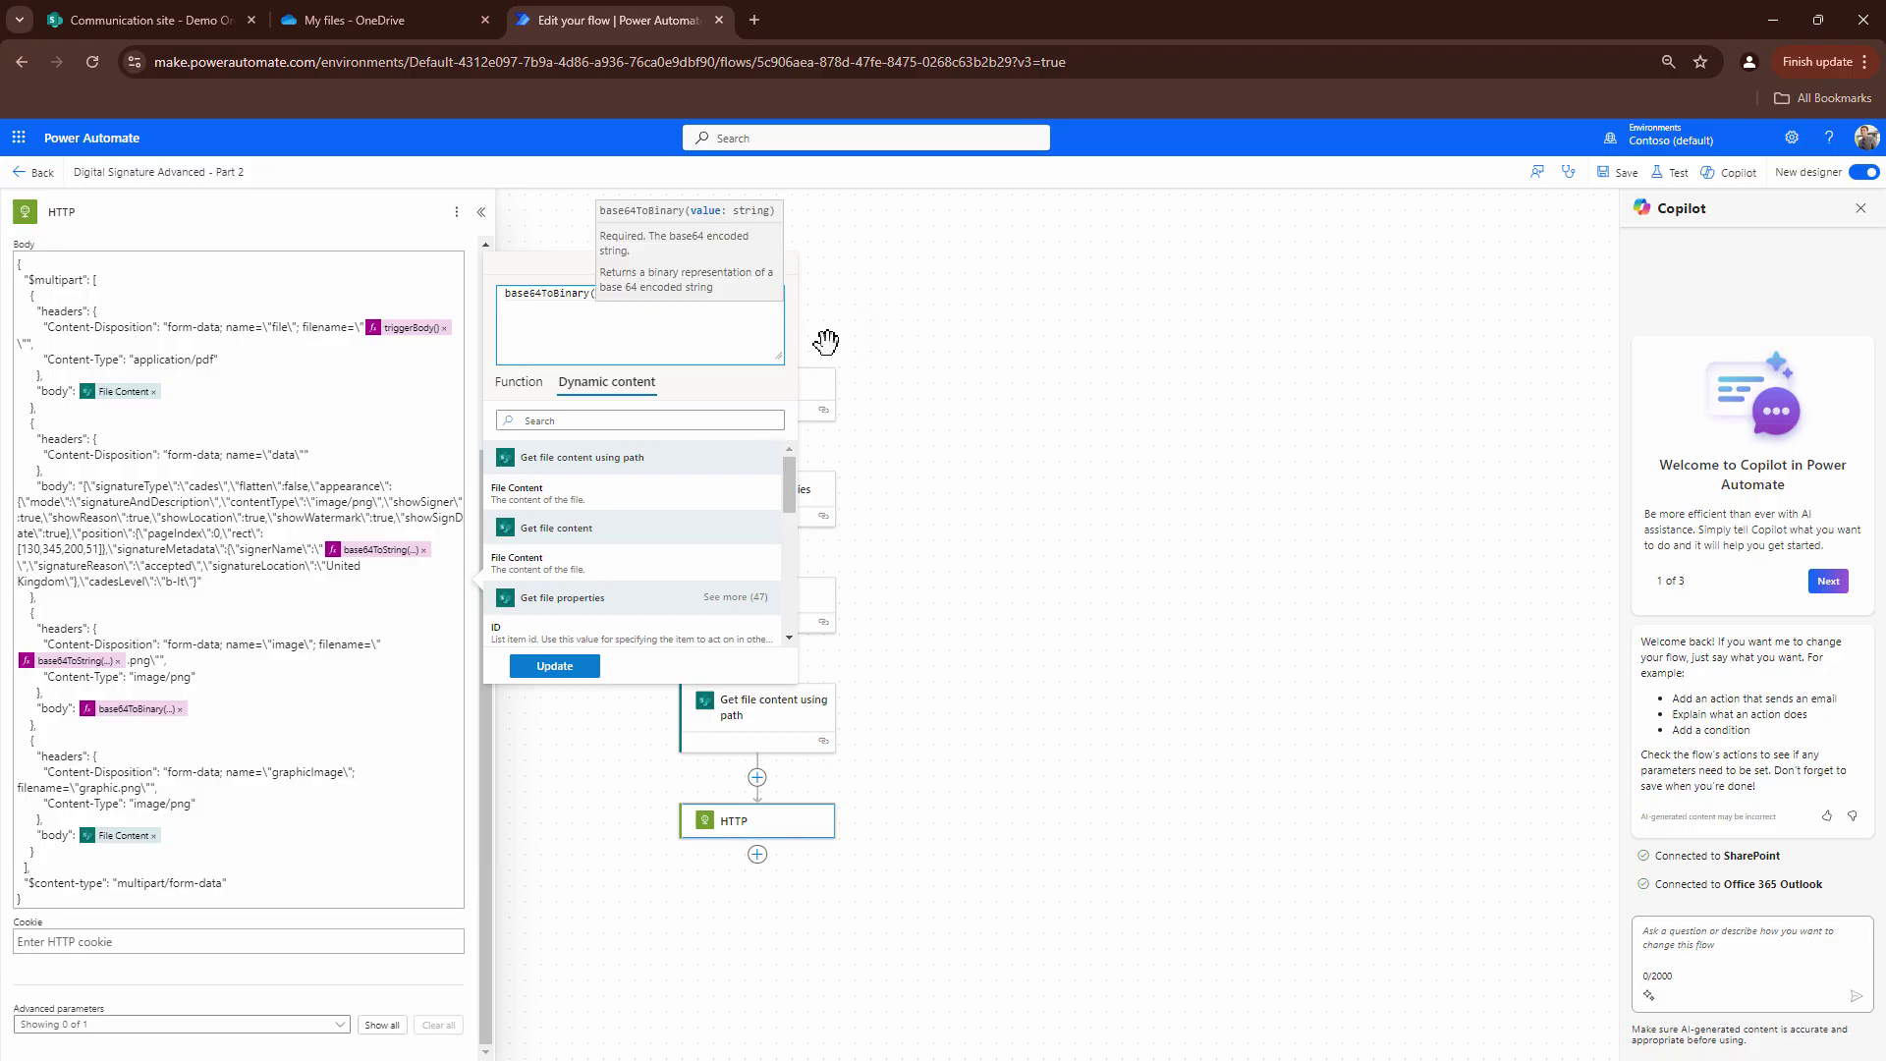
Fill the call with the manual trigger's Signature contentBytes and apply the expression
scroll(703, 525, down, 3)
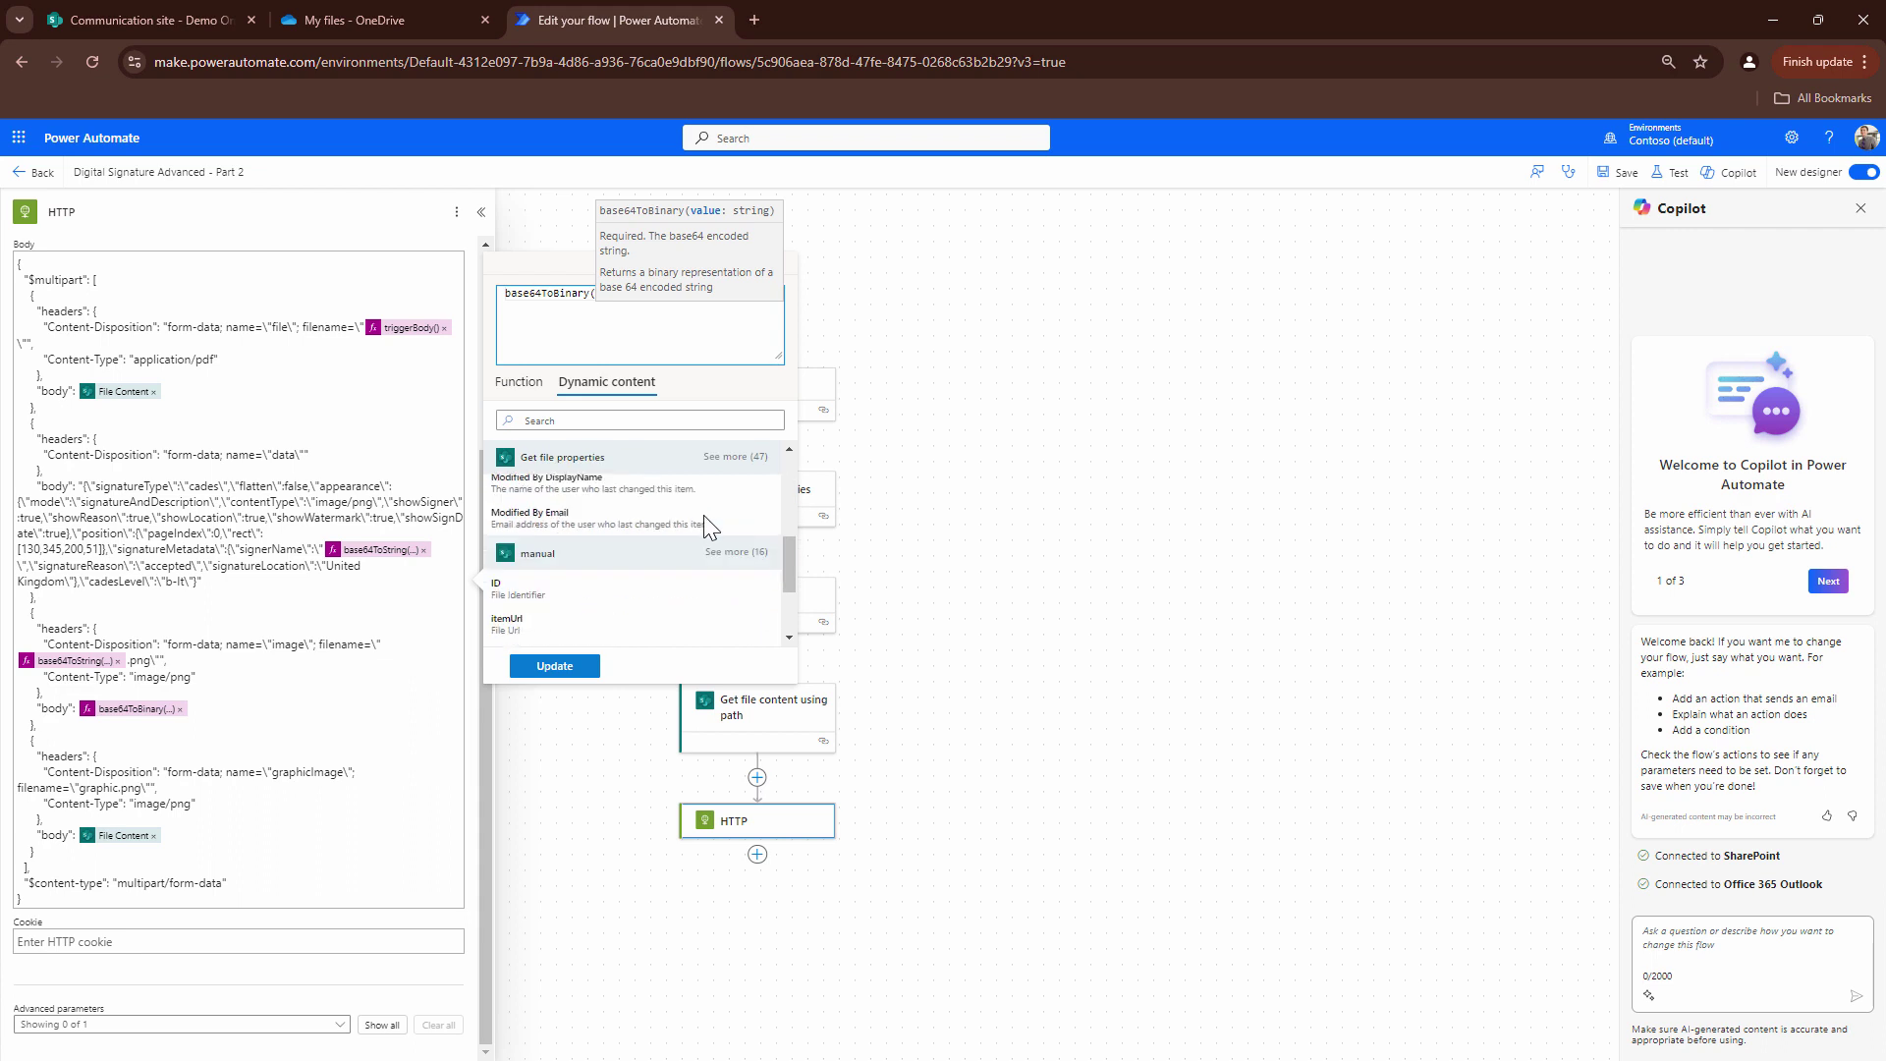
click(738, 552)
scroll(631, 585, up, 3)
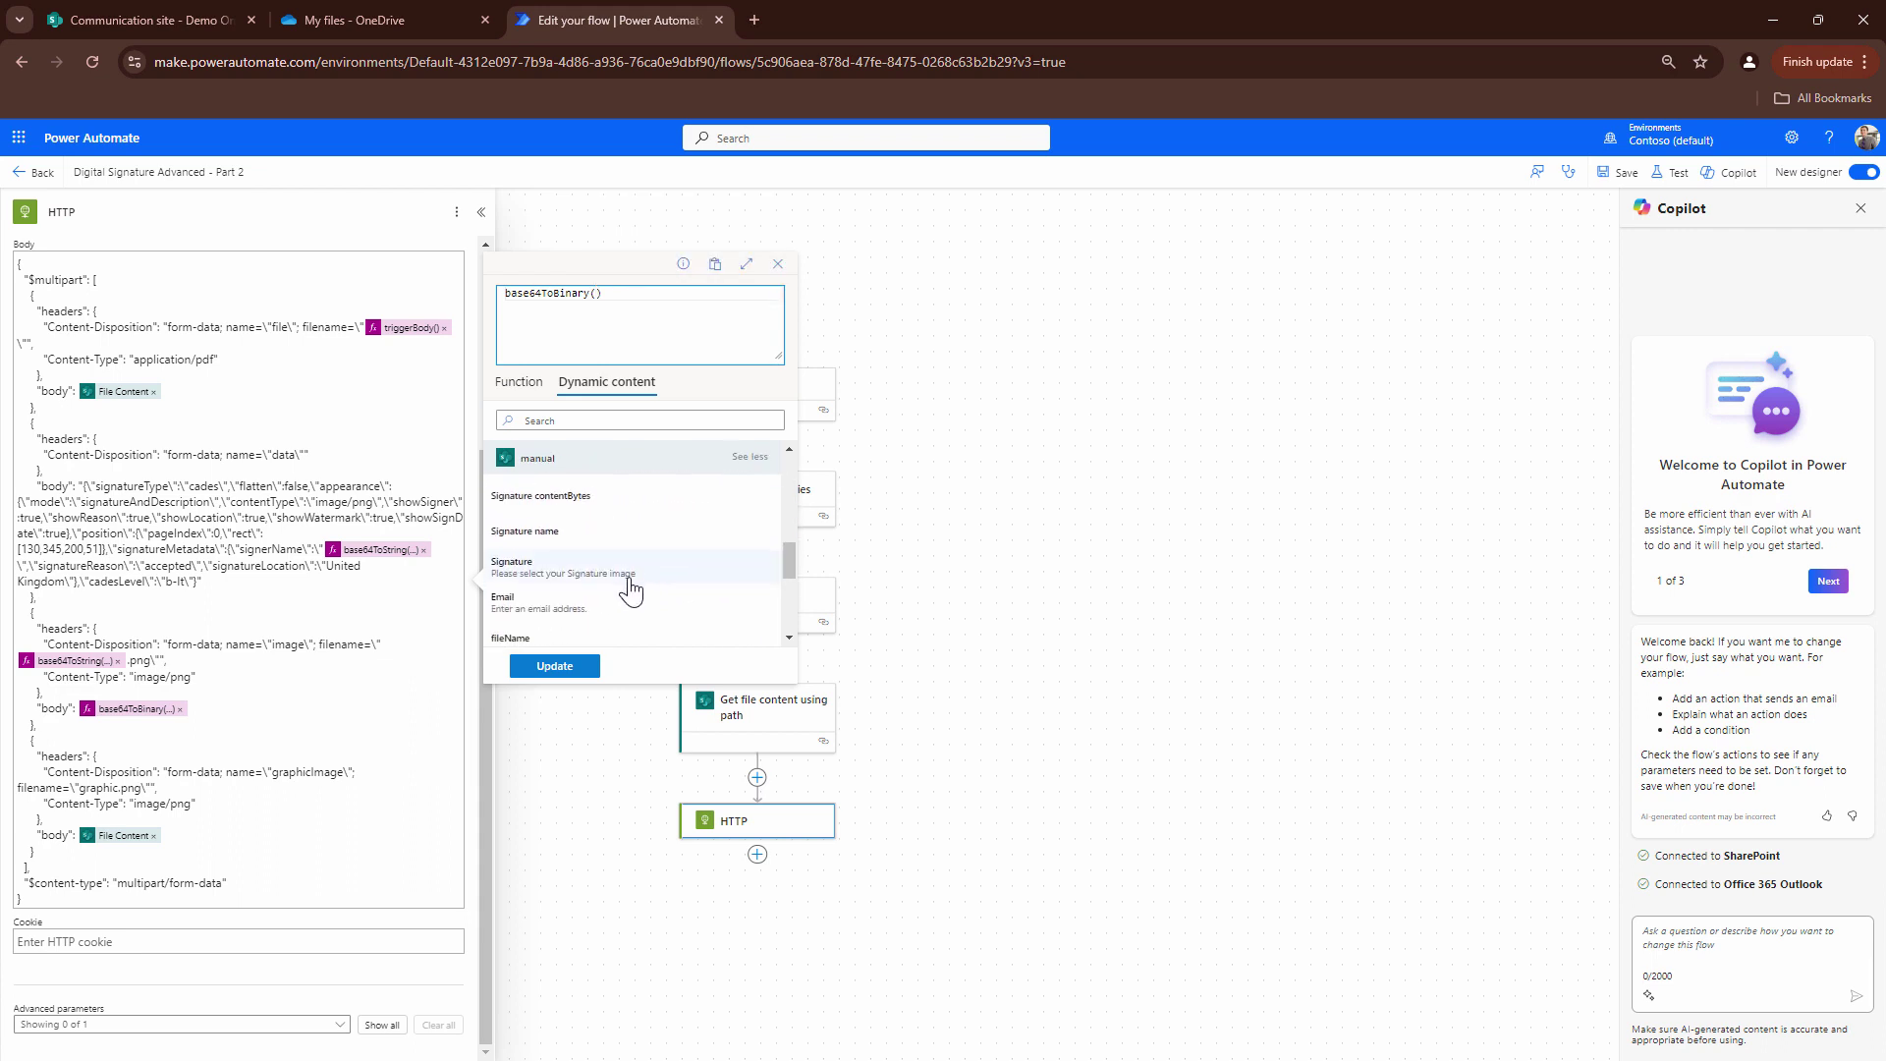
scroll(631, 589, down, 2)
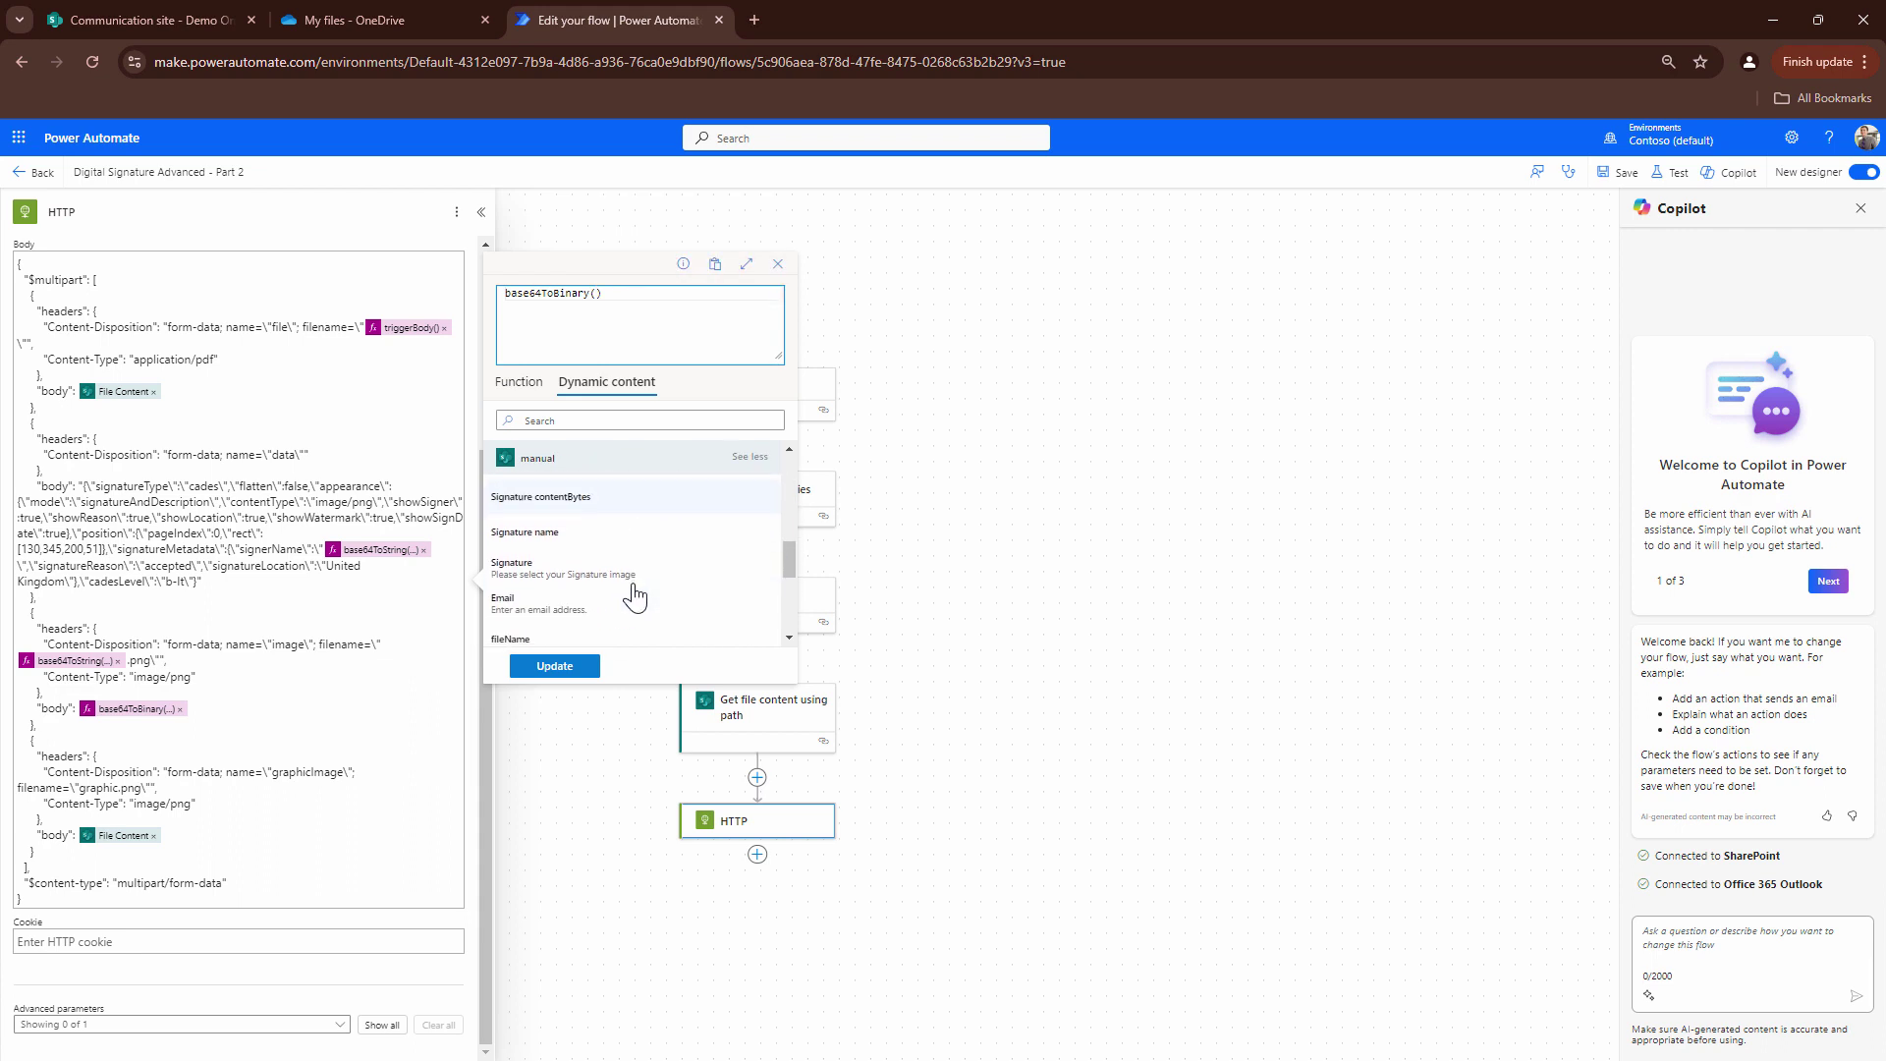
click(625, 501)
click(554, 666)
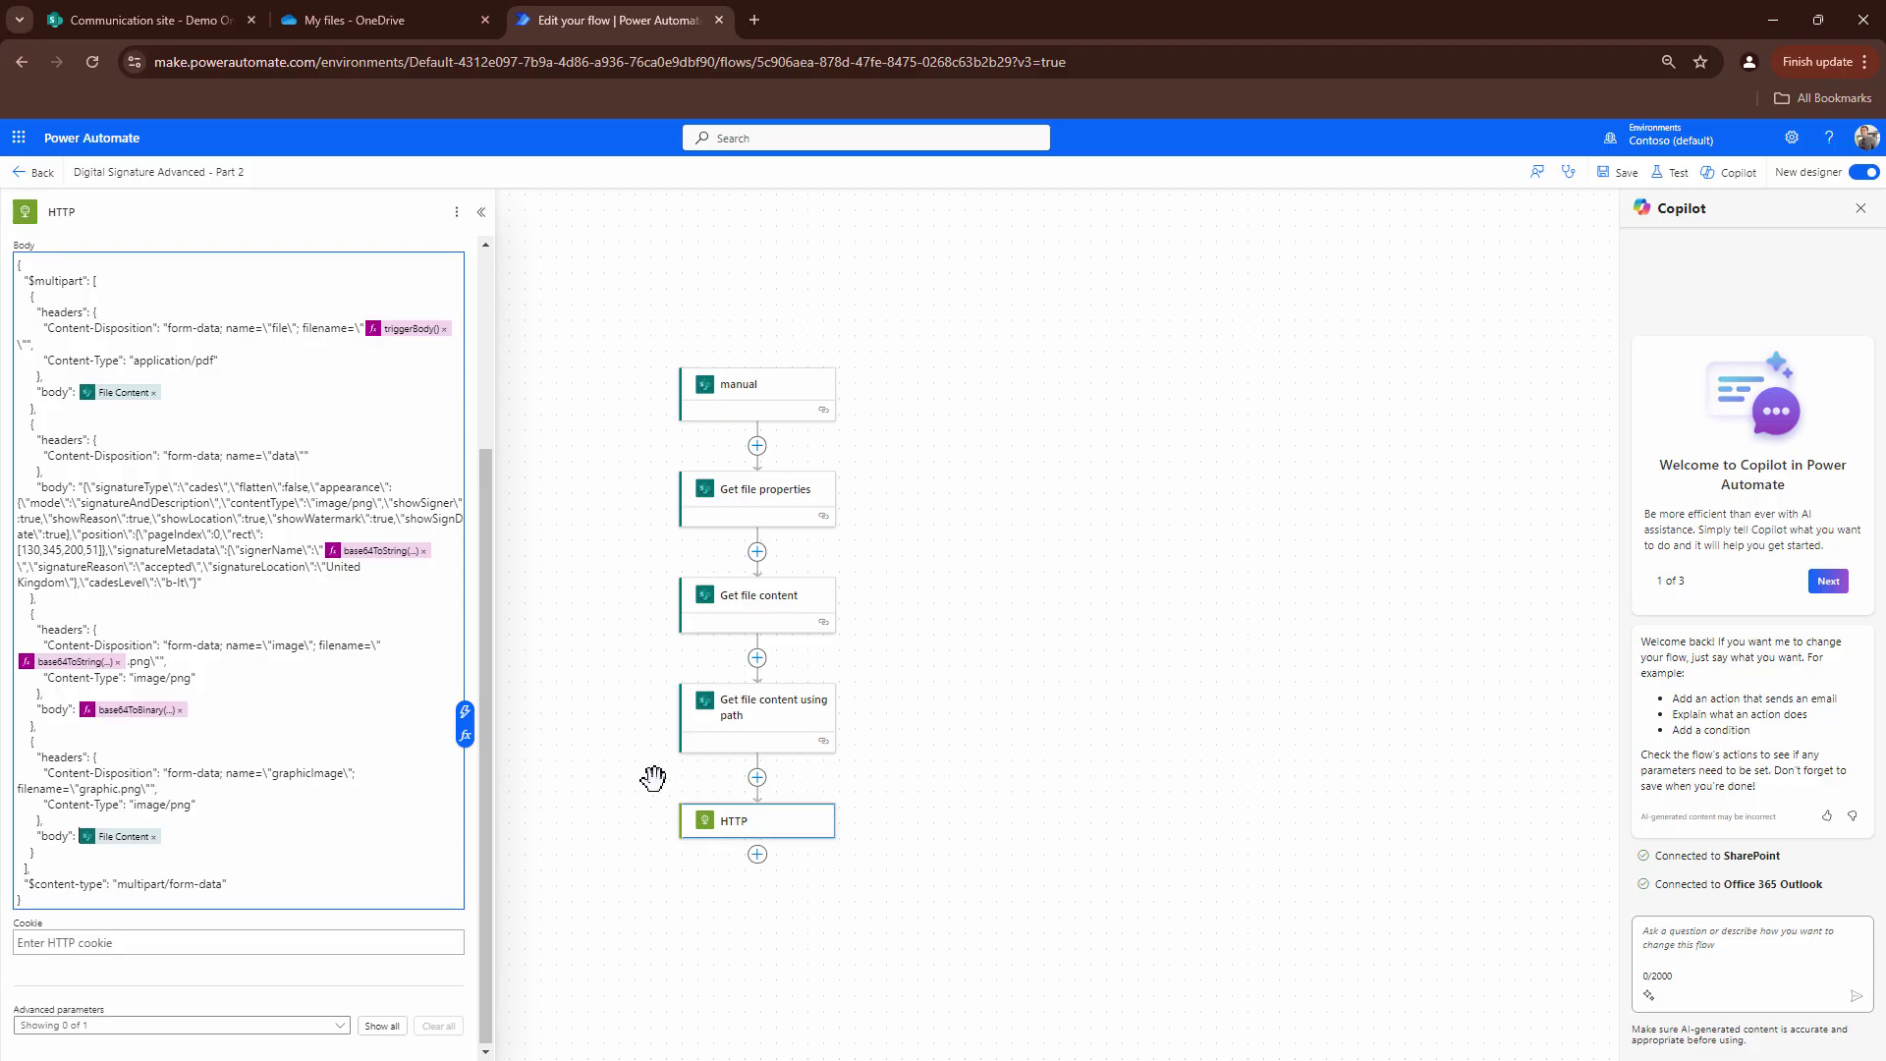
In the Get file content using path step, browse SharePoint into the Signature Images folder
click(789, 609)
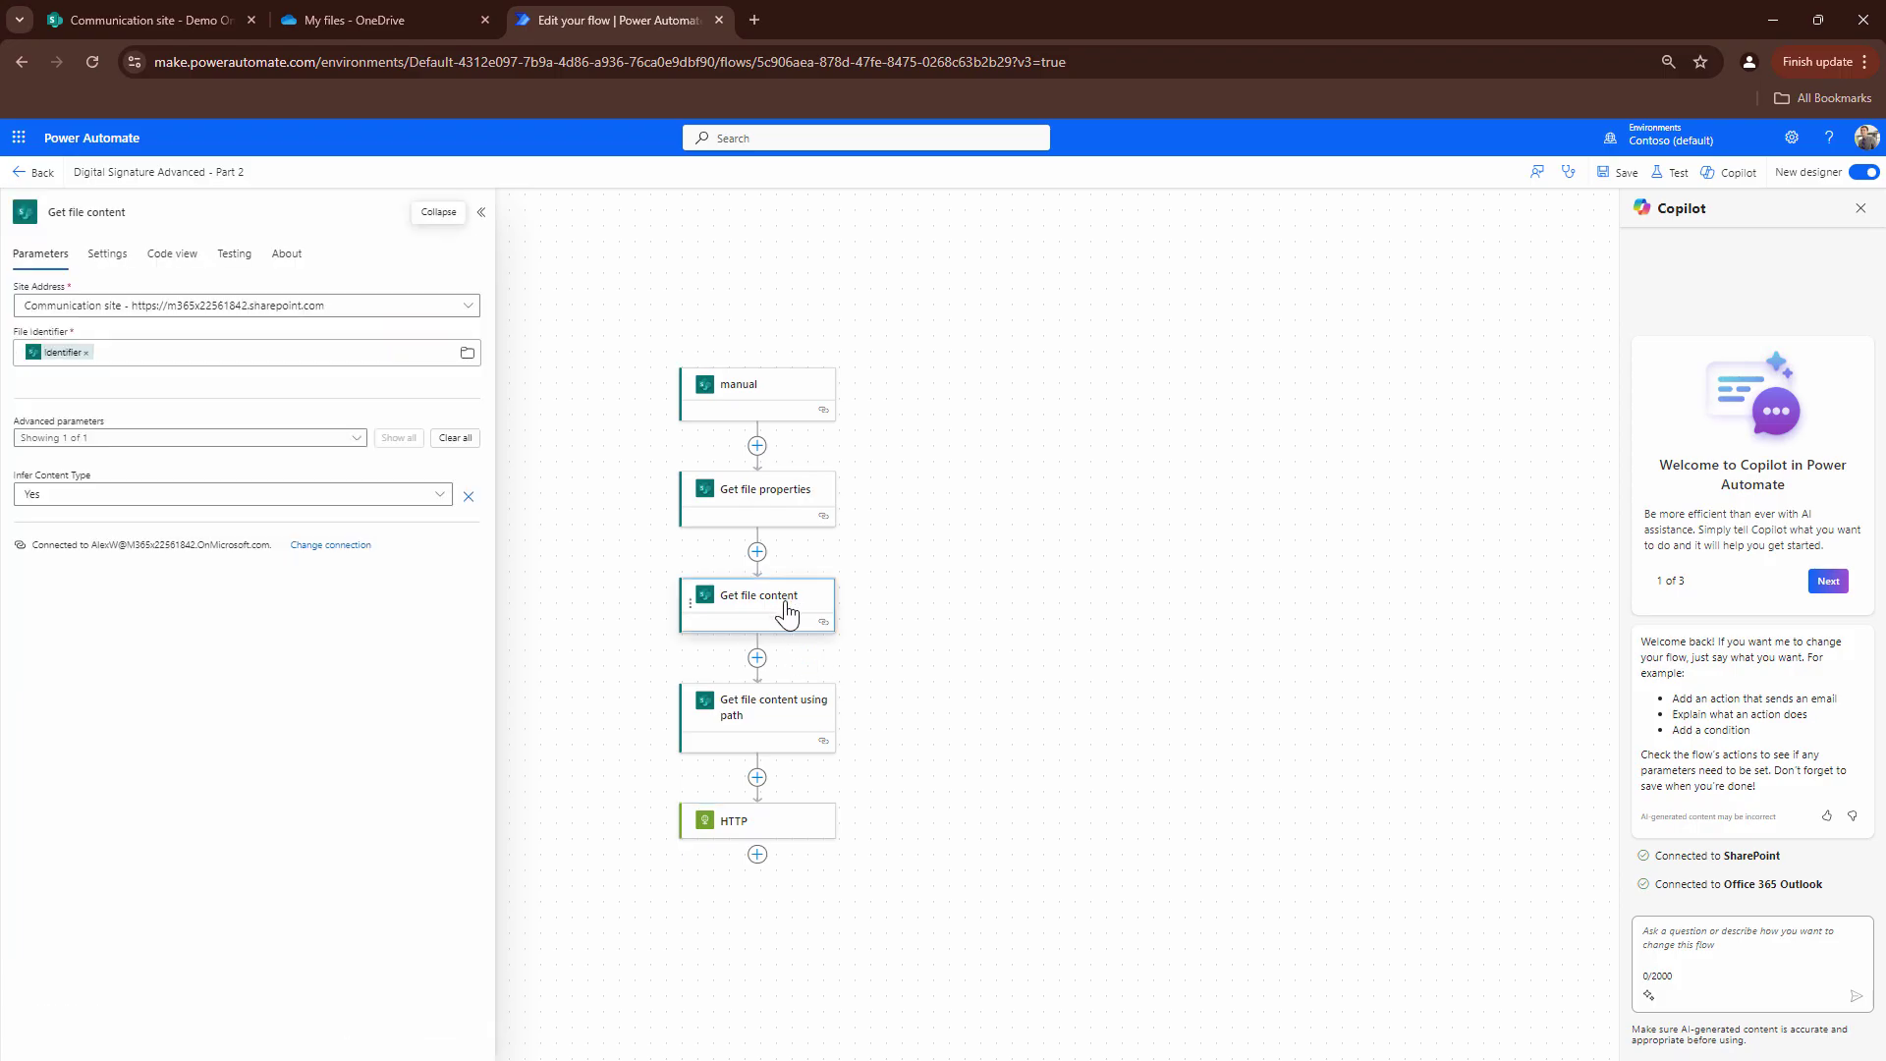
click(782, 734)
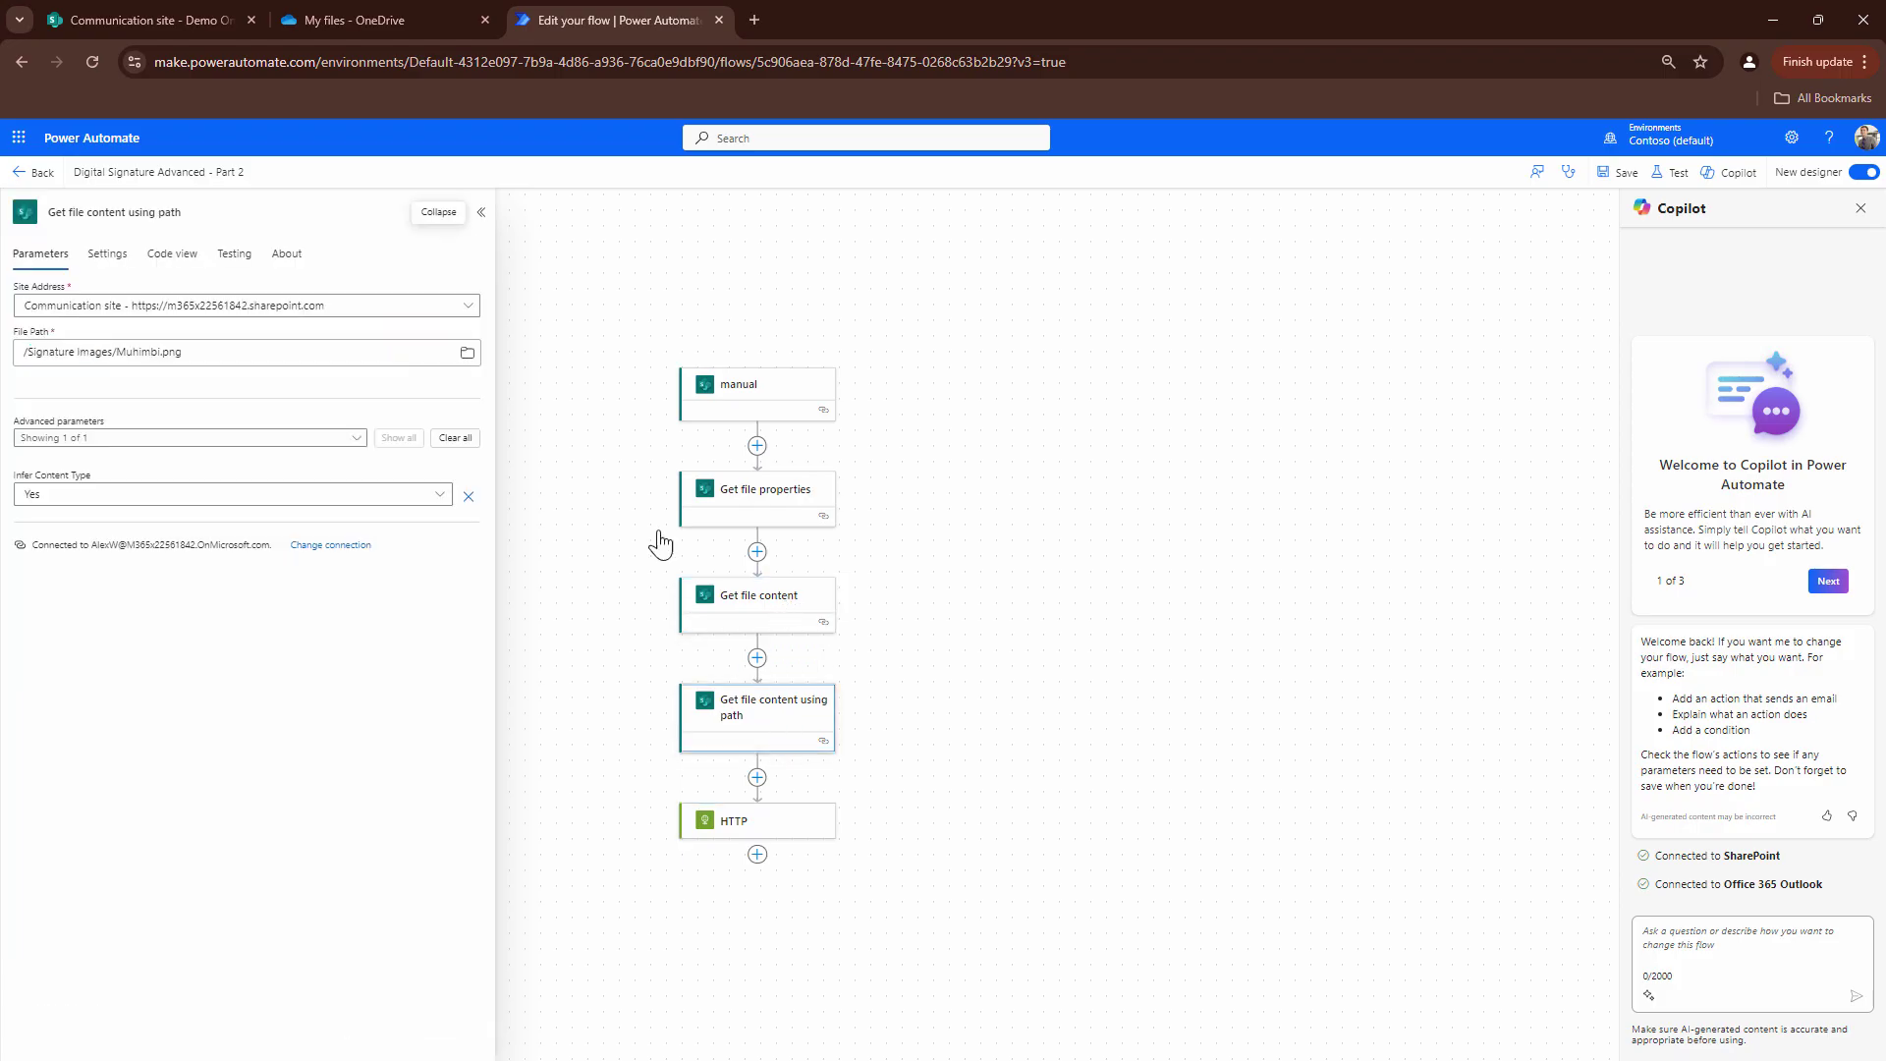
click(467, 352)
scroll(442, 600, down, 4)
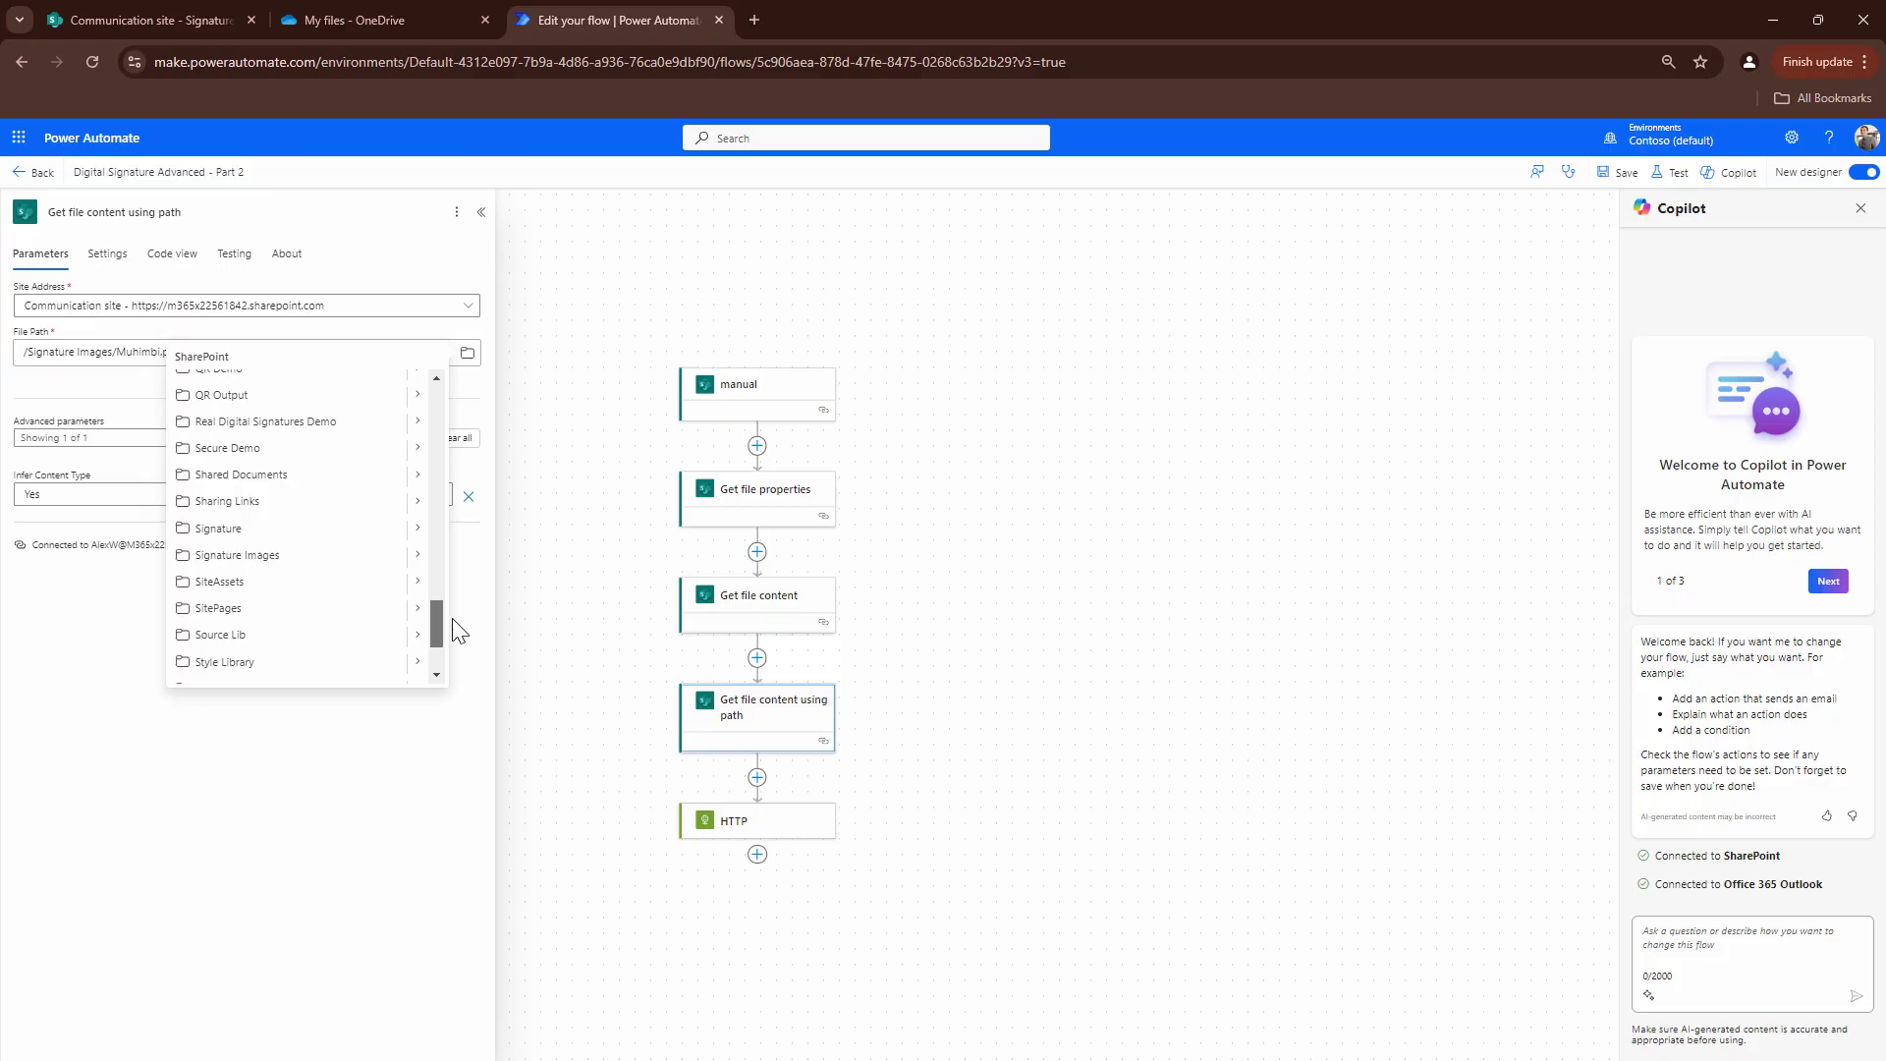
click(417, 555)
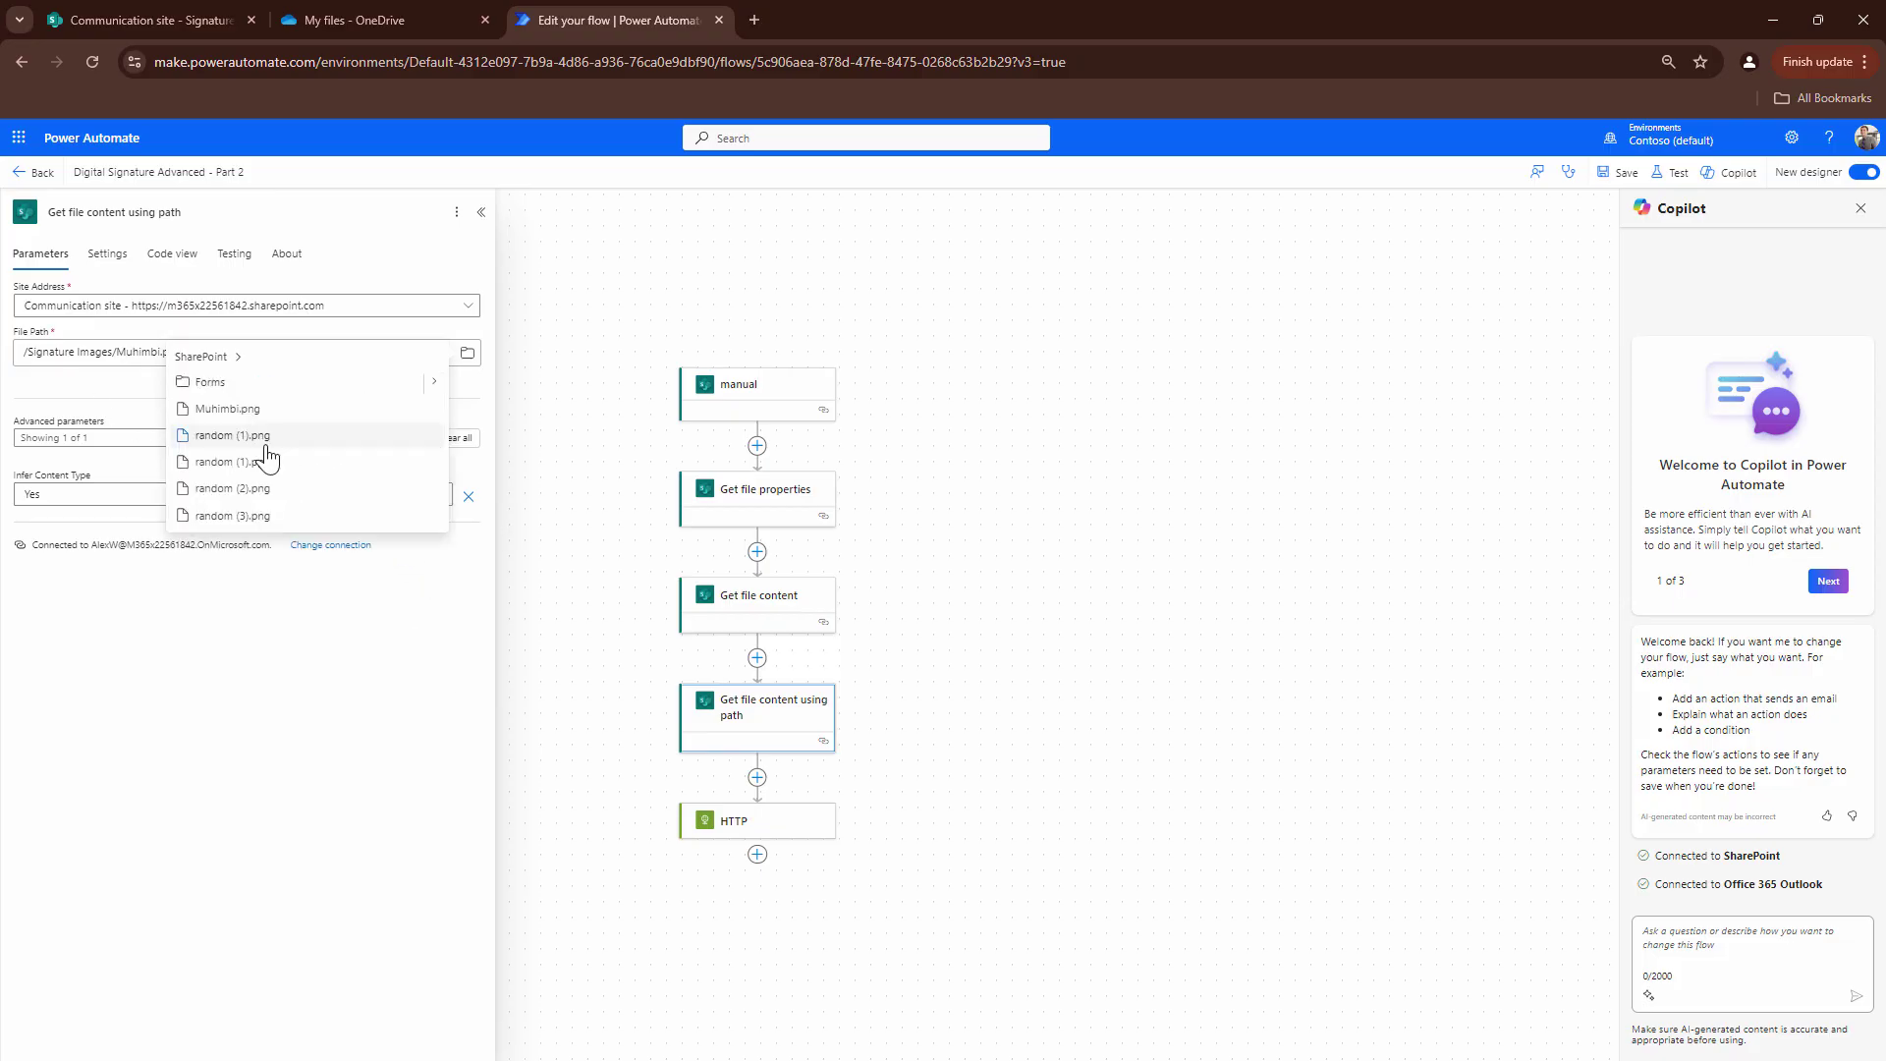
Set the file path to /Signature Images/random (1).png, then inspect the HTTP body's triggerBody() filename expression
click(232, 435)
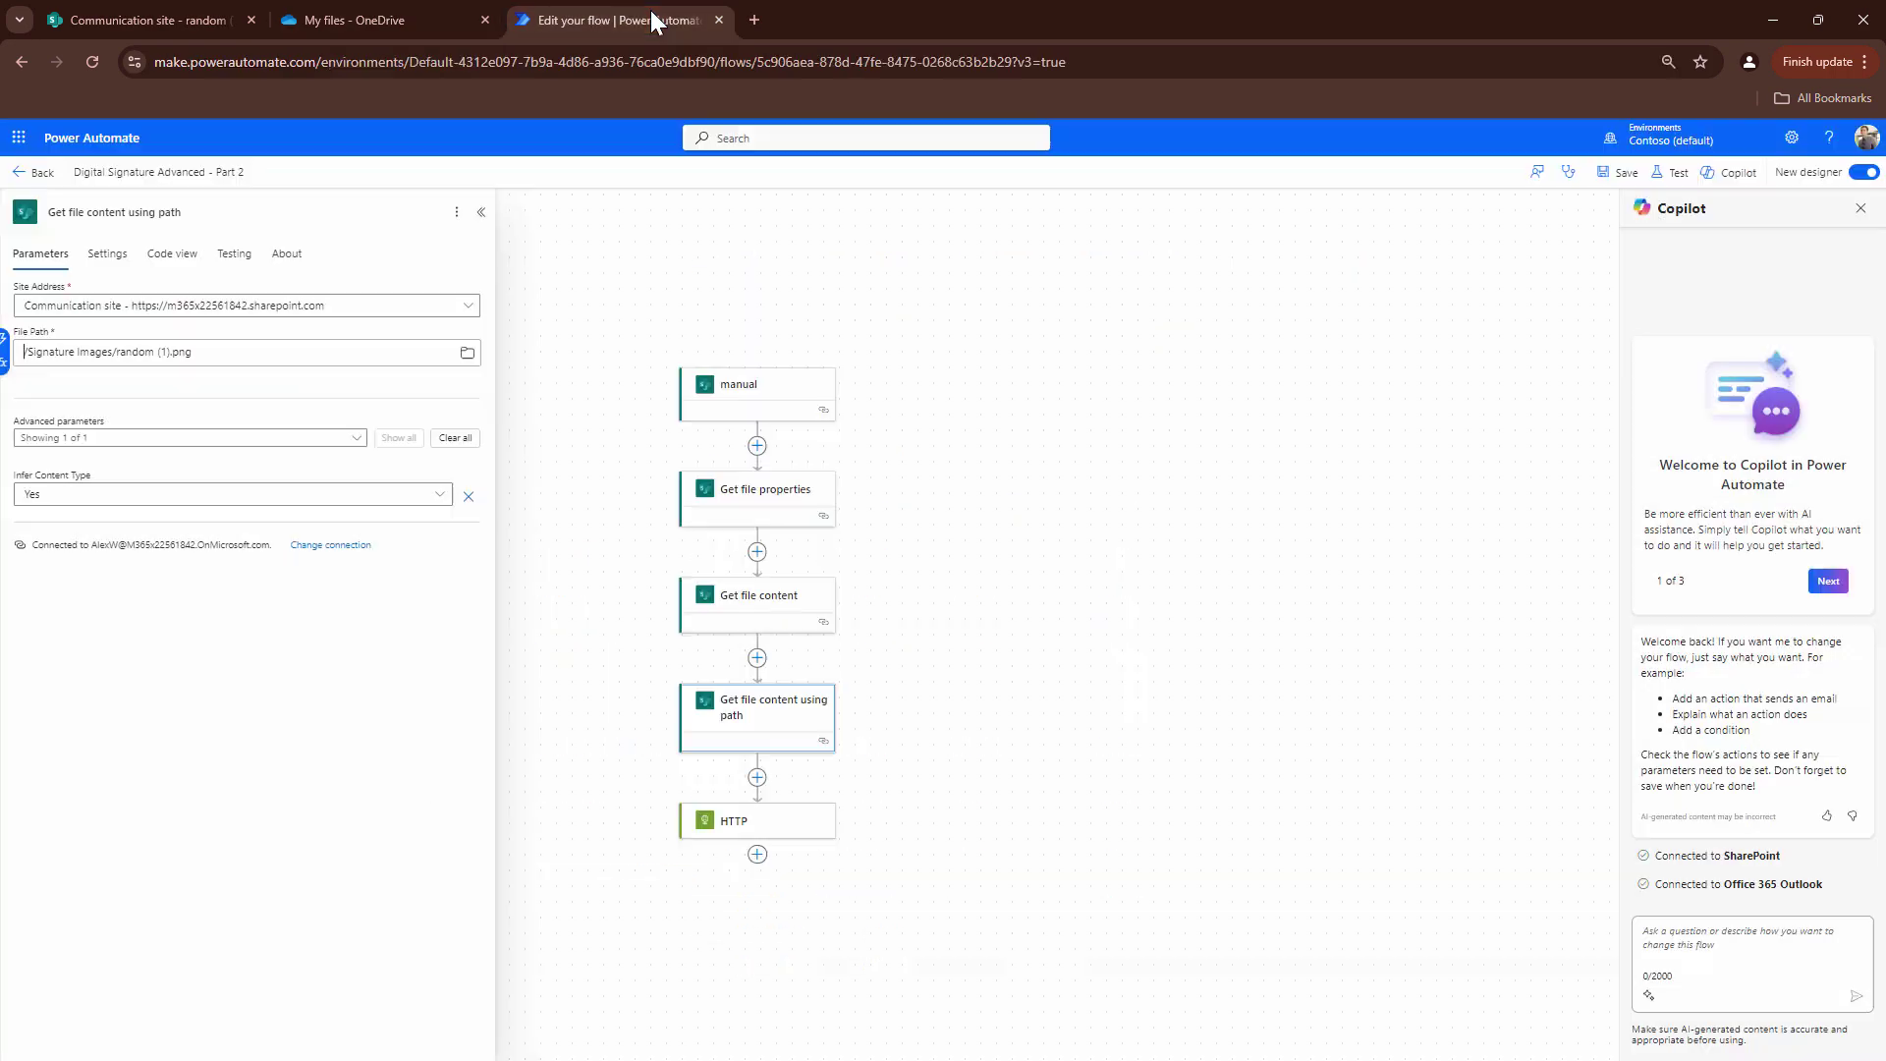
click(741, 830)
scroll(295, 766, down, 5)
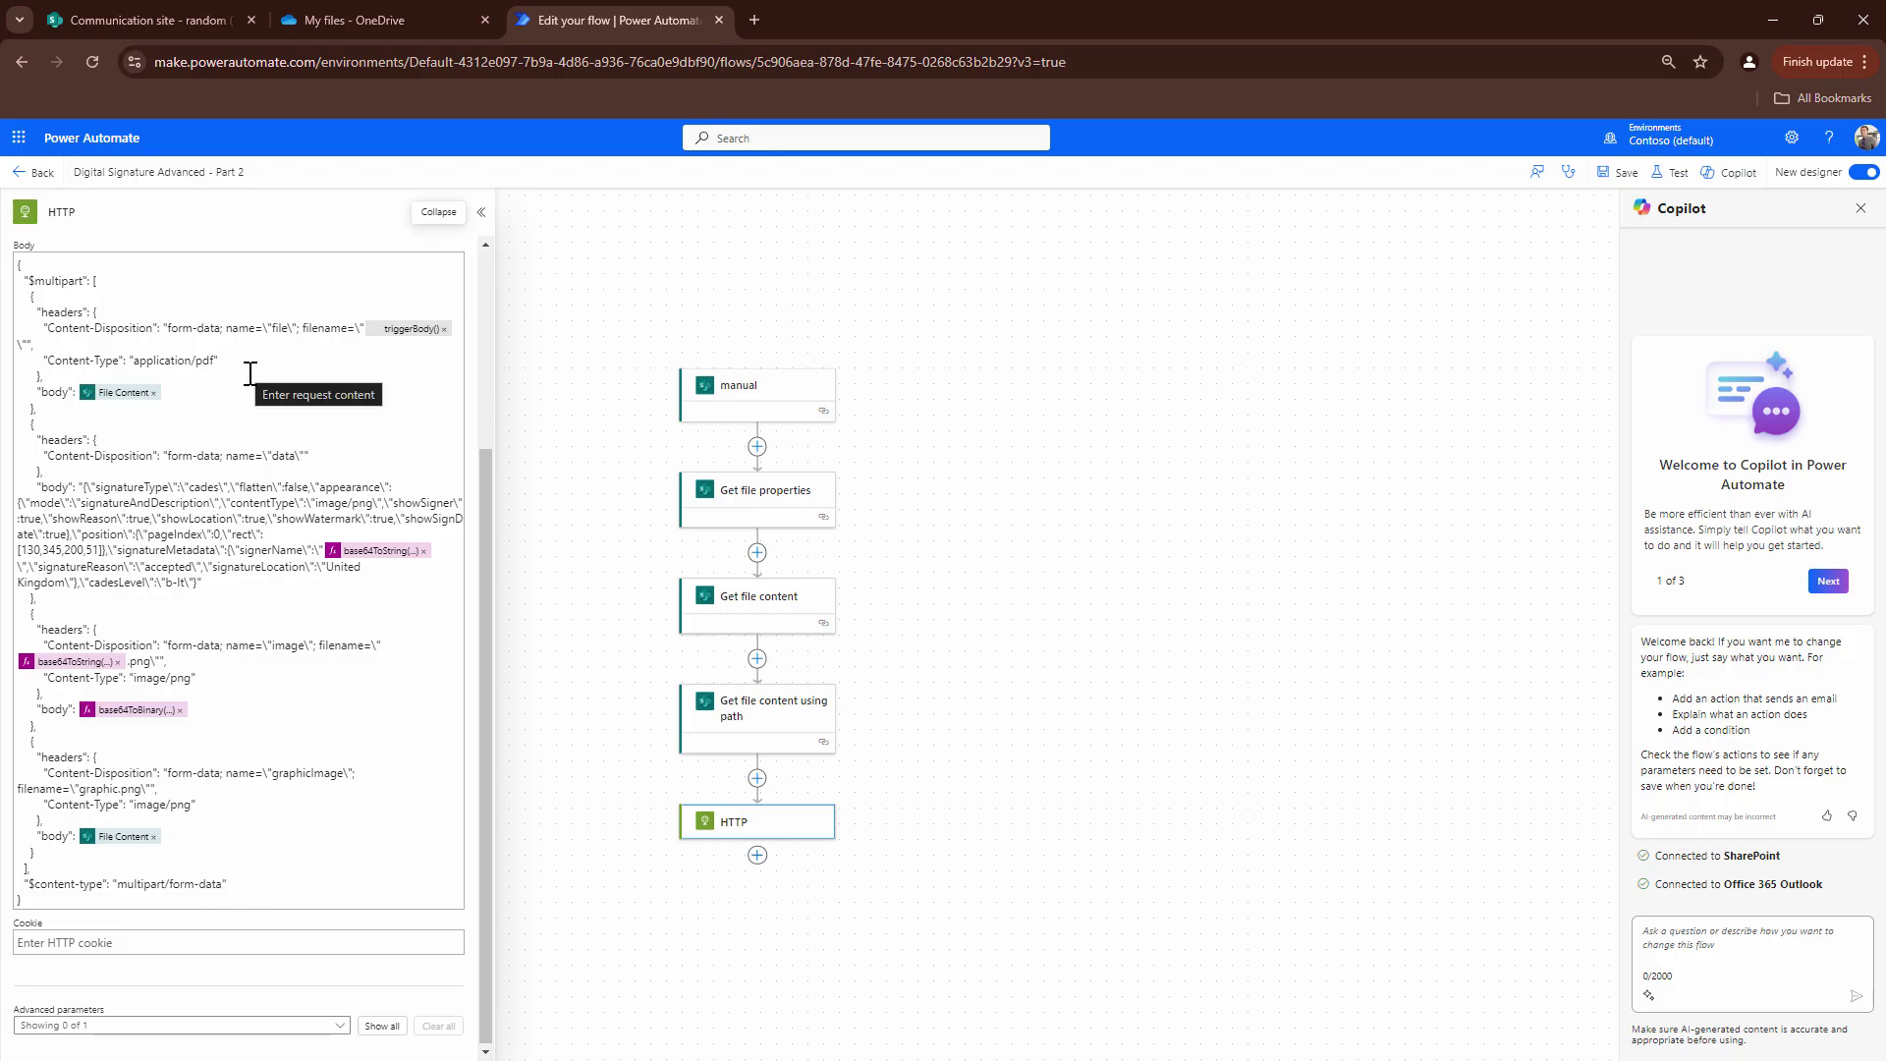
click(393, 330)
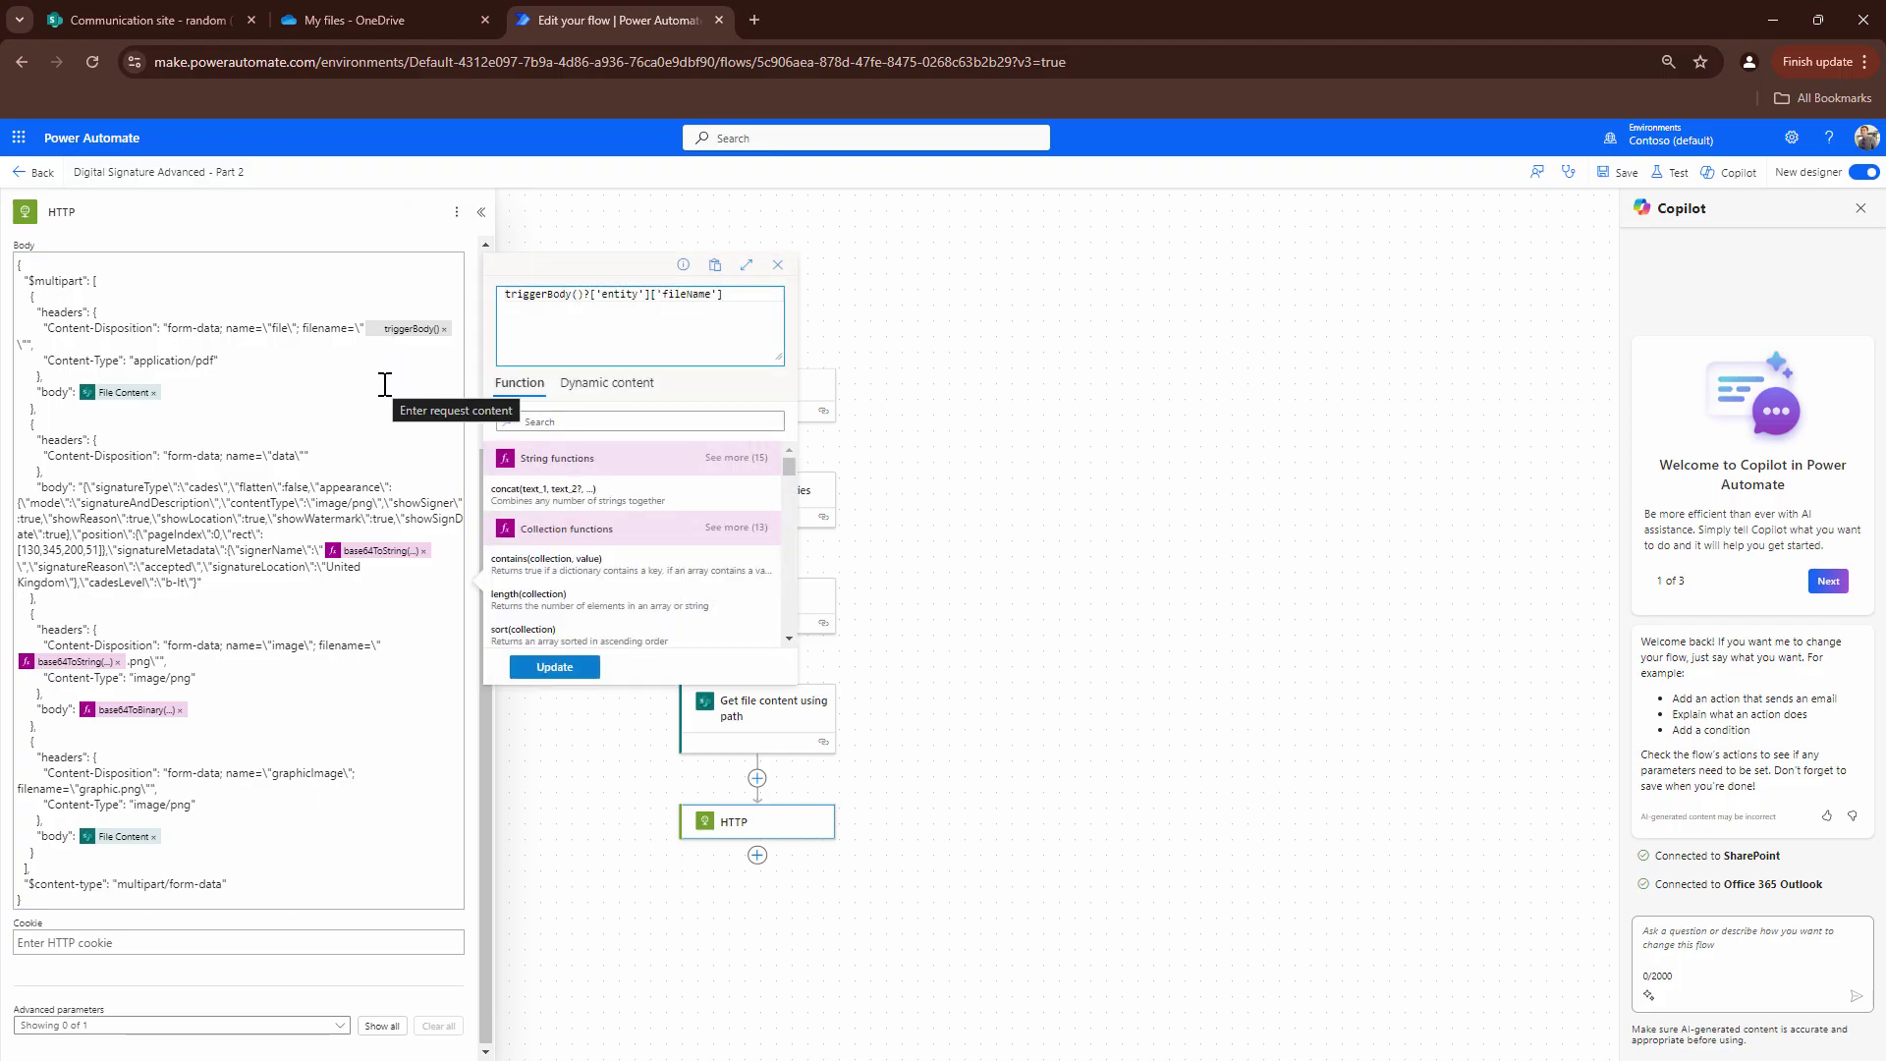
click(385, 384)
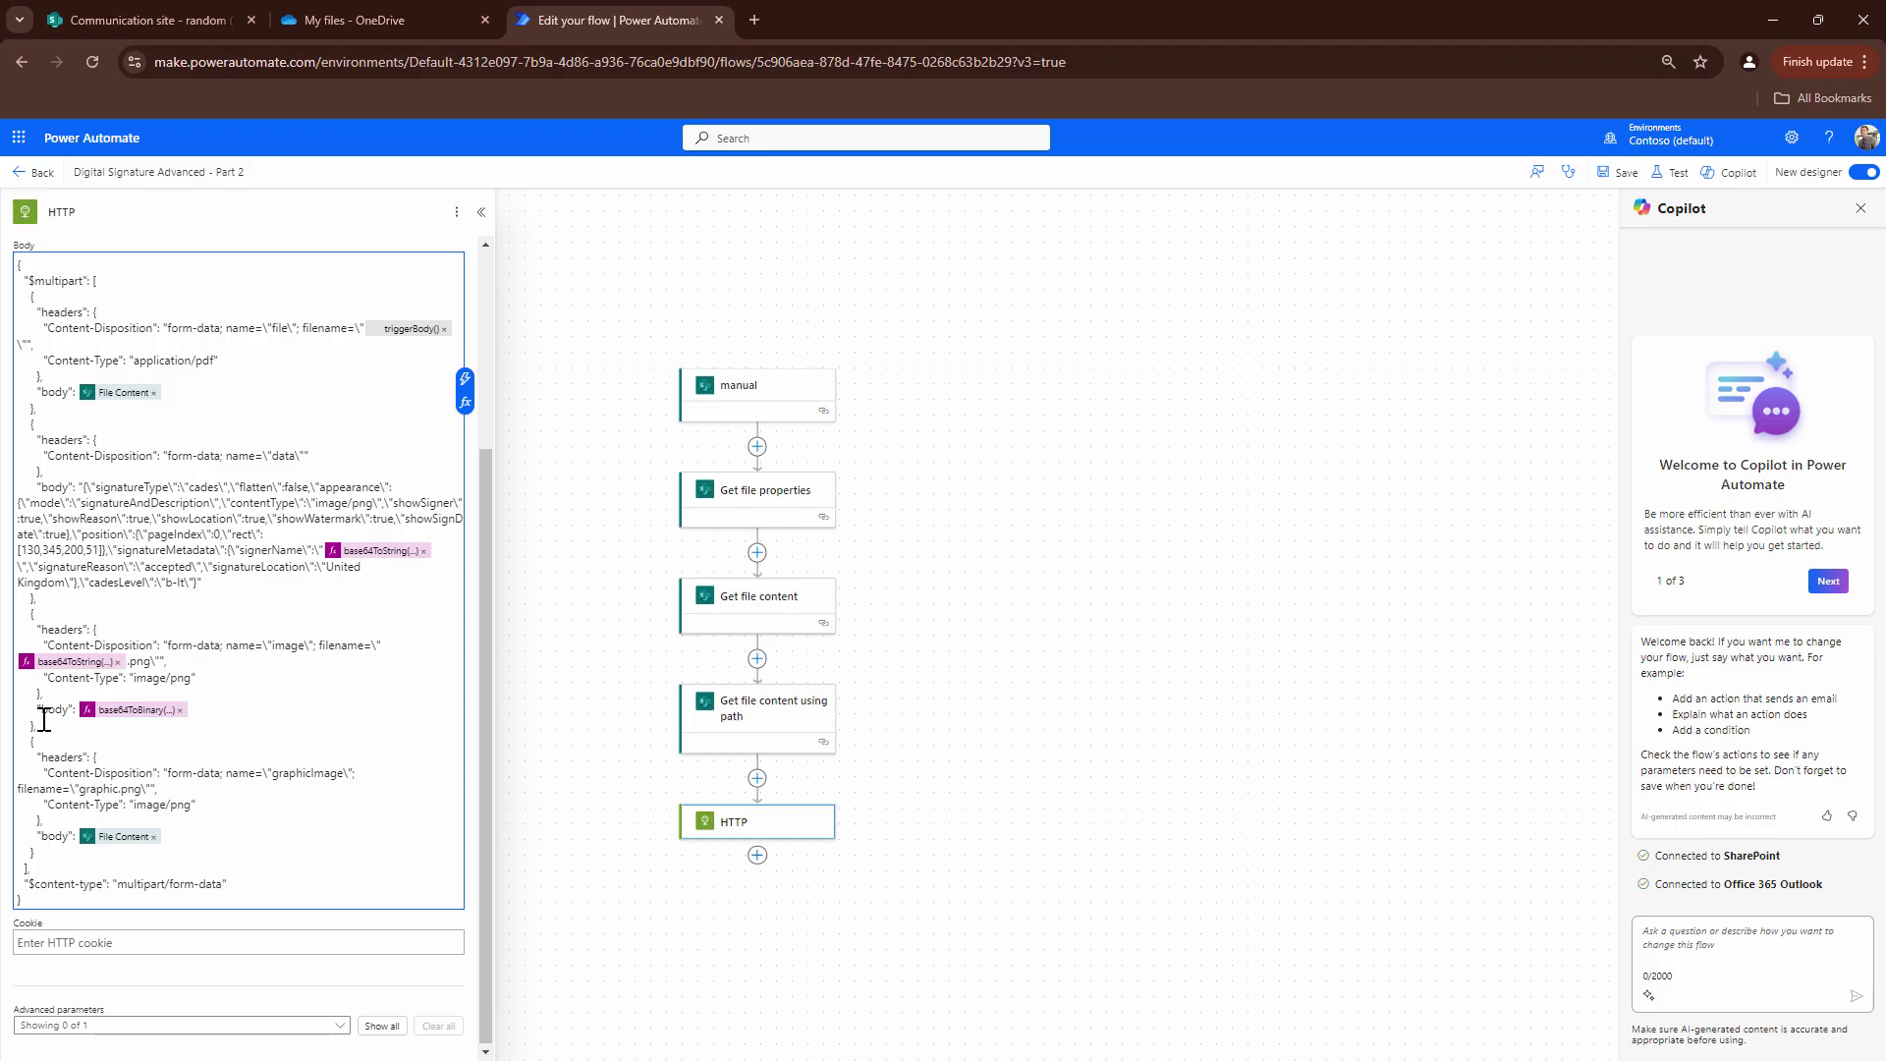
Add a Send an email (V2) action right after the HTTP step
click(757, 862)
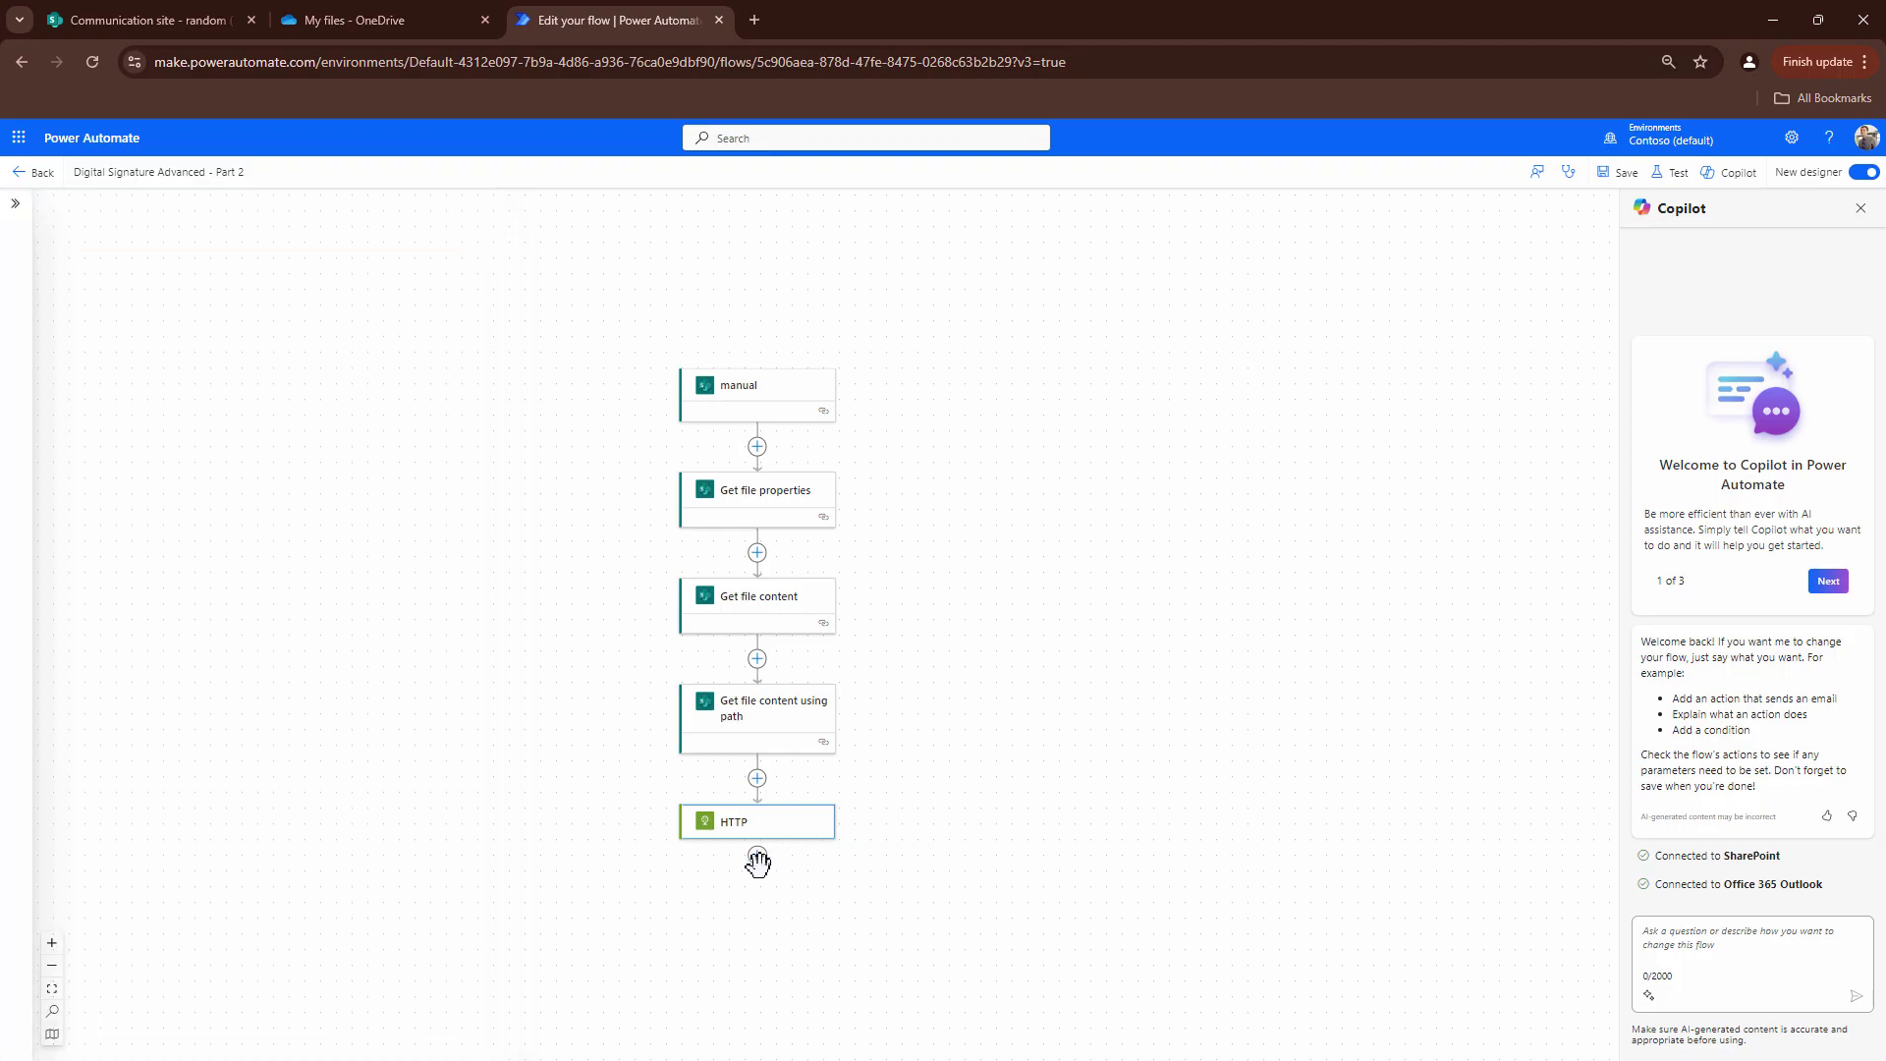
click(757, 856)
click(858, 851)
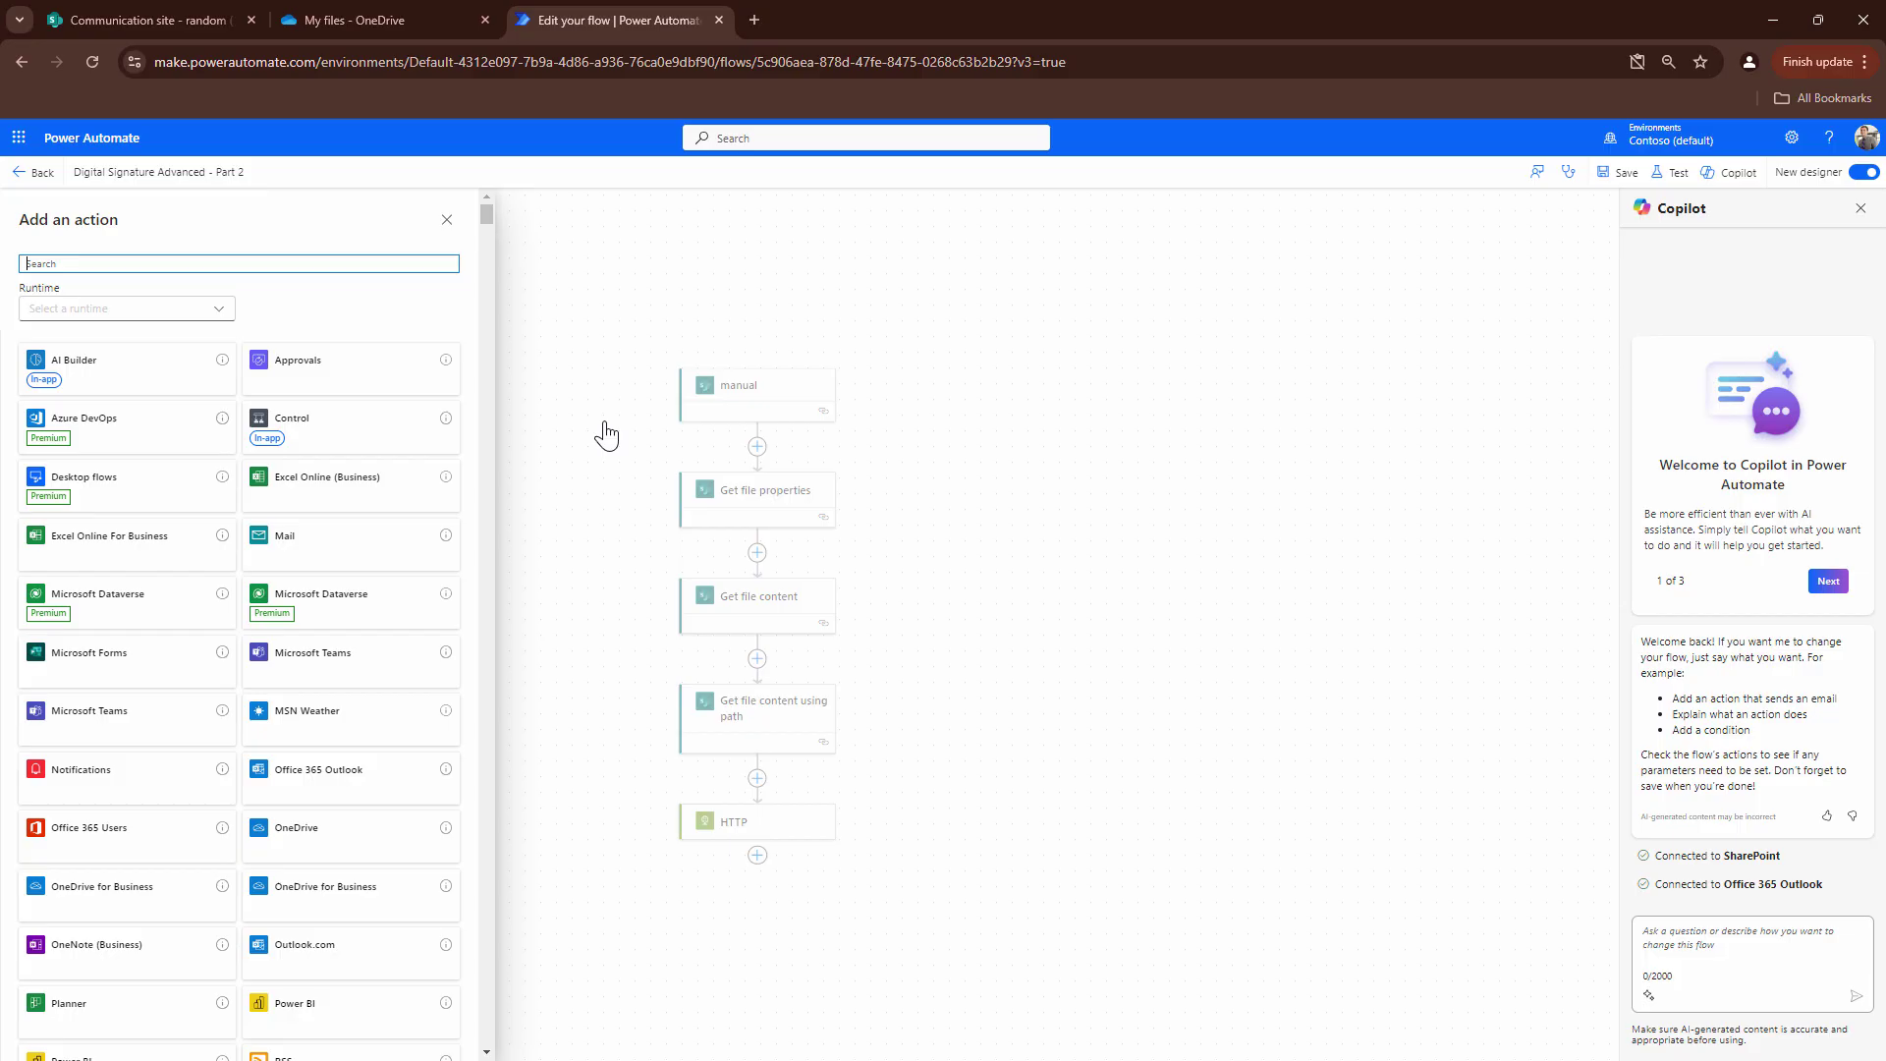
text(s)
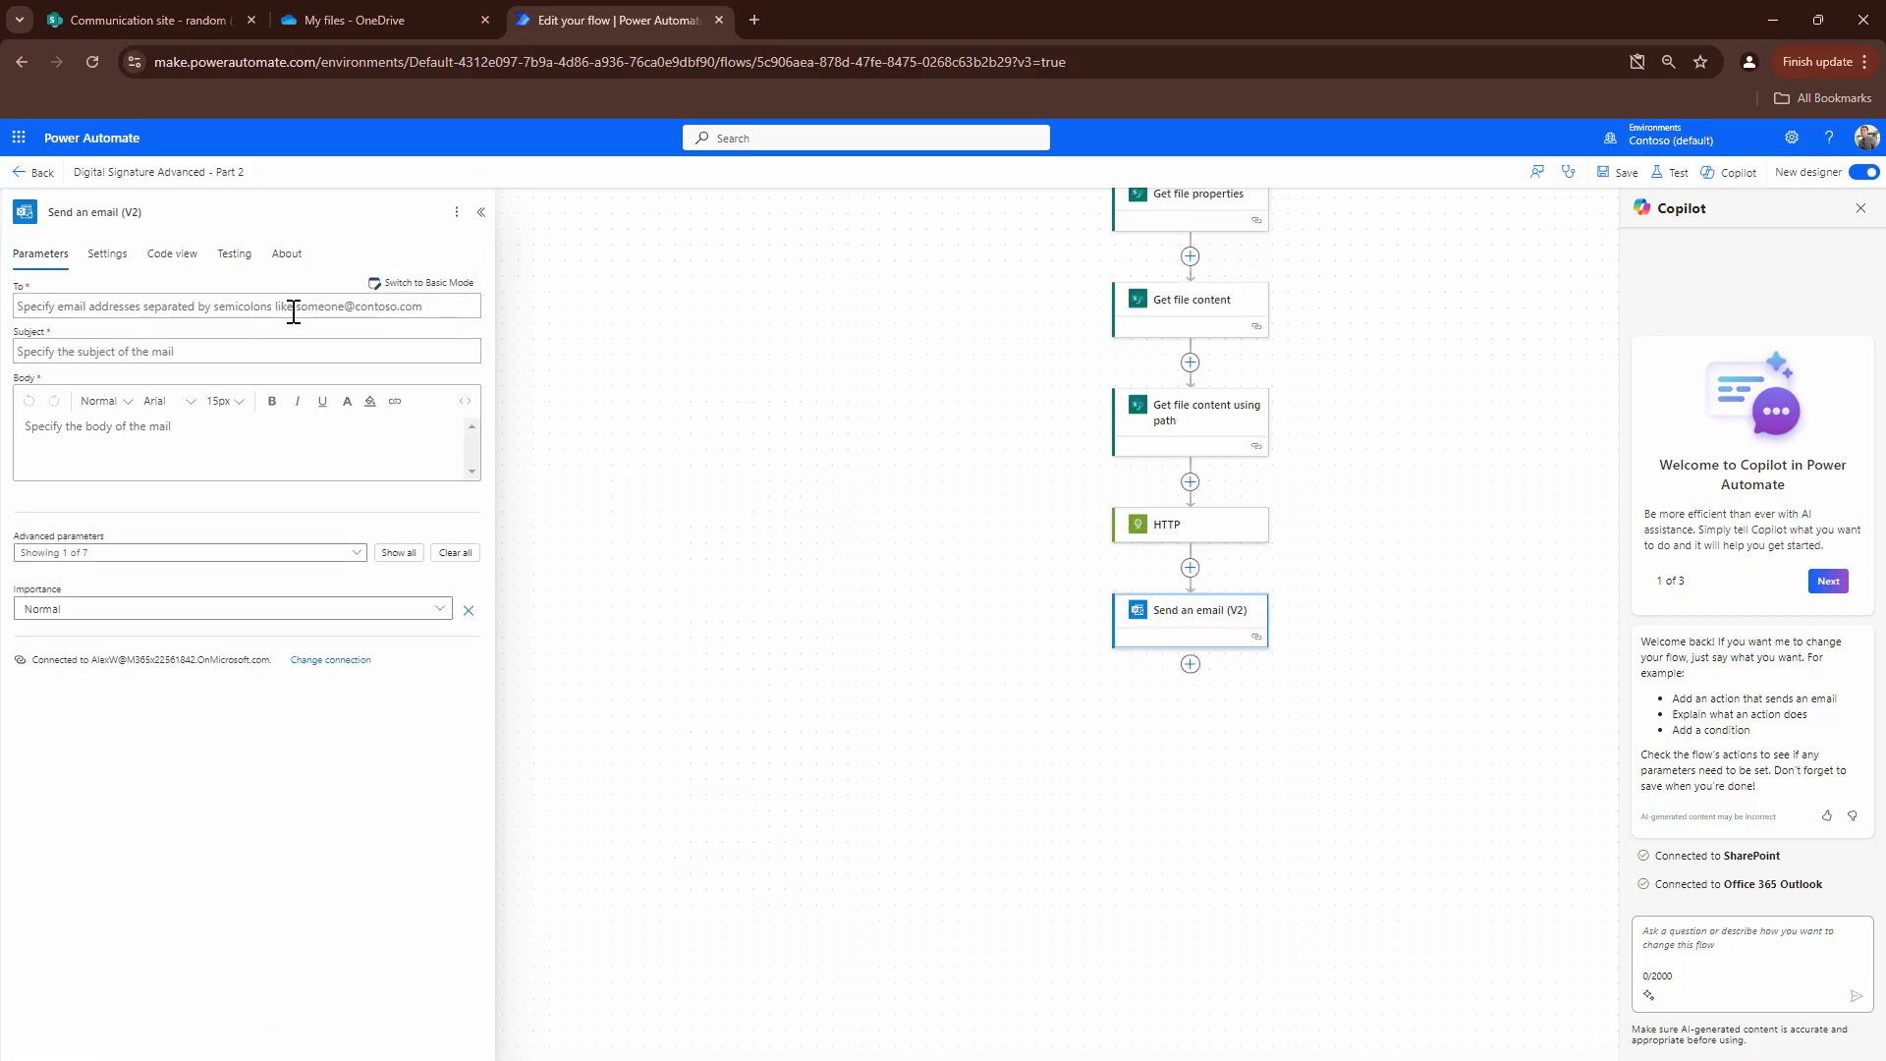
click(294, 307)
Address the email to the trigger's Email, subject 'This is the signed document', and start the body
click(481, 293)
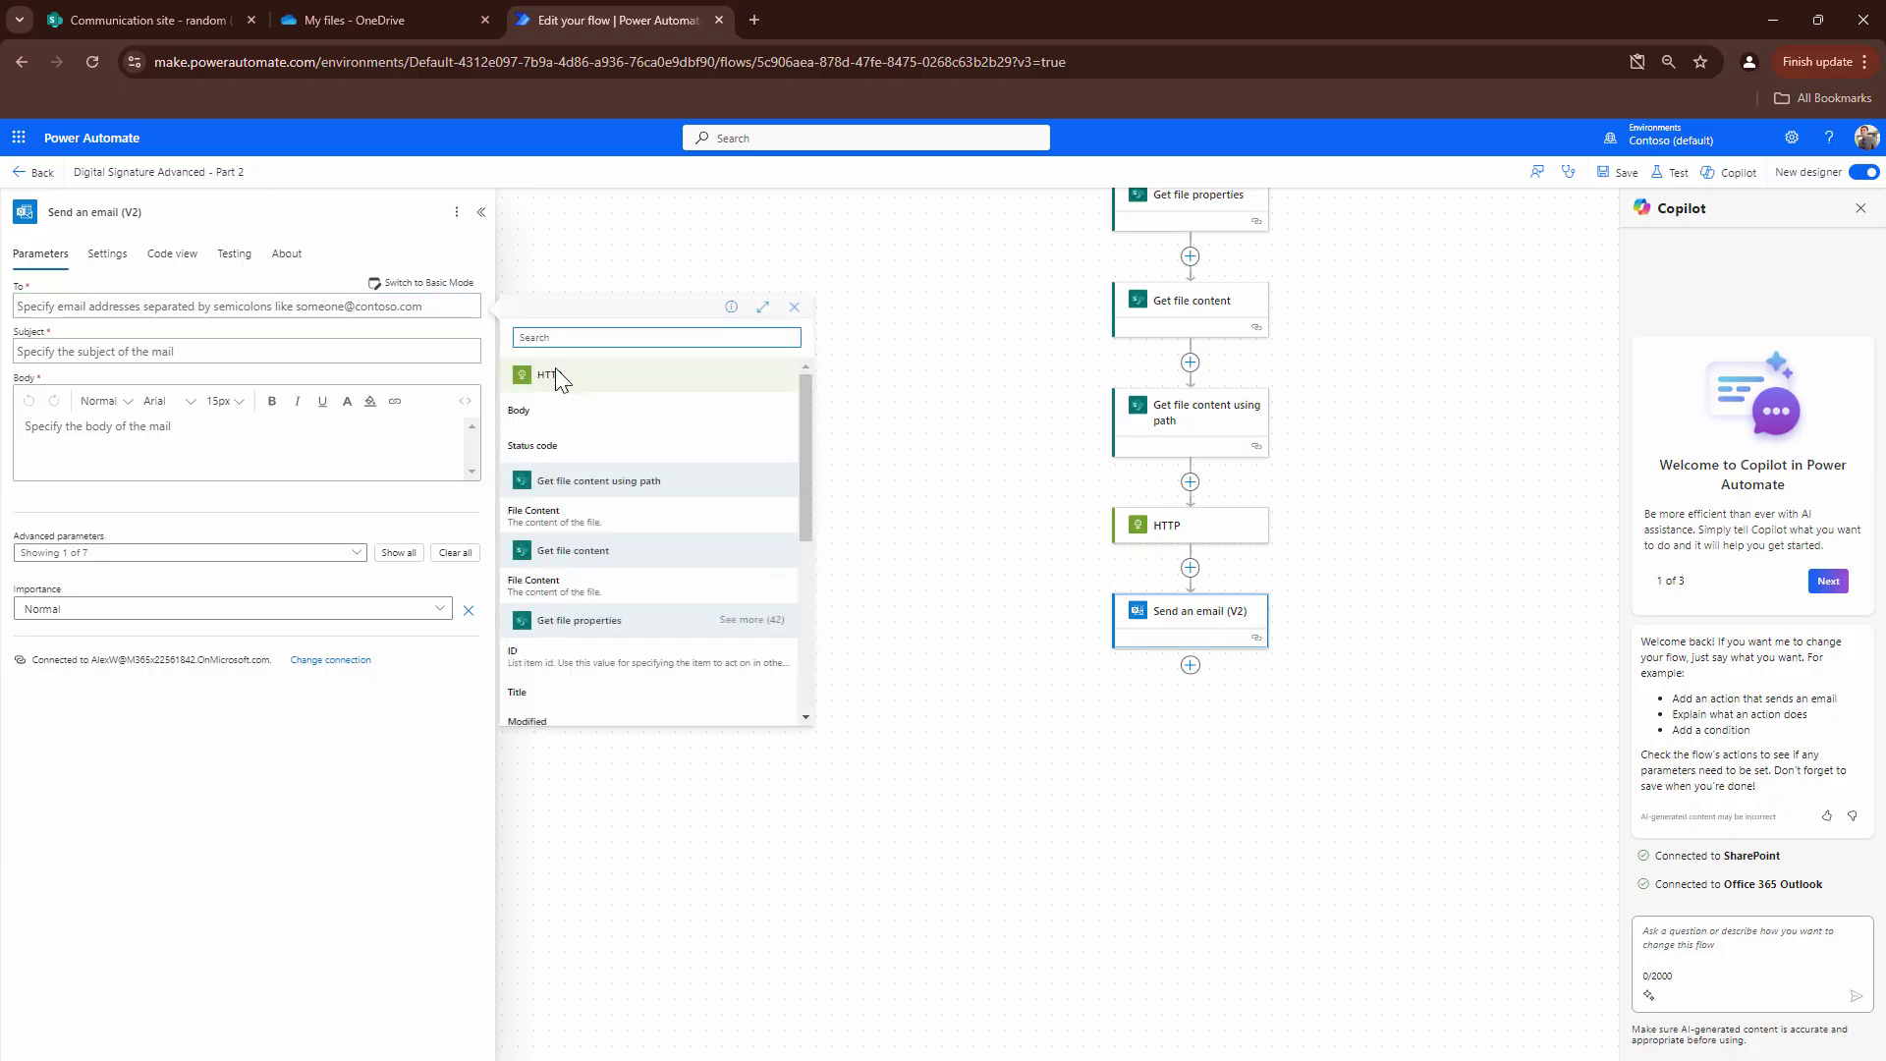
scroll(703, 552, down, 8)
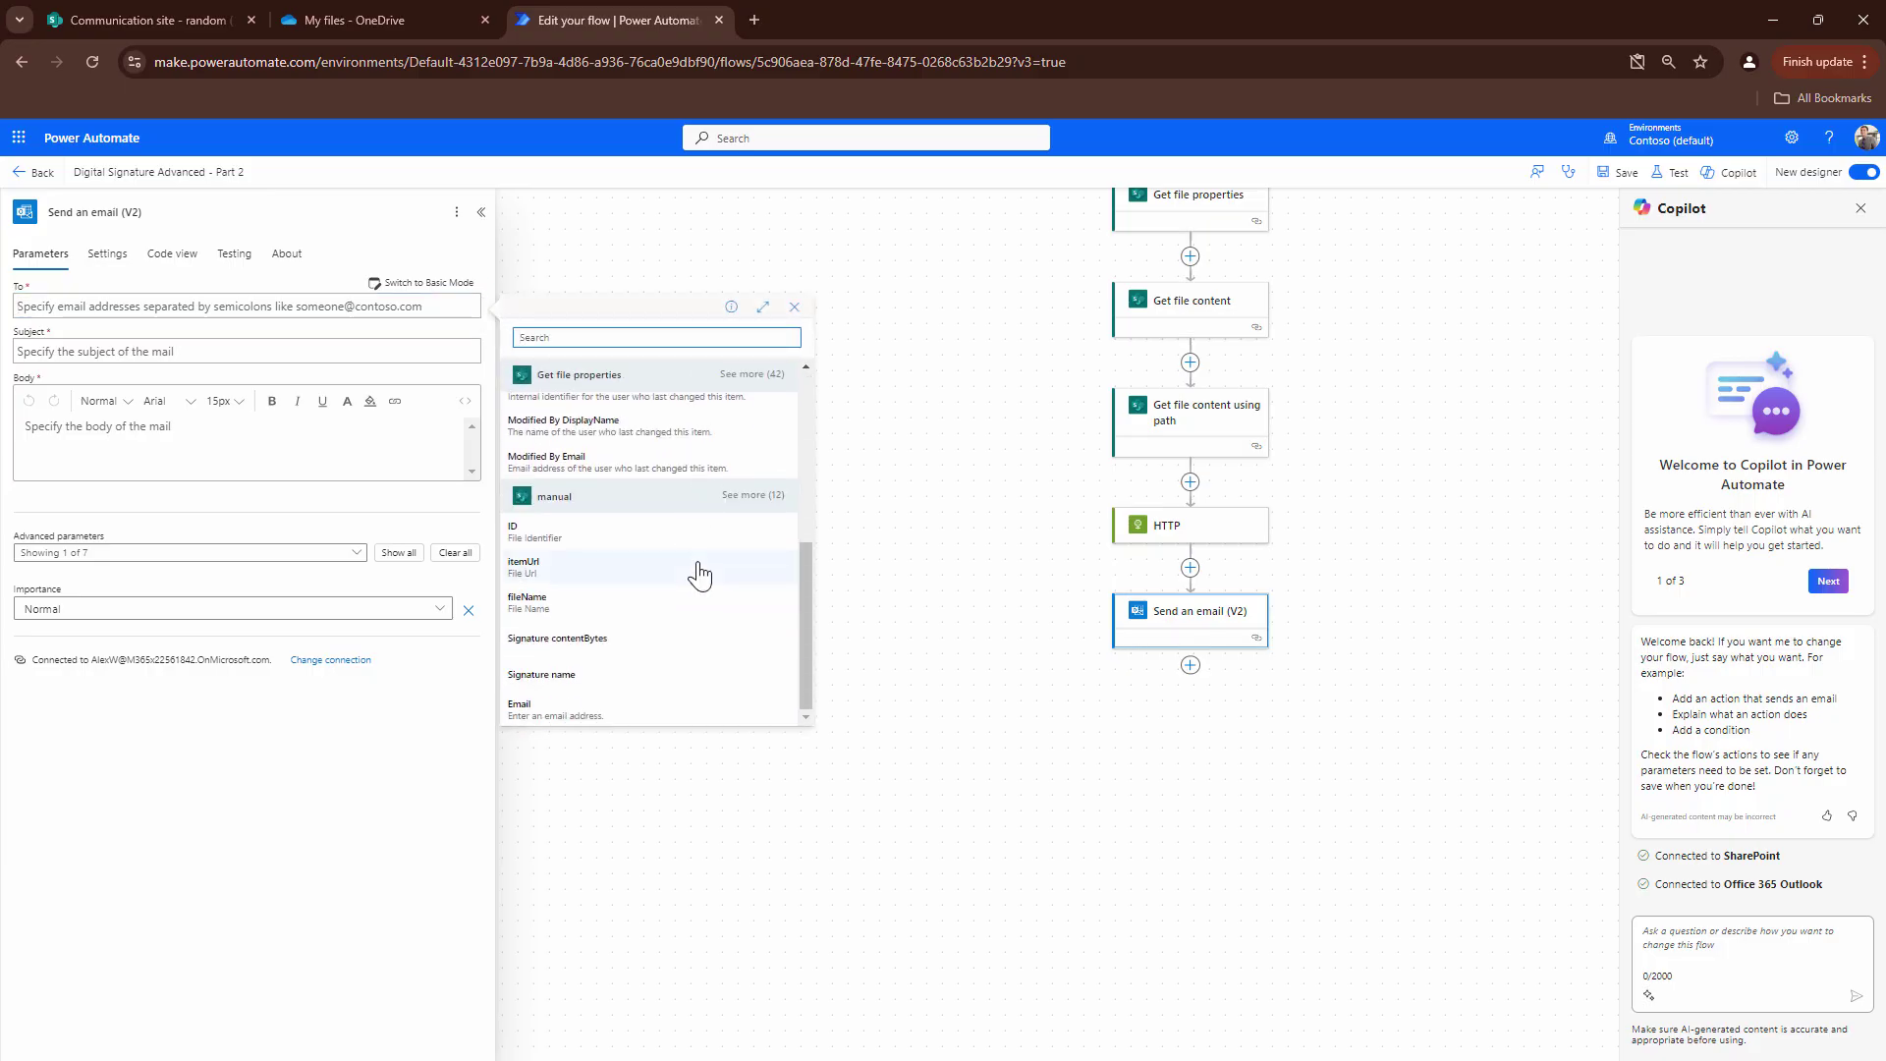
click(660, 709)
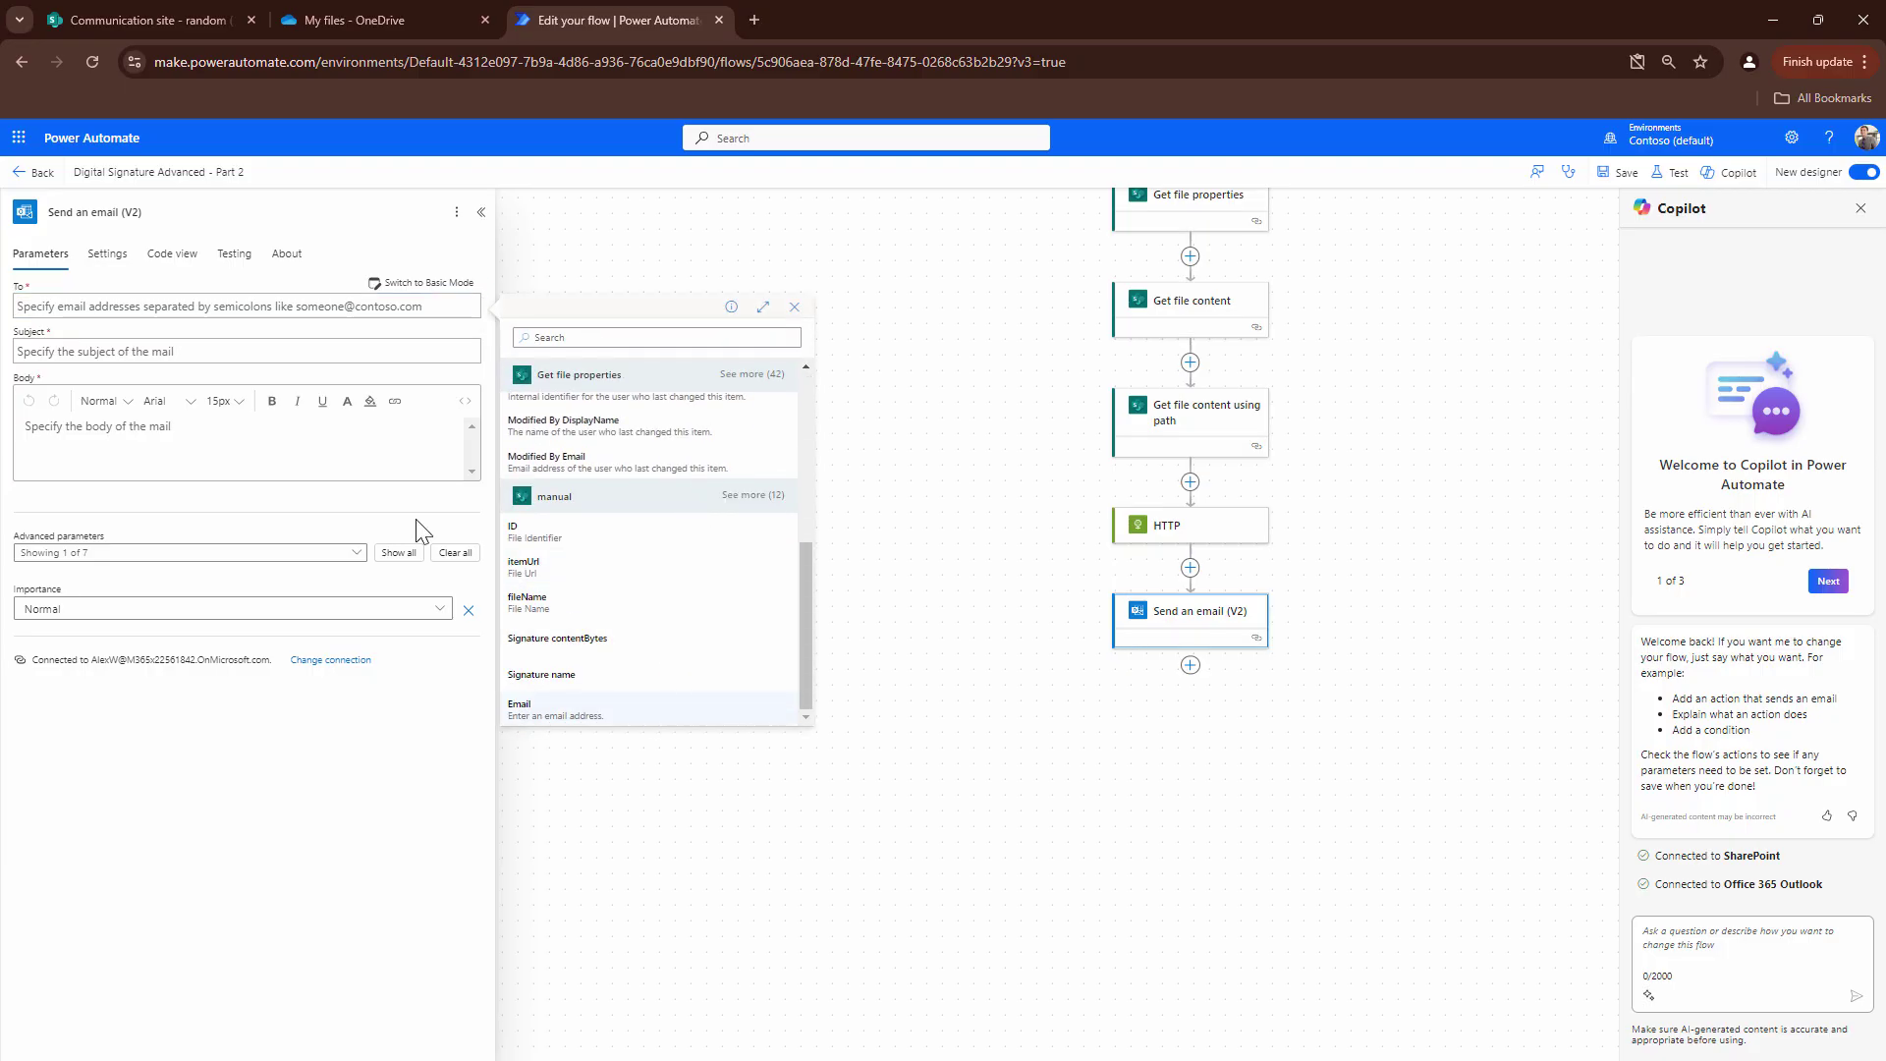
click(179, 357)
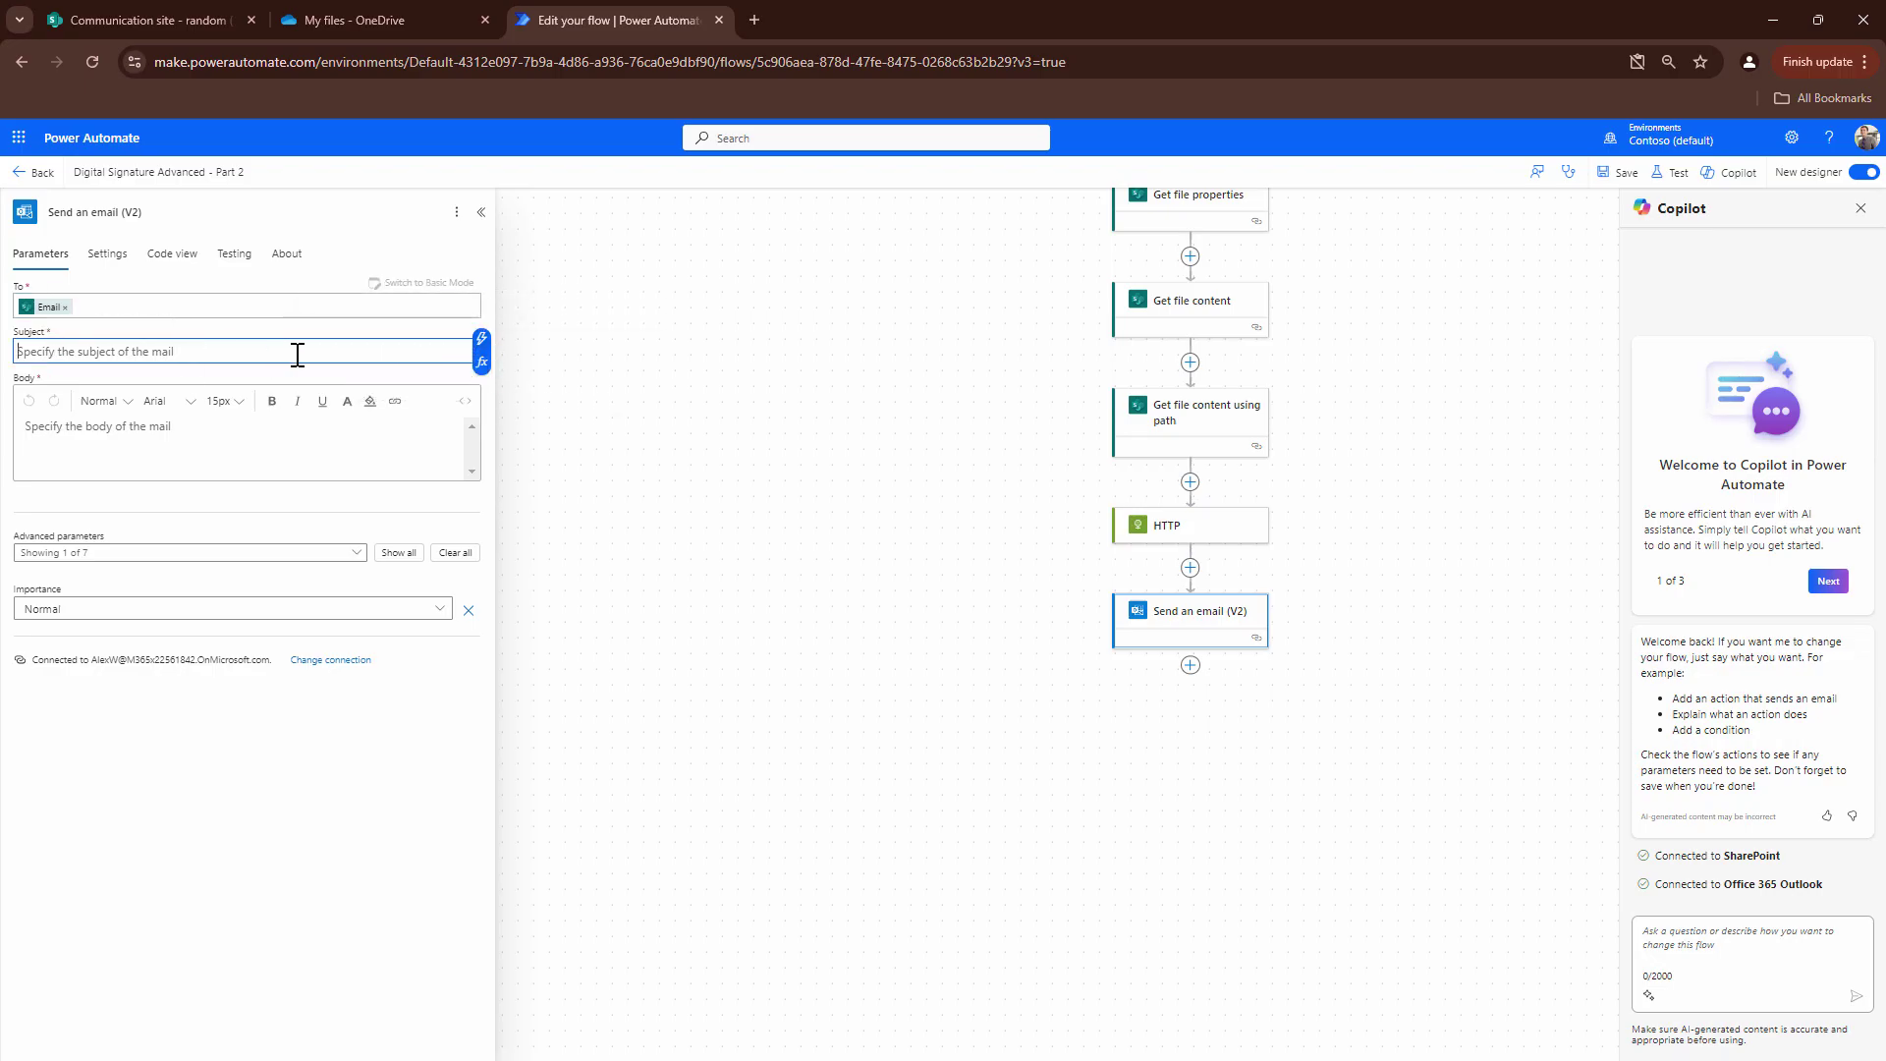
text(This is the signed document)
click(122, 435)
text(T)
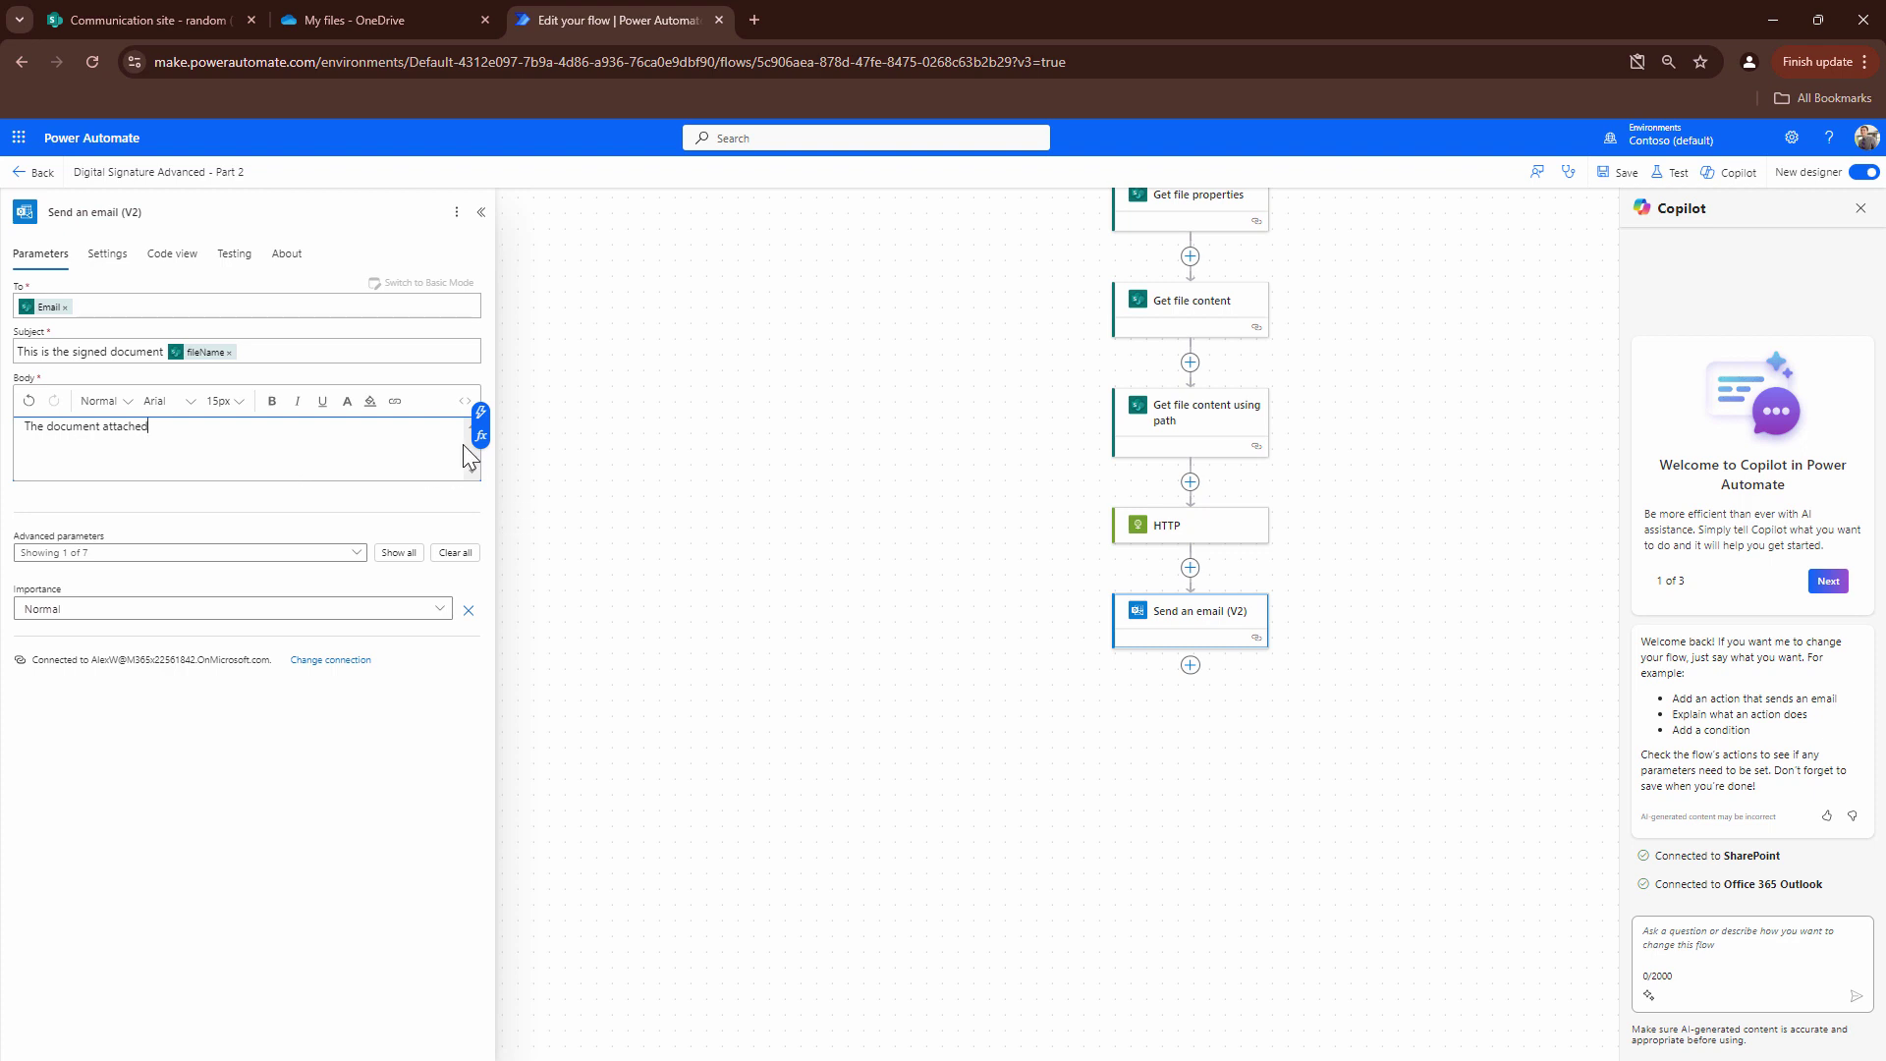
Add an email attachment named 'Signed-' followed by the trigger's fileName
click(405, 555)
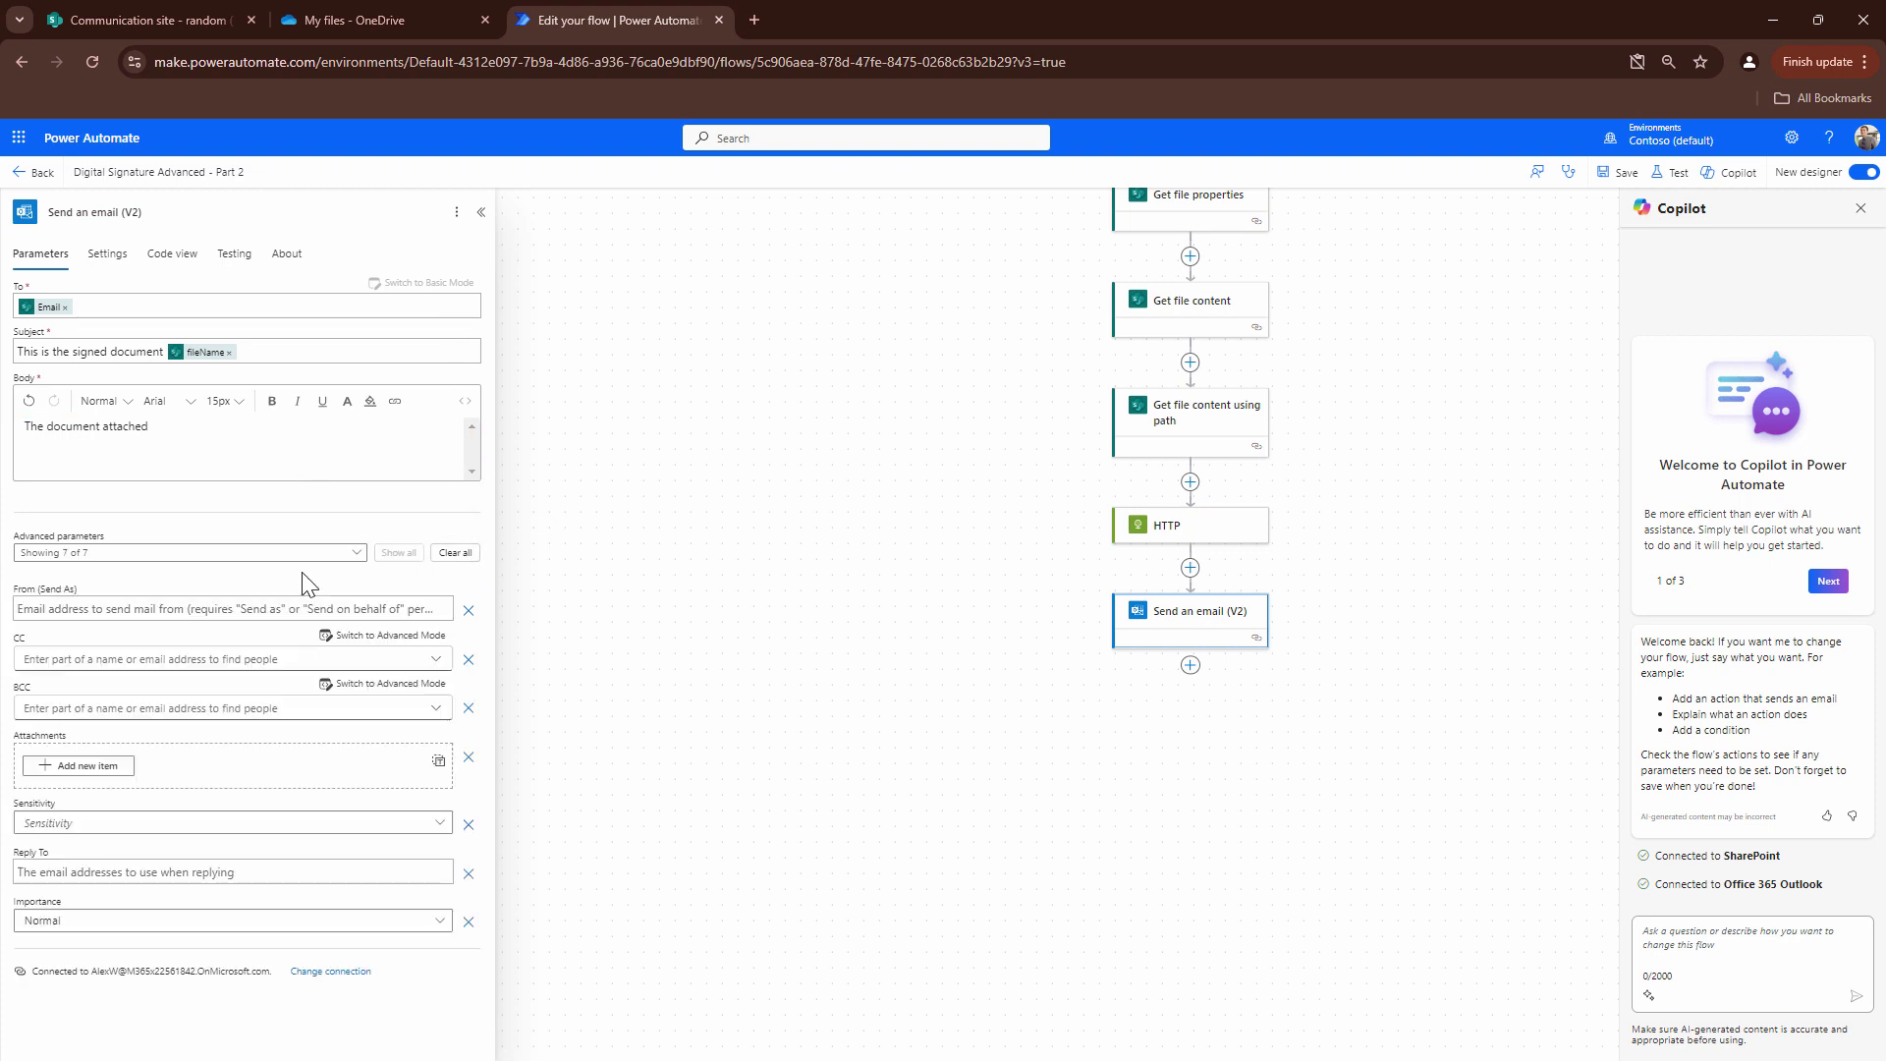
click(96, 779)
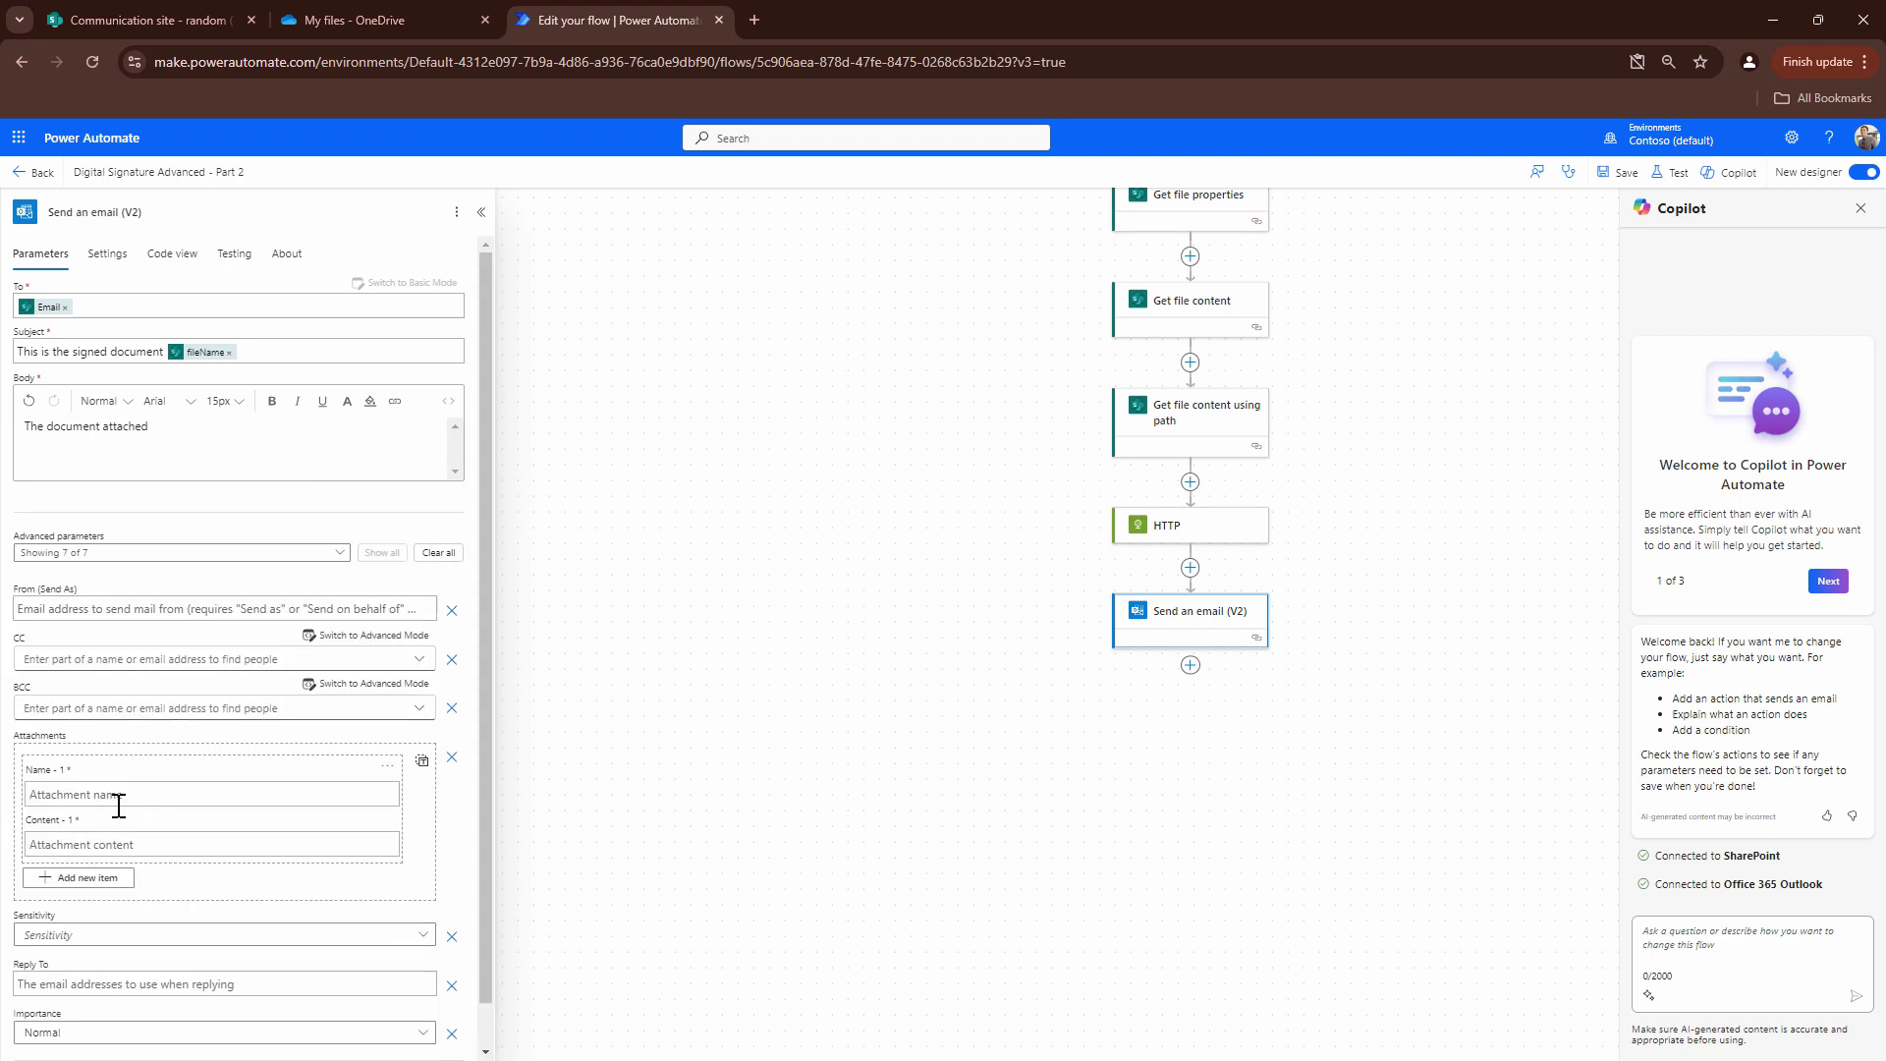
click(118, 797)
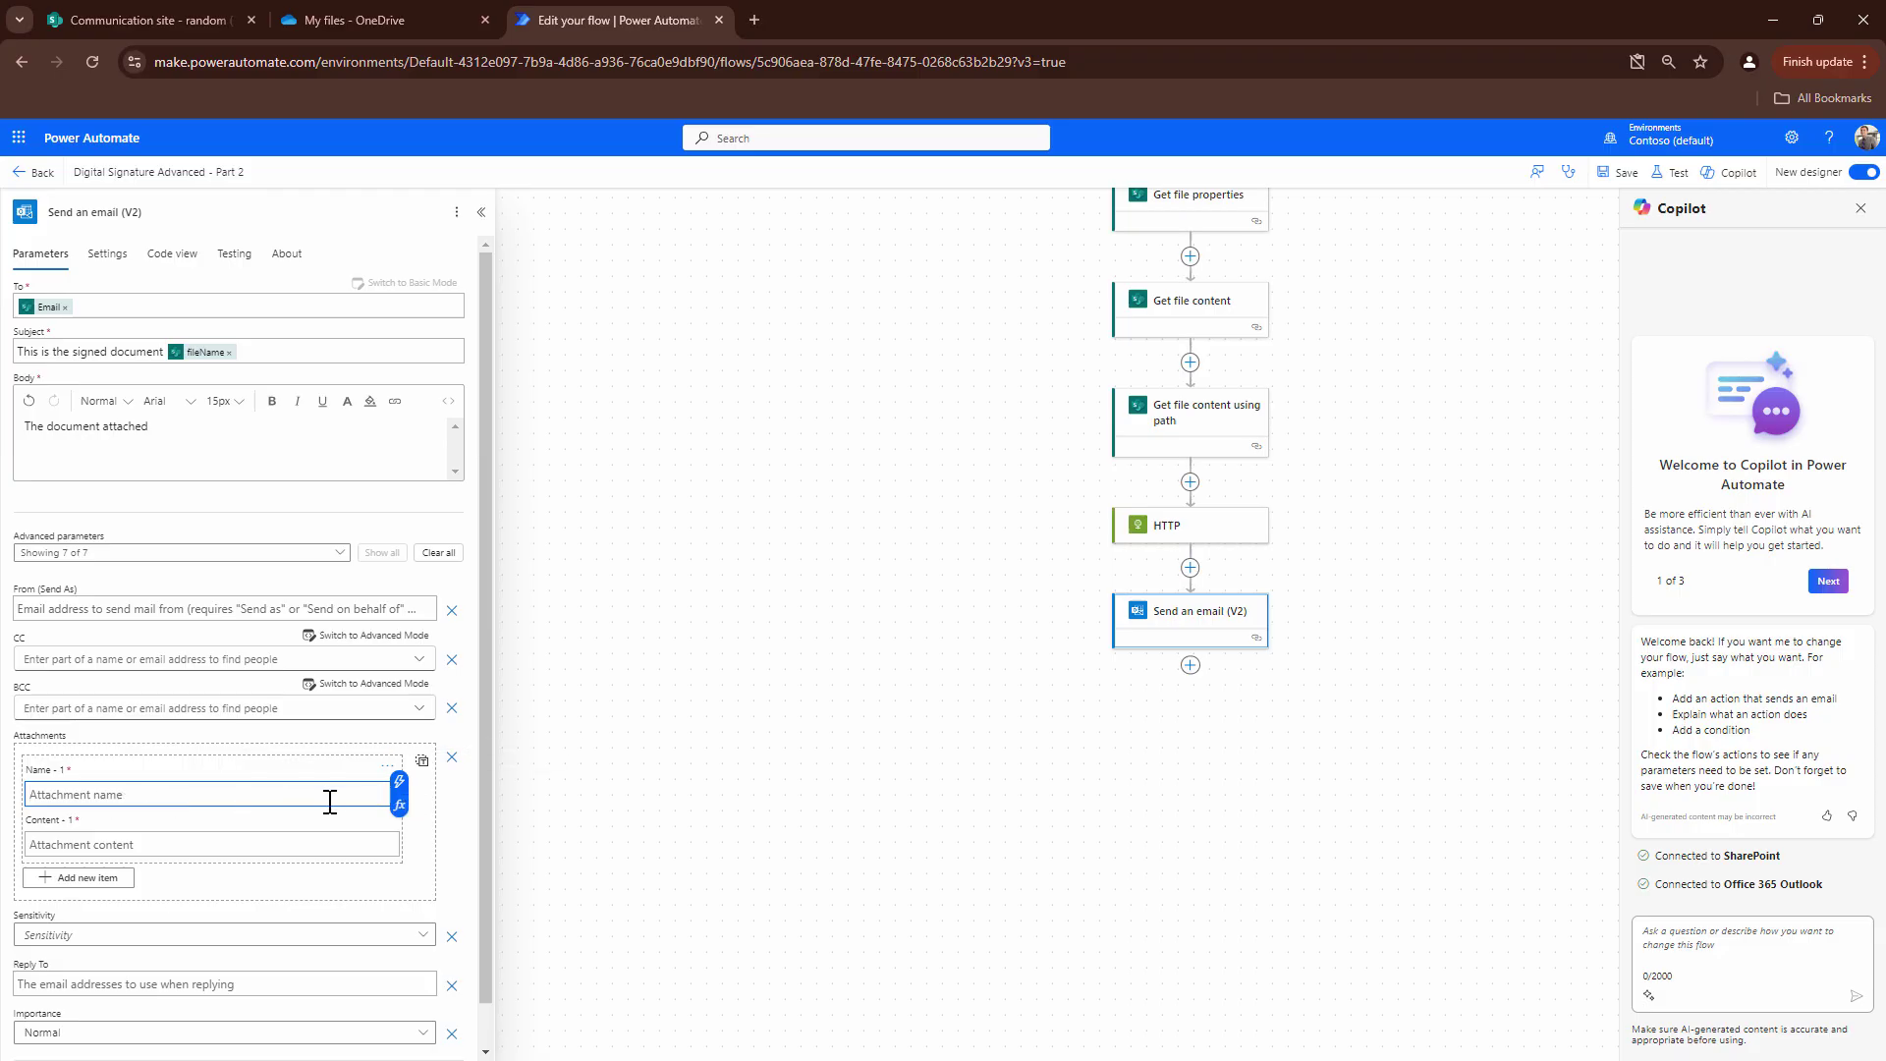
text(Signed-)
click(399, 783)
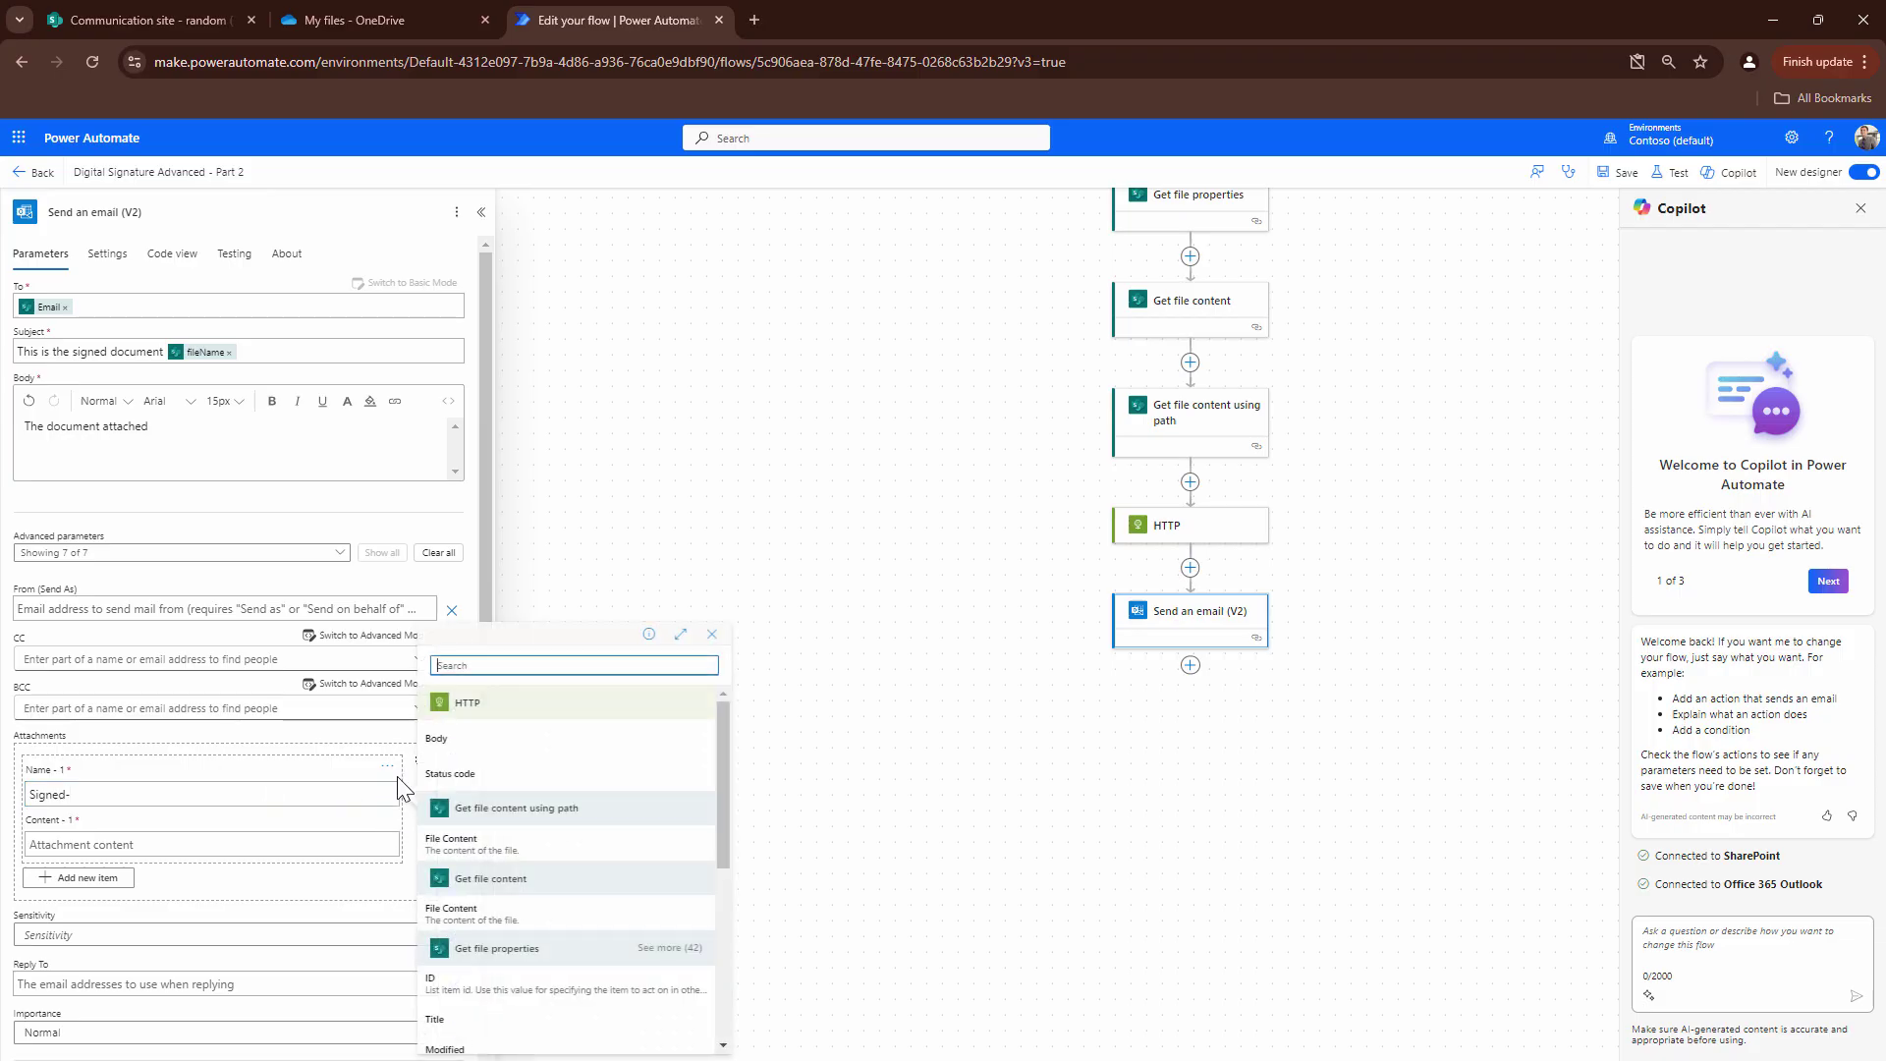
click(108, 844)
Fill the attachment content with the HTTP Body and save the flow
click(399, 831)
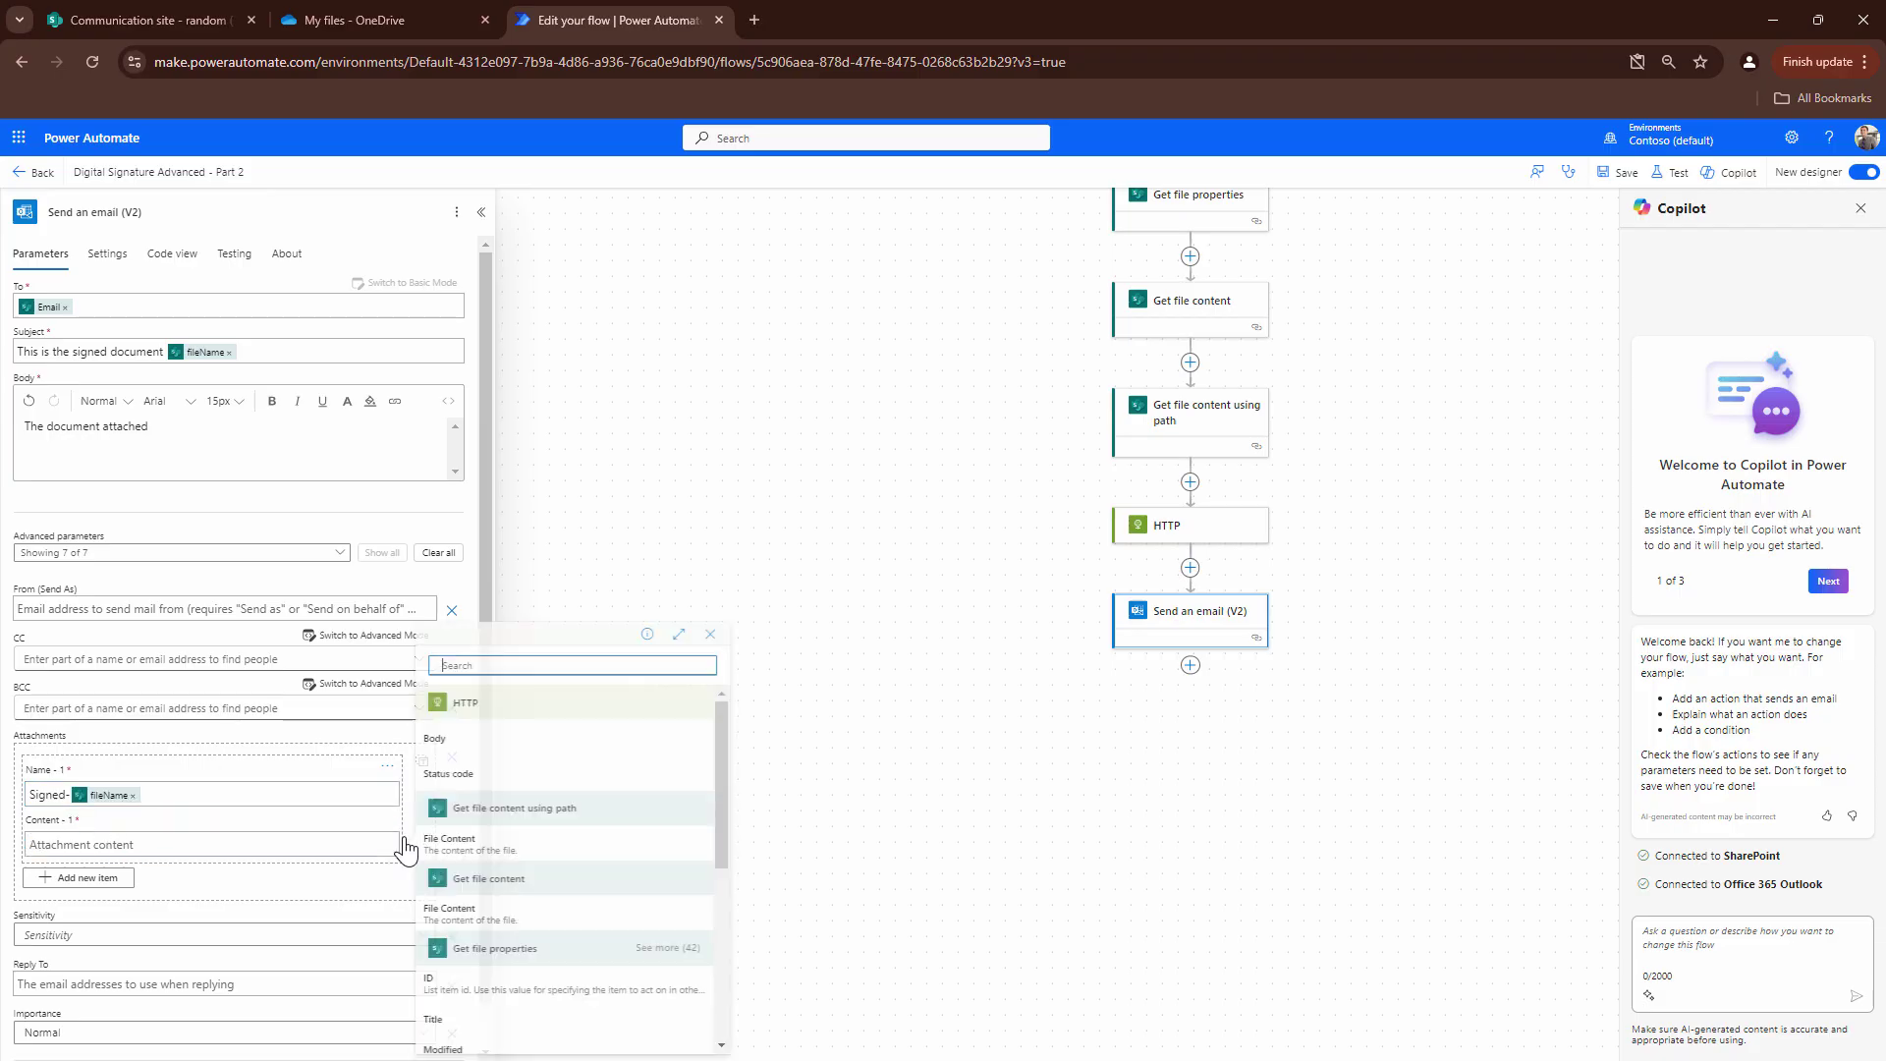
click(496, 752)
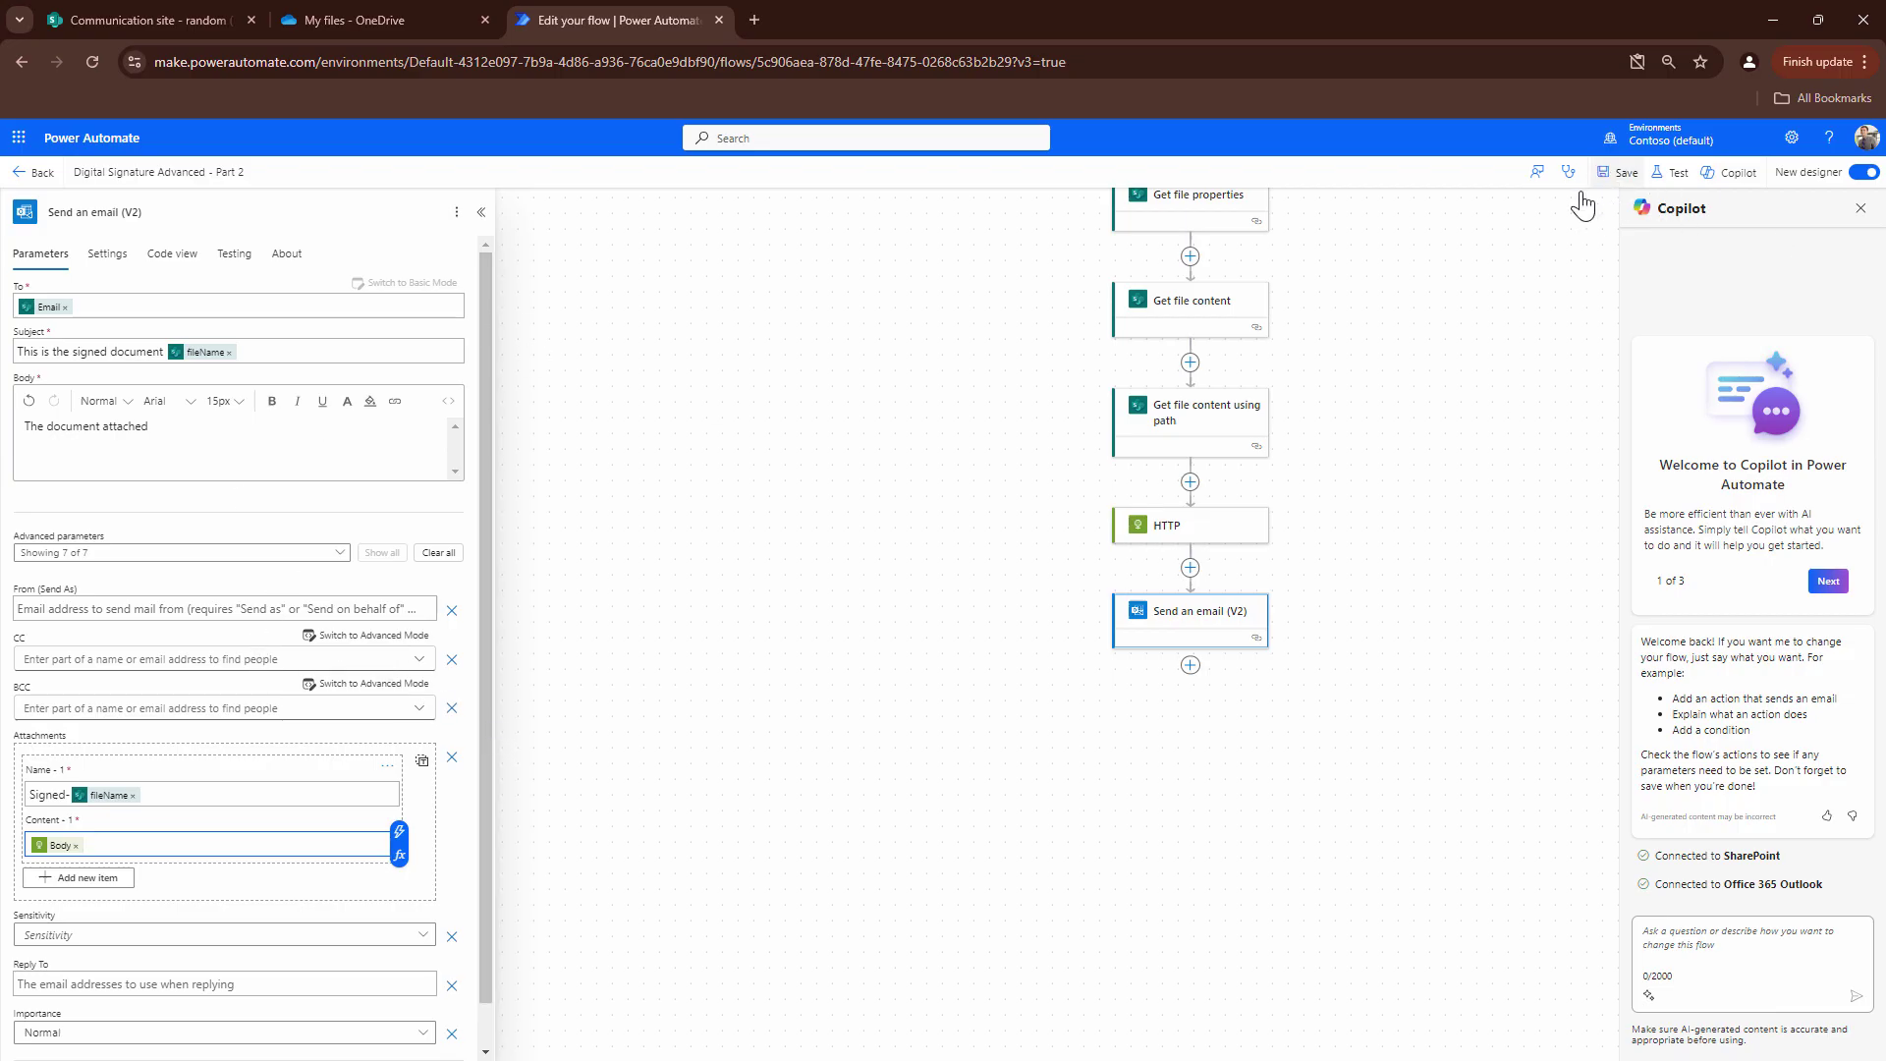
click(1616, 181)
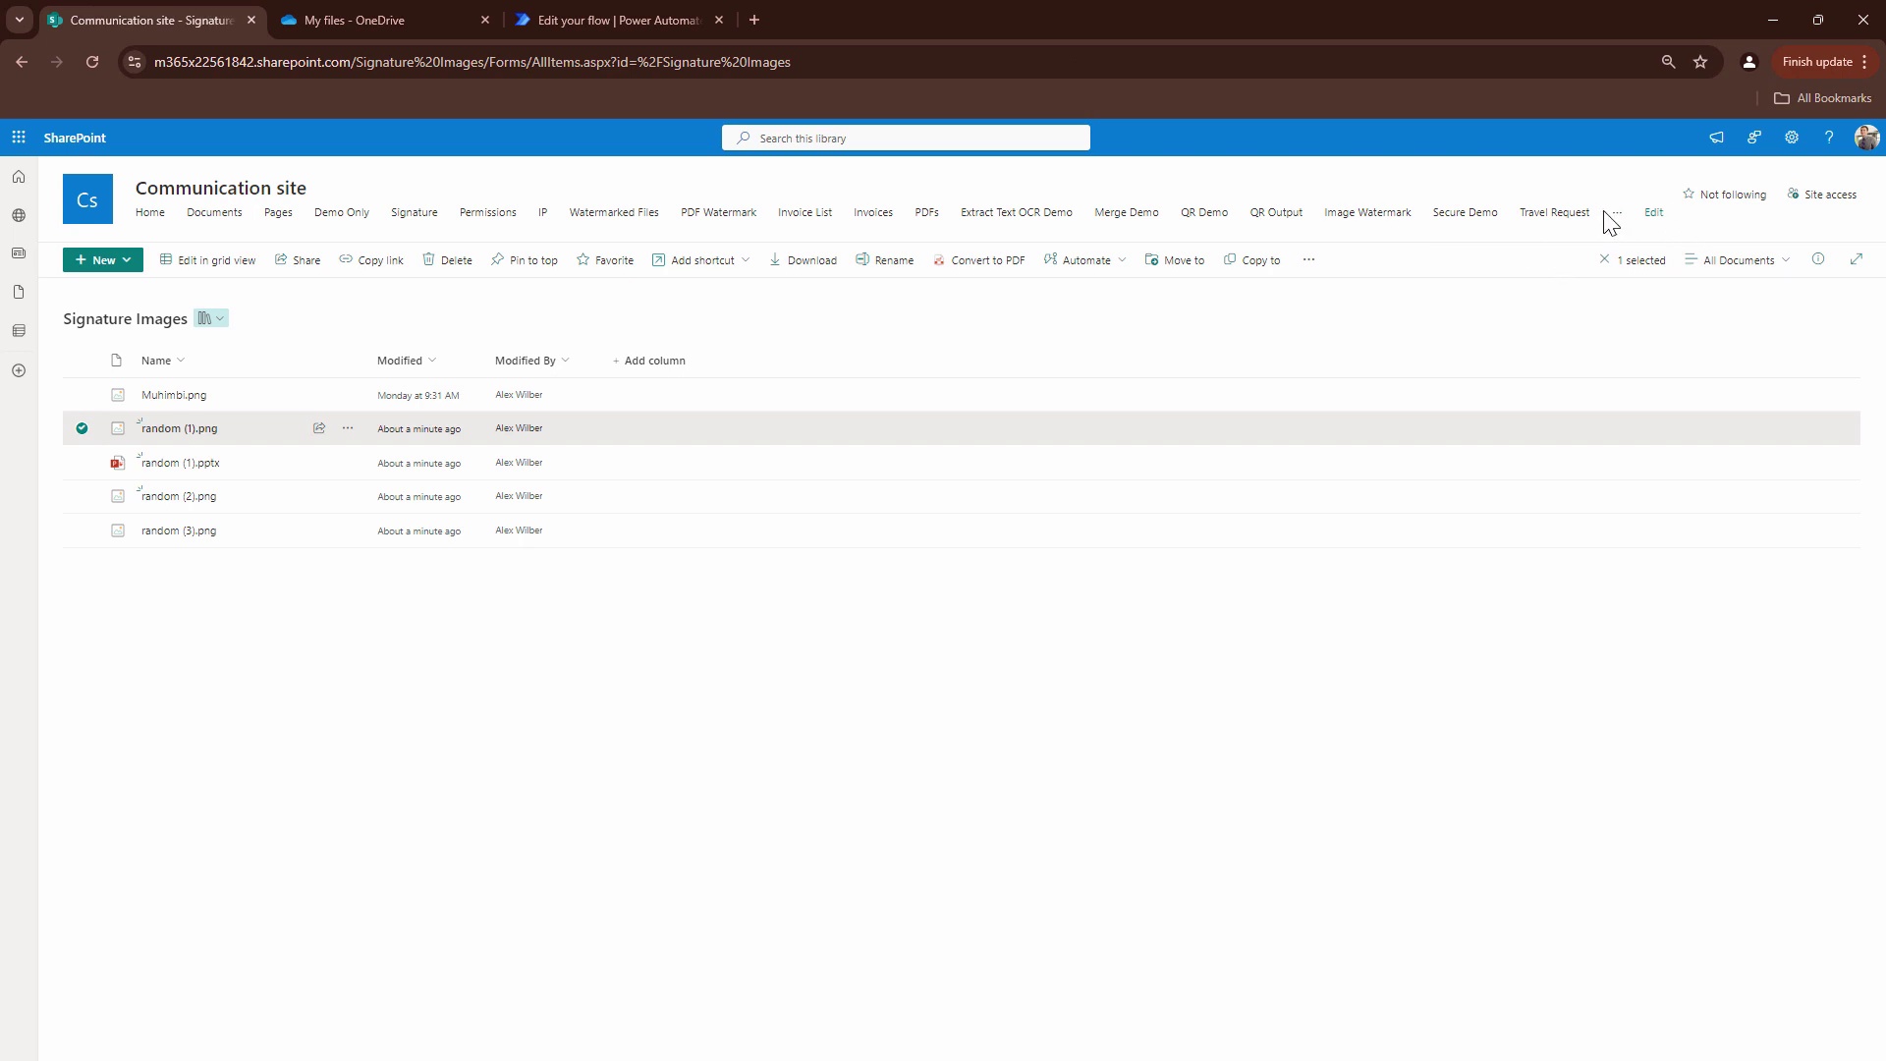
In Real Digital Signatures Demo, launch Digital Signature Advanced - Part 2 on Contrat of contracts.pdf
click(1618, 218)
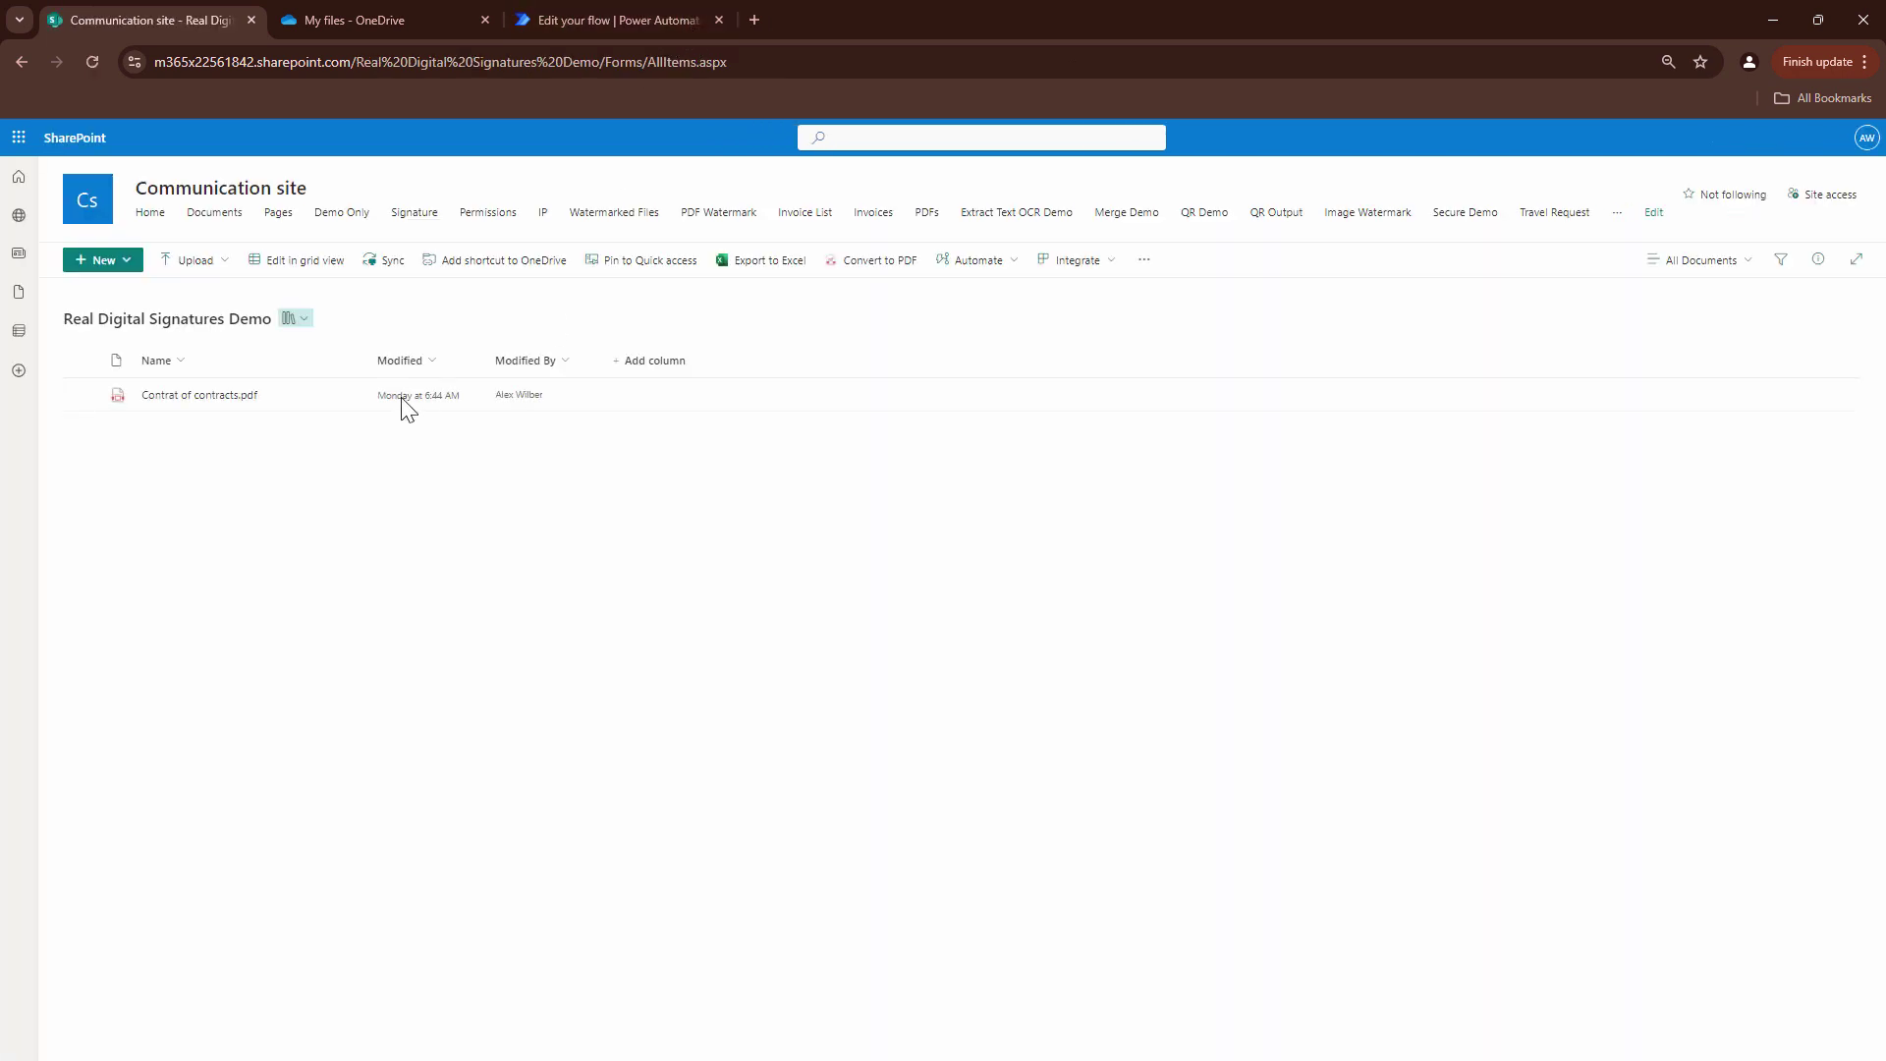
click(345, 395)
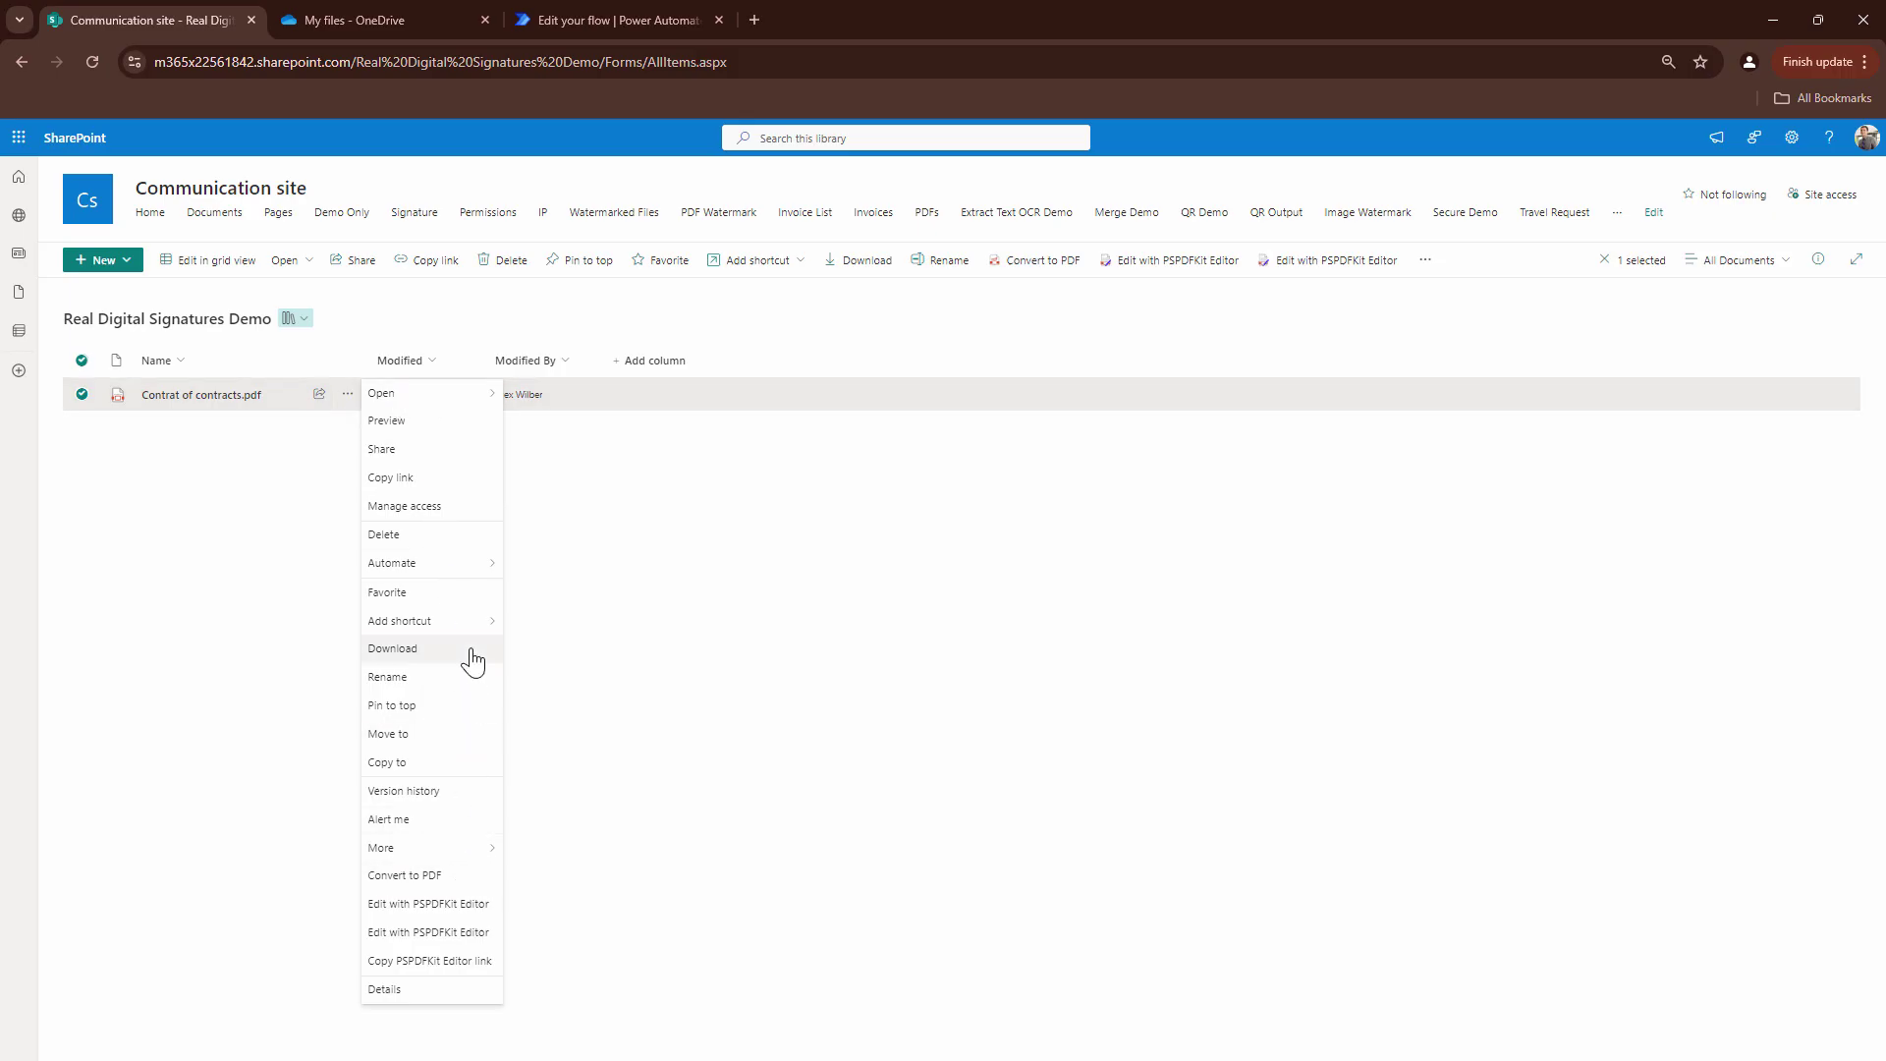
mouse_move(468, 578)
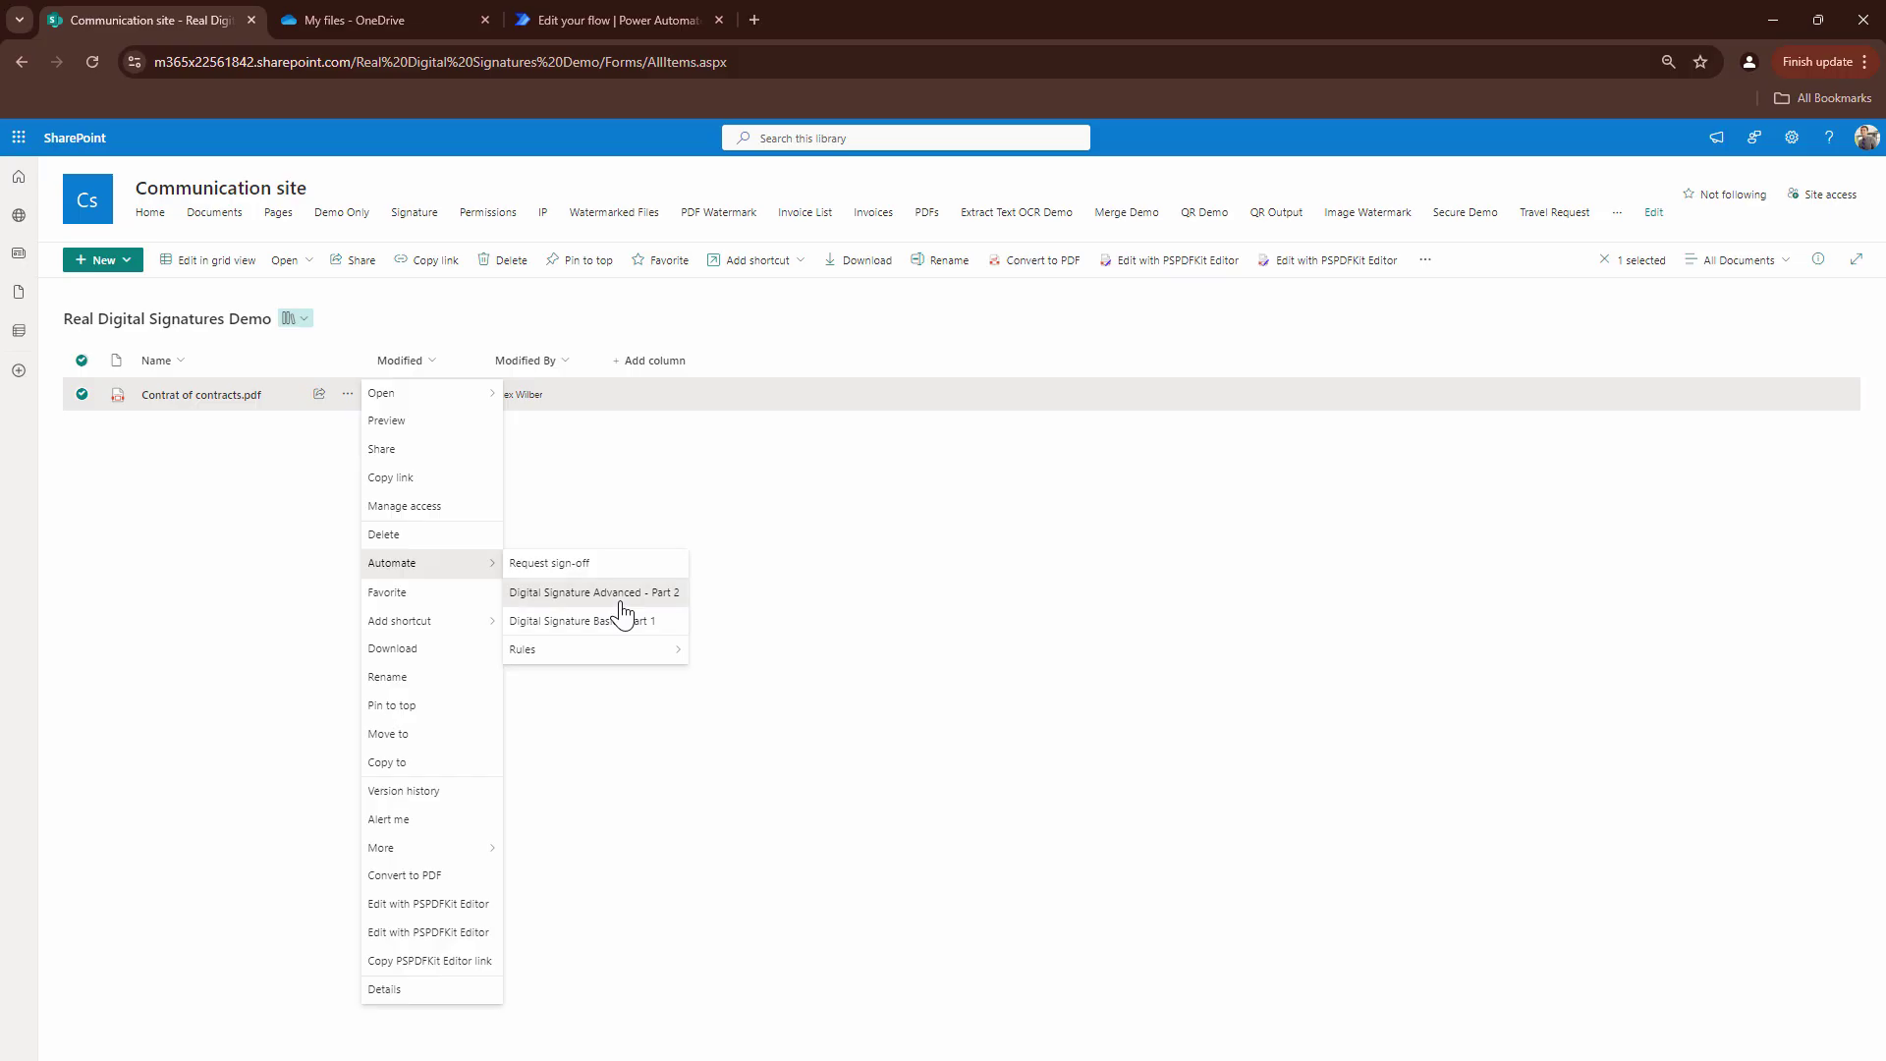
click(620, 599)
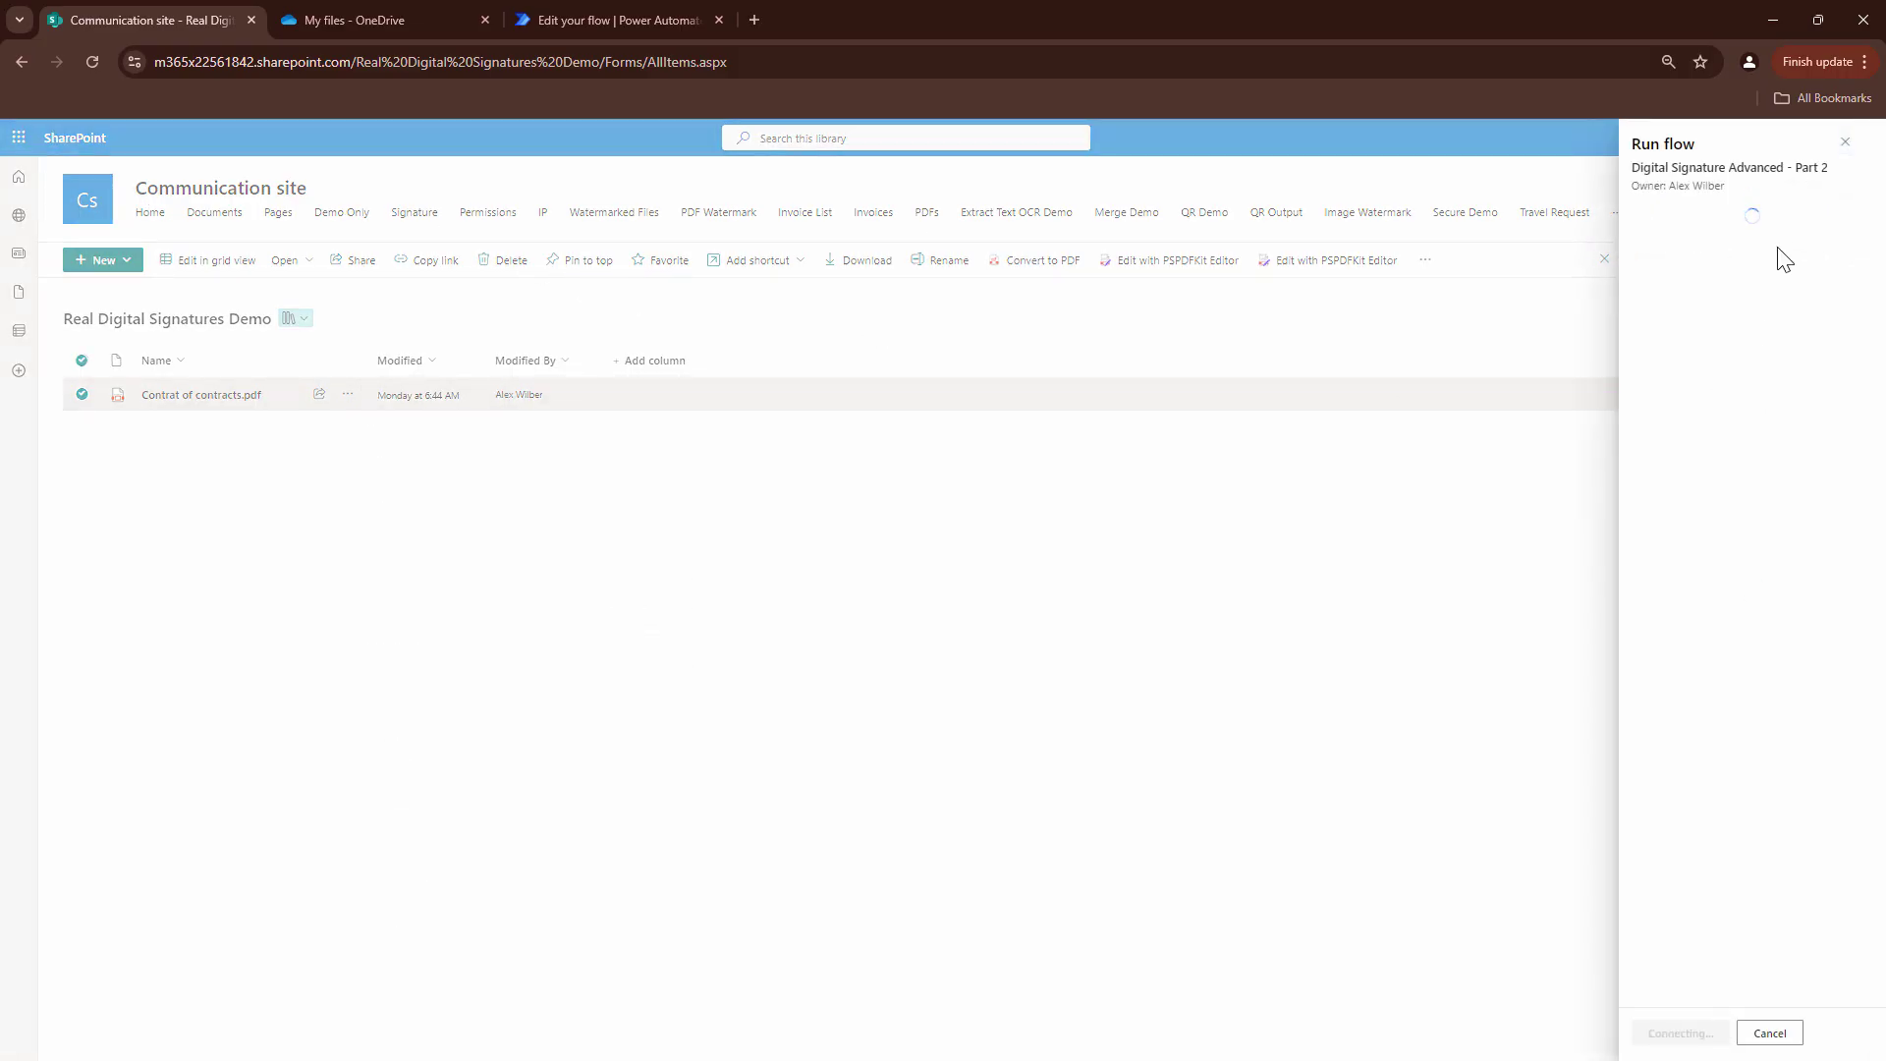
Import random (2).png as the signature, choose the recipient, and run the flow
click(1853, 248)
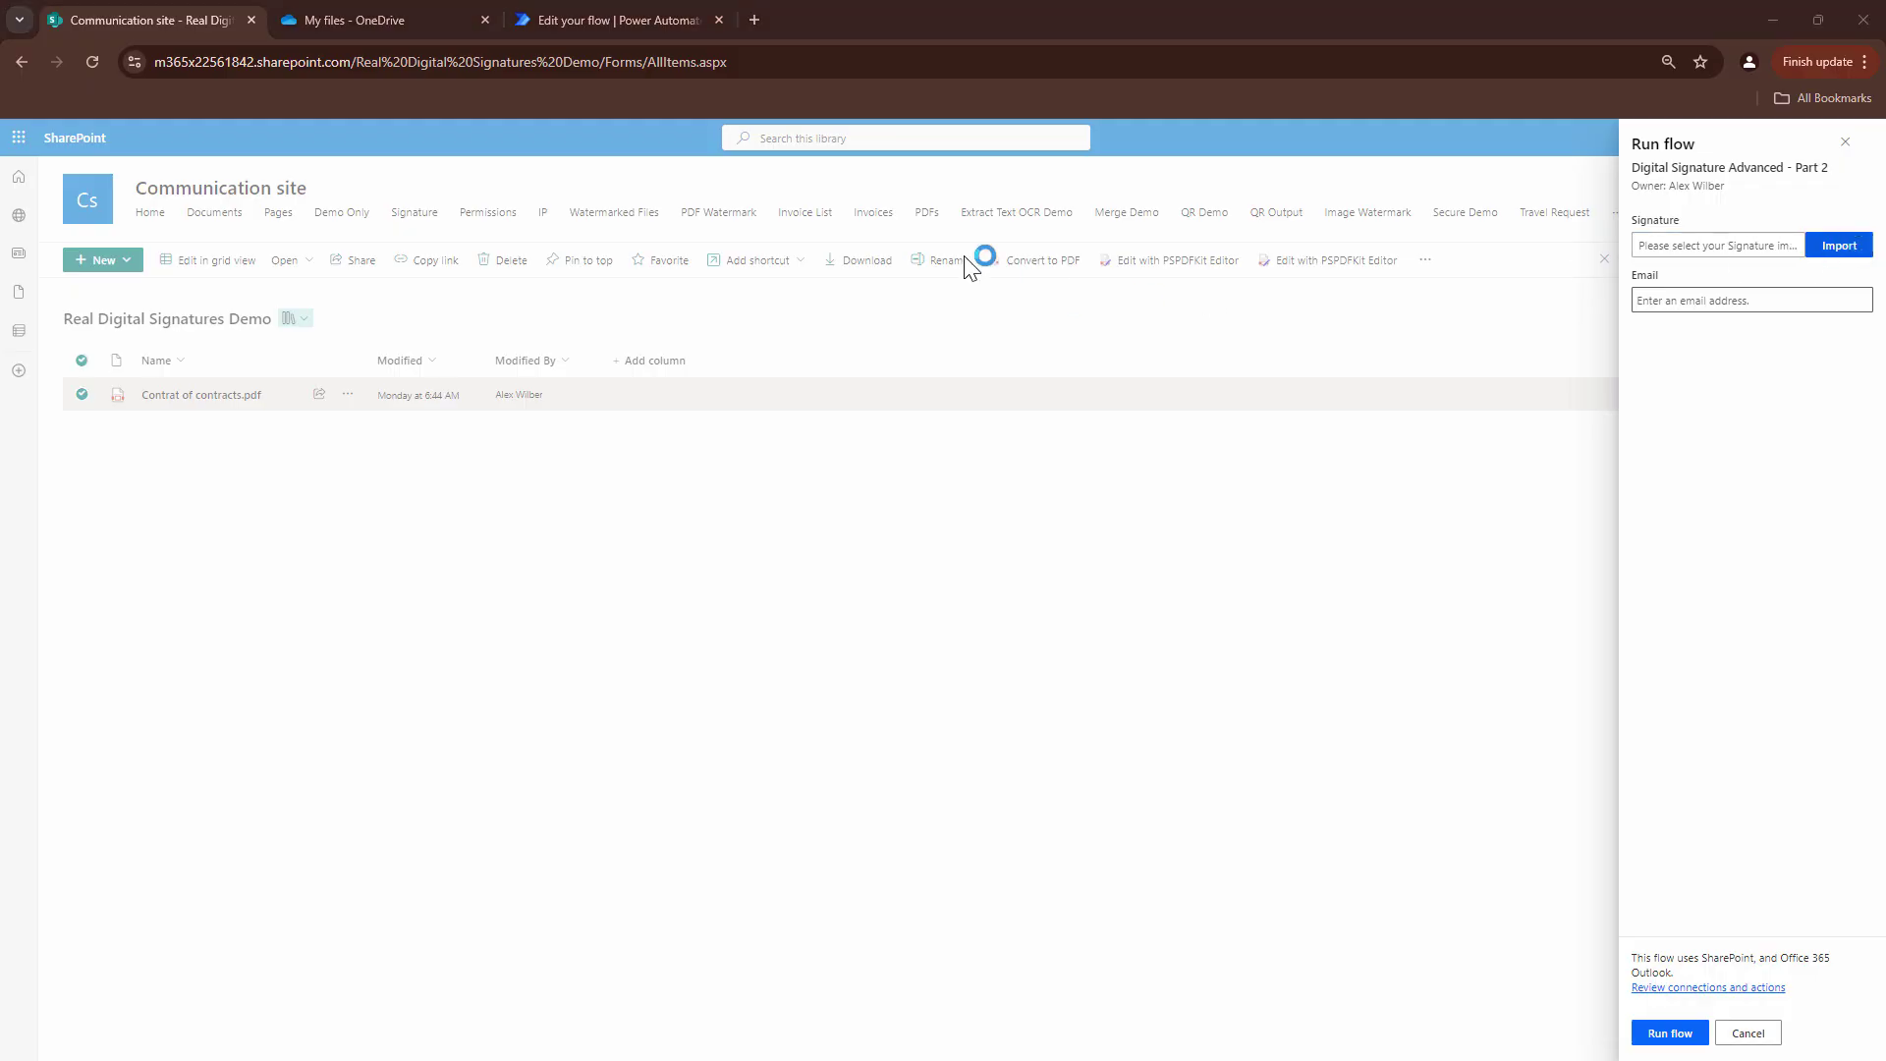
click(1650, 300)
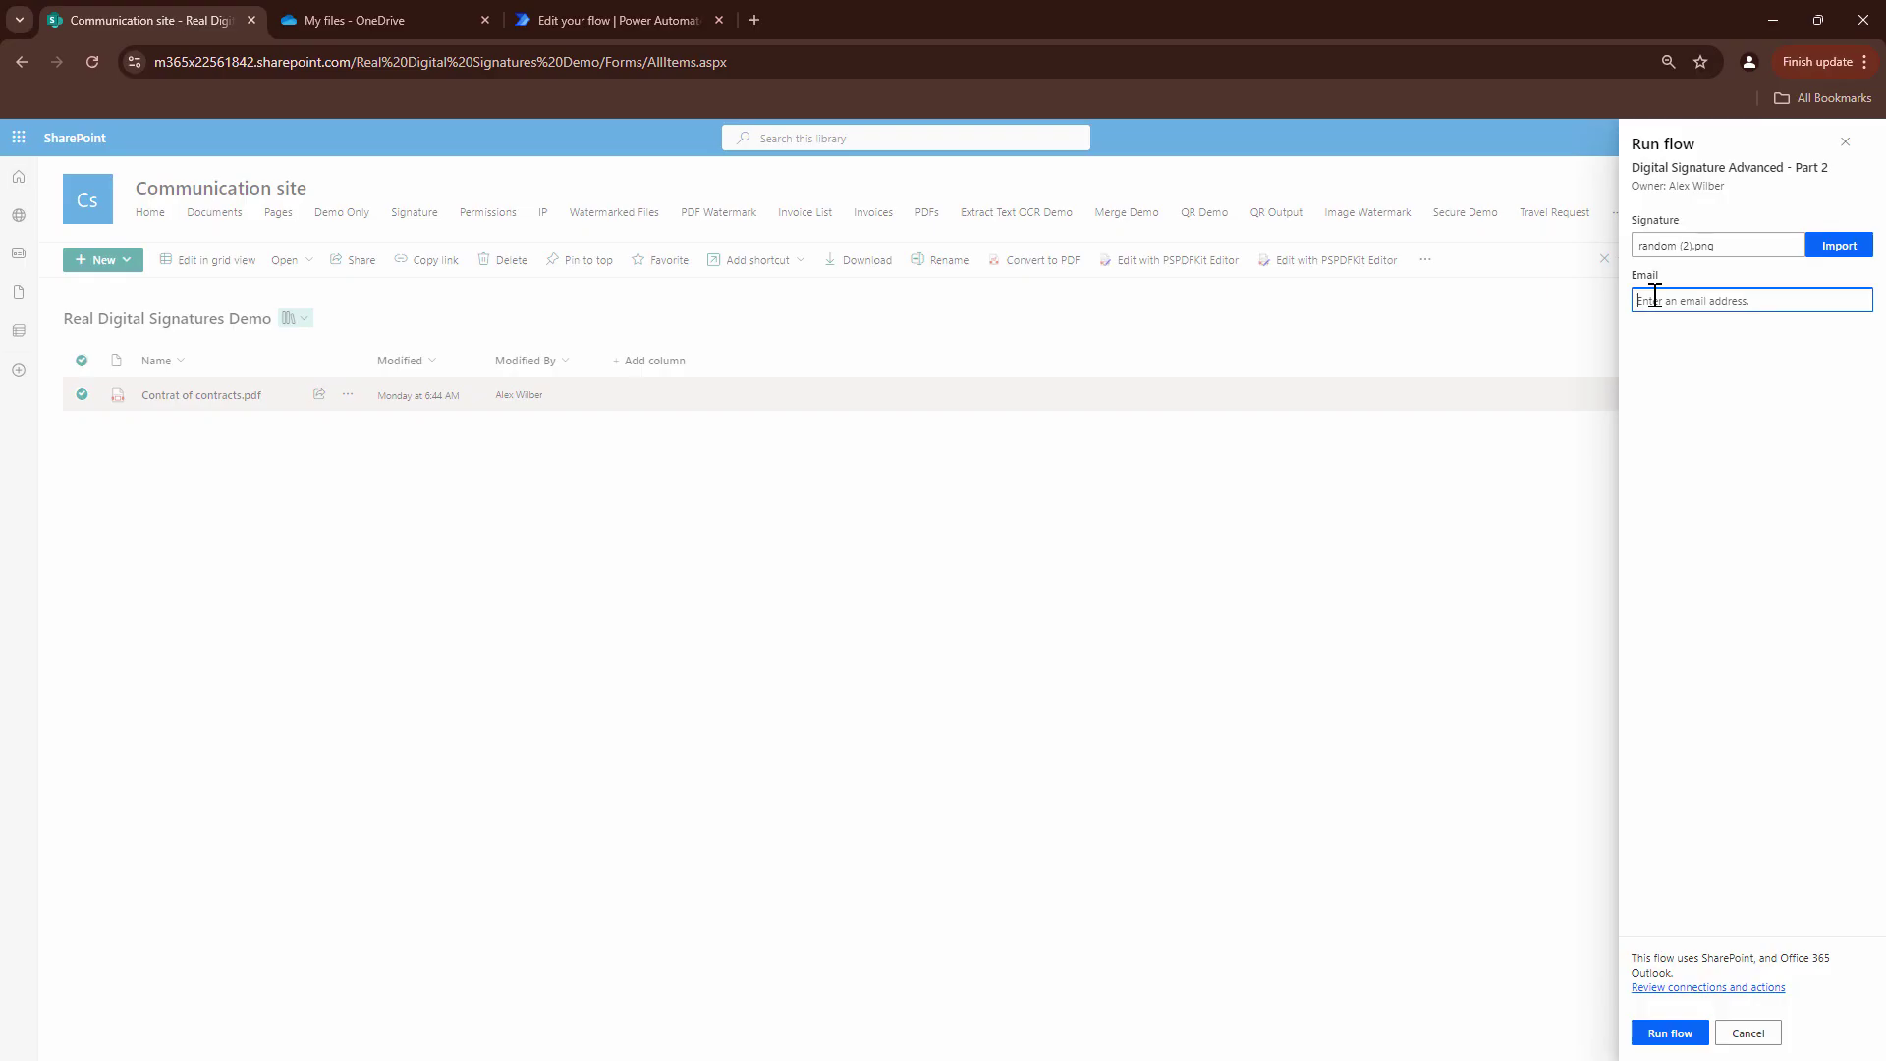
text(aLEX)
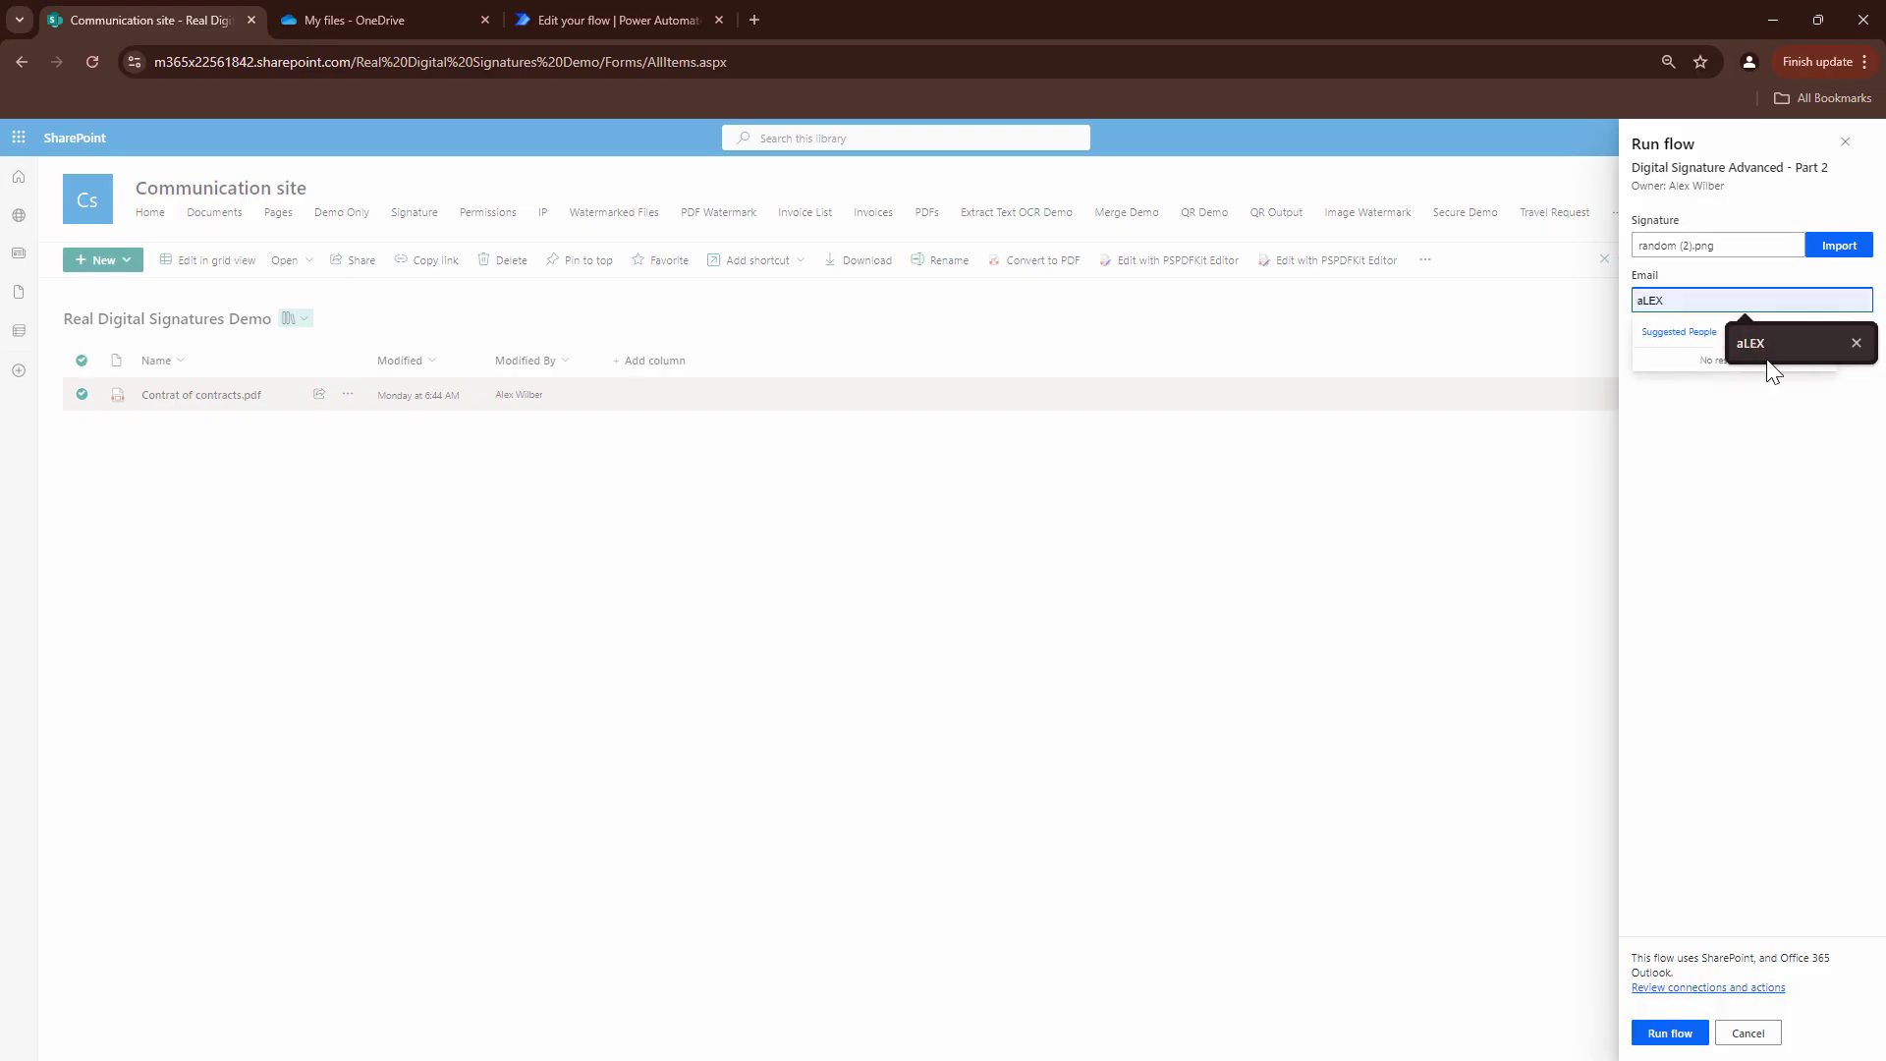
key(BackSpace)
key(BackSpace)
key(BackSpace)
key(BackSpace)
text(ale)
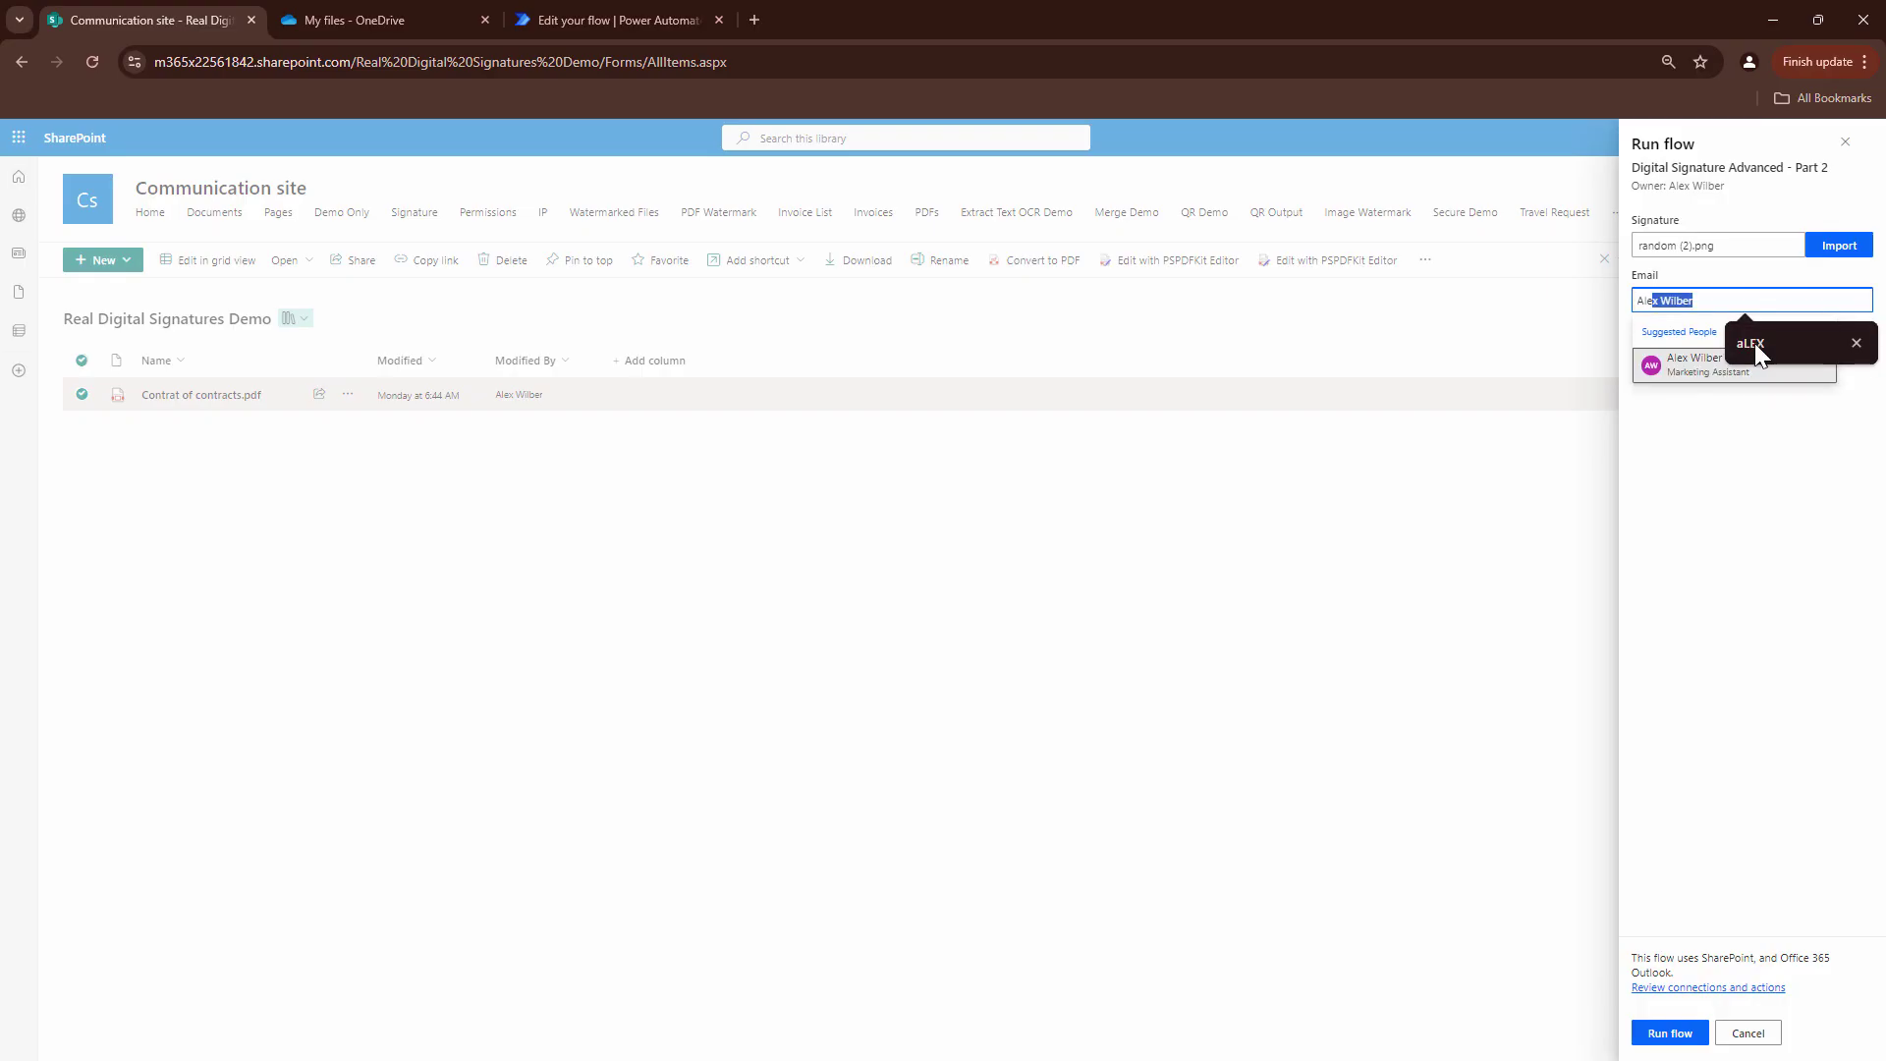
click(1719, 371)
click(1670, 1033)
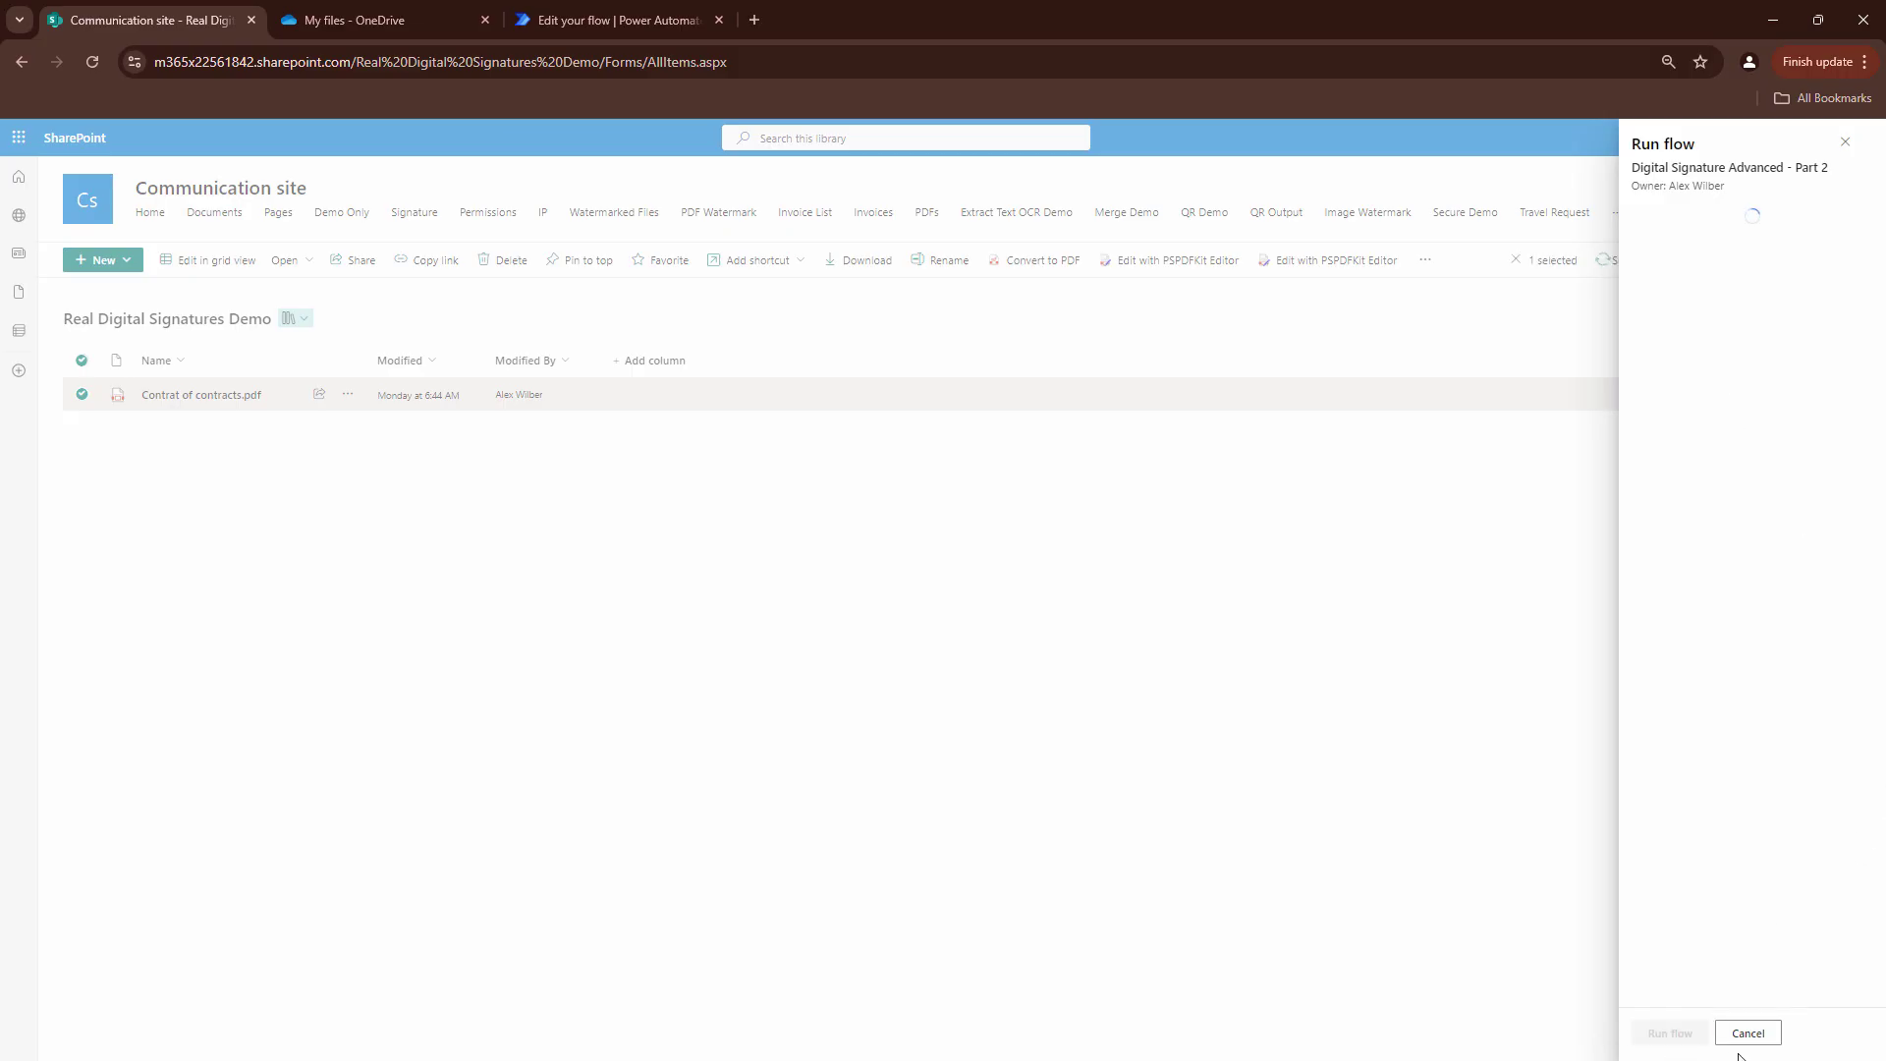
Open the latest failed run and inspect its HTTP step
click(578, 18)
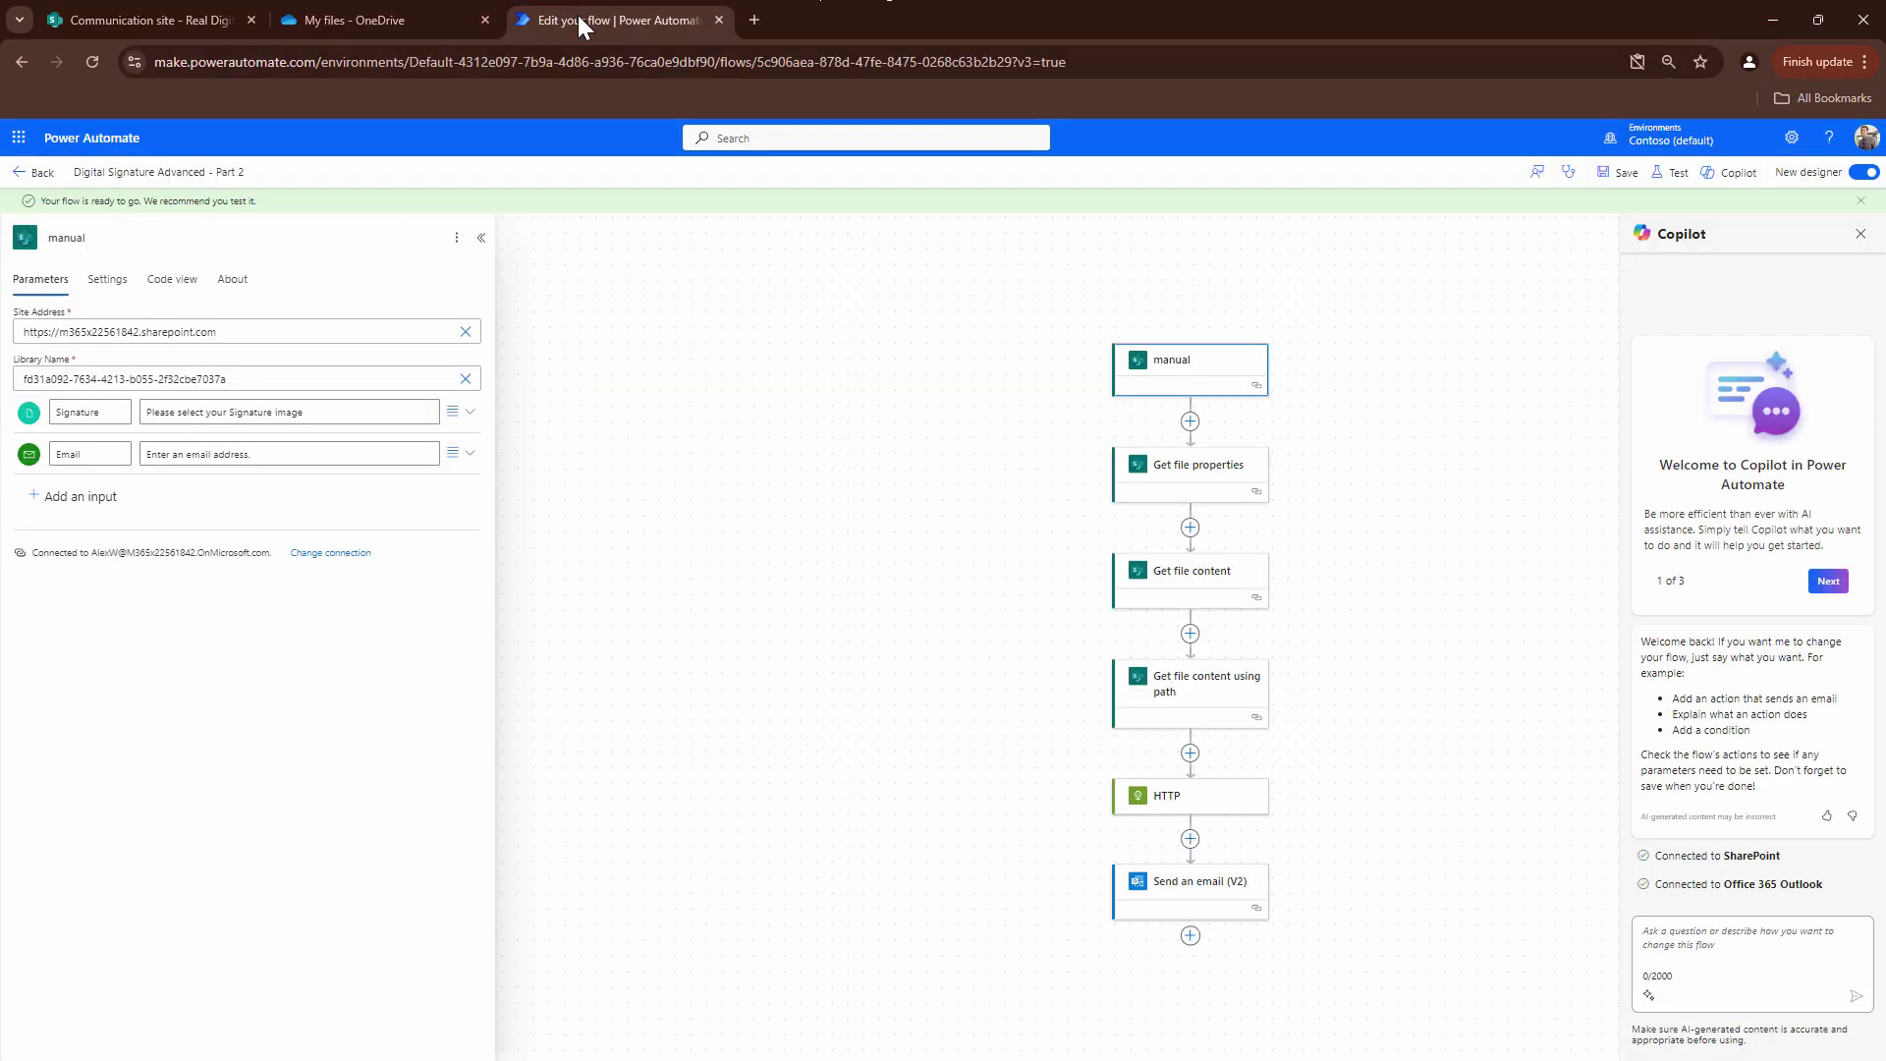
click(14, 183)
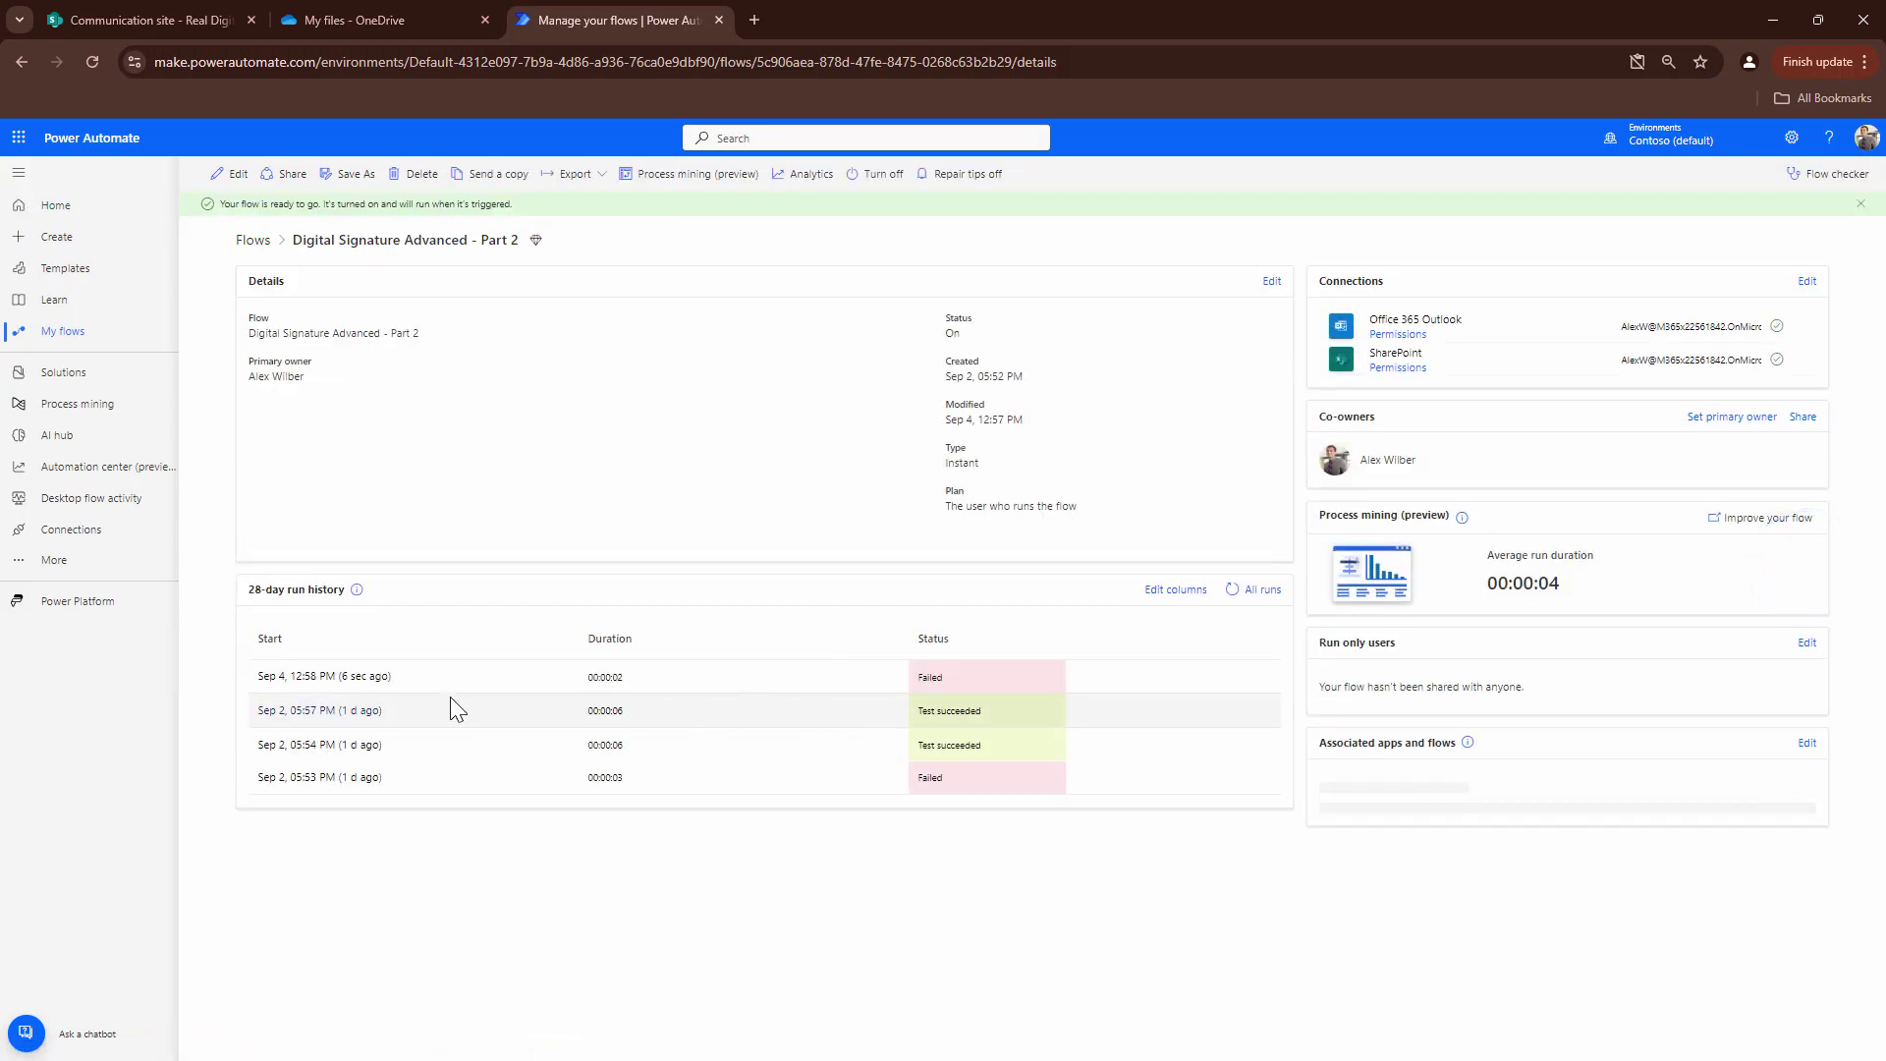
click(386, 677)
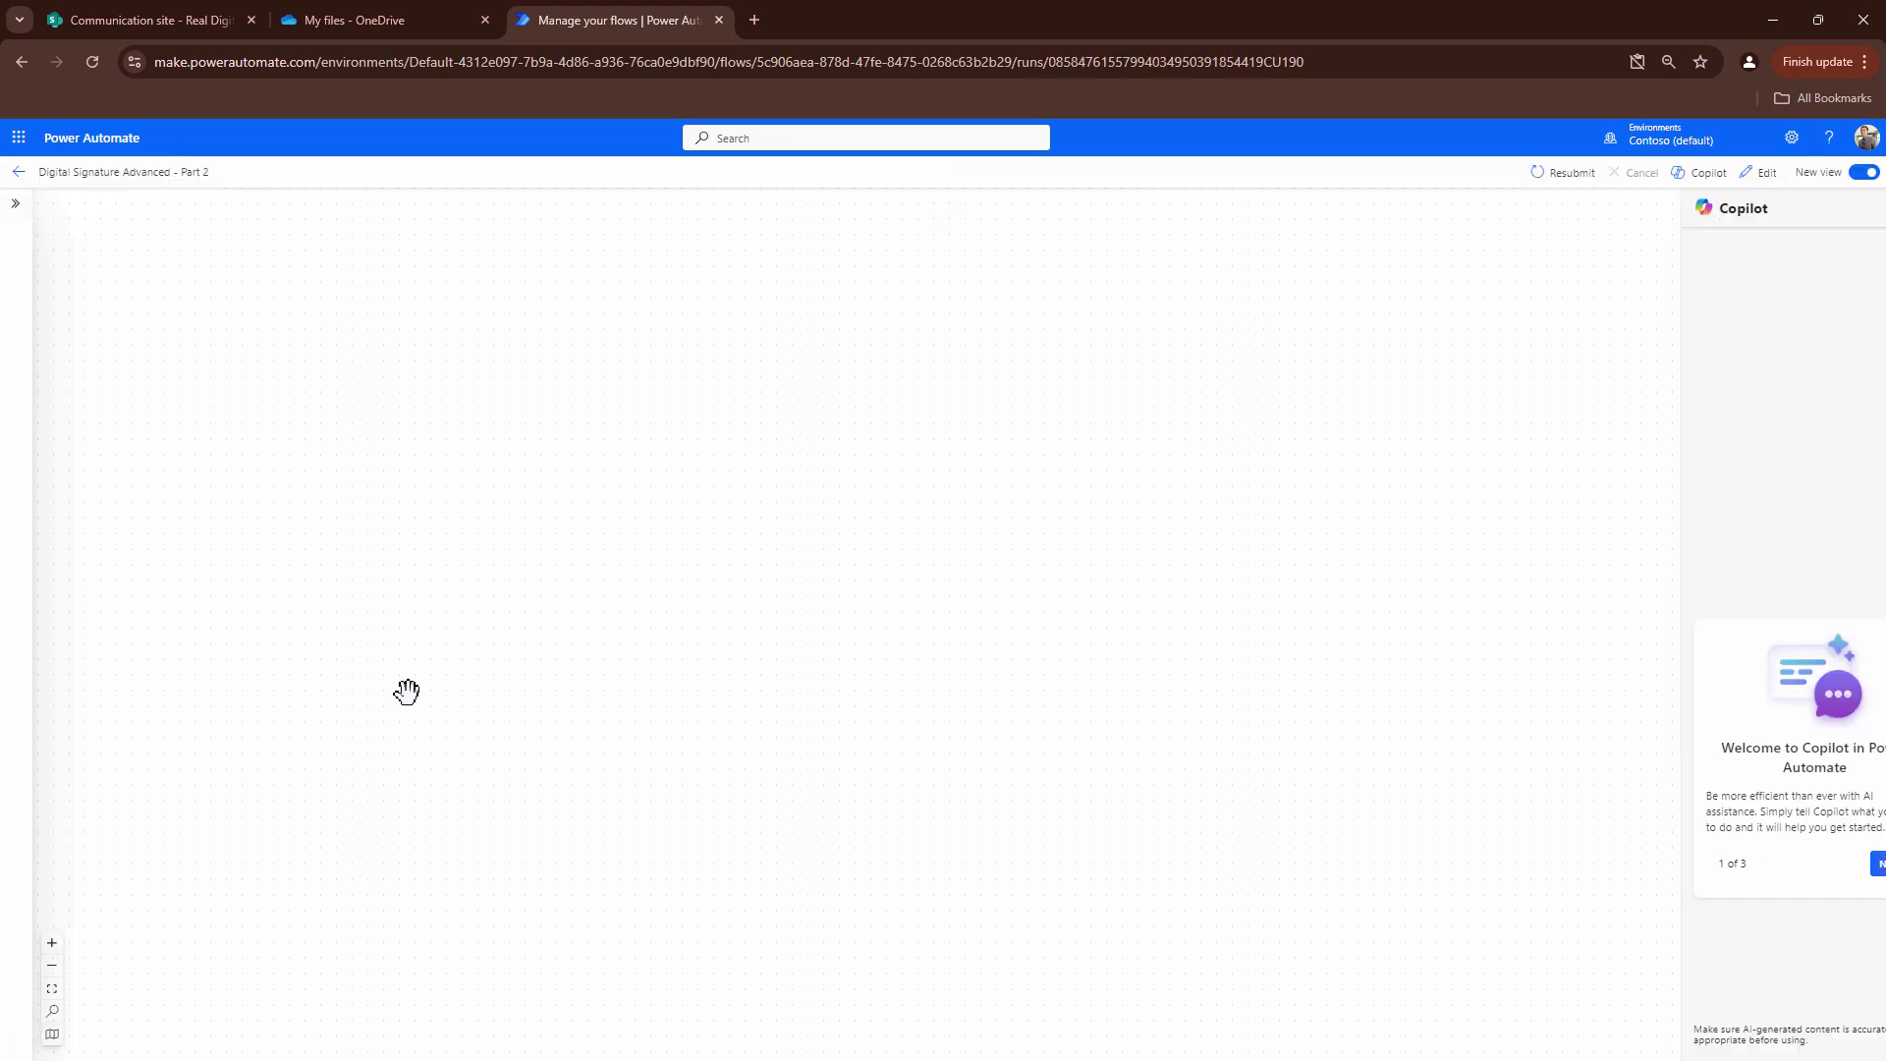
click(950, 941)
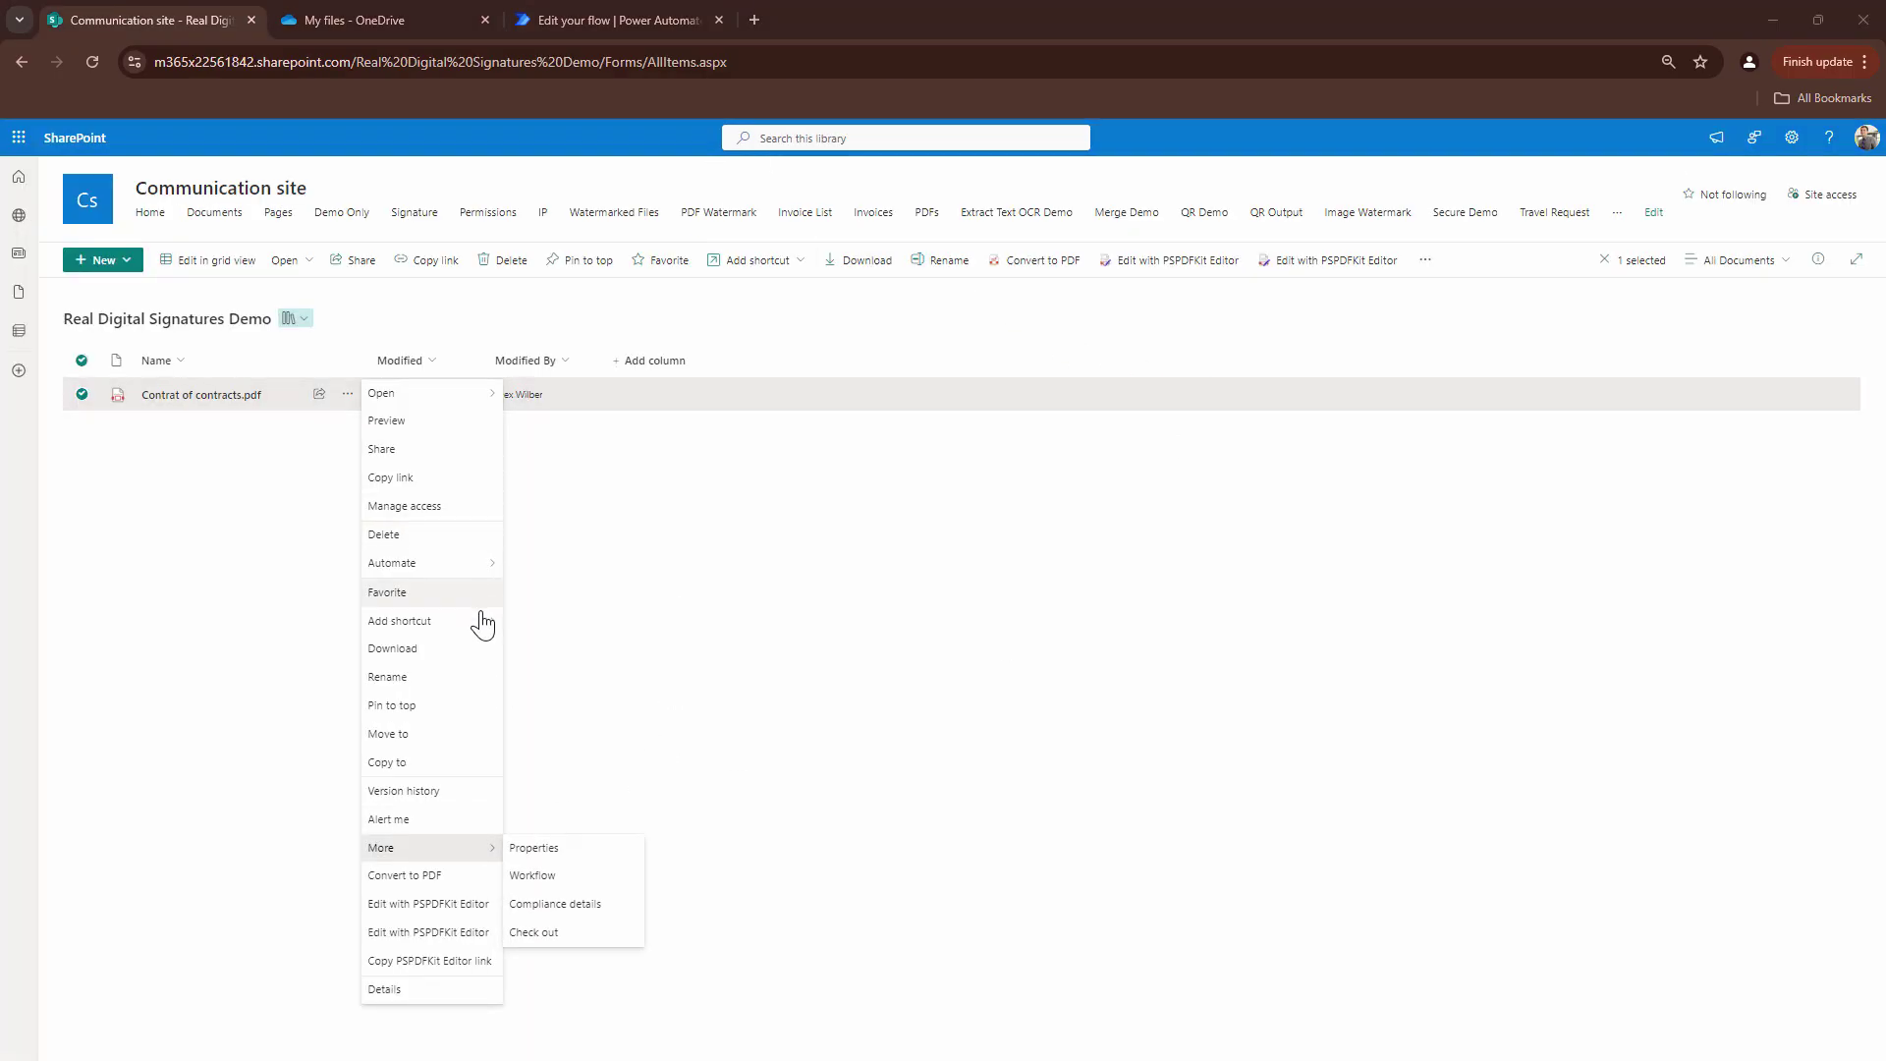
Rerun the signing flow on the contract and return to the flow editor
mouse_move(477, 574)
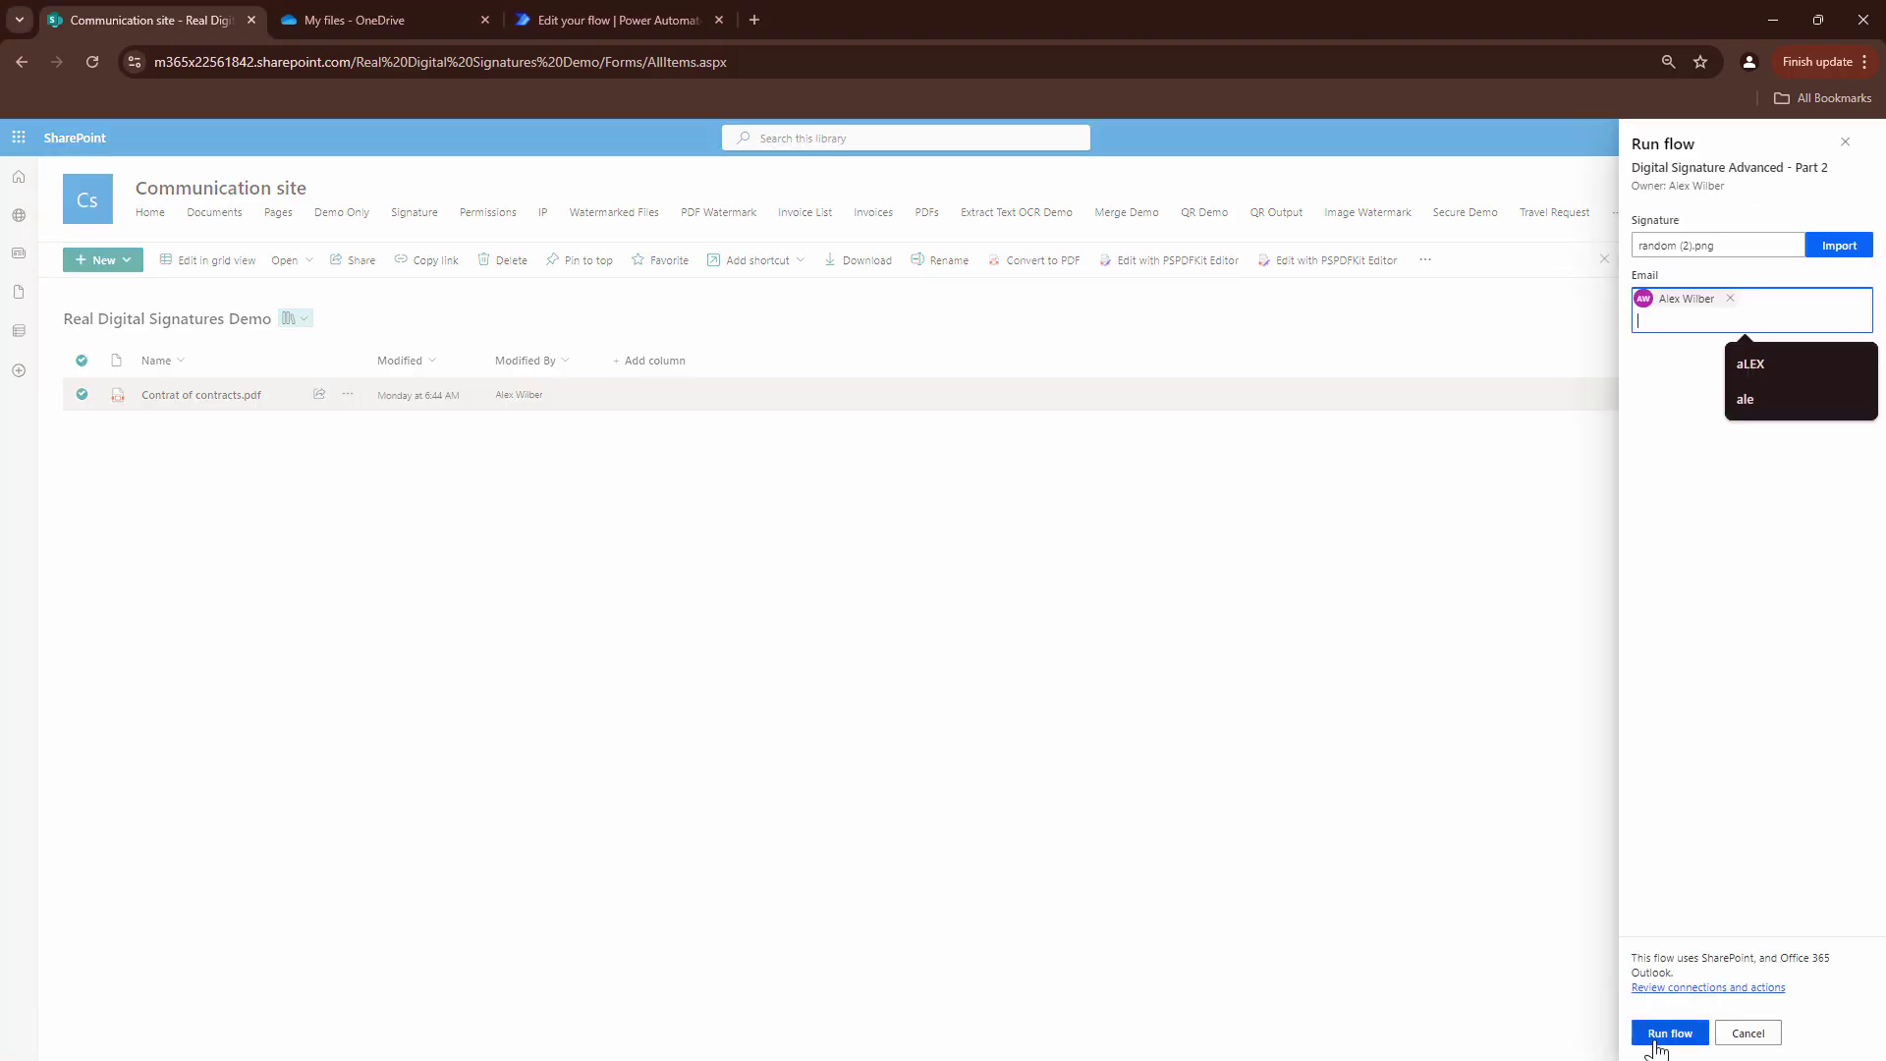
click(1666, 1028)
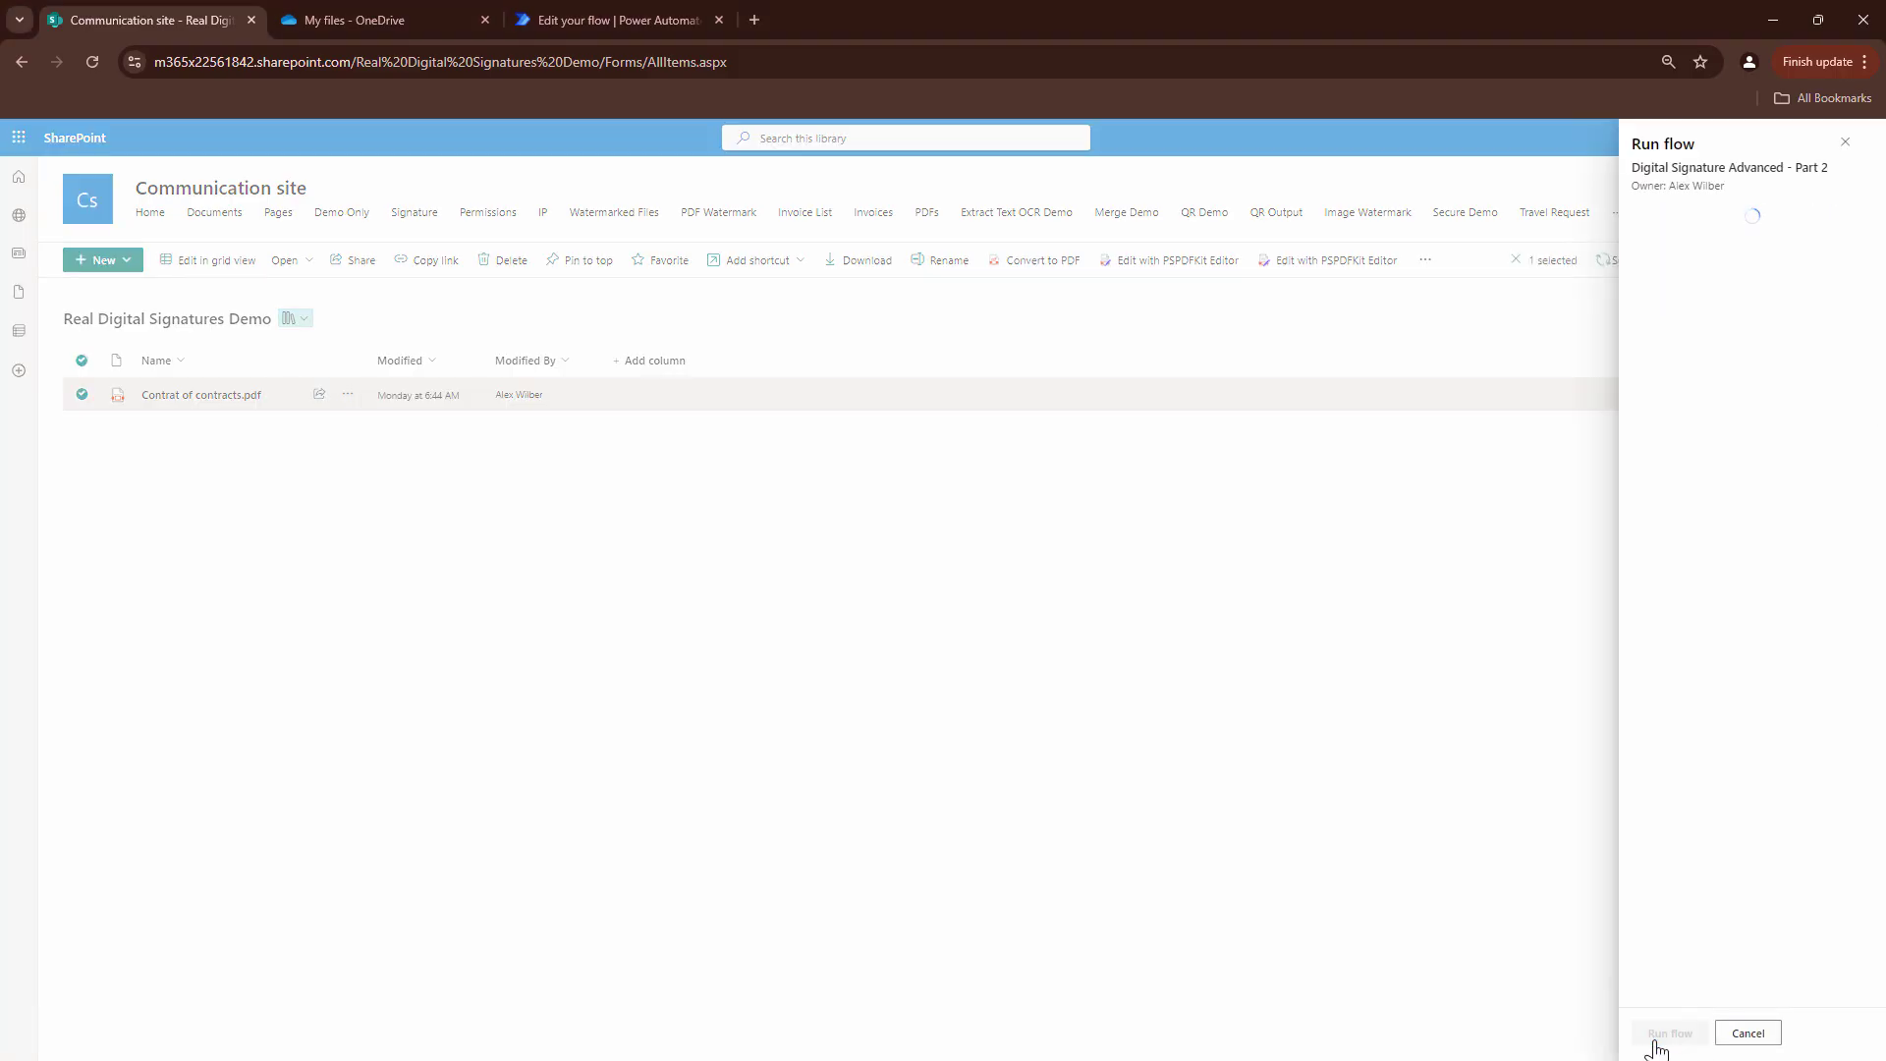
click(695, 16)
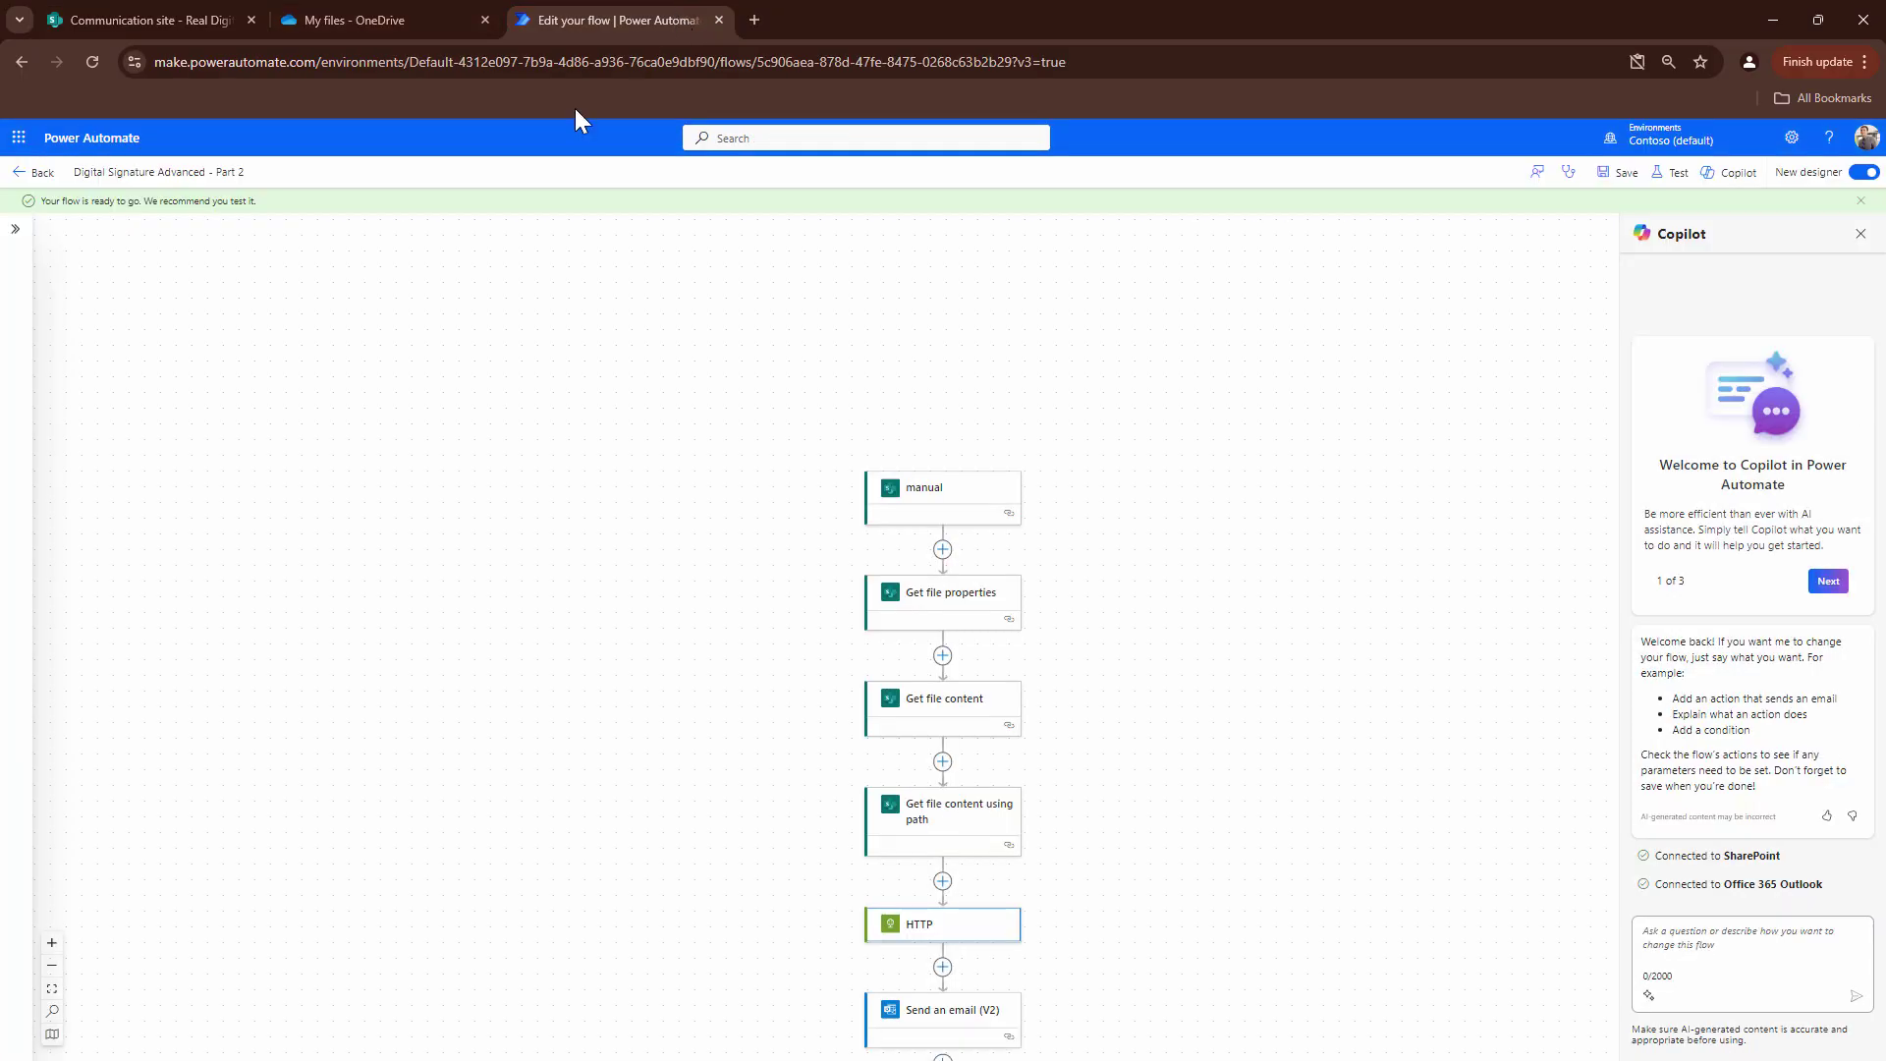
Check the newest run in the run history succeeded, then launch Outlook from the SharePoint app launcher
click(17, 181)
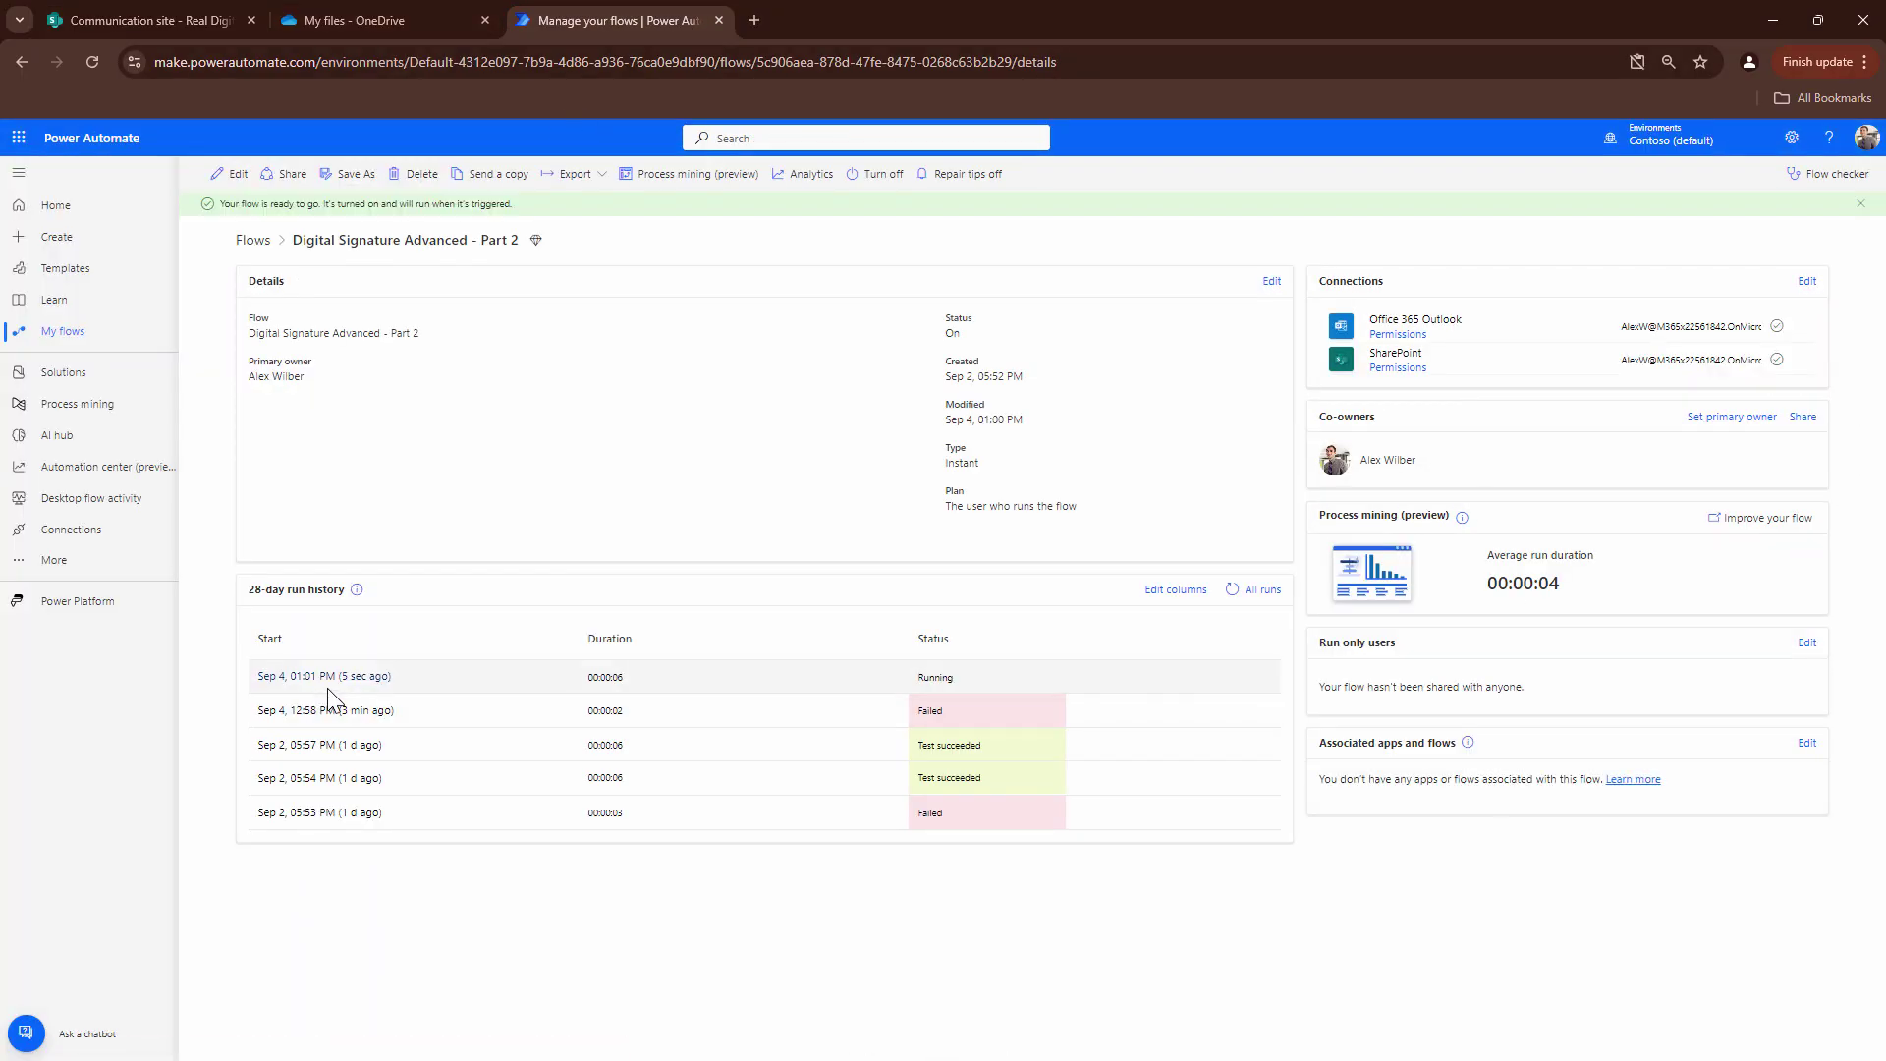
click(330, 688)
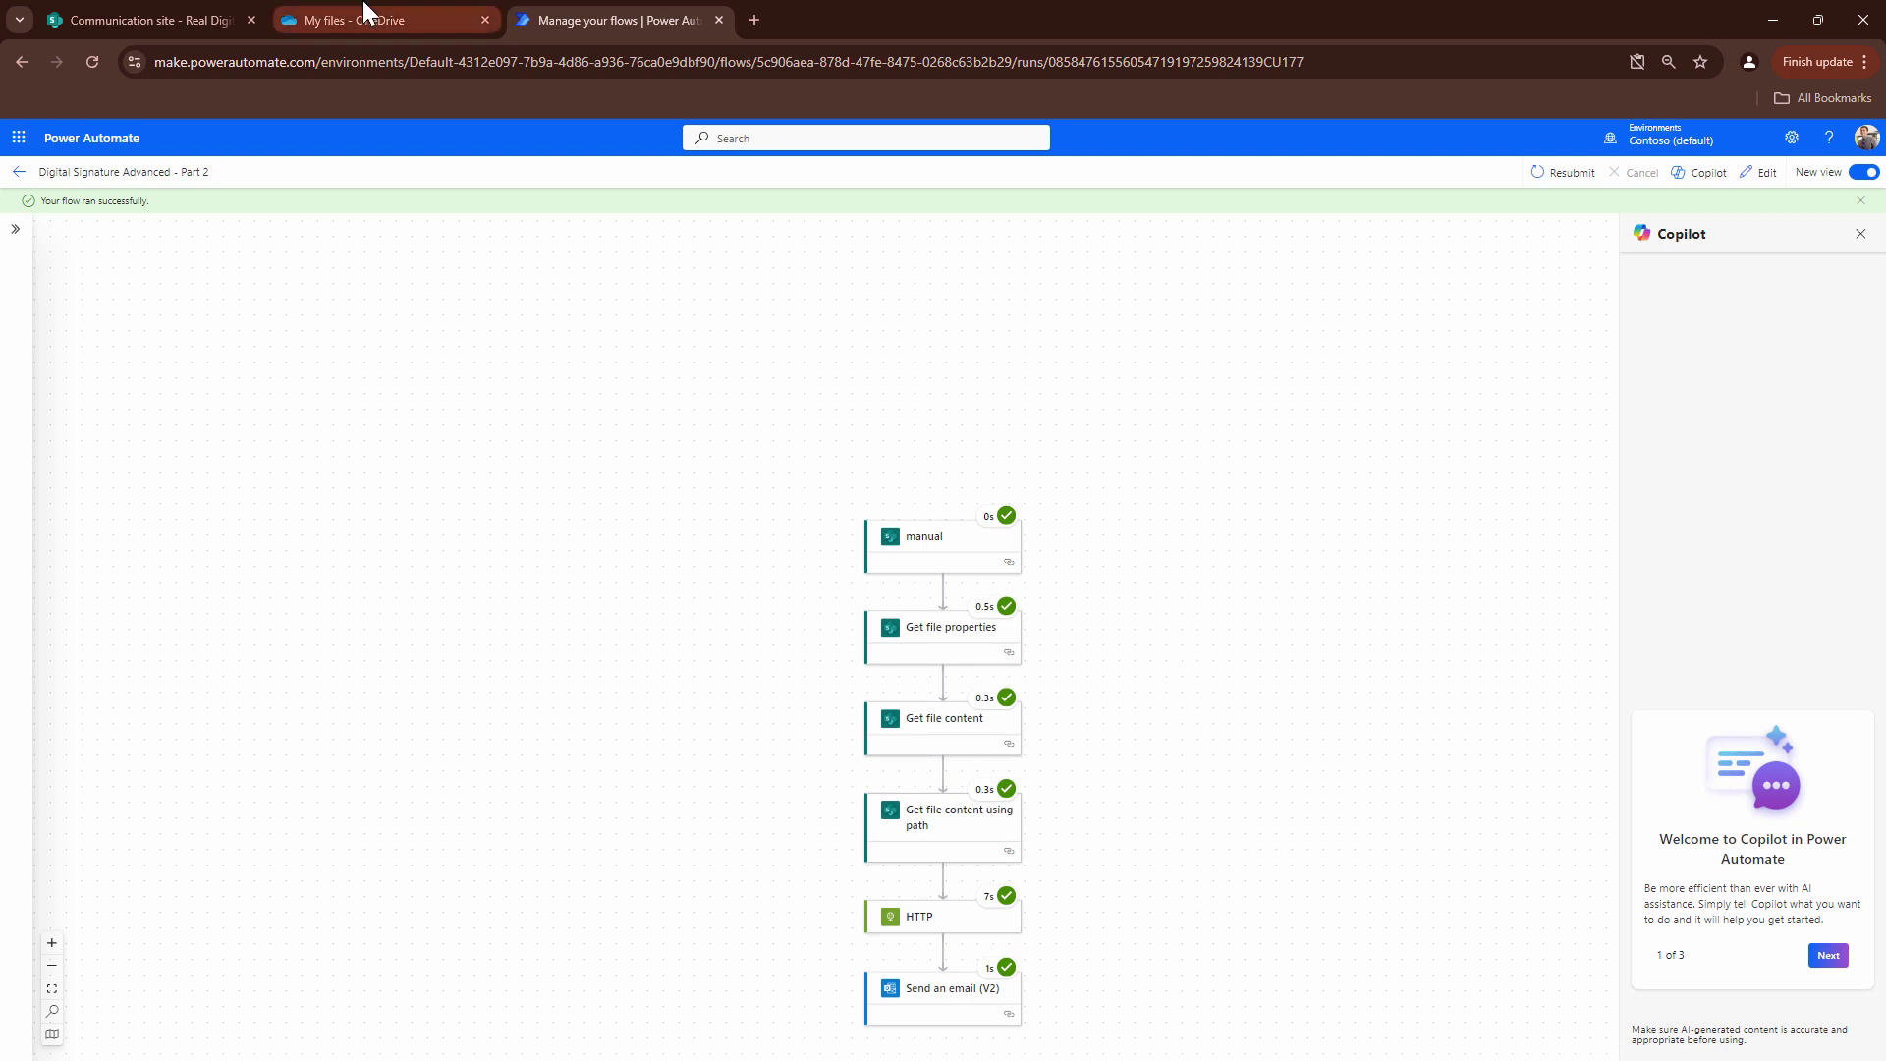
click(78, 26)
click(19, 137)
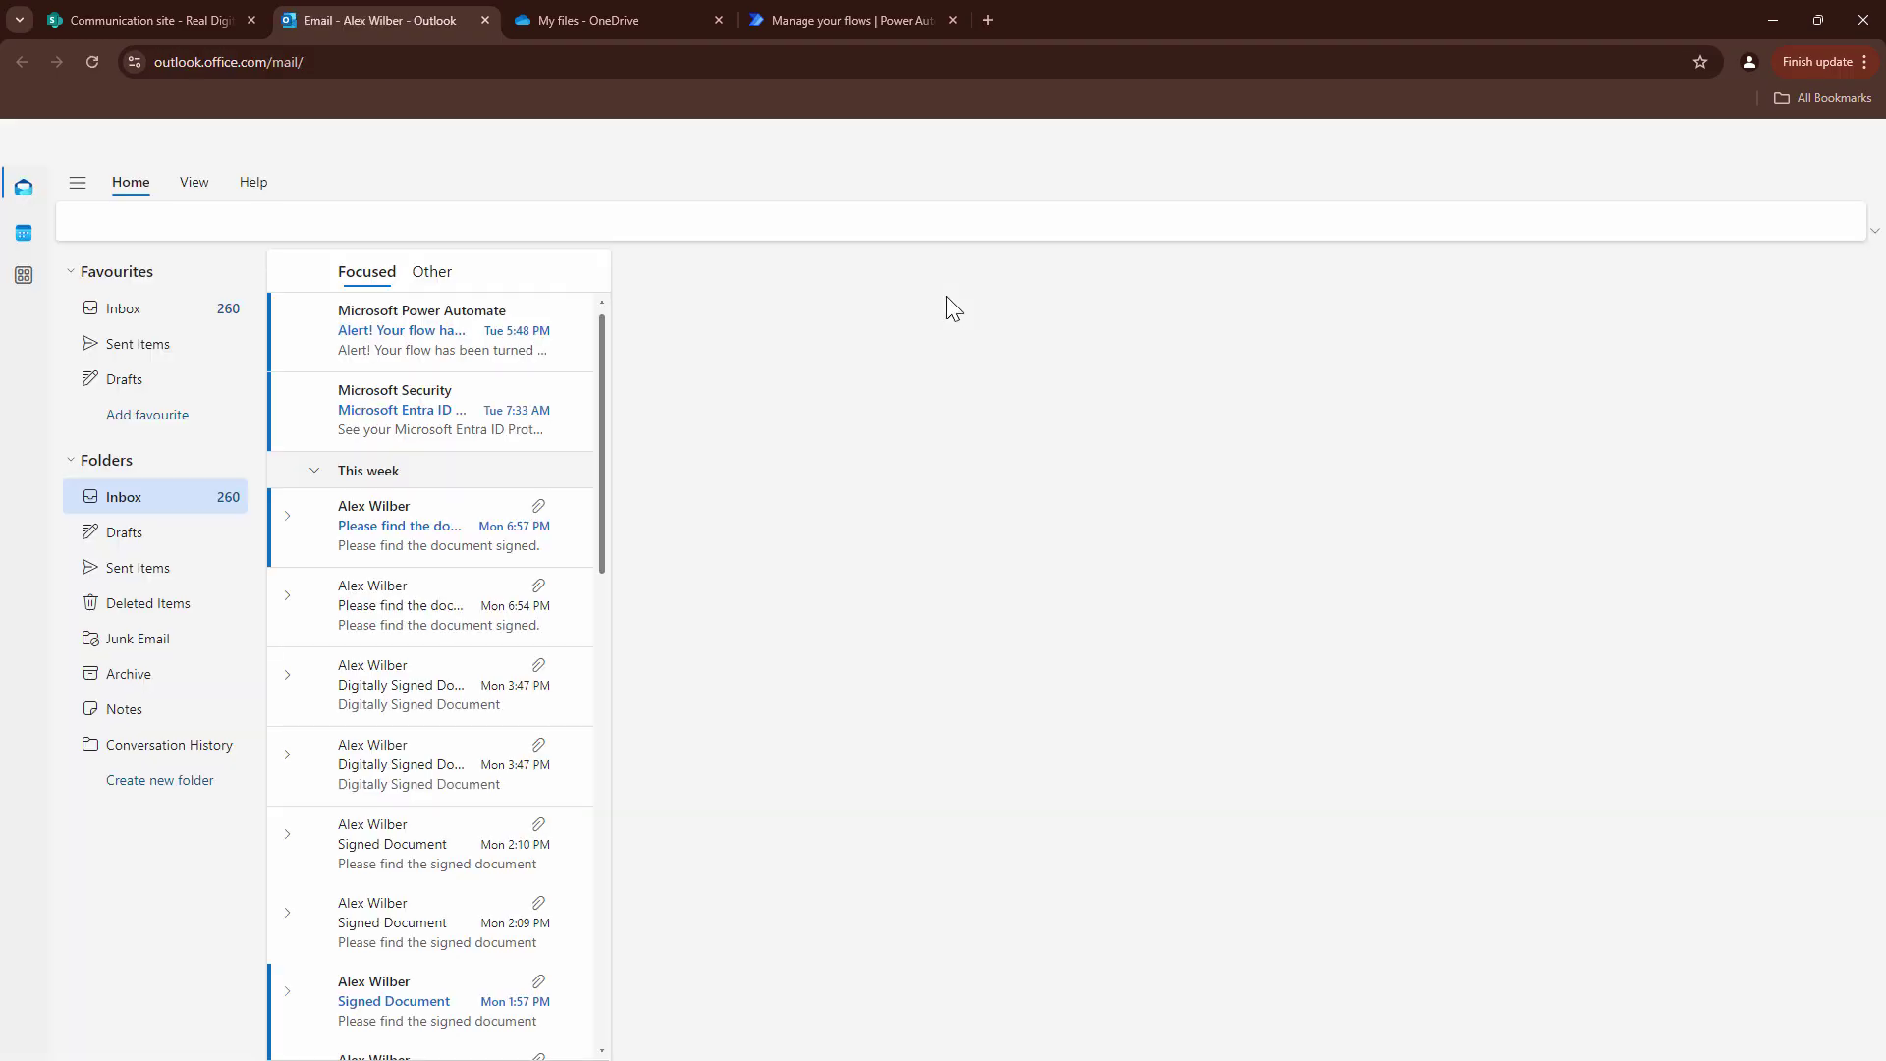
Open the top 'Please find the document signed' email in the inbox
click(496, 388)
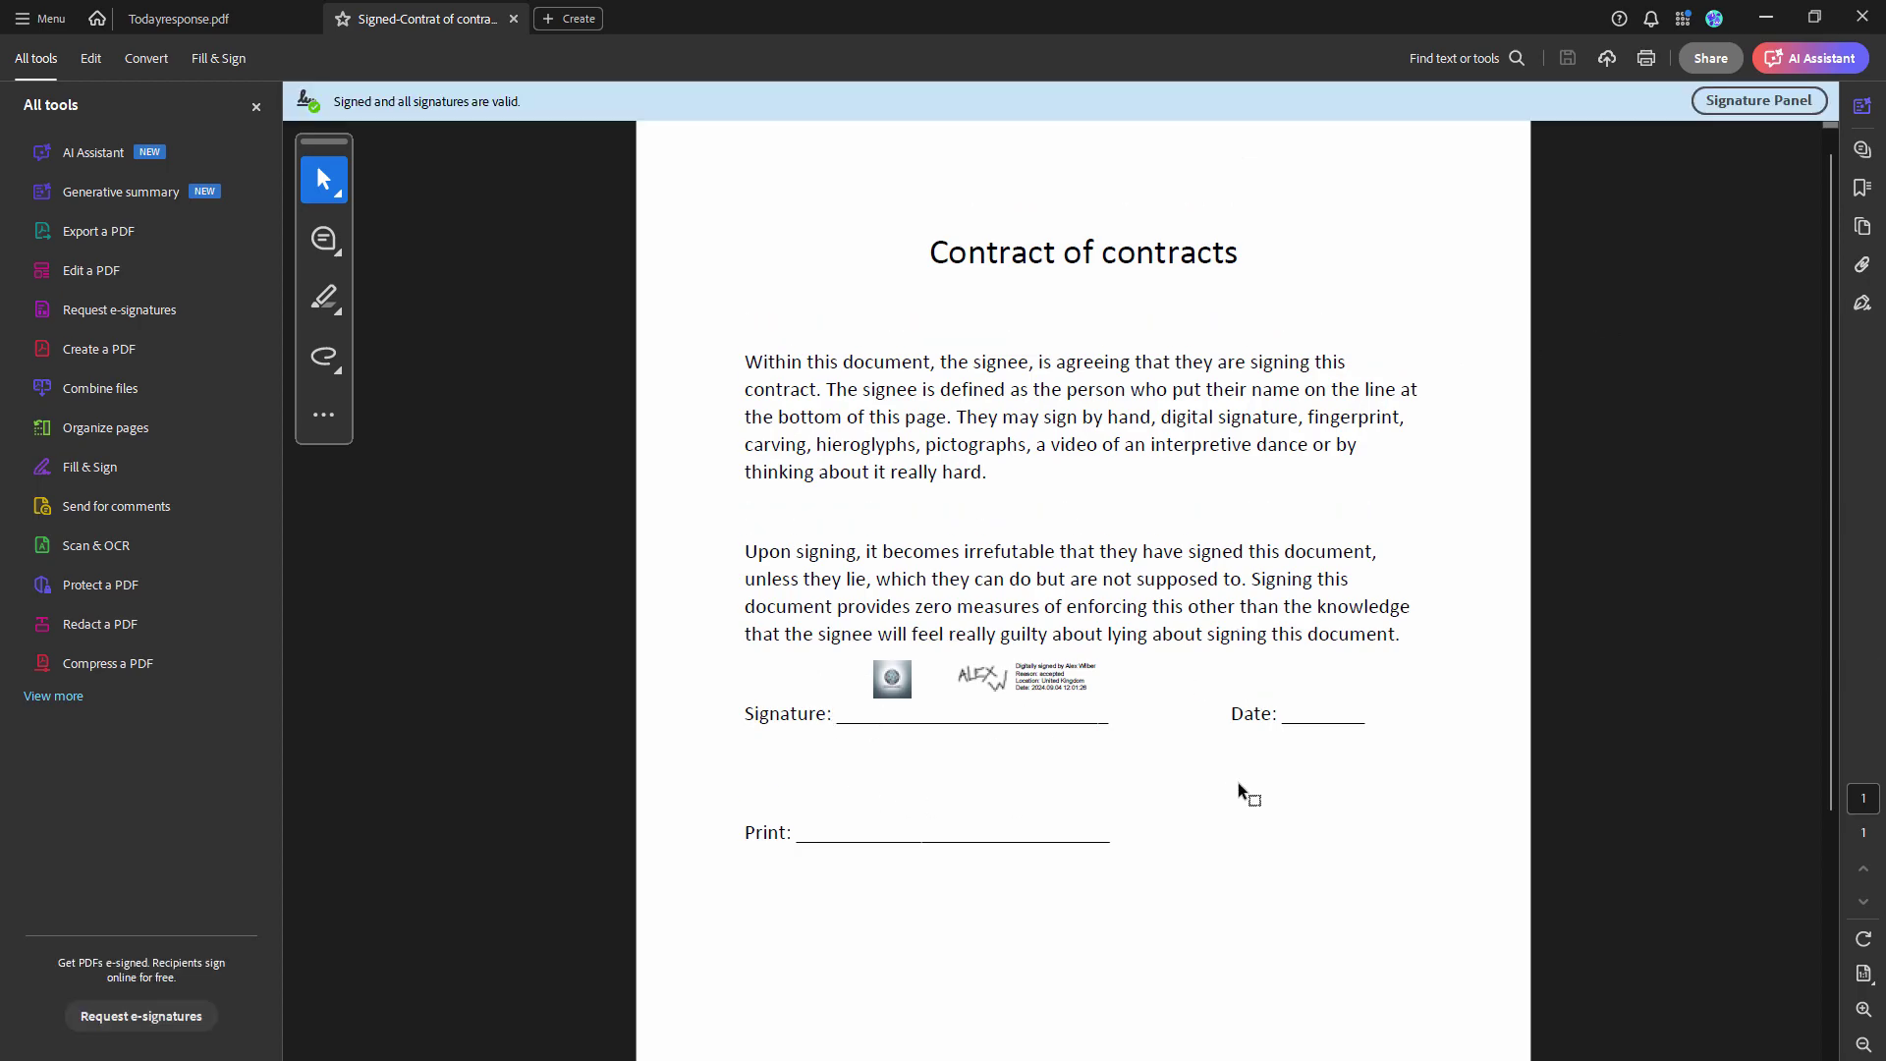
click(987, 688)
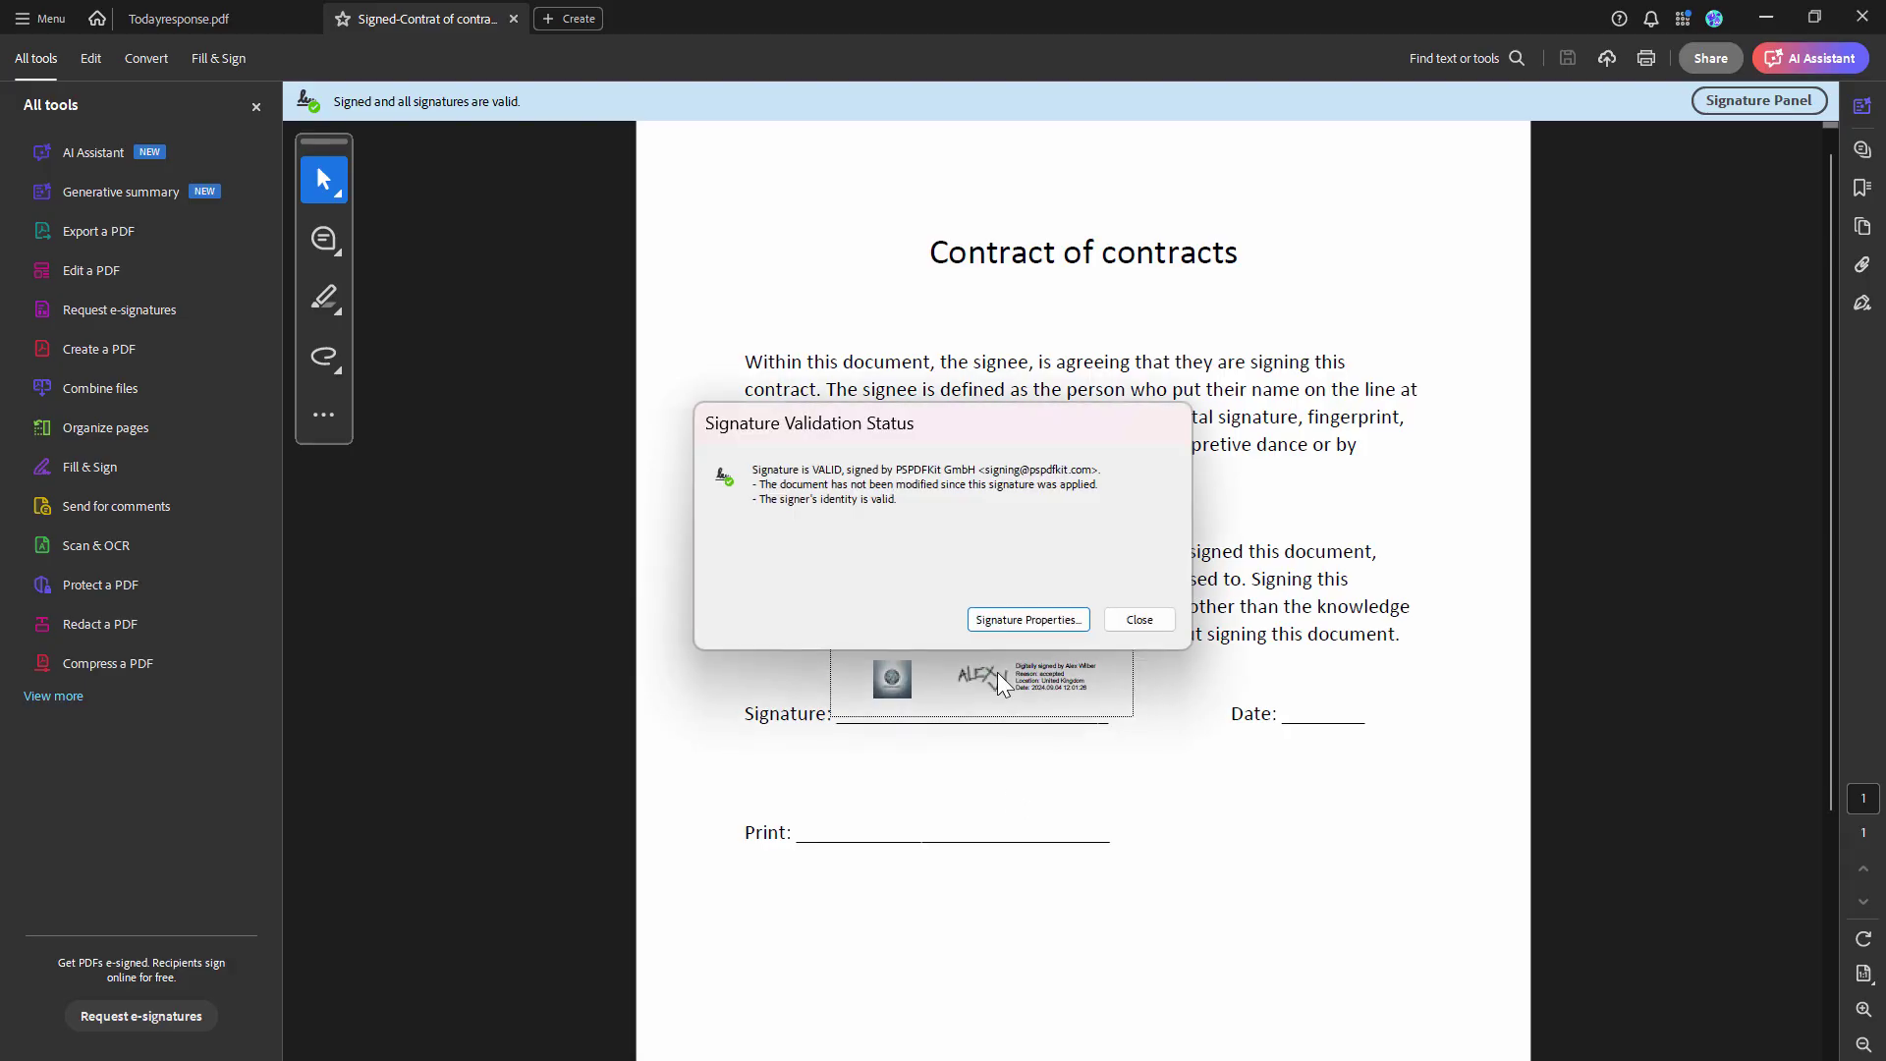
click(1027, 618)
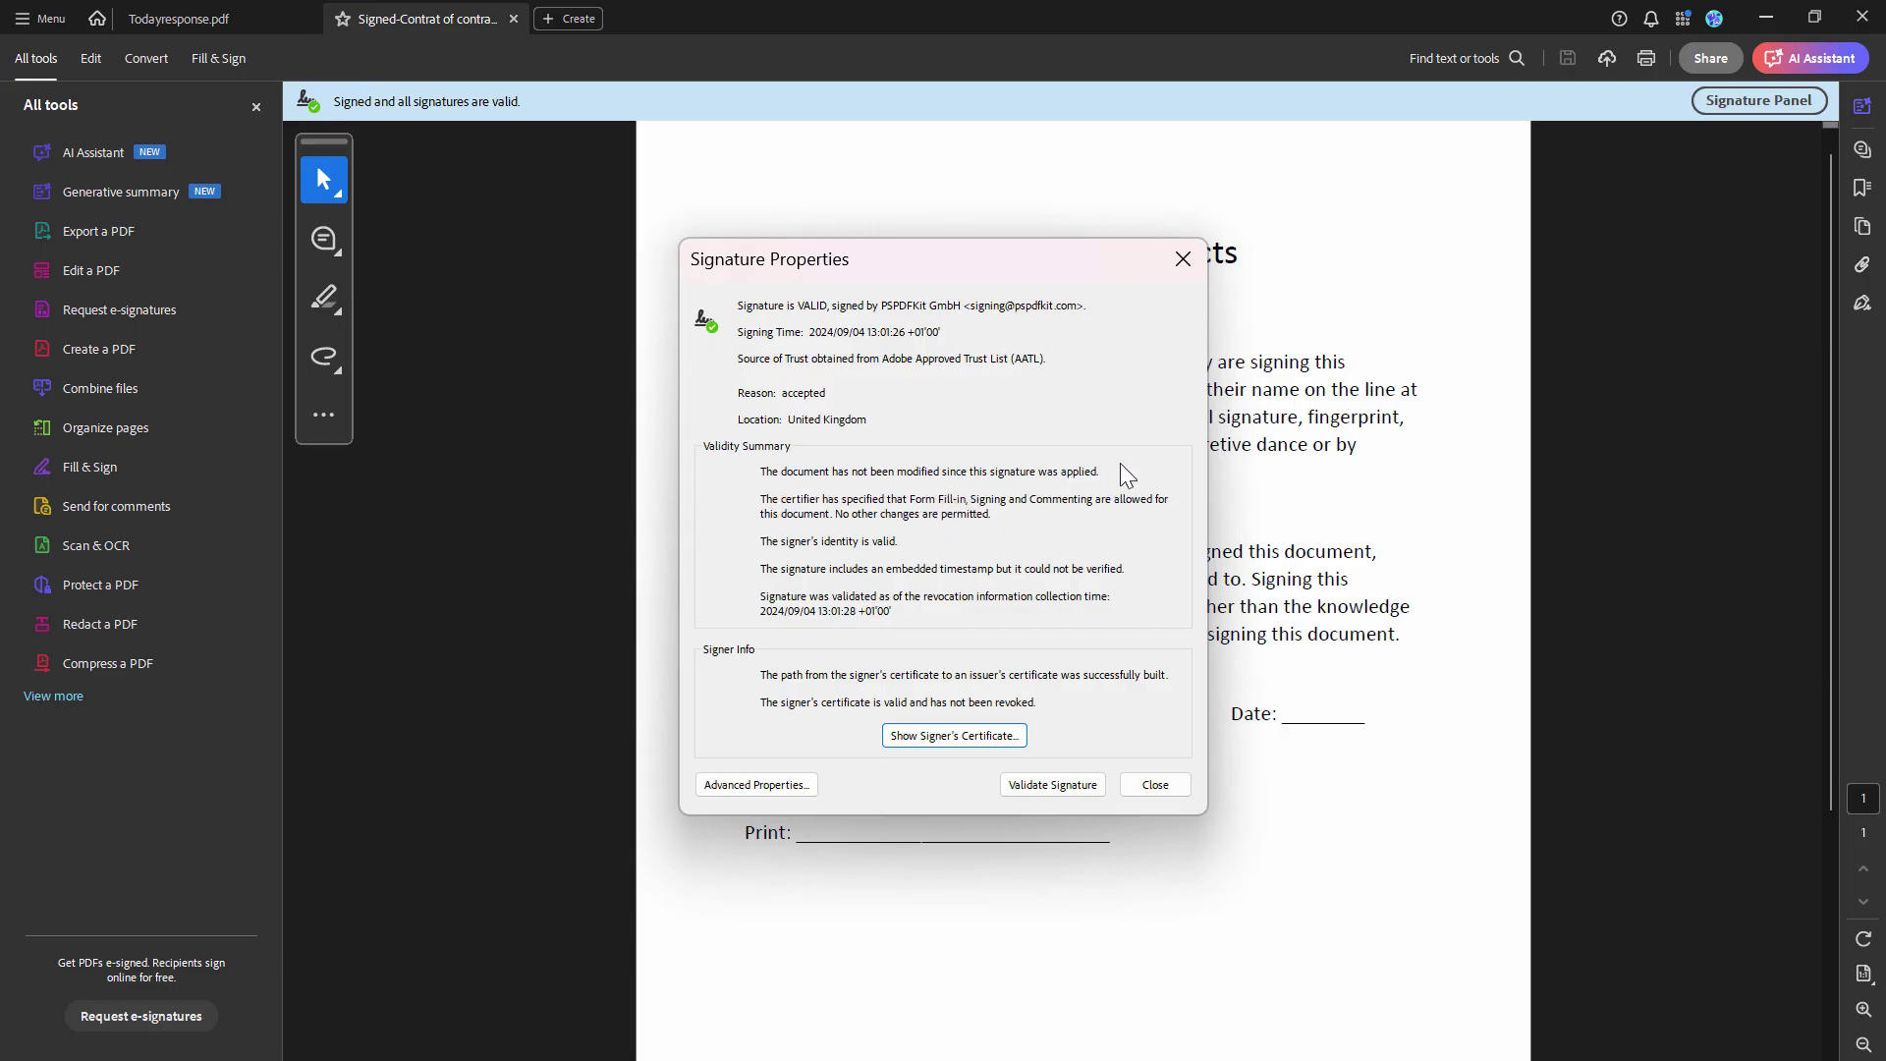
click(1183, 260)
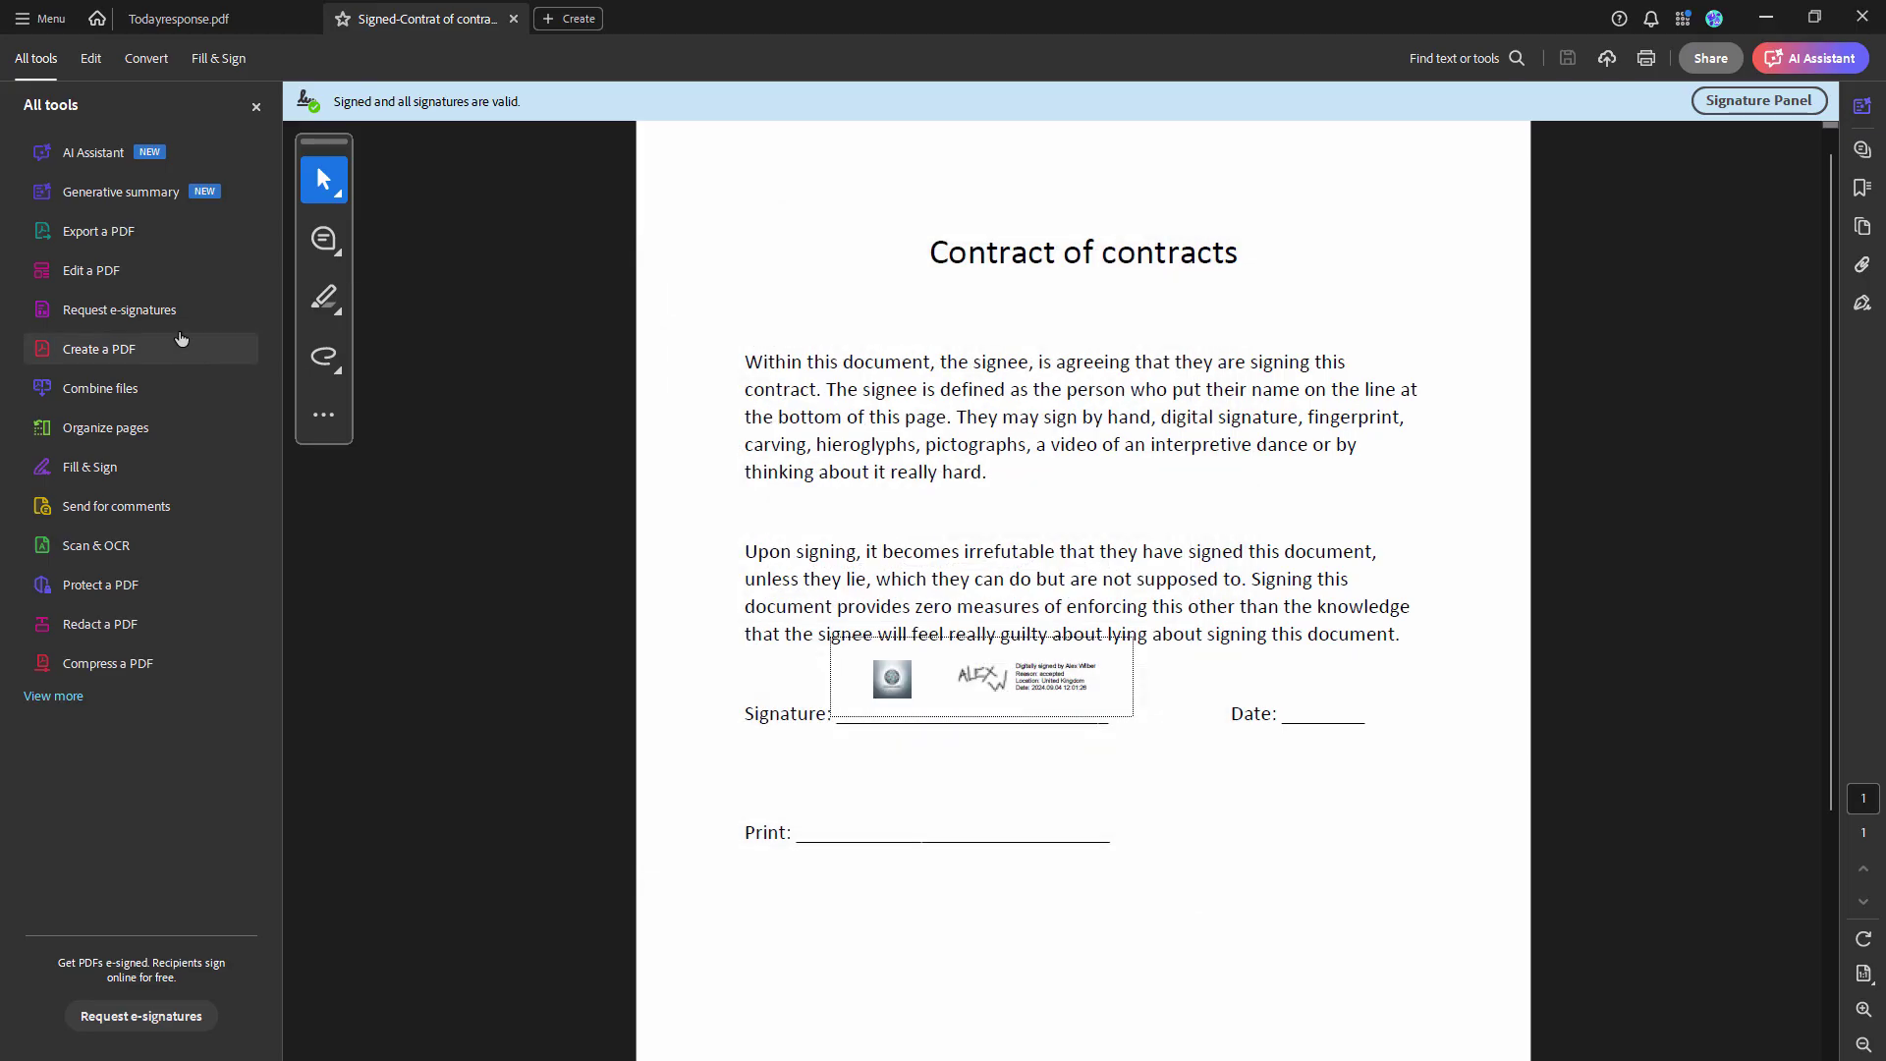
click(182, 275)
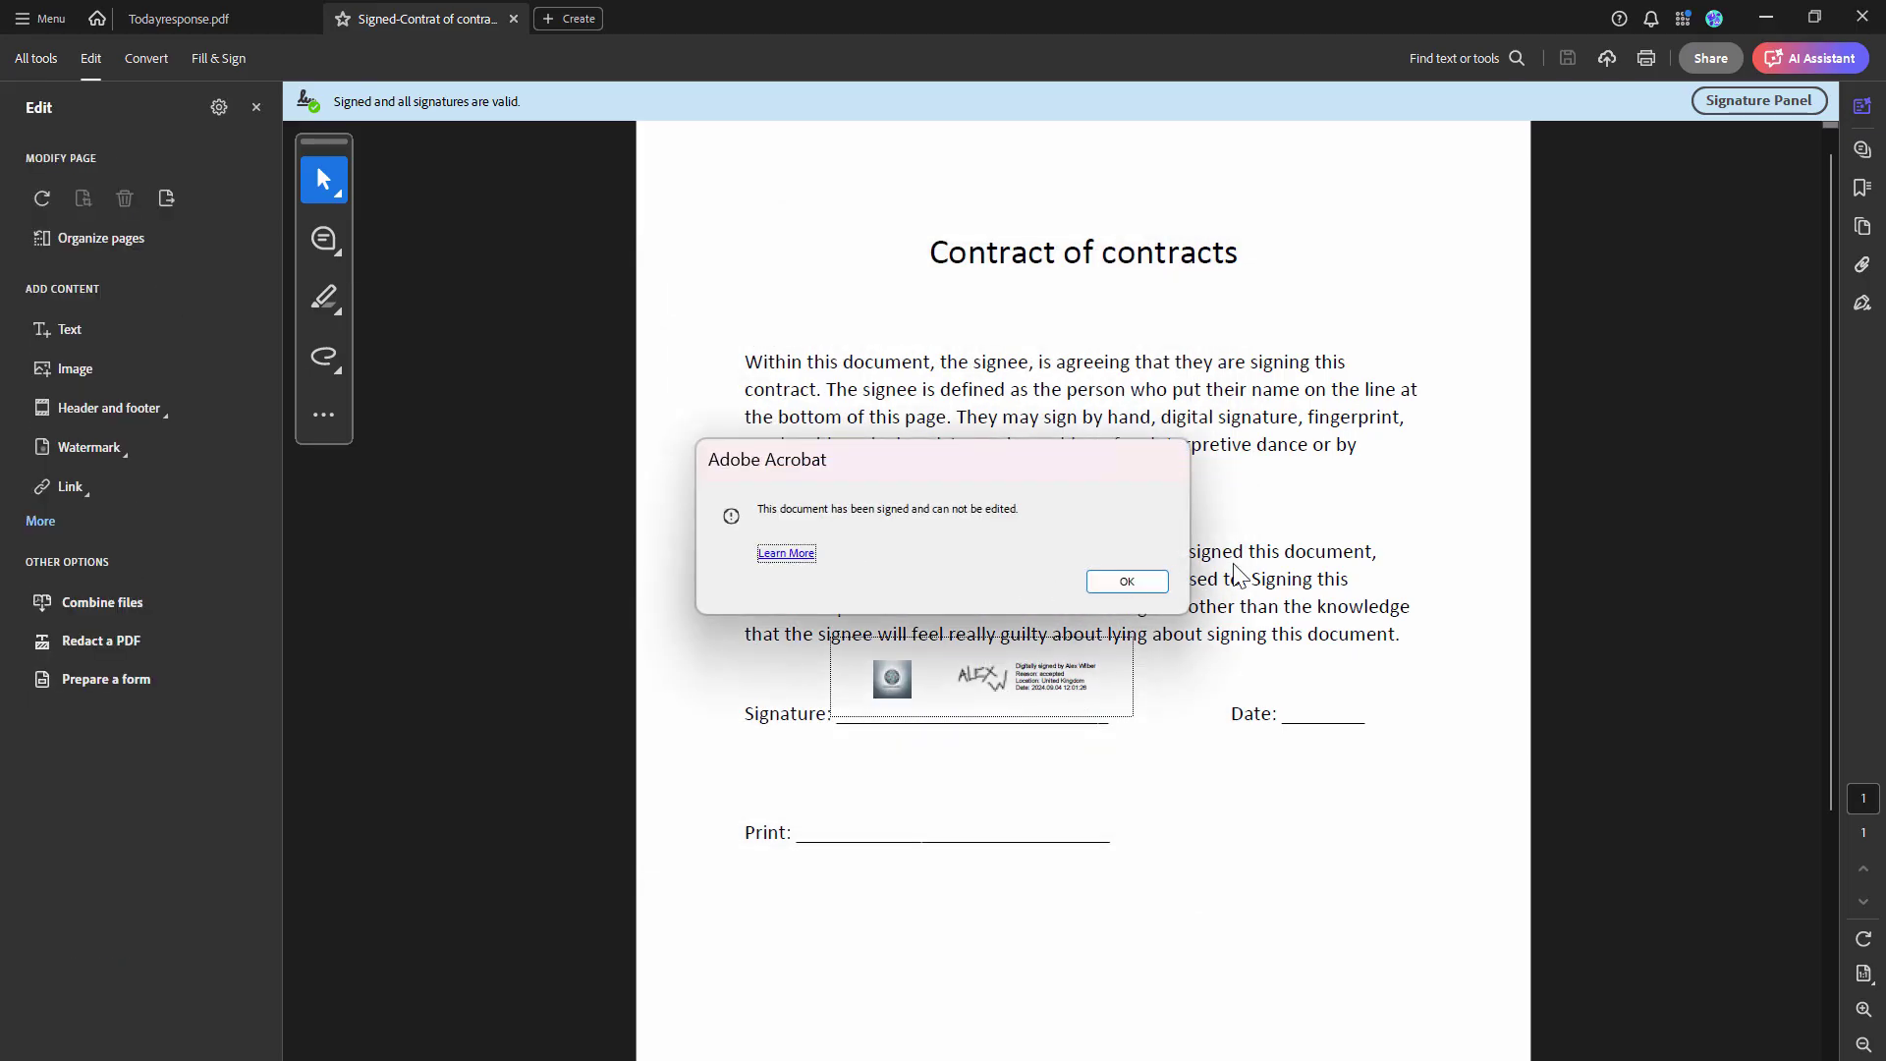
Dismiss the notice that the signed document cannot be edited
click(1146, 586)
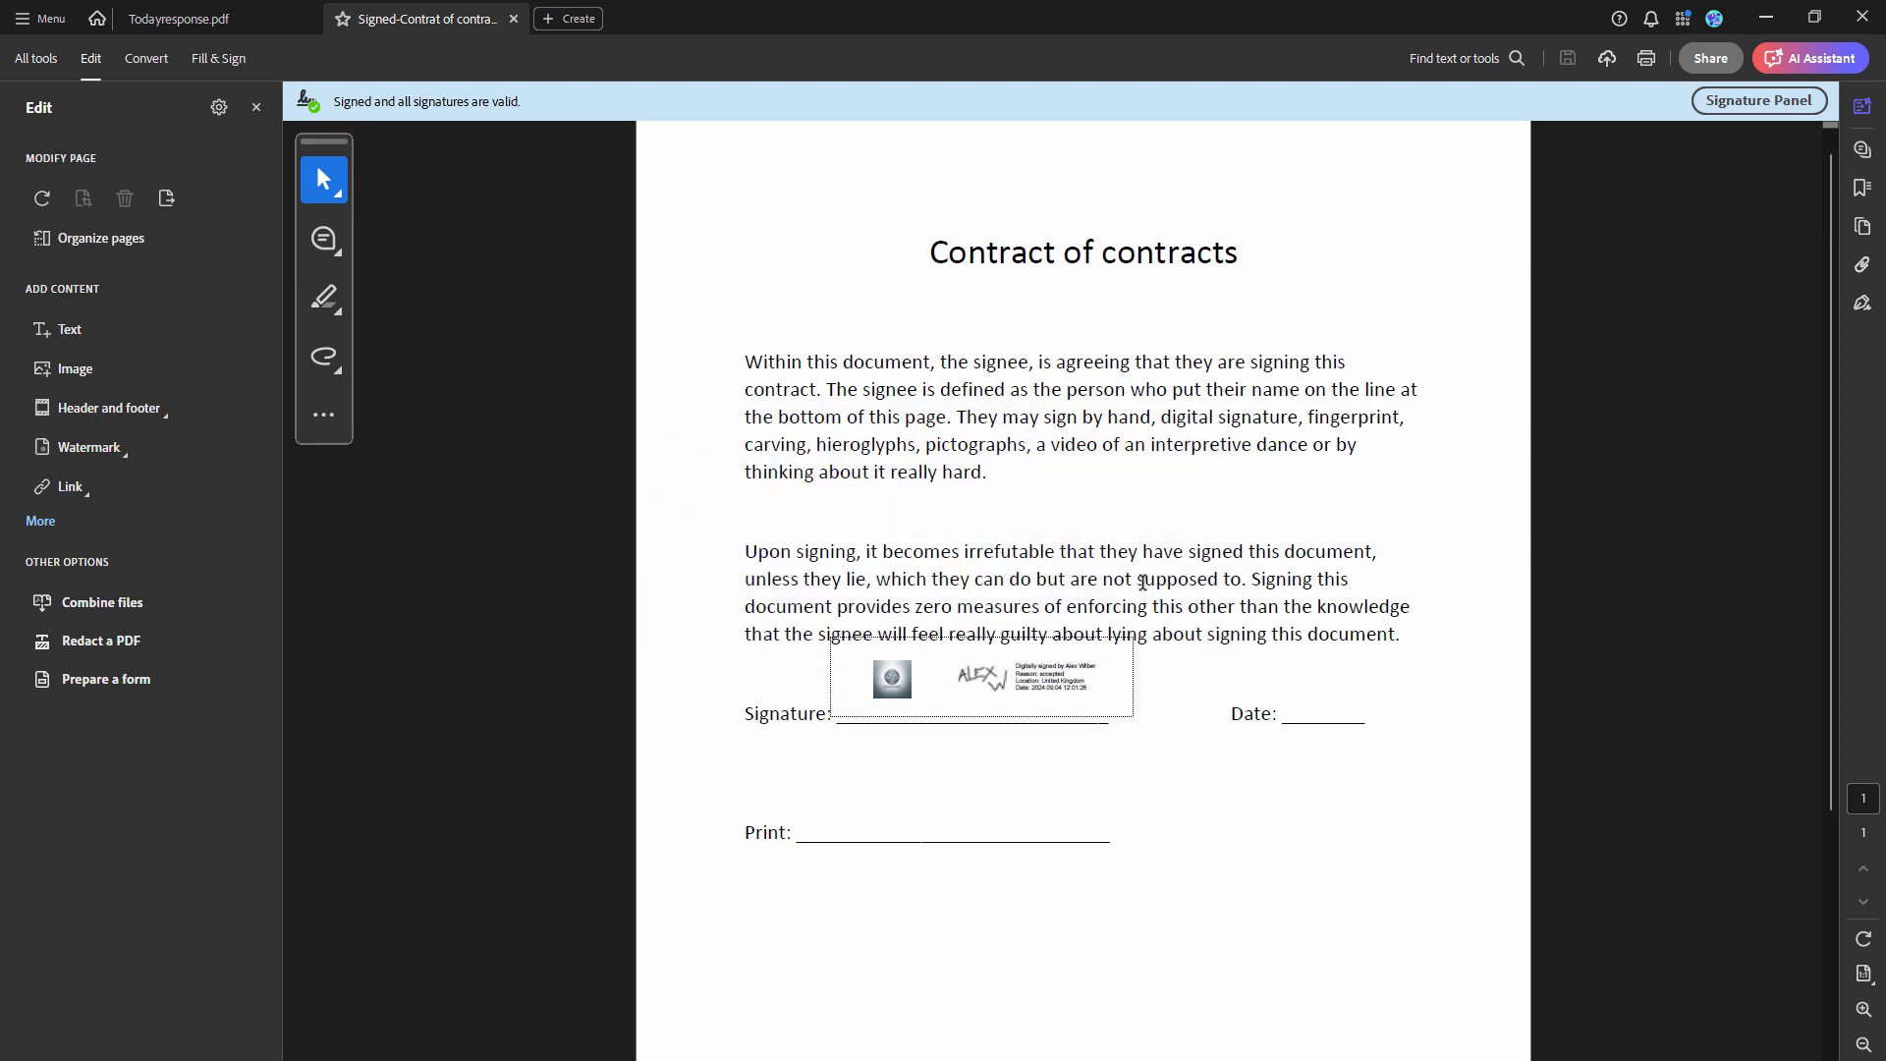